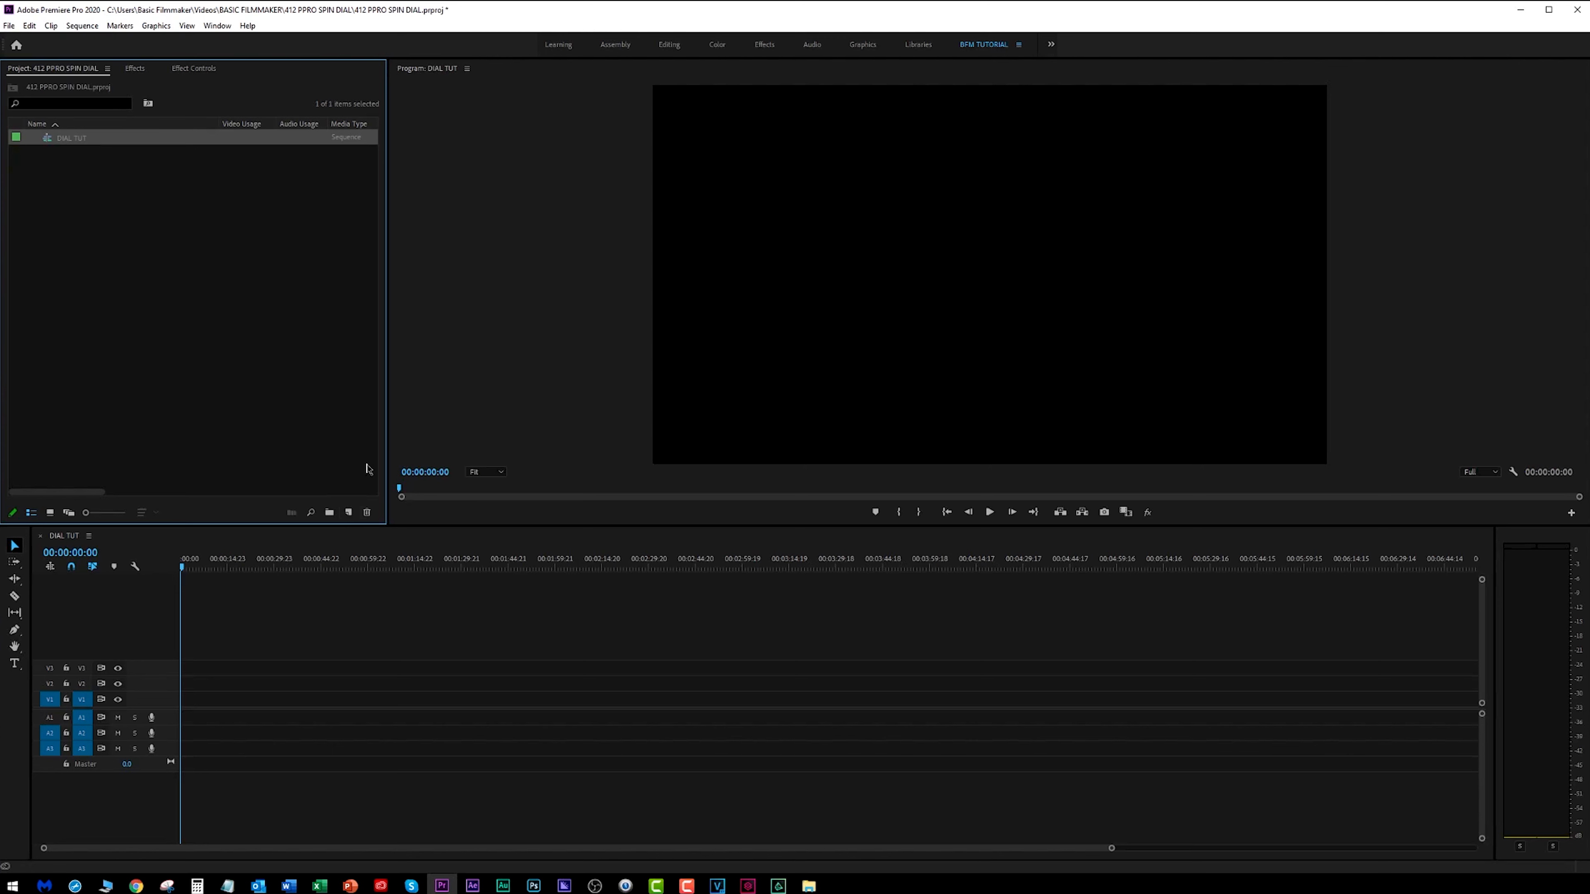
Create a white color matte at 1920 × 1080, 23.976 fps with square pixels, keeping the default name Color Matte
left_click(350, 513)
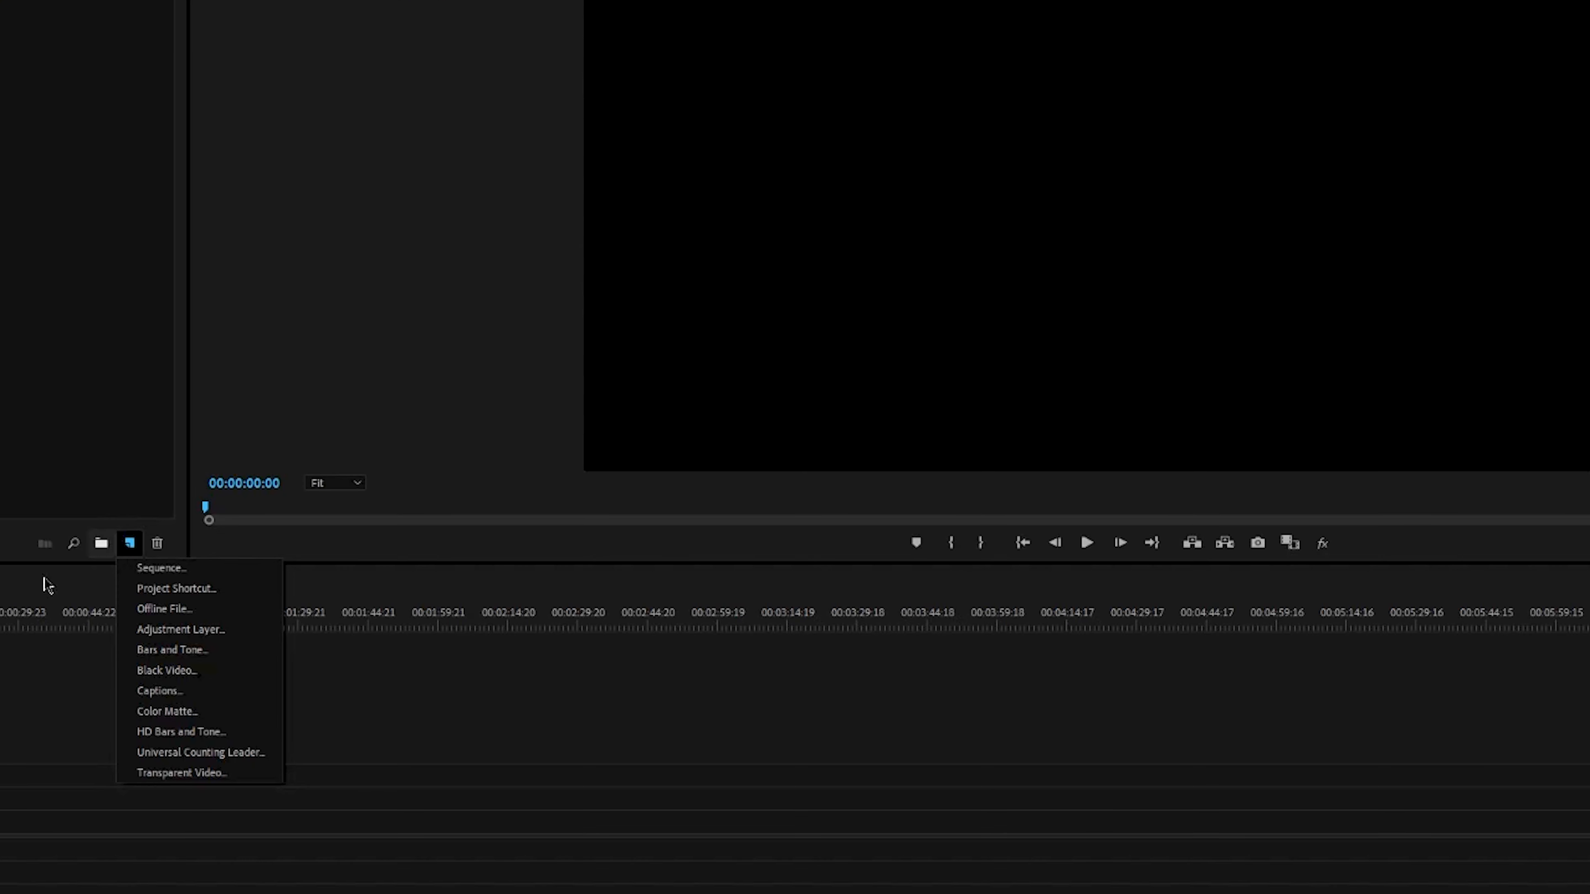
left_click(189, 713)
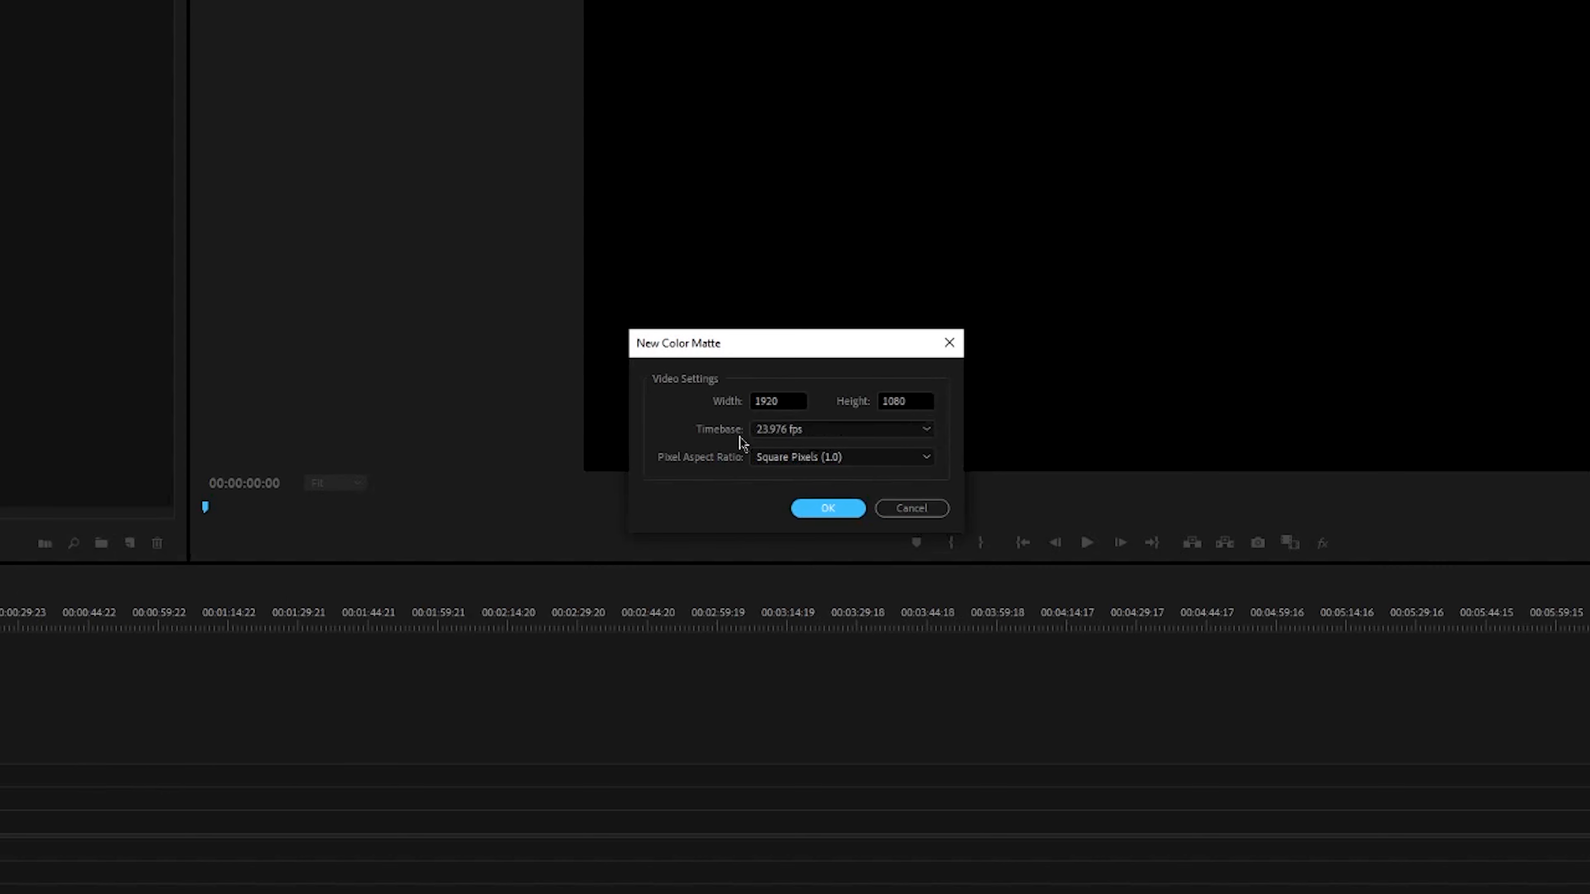
left_click(813, 510)
left_click_drag(68, 192, 734, 257)
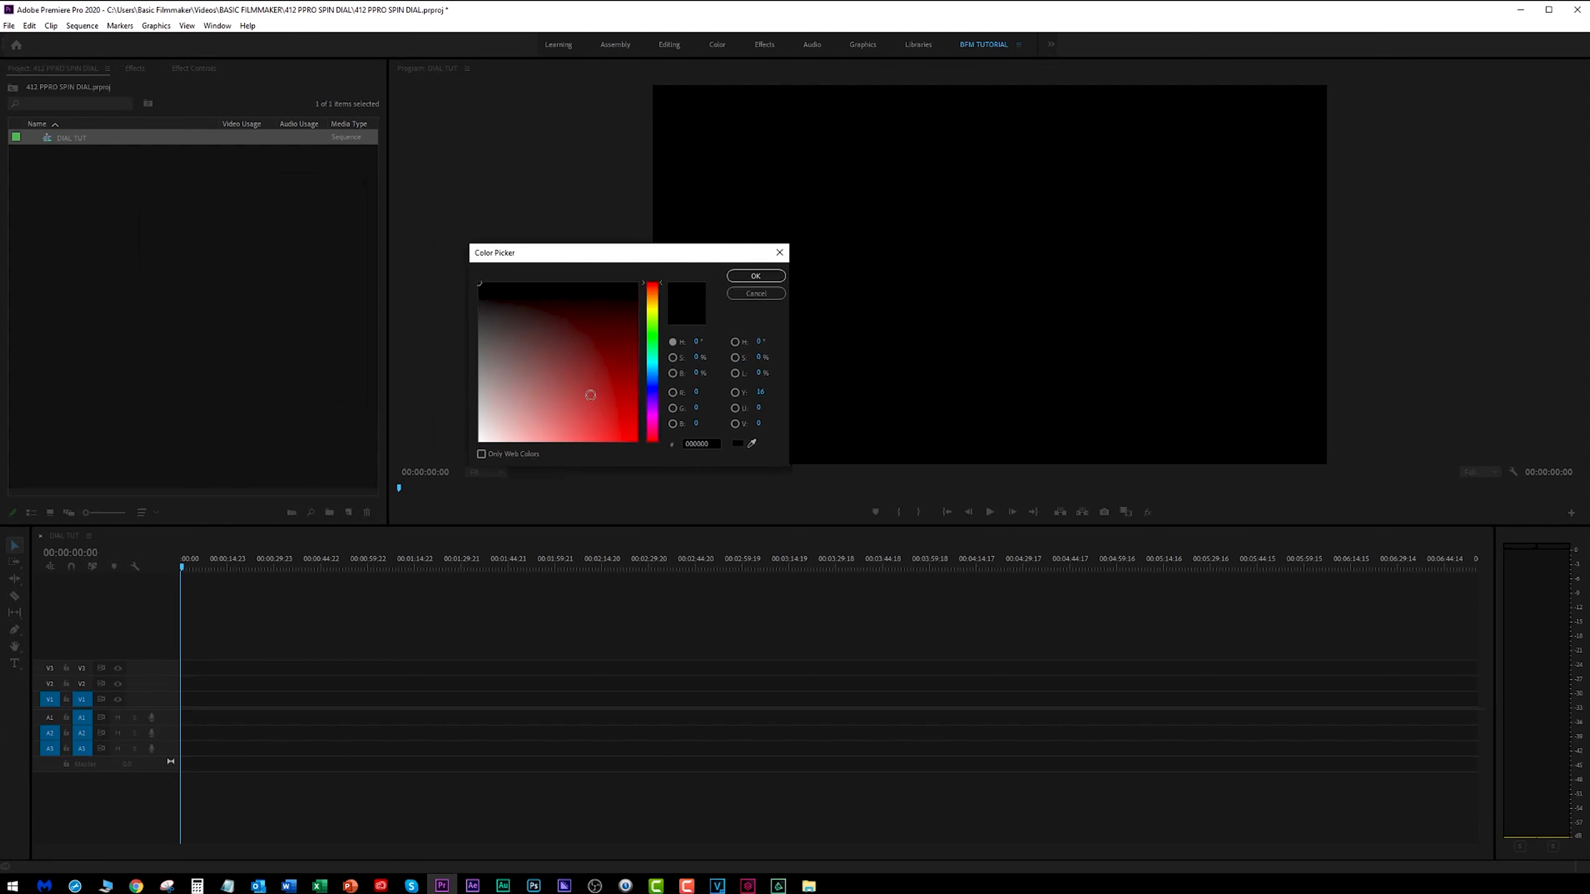
left_click_drag(575, 383, 760, 513)
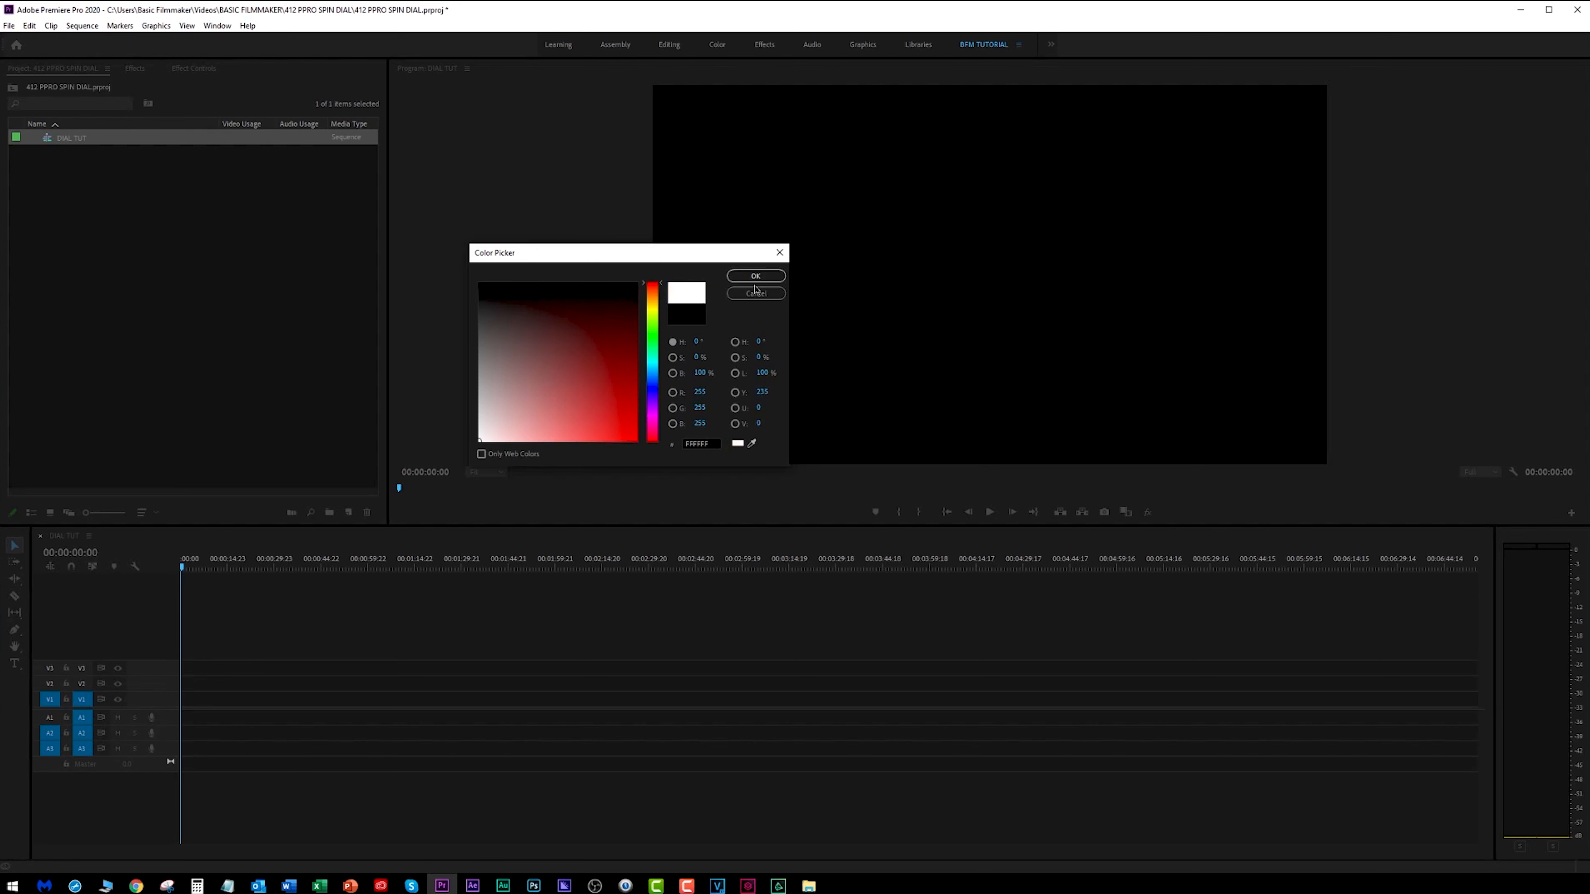
left_click(756, 283)
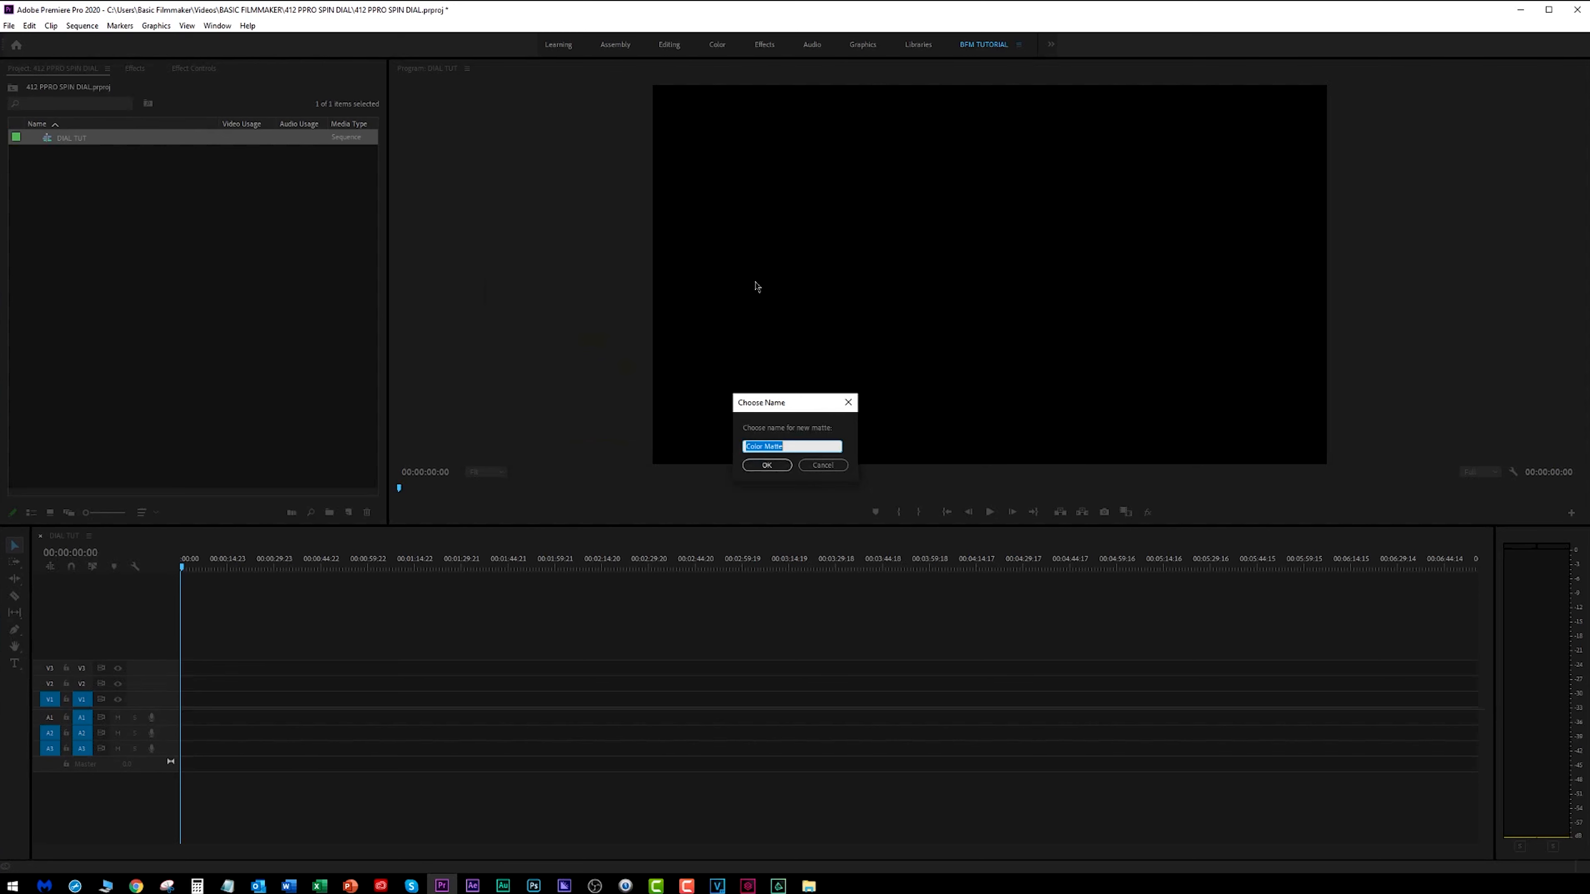
left_click(766, 465)
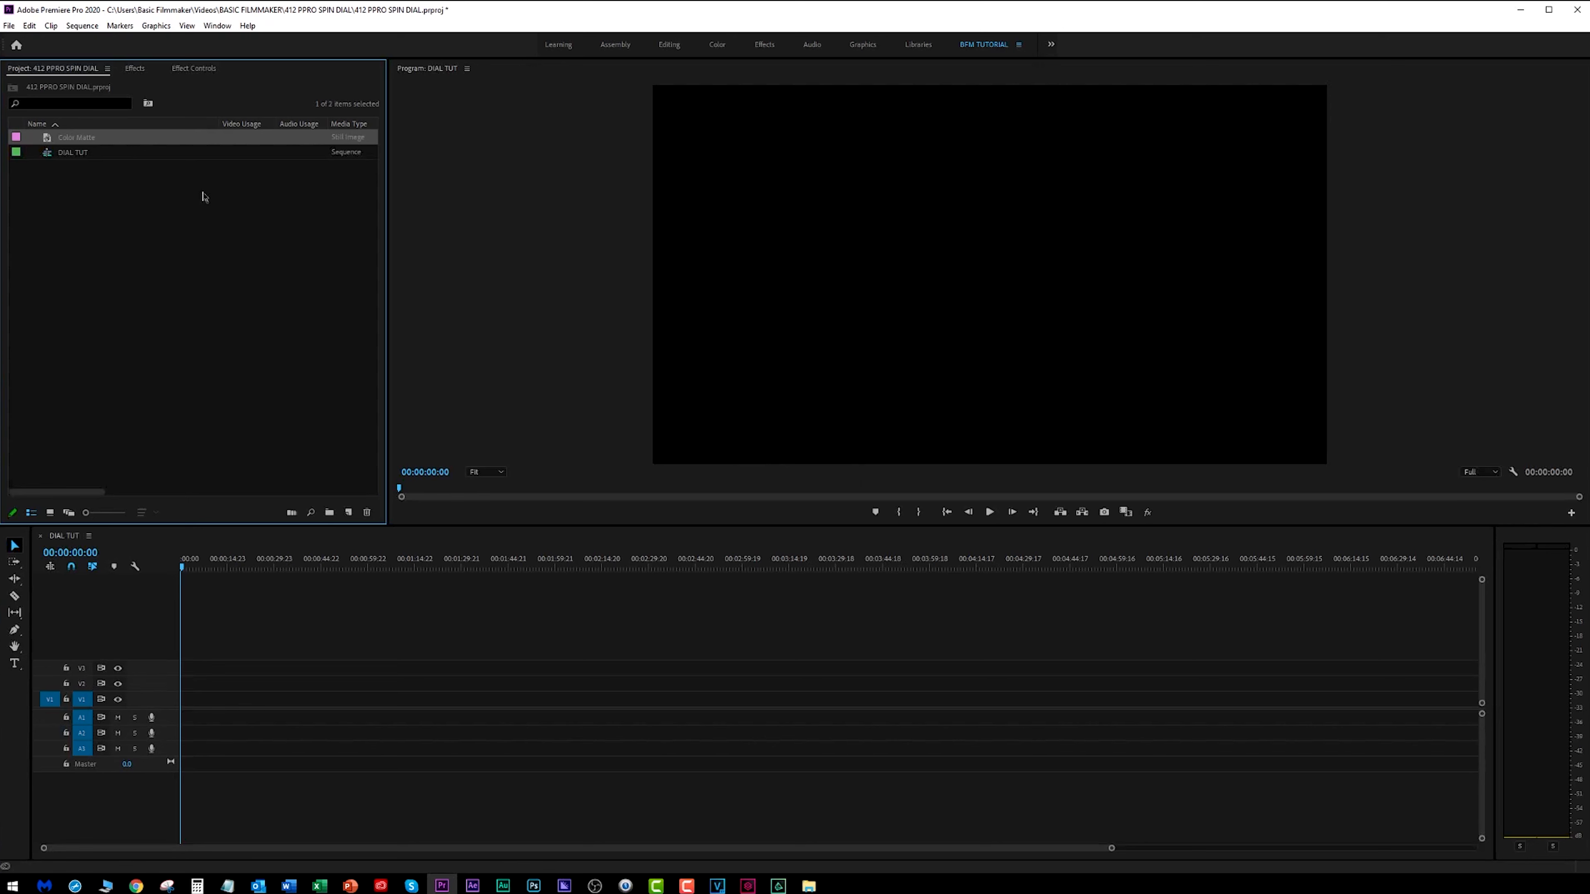
Place the color matte on track V2 from the sequence start and extend it to about 00:06:20:04
left_click_drag(50, 144, 1367, 727)
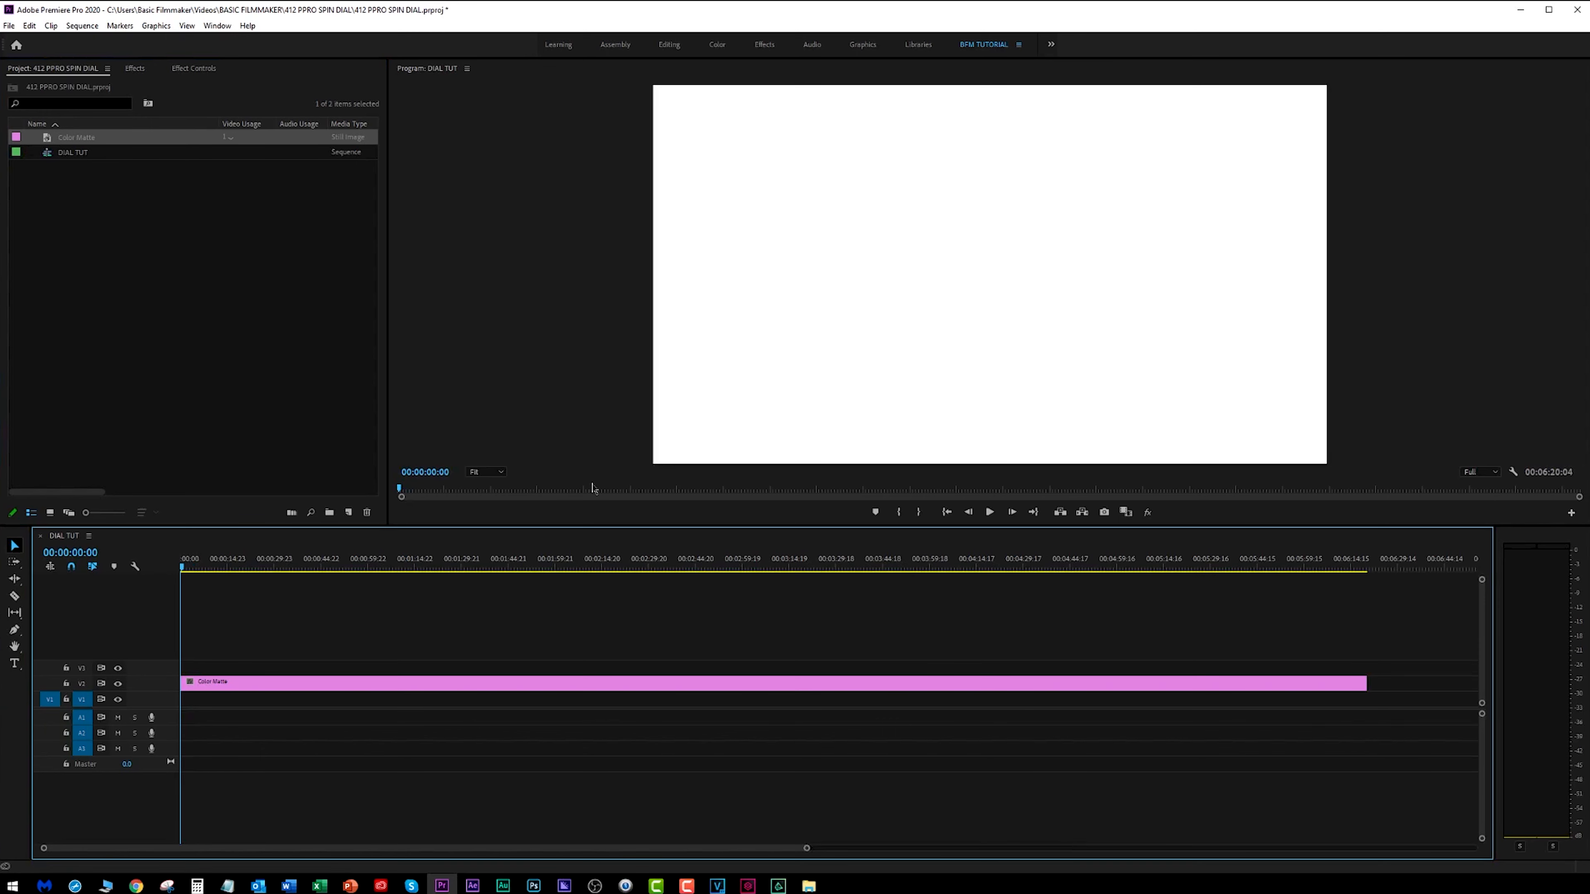
left_click_drag(534, 567, 699, 630)
Find the 4-Color Gradient effect by searching for "grad" and apply it to the color matte clip
left_click(683, 683)
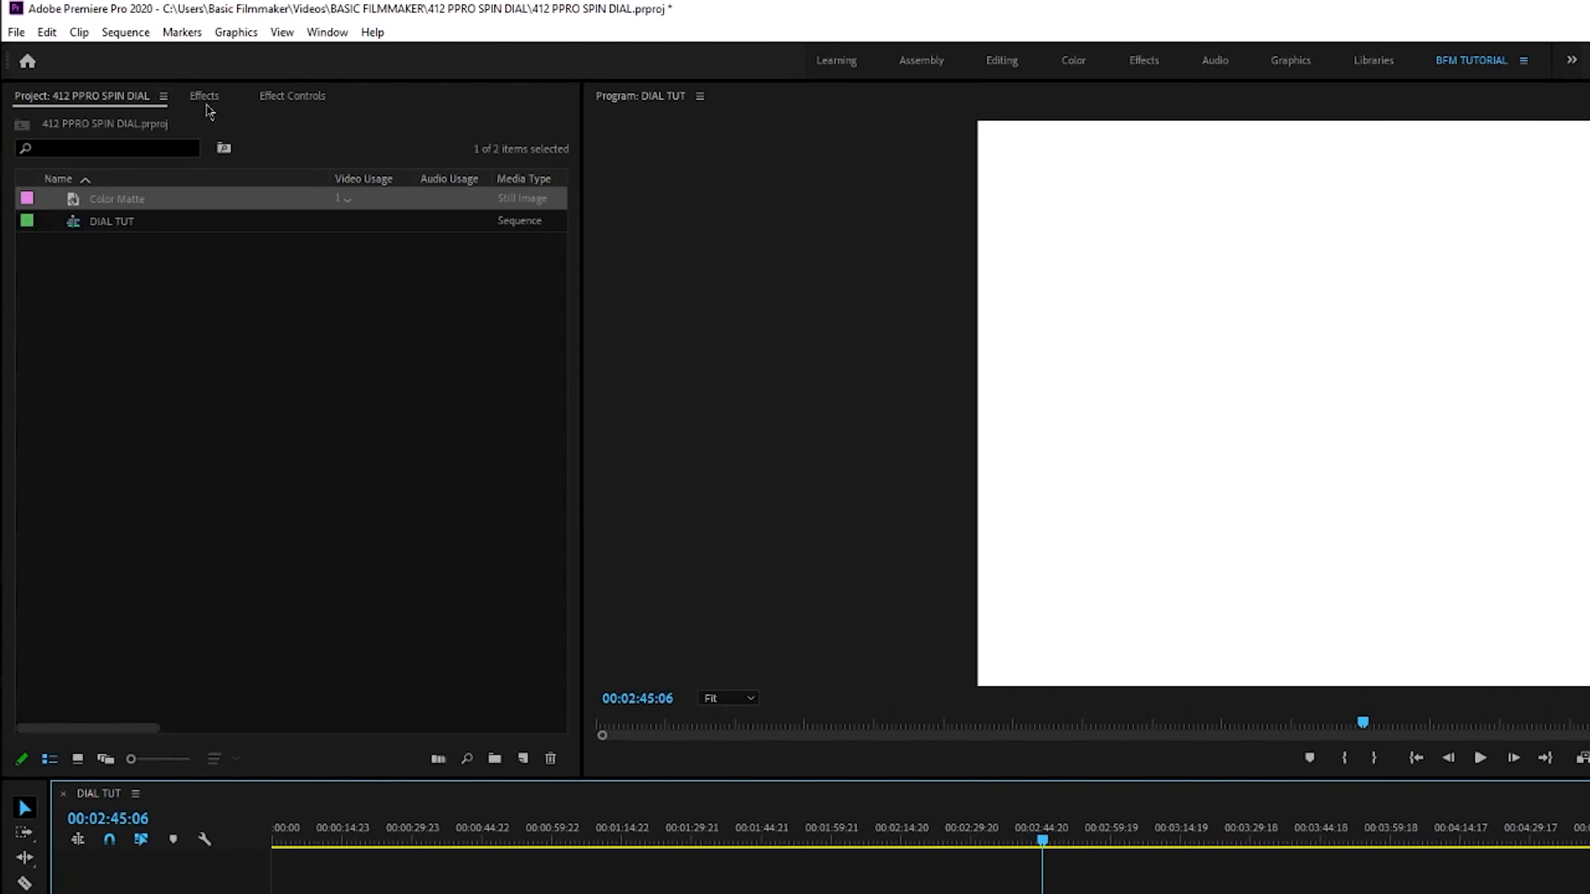
left_click(135, 69)
left_click(93, 86)
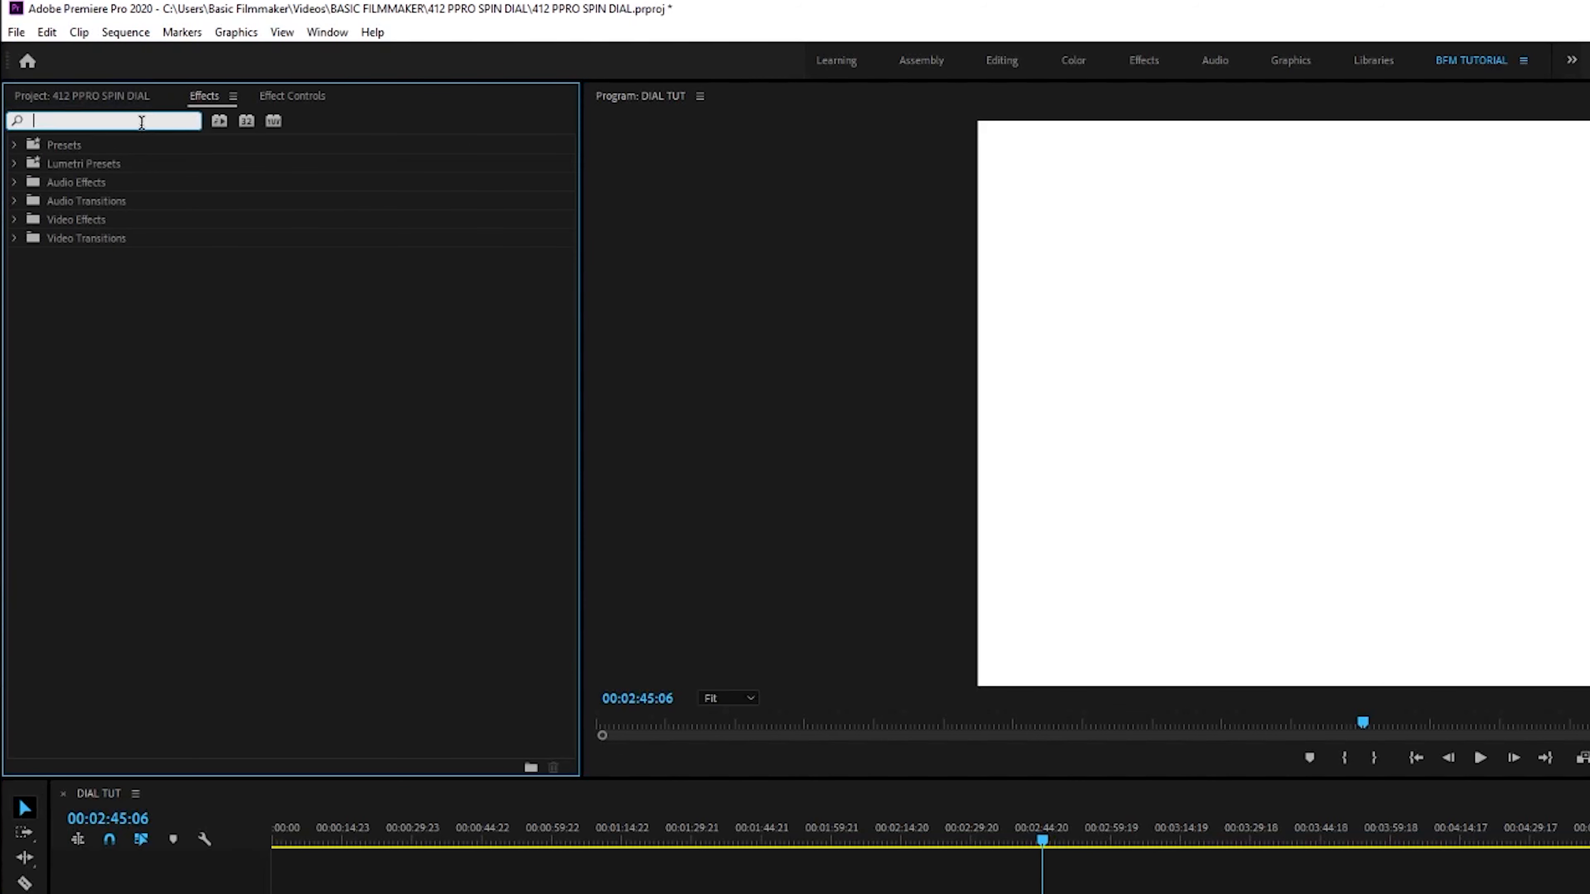
type("grad")
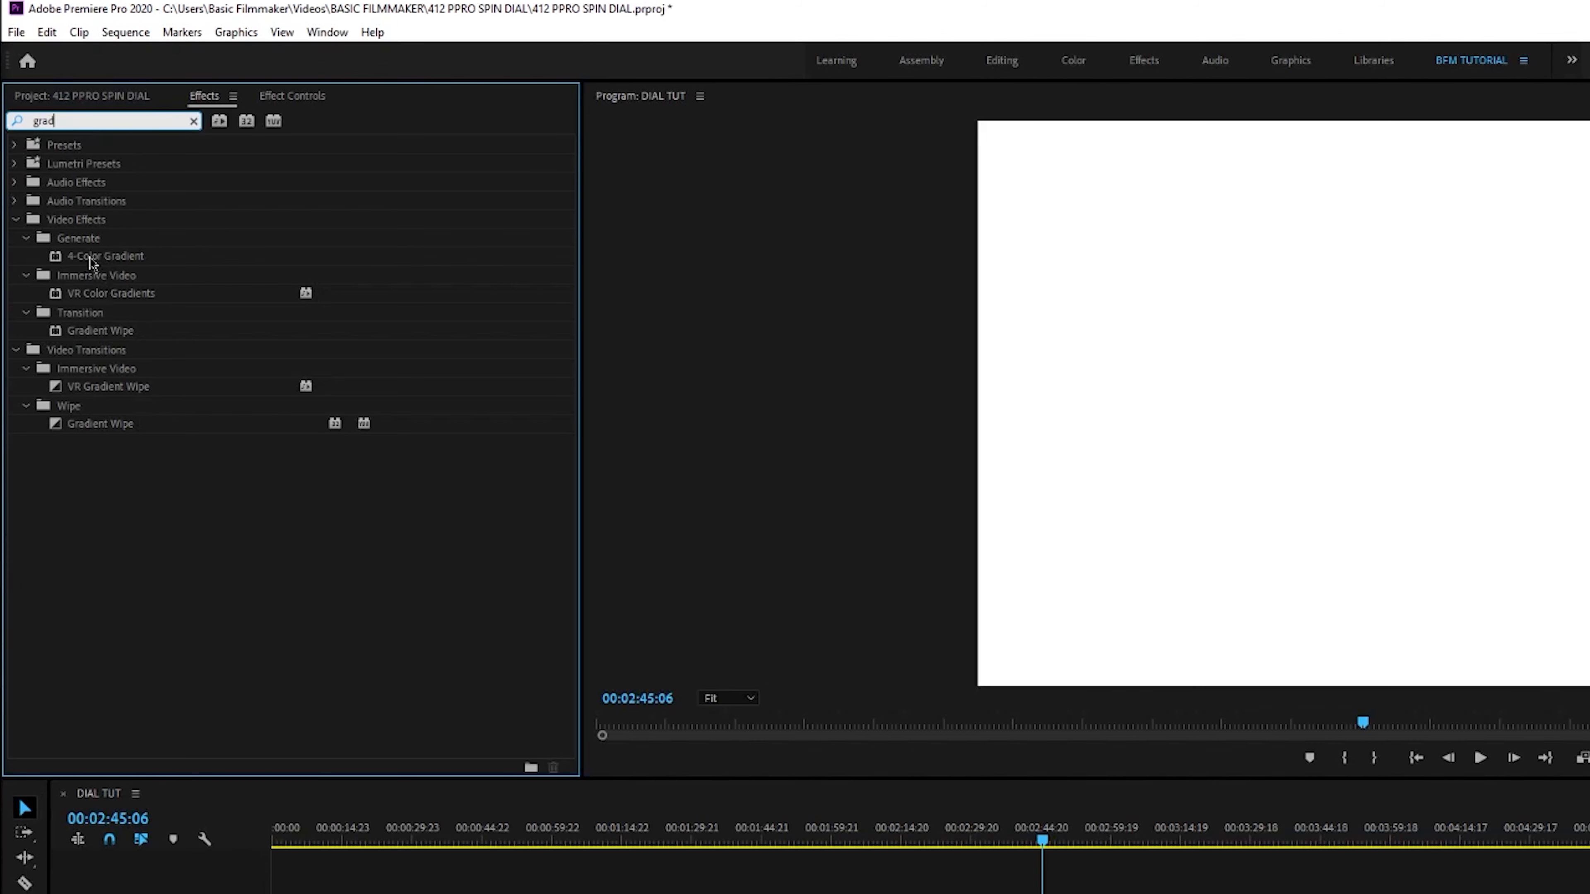
left_click_drag(78, 262, 755, 893)
left_click_drag(504, 678, 505, 683)
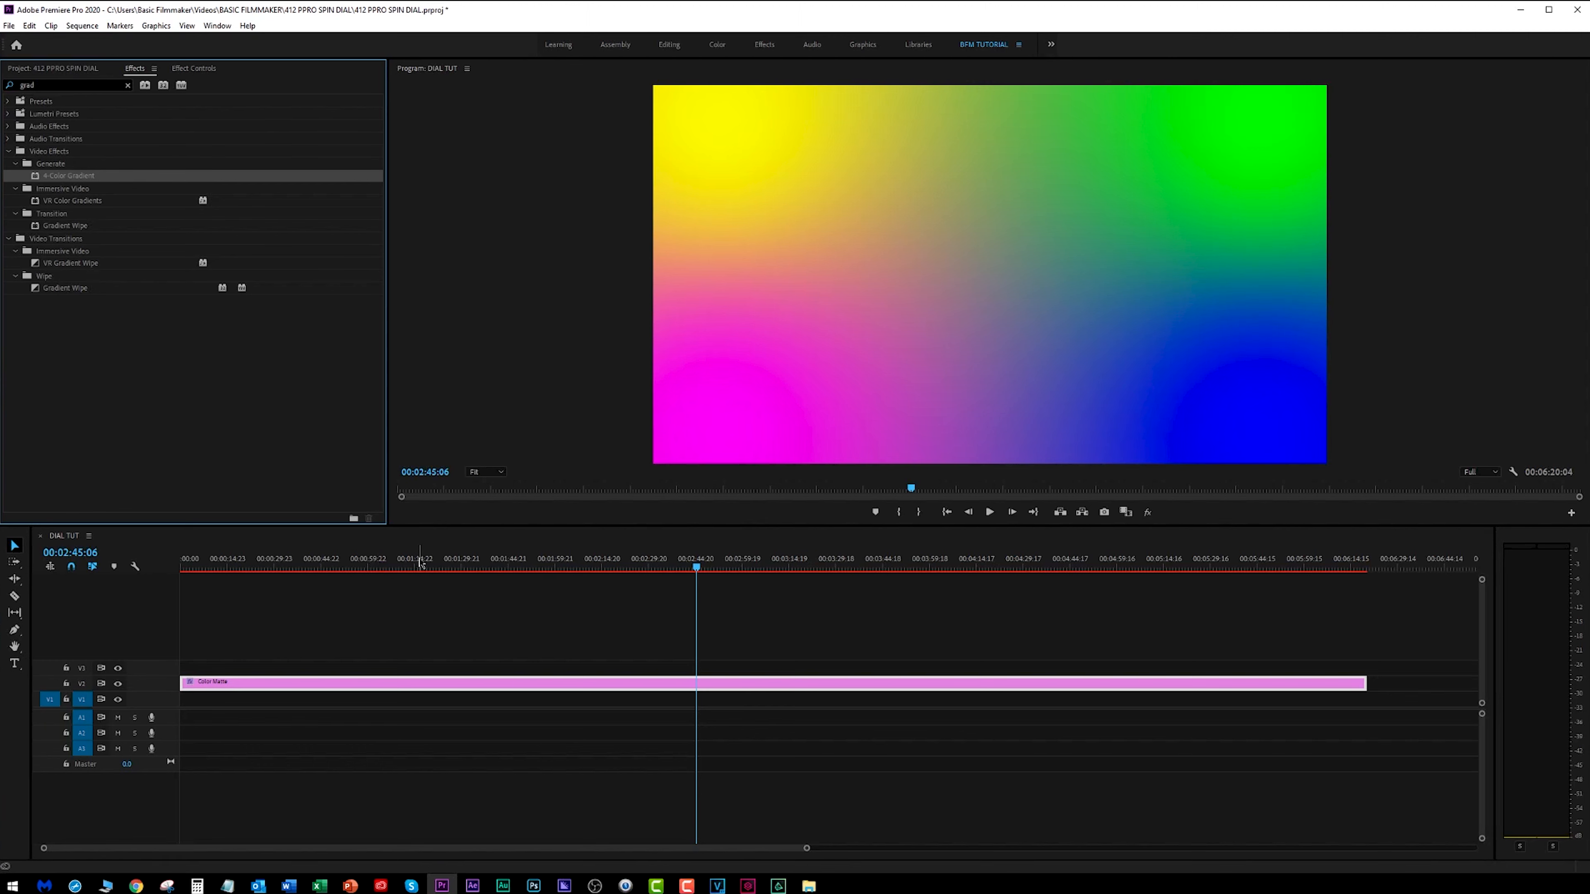
left_click(290, 559)
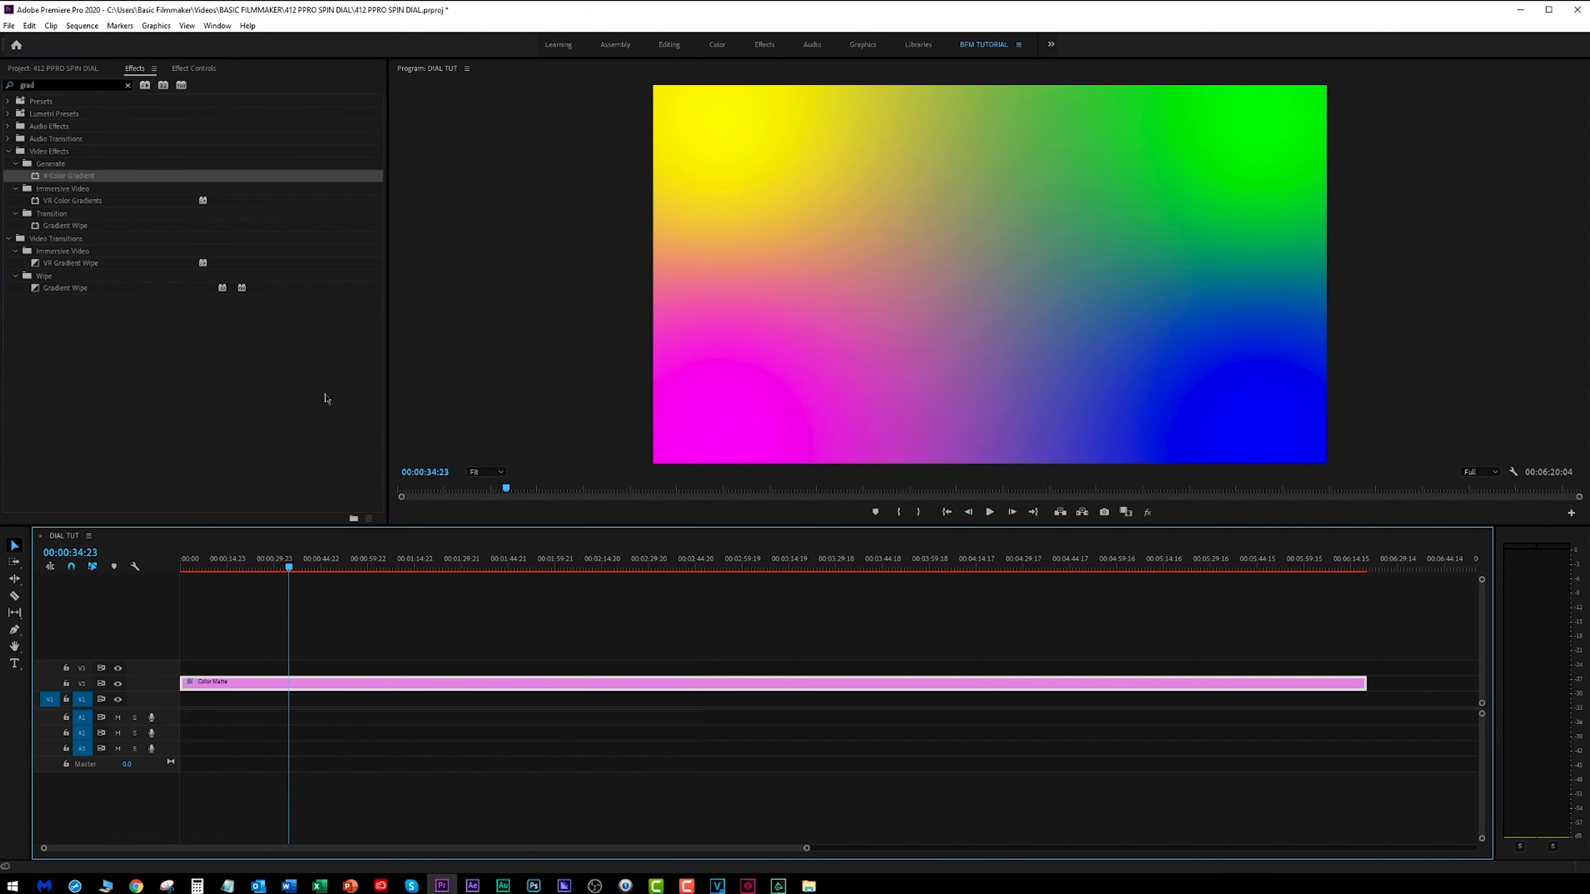
Create a transparent video item at 1920 × 1080, 23.976 fps with square pixels
left_click(55, 70)
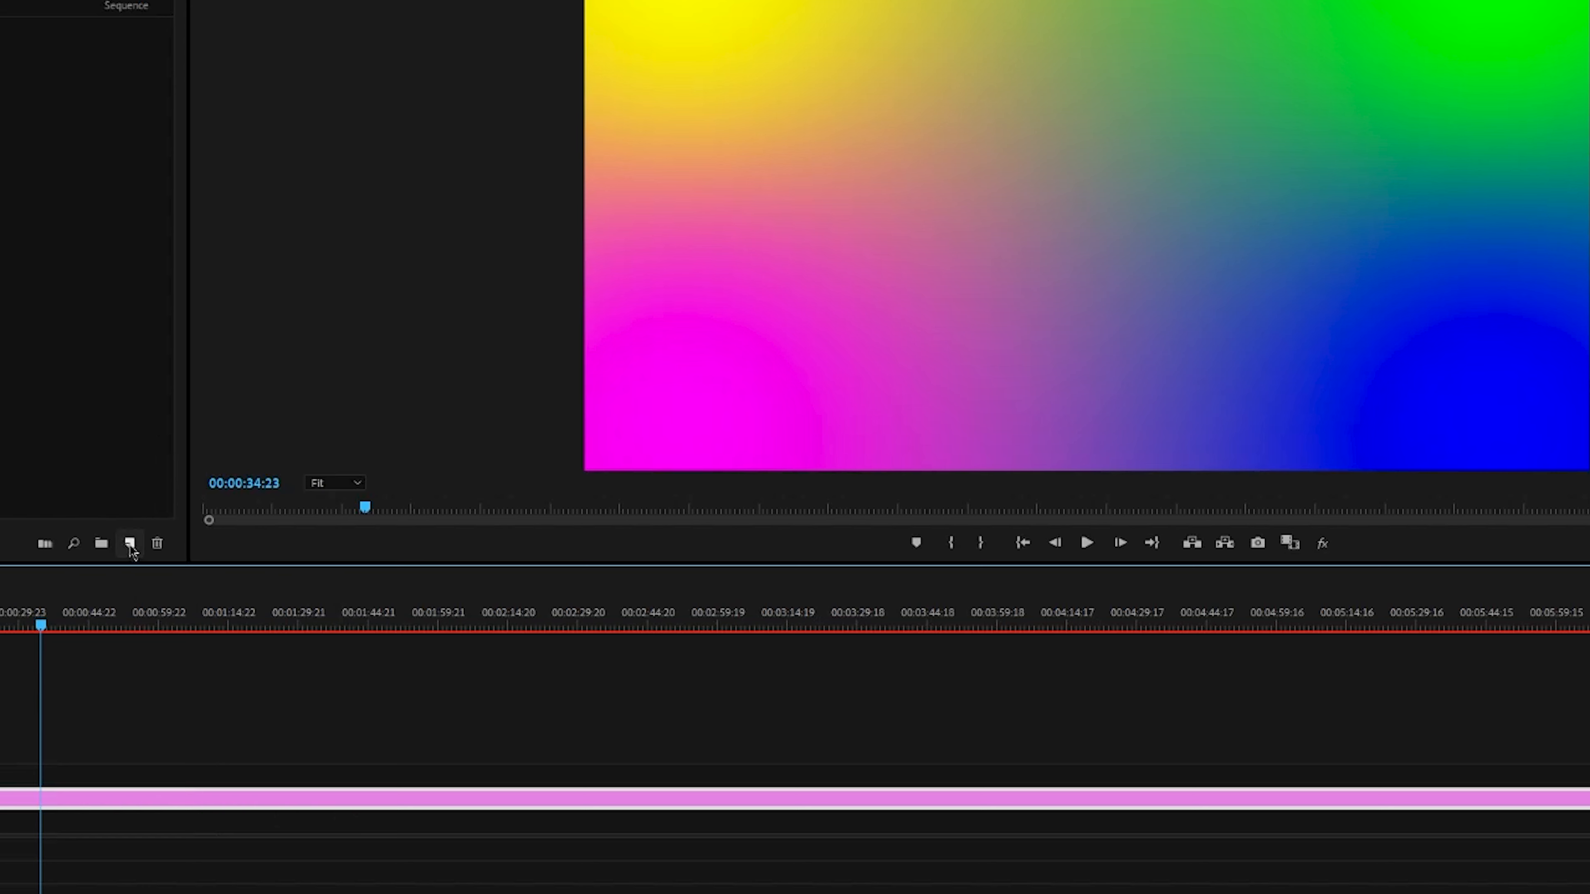
left_click(130, 543)
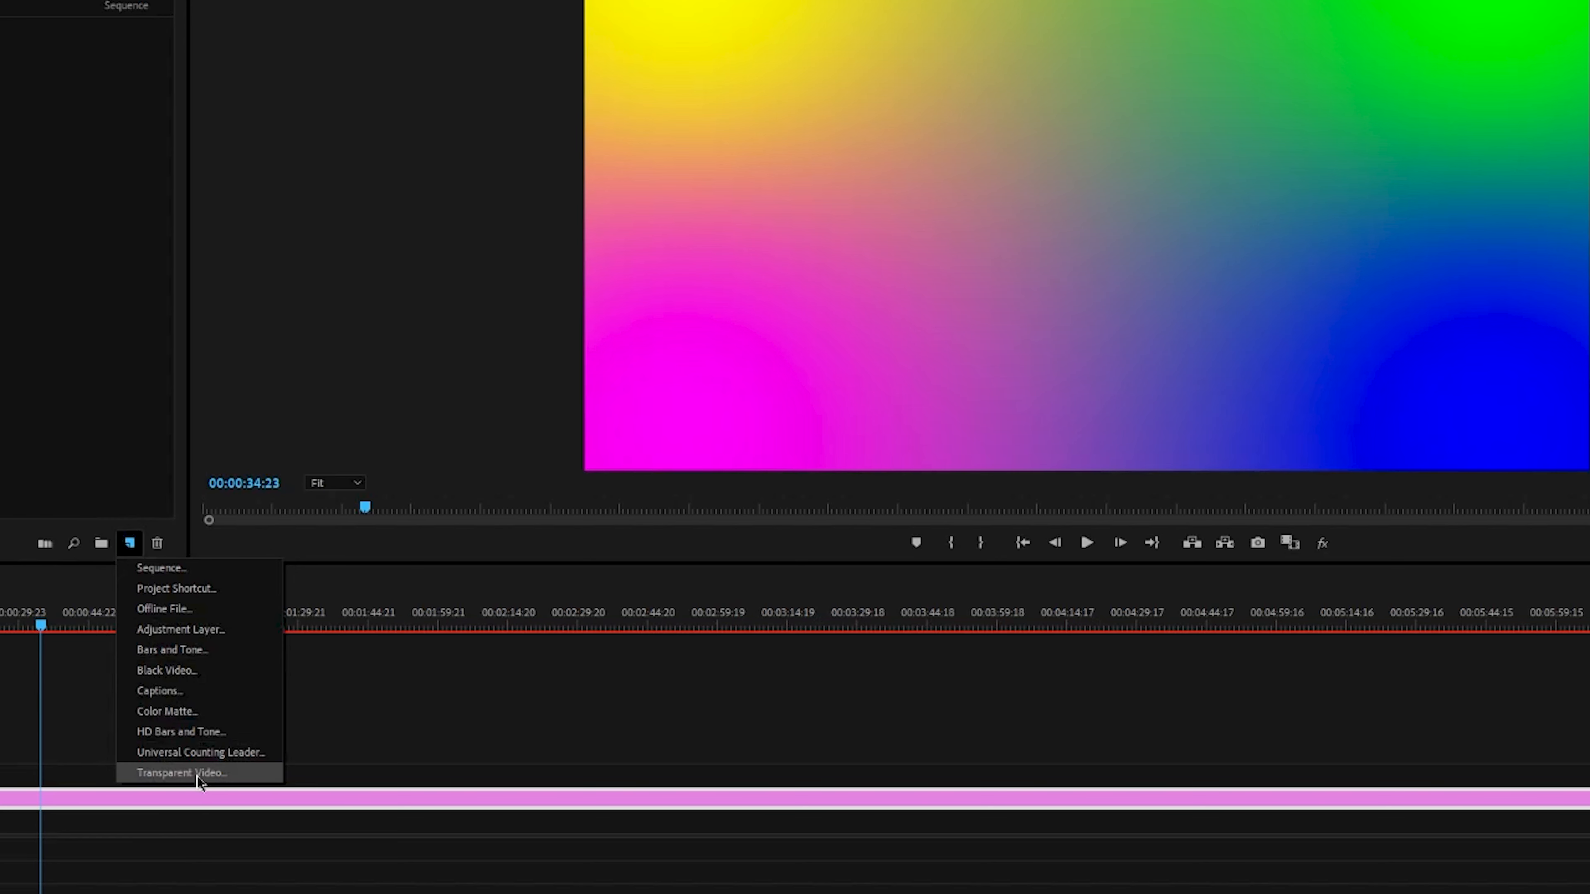
left_click(181, 773)
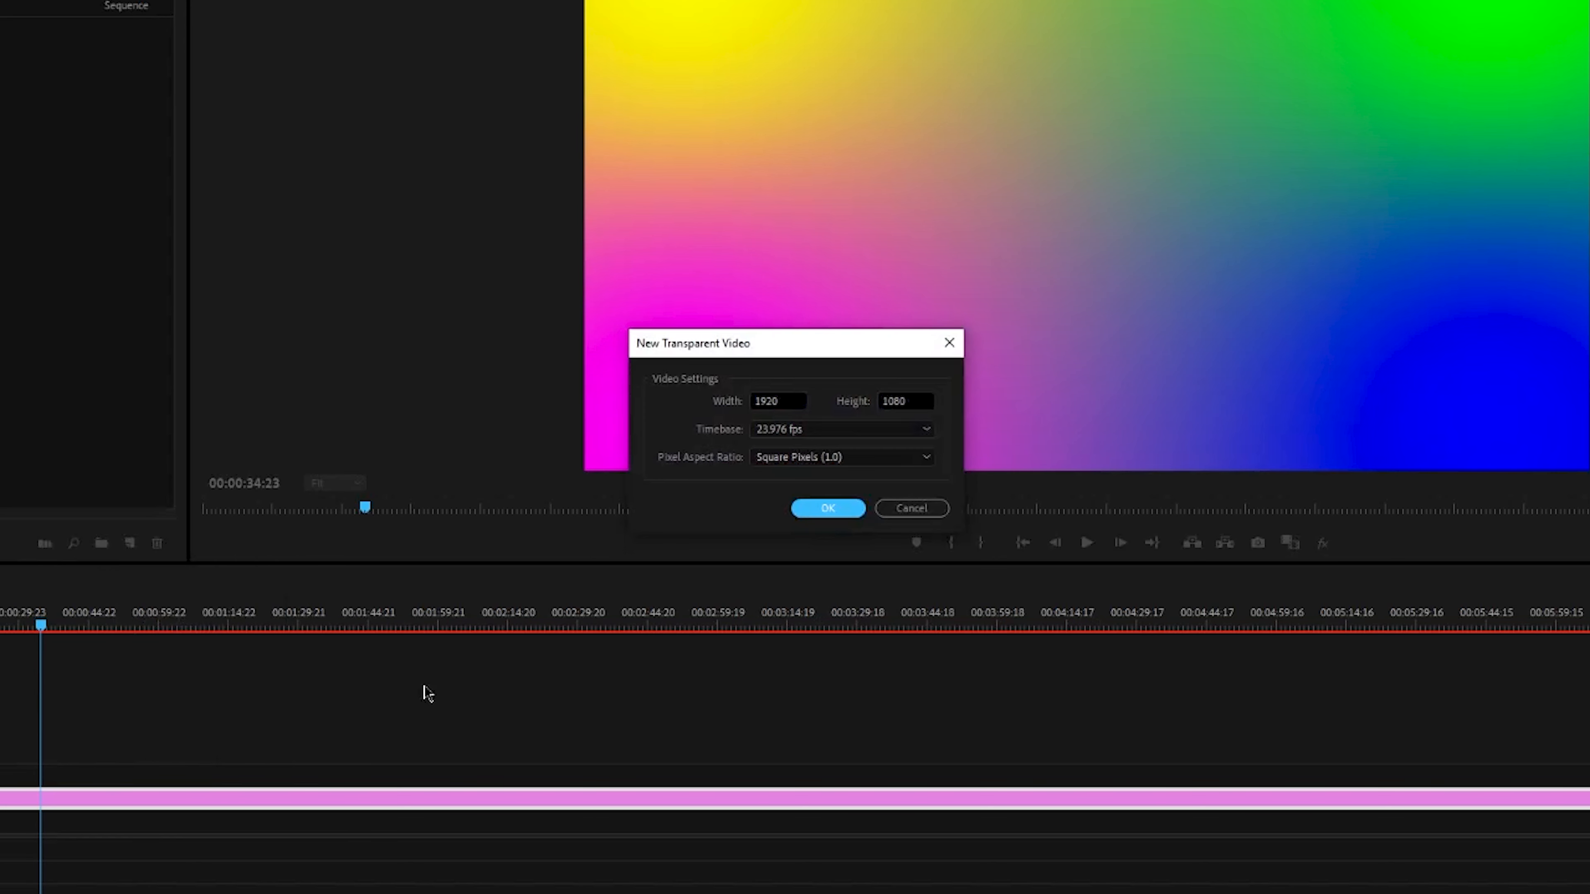
left_click(833, 510)
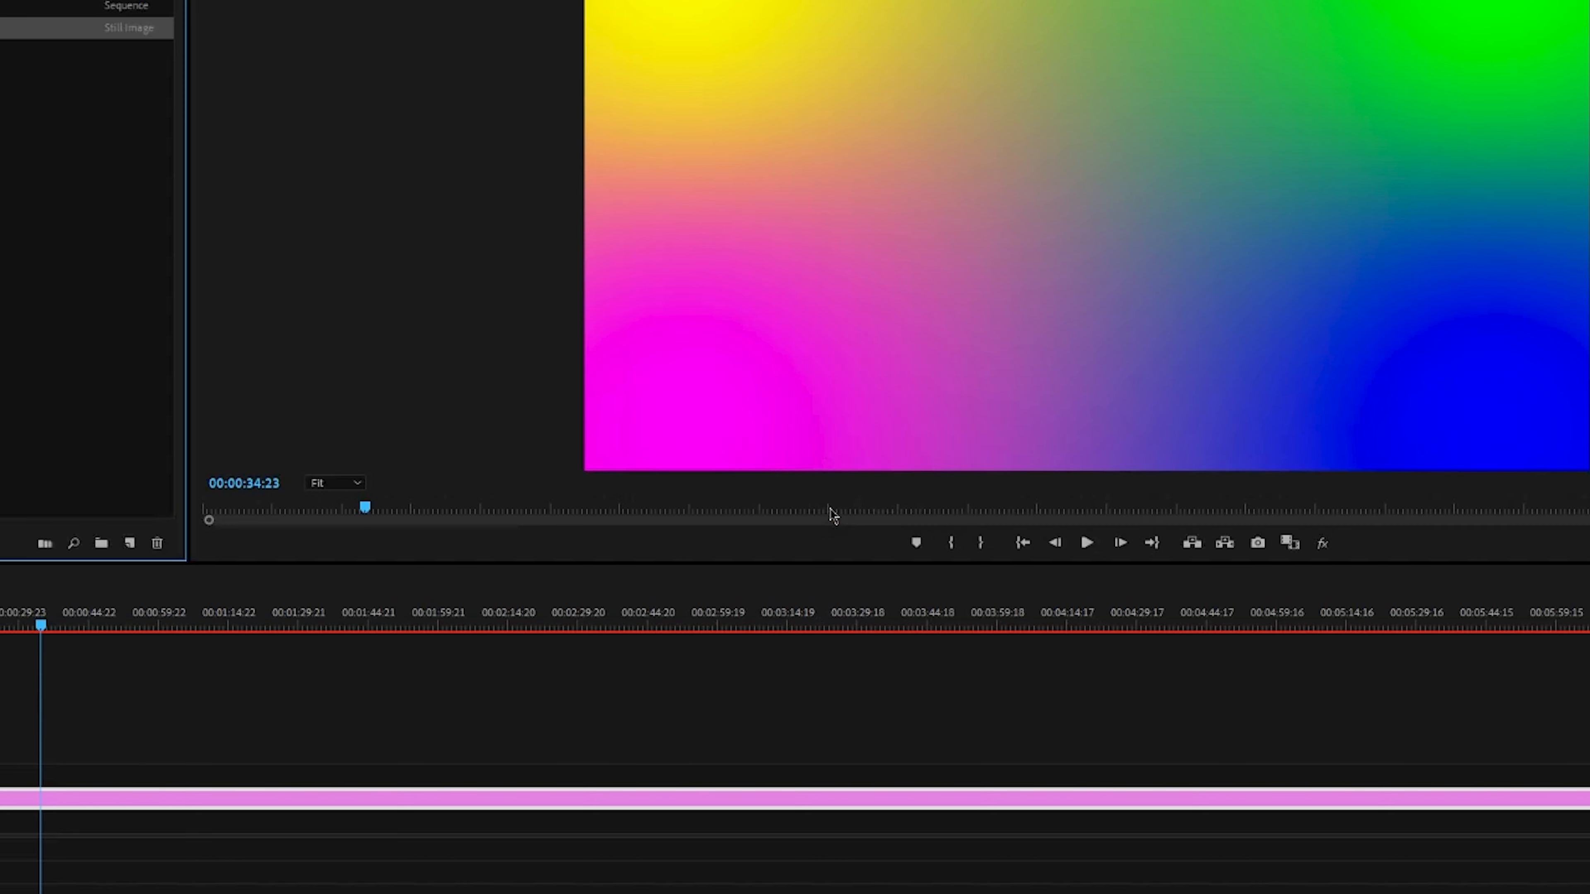
Place the transparent video on track V3 above the color matte, stretching it from the sequence start to slightly before the matte's end
left_click_drag(51, 174, 226, 668)
left_click(227, 567)
left_click_drag(303, 668, 1317, 689)
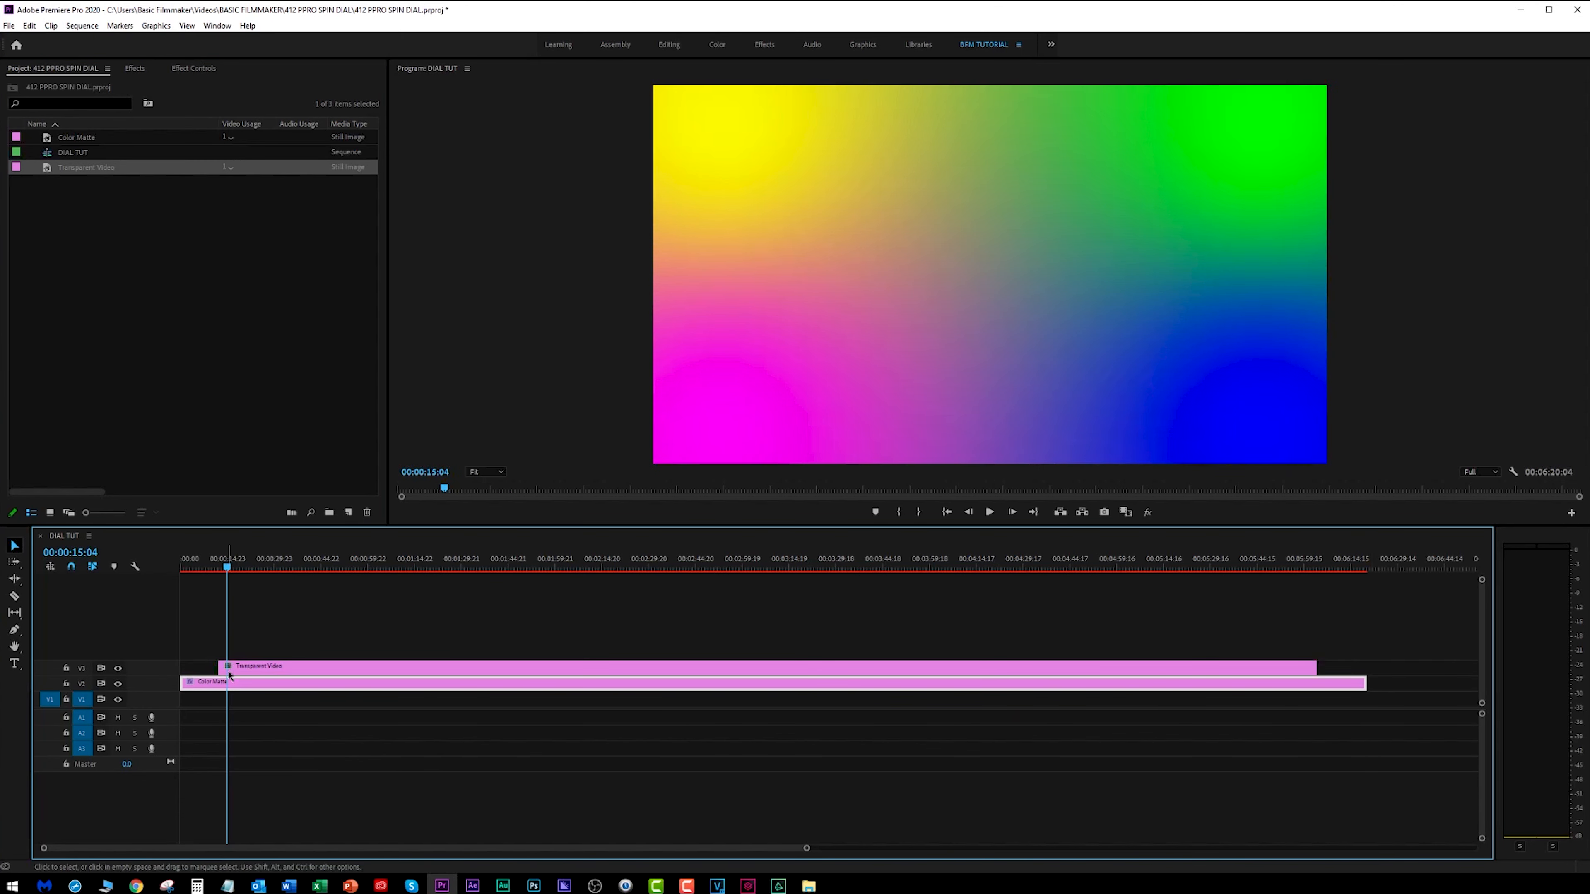
left_click_drag(228, 669, 181, 667)
left_click(419, 562)
left_click_drag(461, 562, 380, 562)
Create a 1920 × 1080 black video item, try it as a clip on V4 above the transparent video, and delete that clip
left_click(349, 512)
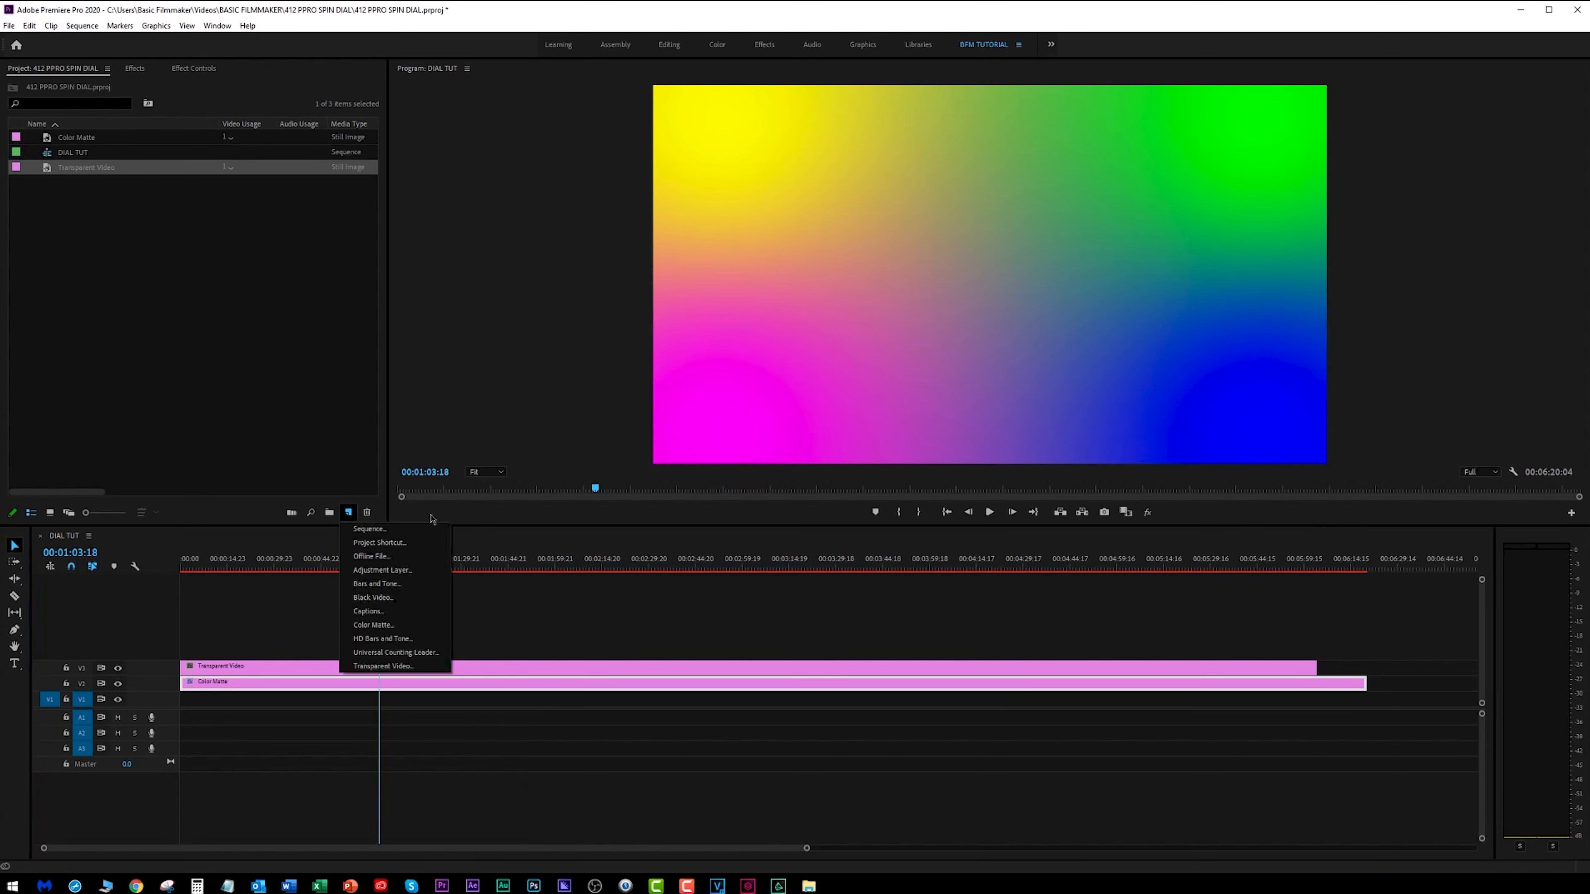
left_click(373, 598)
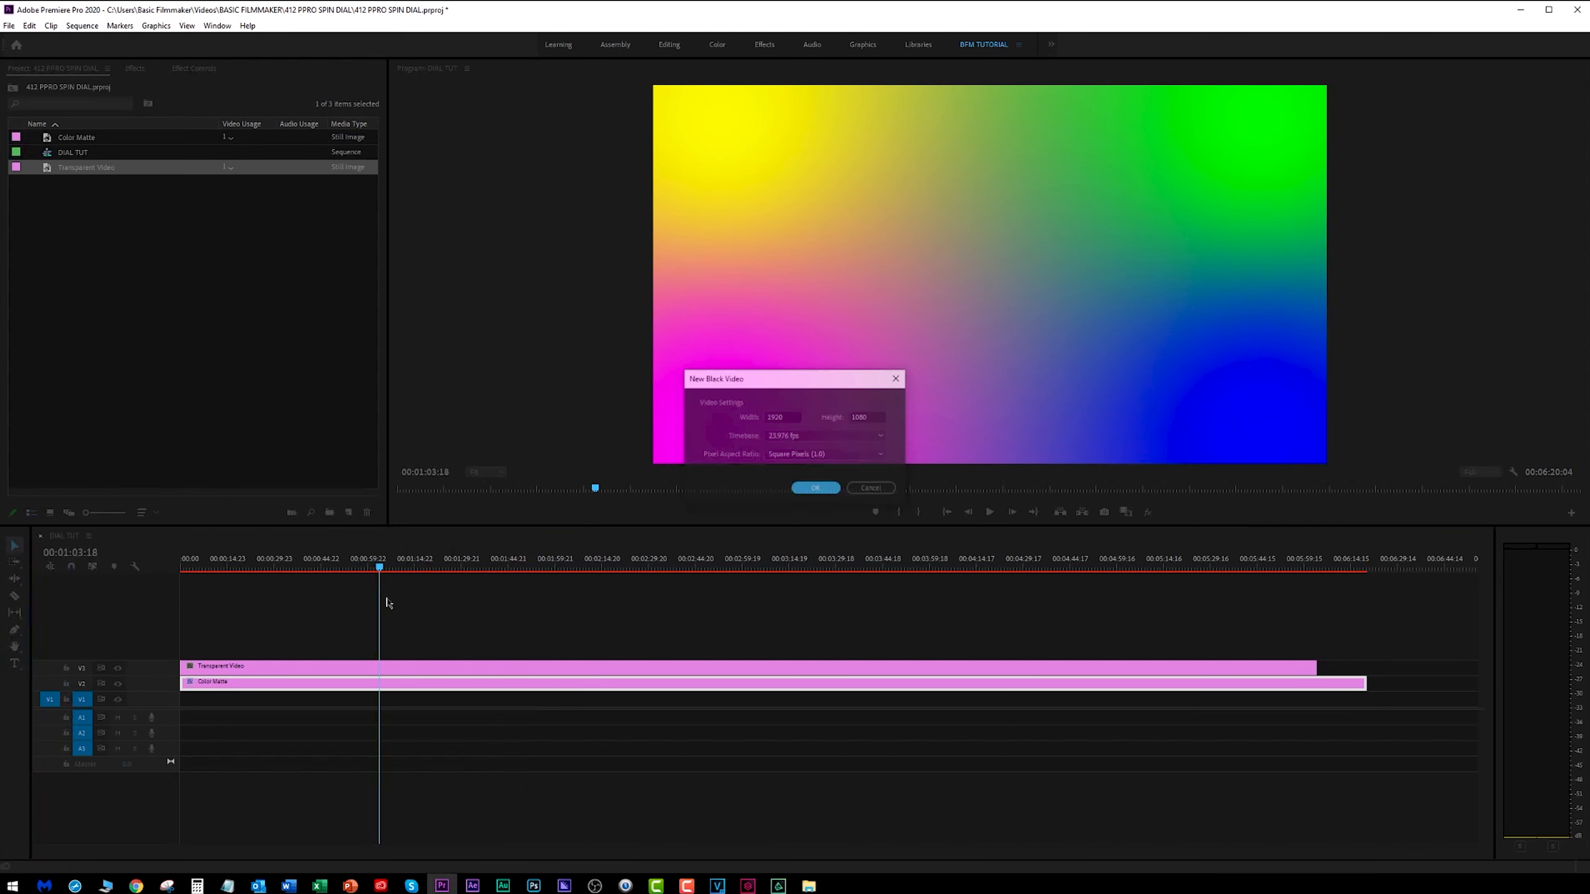
left_click(816, 489)
left_click_drag(52, 144, 344, 651)
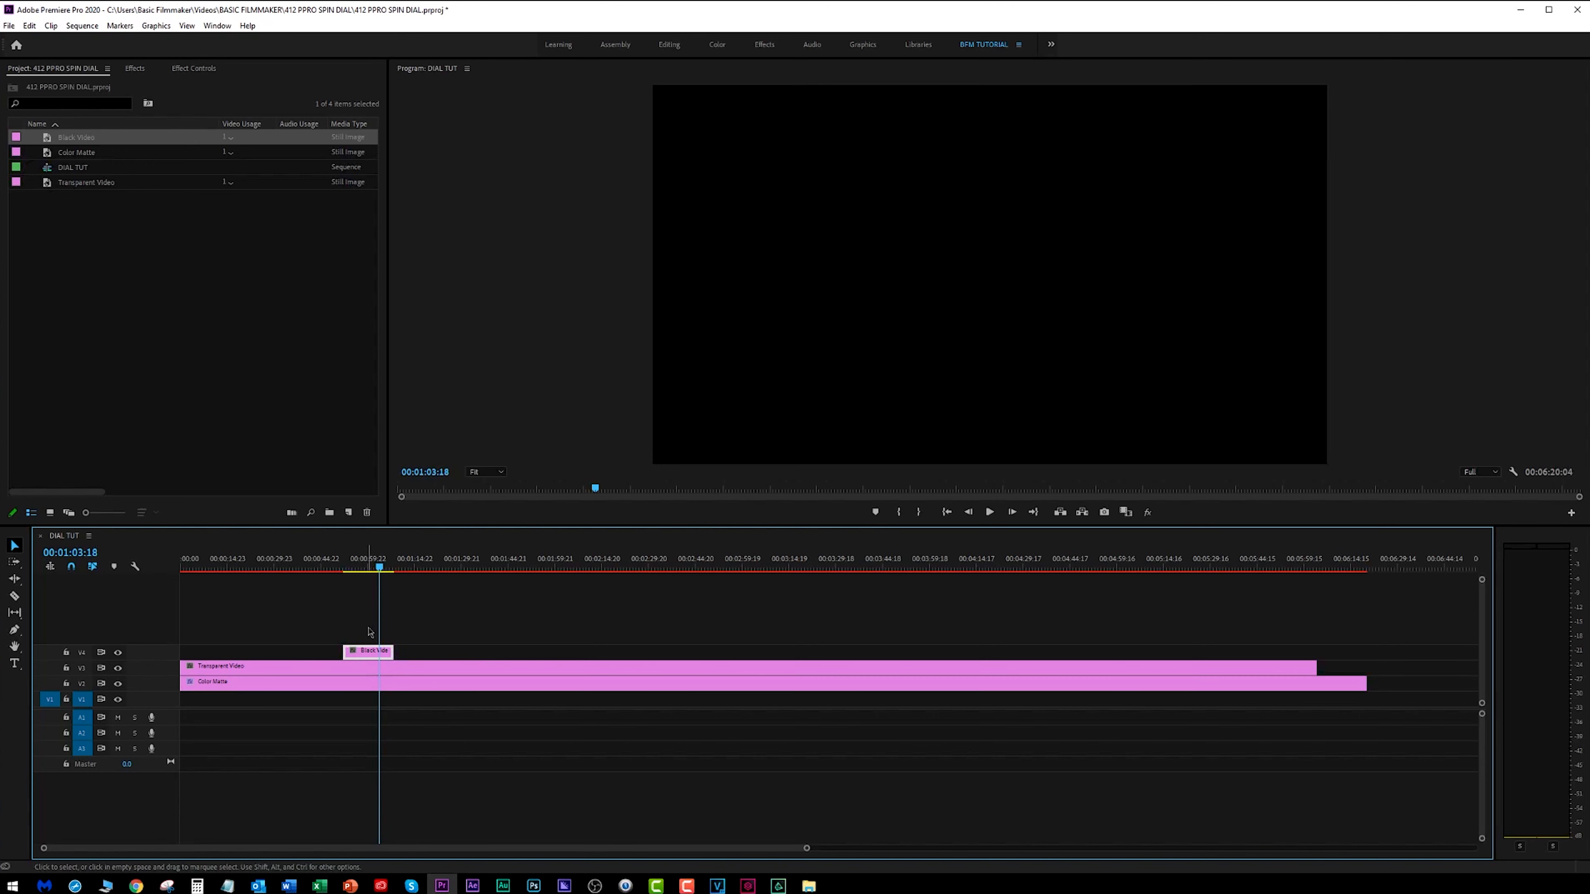
key("Delete")
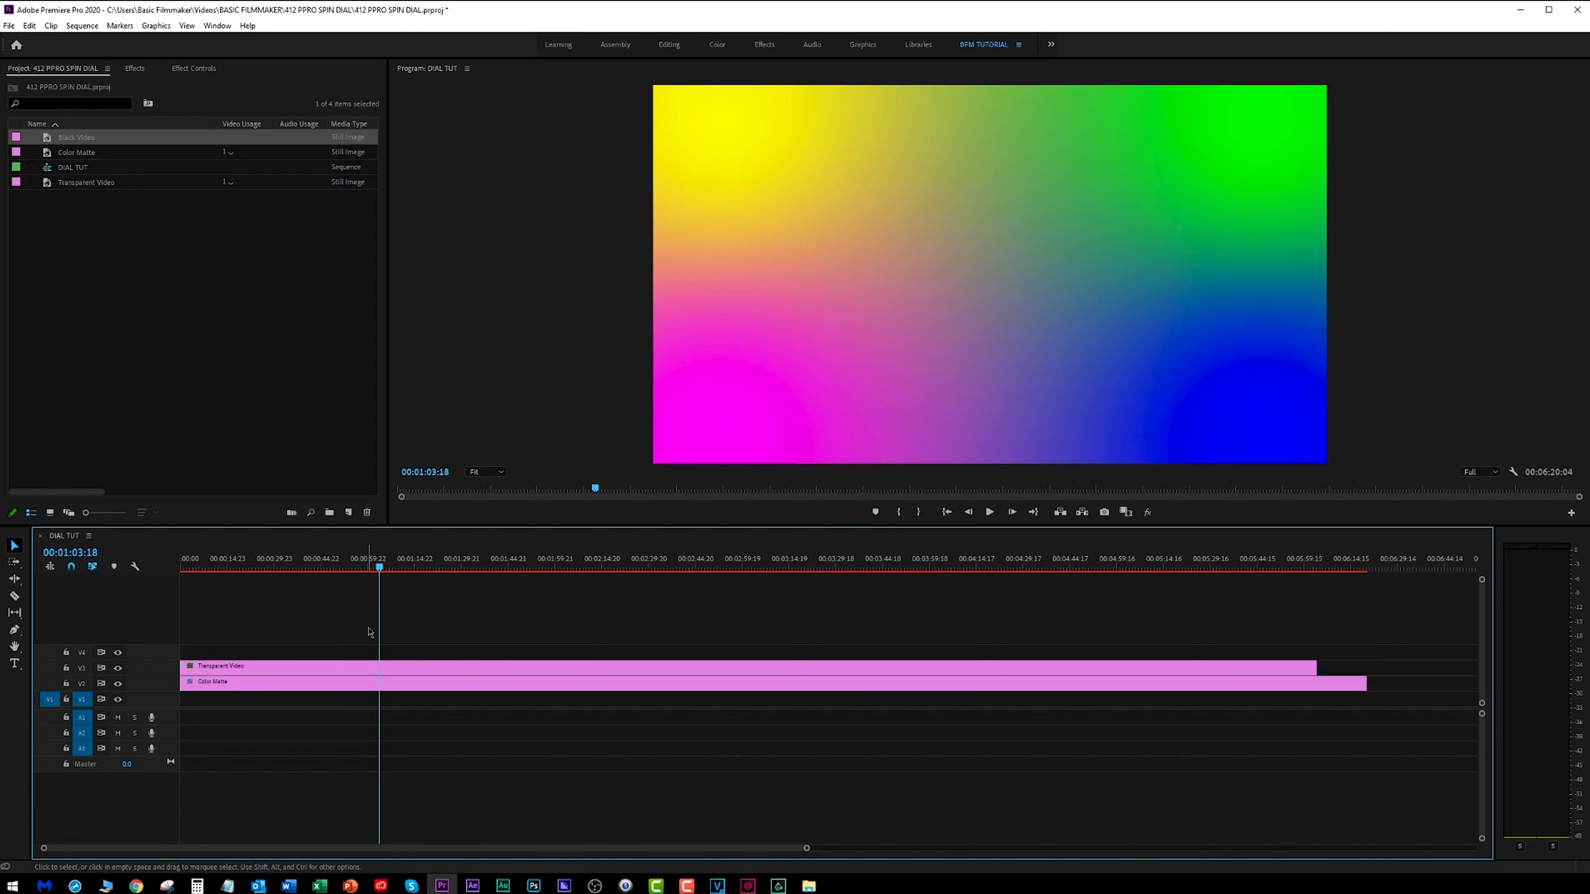
Extend the end of the transparent video clip on V3 to line up with the color matte's end
left_click(414, 672)
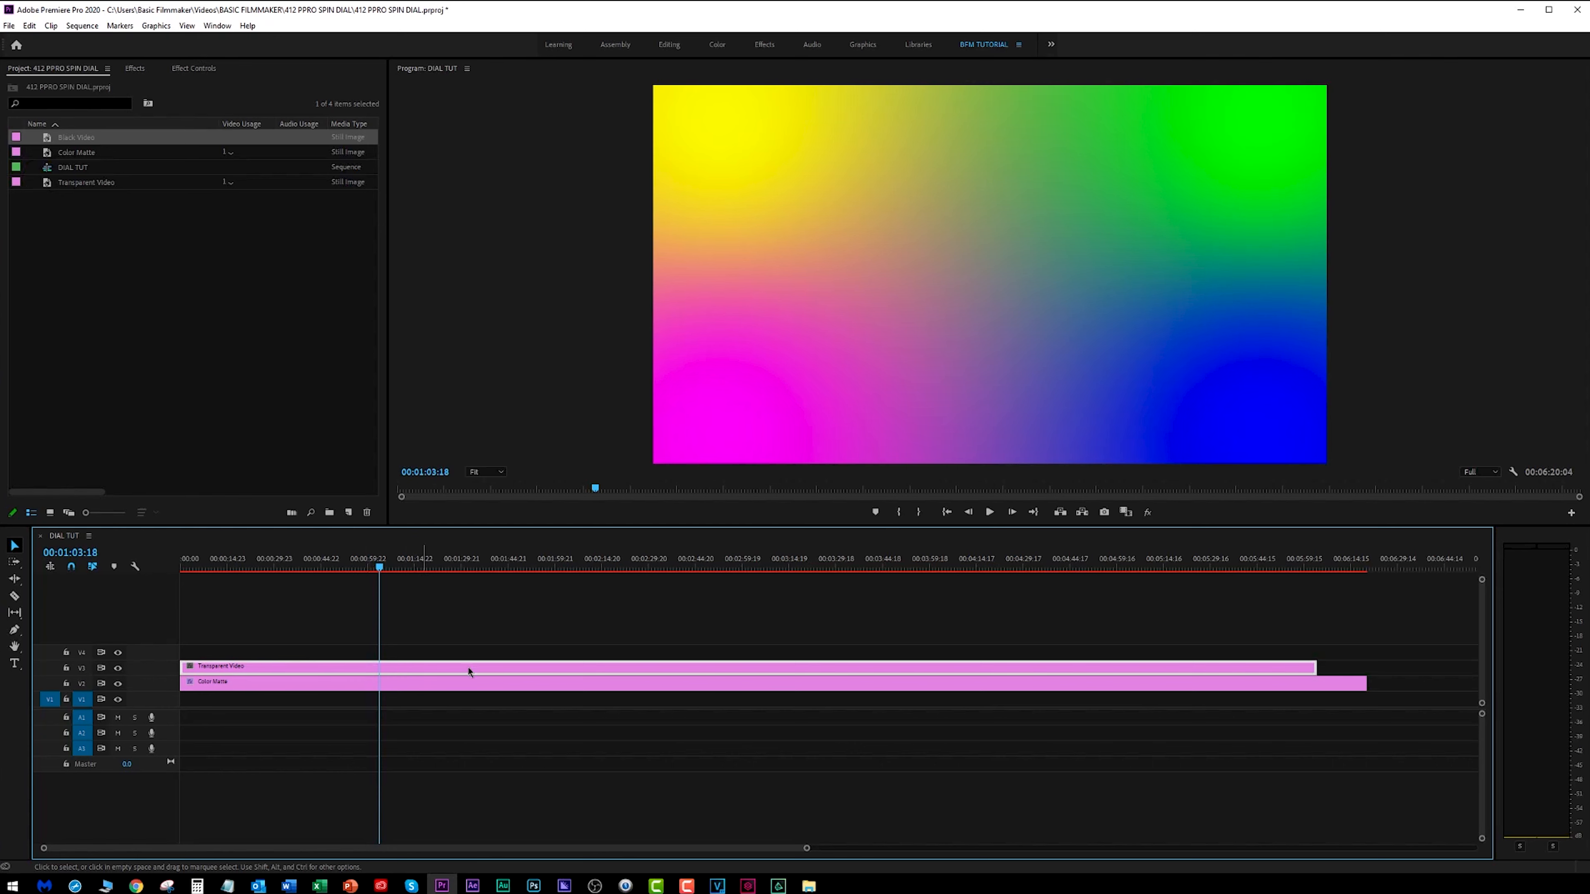
left_click_drag(1318, 665, 1366, 666)
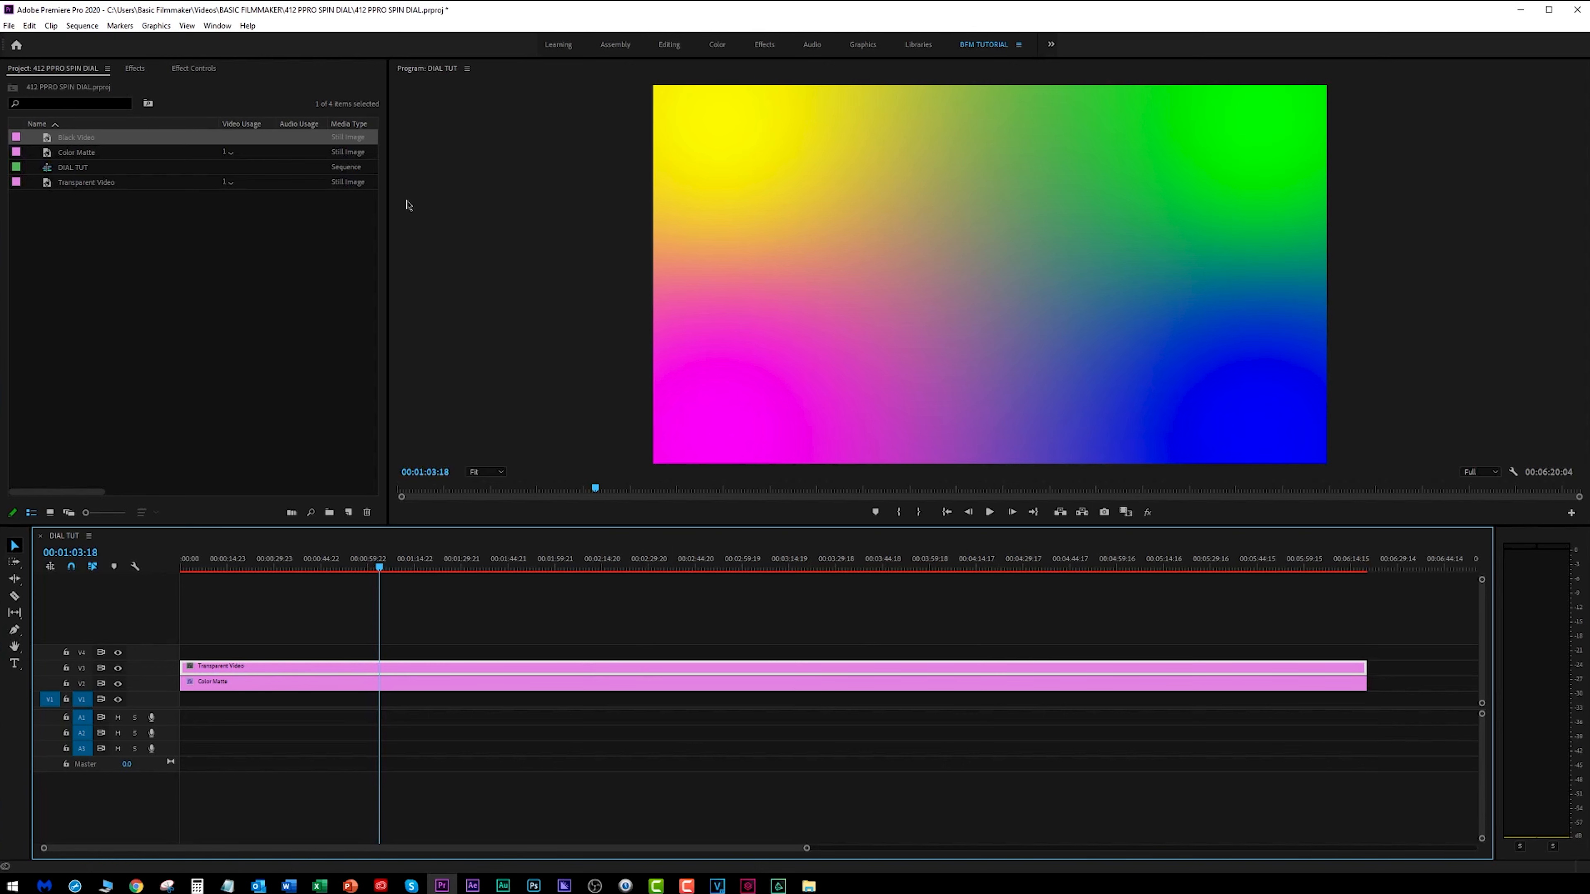
Find the Timecode effect by searching for "time" and apply it to the transparent video clip on V3
left_click(135, 68)
left_click_drag(79, 85, 6, 84)
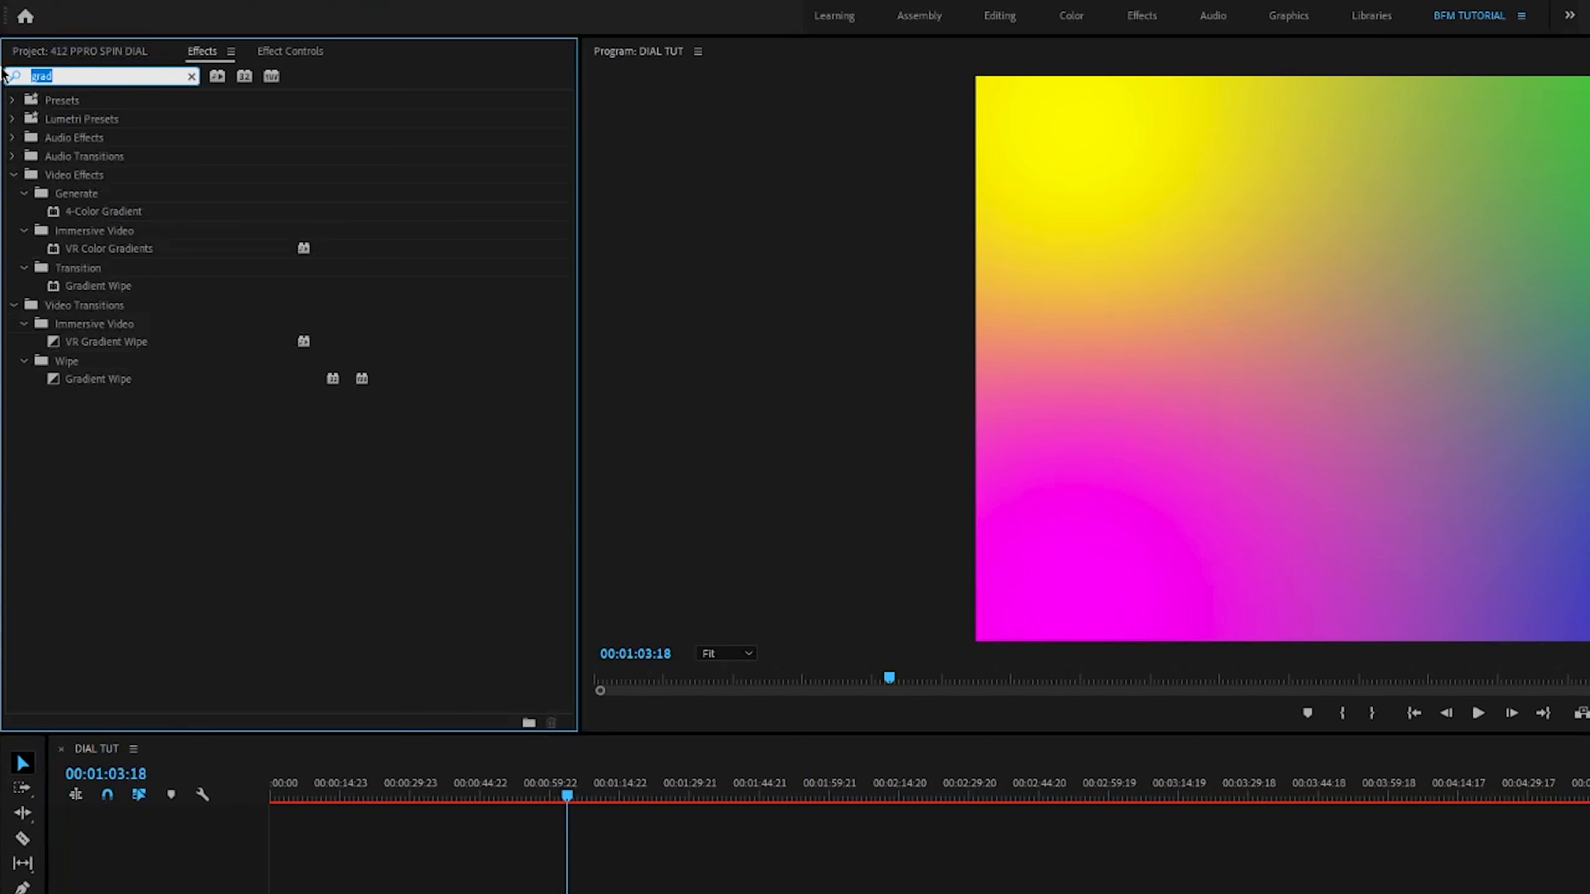
type("time")
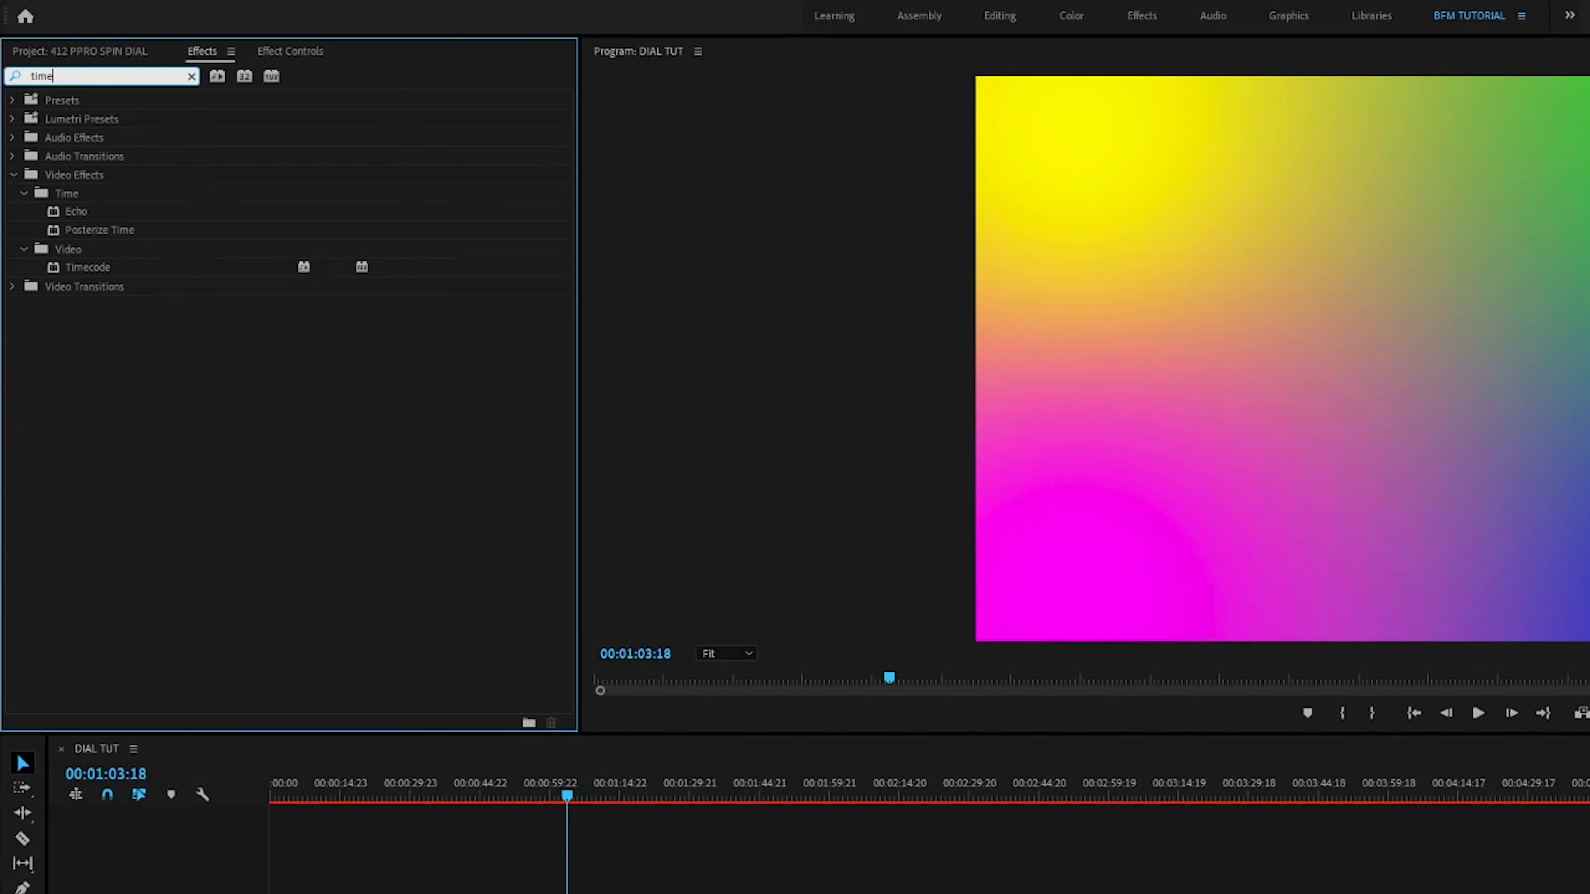
left_click(53, 274)
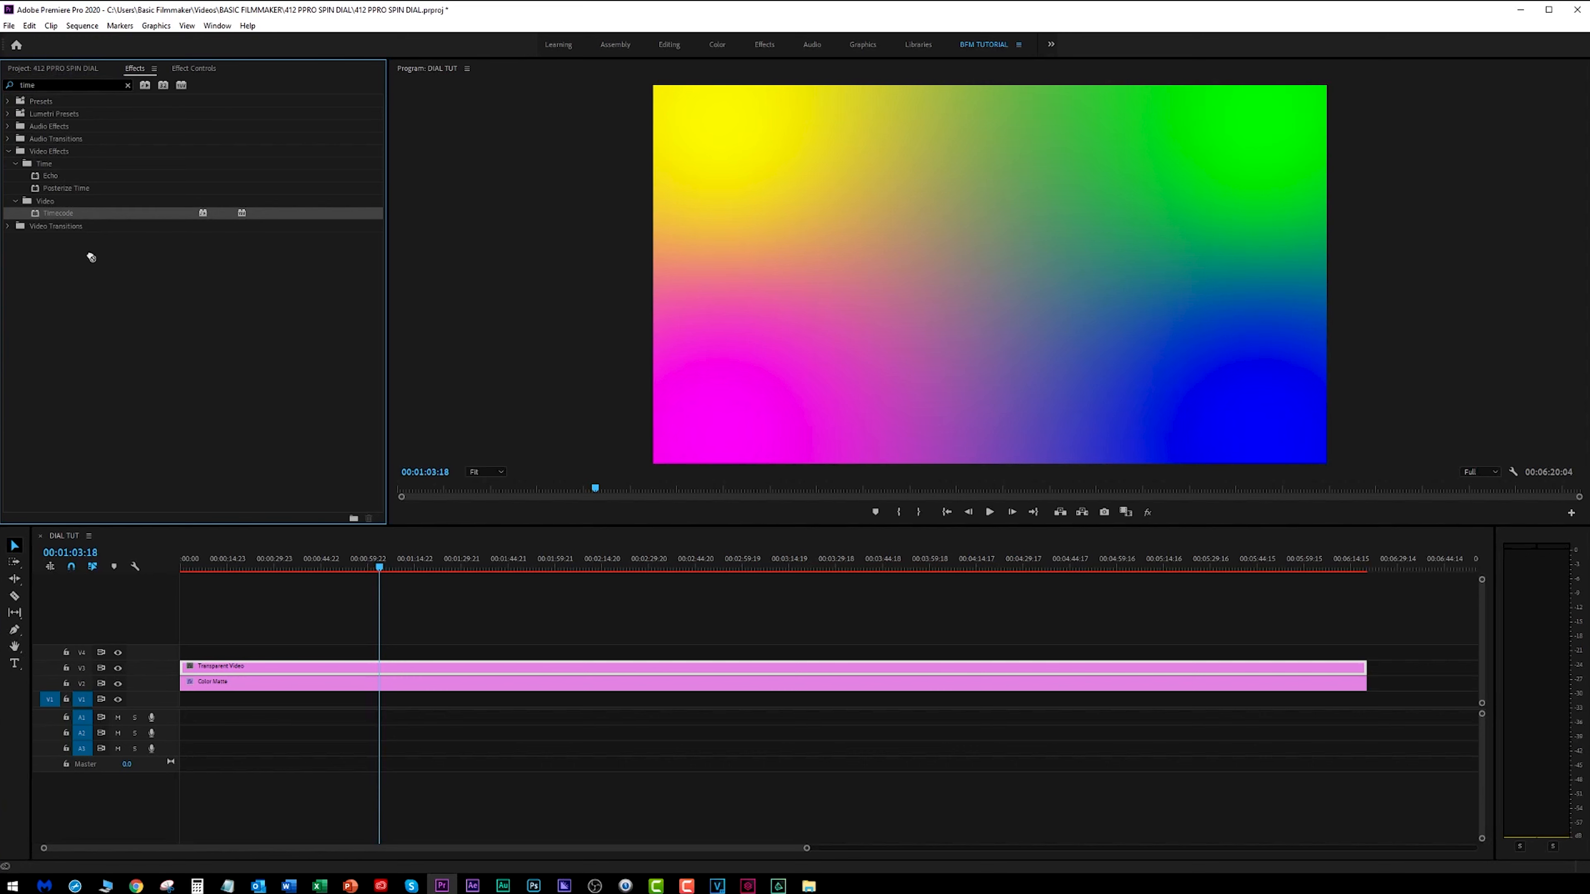
left_click_drag(91, 257, 377, 667)
Return to the sequence start and set the transparent video's Timecode effect to use Clip as its timecode source
left_click_drag(379, 567, 148, 628)
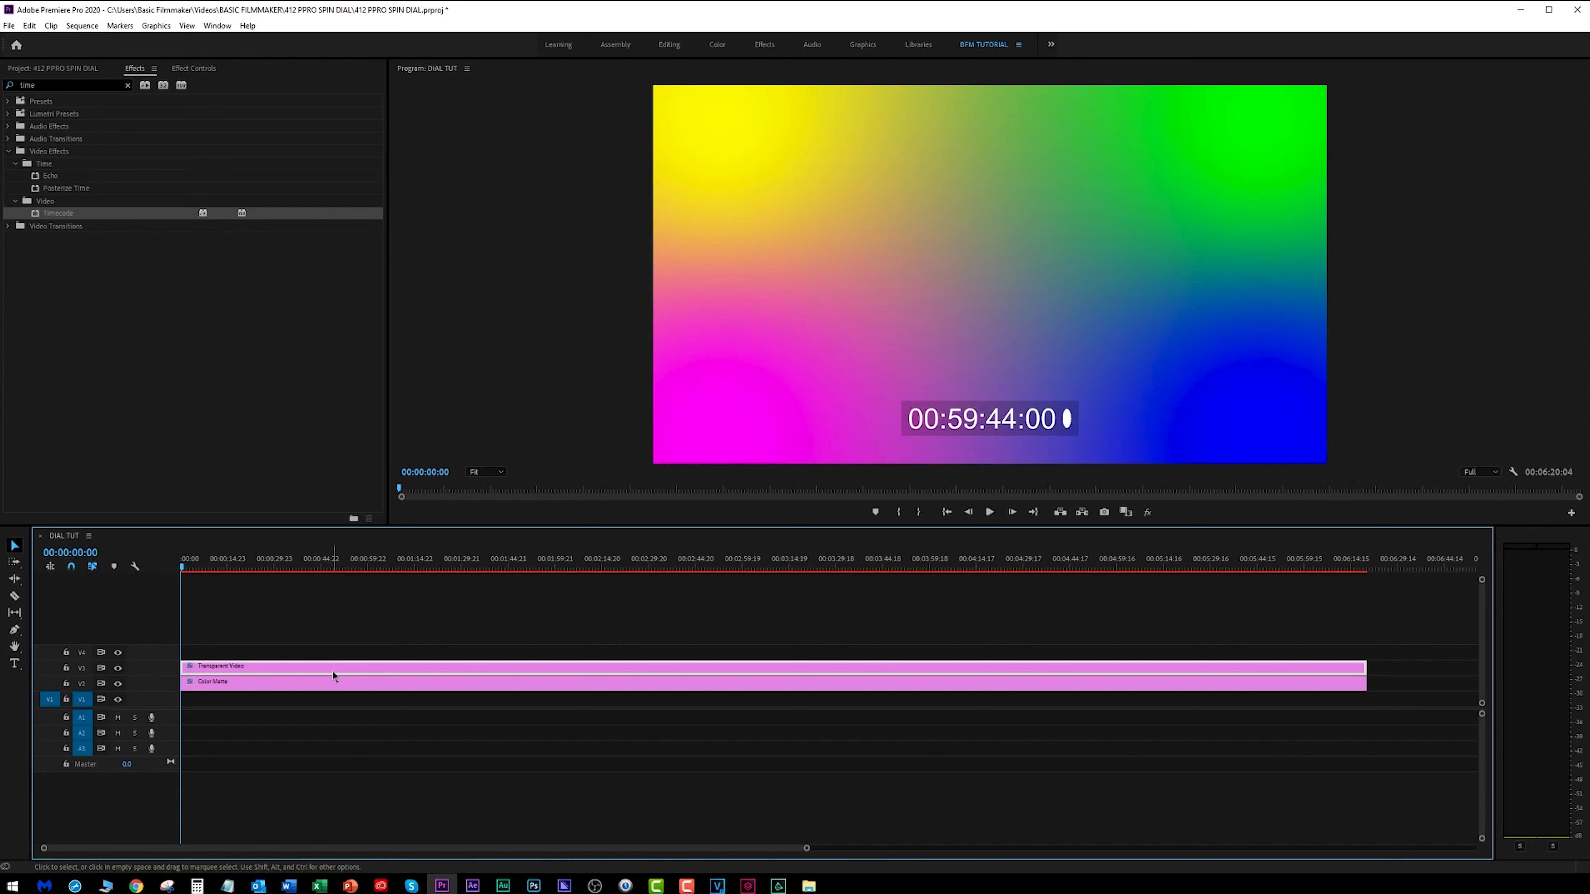
left_click(320, 637)
left_click(274, 673)
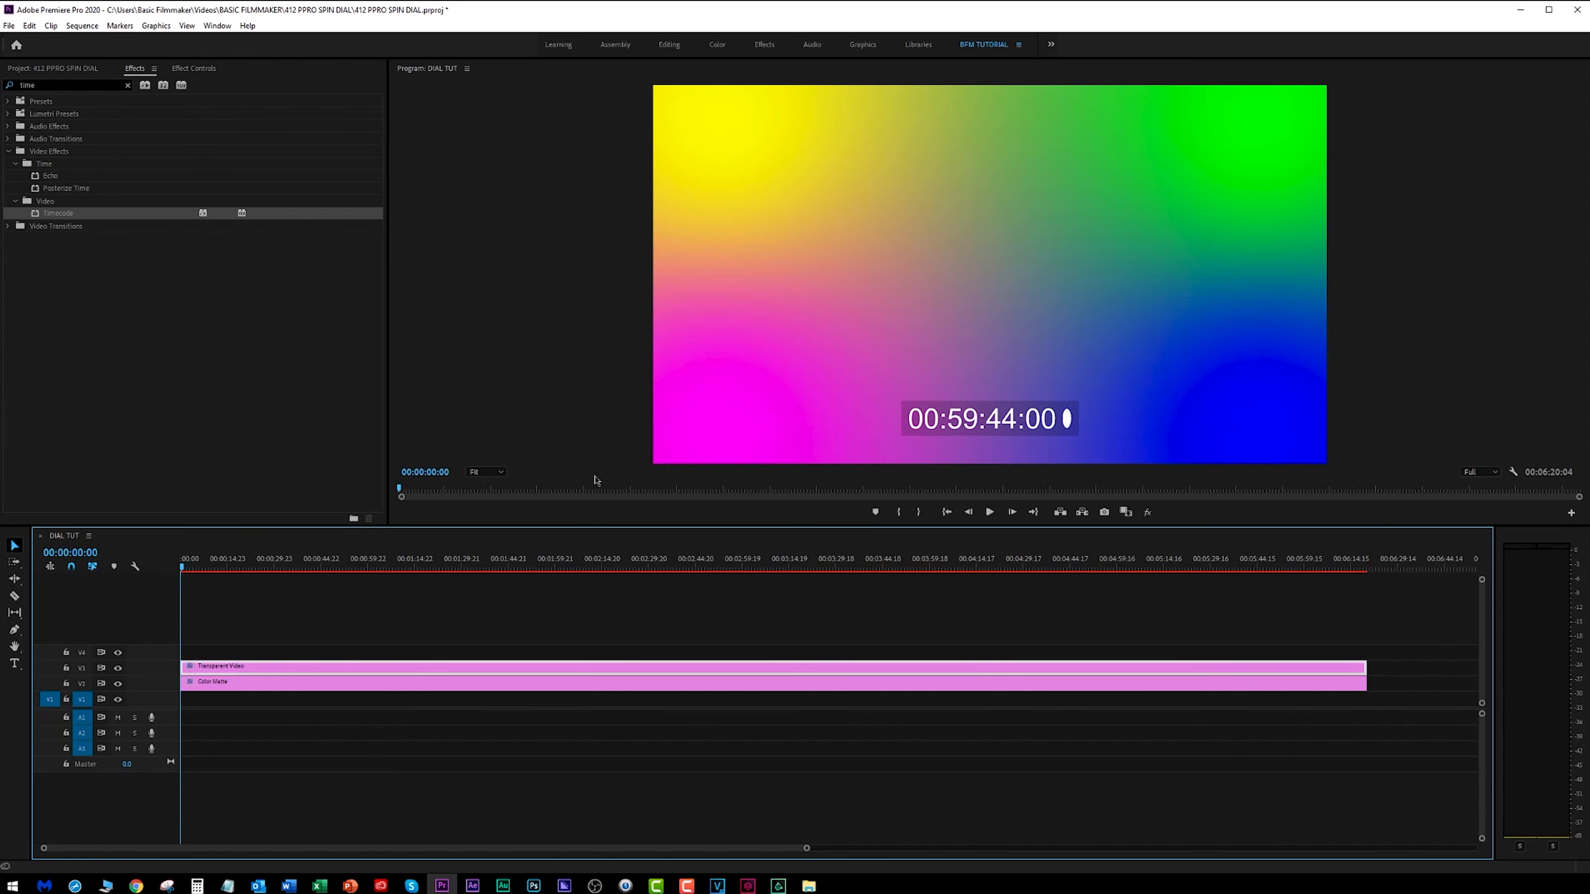
left_click(192, 69)
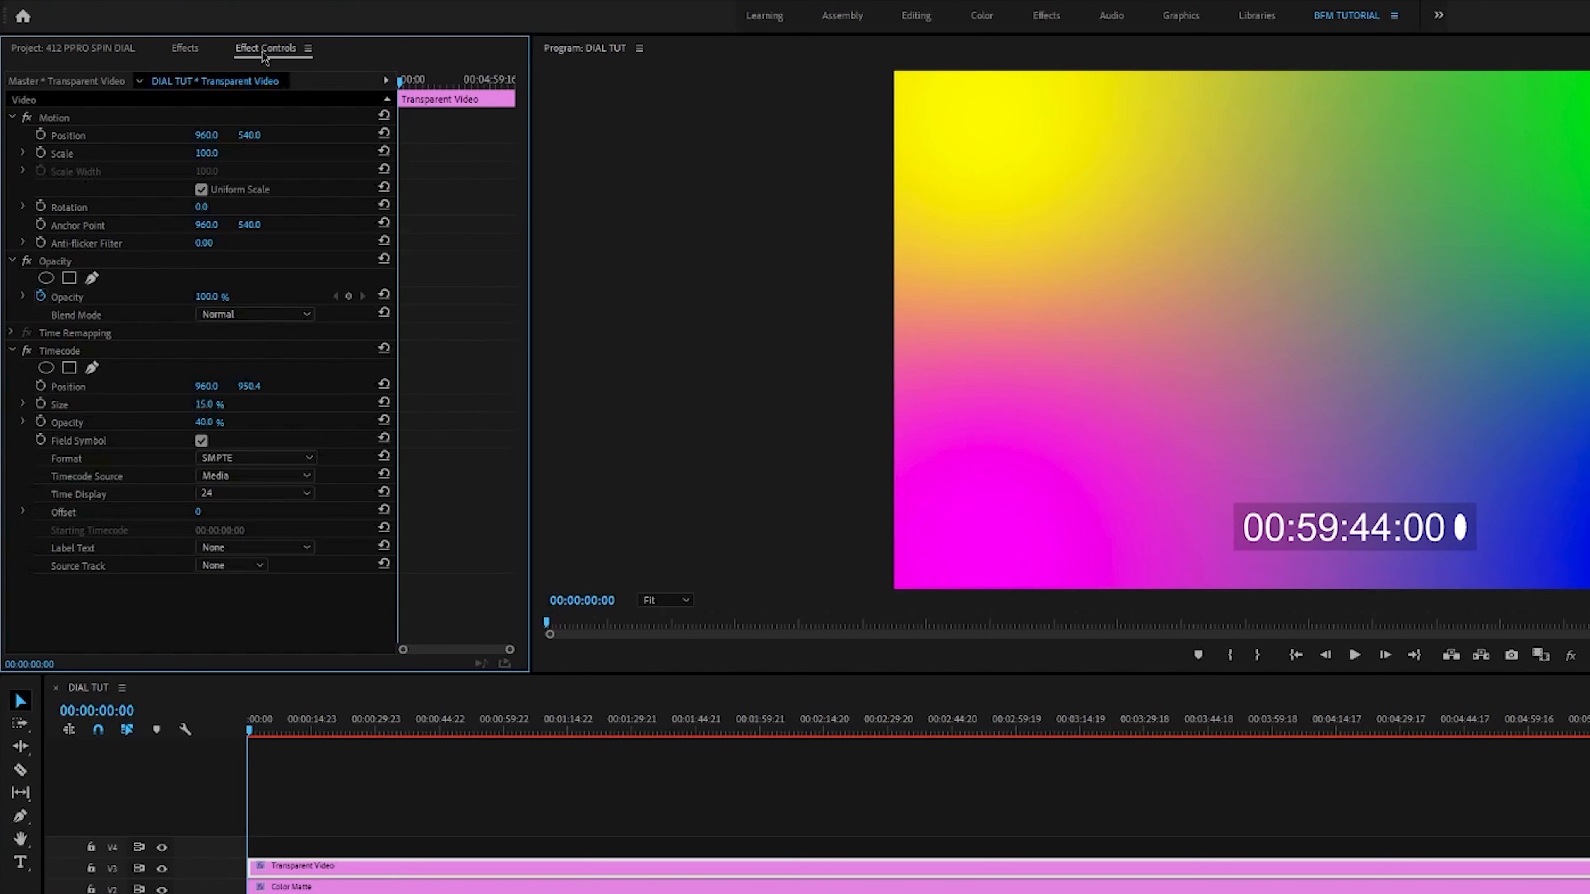
left_click(45, 354)
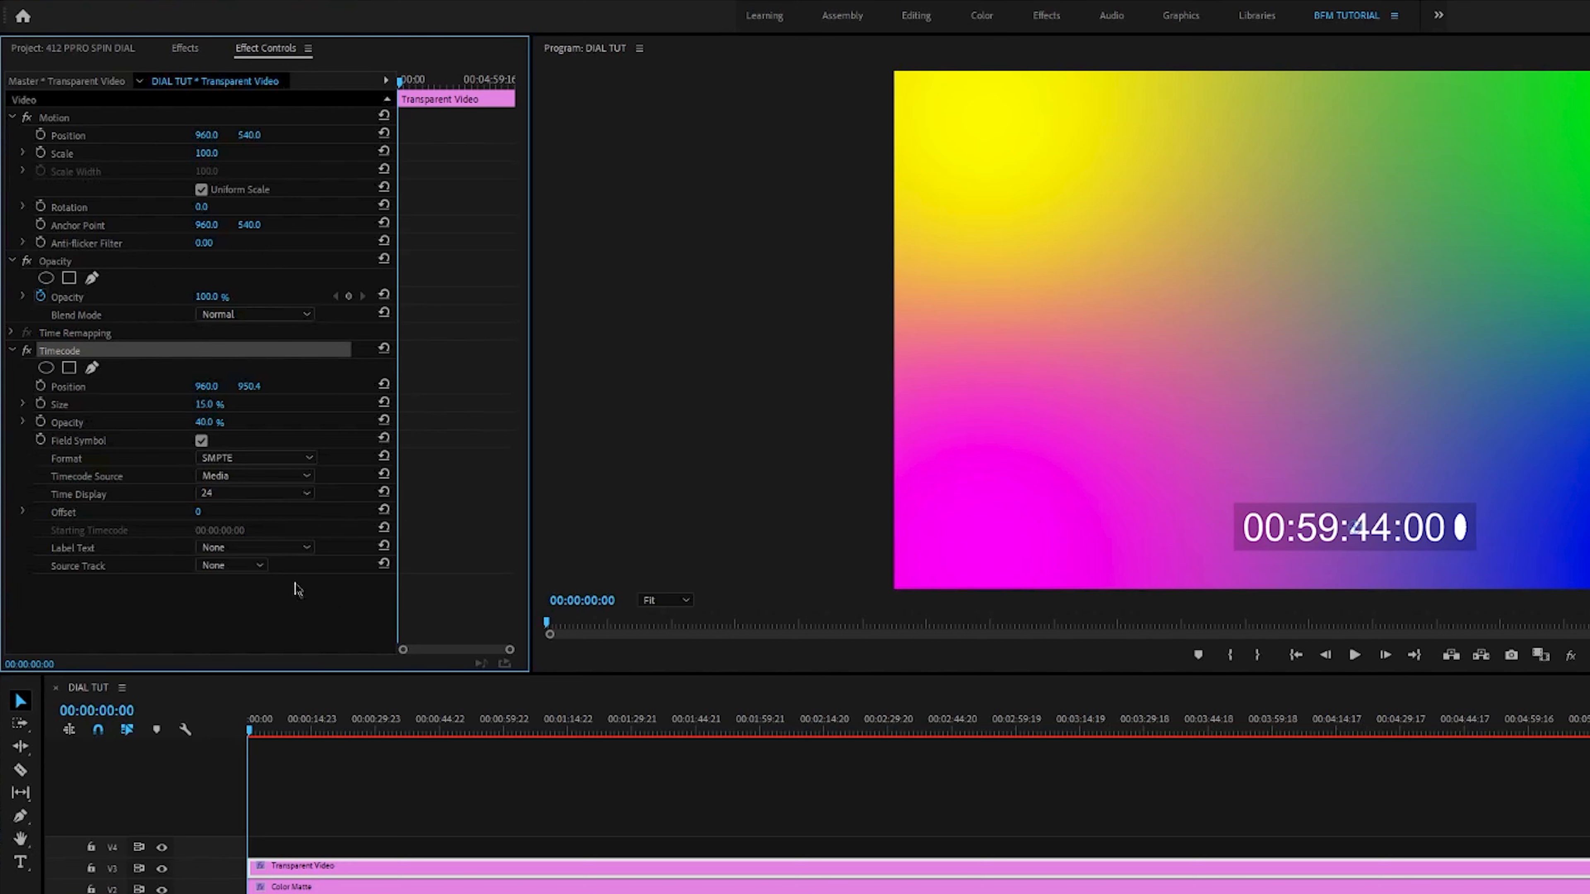
left_click(241, 479)
left_click(164, 478)
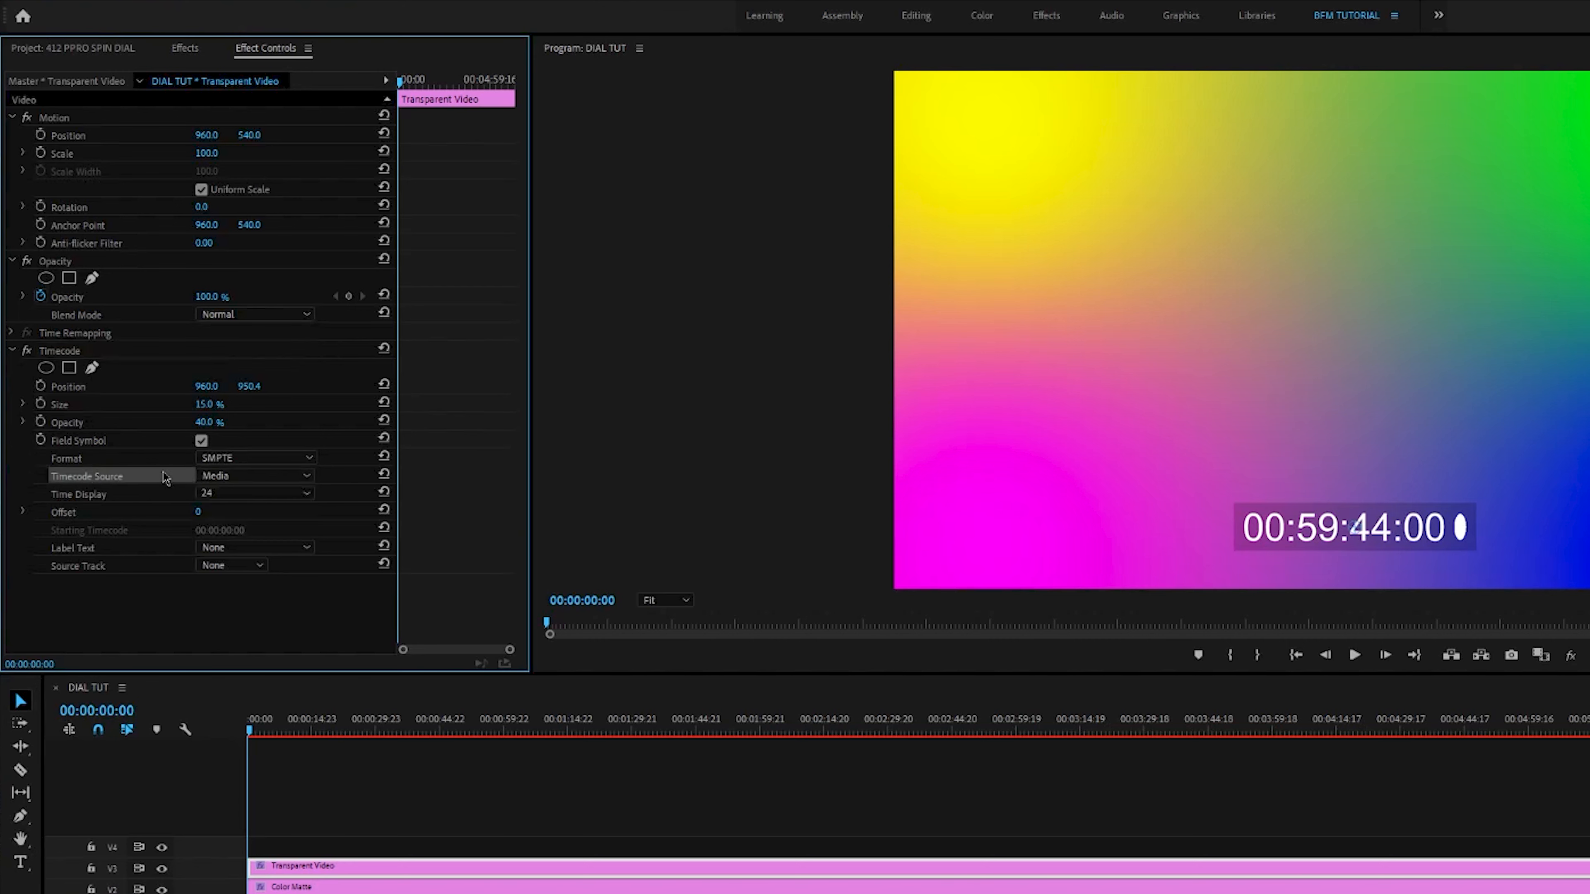
left_click(219, 478)
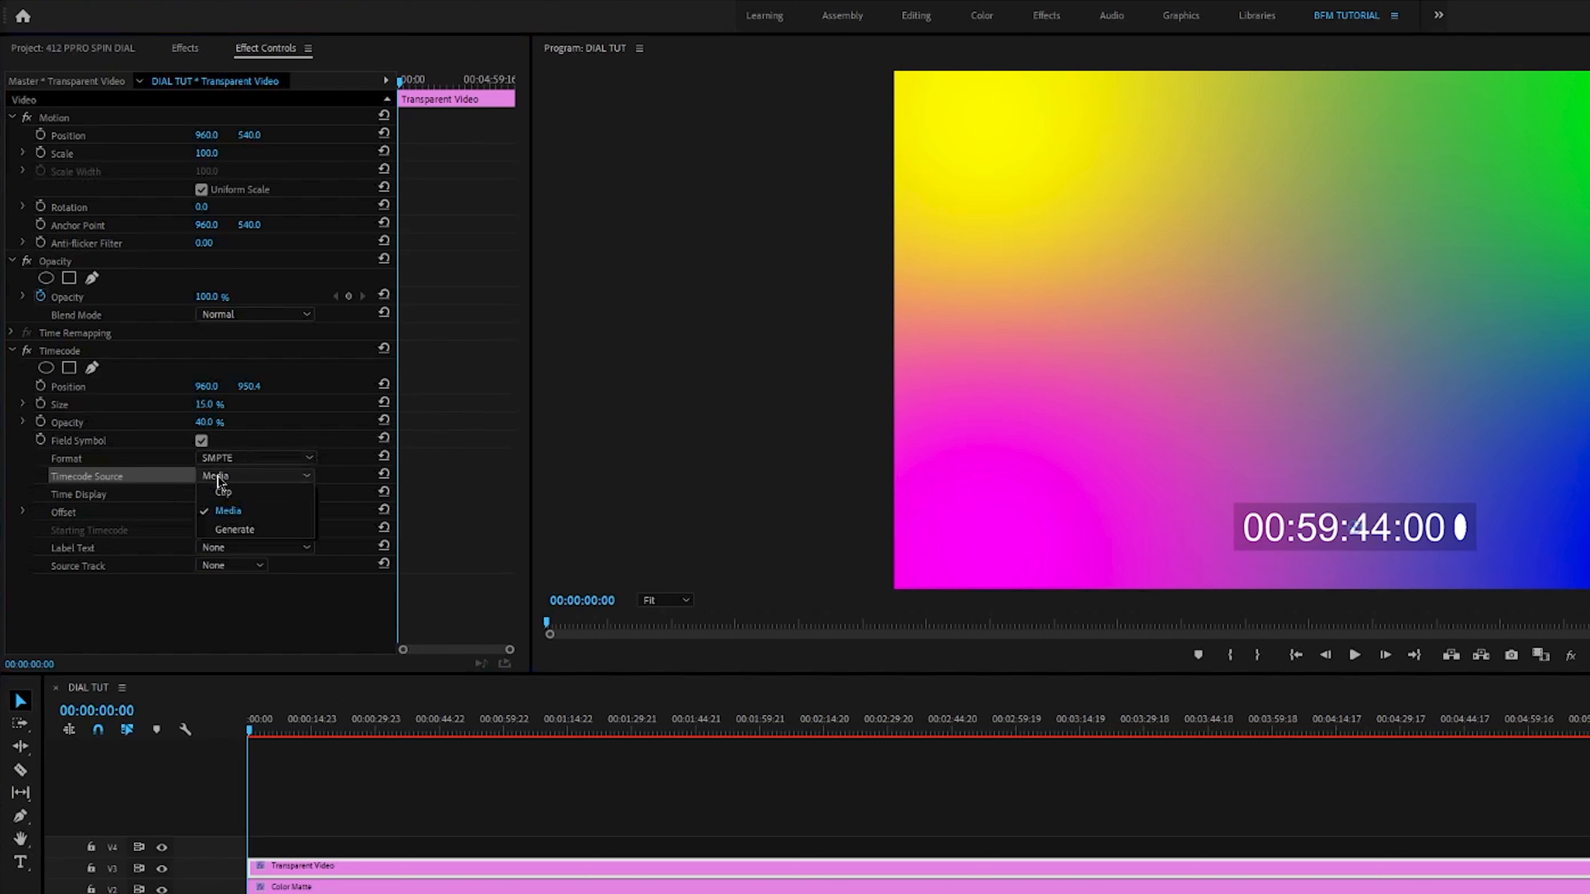
left_click(257, 493)
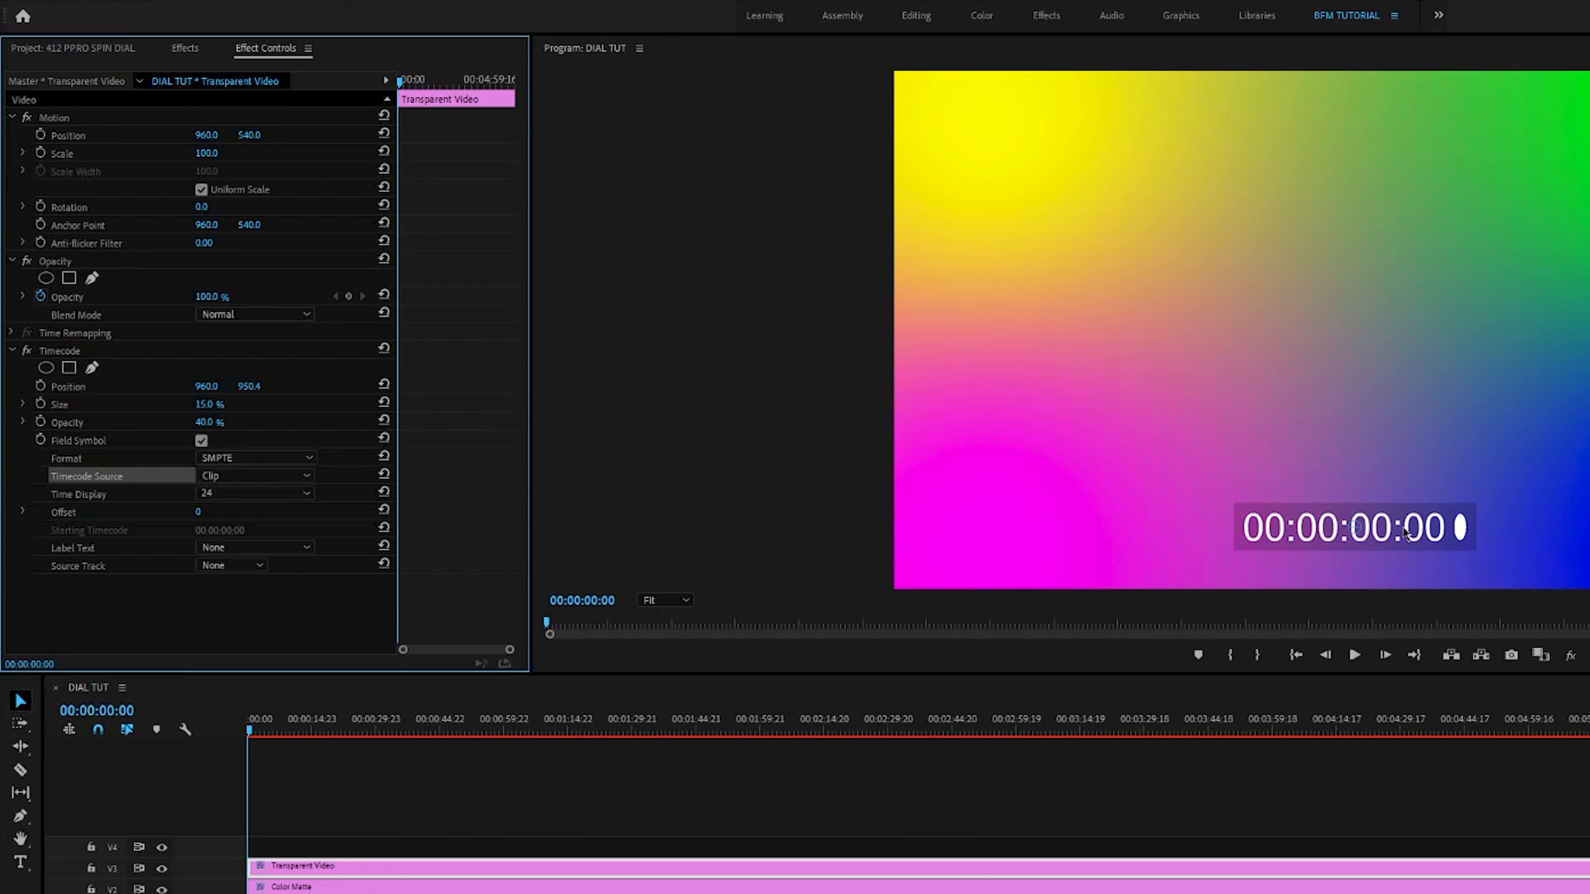
Preview the timecode up to about 00:03:27:19 and turn off the Timecode effect's Field Symbol
left_click_drag(269, 729, 1138, 737)
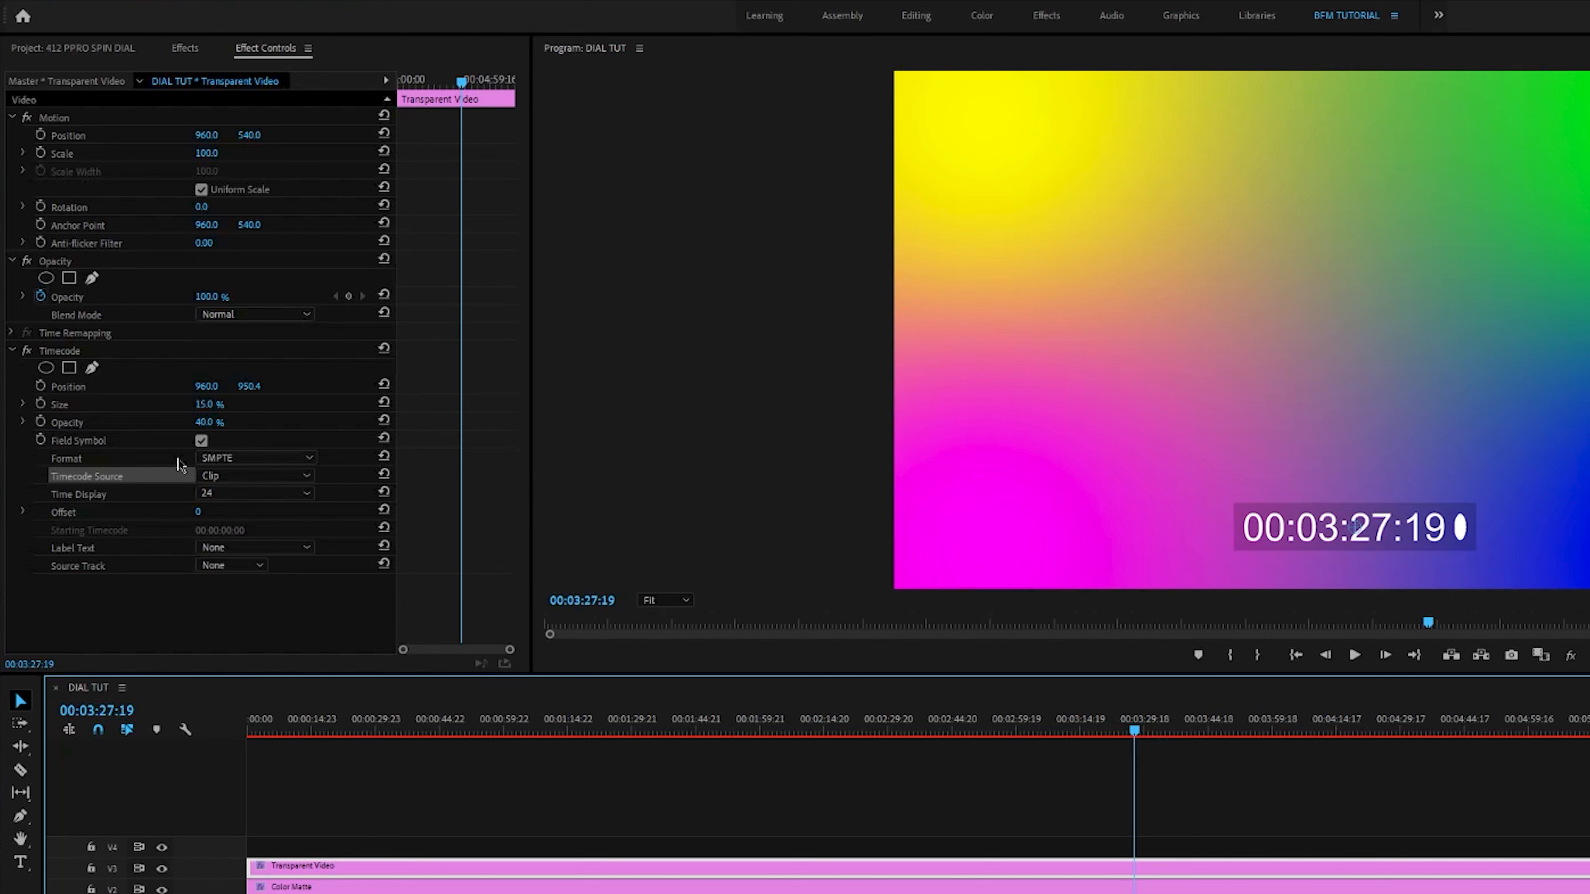
left_click(200, 441)
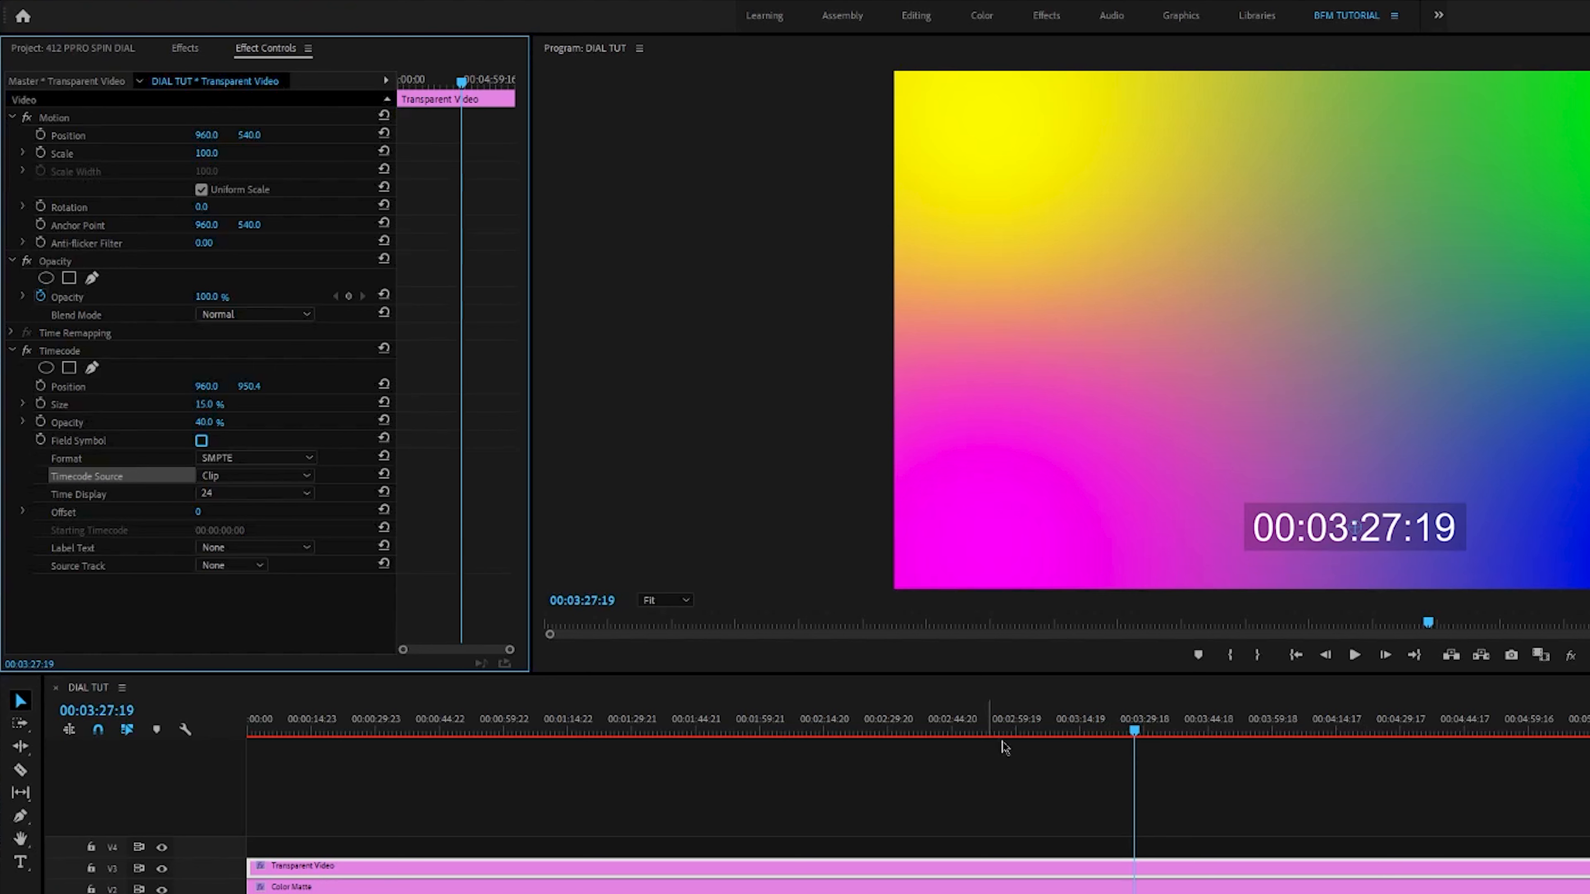
At 00:01:28:02, add a rectangular mask to the Timecode effect and place it over the timecode
left_click_drag(1133, 731, 624, 833)
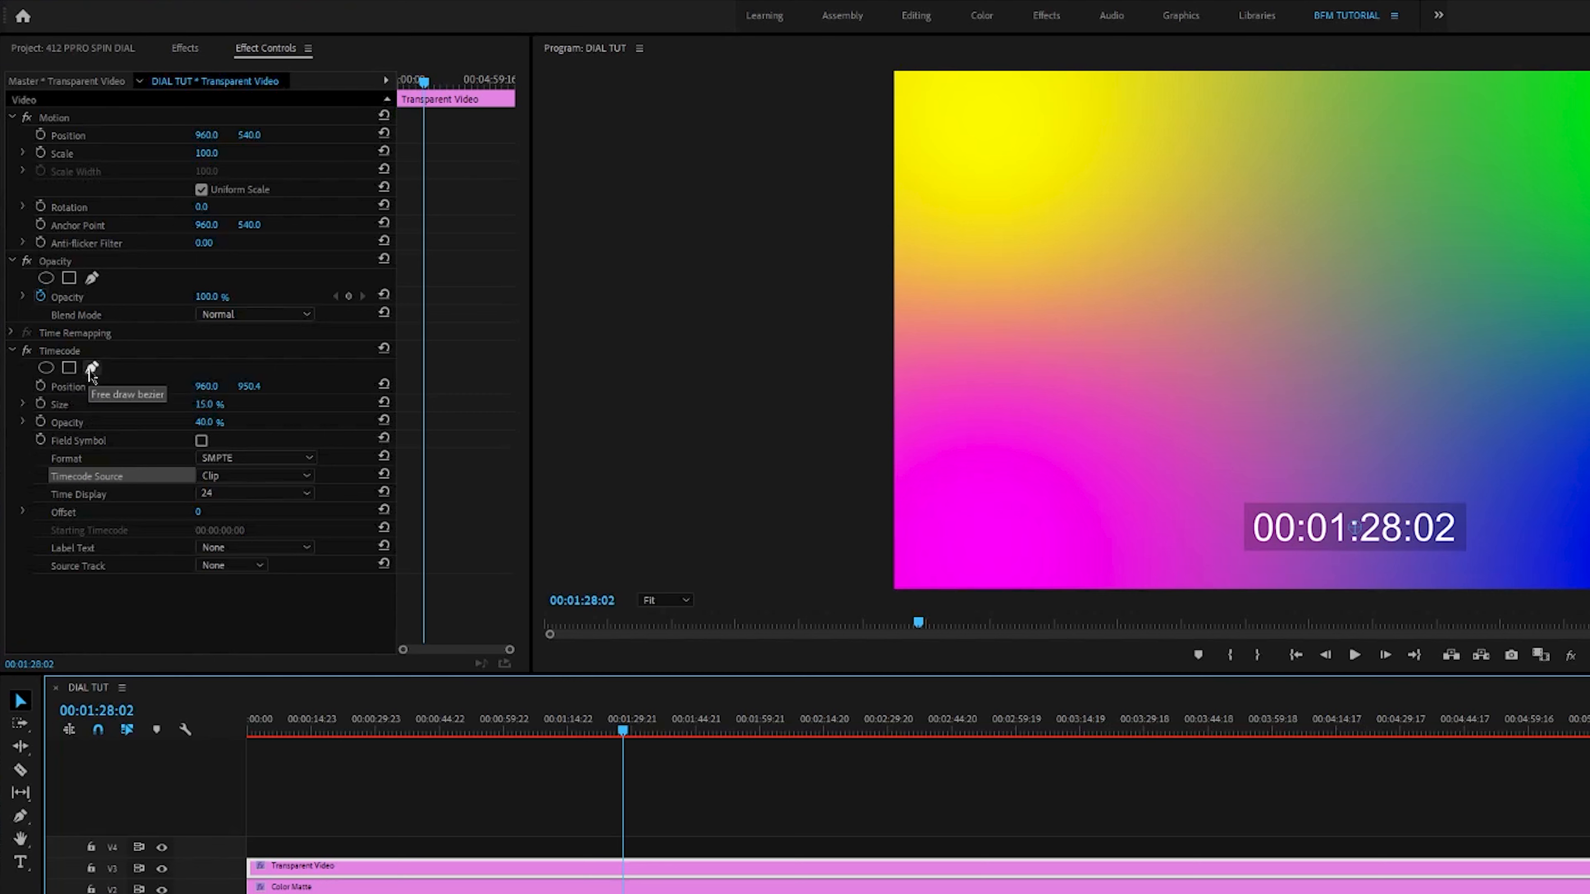
left_click(68, 368)
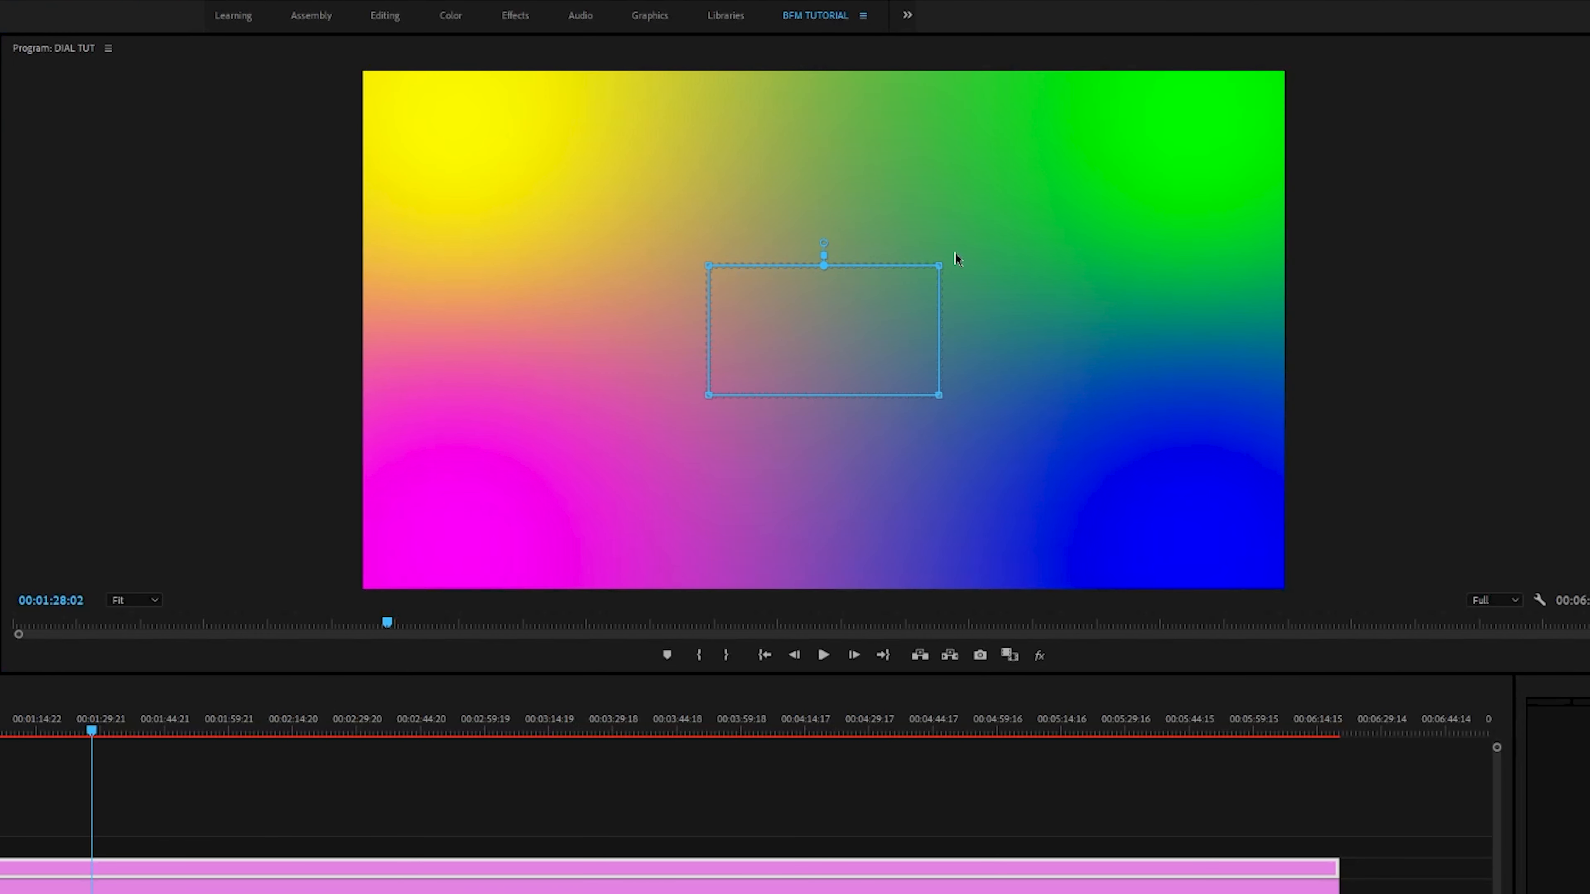
left_click_drag(826, 324, 829, 492)
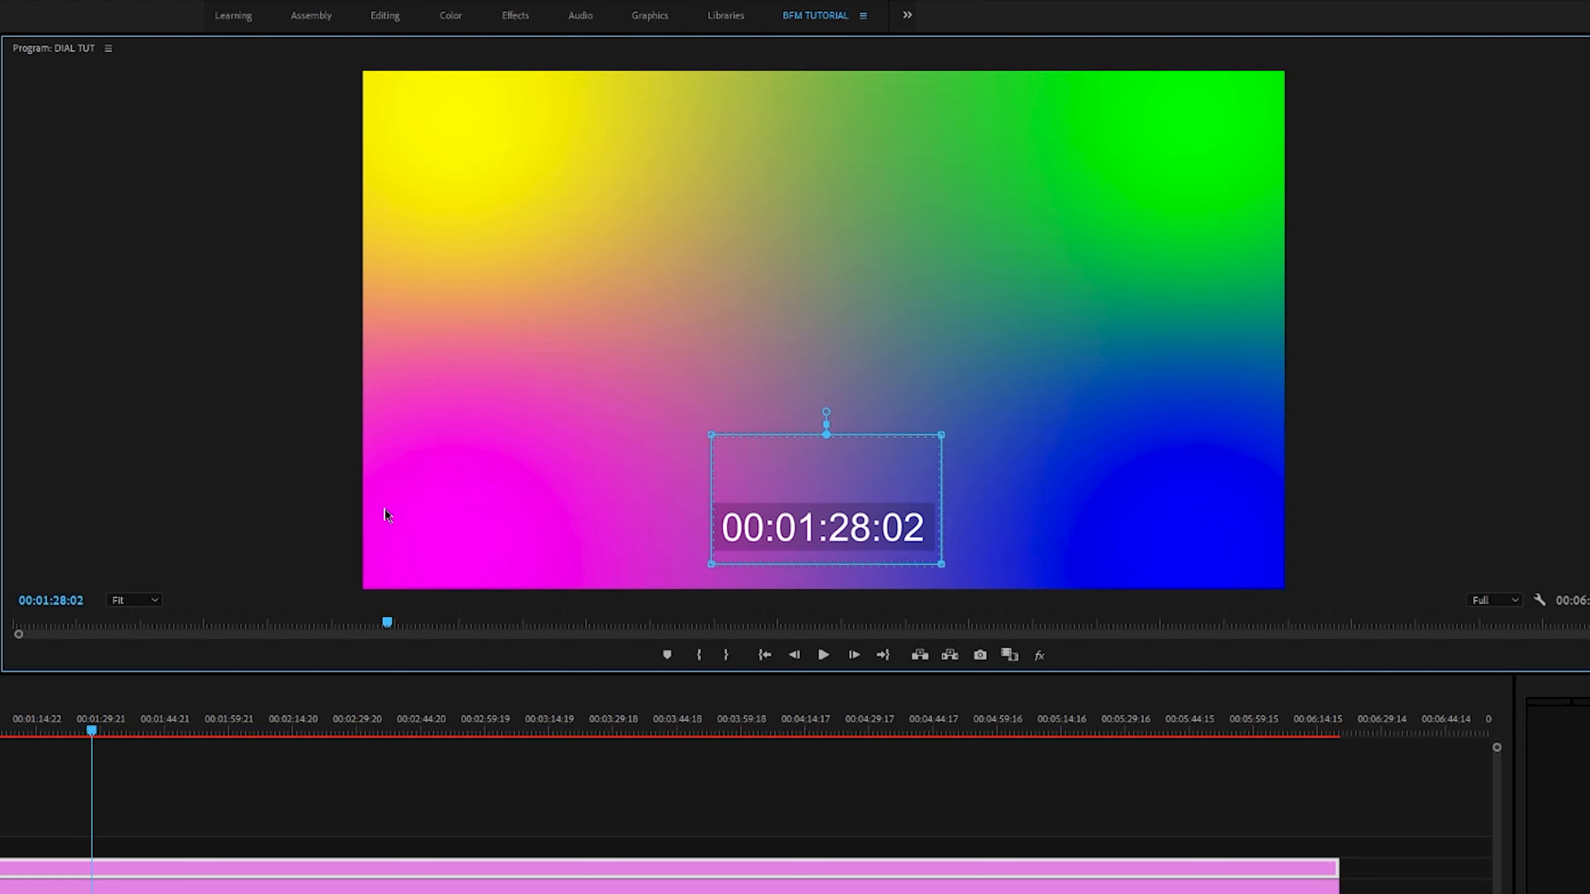
Magnify the program view to 200% around the timecode and try reshaping the mask by its upper-right corner point, undoing the change
left_click(134, 600)
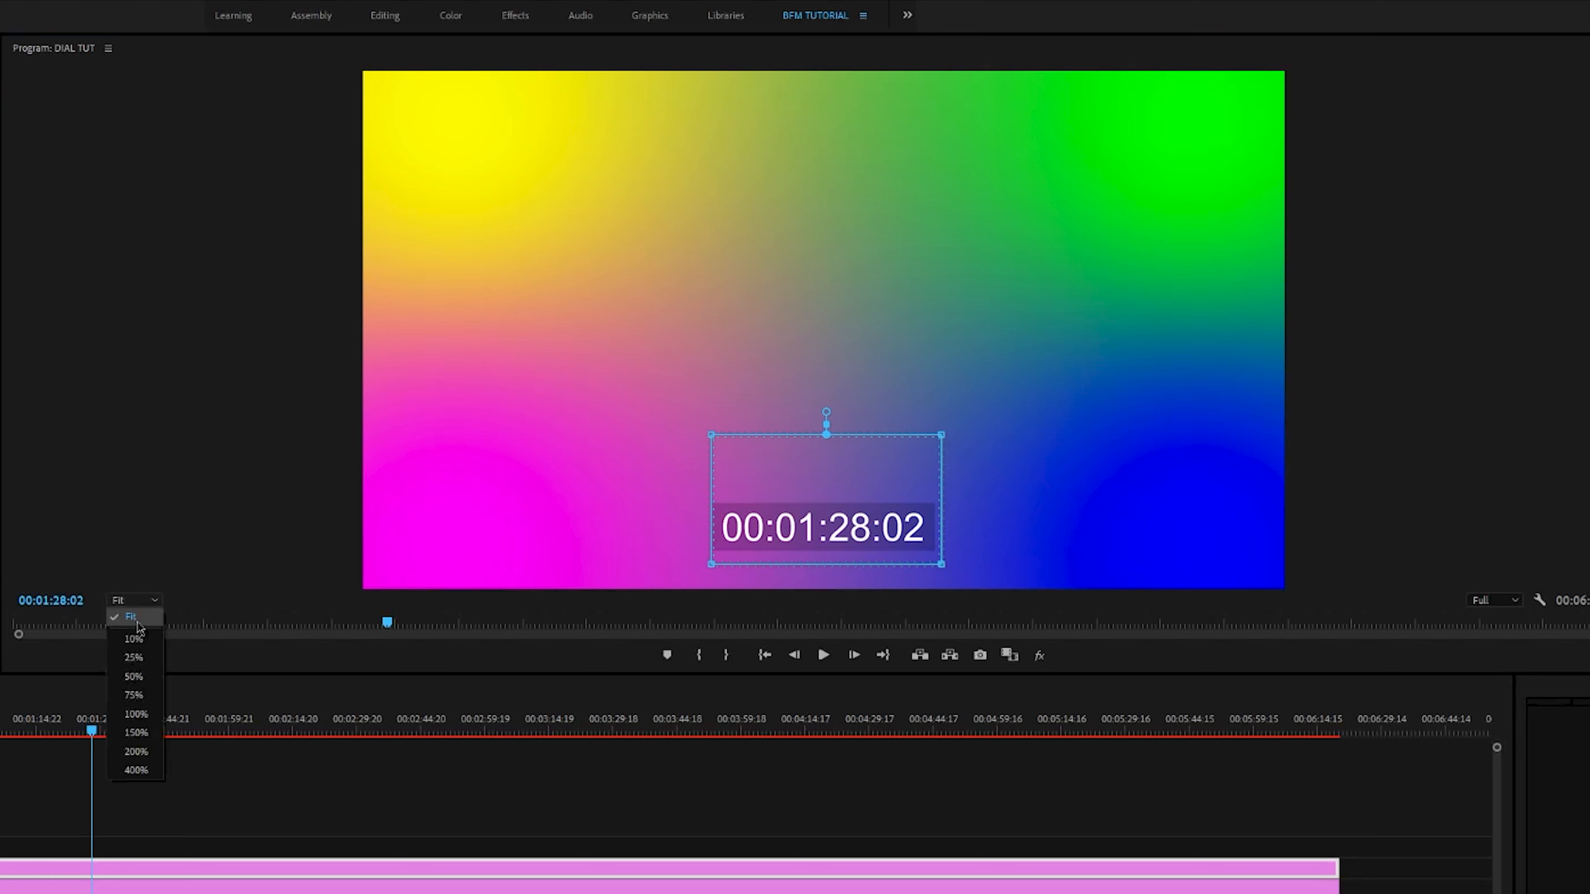
left_click(136, 751)
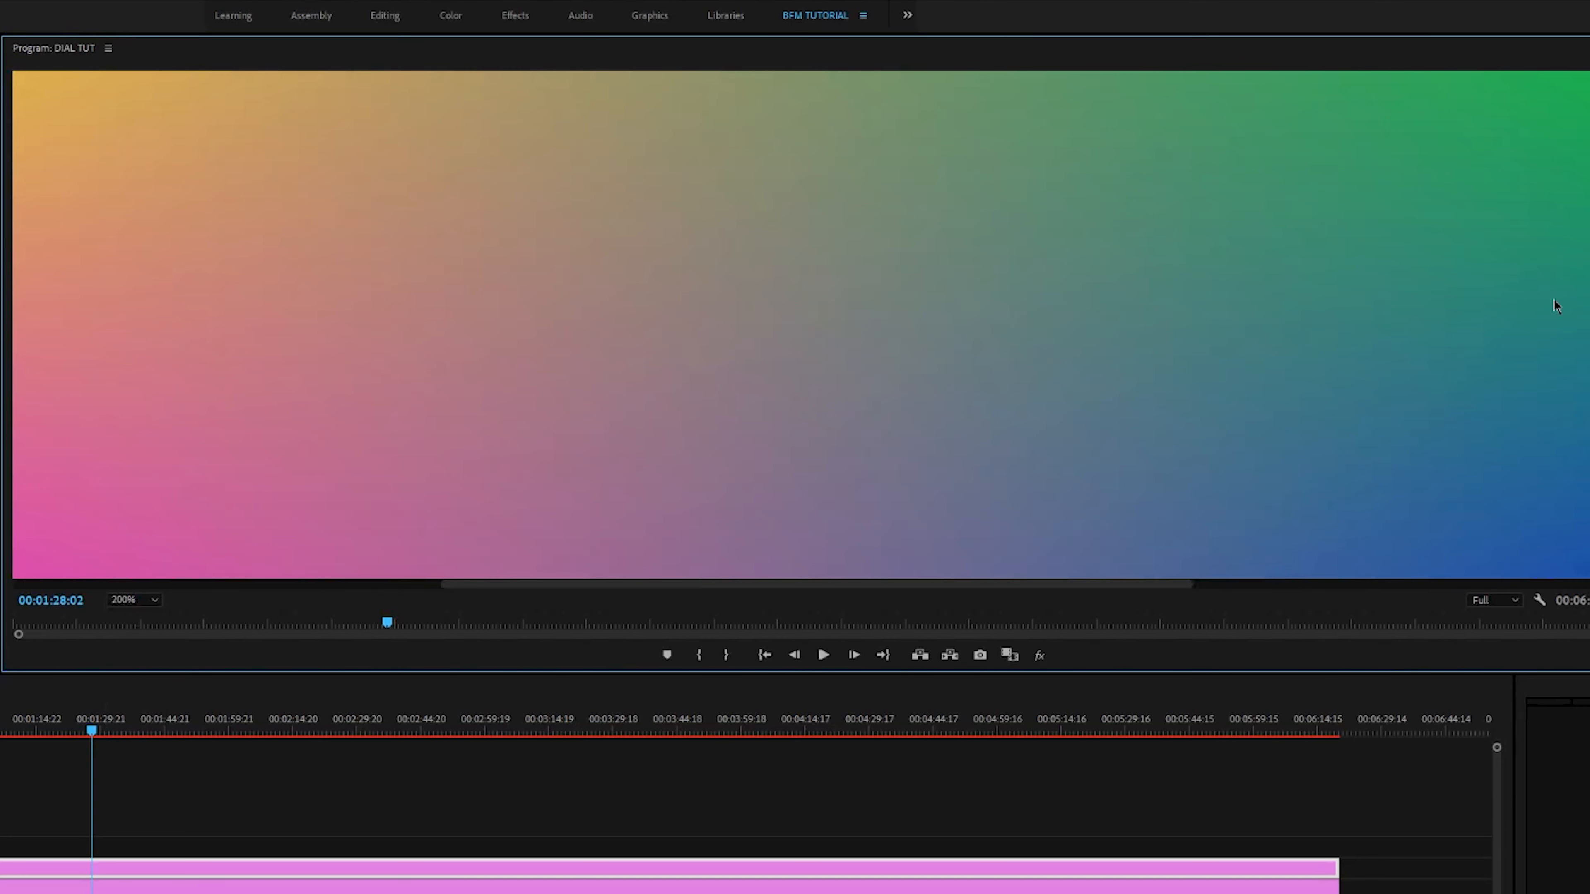
scroll(795, 325, "down", 10)
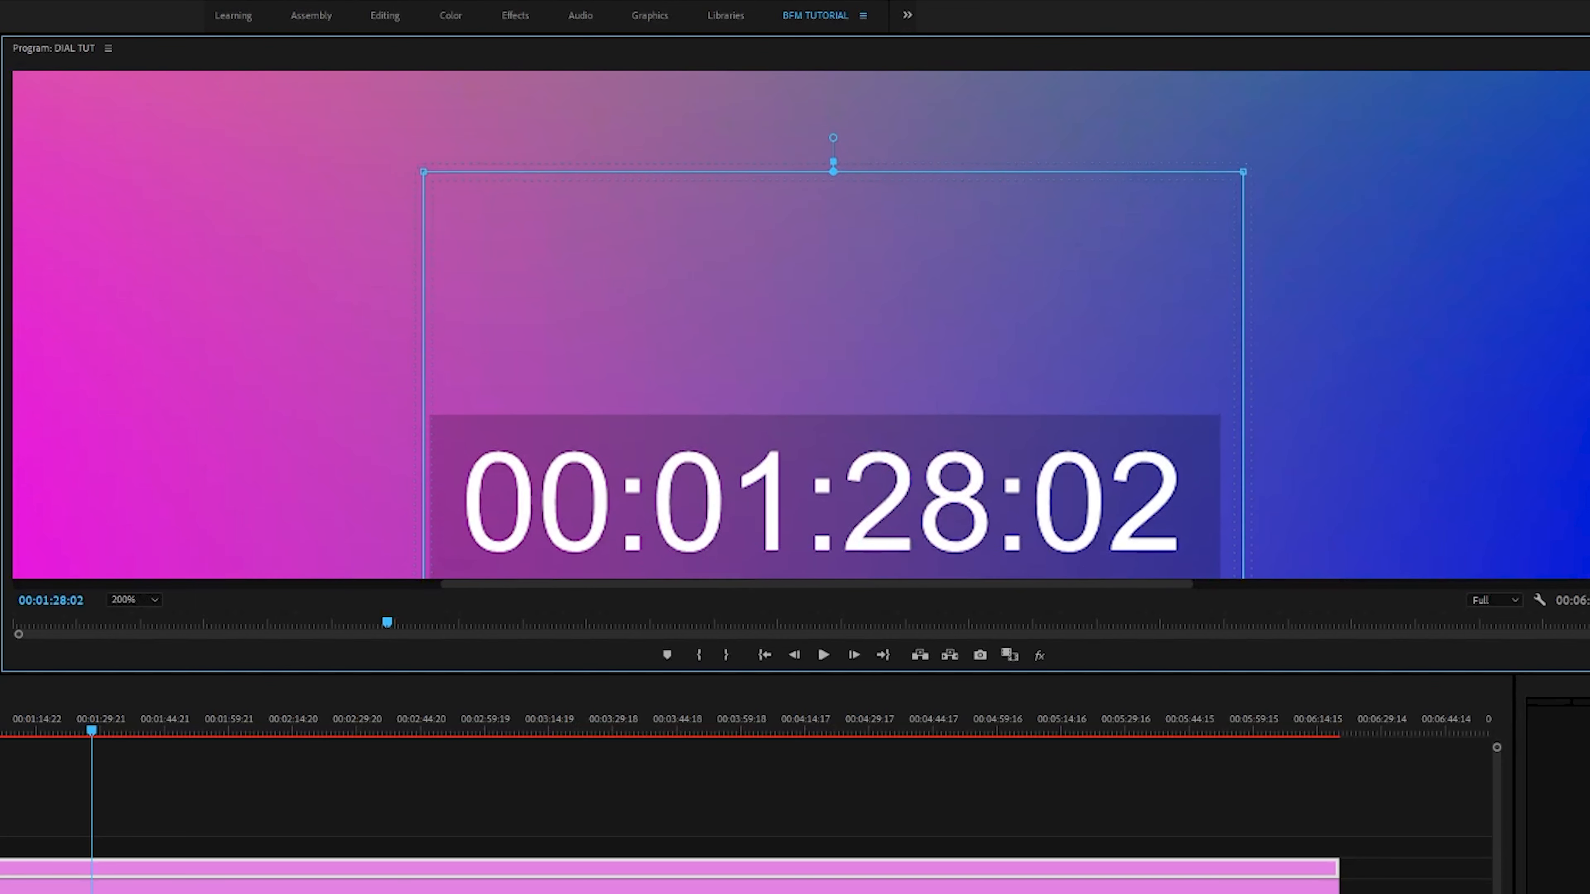
scroll(794, 324, "down", 2)
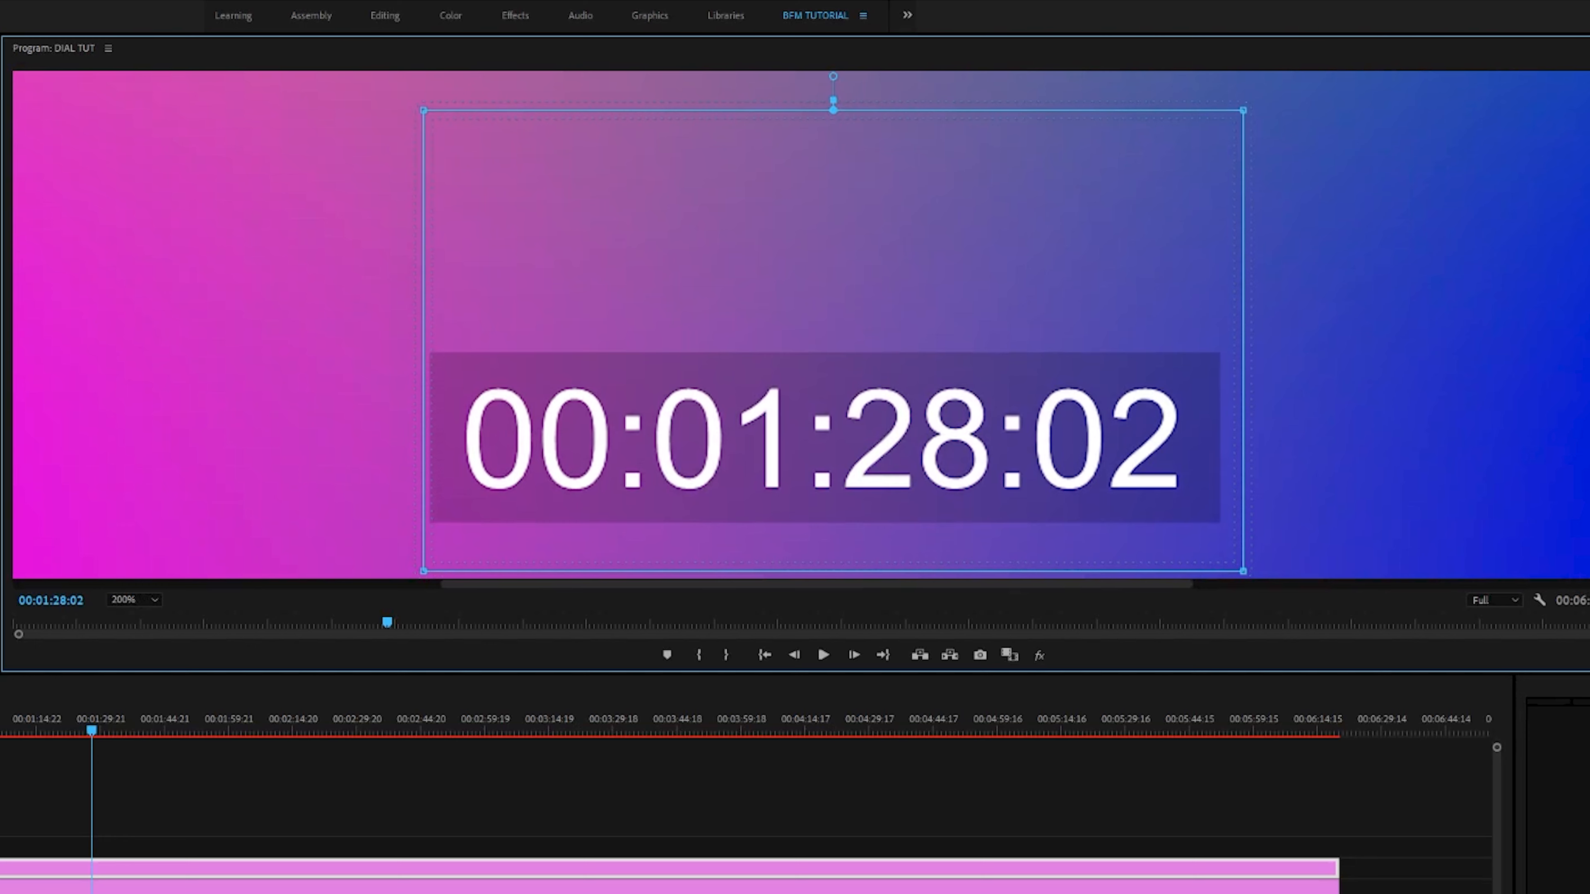
scroll(1391, 388, "down", 1)
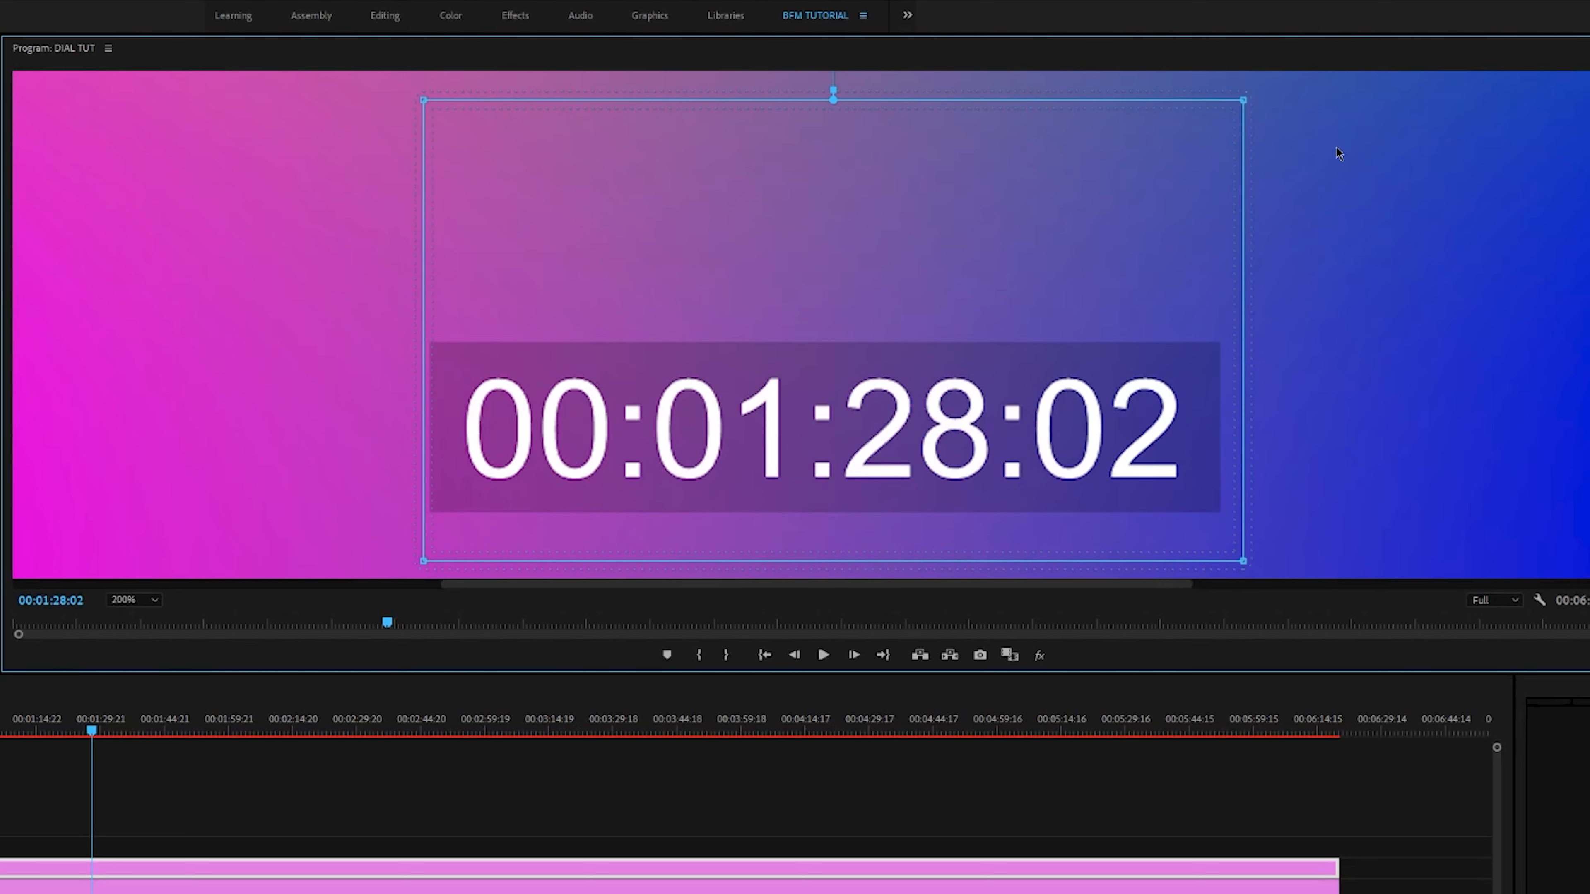
left_click_drag(1243, 101, 1177, 292)
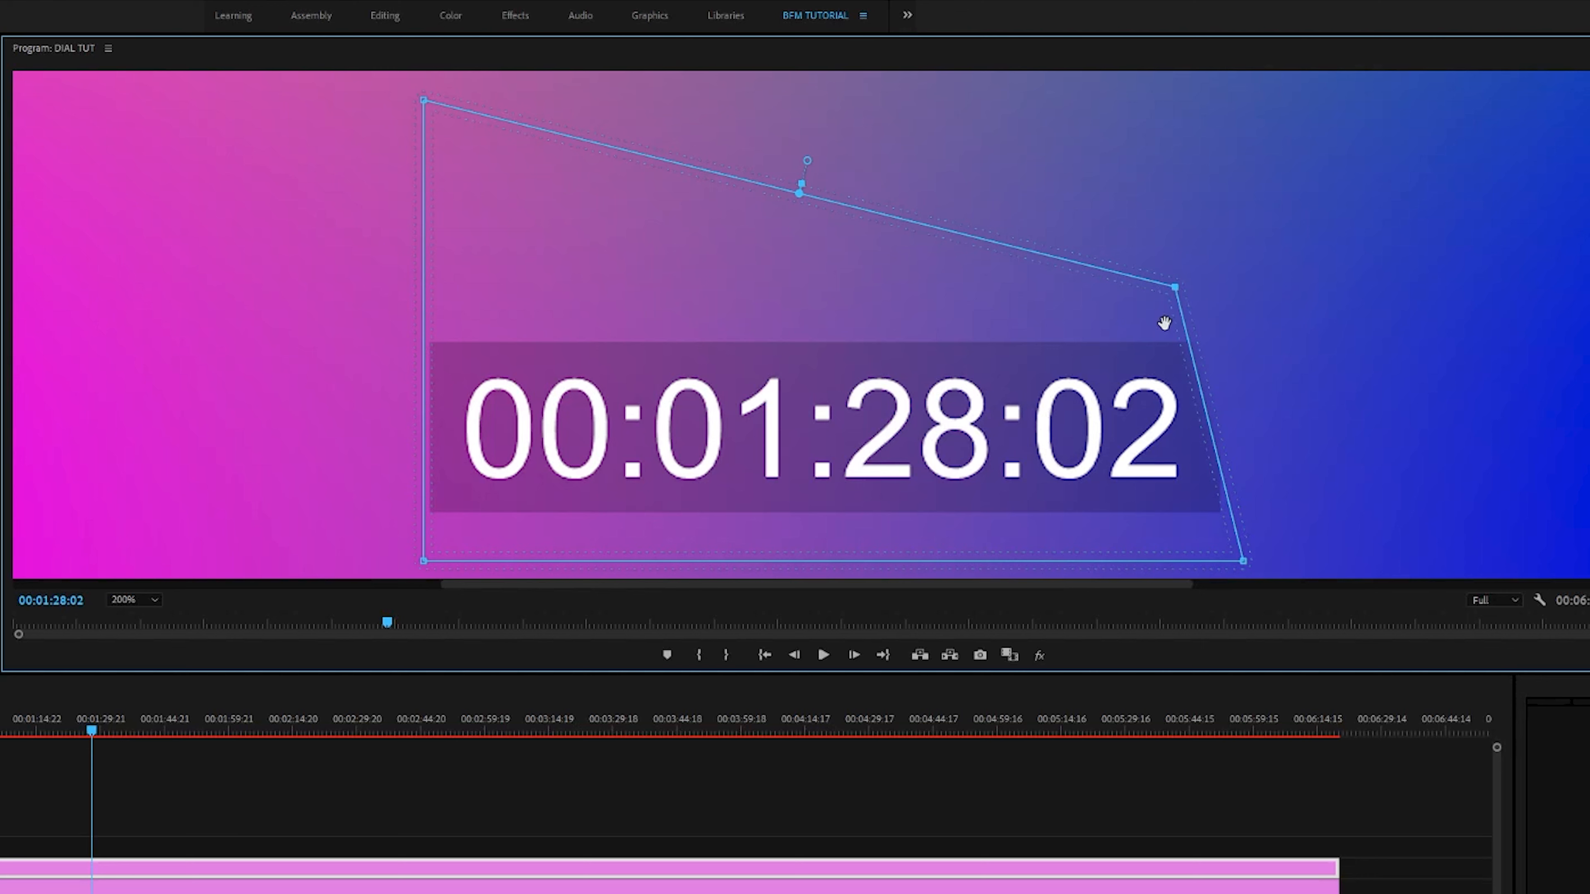
key("ctrl+z")
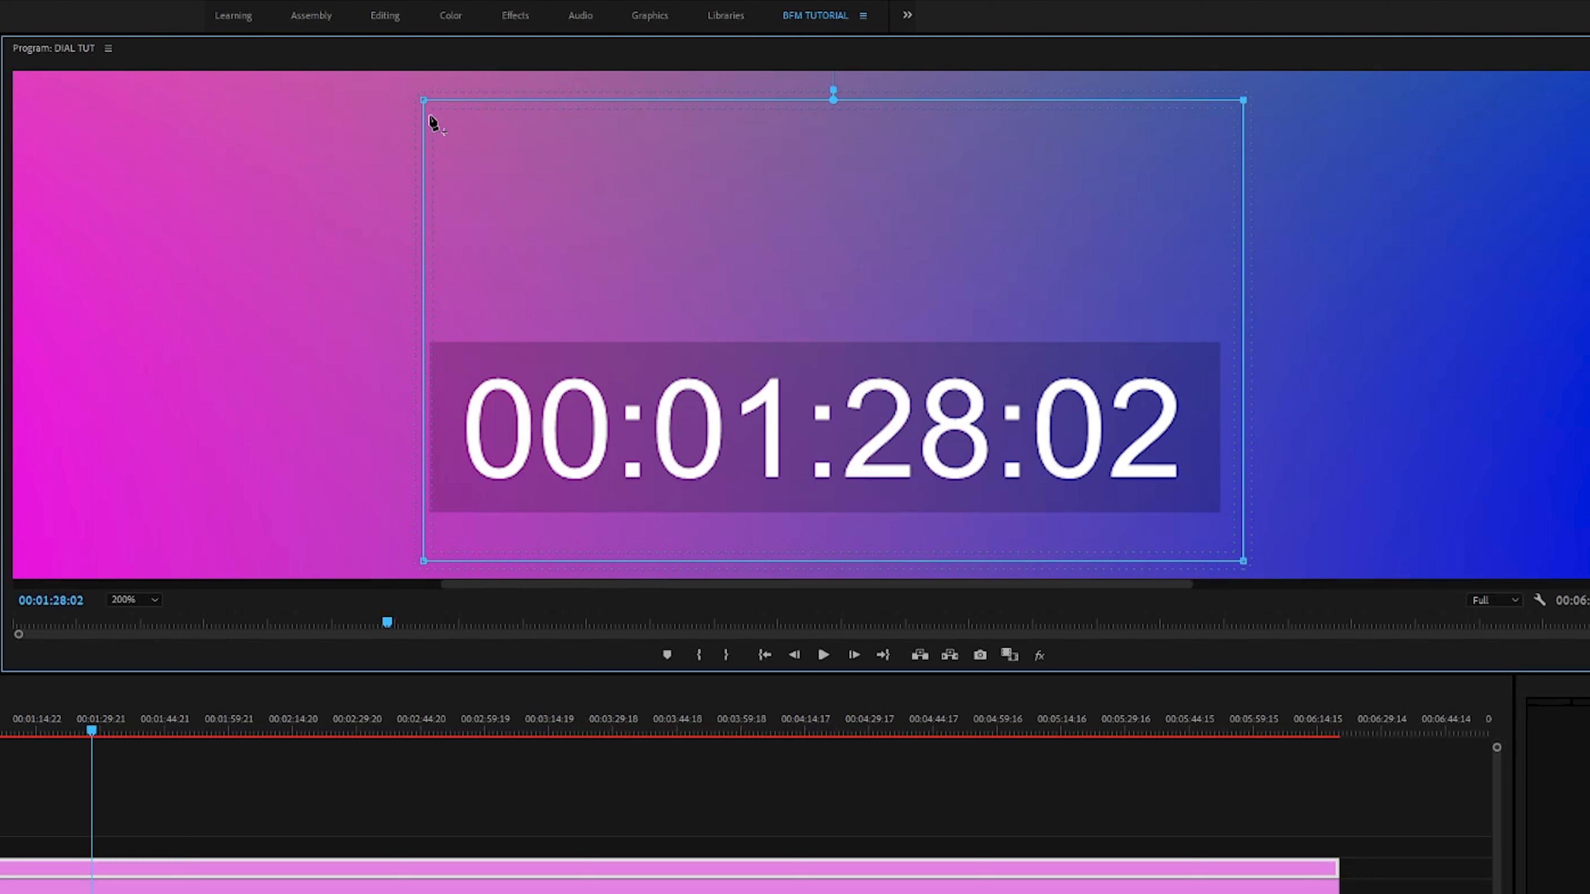
Select the mask's two left corner points and move them right to hide the hours and minutes
left_click_drag(377, 92, 444, 589)
key("Right")
key("Right")
key("Right")
key("Right")
key("Right")
key("Right")
key("Right")
key("Right")
key("Right")
key("Right")
key("Right")
key("Right")
key("Right")
key("Right")
key("Right")
key("Right")
key("Right")
key("Right")
key("Right")
key("Right")
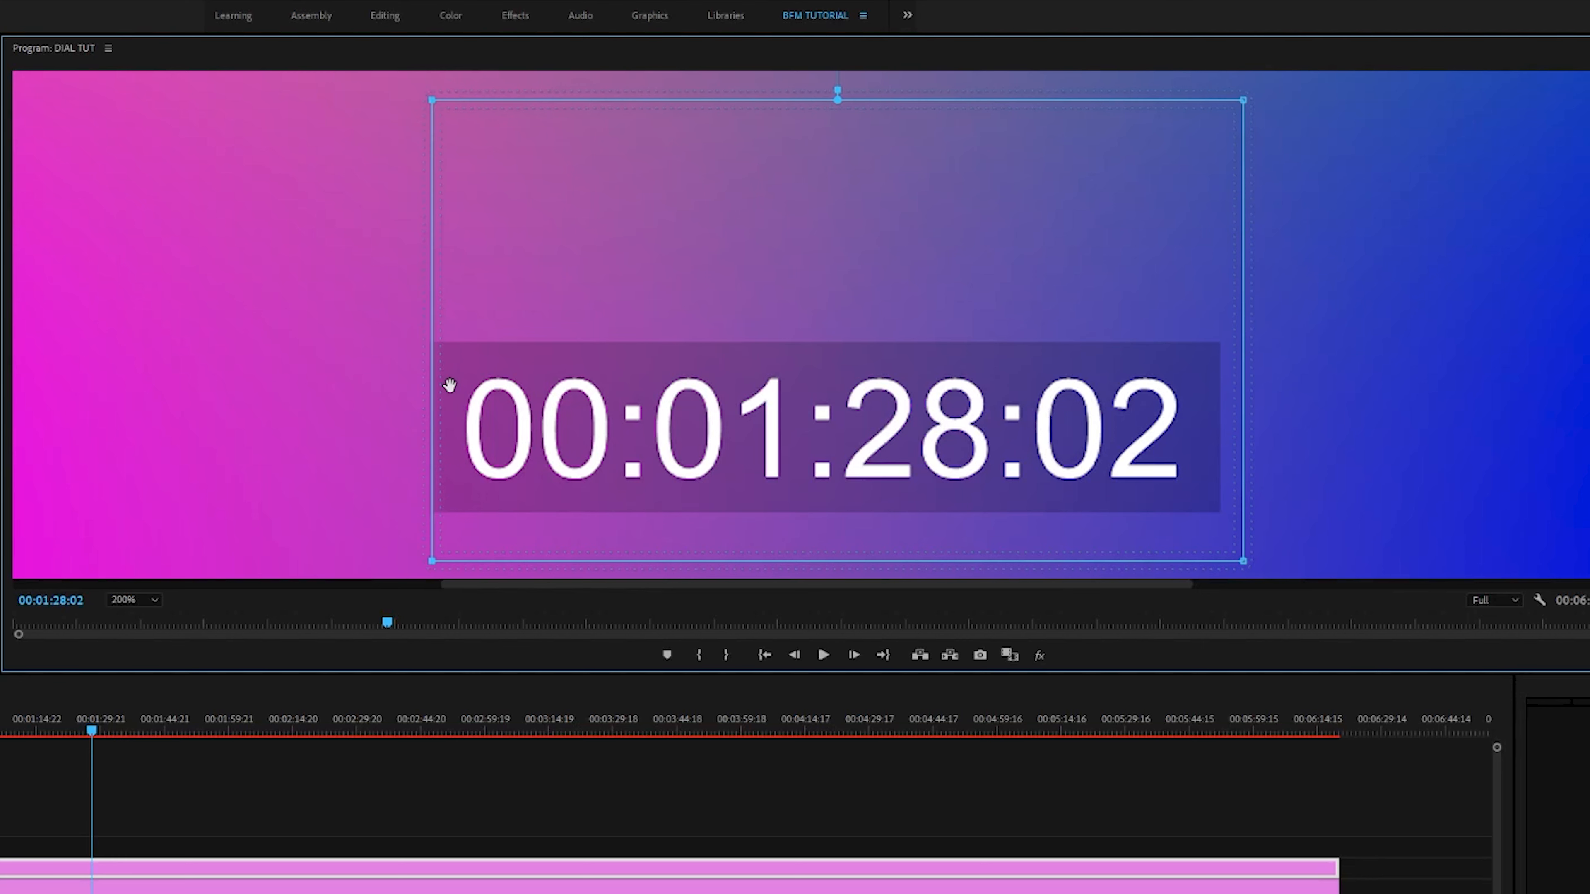
key("shift+Right")
key("shift+Right")
key("shift+Right")
key("shift+Right")
key("shift+Right")
key("shift+Right")
key("shift+Right")
key("shift+Right")
key("shift+Right")
key("shift+Right")
key("shift+Right")
key("shift+Right")
key("shift+Right")
key("shift+Right")
key("shift+Right")
key("shift+Right")
key("shift+Right")
key("shift+Right")
key("shift+Right")
key("shift+Right")
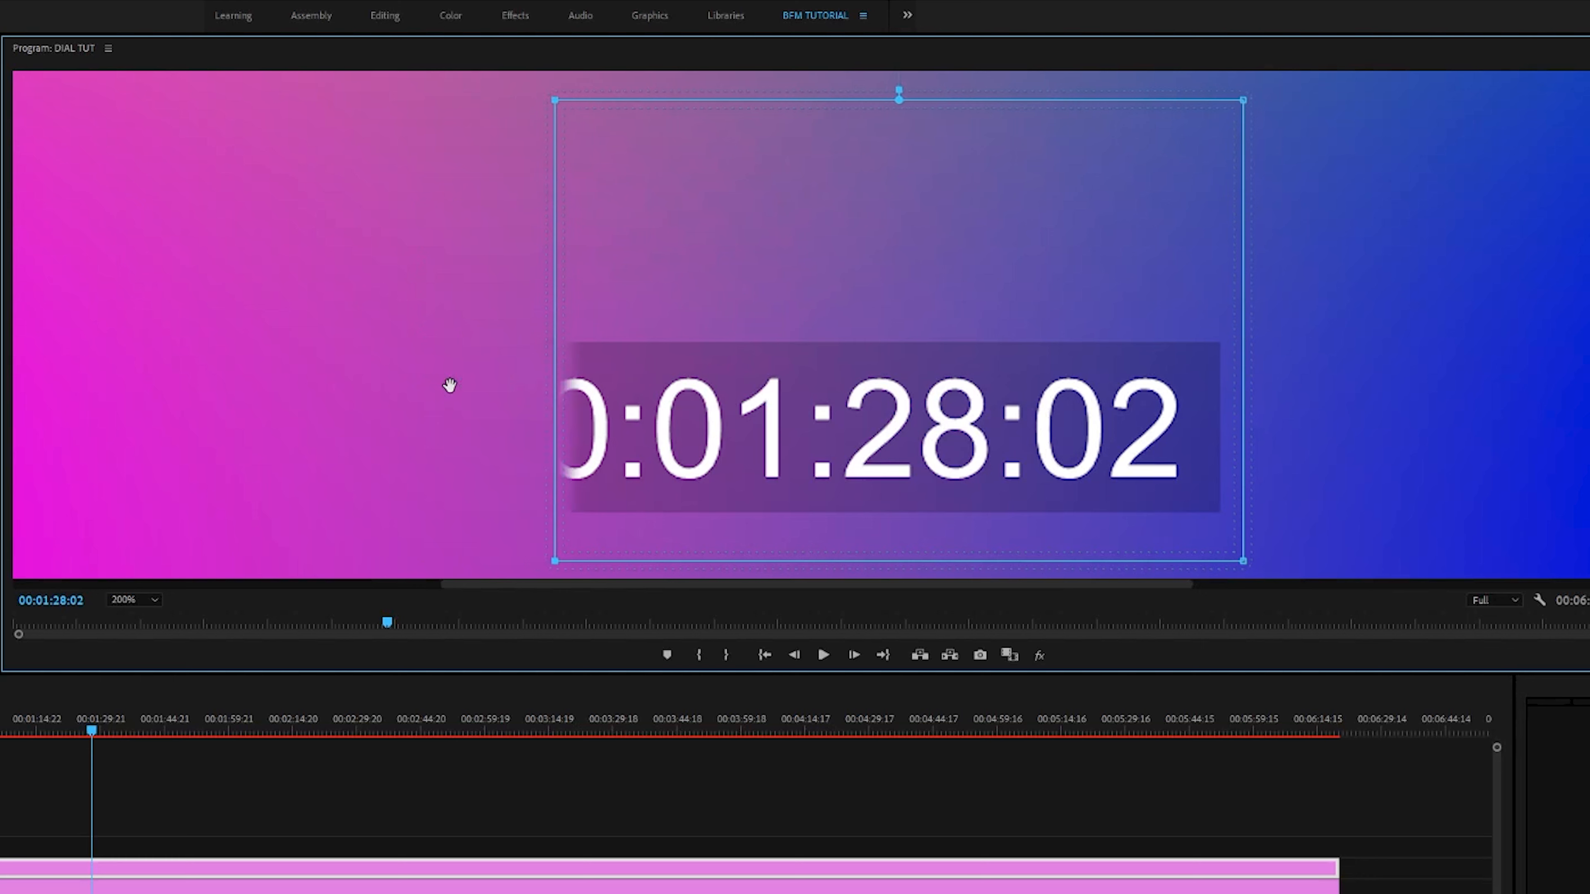
key("shift+Right")
key("shift+Right")
key("shift+Right")
key("shift+Right")
key("shift+Right")
key("shift+Right")
key("shift+Right")
key("shift+Right")
key("shift+Right")
key("shift+Right")
key("shift+Right")
key("shift+Right")
key("shift+Right")
key("shift+Right")
key("shift+Right")
key("shift+Right")
key("shift+Right")
key("shift+Right")
key("shift+Right")
key("shift+Right")
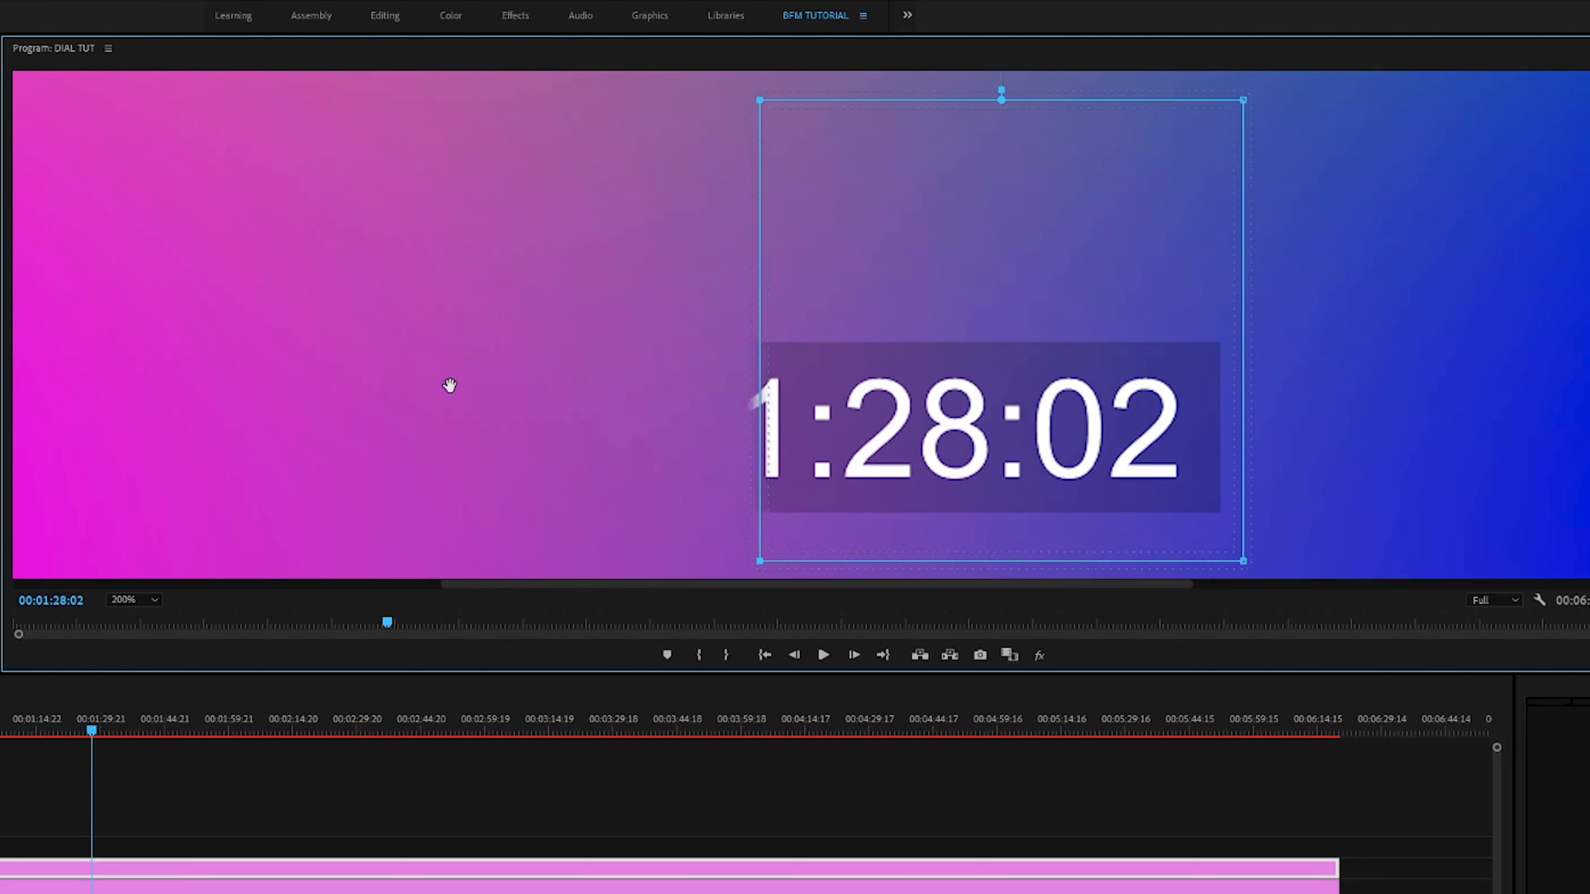
key("Right")
key("Right")
key("Right")
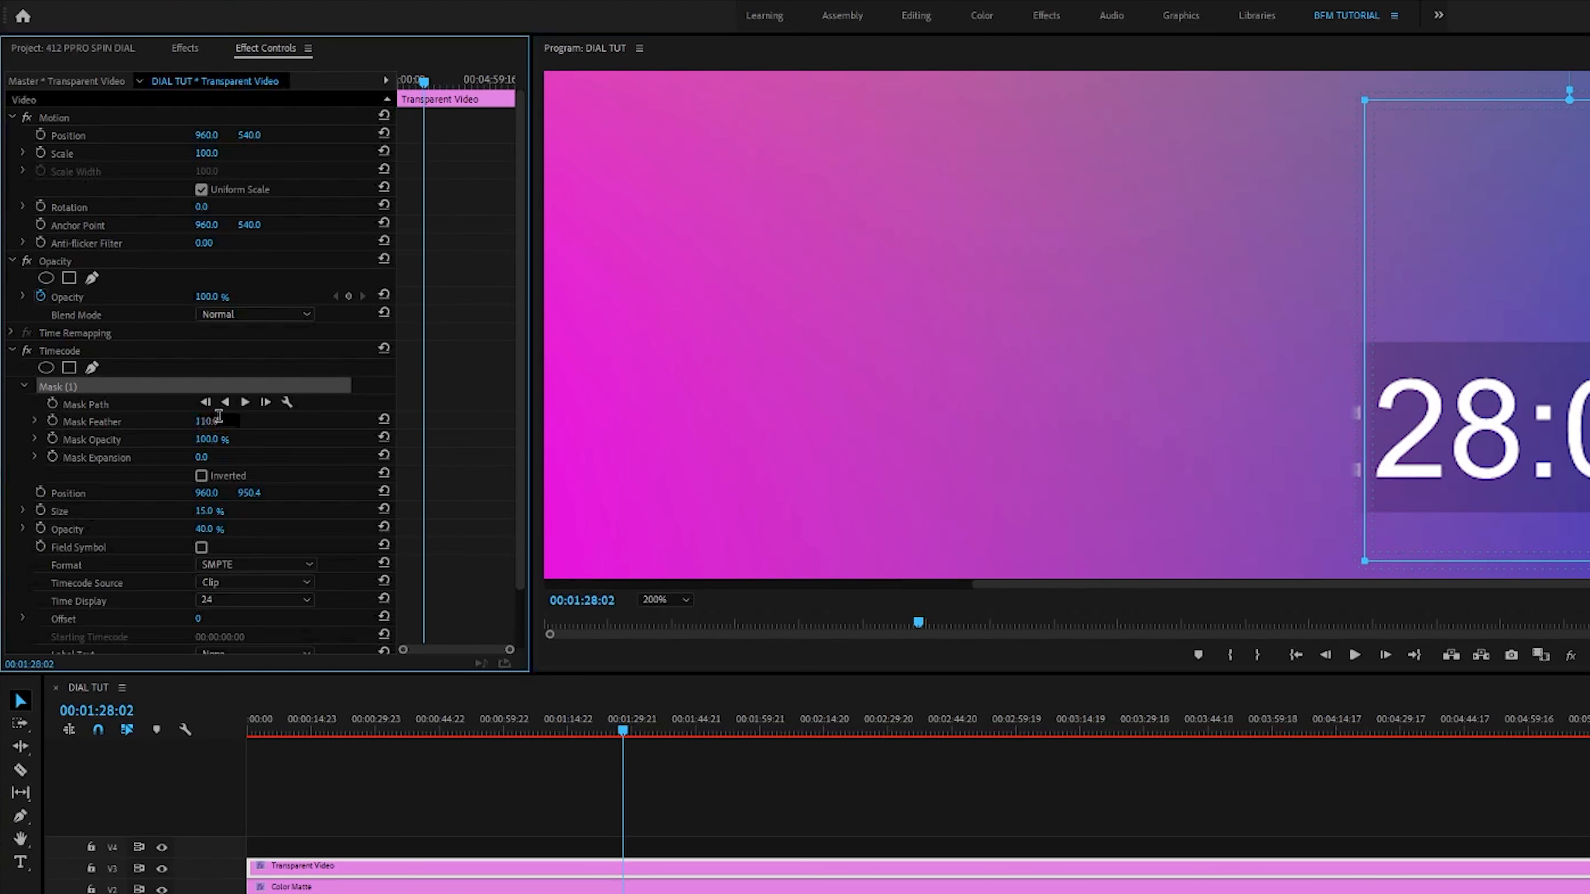
Set the Timecode mask's feather to 0
left_click(218, 418)
type("0")
key("Return")
Select the mask's two right corner points and move them left to hide the frames digits
left_click_drag(1337, 94, 1216, 579)
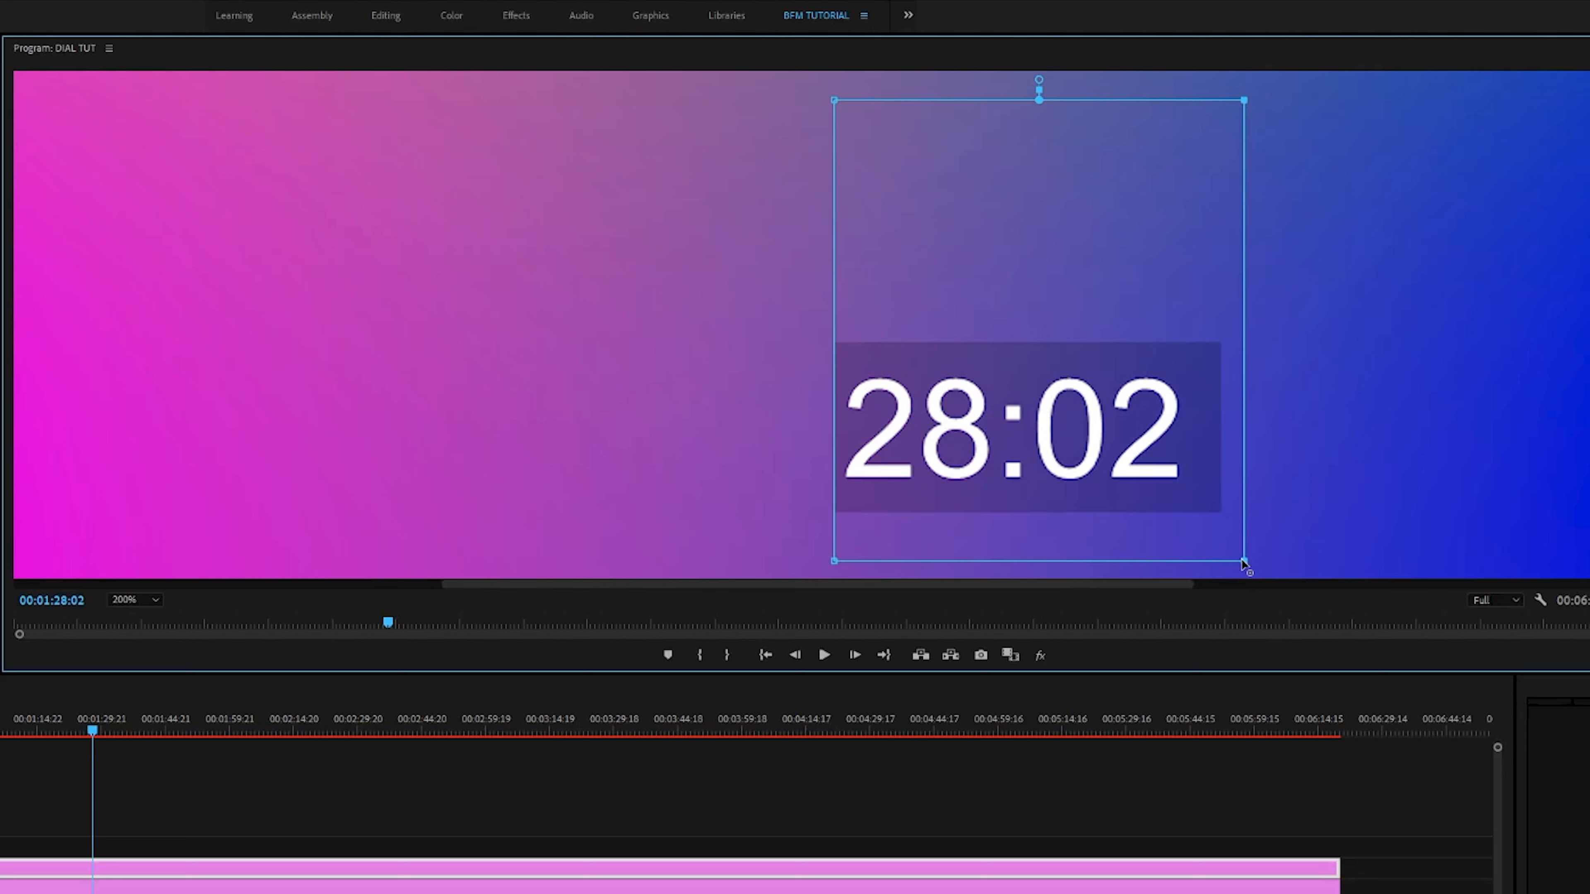
key("shift+Left")
key("shift+Left")
key("shift+Left")
key("shift+Left")
key("shift+Left")
key("shift+Left")
key("shift+Left")
key("shift+Left")
key("shift+Left")
key("shift+Left")
key("shift+Left")
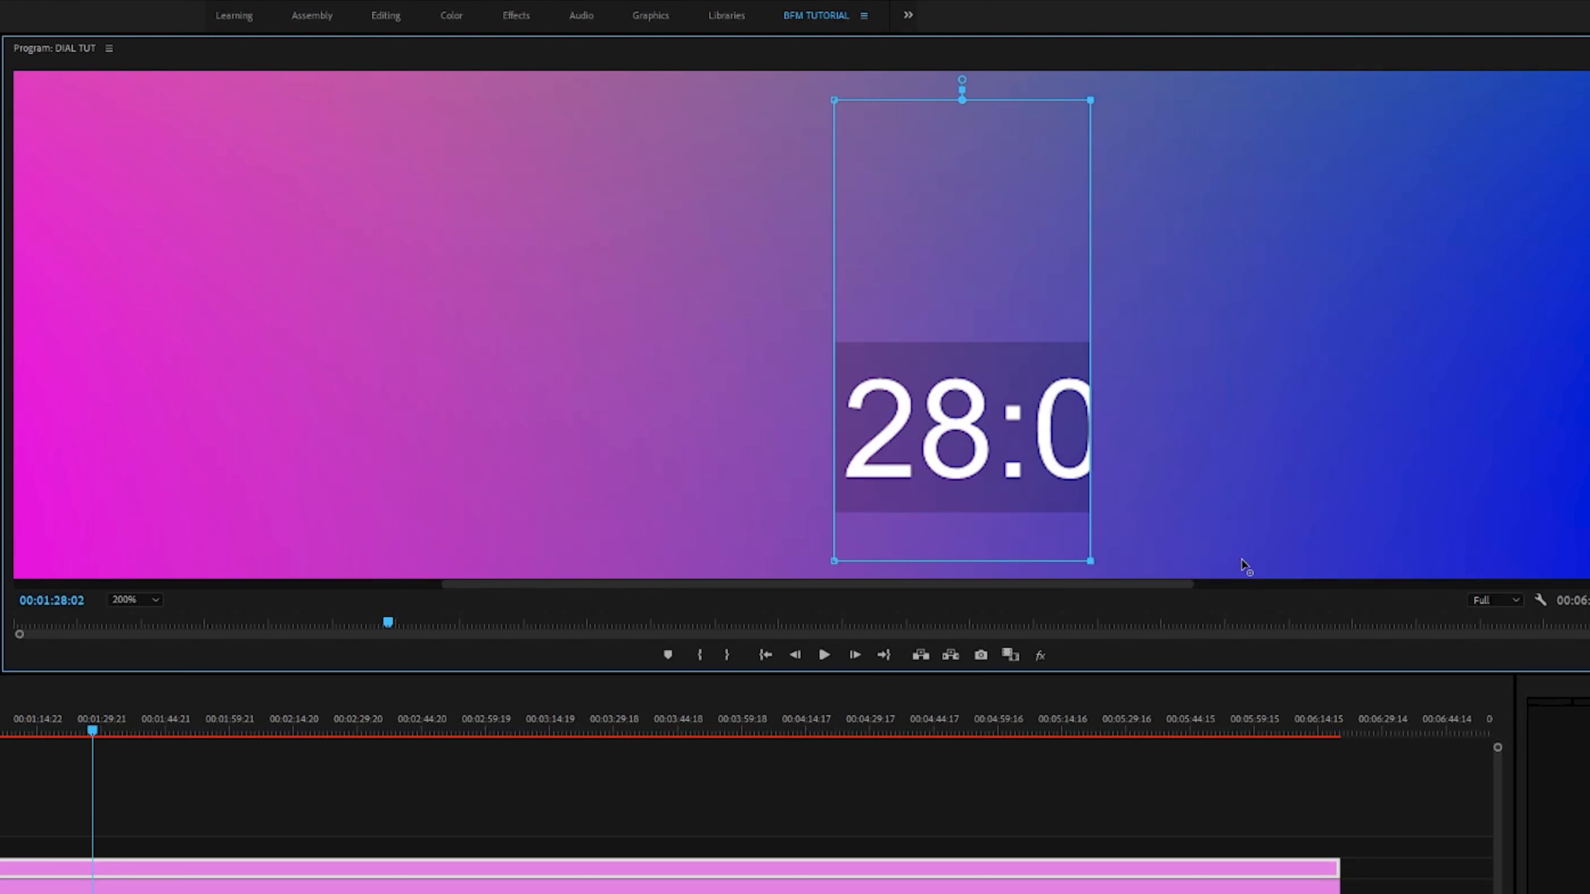
key("shift+Left")
key("shift+Left")
key("shift+Left")
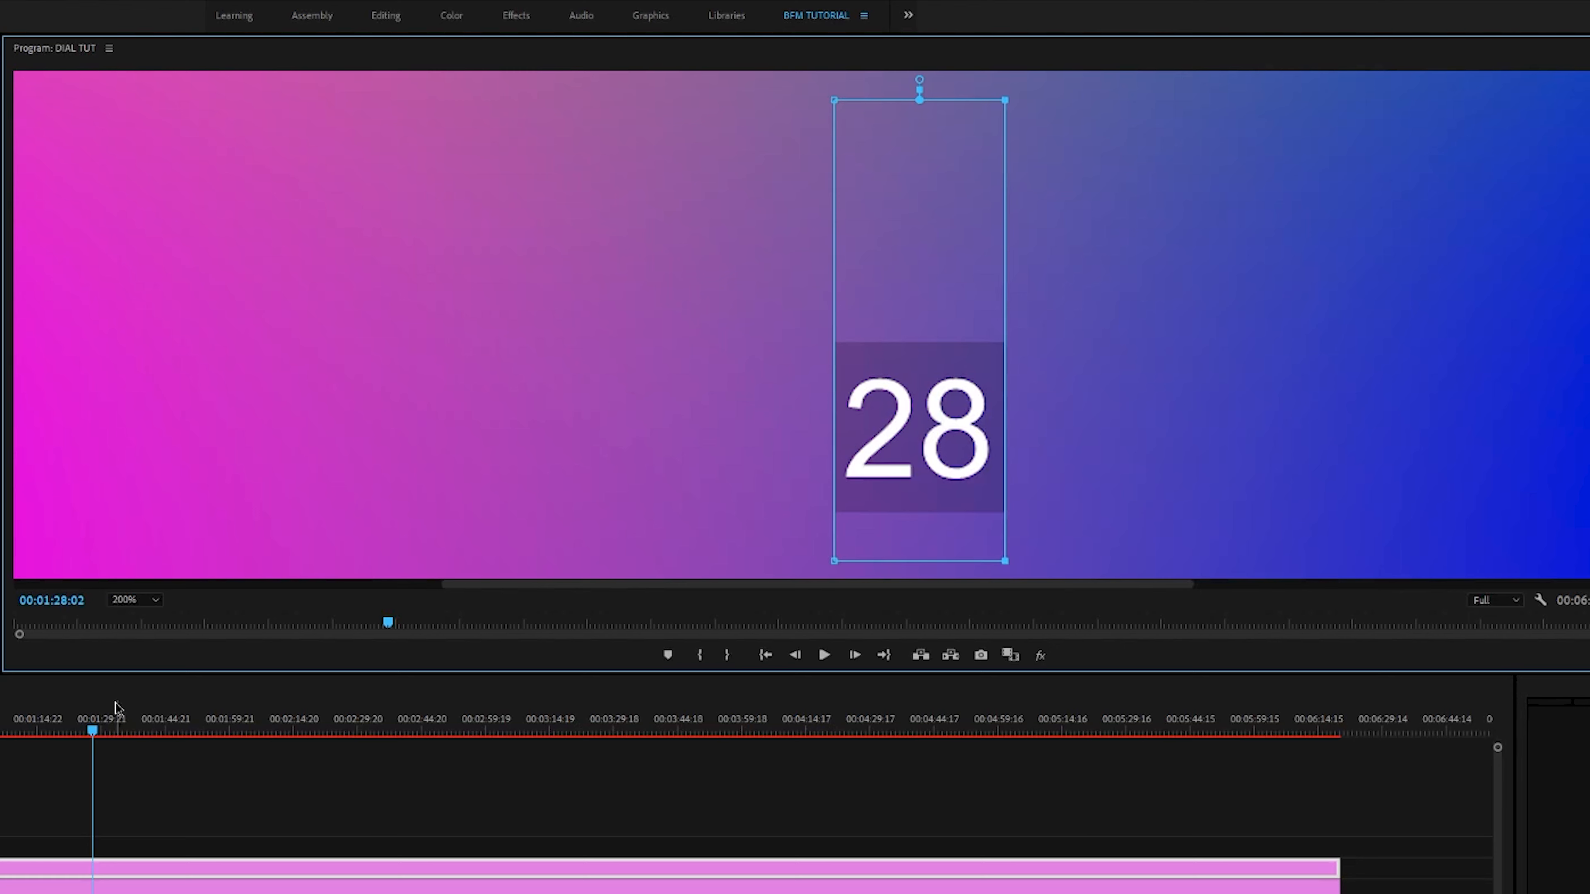
Check the mask at 00:01:11:13 and nudge its right edge inward to hide the colon beside the seconds
left_click(89, 731)
left_click_drag(75, 735, 24, 739)
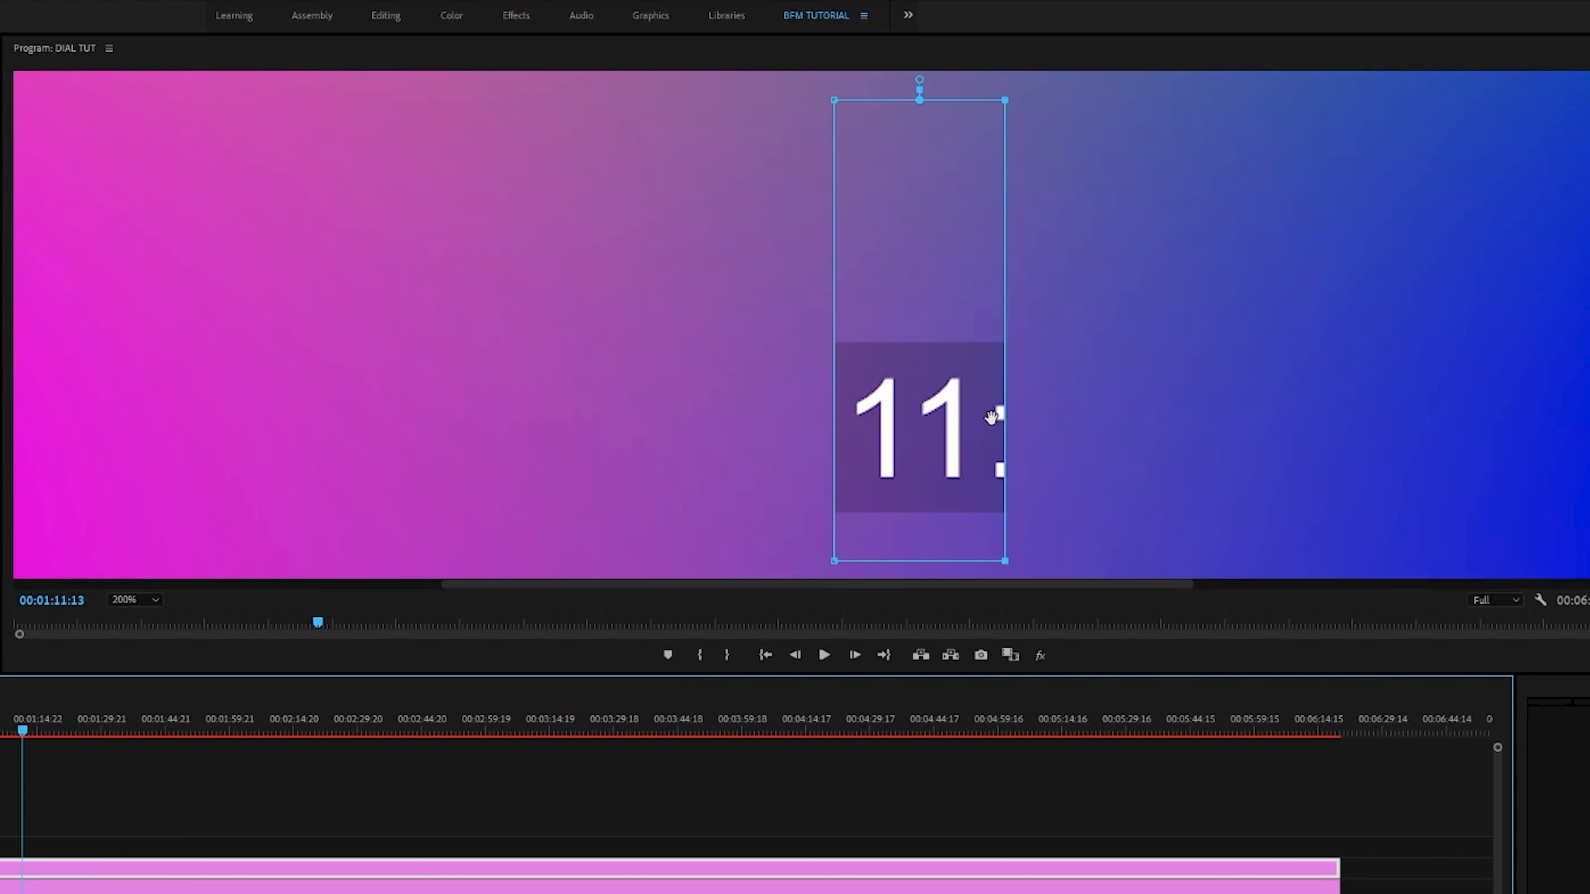
left_click_drag(1057, 95, 971, 594)
key("Left")
key("Left")
key("Left")
key("Left")
key("Left")
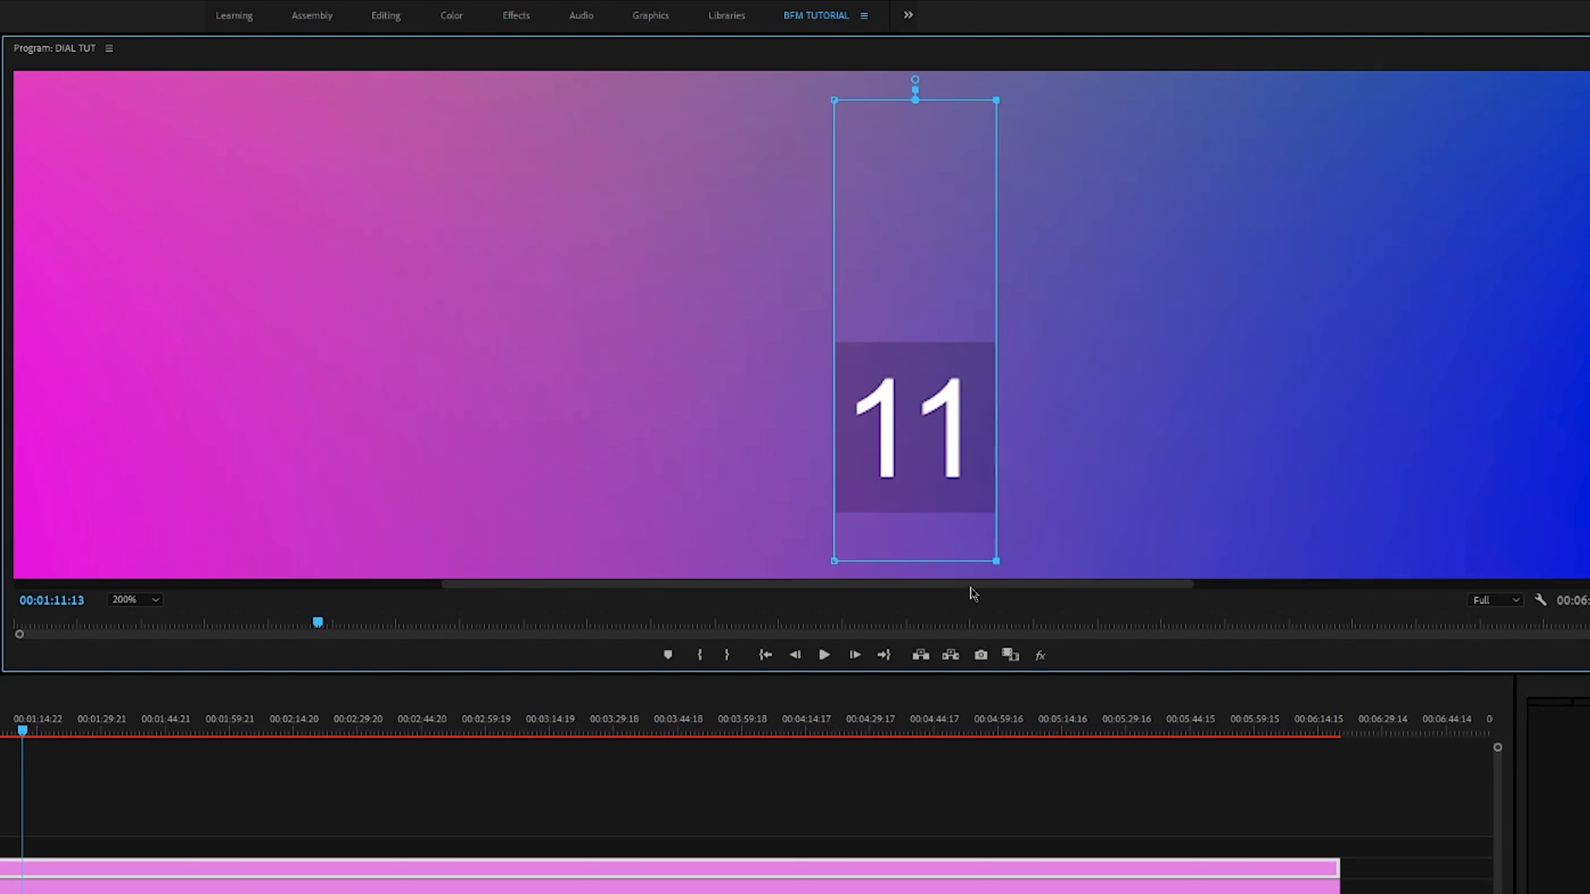
Try stretching the mask's left edge at 00:02:17:16 to reveal the hours and minutes, and undo it
left_click_drag(25, 732, 305, 840)
left_click_drag(791, 88, 403, 561)
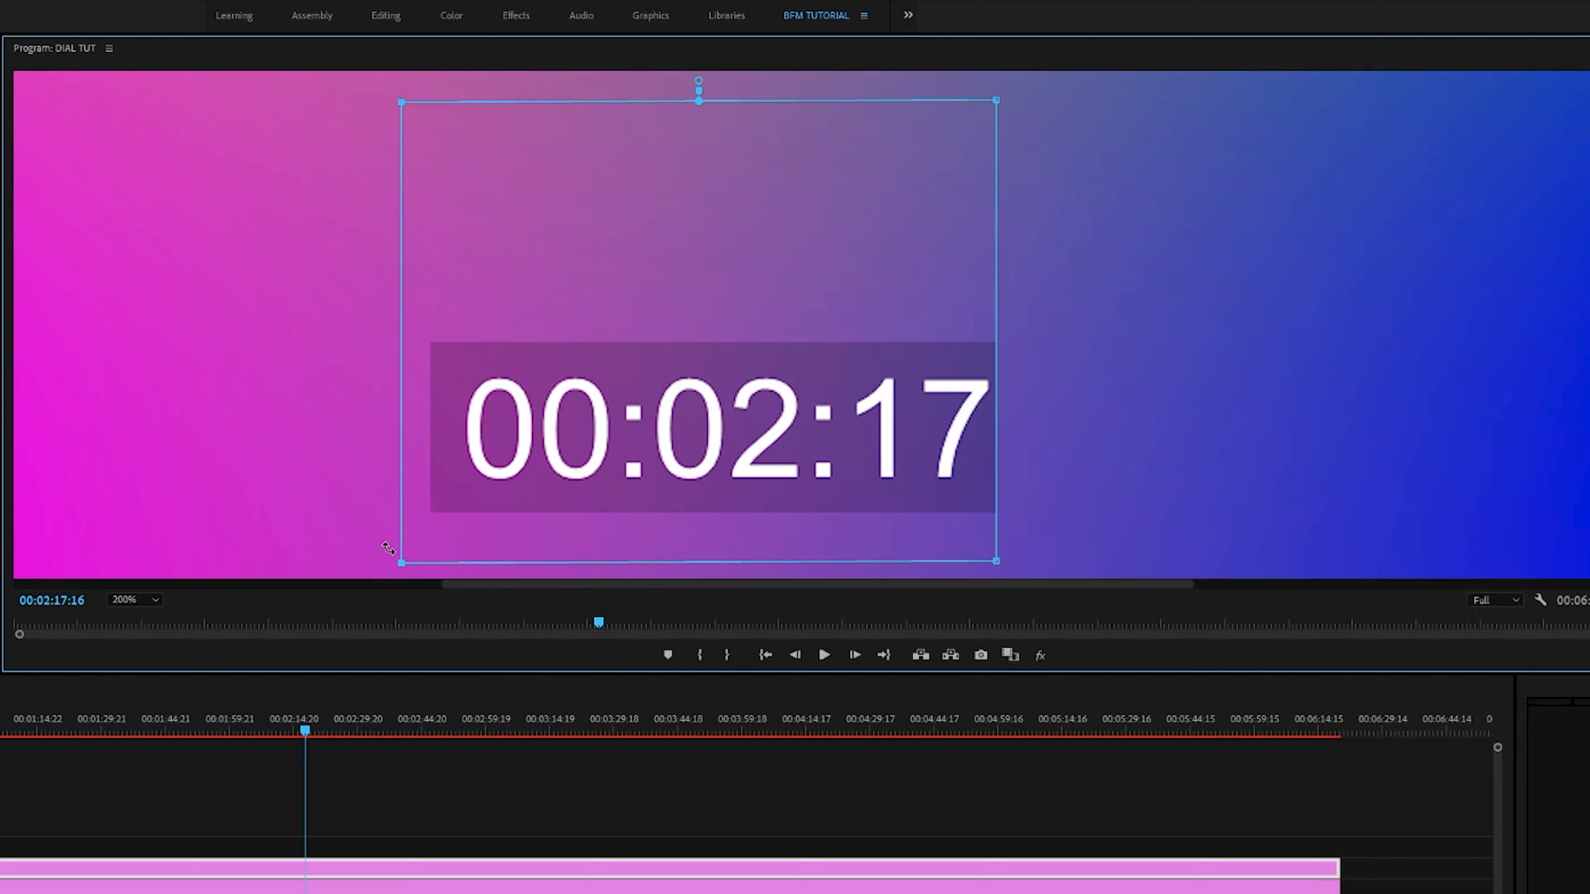
key("ctrl+z")
left_click_drag(304, 730, 349, 733)
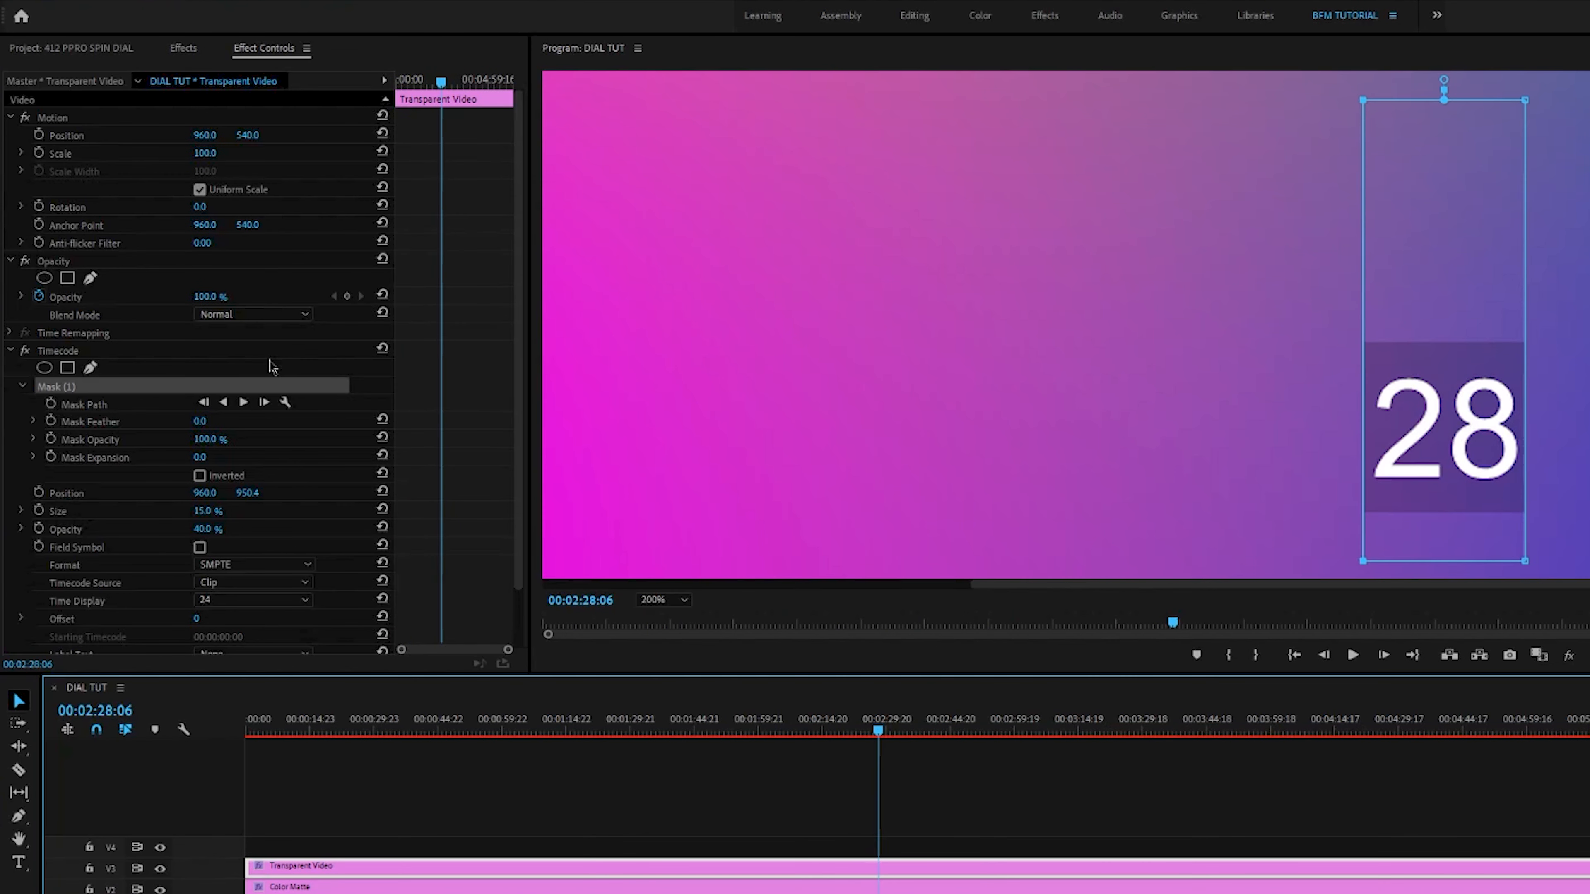
Try a different opacity and the Inverted option on the Timecode mask, restoring both settings
left_click(194, 441)
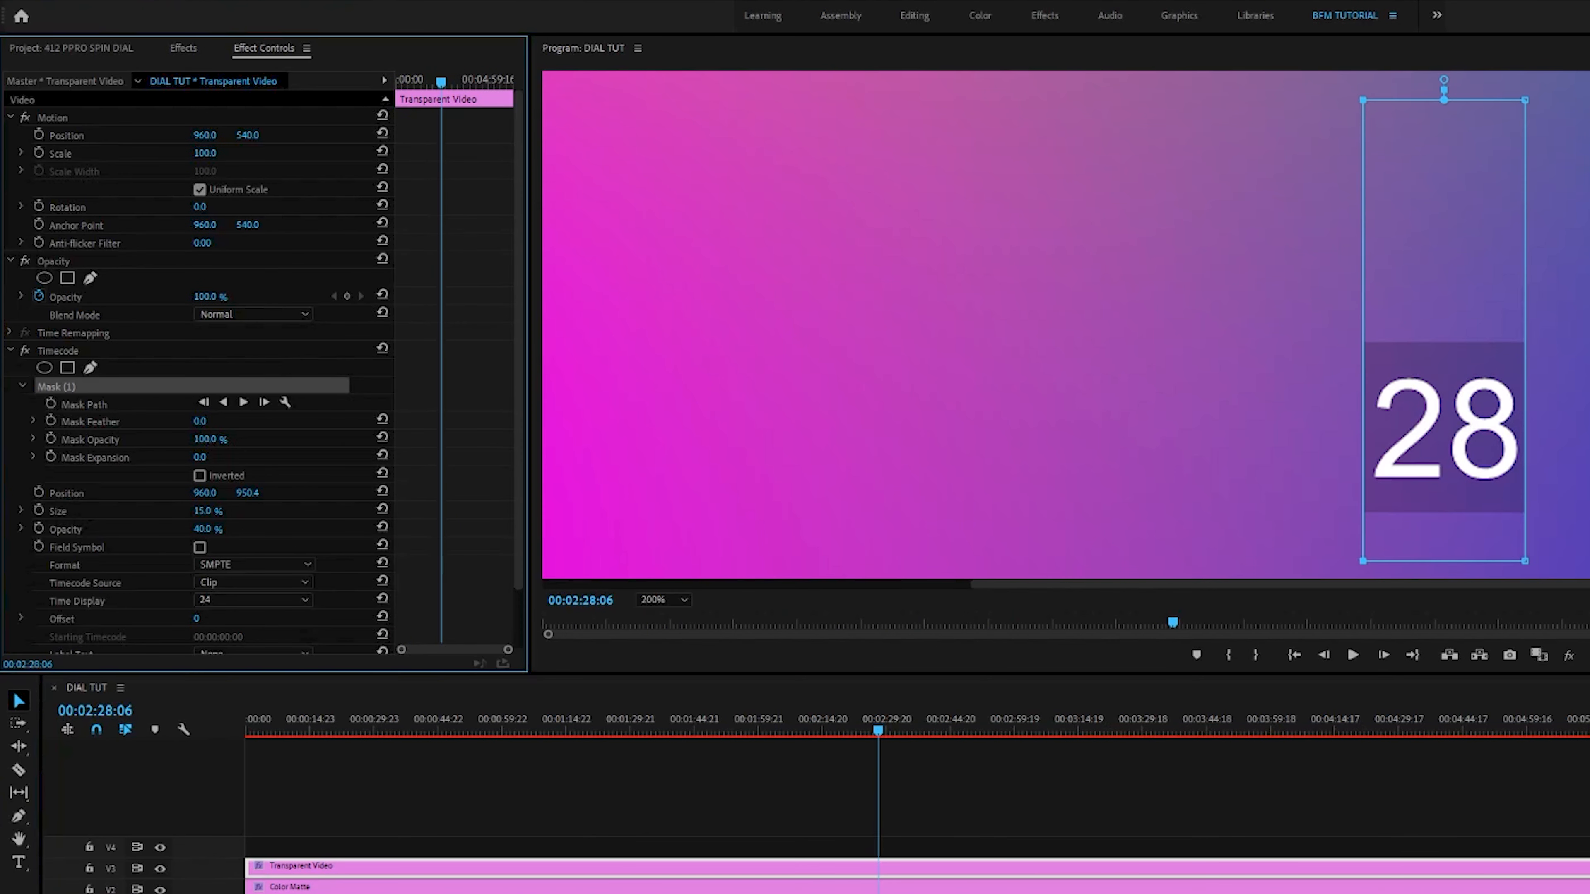
type("5")
key("Return")
key("ctrl+z")
left_click(199, 476)
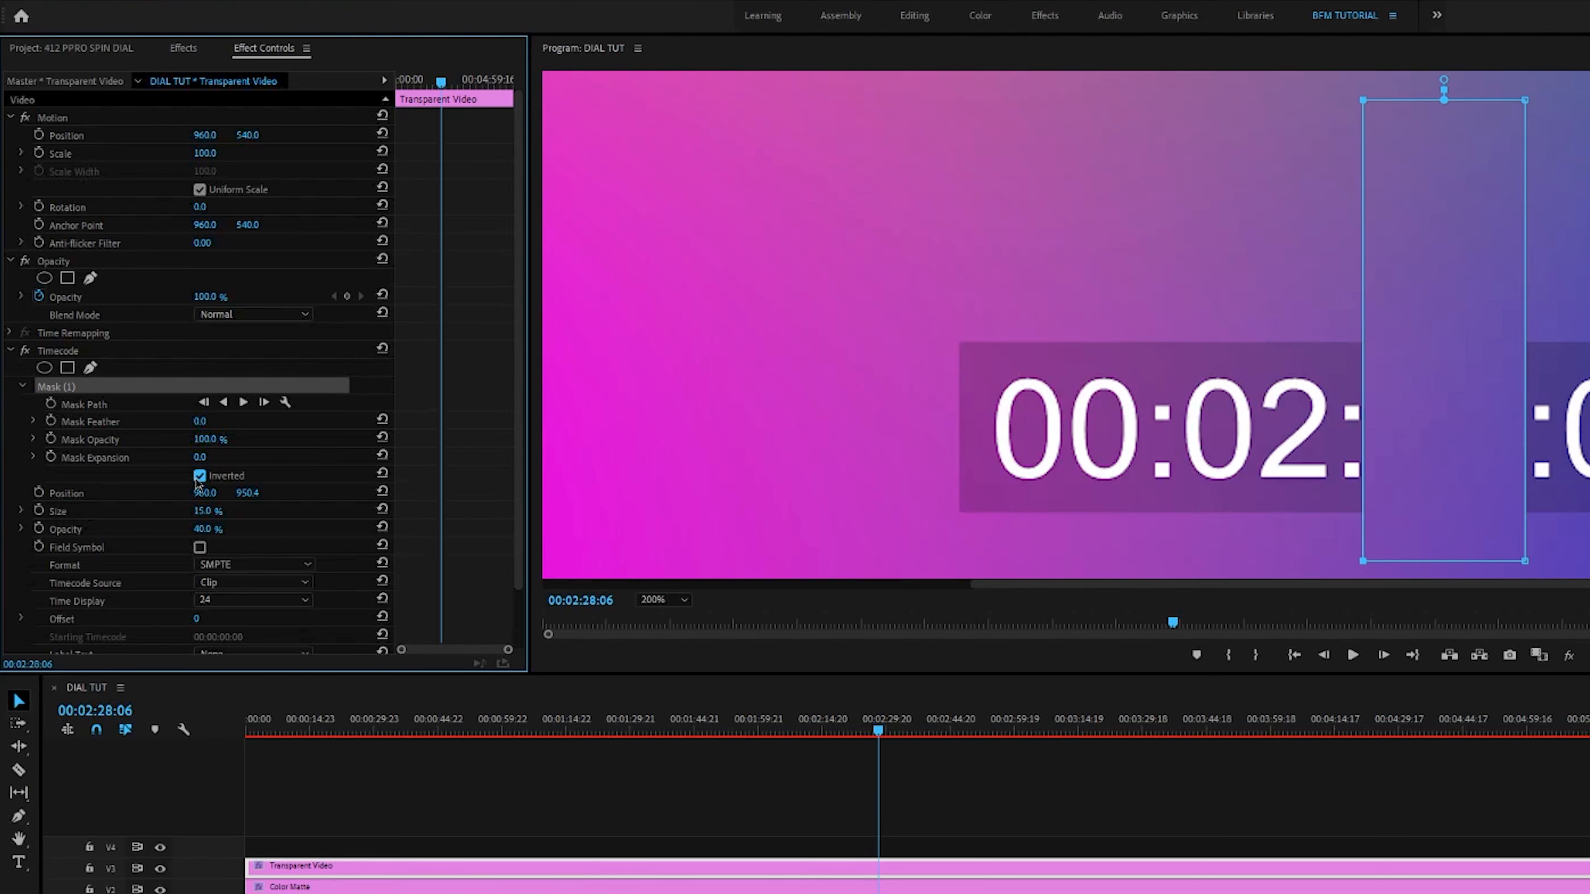
left_click(199, 478)
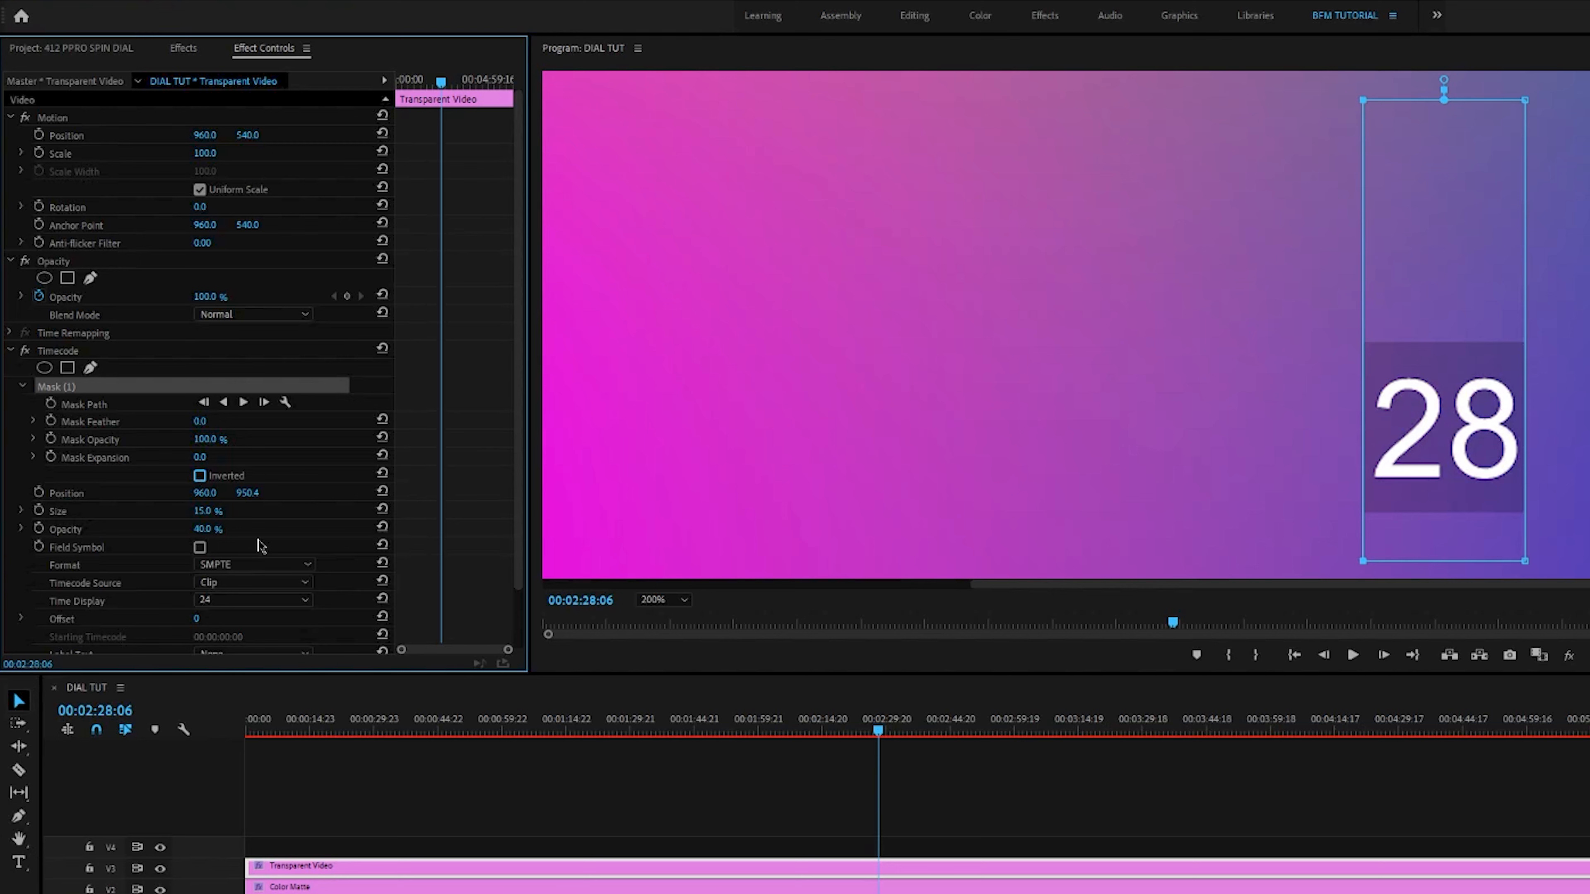
Try a different Timecode size and a Timecode opacity of 100%, undoing each change
left_click_drag(202, 513, 217, 511)
key("ctrl+z")
left_click_drag(207, 529, 232, 528)
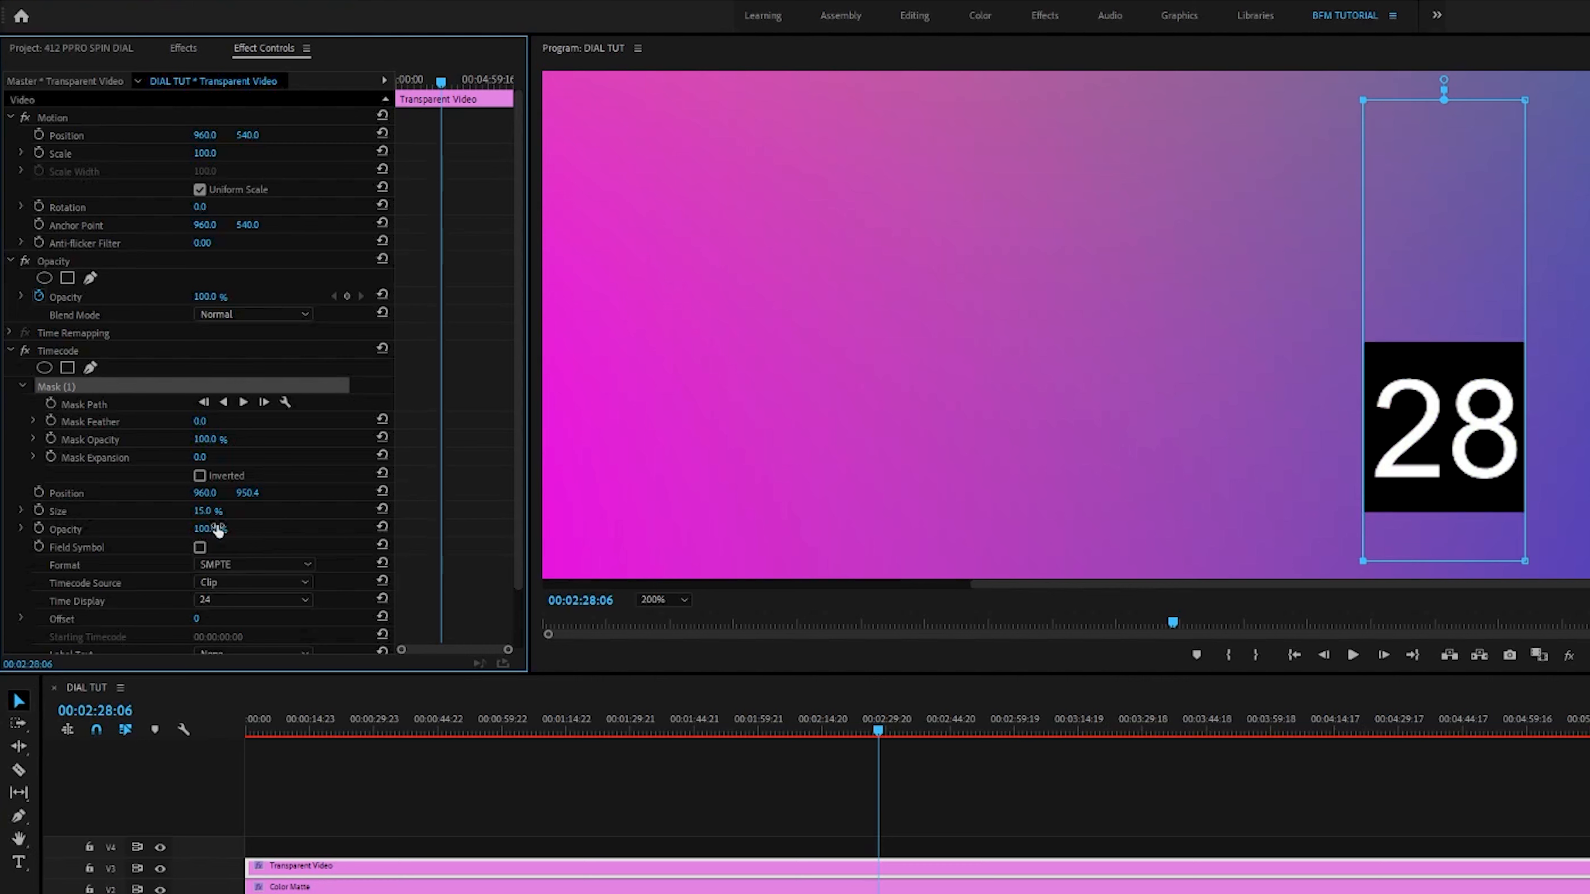
key("ctrl+z")
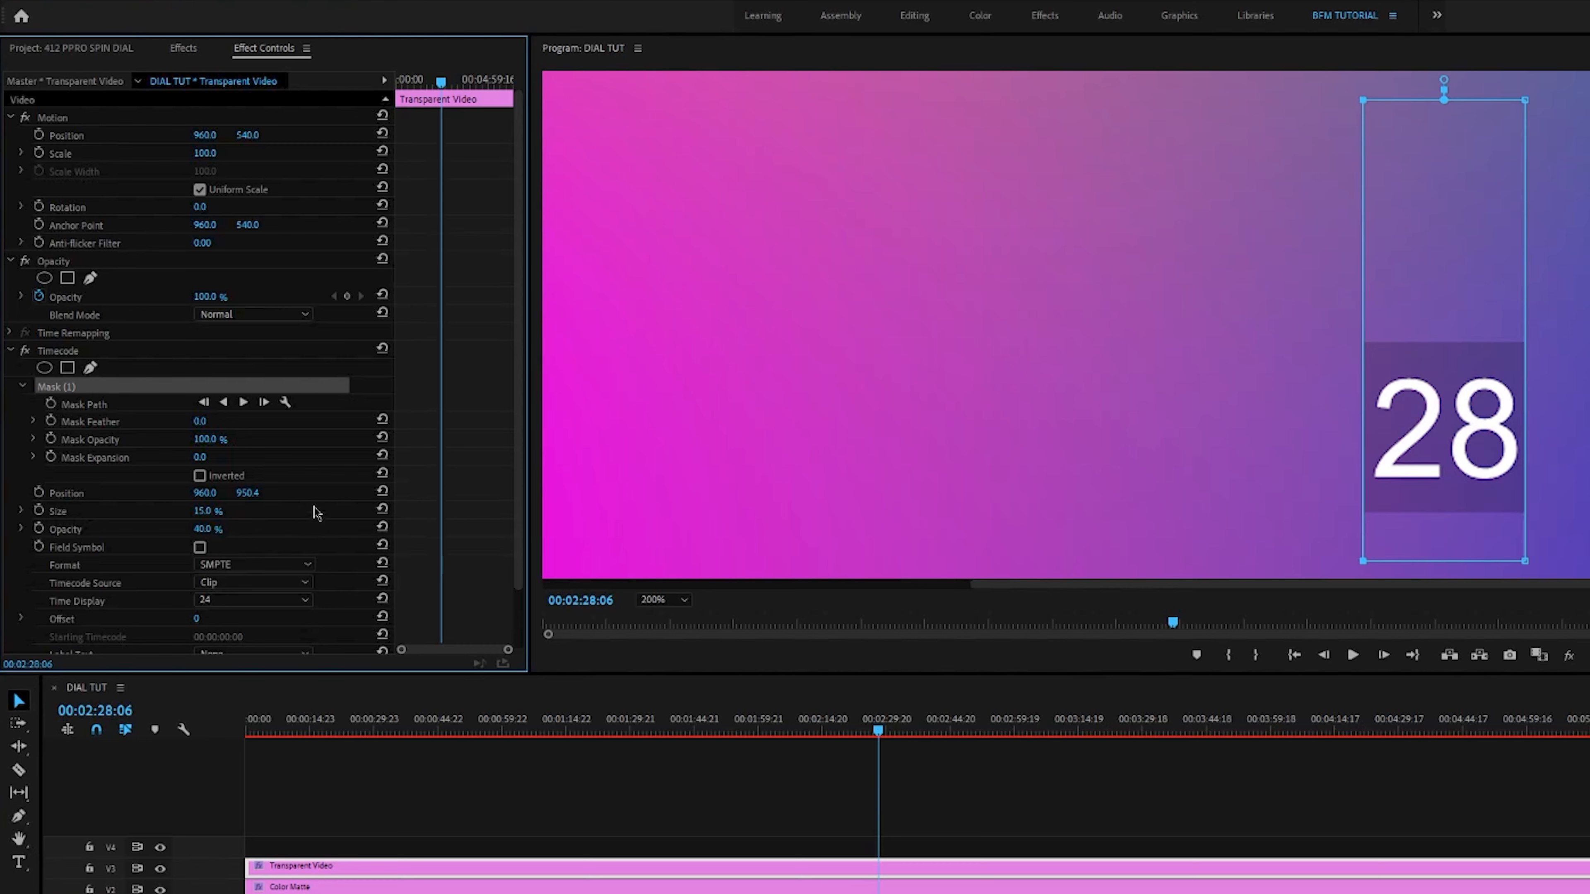
Preview the masked seconds counter from the start of the sequence and check its right edge at 00:00:11:09
left_click_drag(878, 742, 36, 741)
left_click_drag(145, 750, 497, 795)
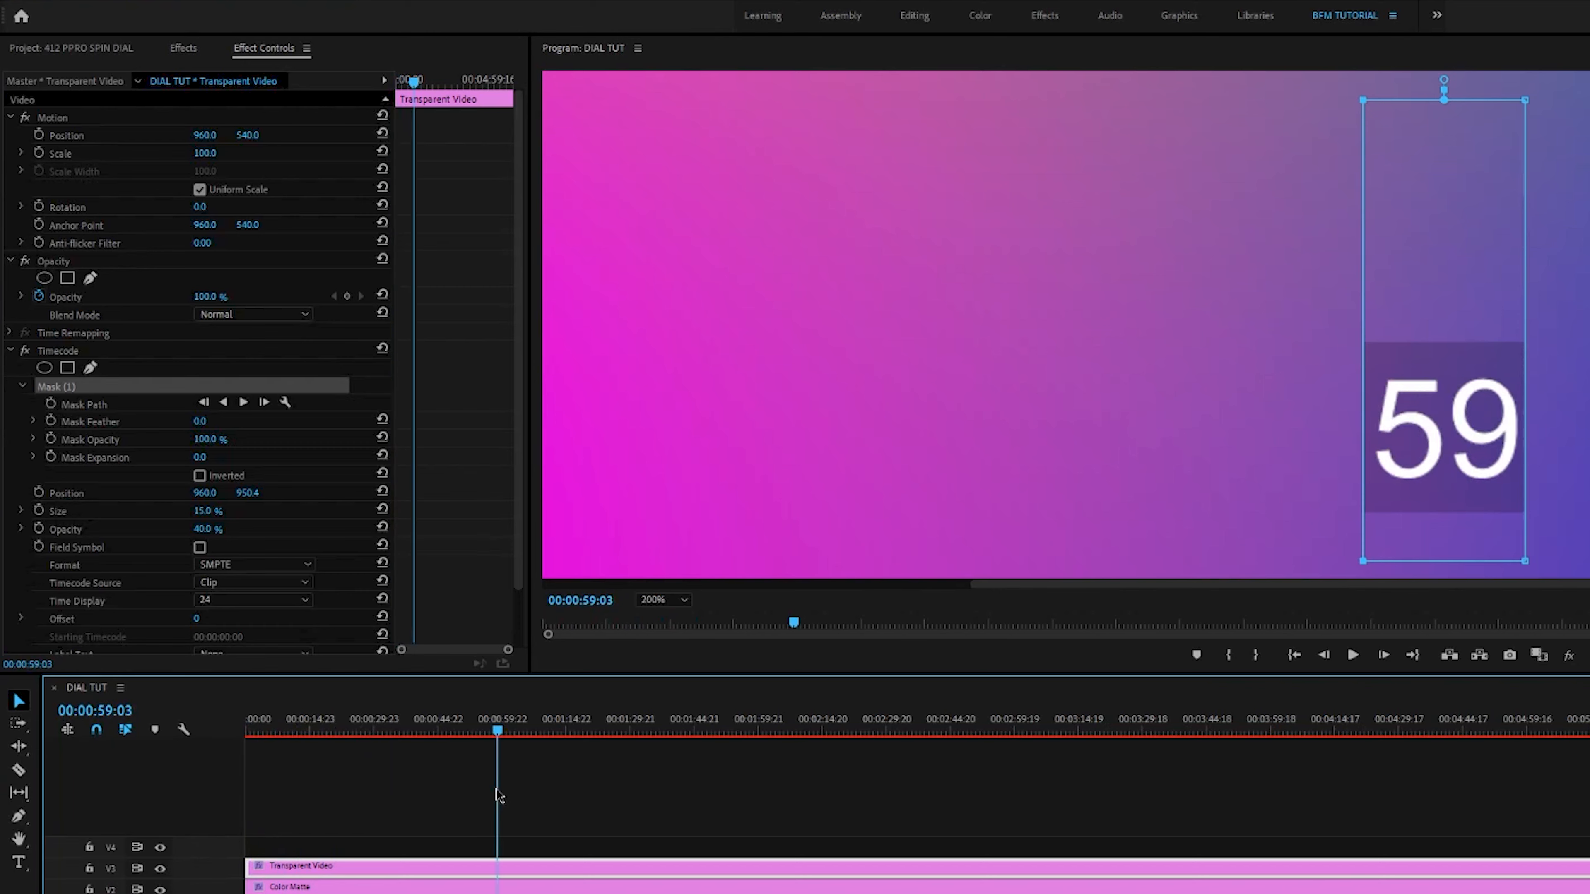
left_click(749, 809)
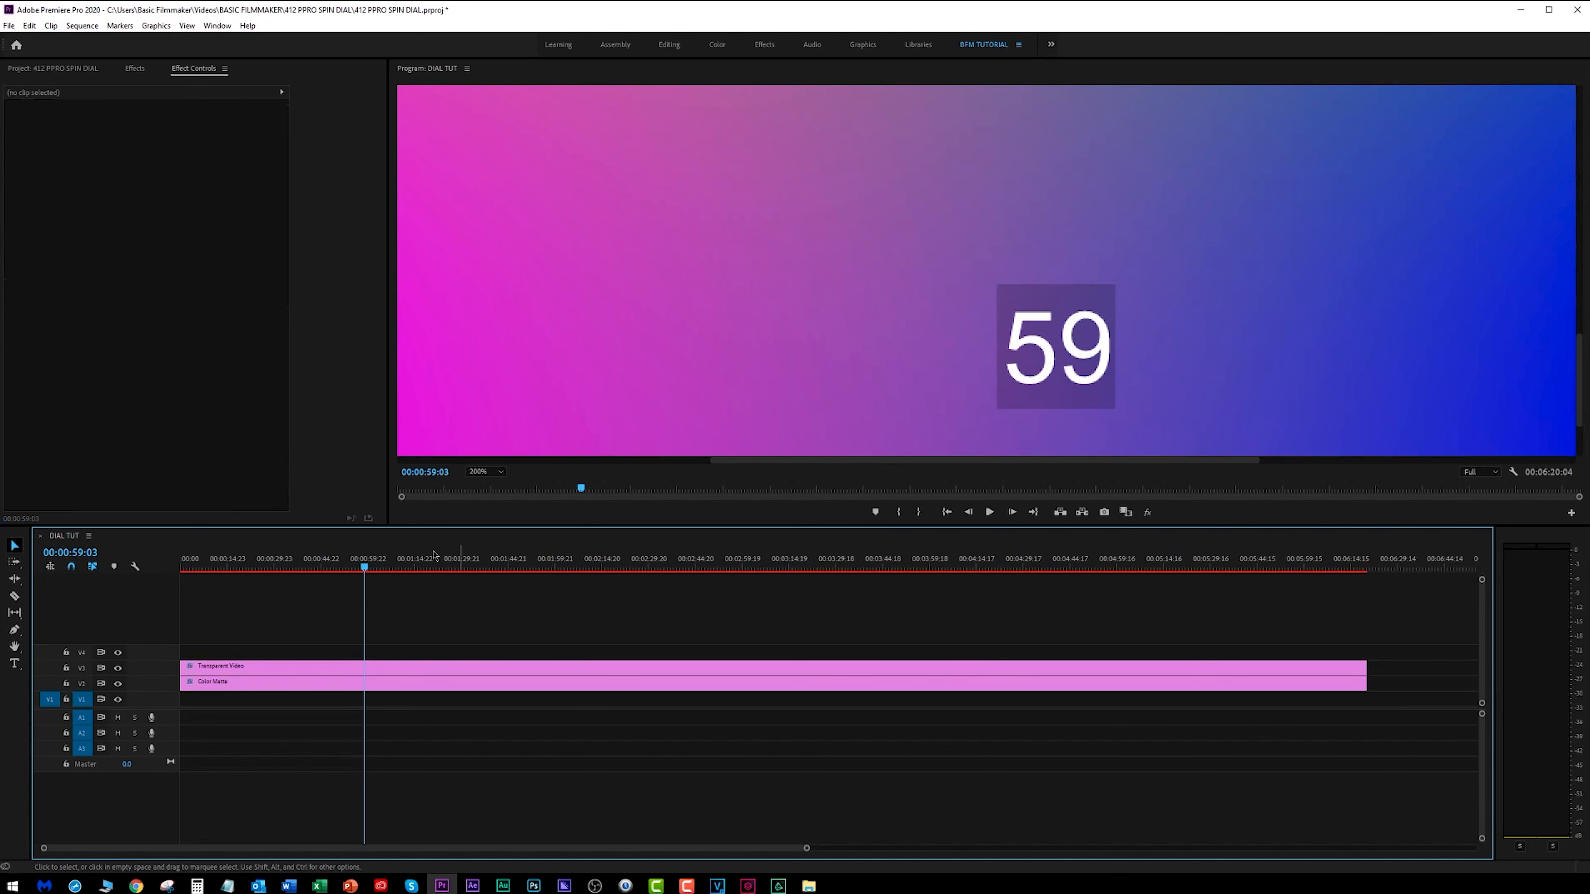
left_click_drag(365, 567, 173, 568)
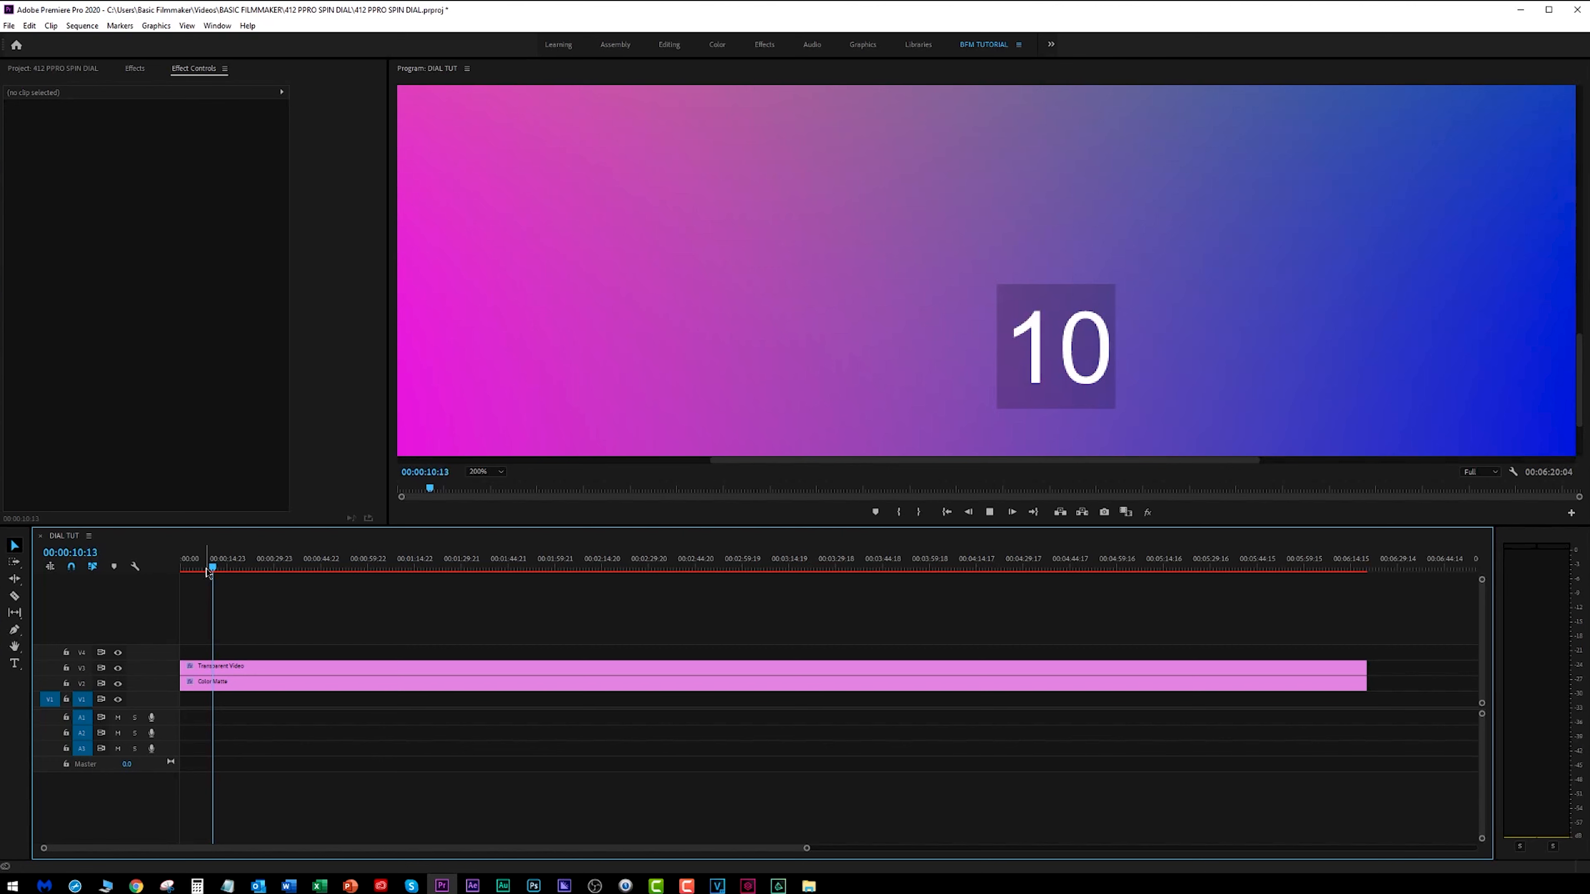
key("space")
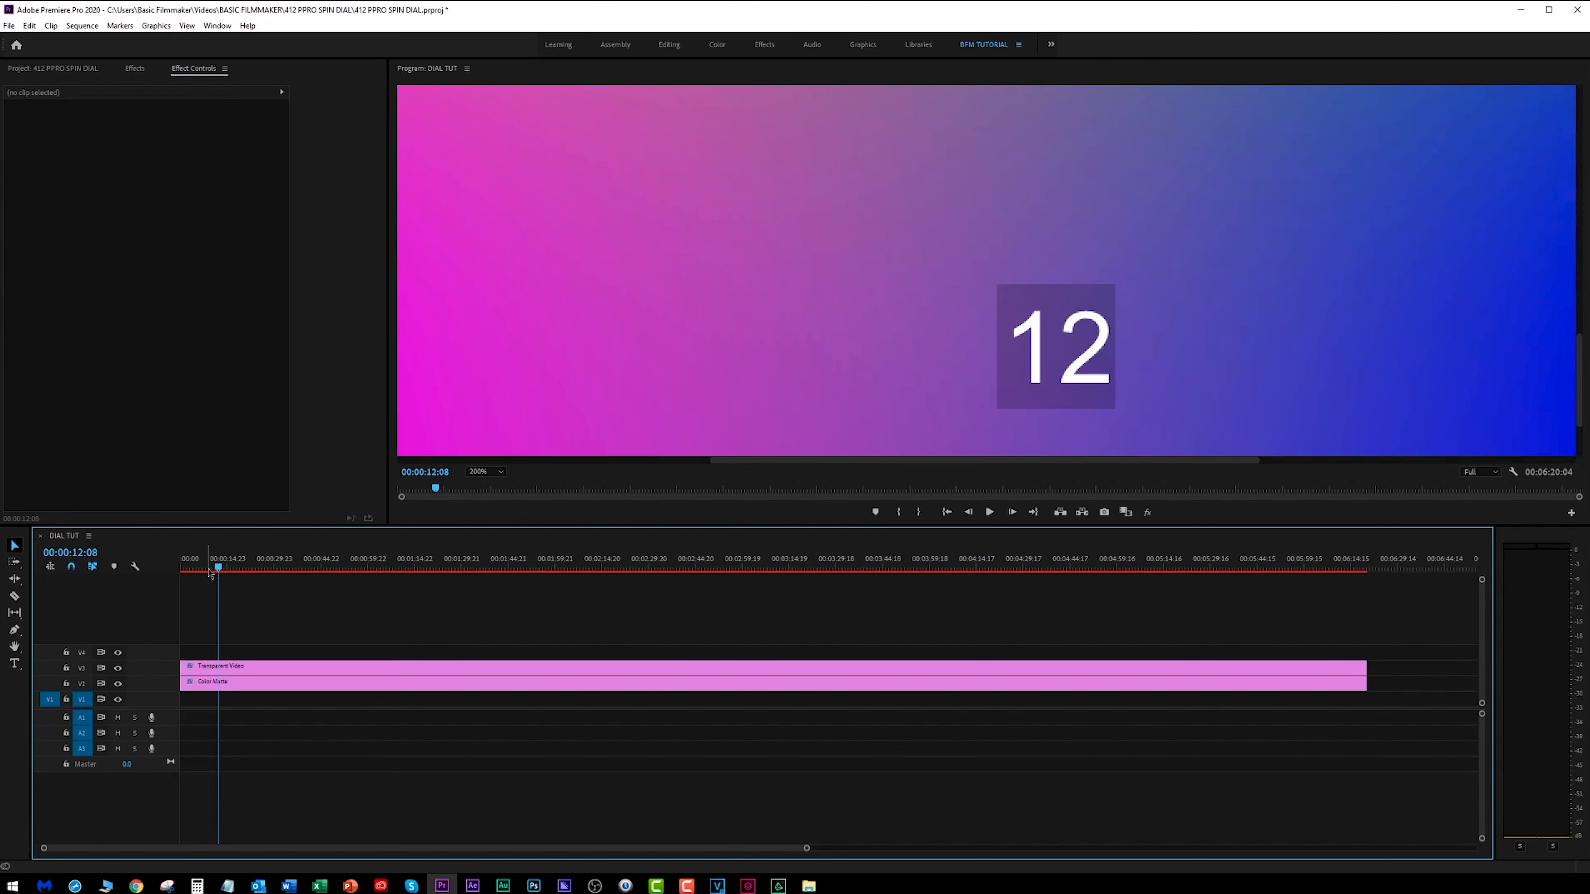
left_click(215, 570)
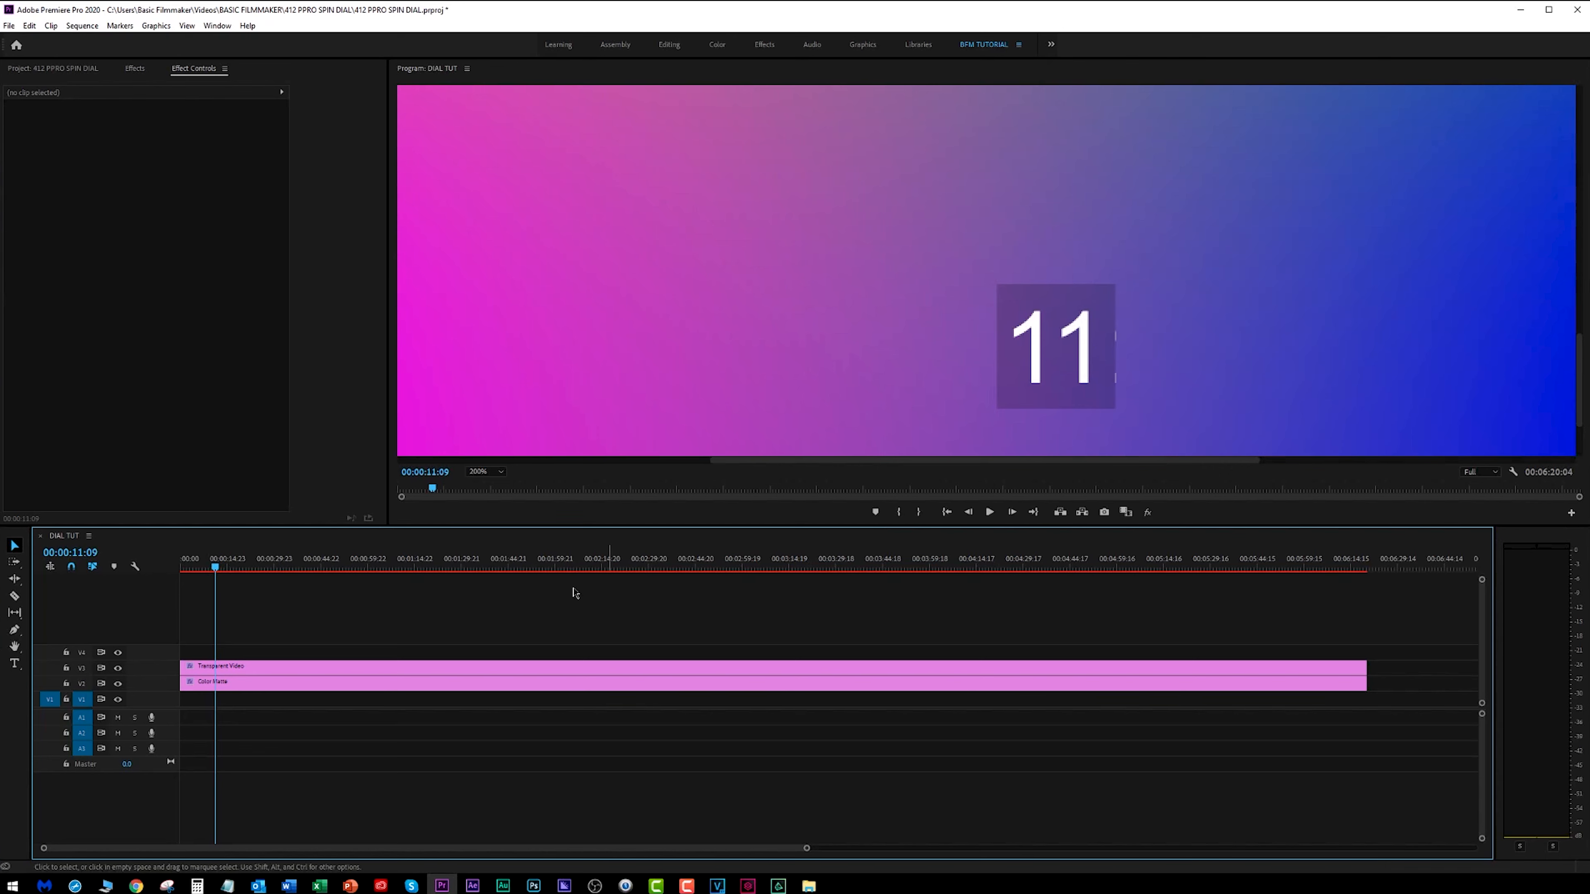
Nudge the Timecode mask's right edge inward to hide the colon at 00:00:11:09, and return to the sequence start
left_click(448, 669)
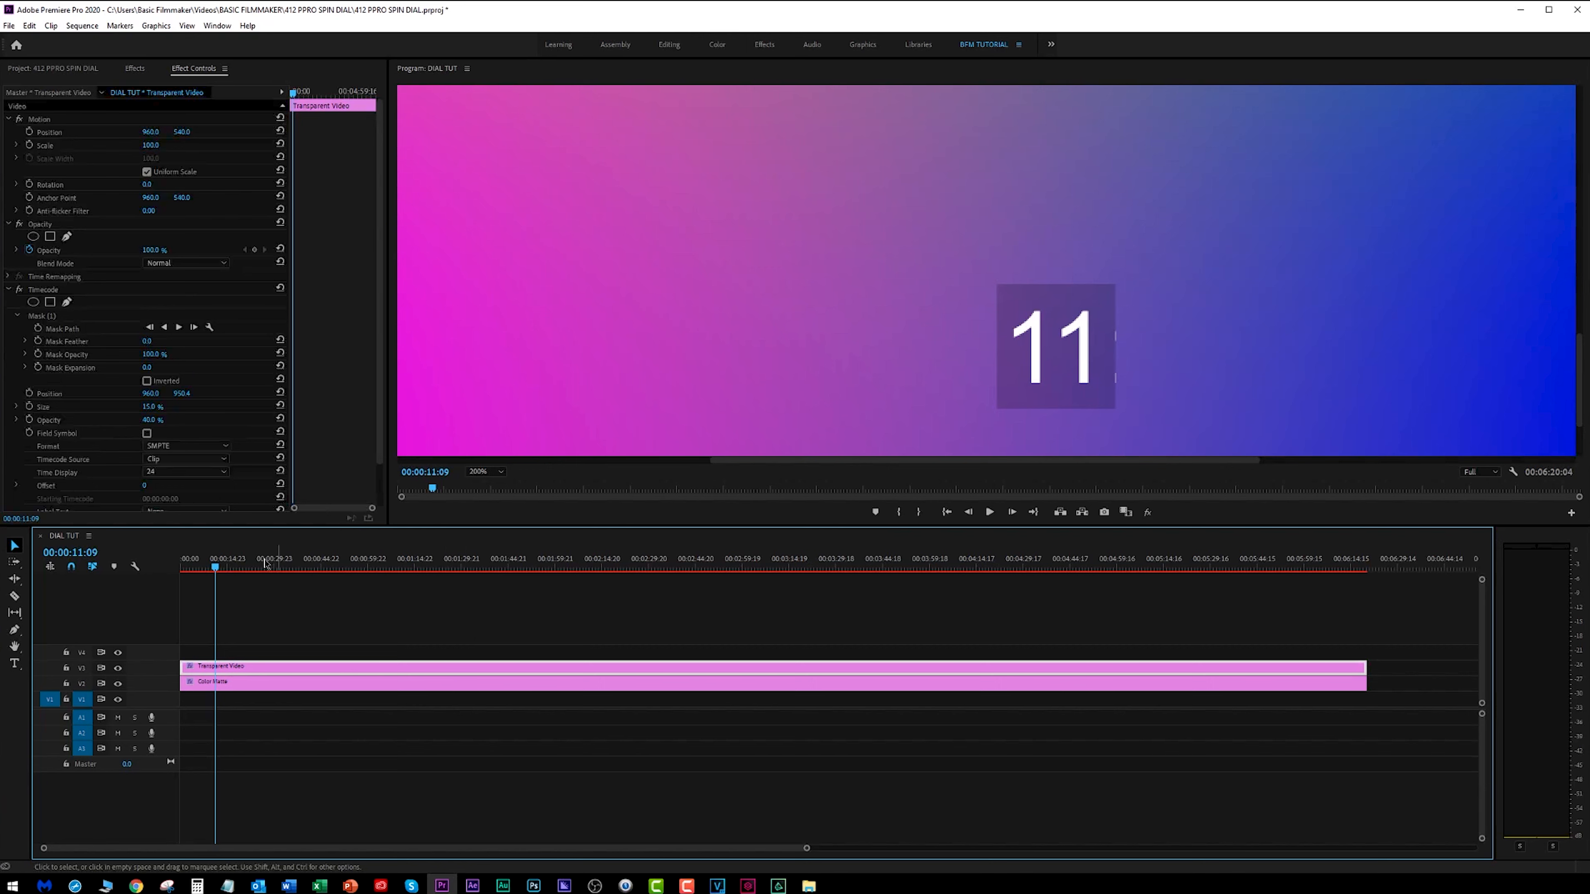
left_click(37, 317)
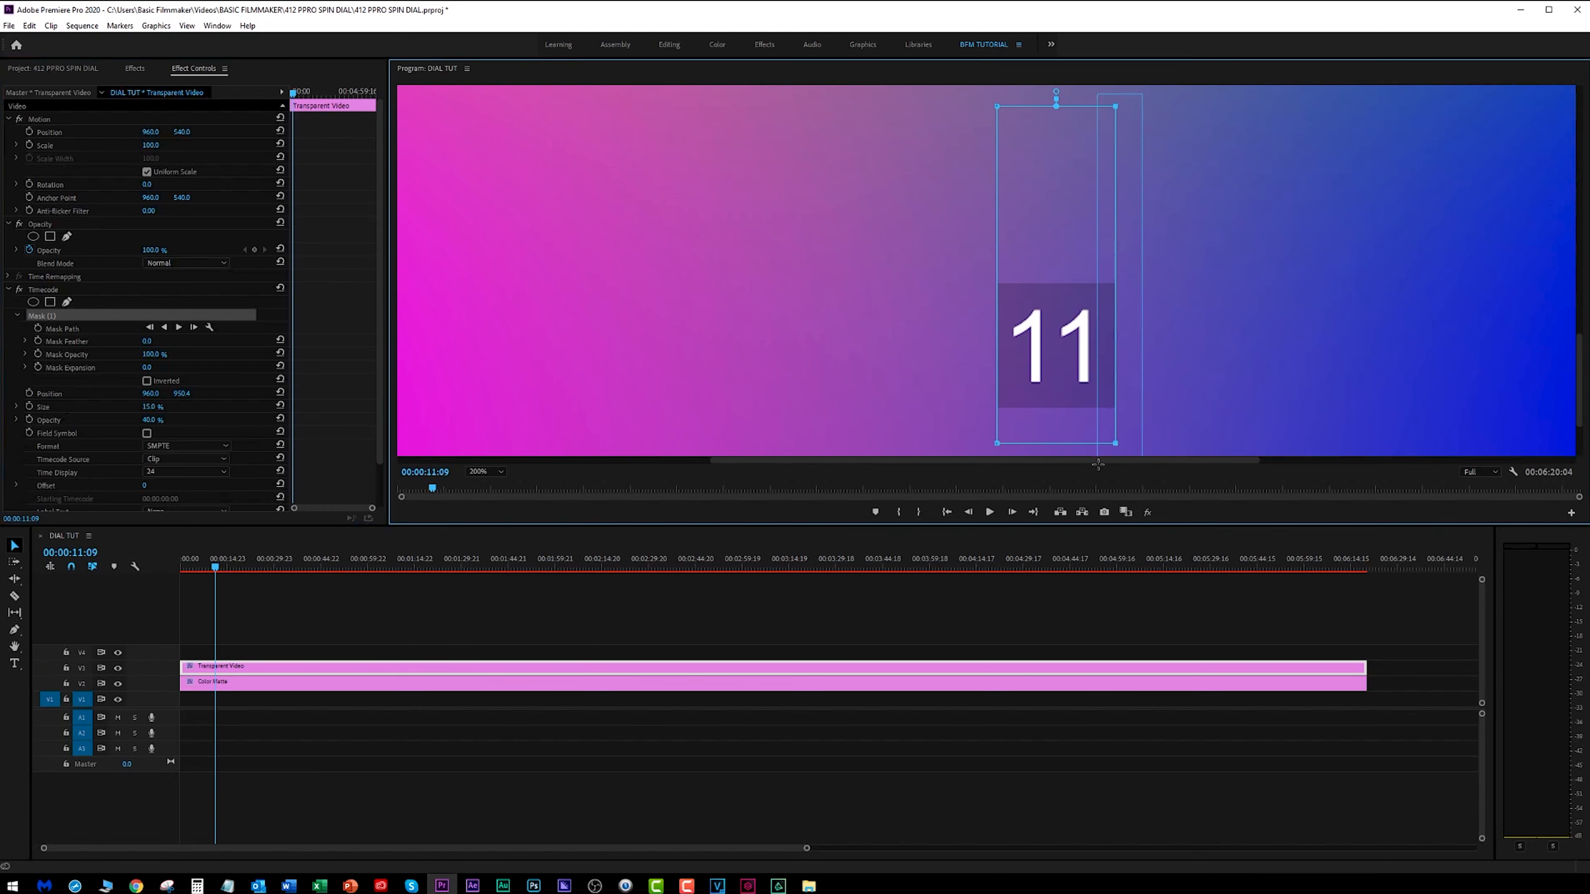
key("Left")
key("Left")
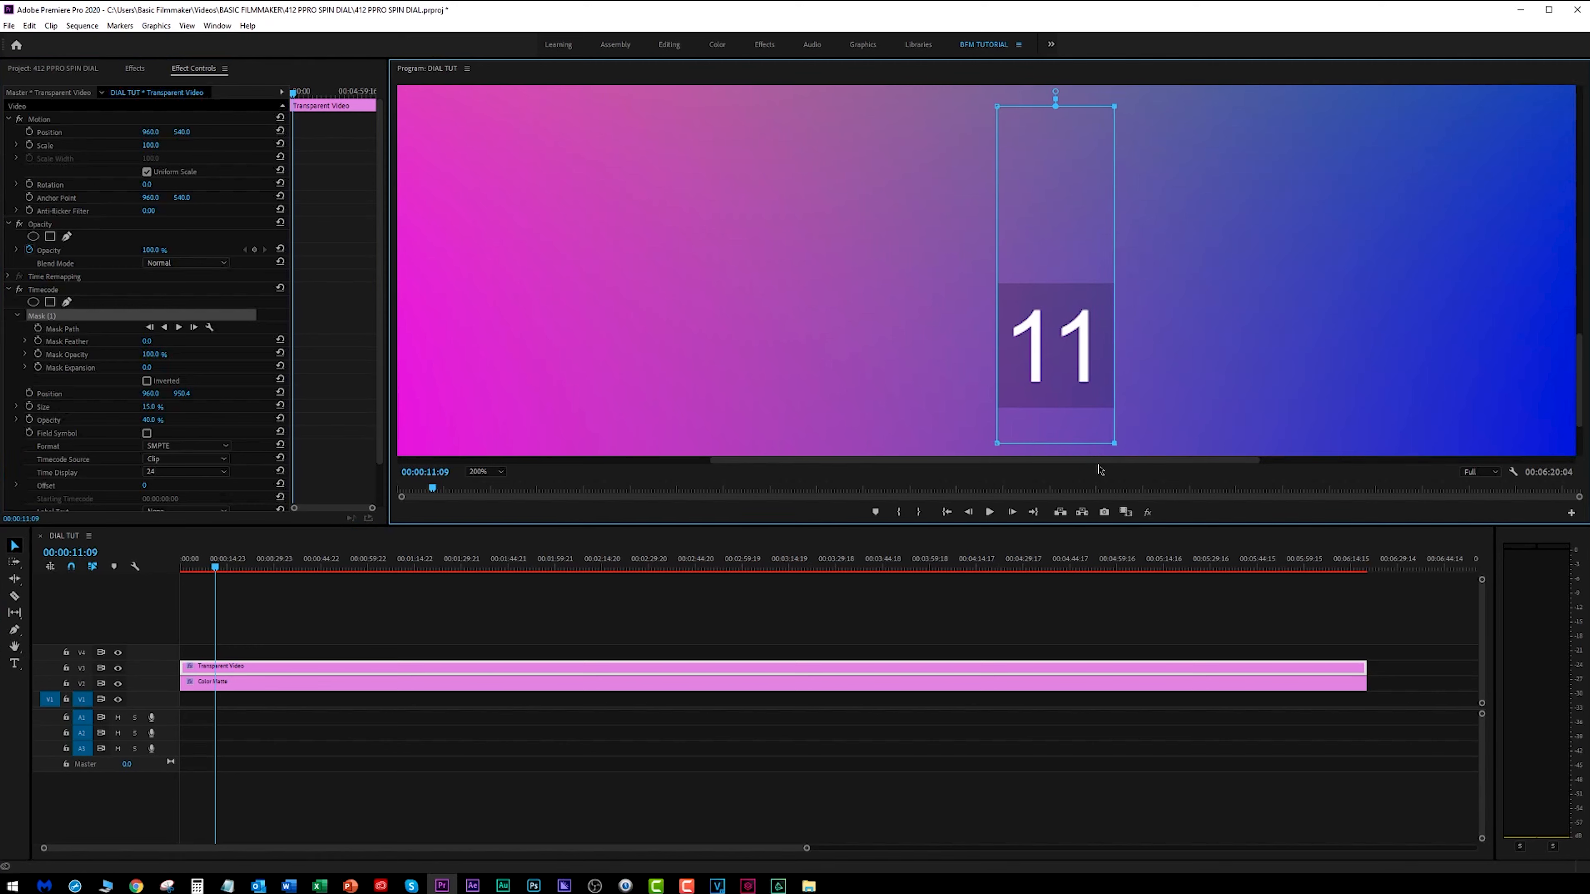
left_click(236, 611)
left_click_drag(239, 566, 137, 582)
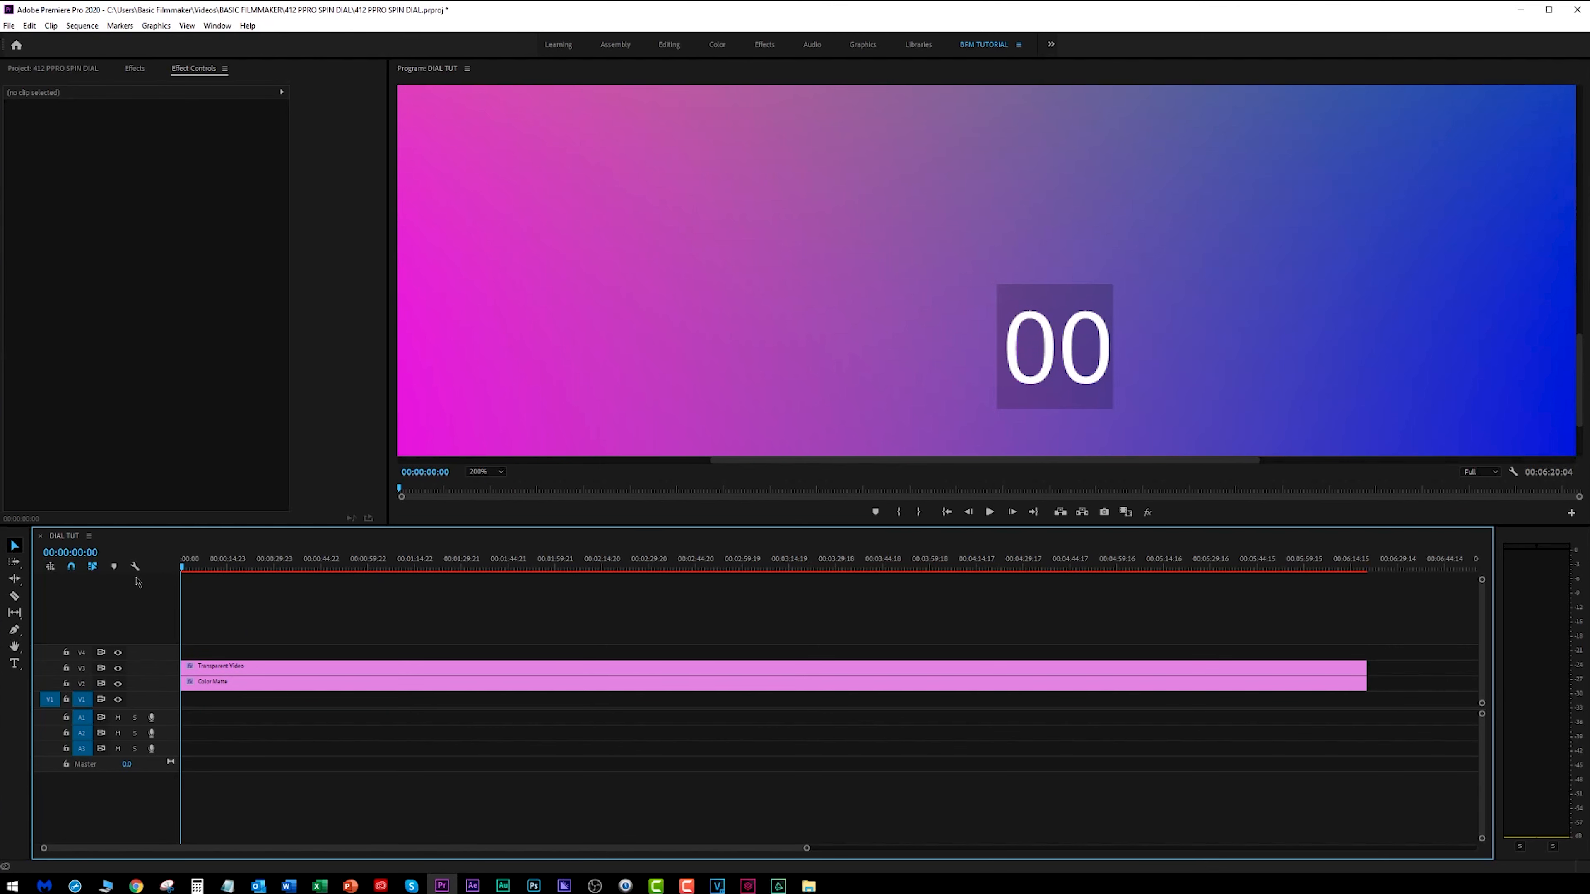
Shorten the Transparent Video and Color Matte clips together so both end at 00:00:16:09
left_click_drag(202, 567, 231, 569)
left_click_drag(1425, 652, 1295, 753)
left_click_drag(1369, 667, 232, 656)
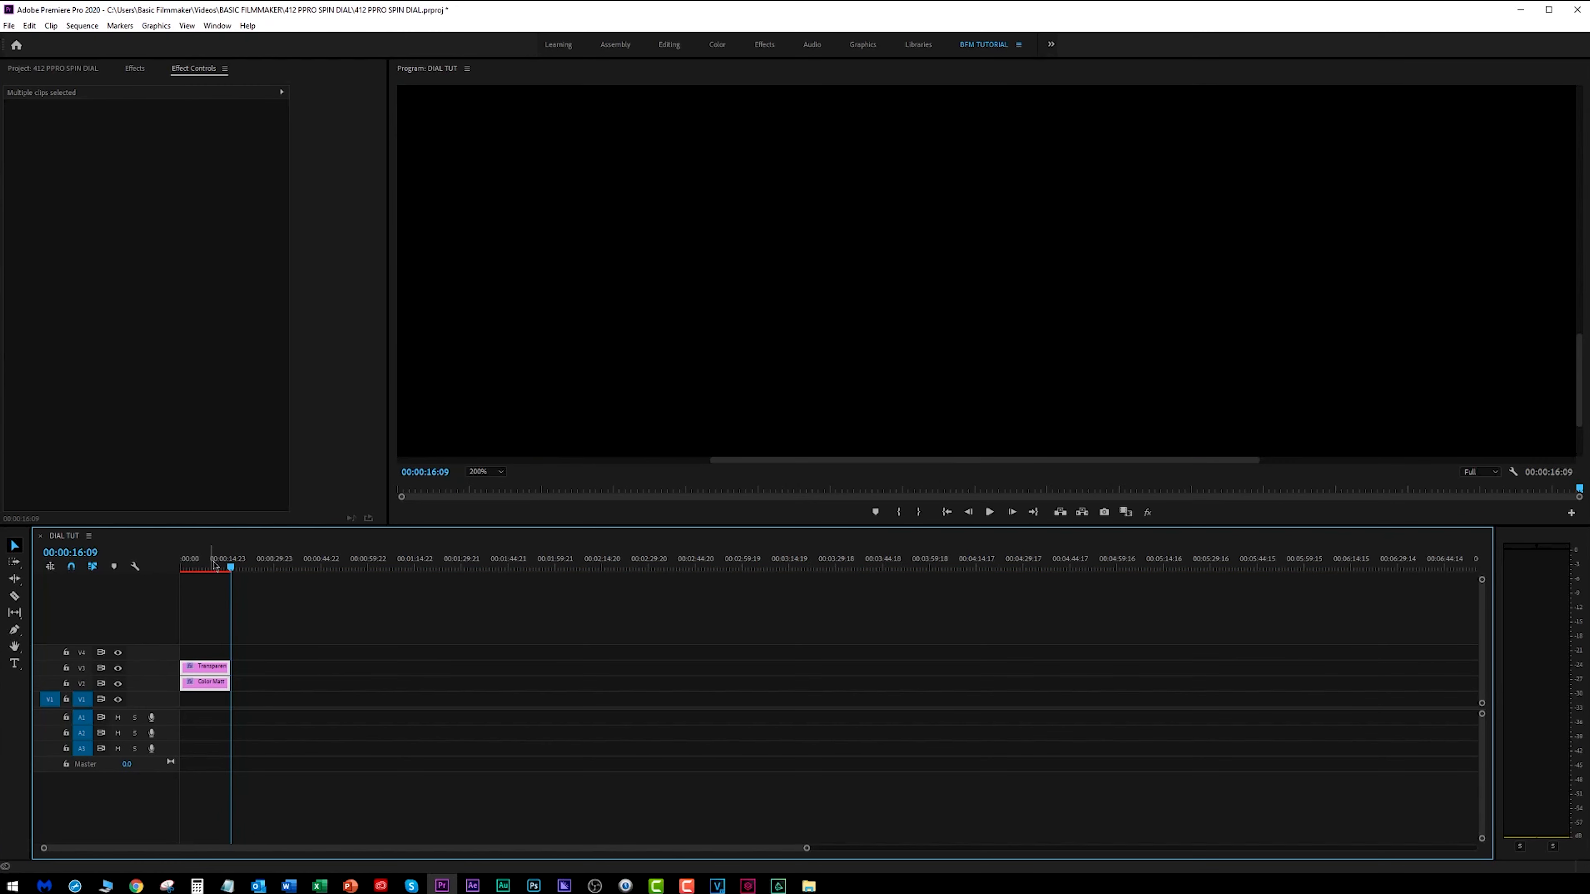
left_click_drag(213, 566, 206, 569)
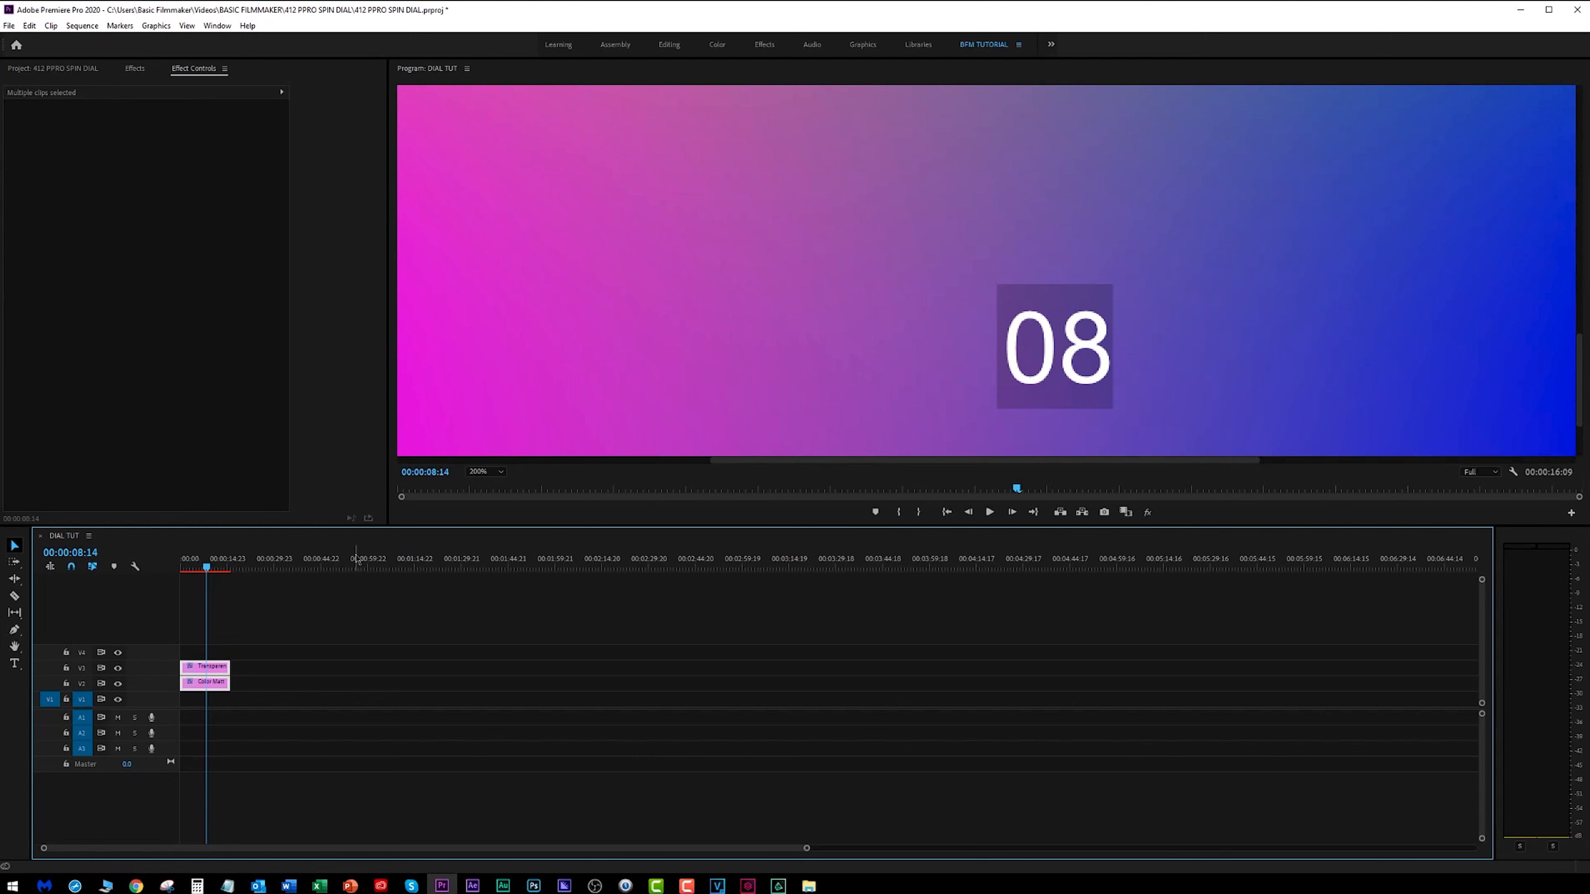
key("backslash")
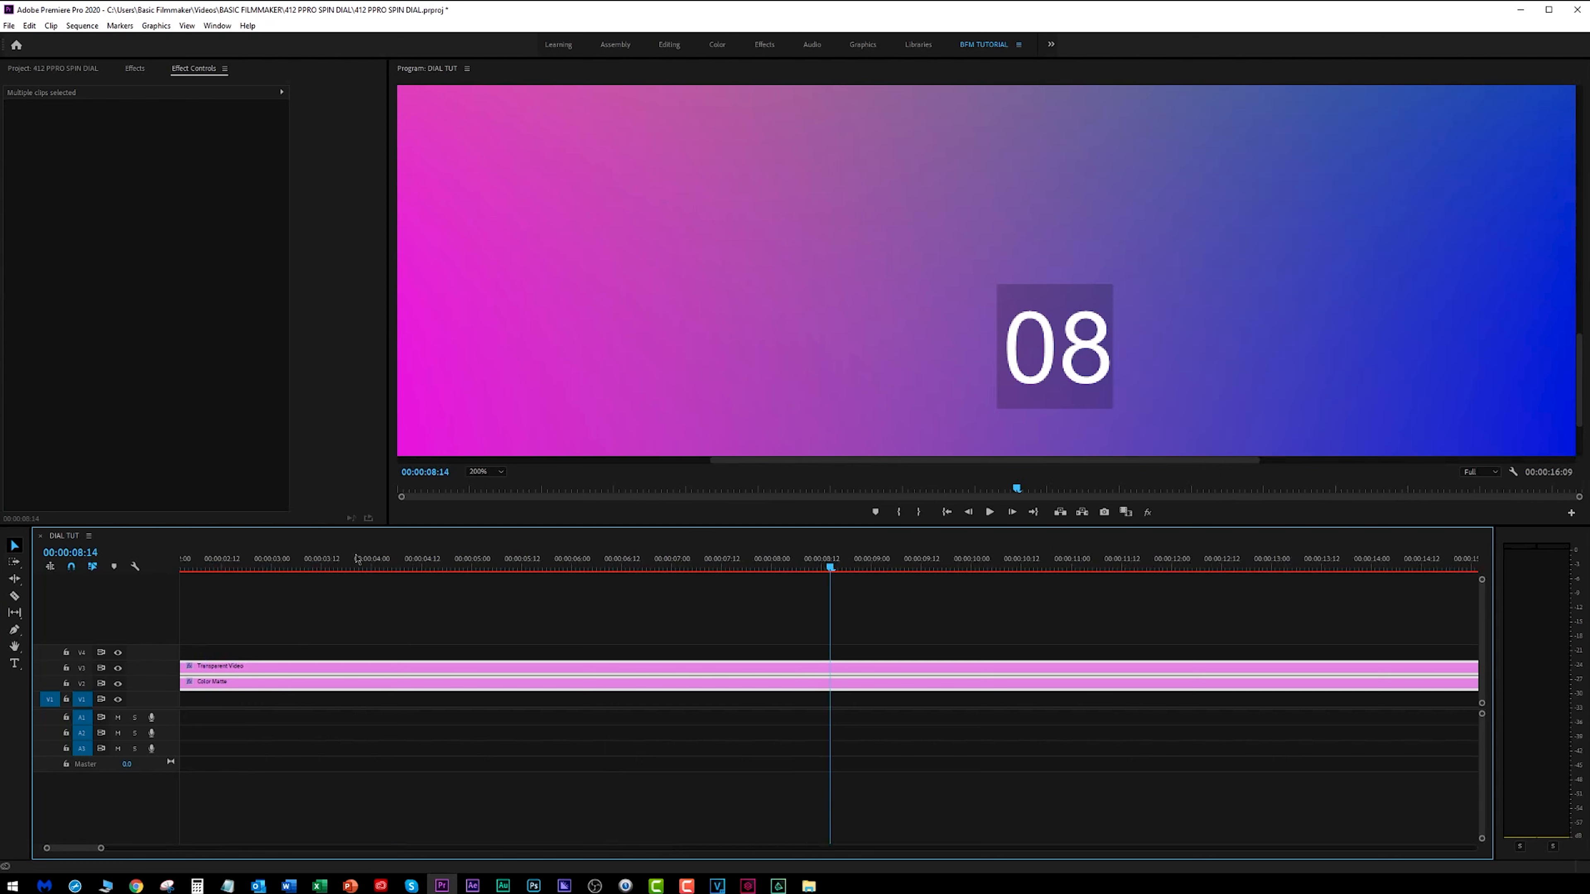
key("minus")
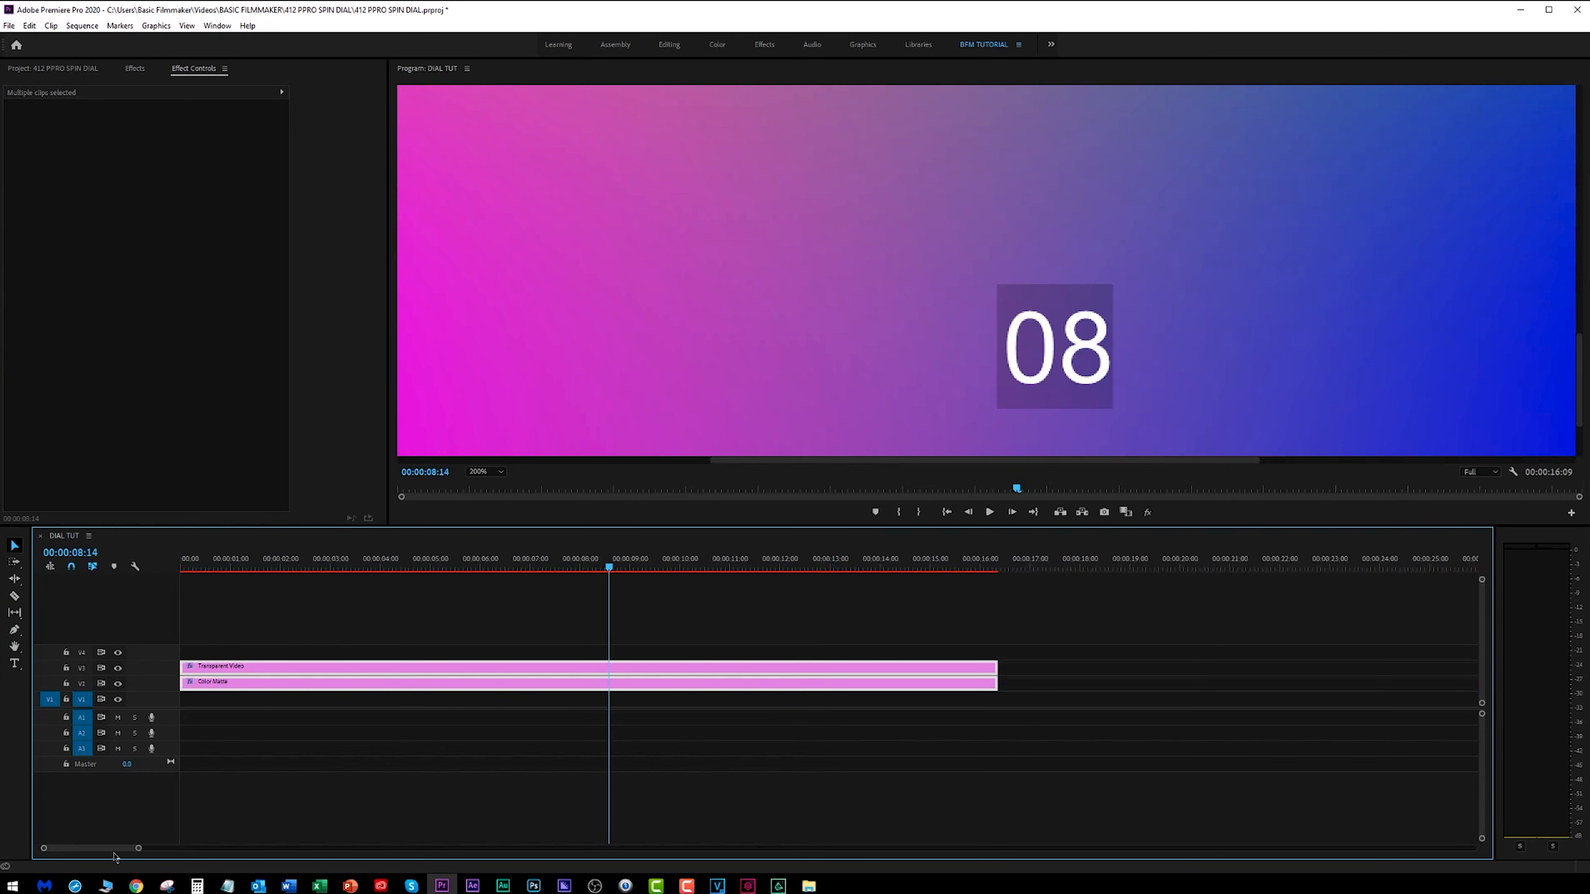
Try starting both clips at 00:00:06:04 to check where the seconds counter begins, undo the move, and return to the sequence start
left_click(280, 566)
key("Home")
left_click_drag(162, 563, 488, 616)
left_click_drag(368, 620, 704, 693)
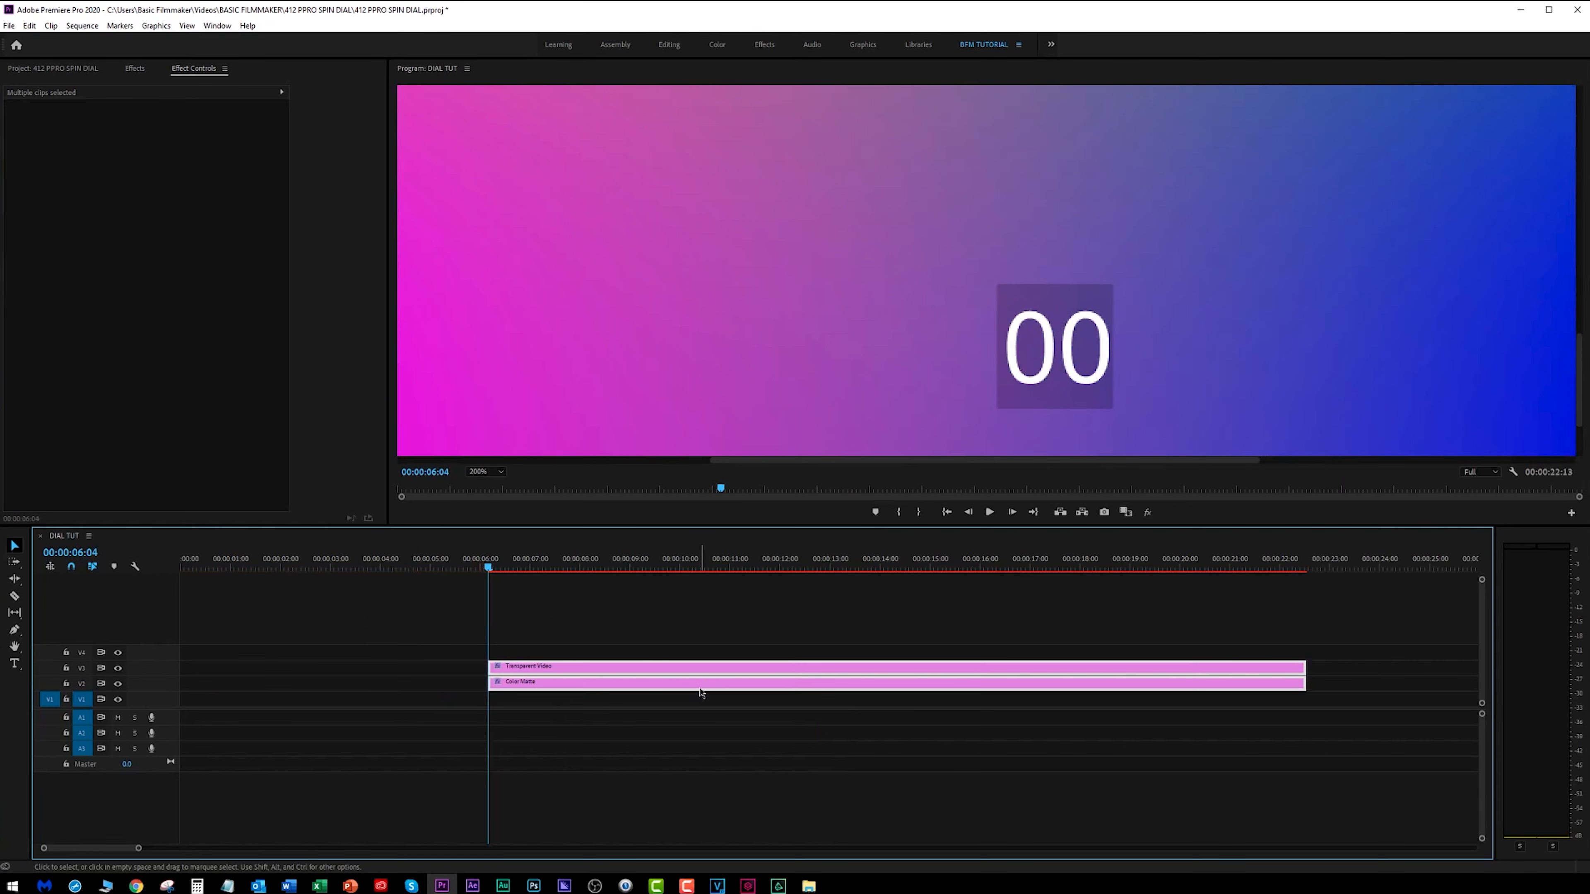
mouse_move(496, 567)
left_mouse_down()
mouse_move(756, 575)
mouse_move(516, 573)
mouse_move(491, 589)
left_mouse_up()
left_click(532, 651)
left_click(534, 669)
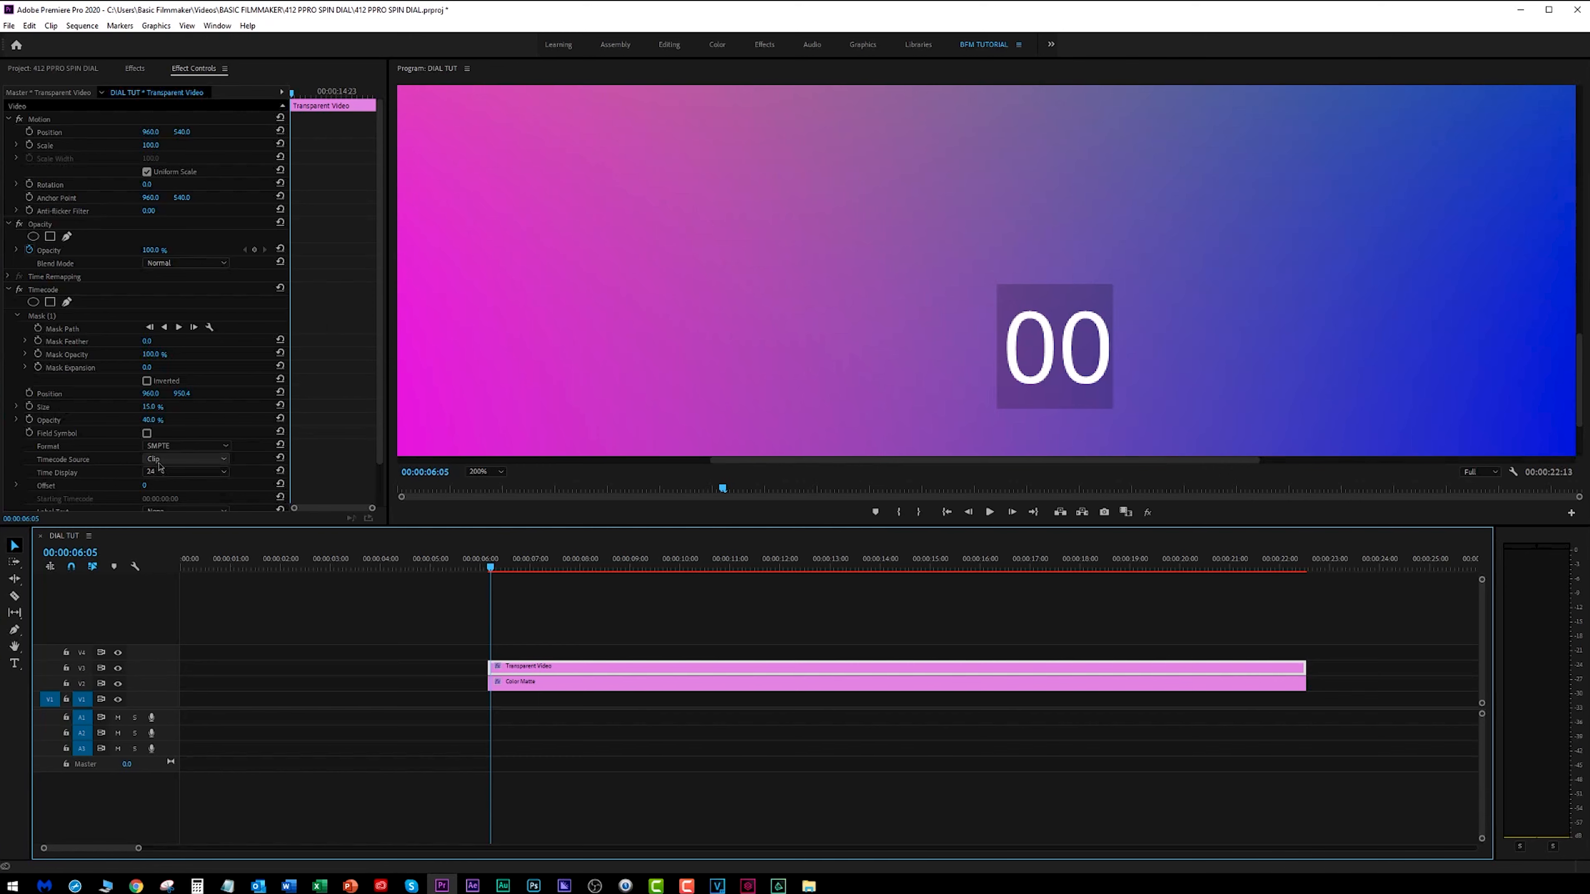
left_click_drag(491, 569, 488, 570)
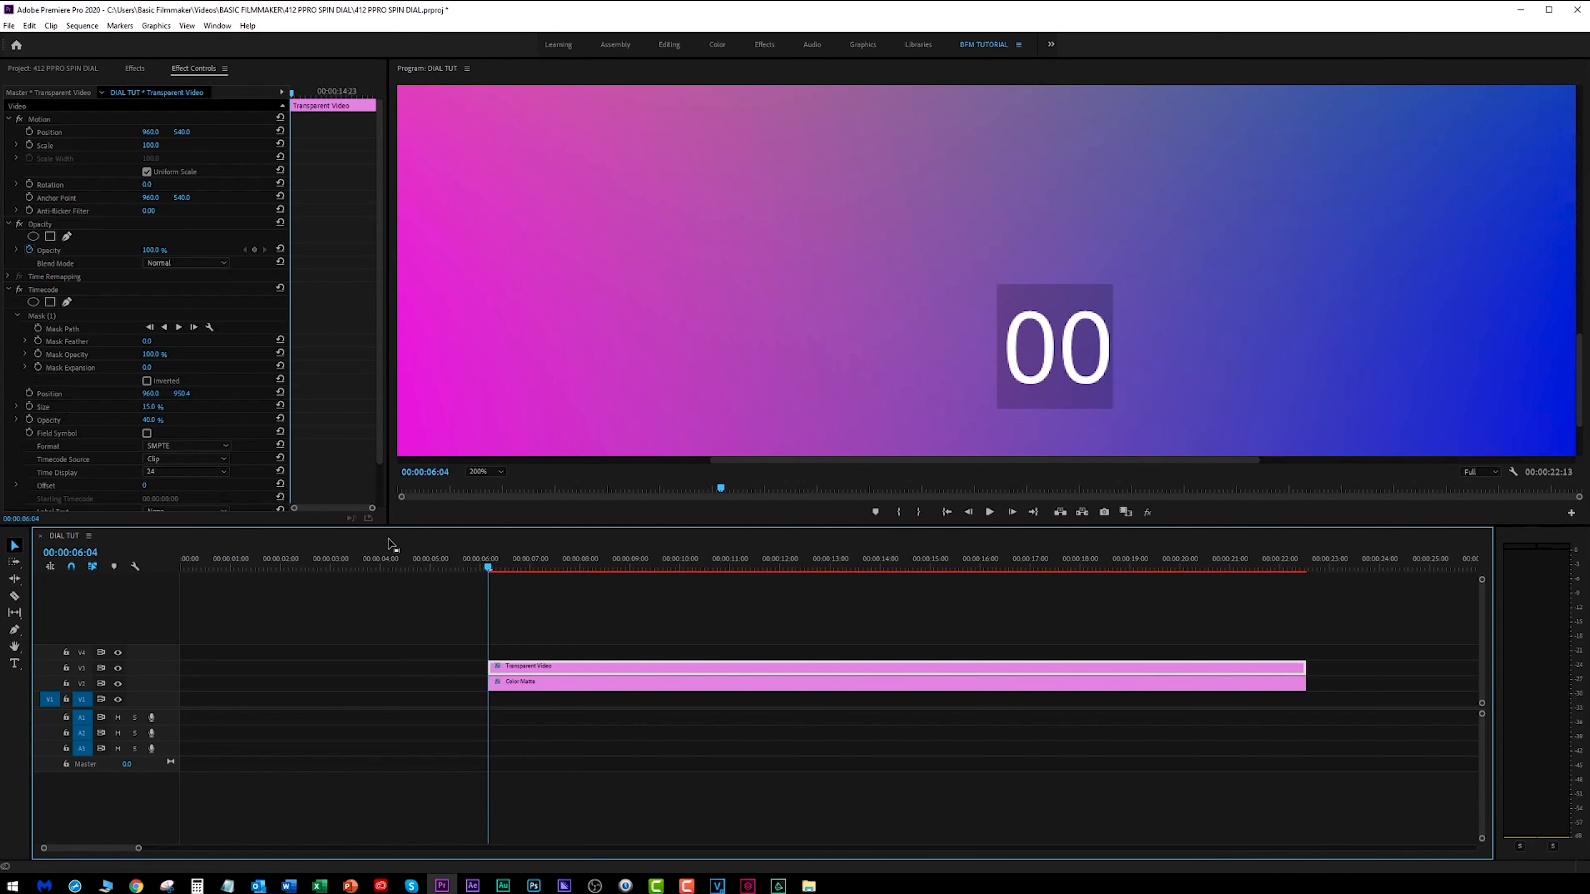
key("ctrl+z")
left_click_drag(433, 563, 168, 573)
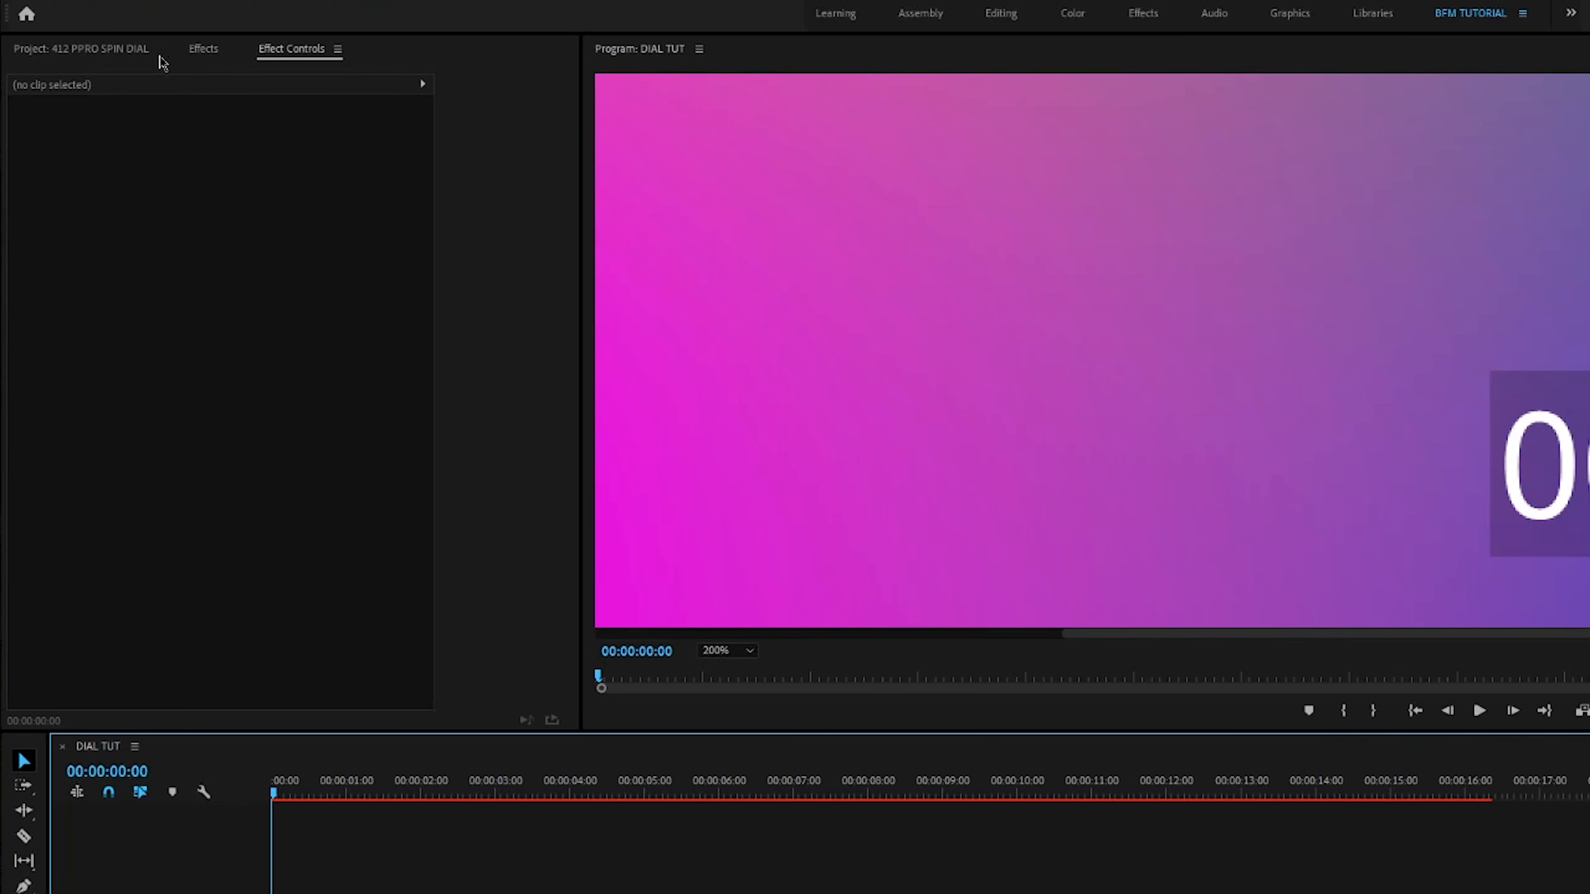
Delete the unused Black Video item from the project, keeping the color matte, sequence and transparent video
left_click(111, 60)
left_click(253, 404)
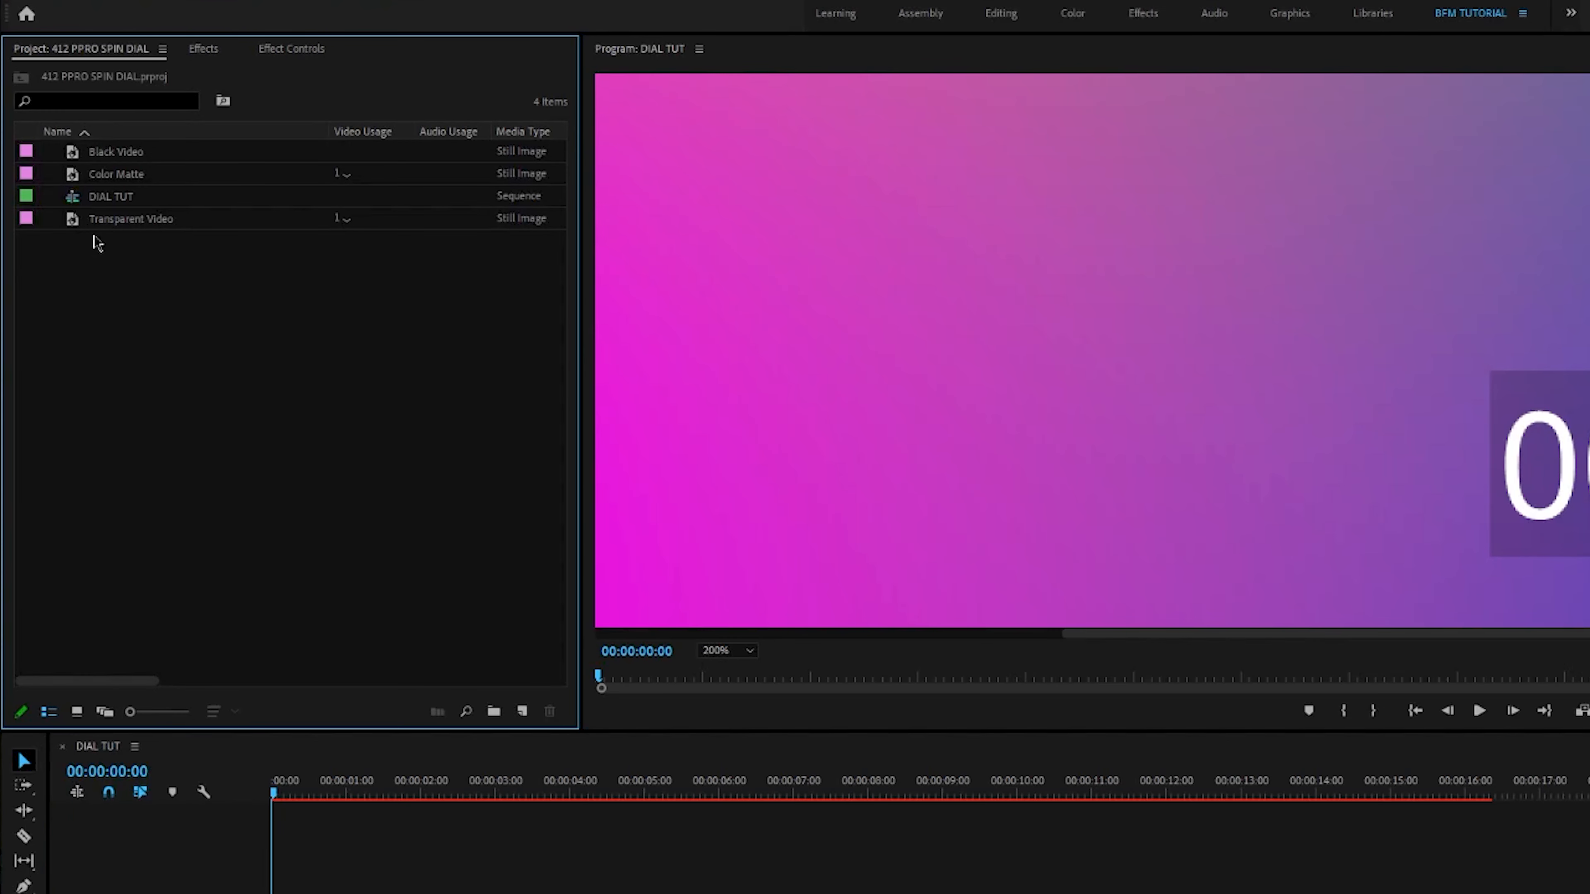
left_click(73, 200)
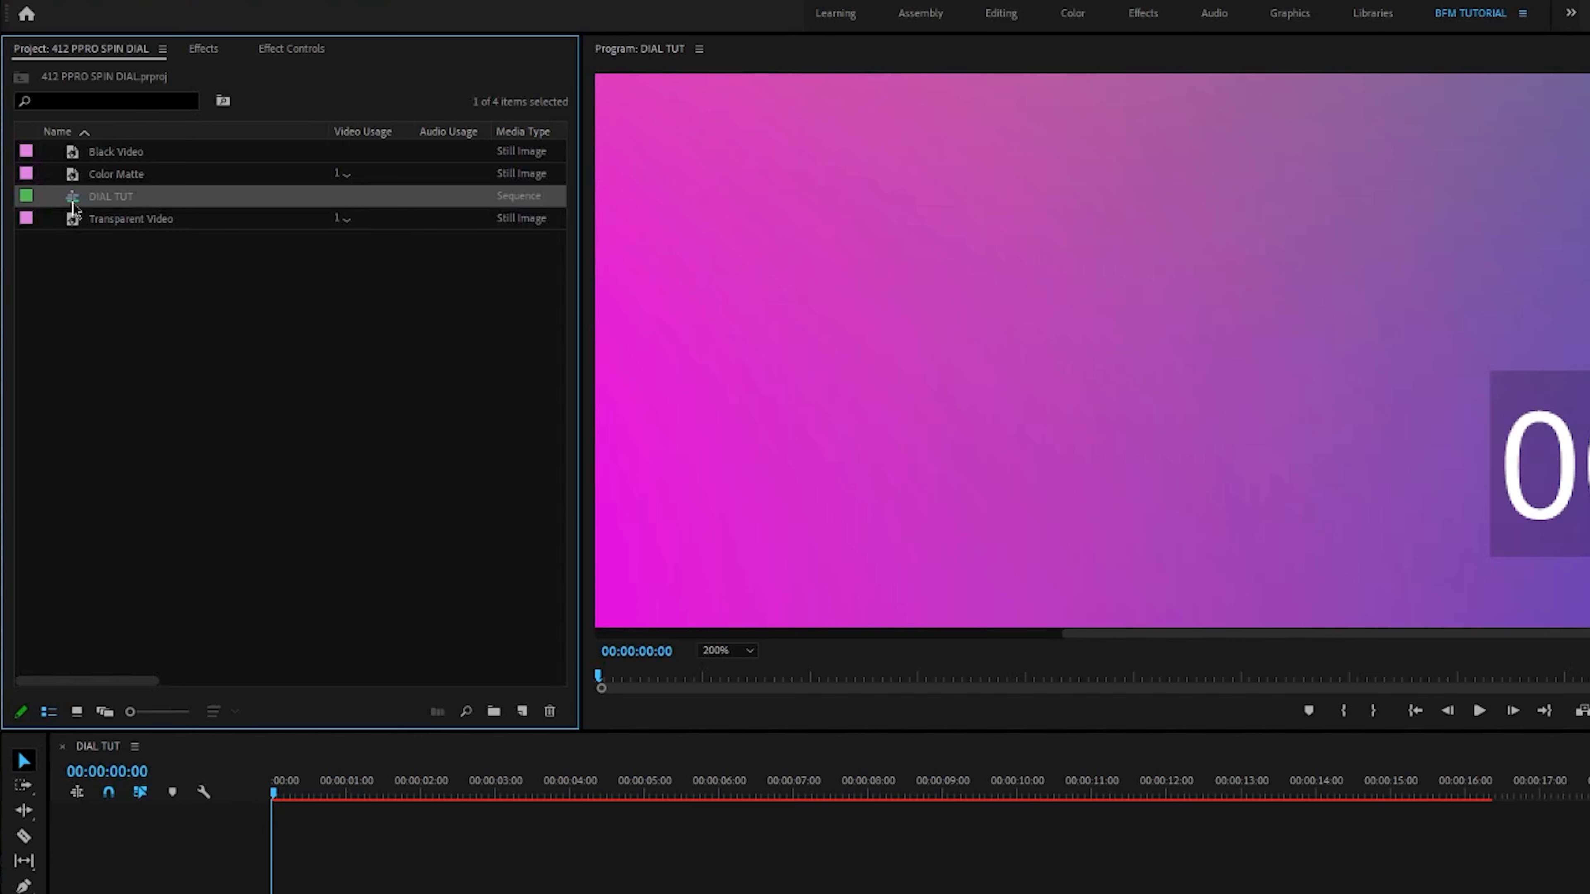
left_click(73, 175)
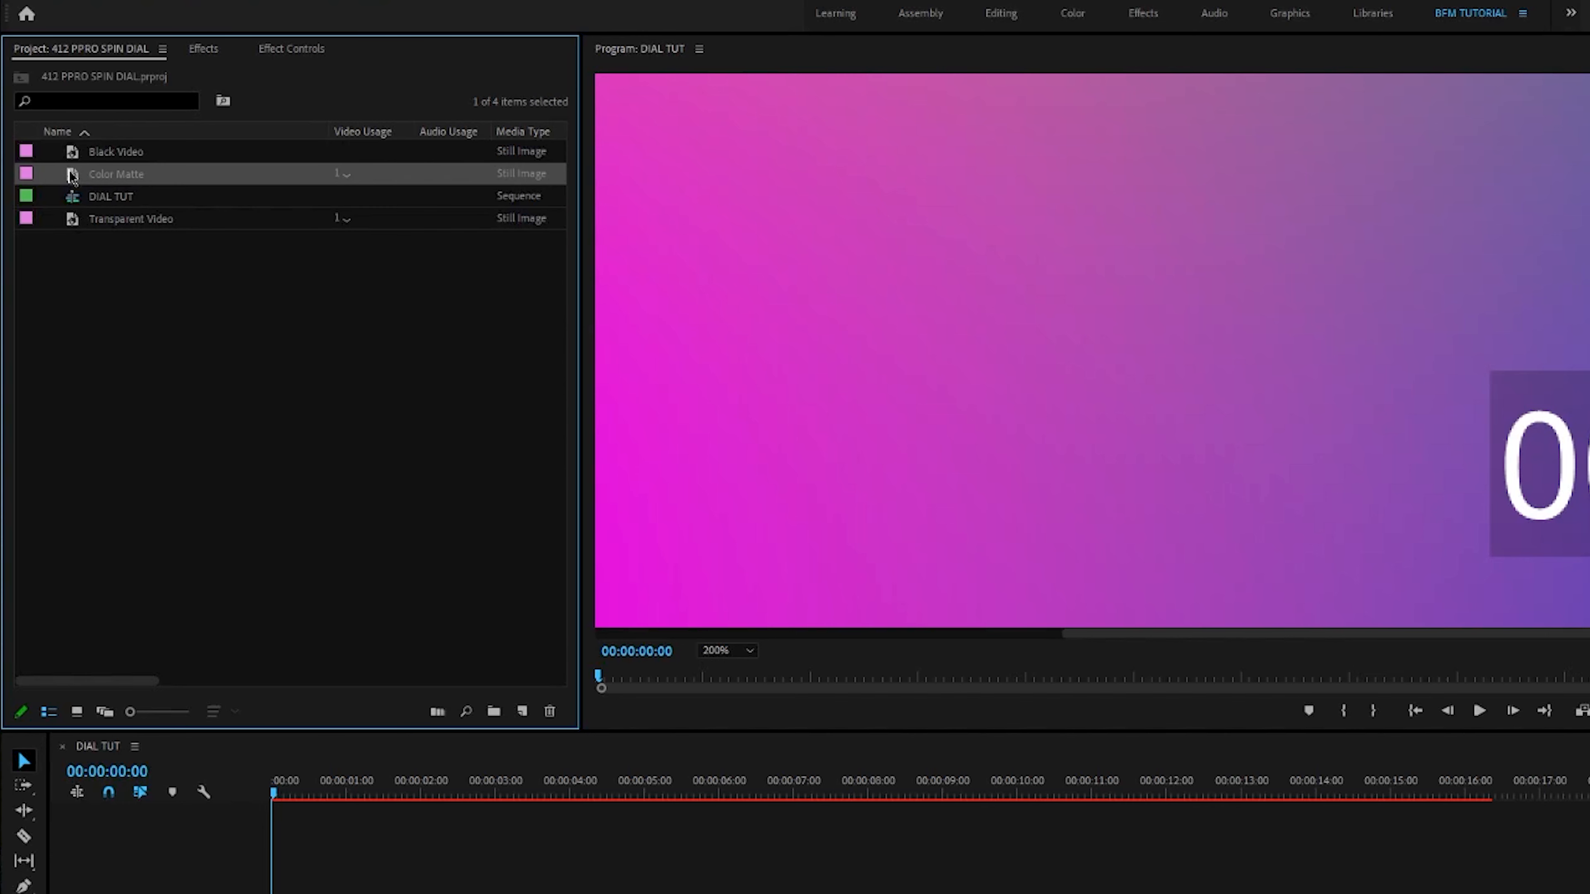
left_click(71, 158)
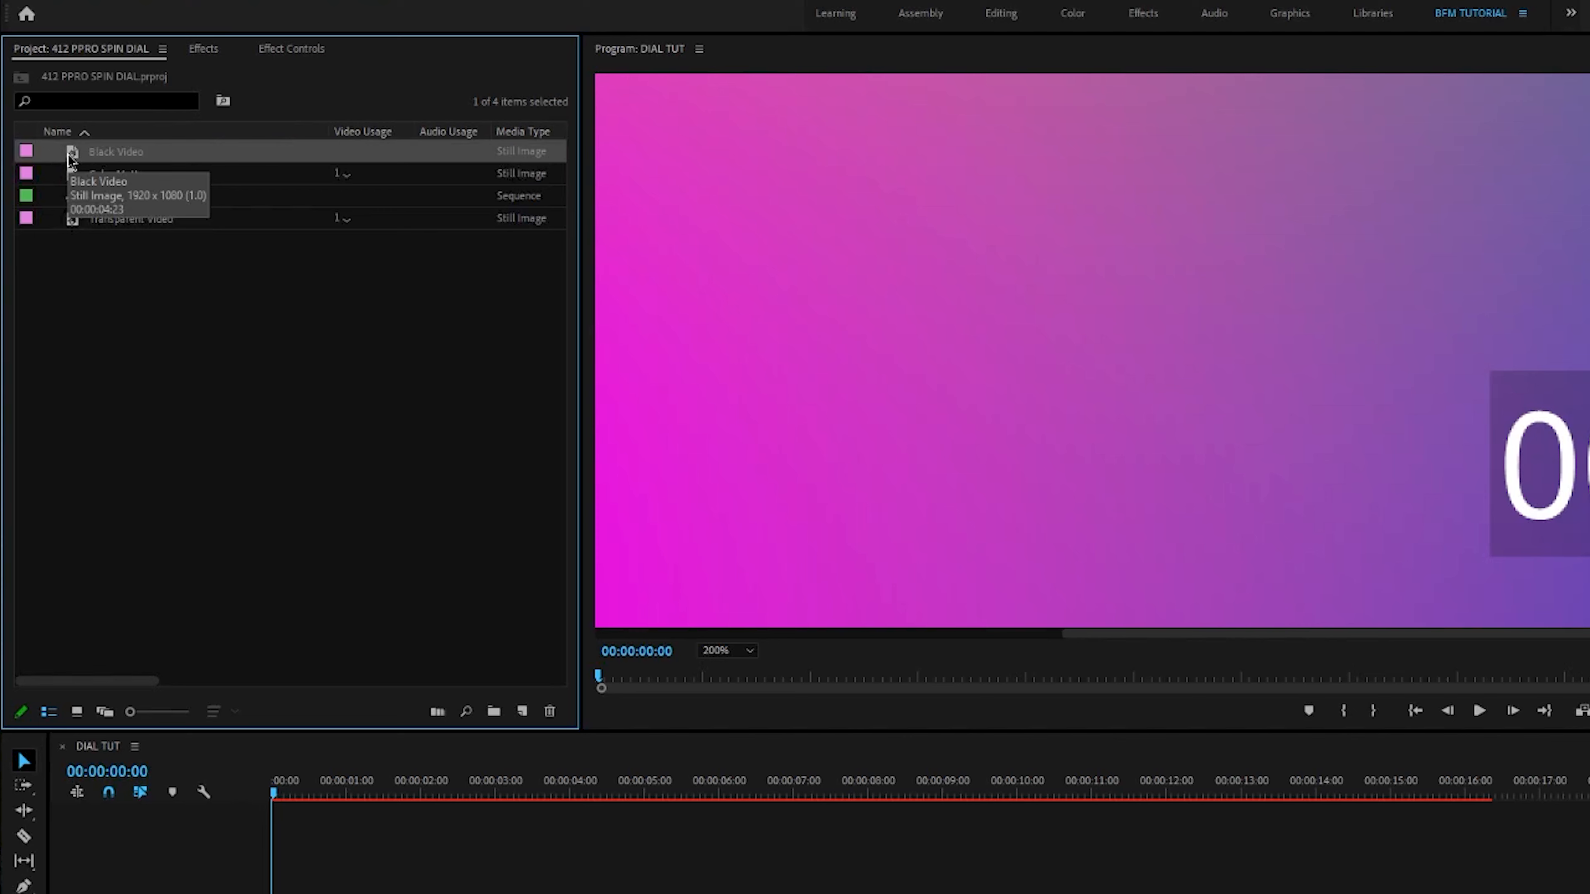
key("Delete")
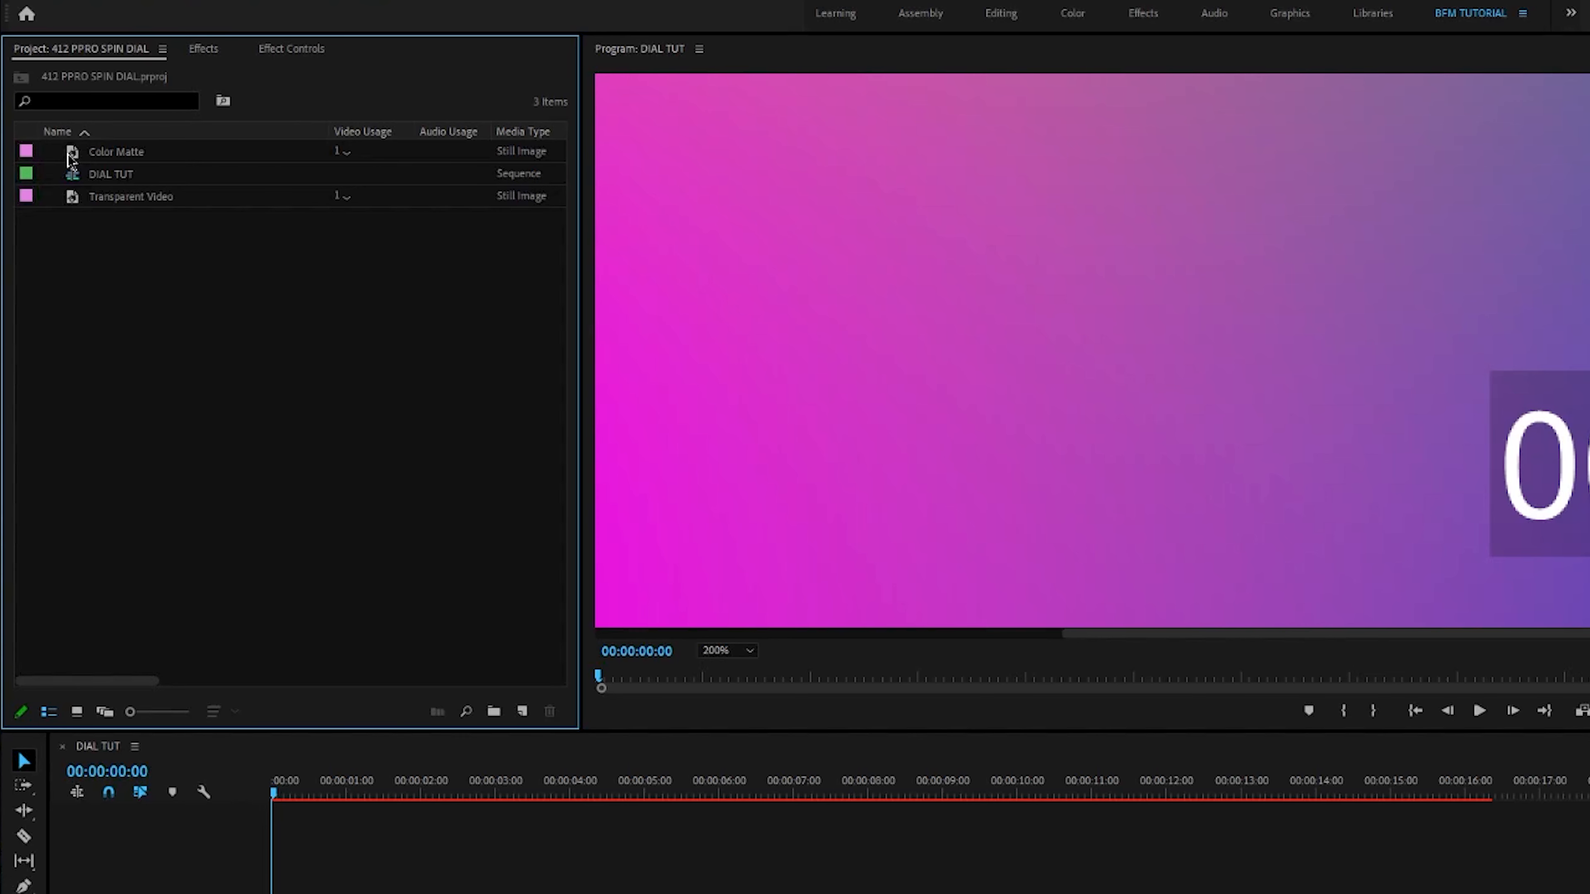
left_click(67, 152)
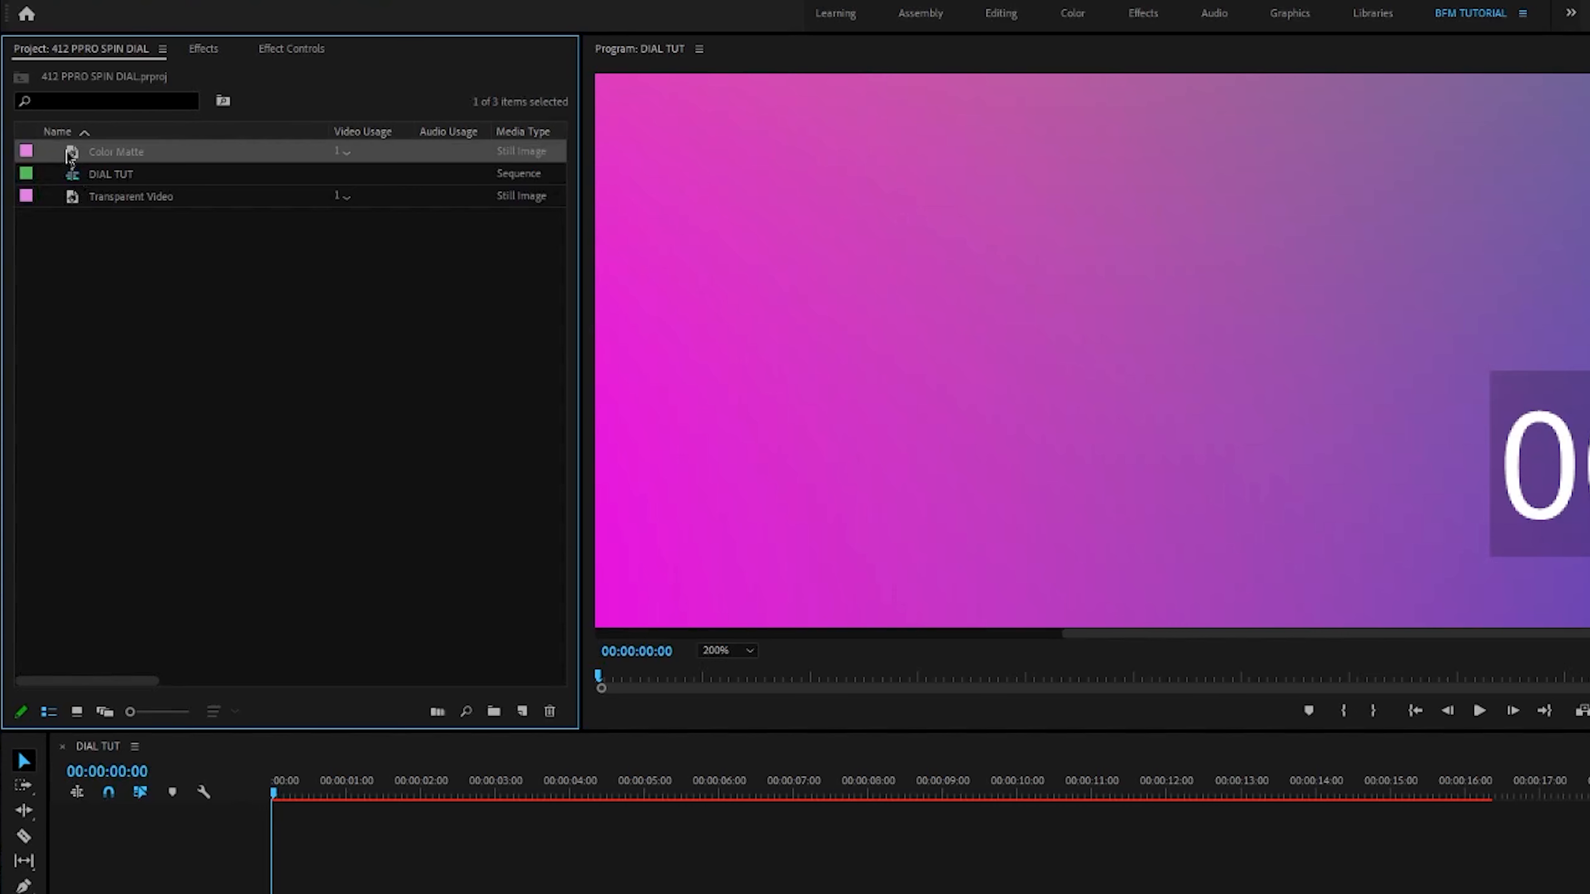
left_click(73, 206)
left_click(73, 181)
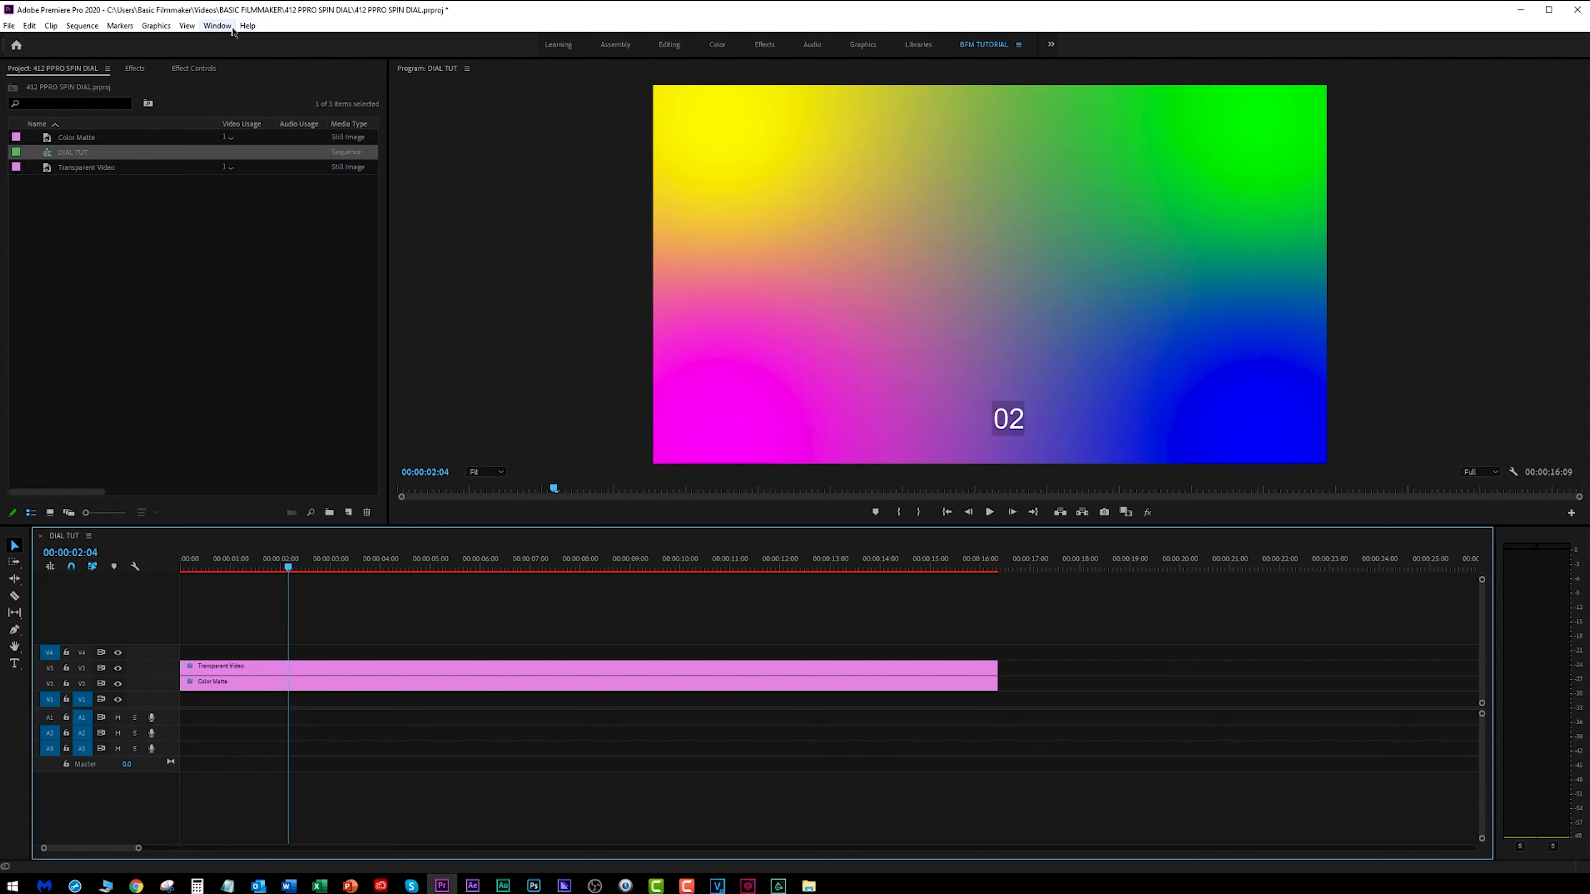
Add an ellipse shape graphic on track V4 at 00:00:02:04 and select it for editing
left_click(217, 26)
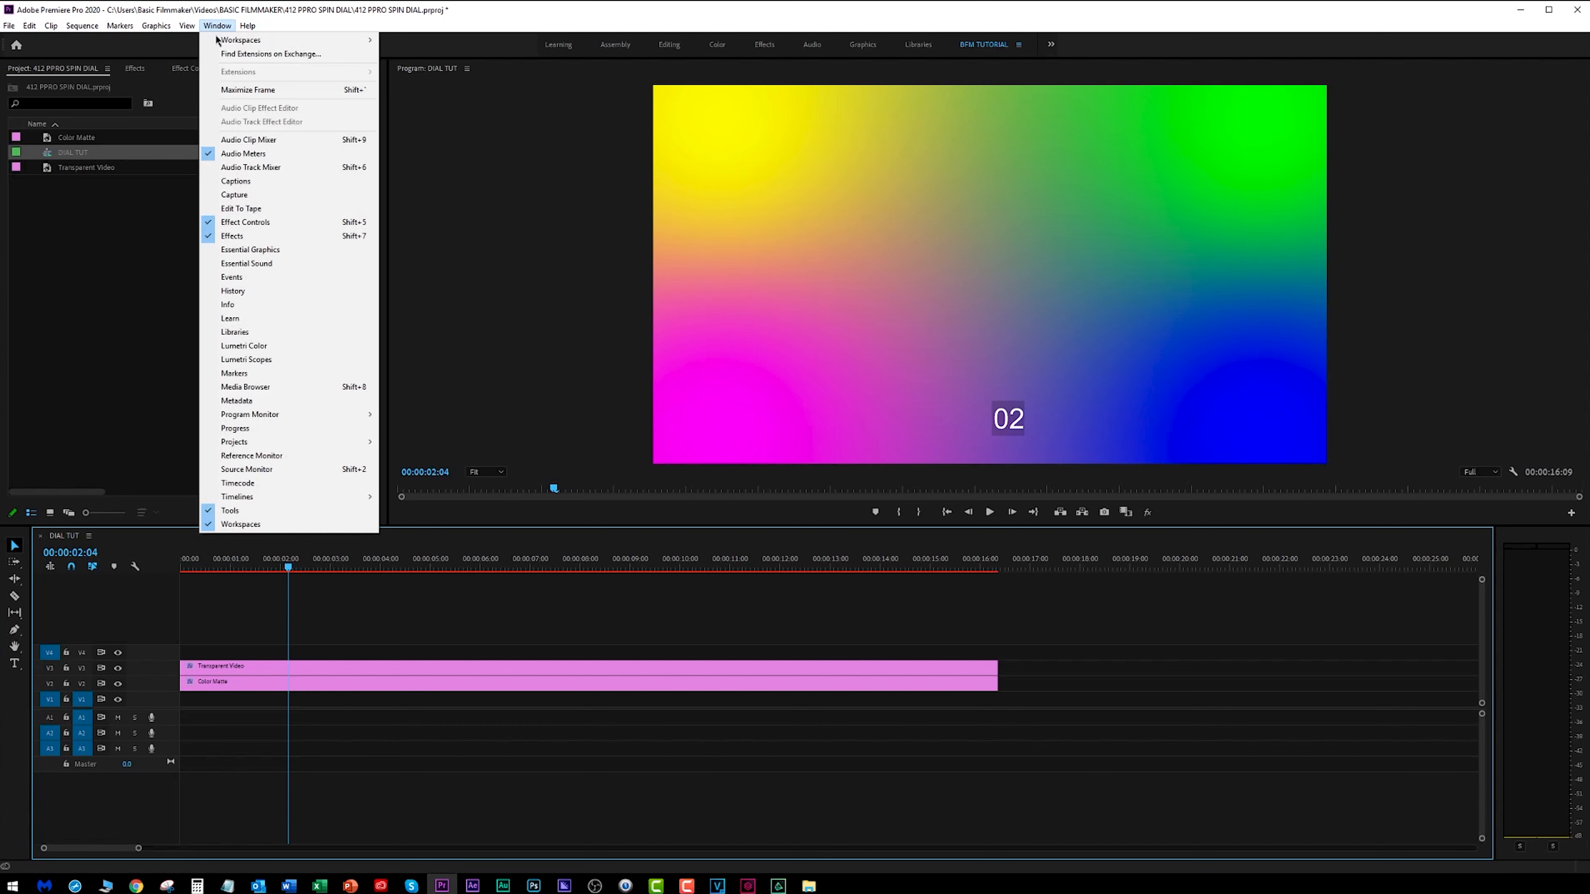
left_click(252, 250)
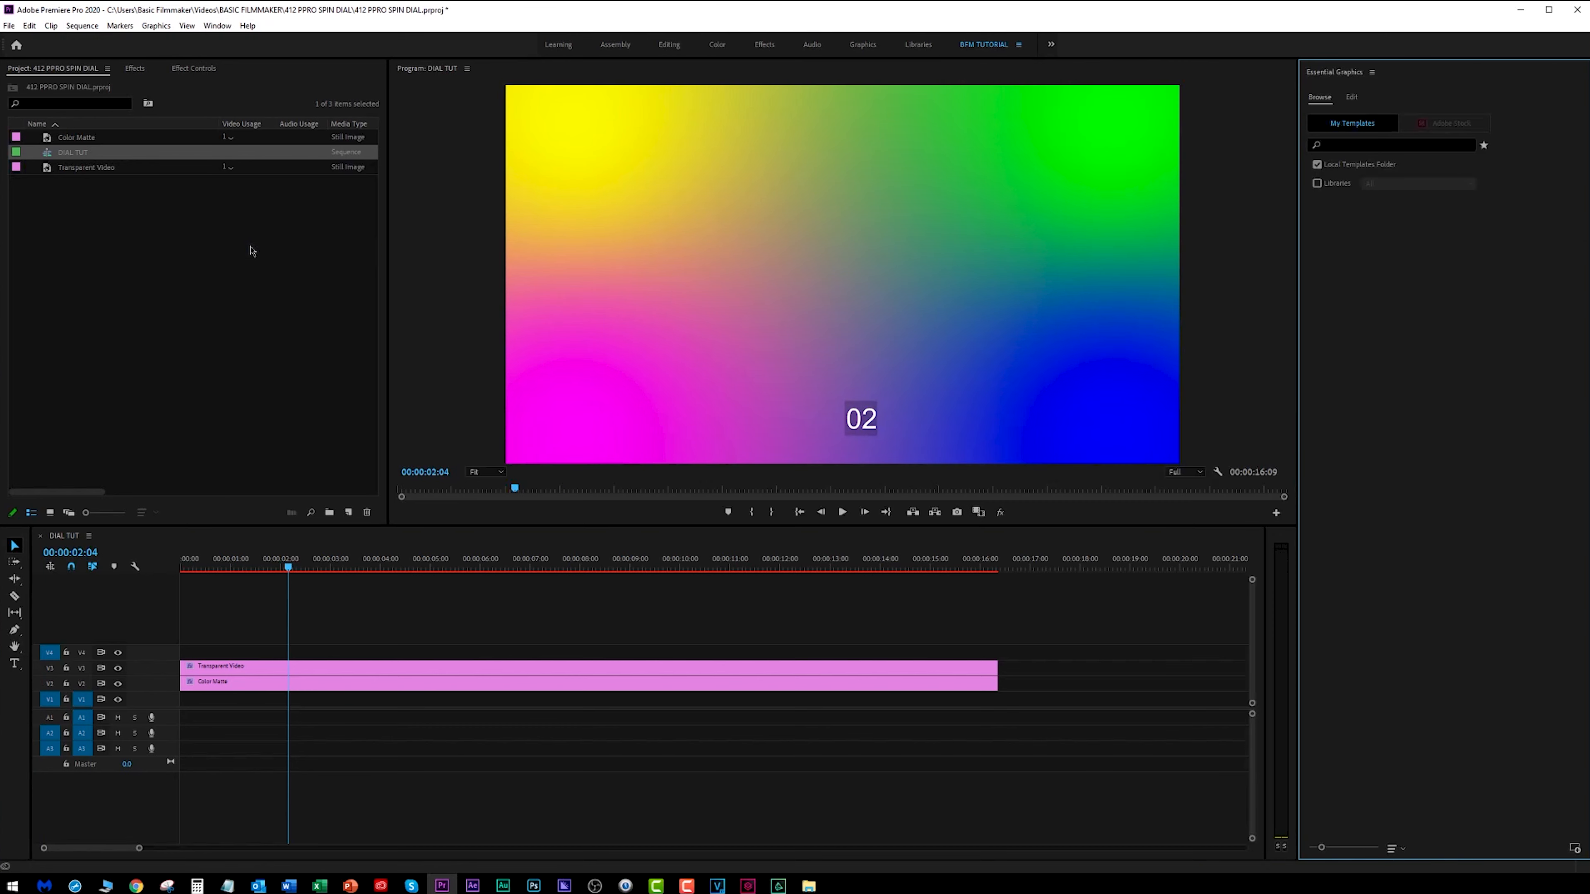
left_click(1352, 98)
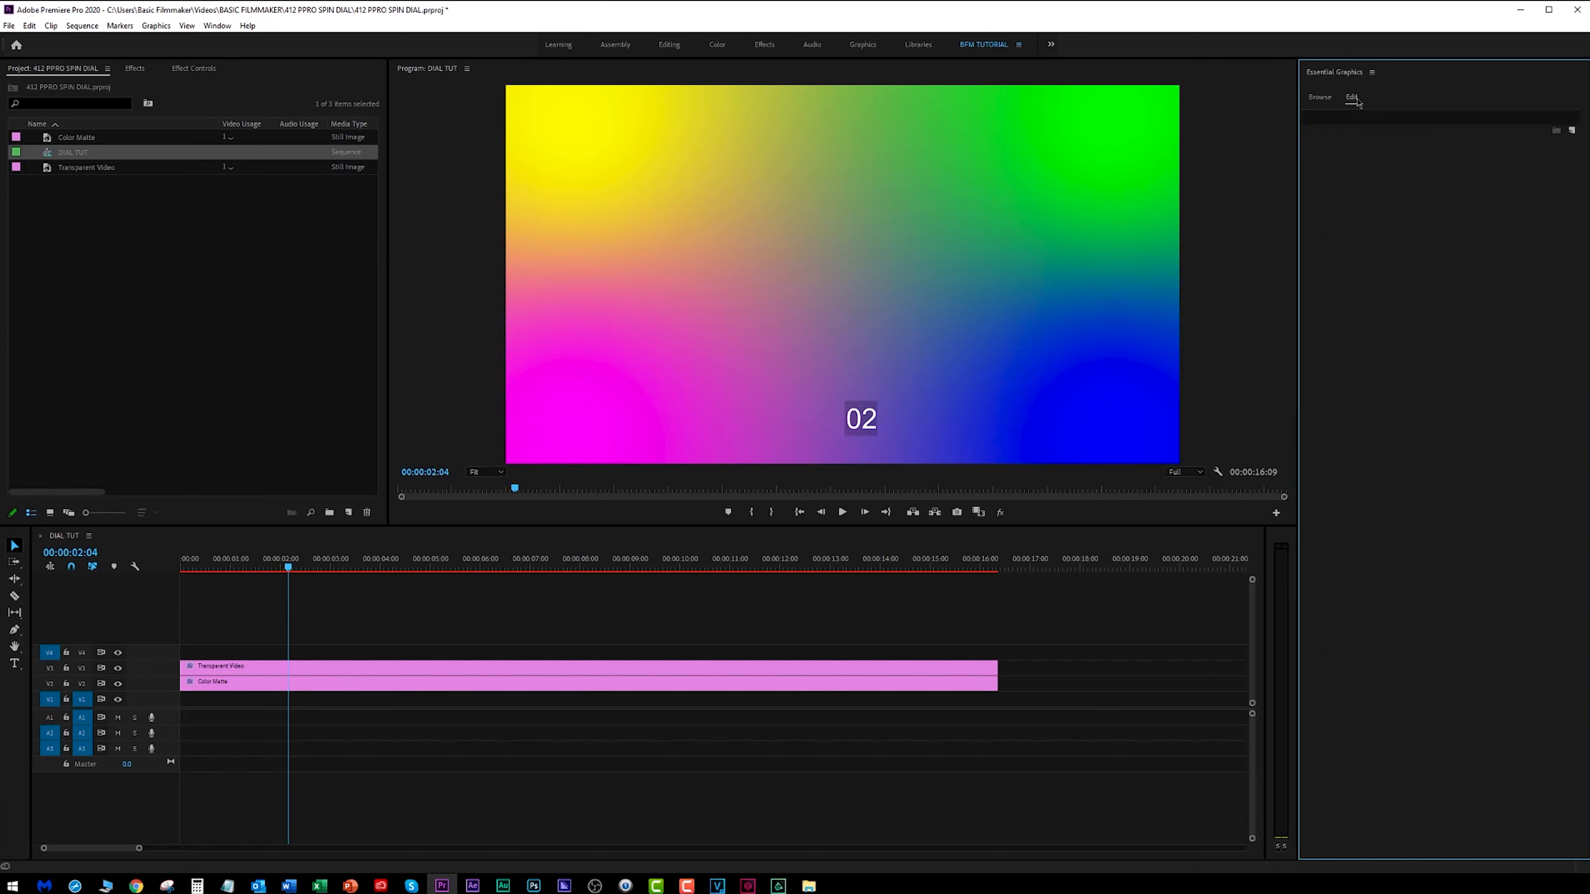
left_click(1571, 131)
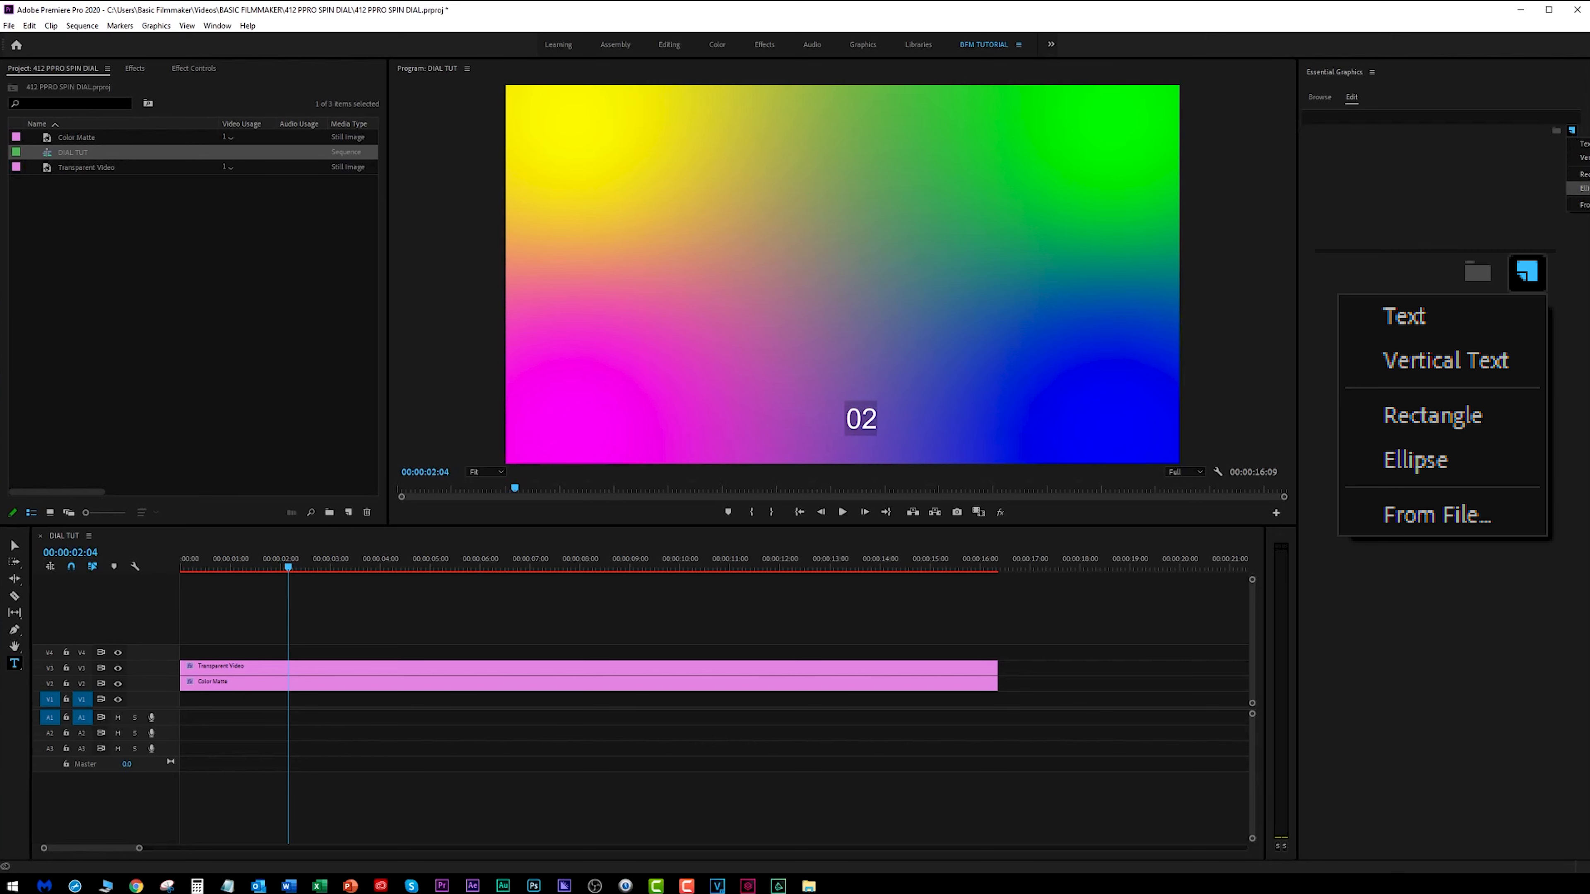
left_click(1580, 187)
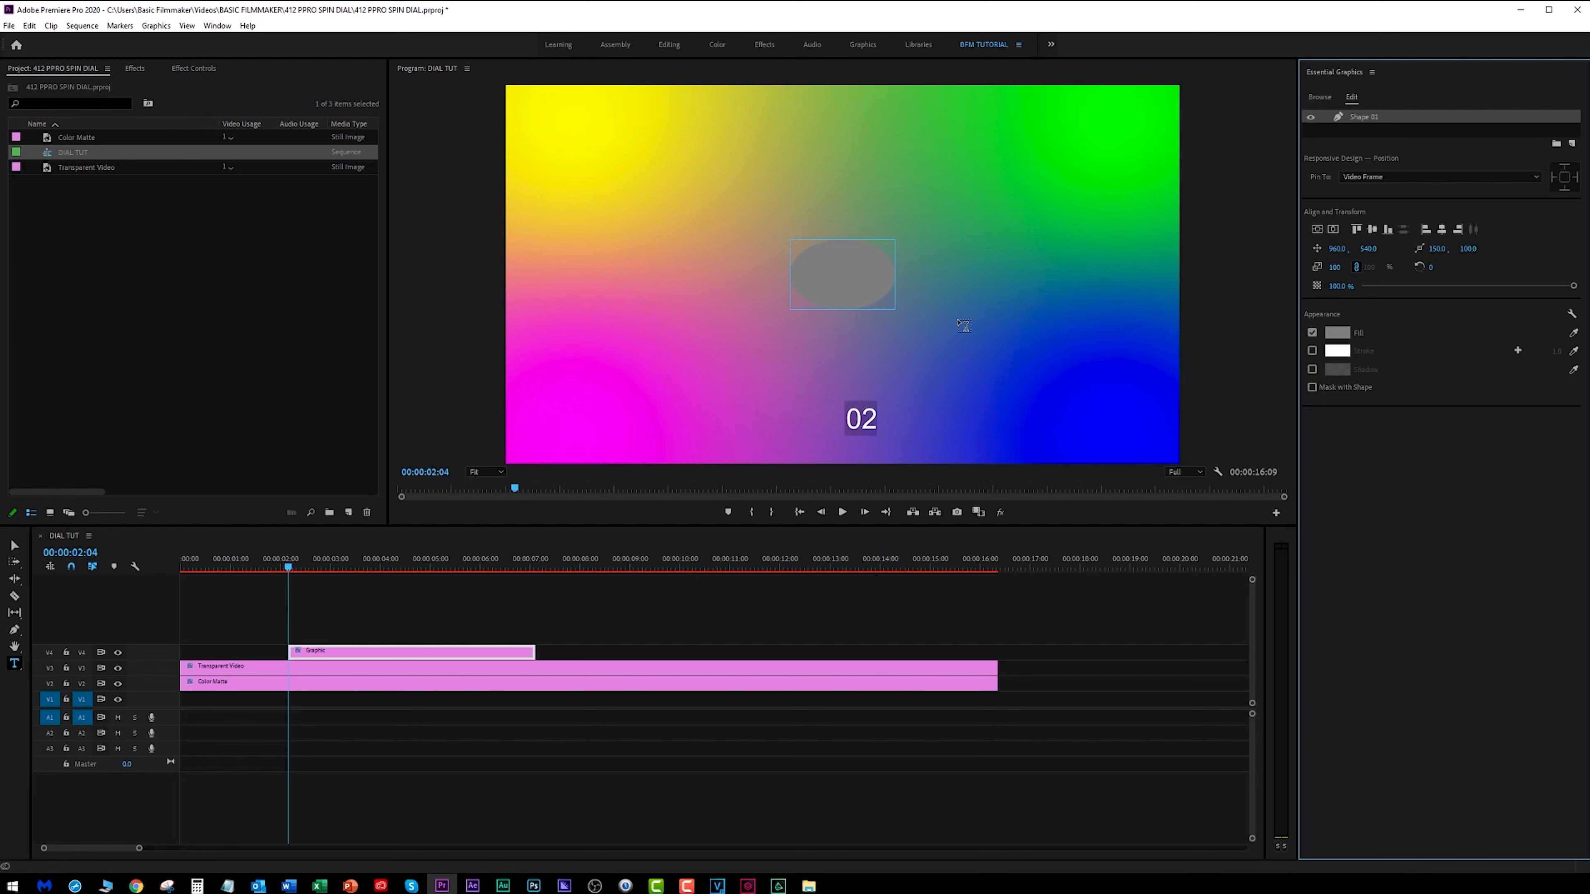
left_click(557, 653)
key("v")
left_click(812, 224)
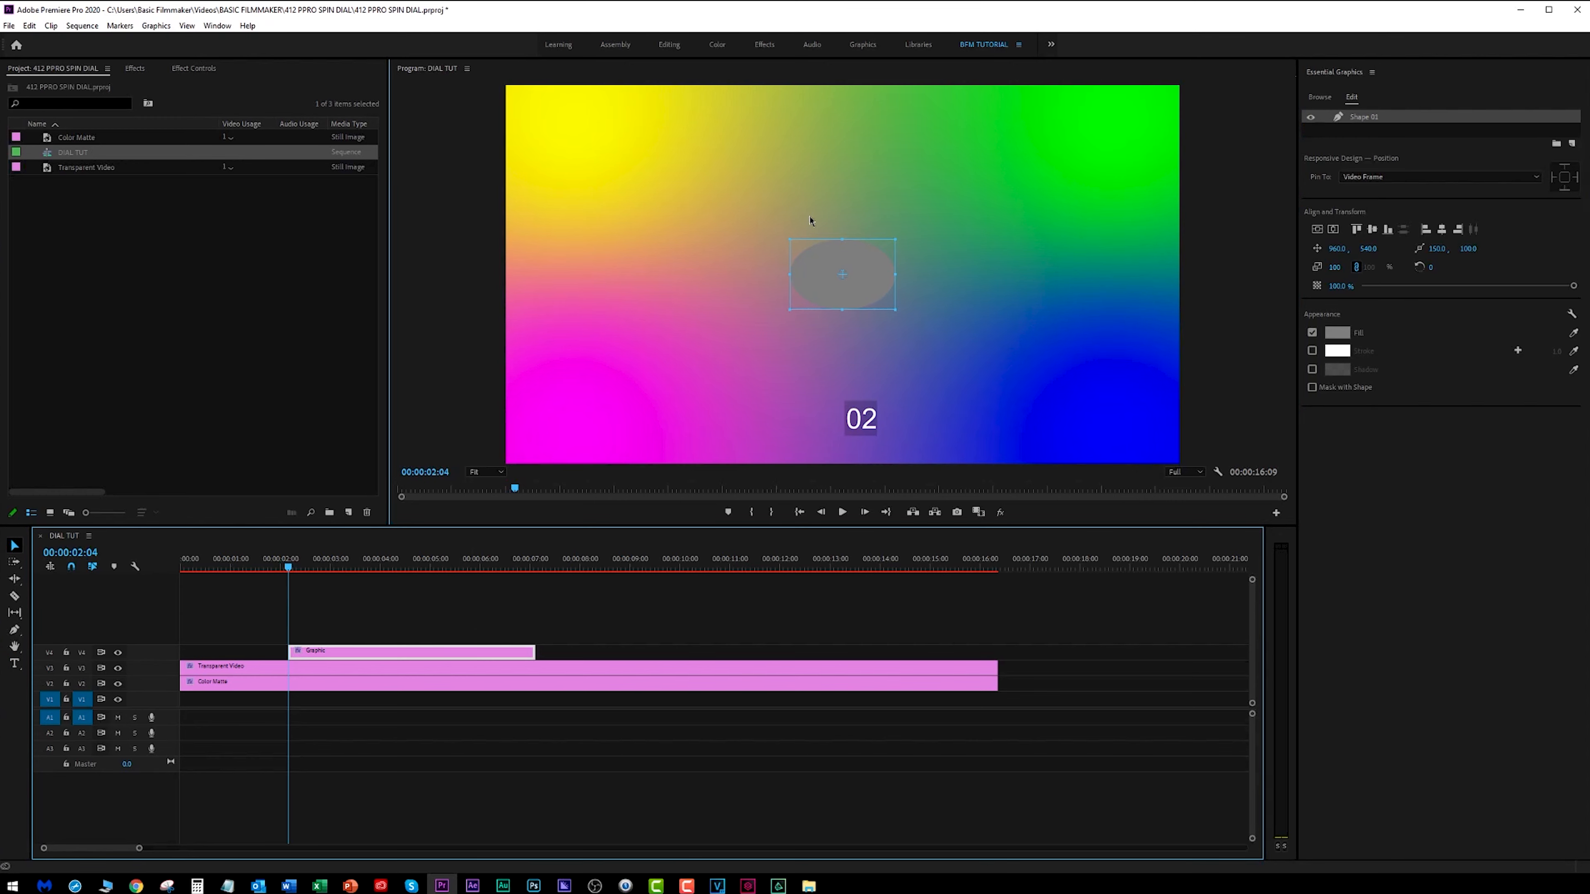
left_click(856, 280)
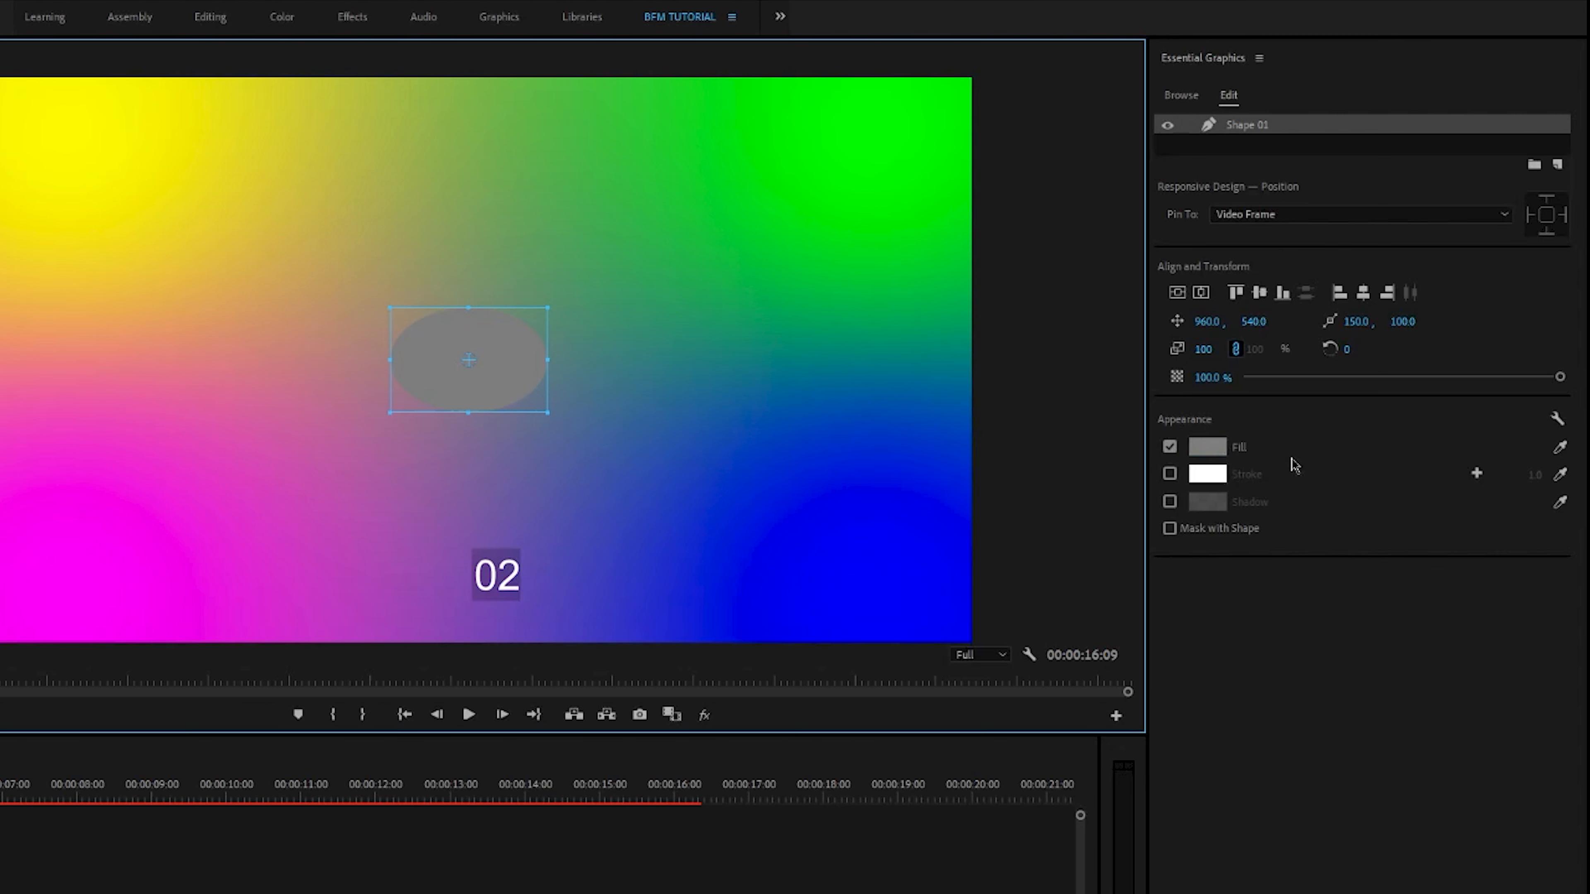
Set the ellipse's fill to solid black, 000000
left_click(1207, 446)
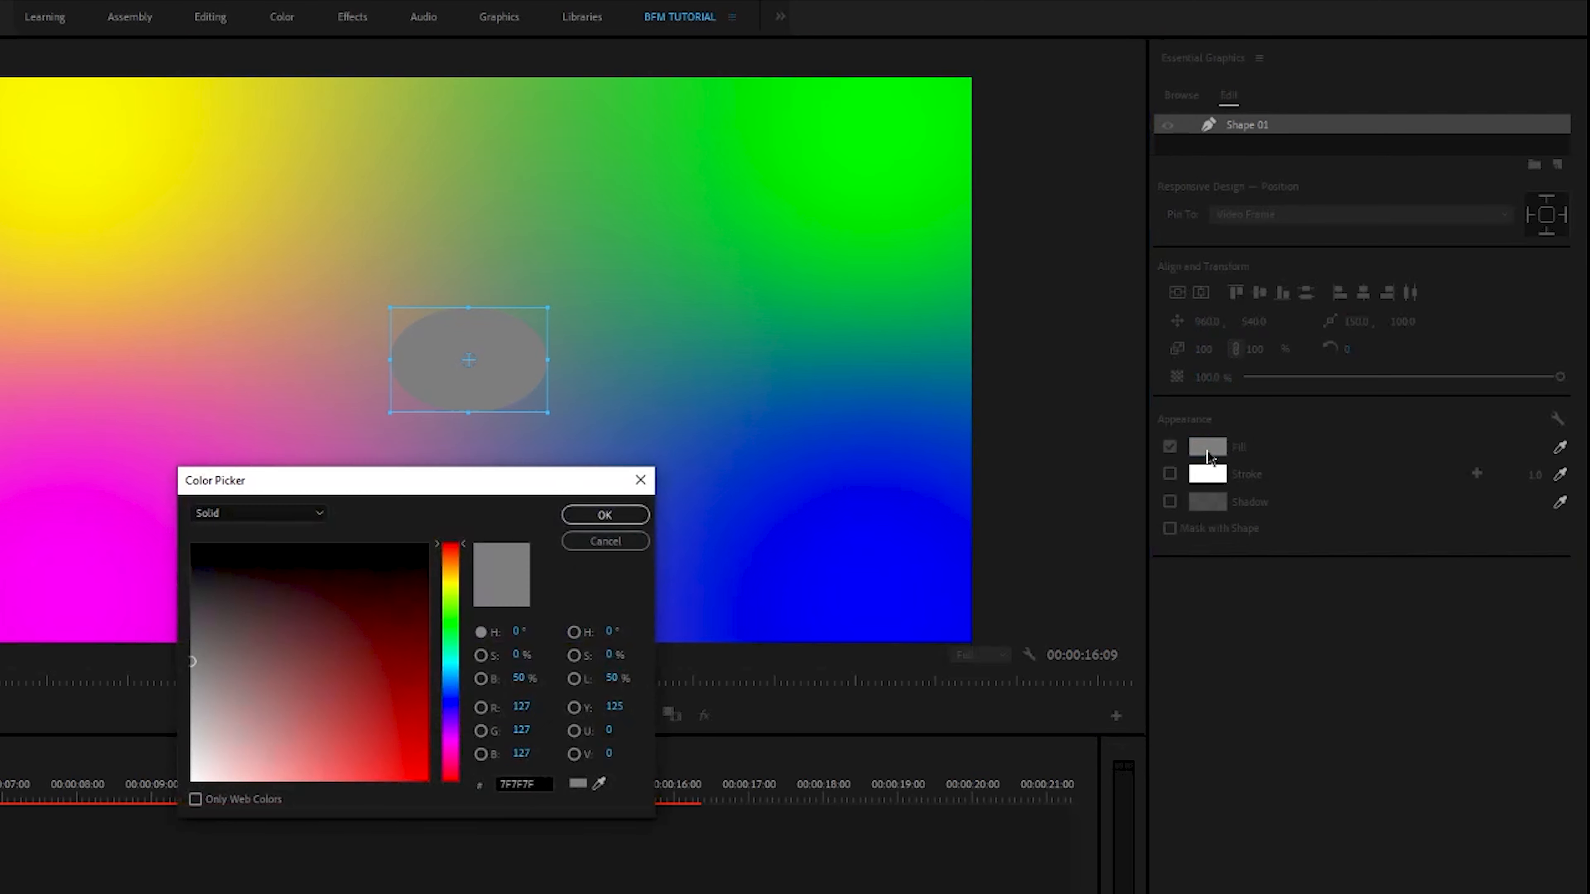
left_click_drag(298, 617, 24, 466)
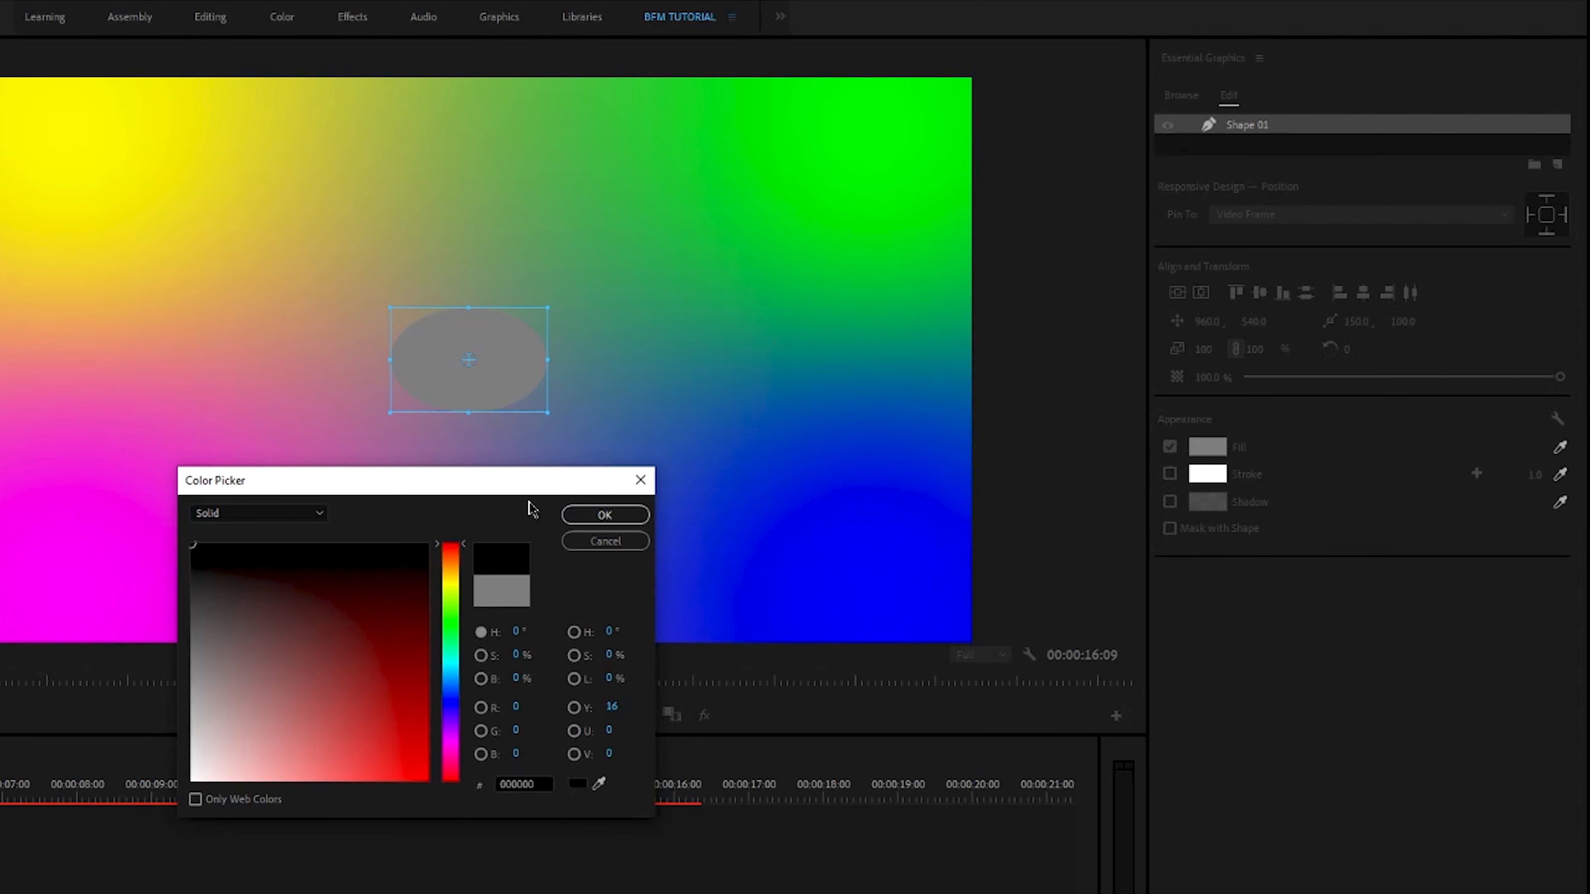
left_click(591, 514)
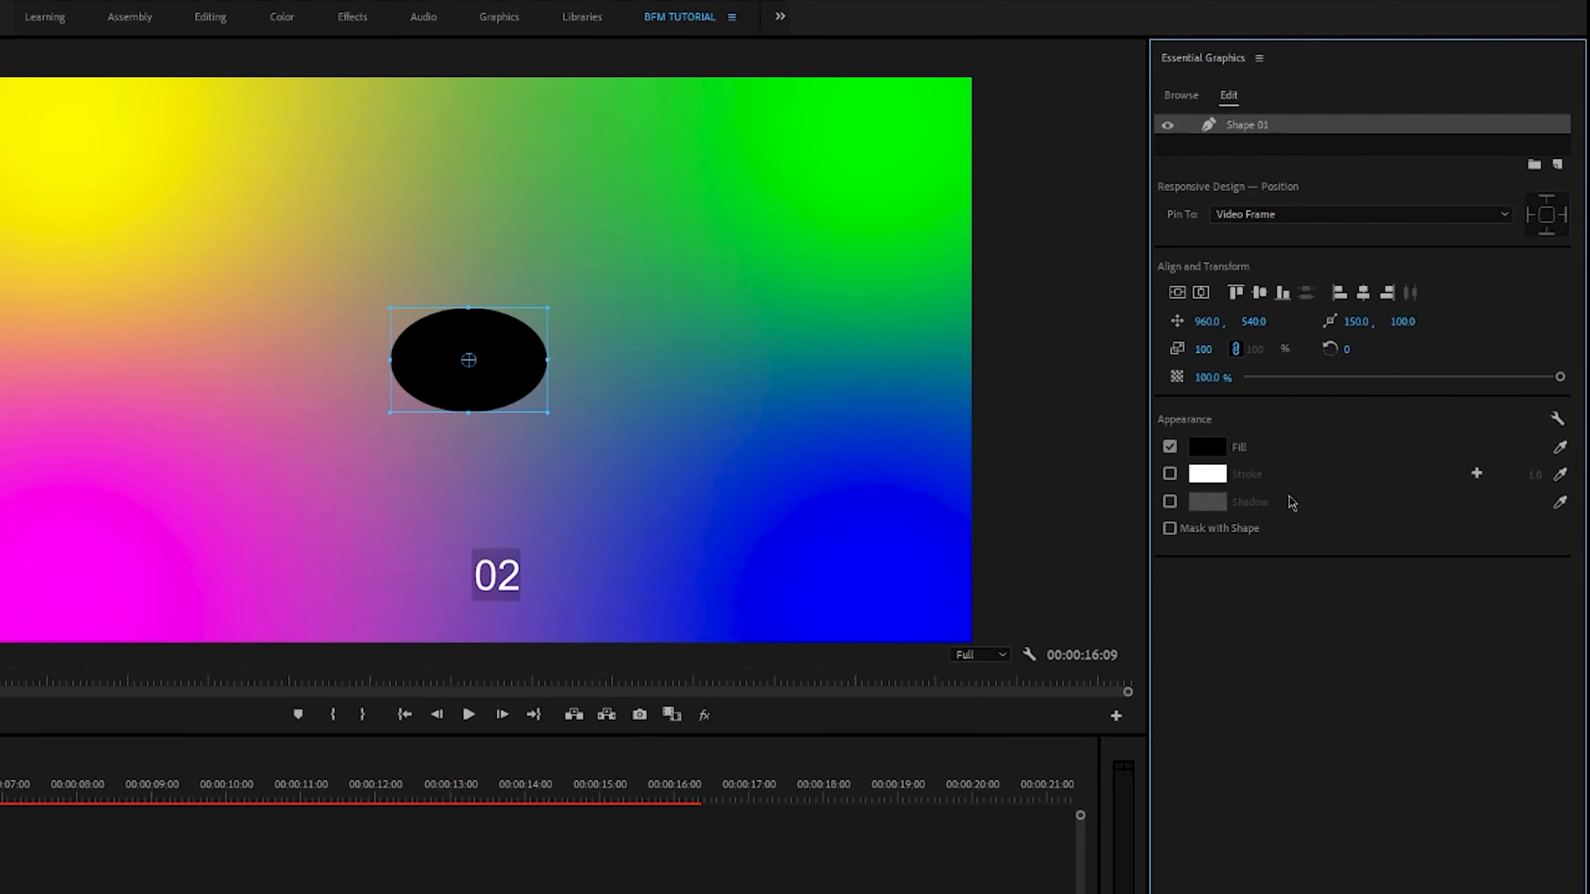
Try sampling a blue fill for the ellipse from the gradient matte, and cancel the color pick
left_click(1560, 447)
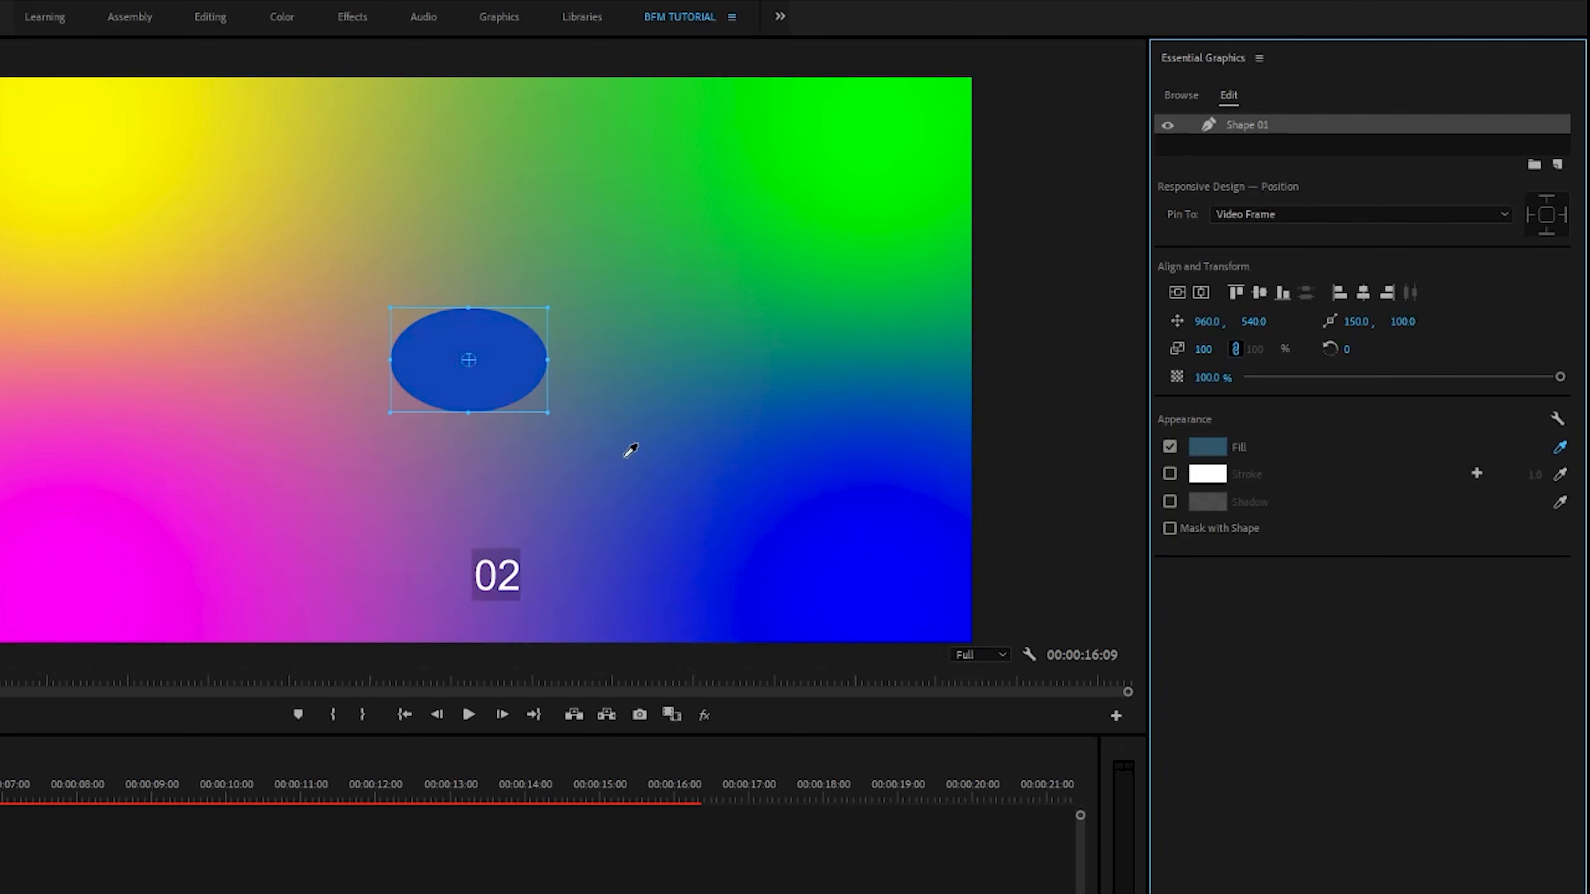
left_click(834, 480)
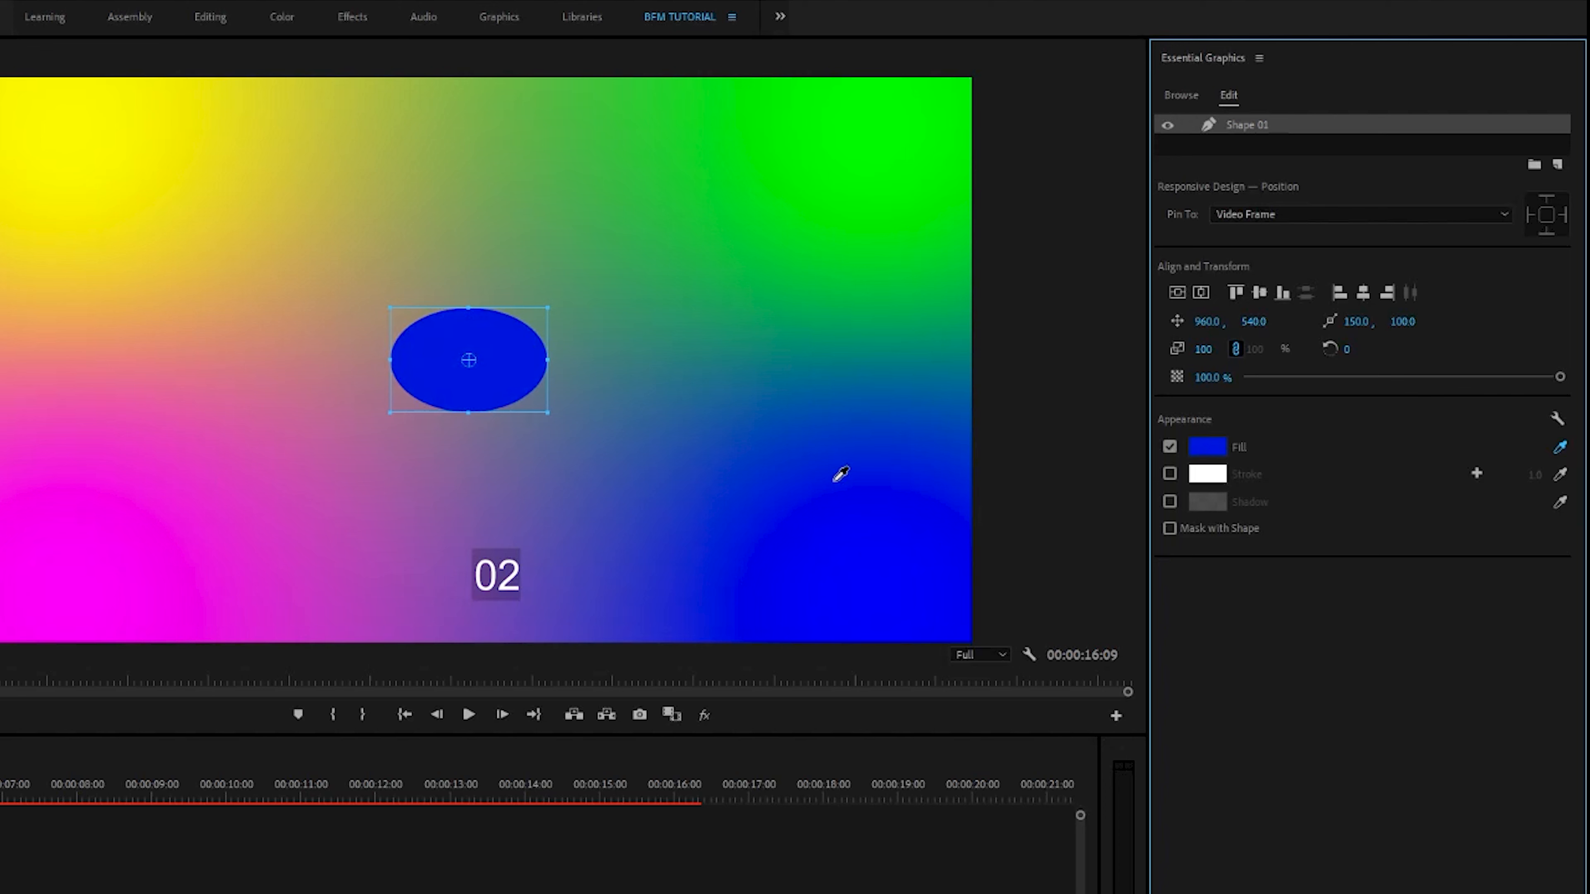
key("Escape")
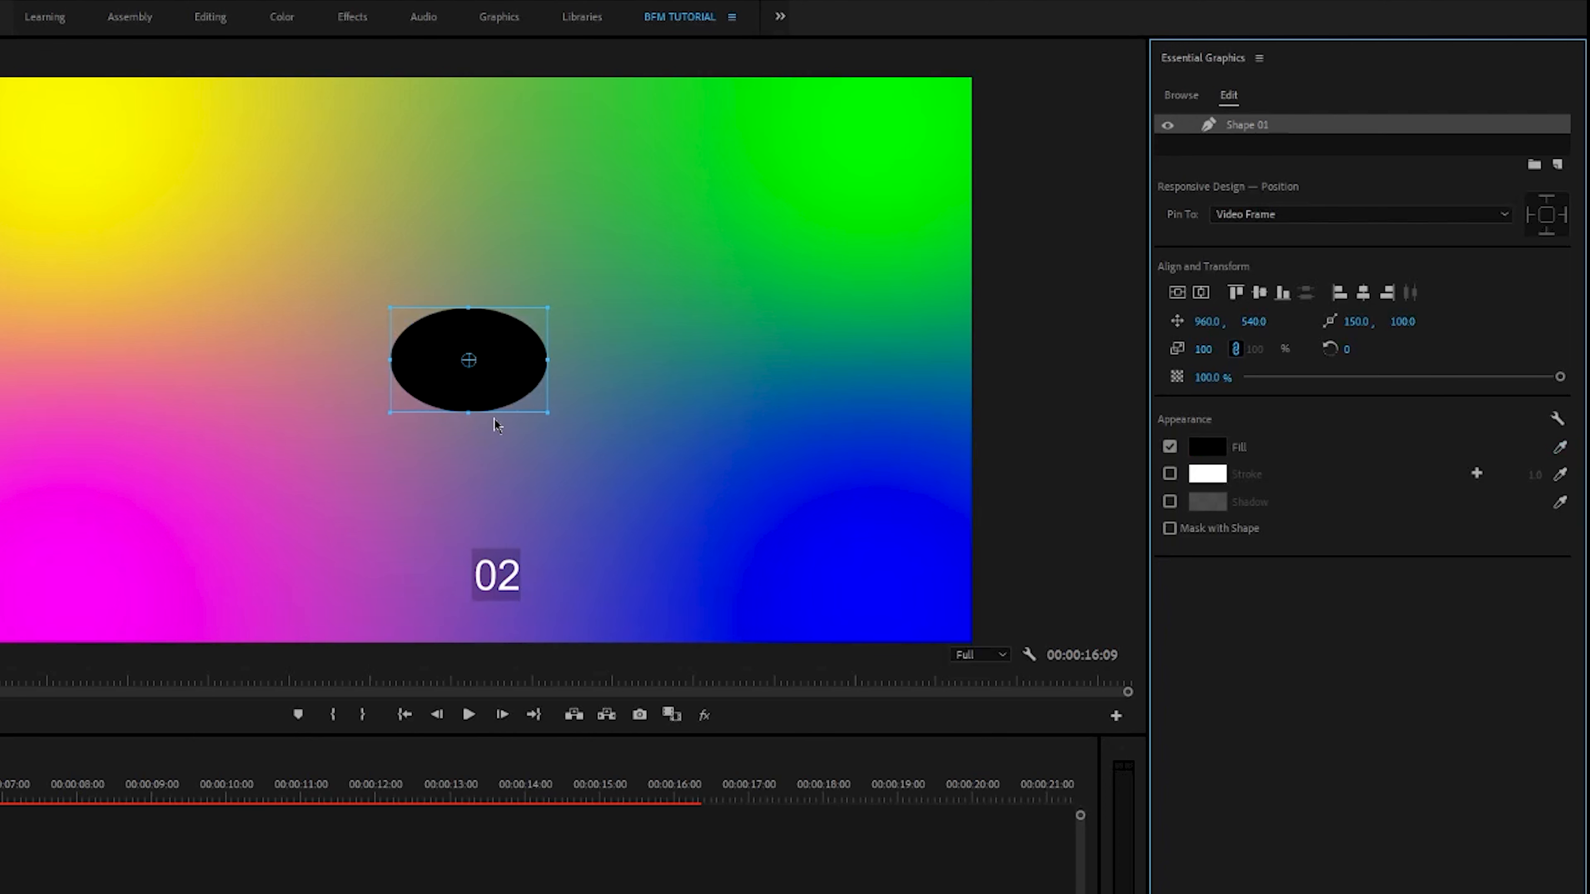
Stretch the ellipse downward into a near circle and move its anchor point to about 151.8, 128.5 at its center
left_click_drag(465, 415, 483, 466)
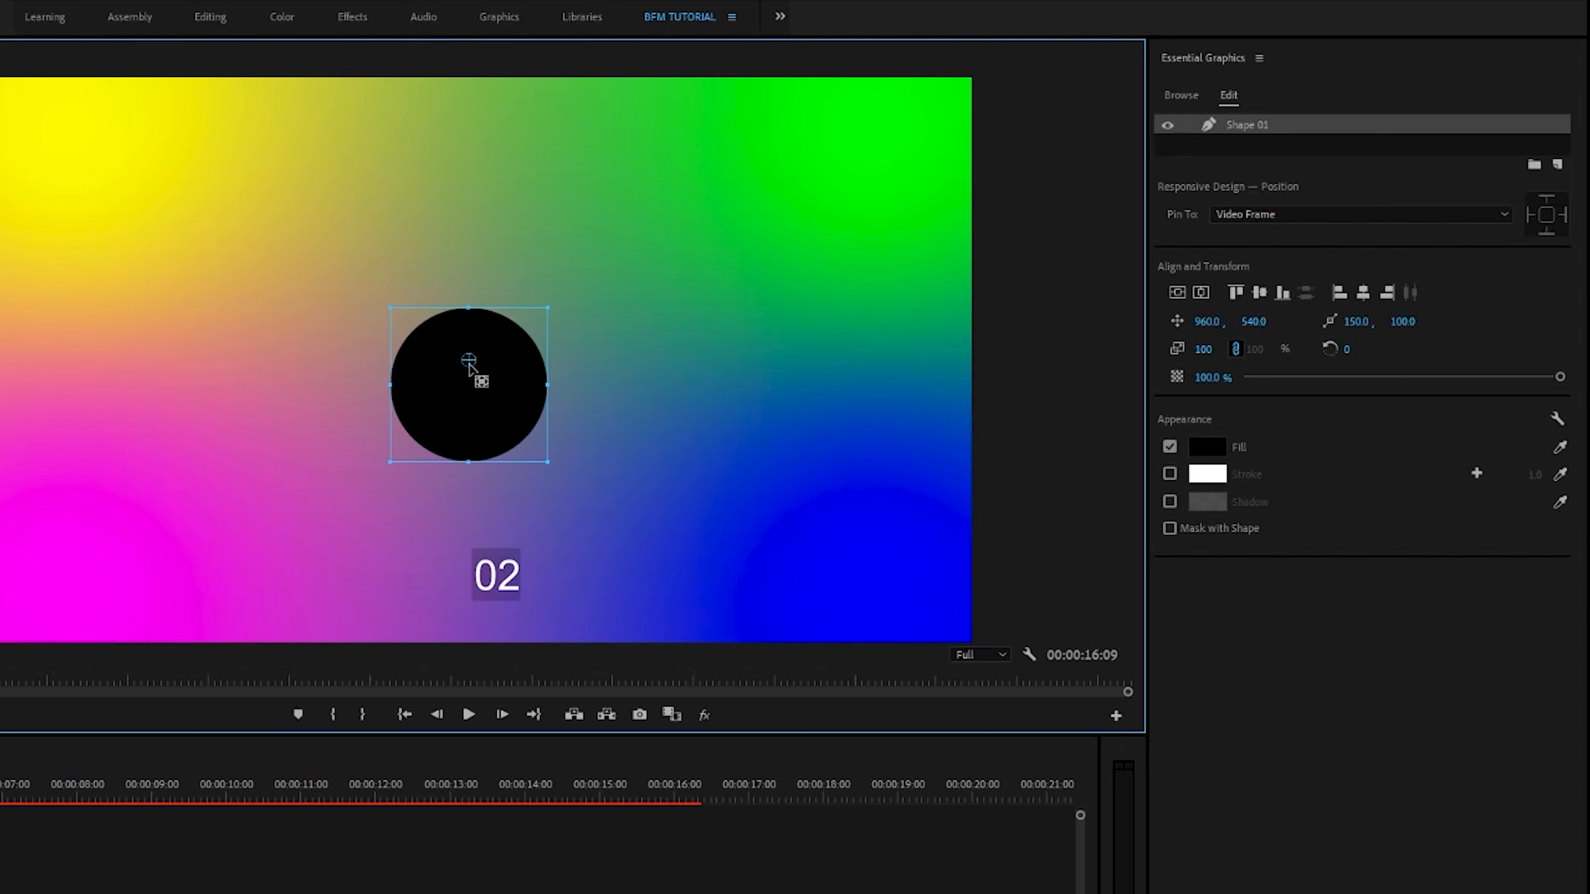
left_click_drag(470, 362, 472, 386)
Enable a stroke on the shape, sample its color from the gradient's yellow corner, and set its width to 3.0
left_click(1169, 474)
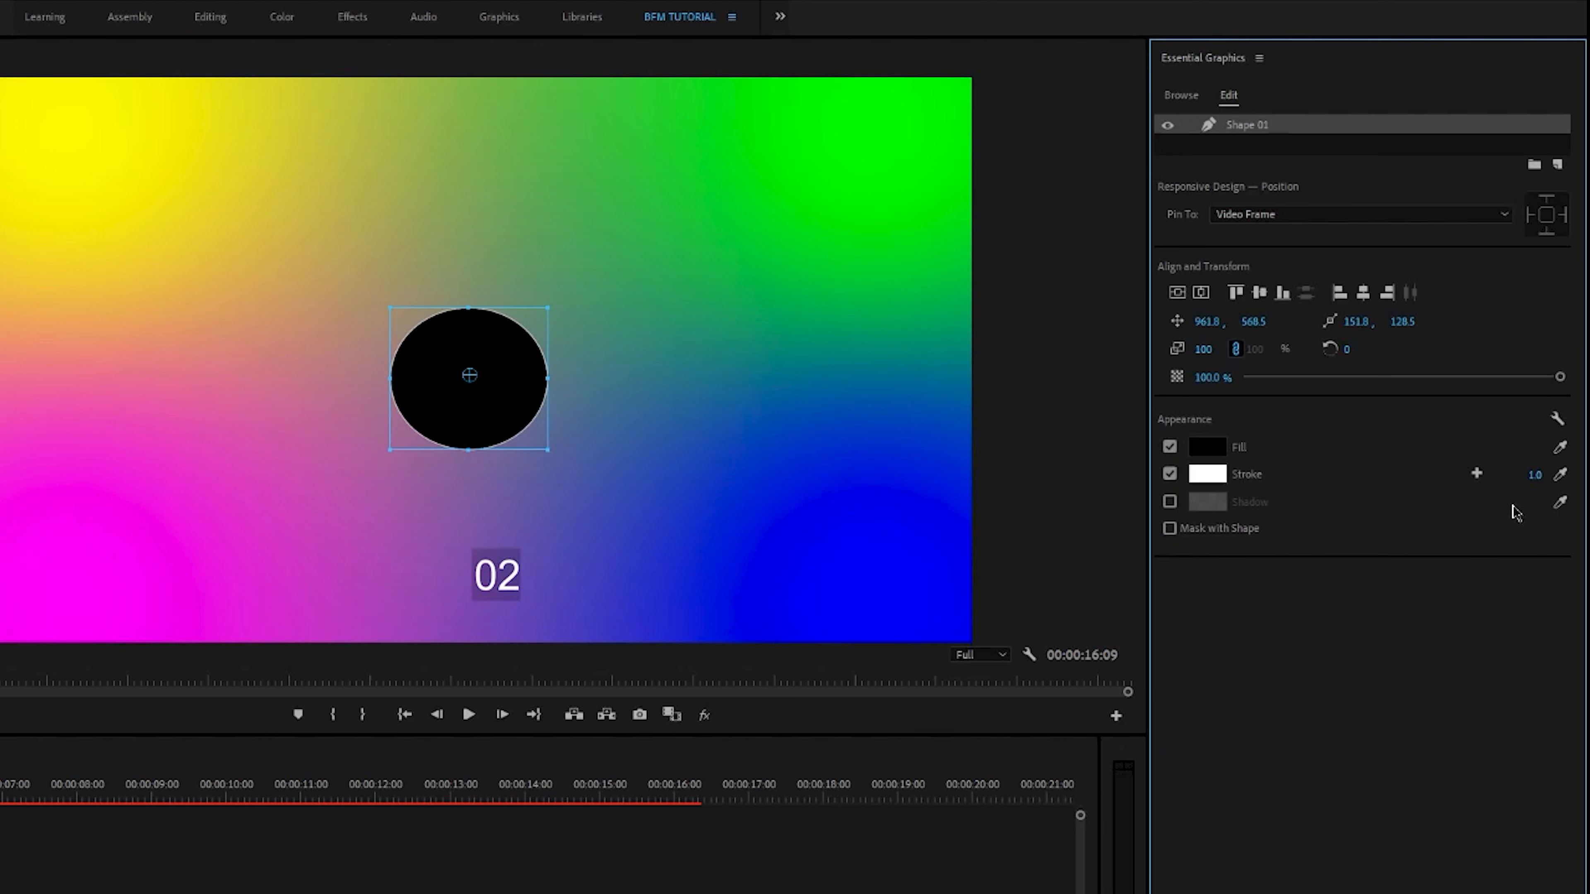
left_click(1559, 473)
left_click(6, 95)
mouse_move(1535, 474)
left_mouse_down()
mouse_move(1565, 474)
mouse_move(1516, 476)
left_mouse_up()
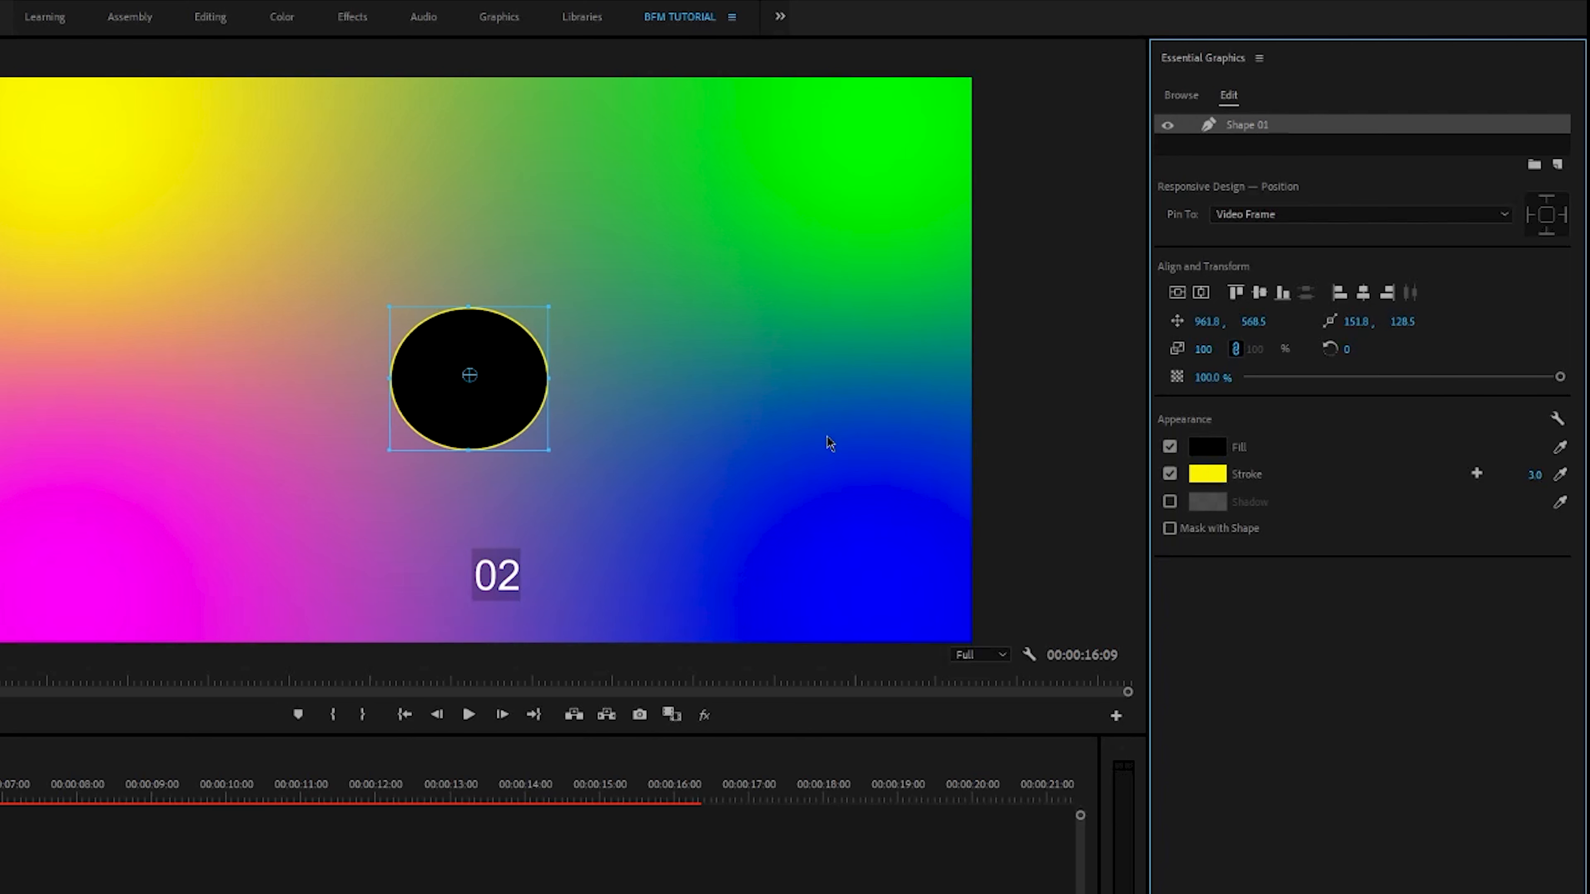
Enlarge the ellipse into a near circle filling most of the frame height, positioned at about 913.9, 545.5
left_click_drag(548, 377, 774, 393)
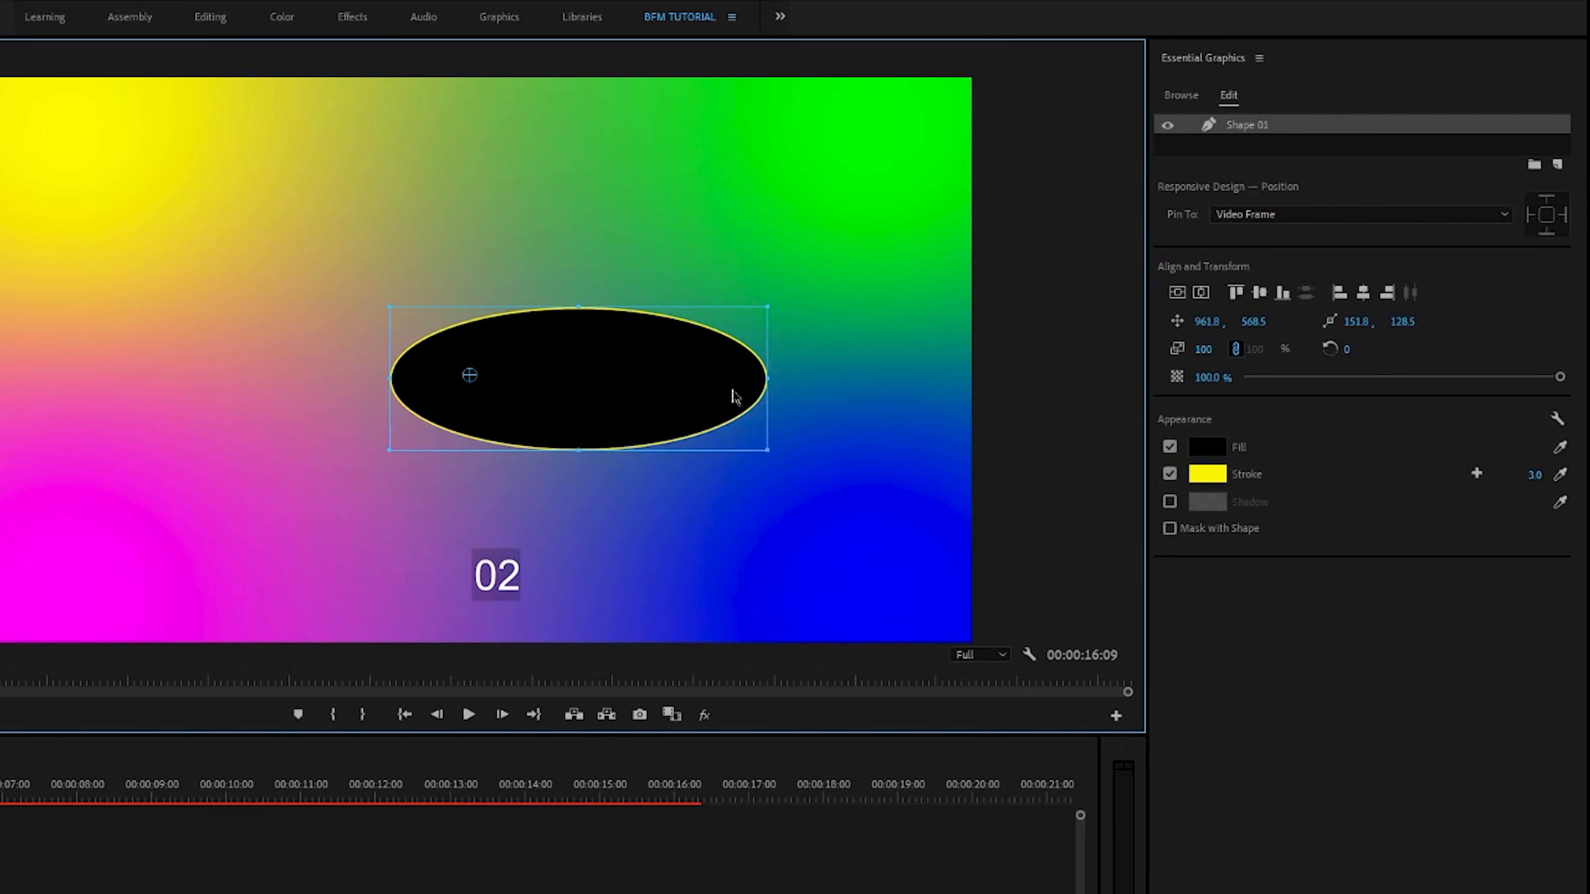
left_click_drag(385, 379, 122, 378)
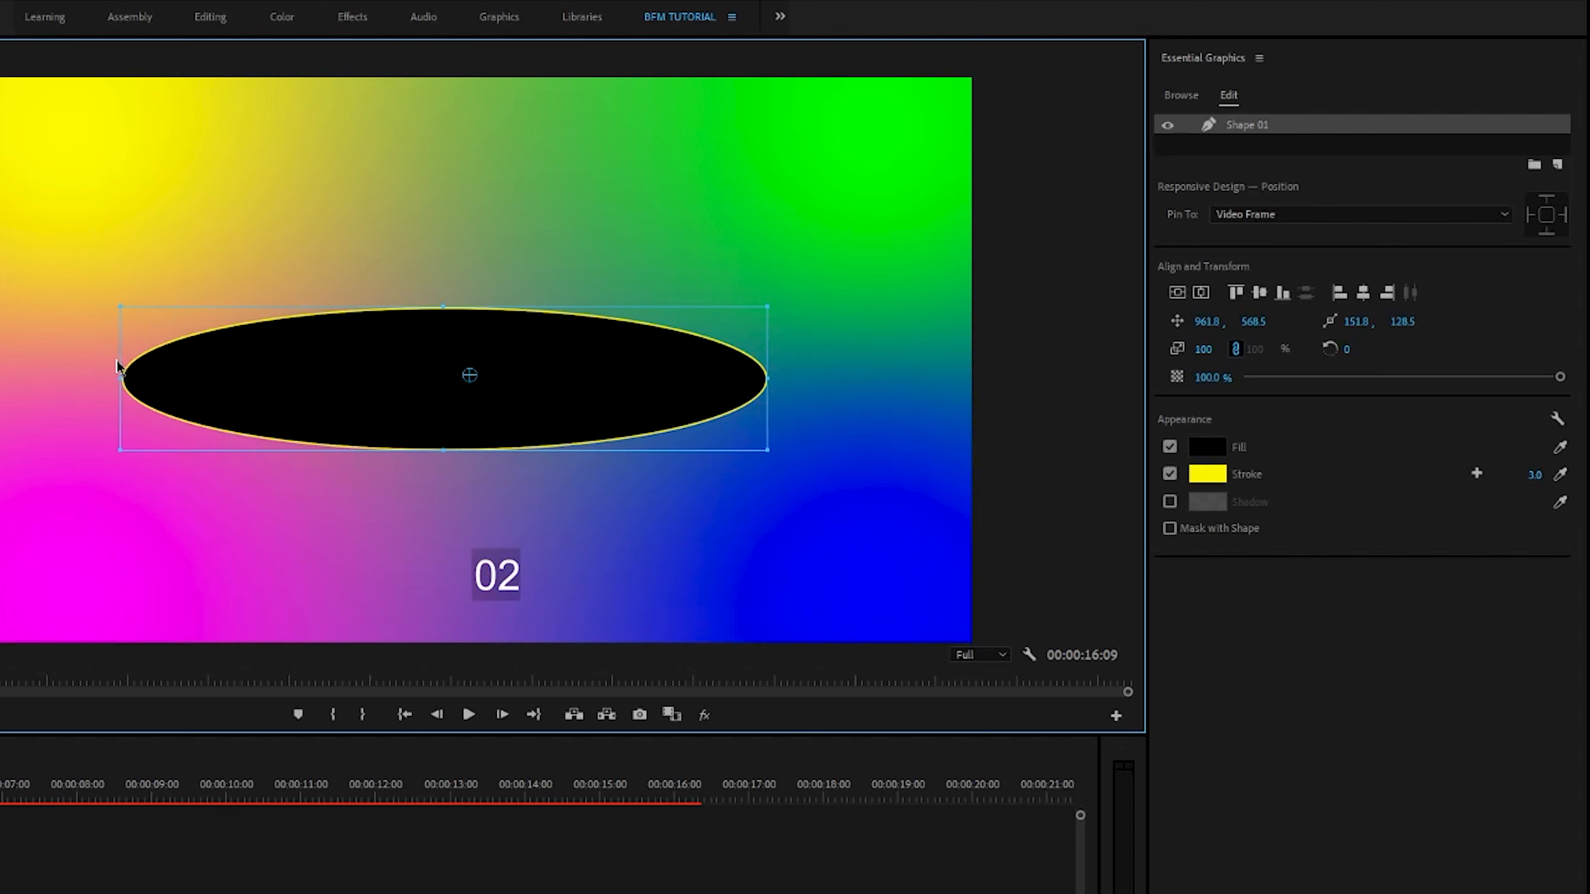
left_click_drag(440, 305, 459, 125)
left_click_drag(445, 451, 459, 617)
left_click_drag(117, 373, 237, 376)
left_click_drag(525, 421, 443, 437)
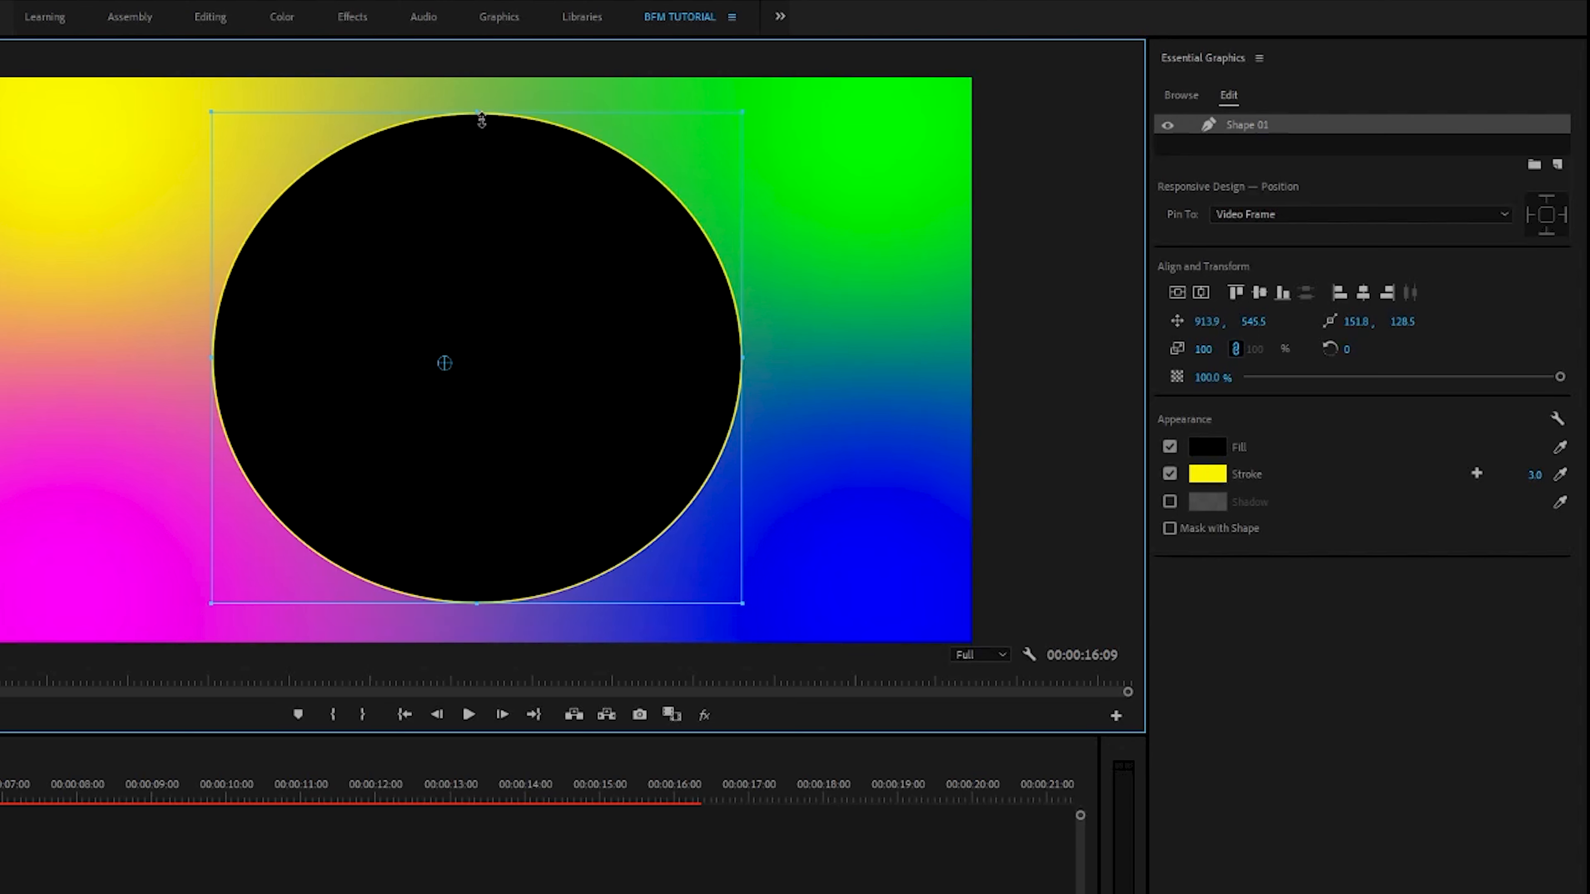
left_click_drag(743, 356, 732, 356)
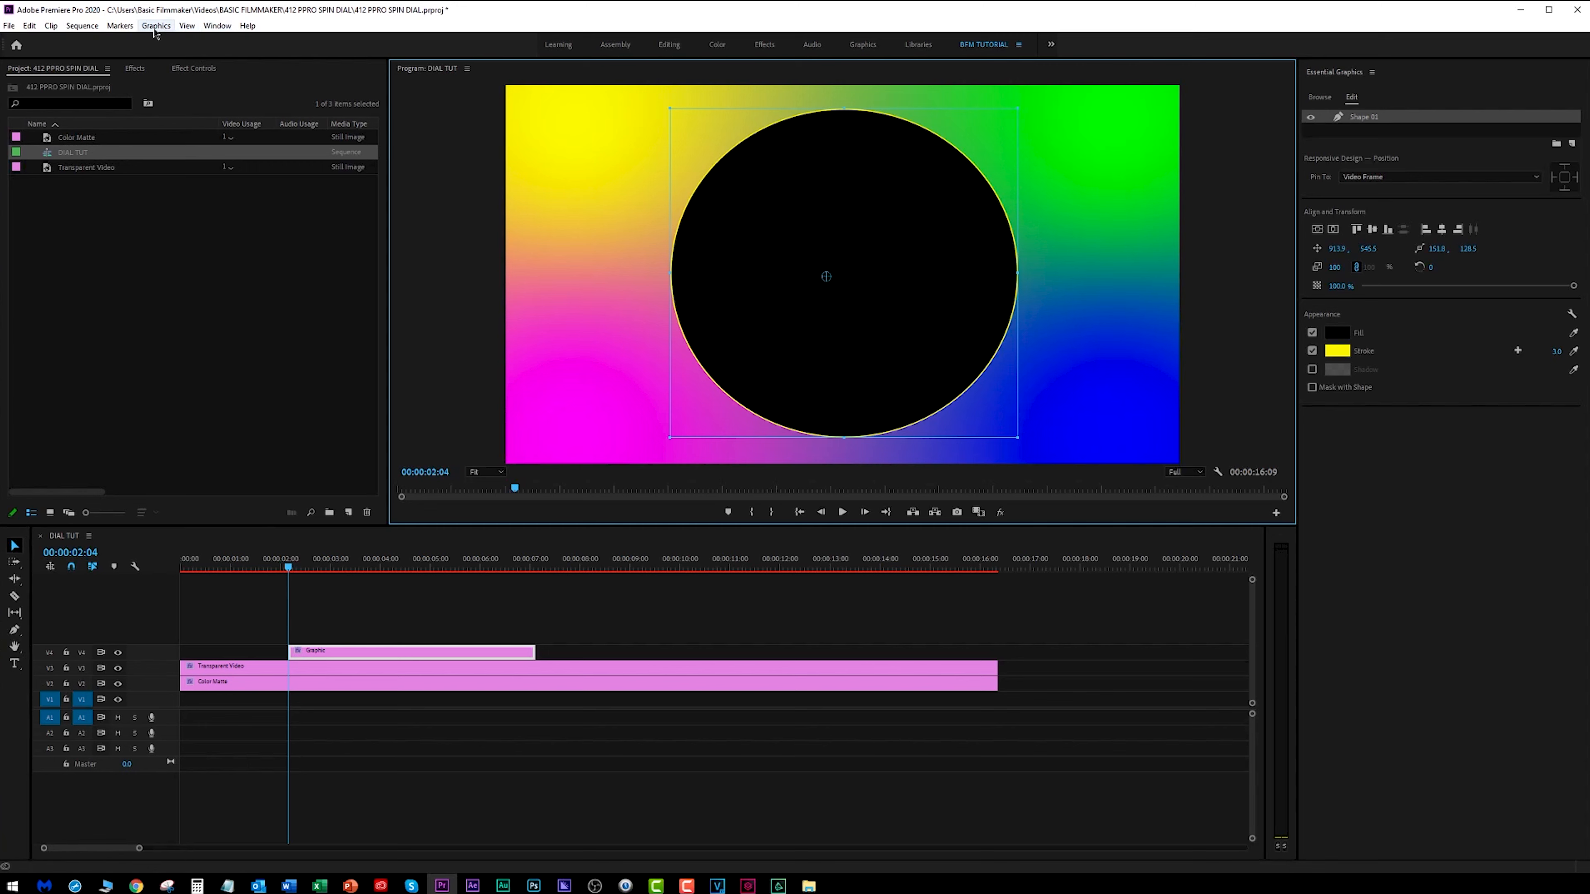
Show the rulers and place one vertical and one horizontal guide crossing at the circle's center, removing the extra vertical guide
left_click(186, 26)
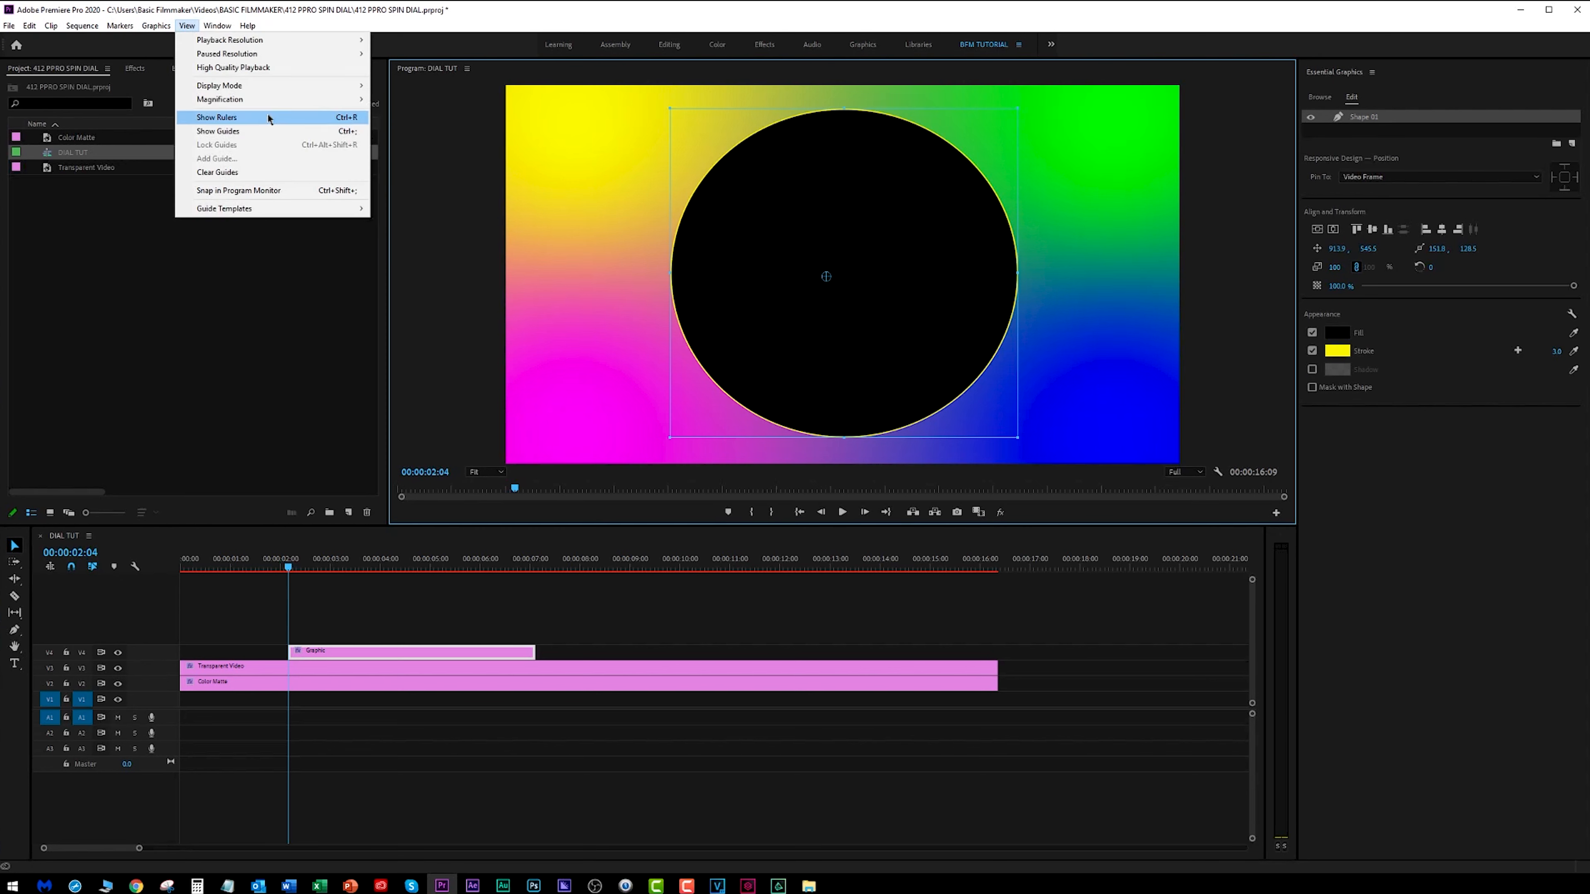
left_click(216, 118)
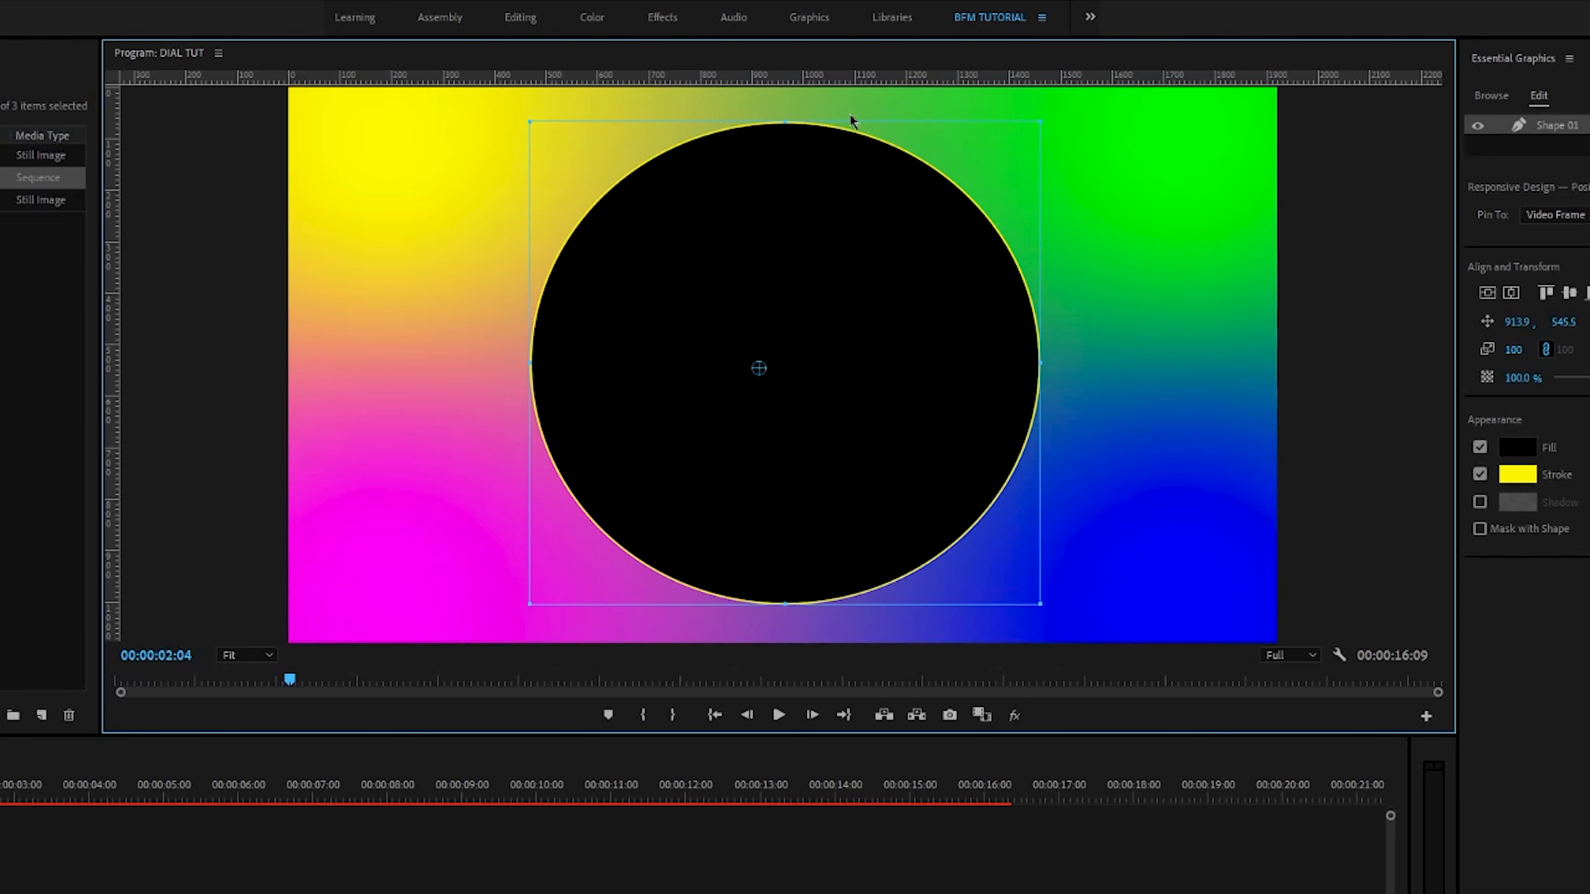
left_click(235, 877)
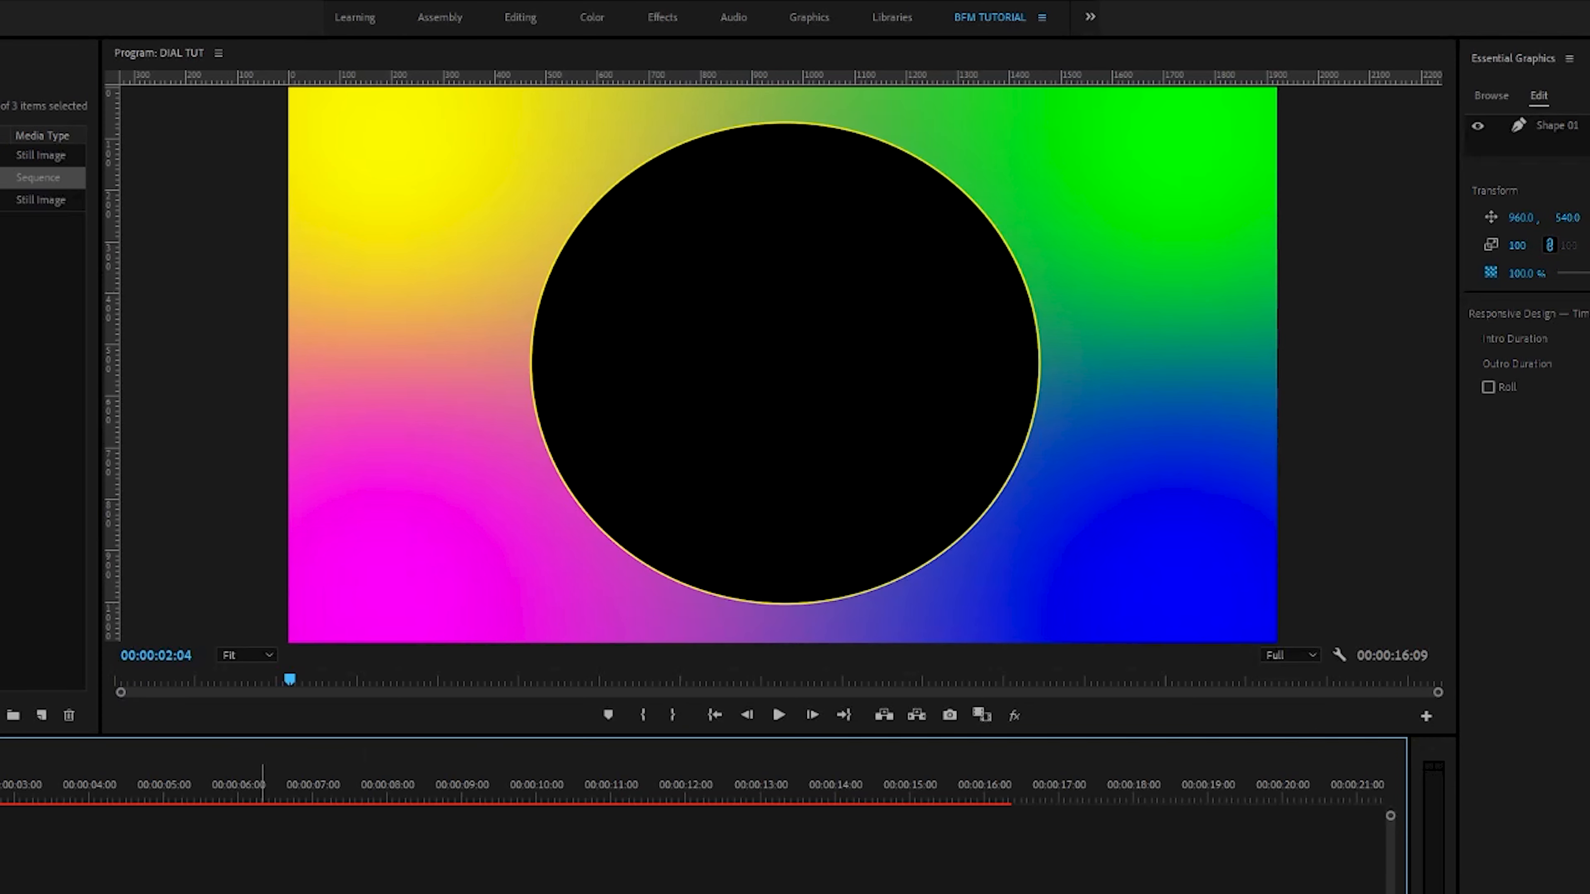
left_click(789, 422)
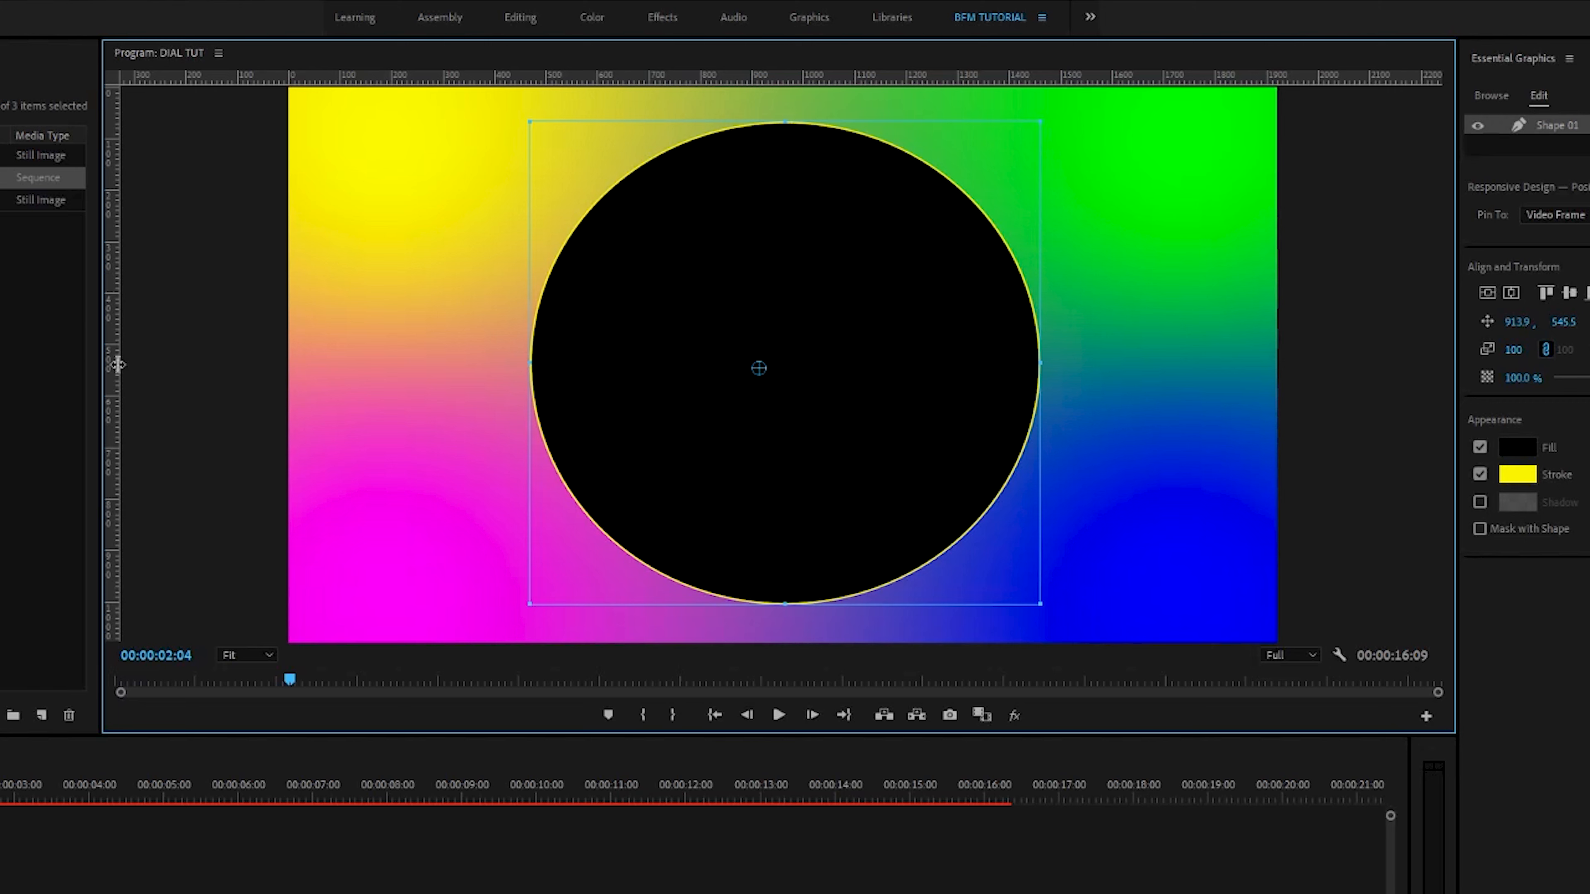
left_click_drag(114, 366, 784, 417)
left_click_drag(461, 440, 471, 363)
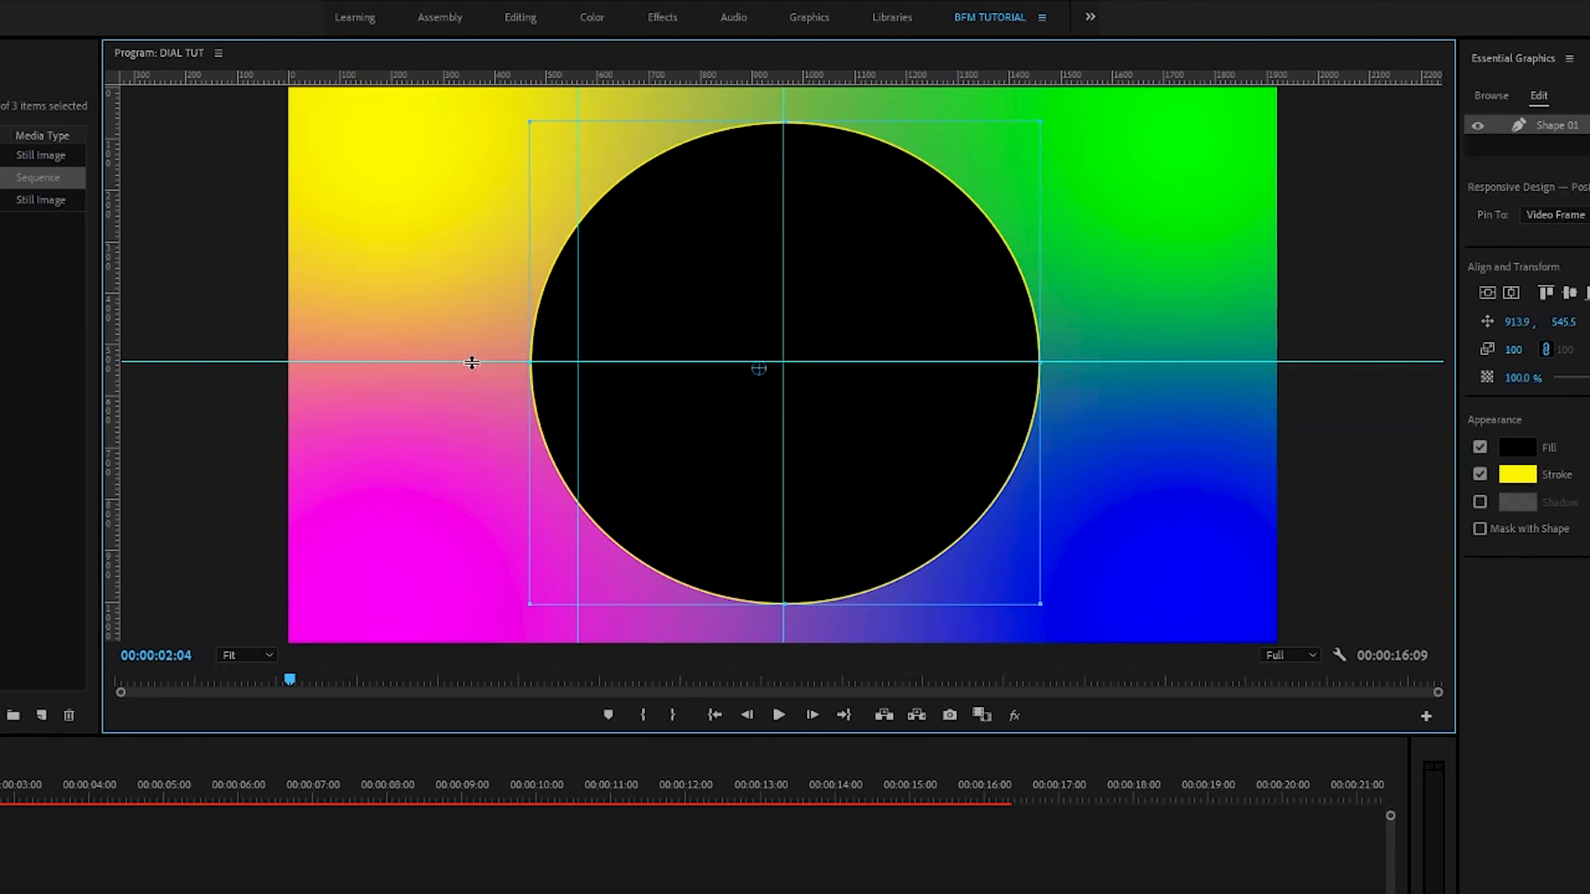
left_click_drag(577, 231, 90, 246)
Move the circle's anchor point onto the guide intersection, at about 962.5, 533.5, then hide the guides and deselect the shape
left_click_drag(762, 373, 785, 367)
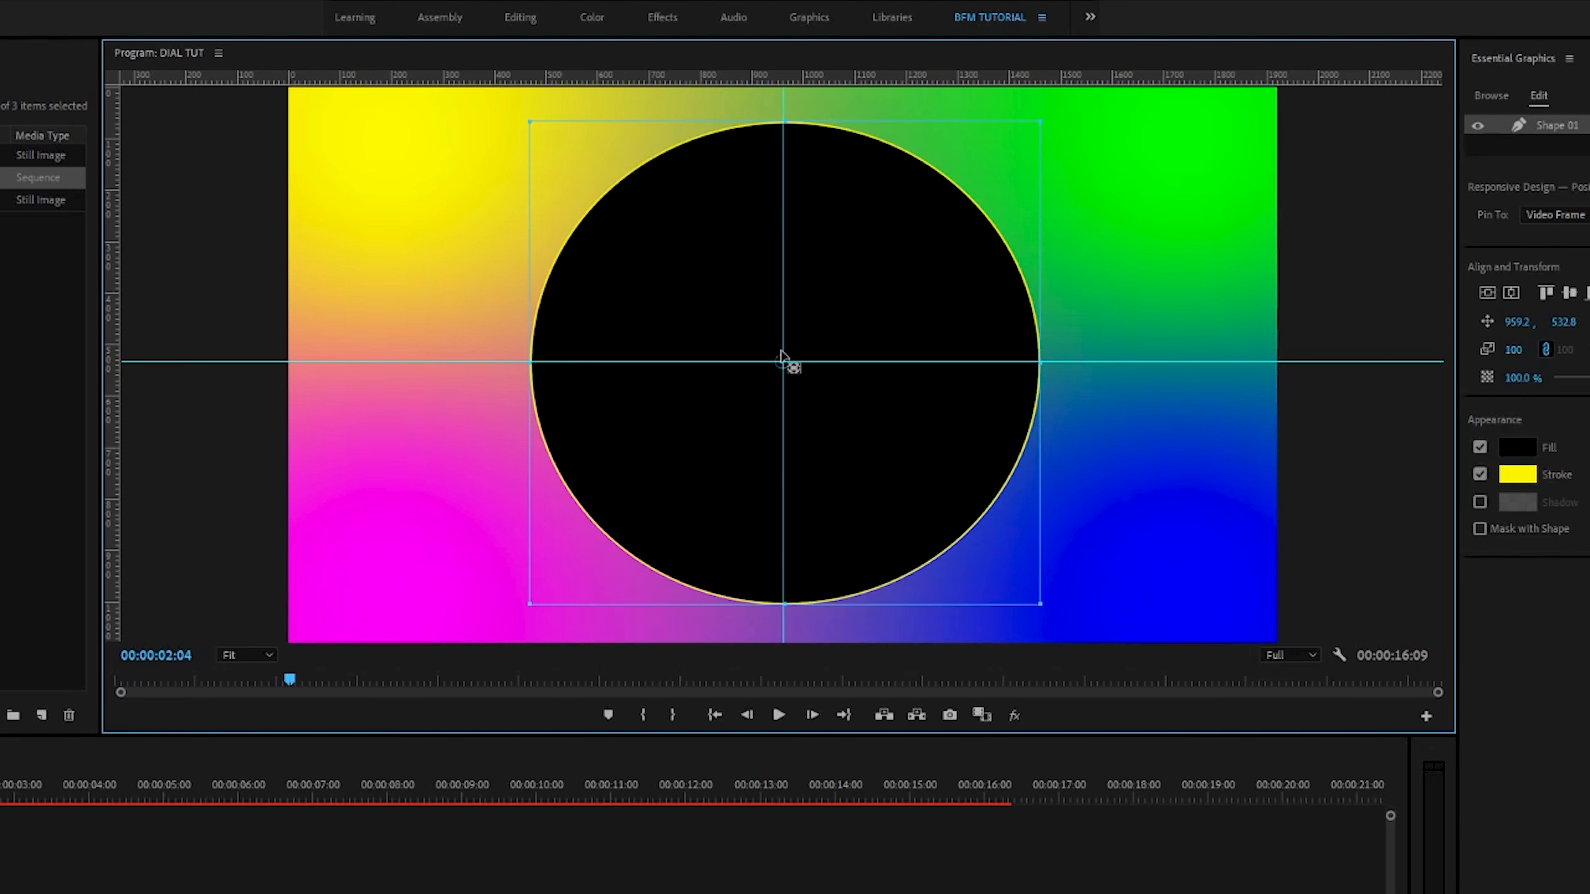
left_click_drag(780, 352, 783, 353)
key("ctrl+semicolon")
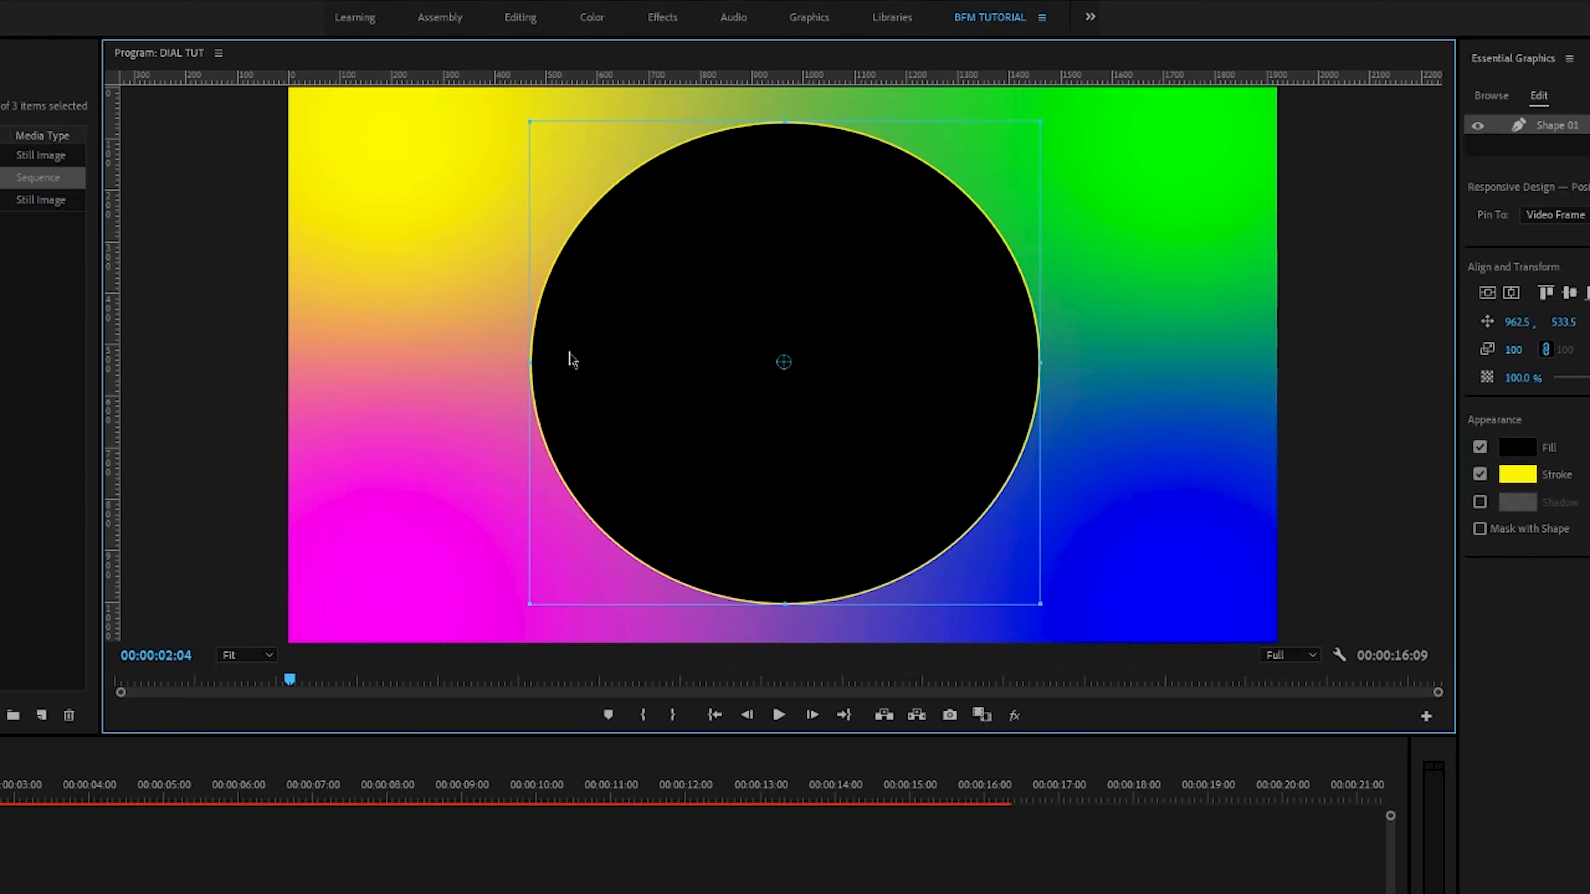
left_click(474, 364)
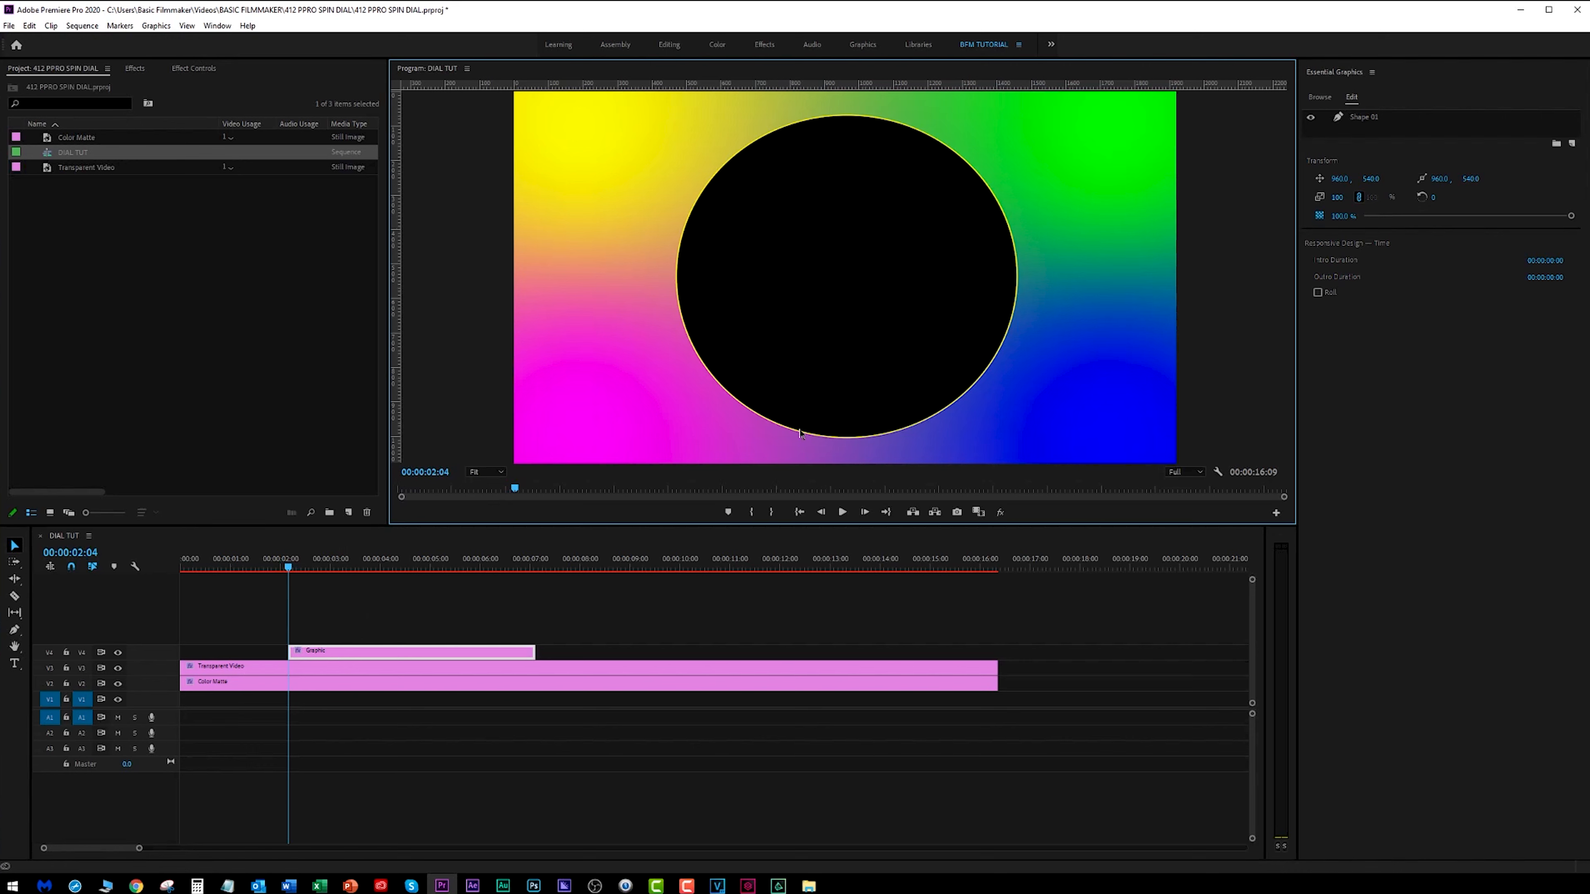
Move the Transparent Video clip to V5 above the Graphic clip, and extend the Graphic clip at both ends to match its full length
left_click(396, 674)
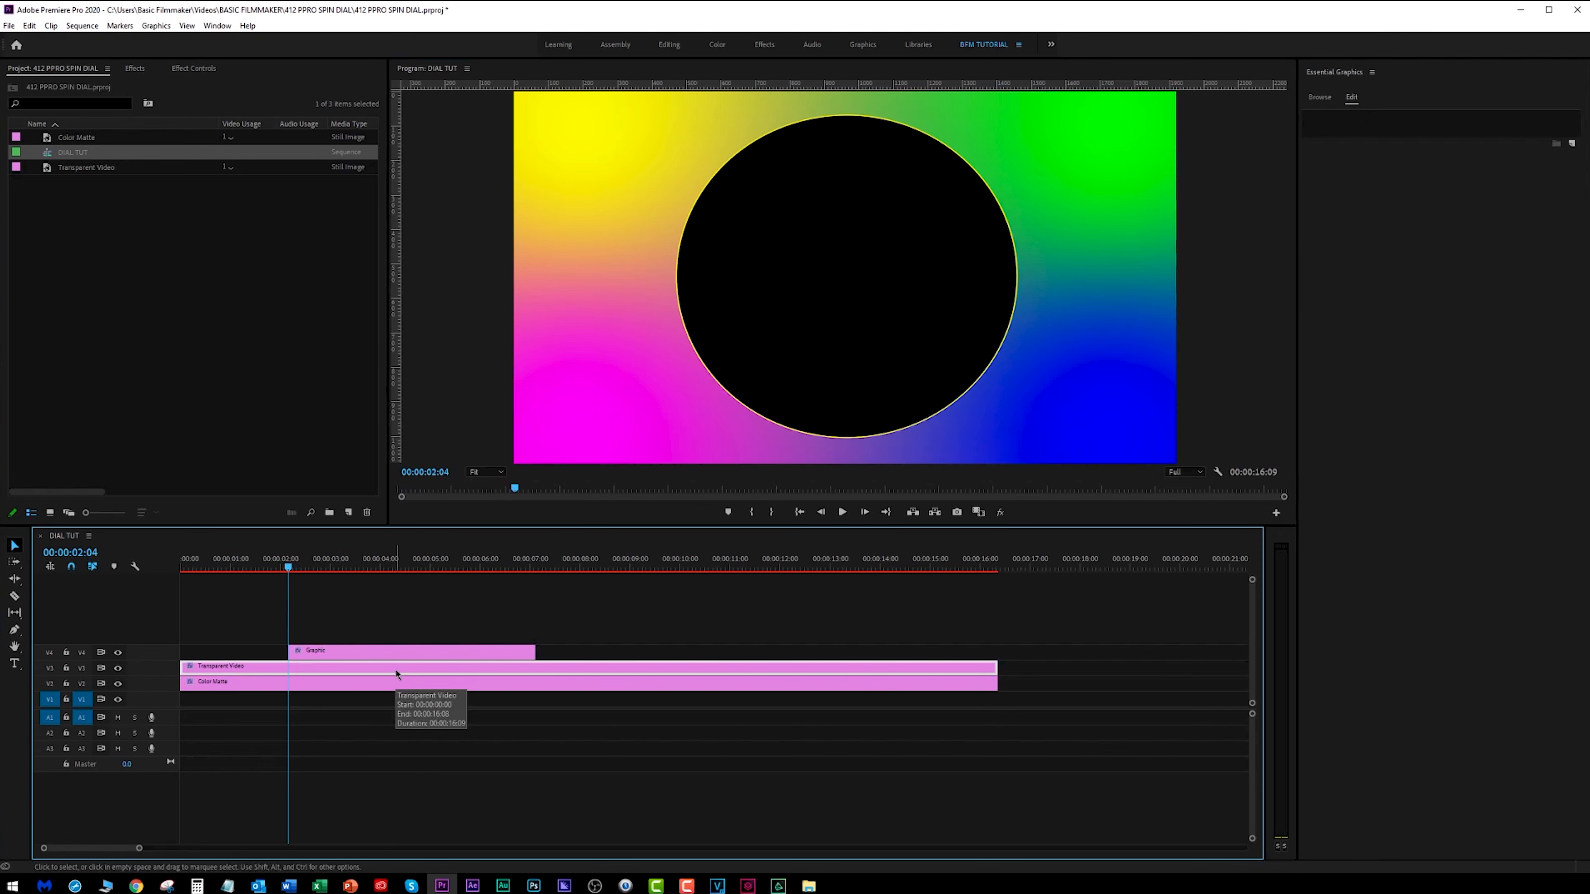
left_click_drag(397, 674, 406, 632)
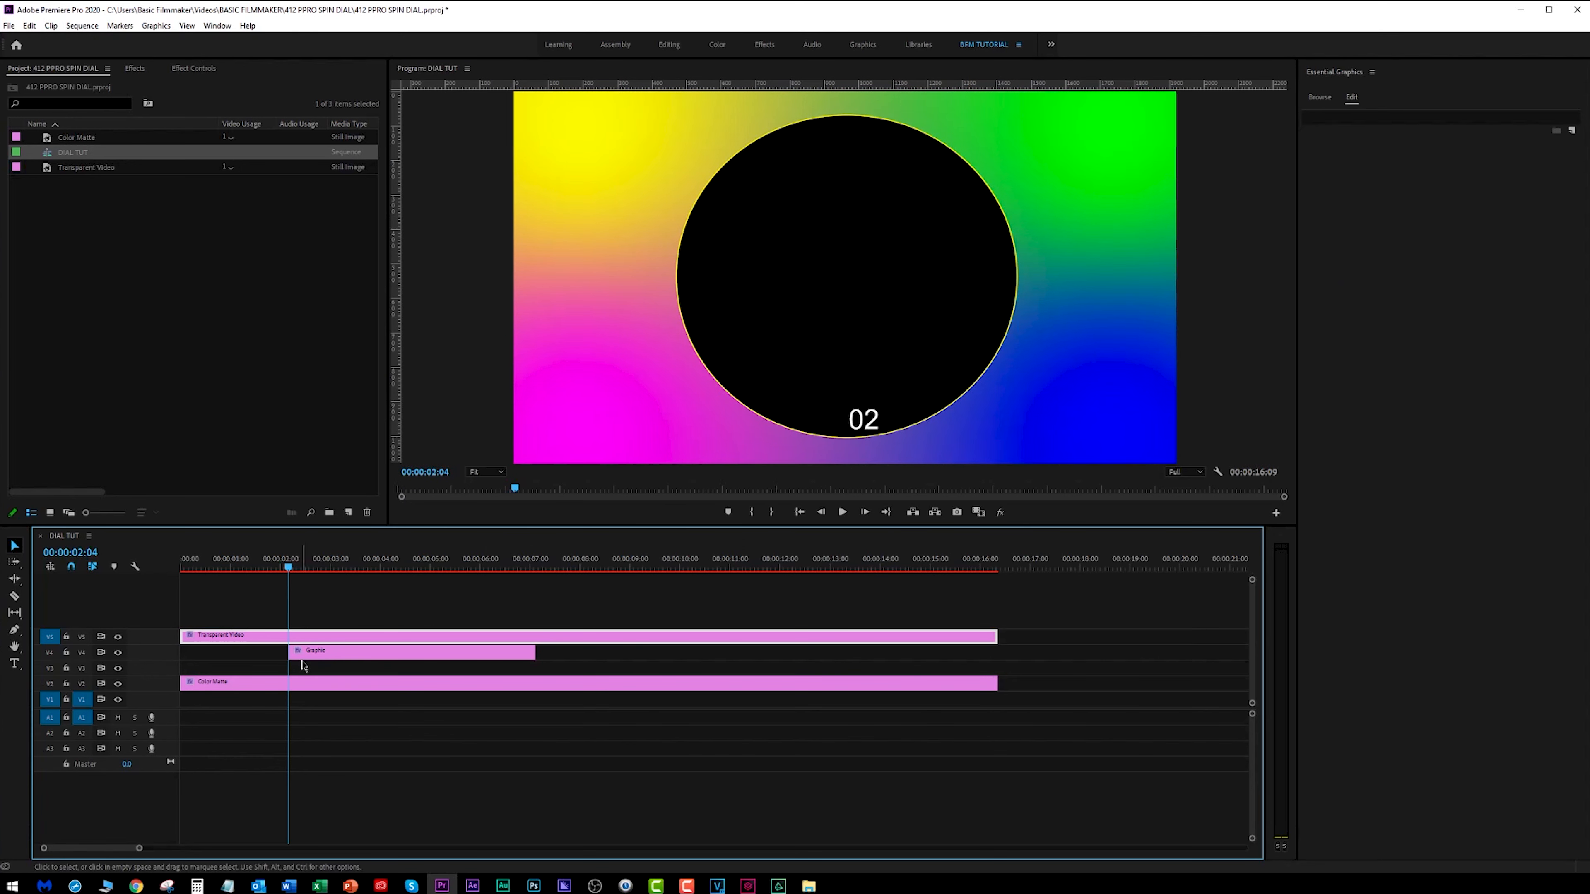
left_click_drag(289, 651, 180, 655)
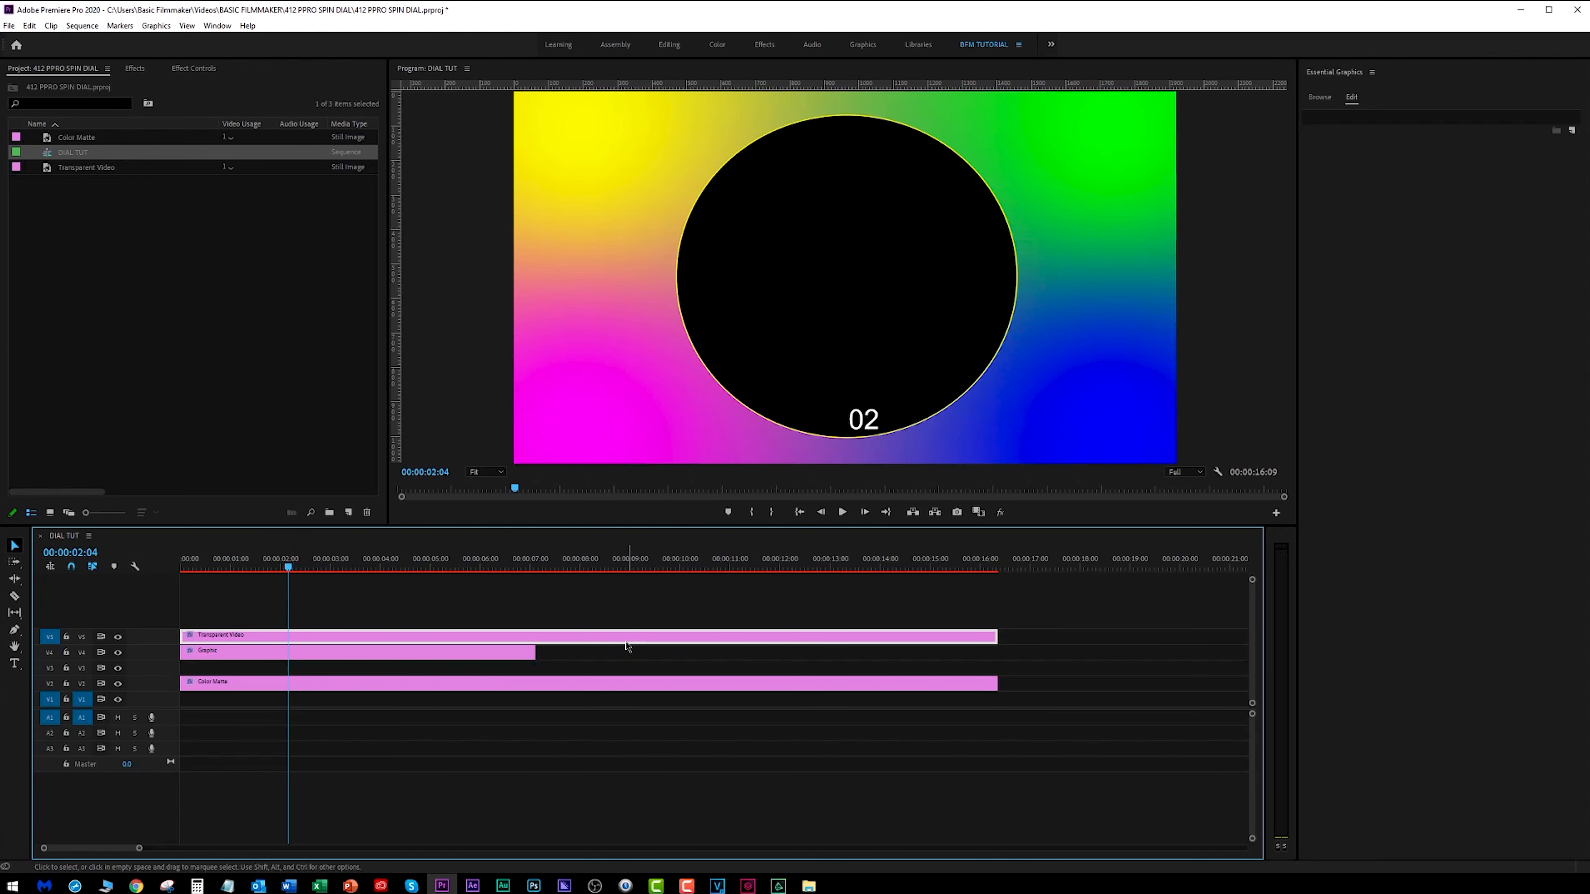
left_click_drag(535, 653, 989, 665)
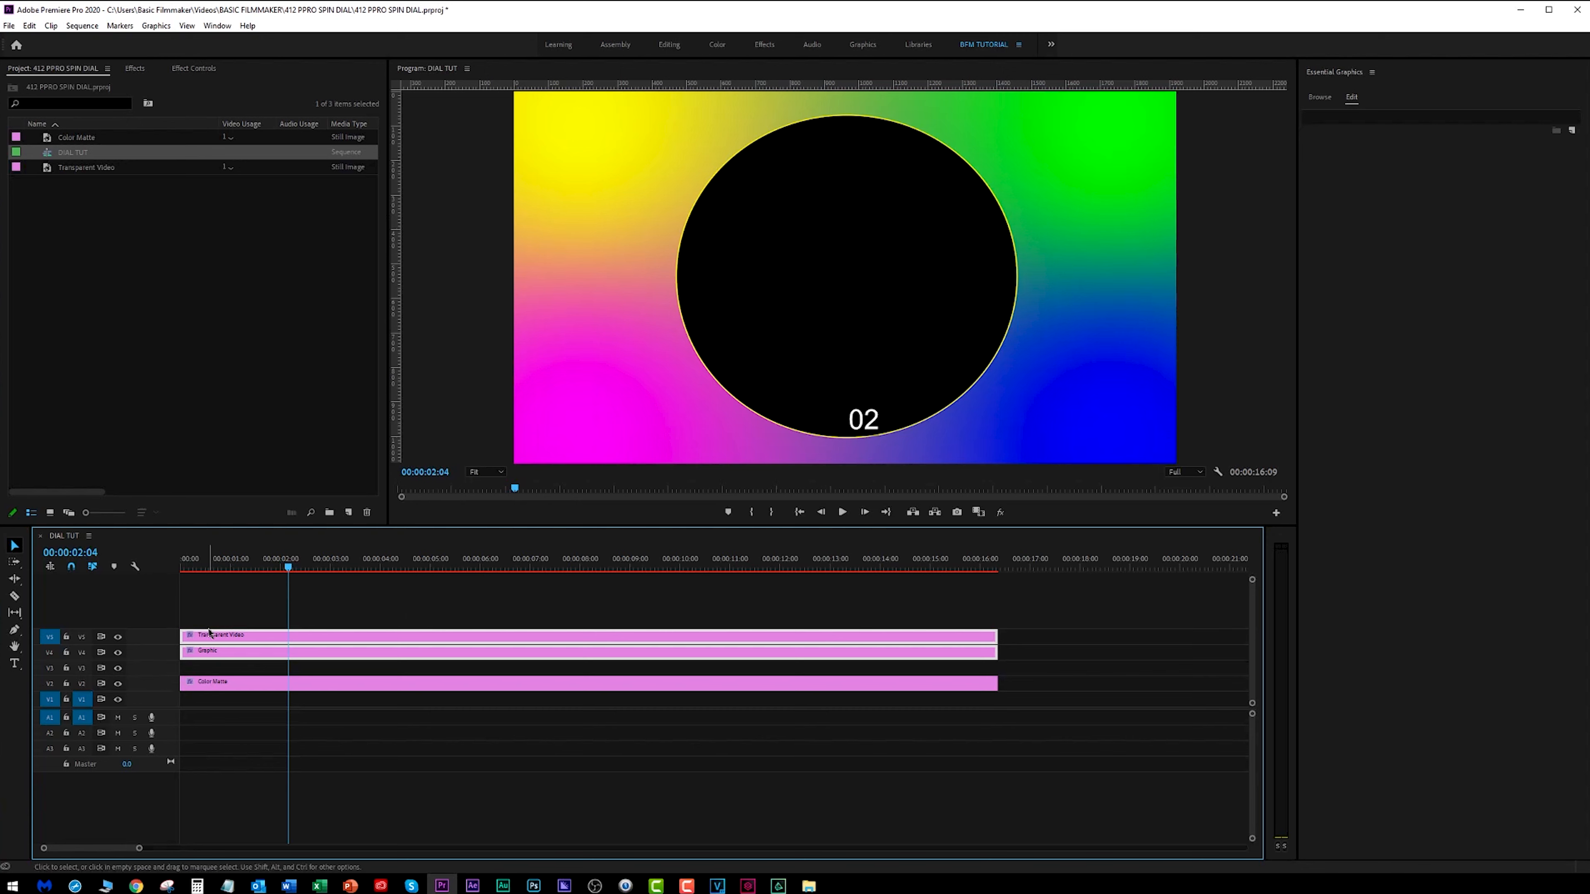
Select the Transparent Video and Graphic clips together and try shifting them up and down through the video tracks to V2 and V1
left_click_drag(240, 620, 271, 657)
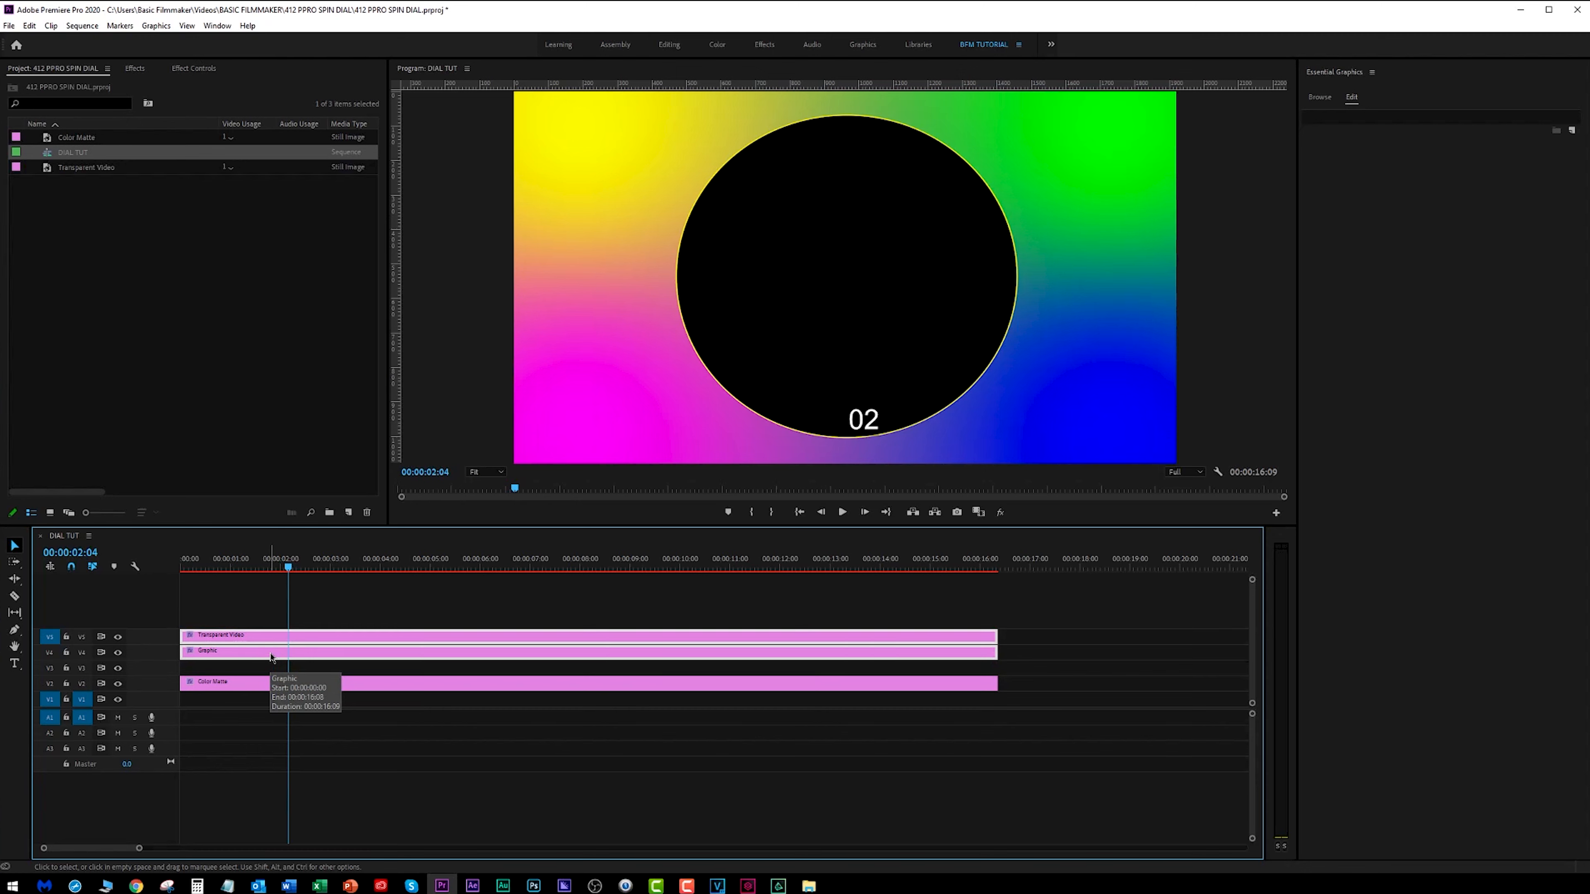
key("alt+Down")
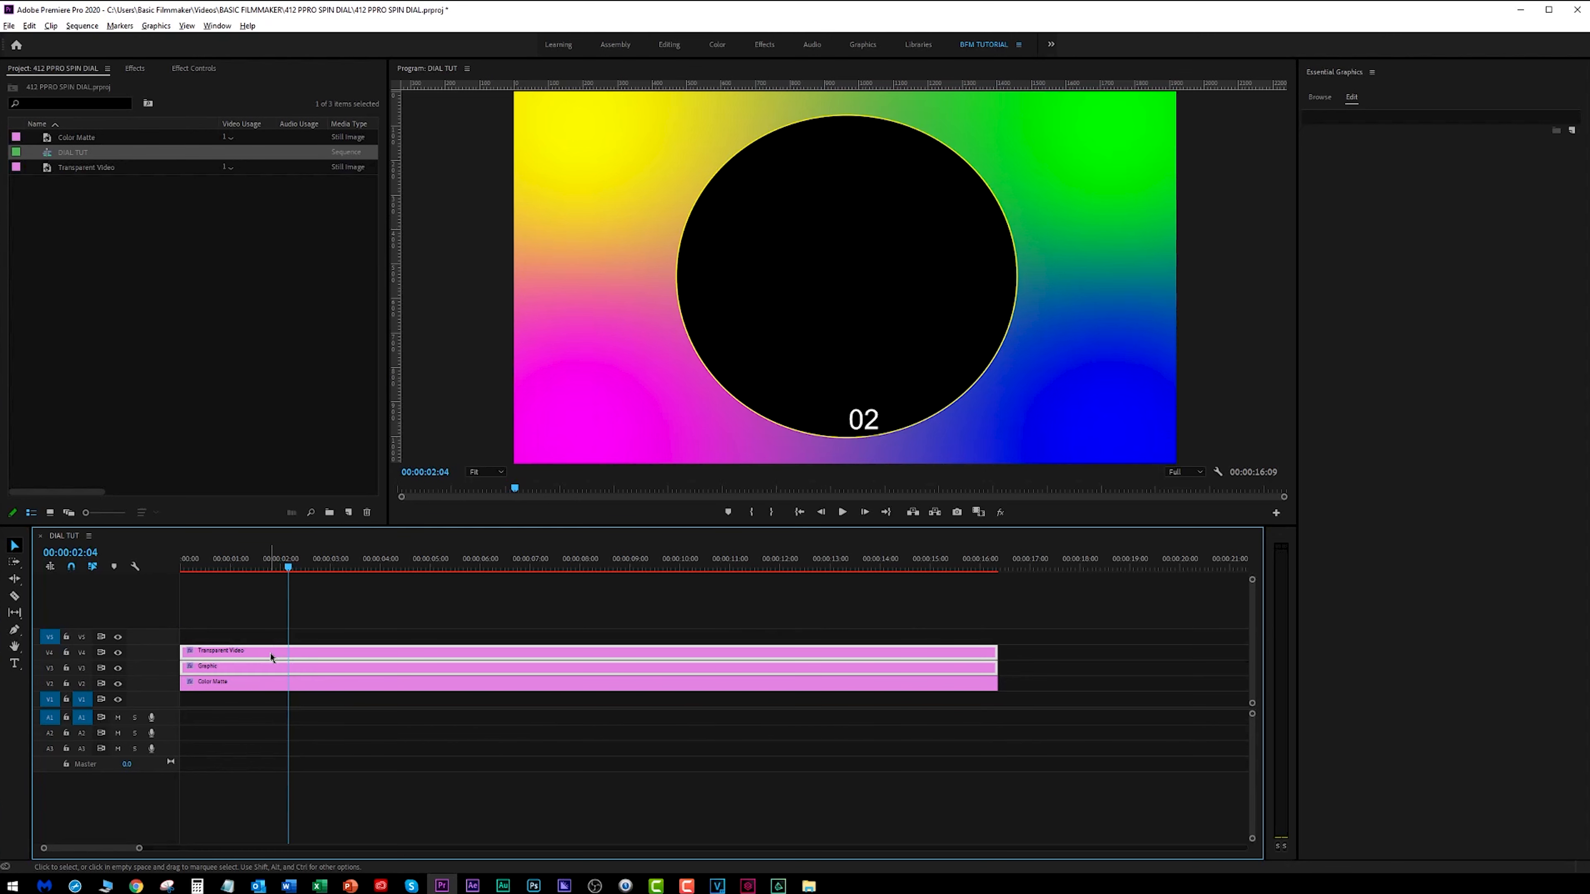
key("alt+Up")
key("alt+Up")
key("alt+Up")
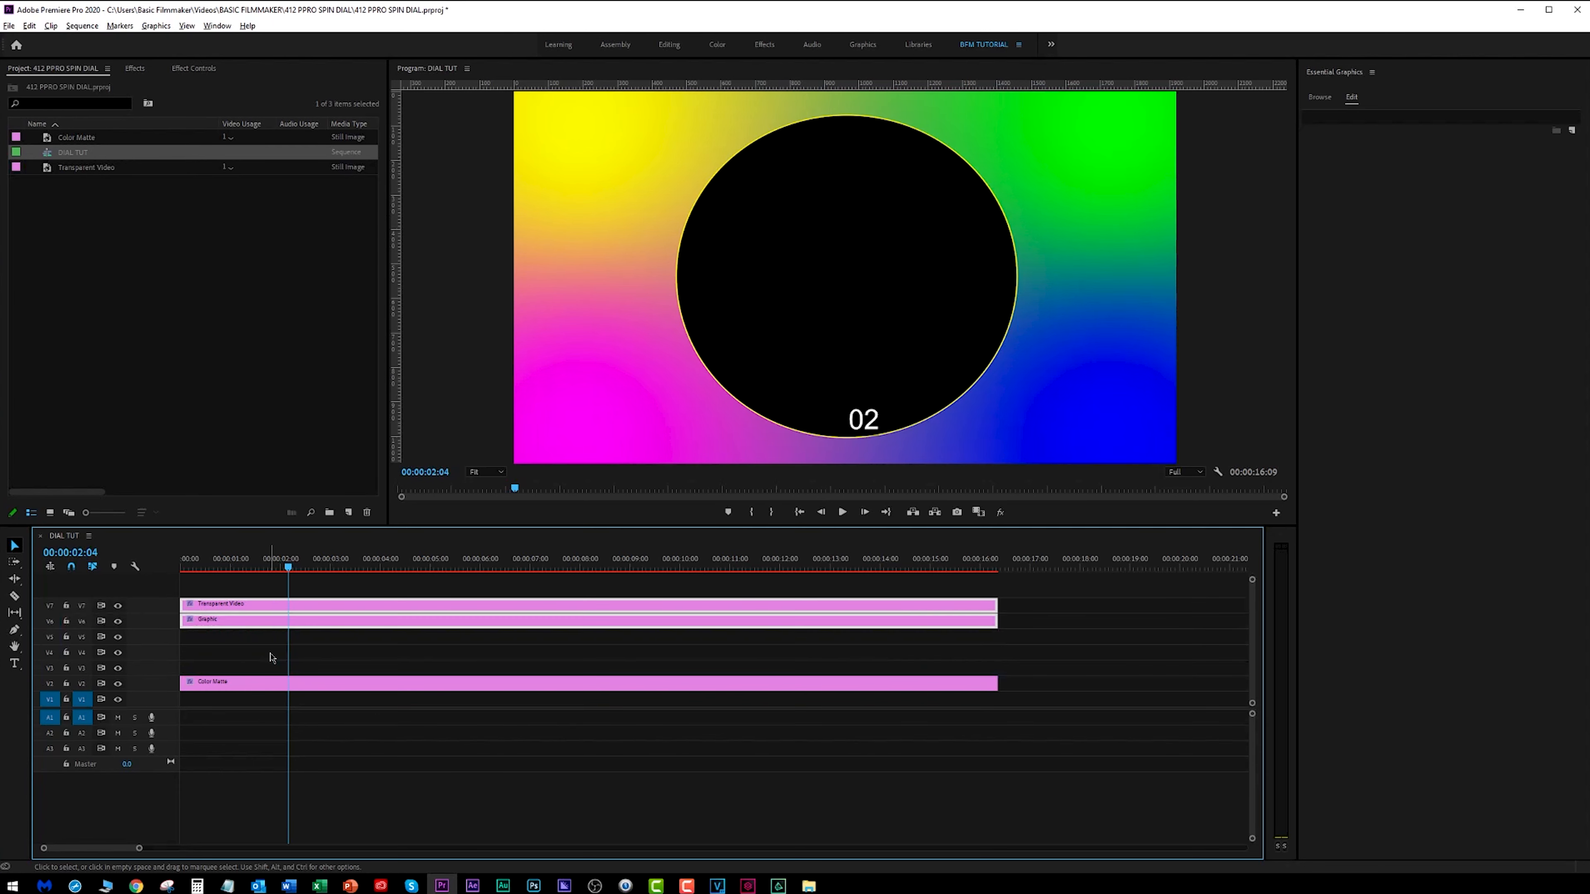
key("alt+Down")
key("alt+Down")
key("alt+Down")
key("alt+Down")
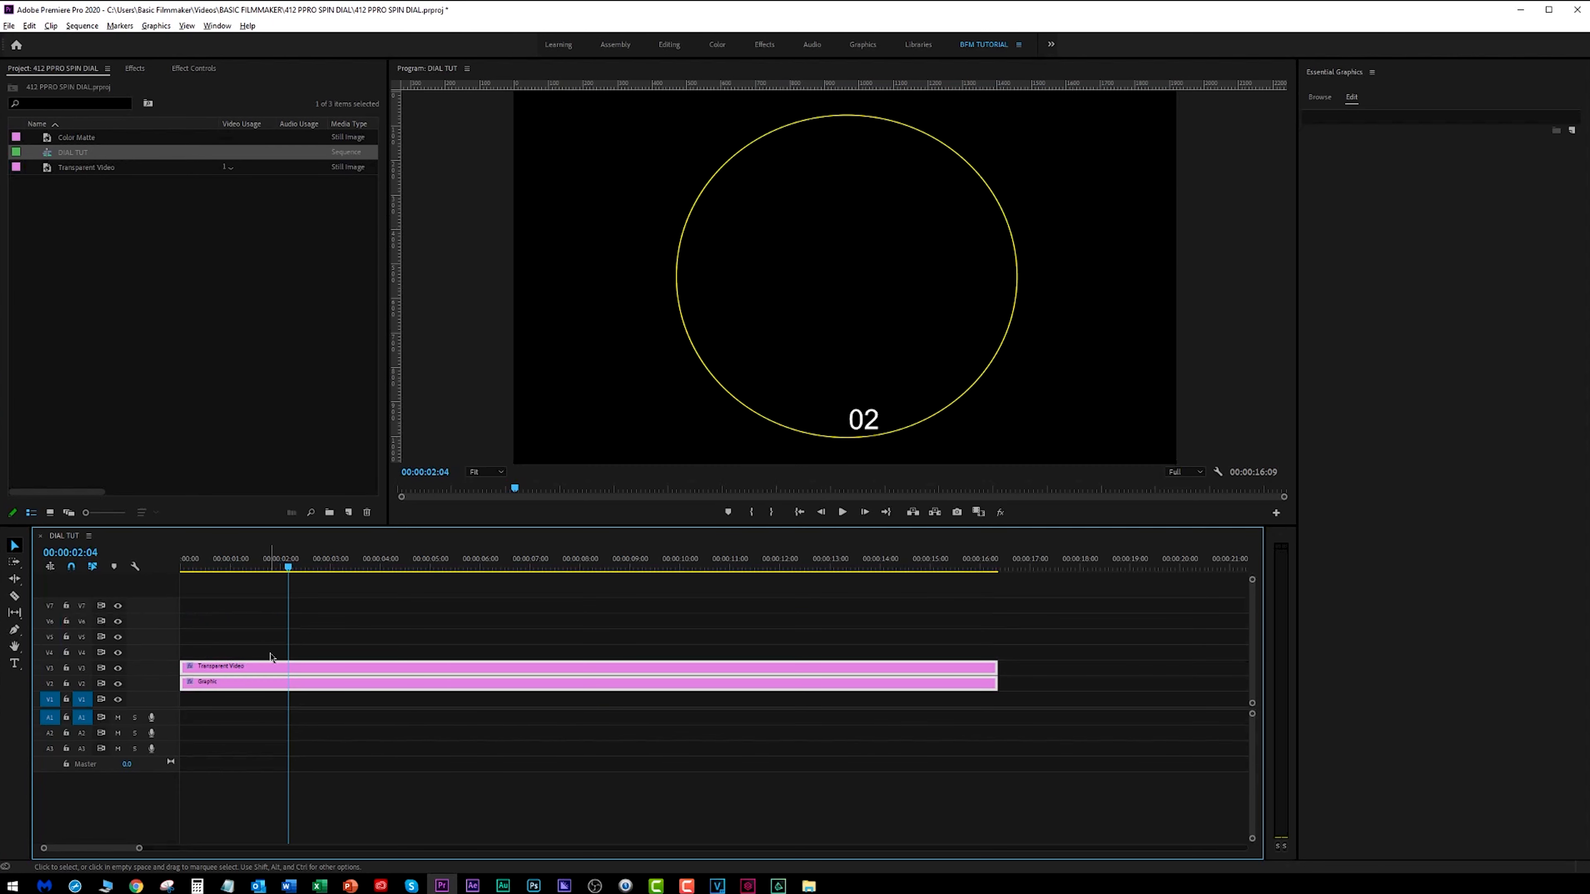
key("alt+Down")
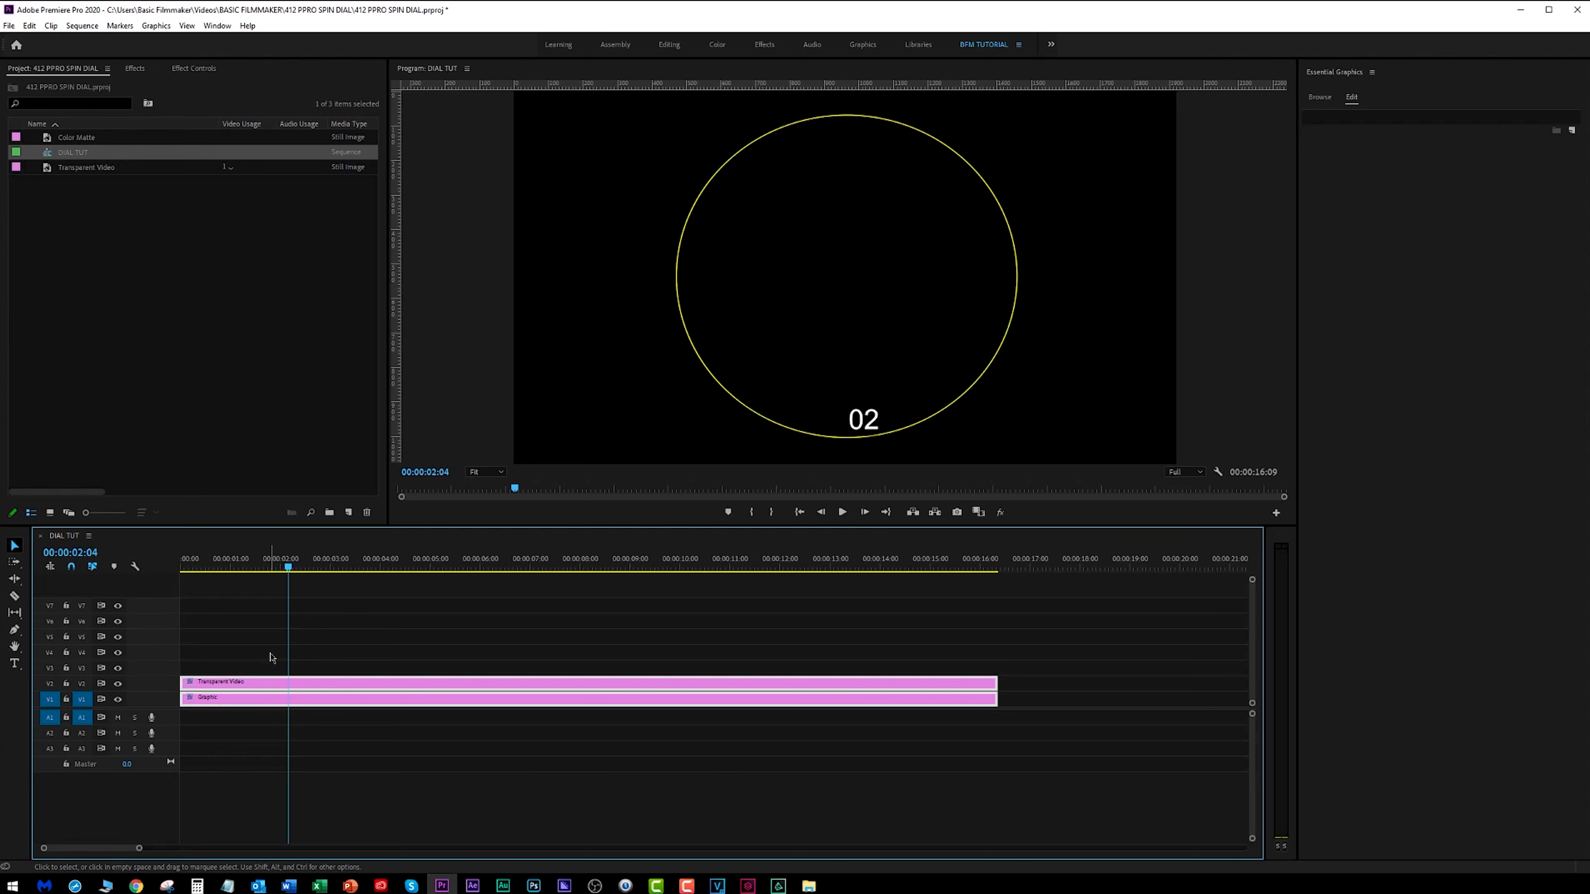
Undo the track shifts that overwrote the Color Matte clip
key("ctrl+z")
key("ctrl+z")
key("ctrl+z")
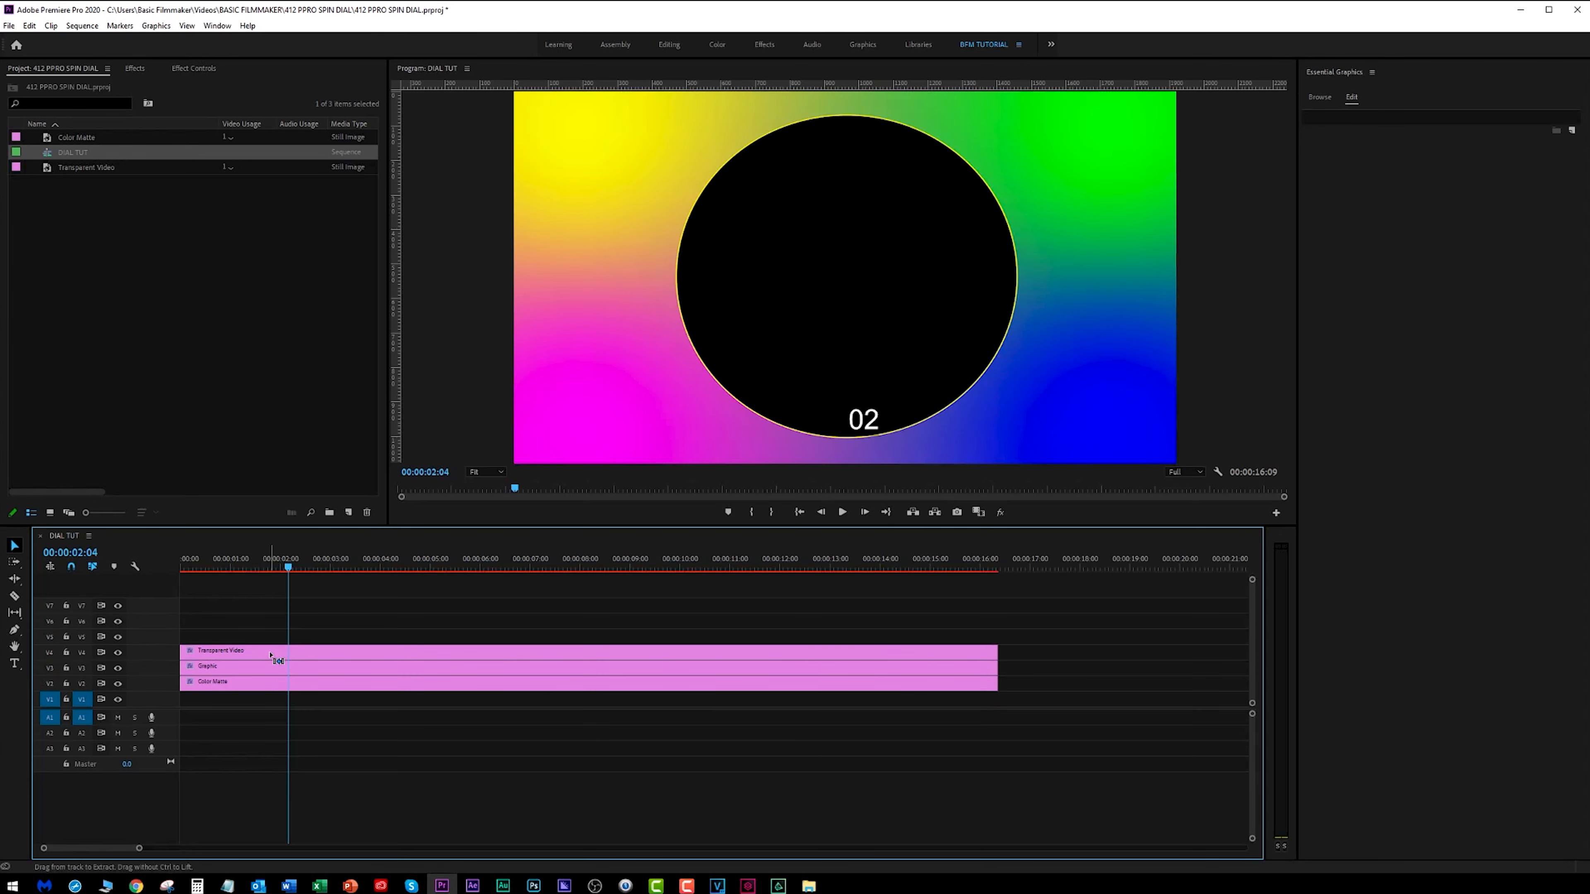
key("ctrl+z")
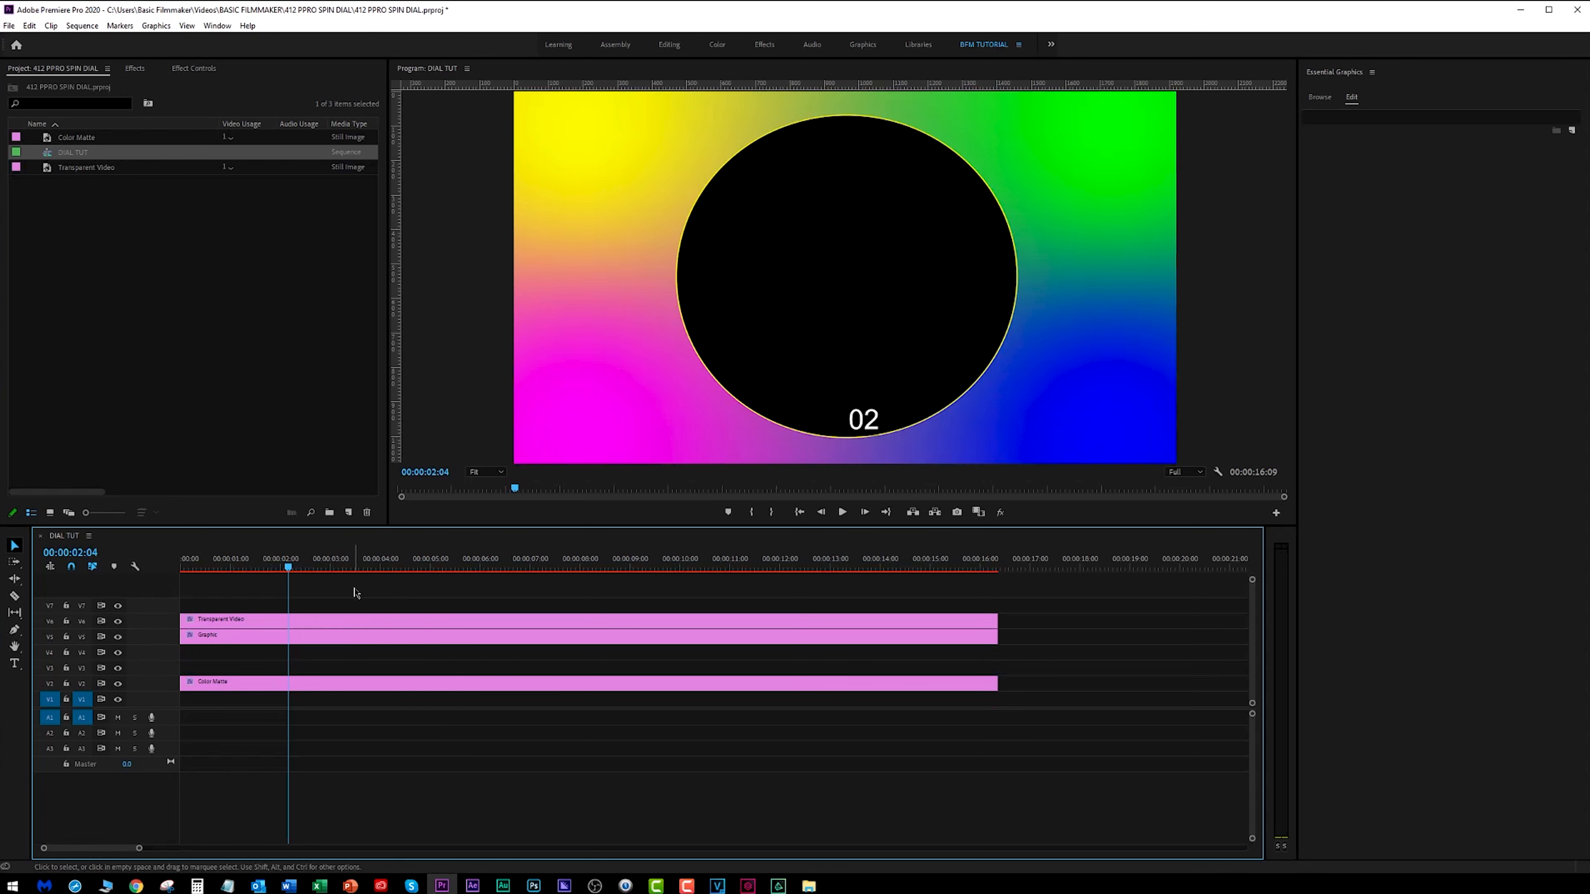
Lower the Transparent Video and Graphic clips to V4 and V3, and select only the Transparent Video clip with the playhead at 00:00:05:14
left_click_drag(380, 598, 431, 650)
key("alt+Down")
key("alt+Down")
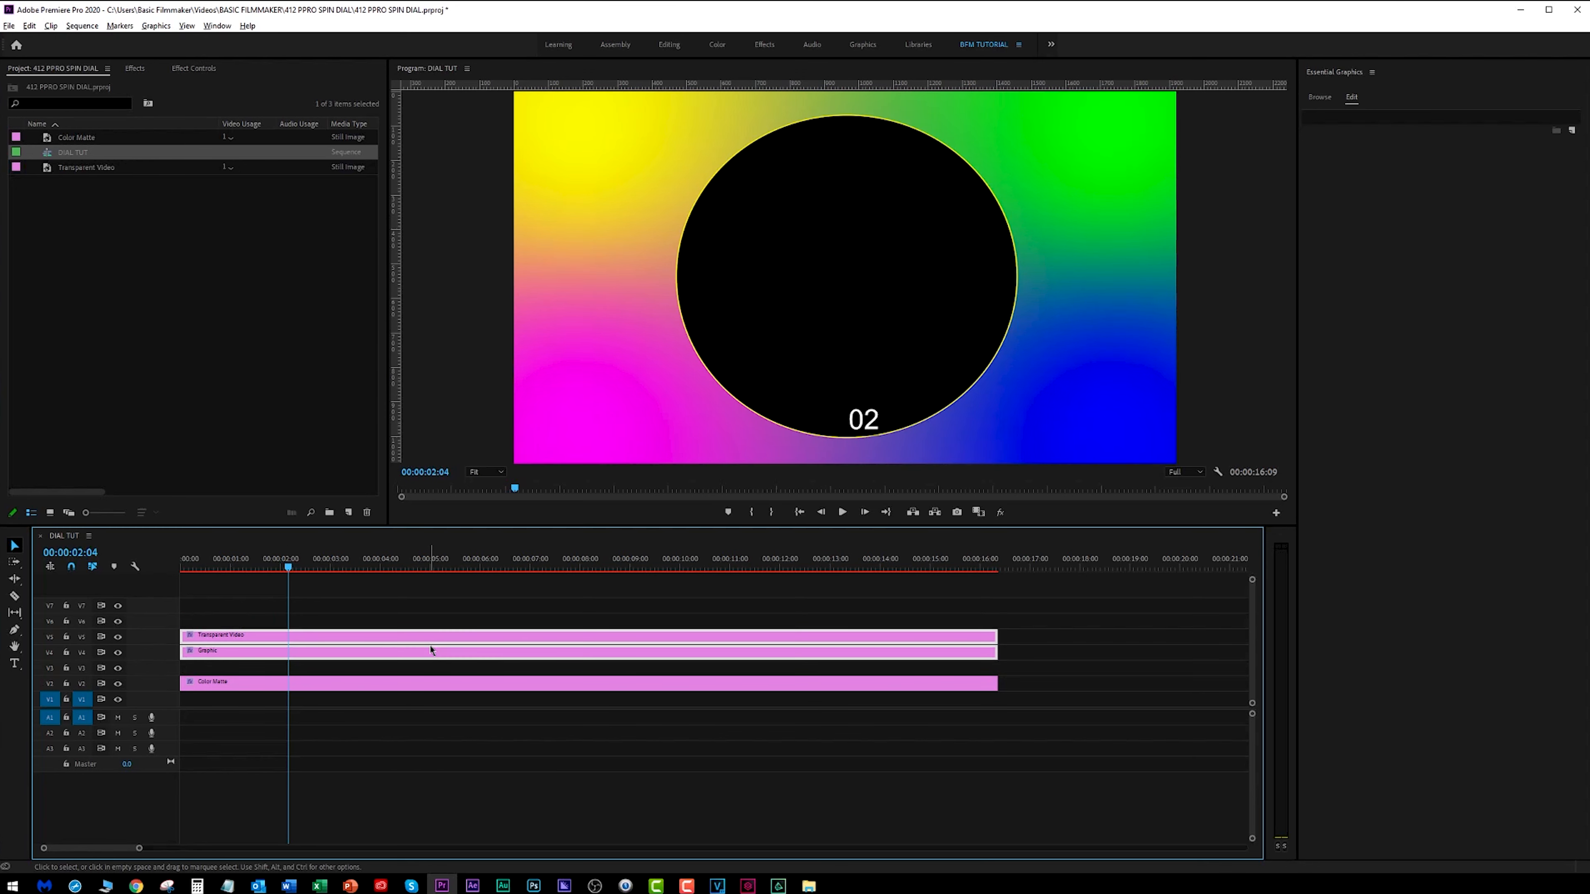
left_click_drag(413, 570, 462, 583)
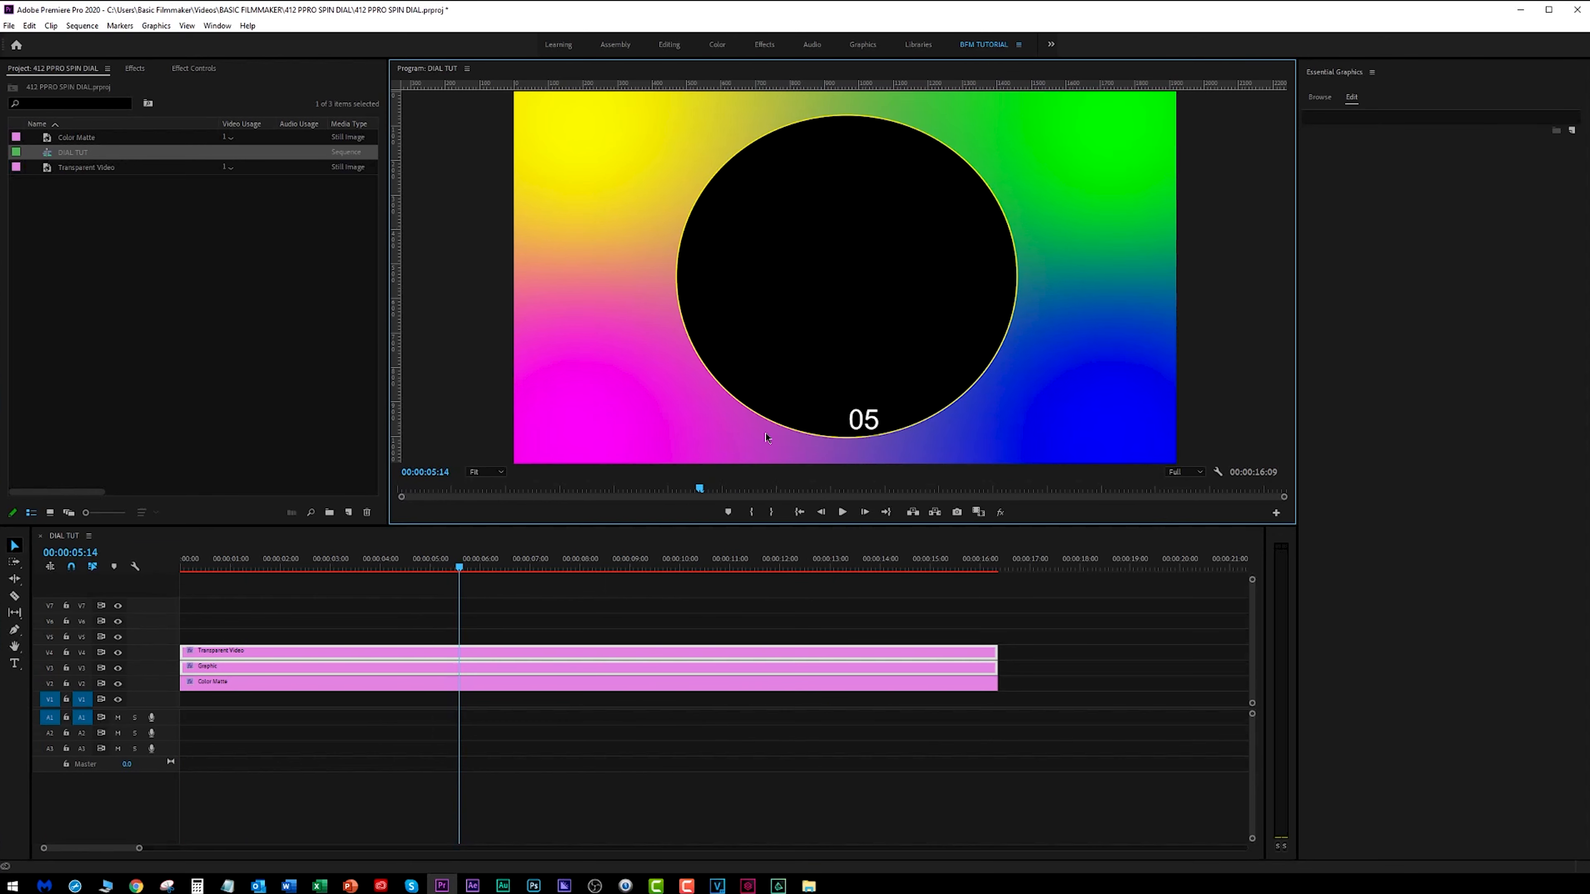
left_click(269, 654)
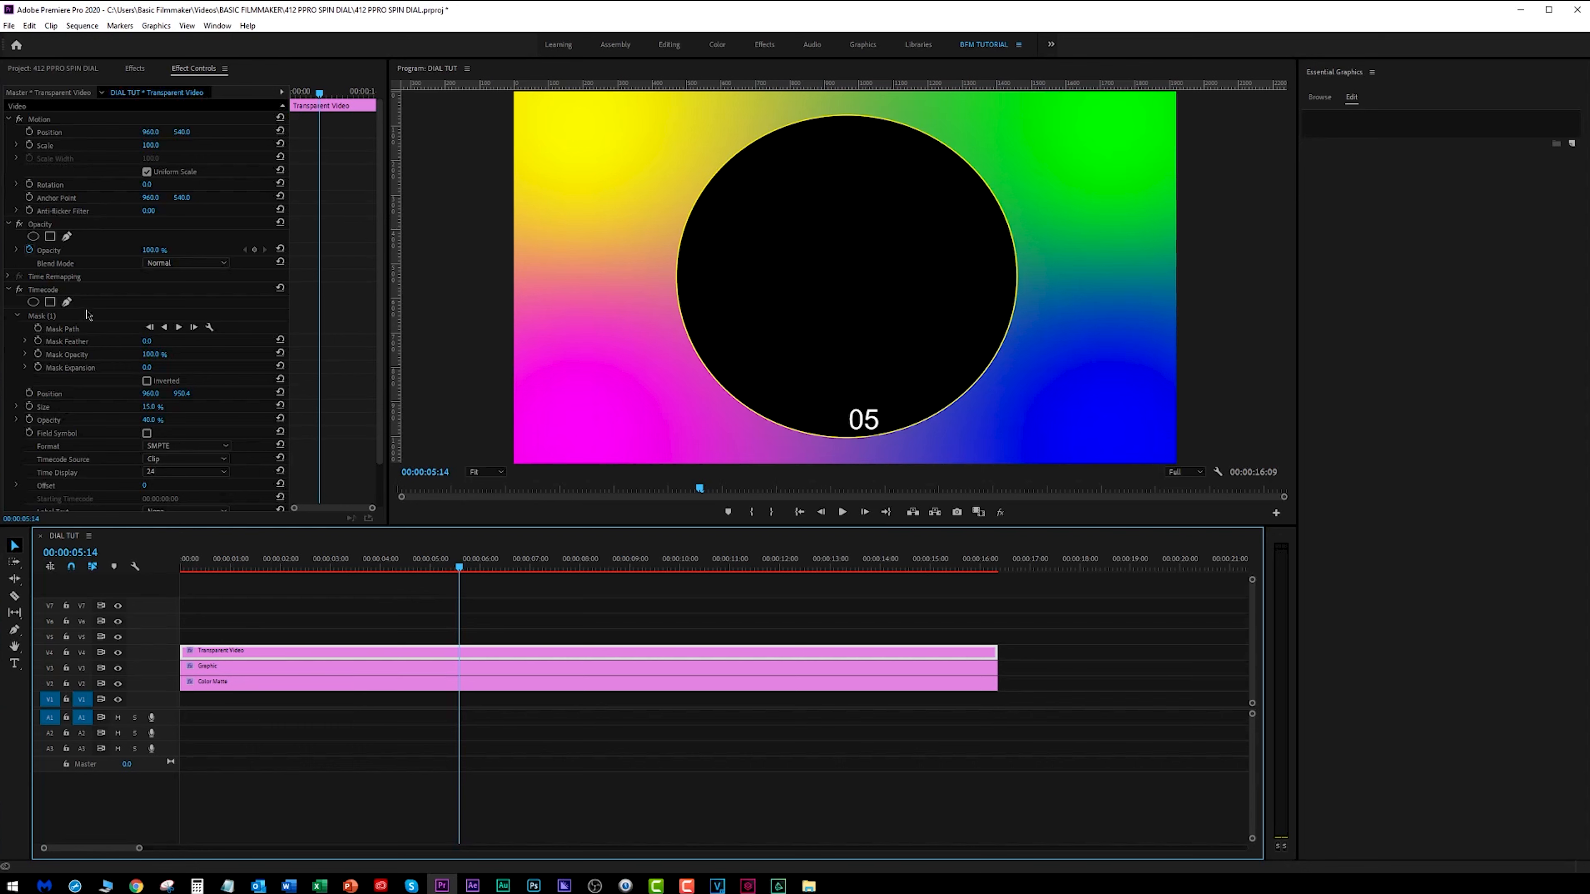
Try shifting the counter number vertically with the Timecode effect's Position value
left_click_drag(182, 393, 1, 393)
left_click_drag(183, 394, 75, 394)
mouse_move(182, 393)
left_mouse_down()
mouse_move(251, 394)
mouse_move(188, 393)
left_mouse_up()
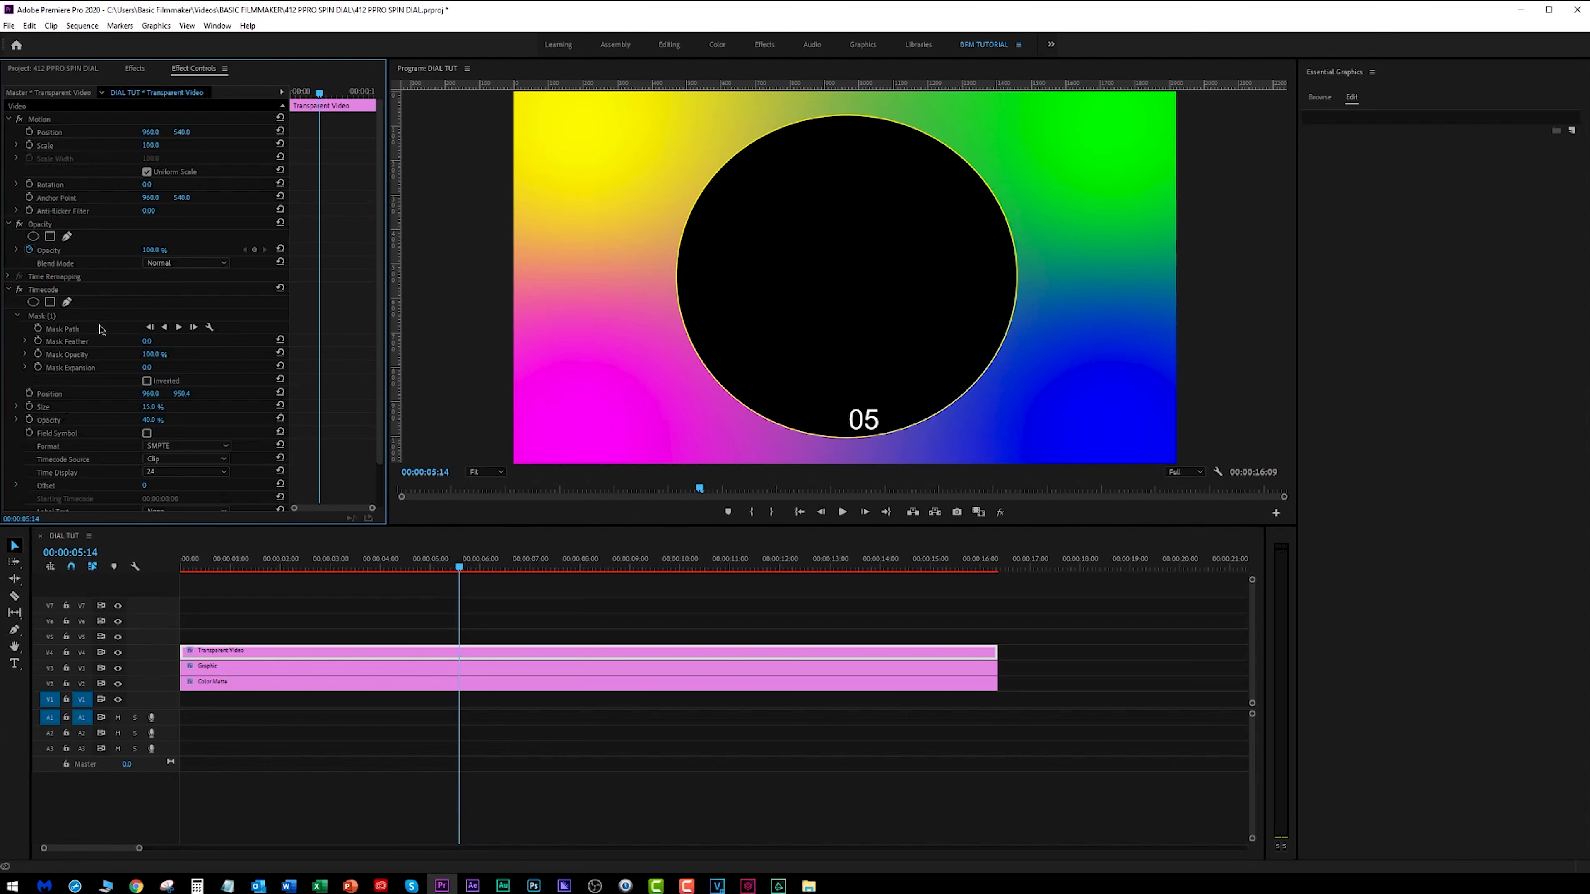
Raise the counter into the circle by setting the clip's Motion position to 933.0, 89.0, and undo the trial enlargement
left_click(9, 290)
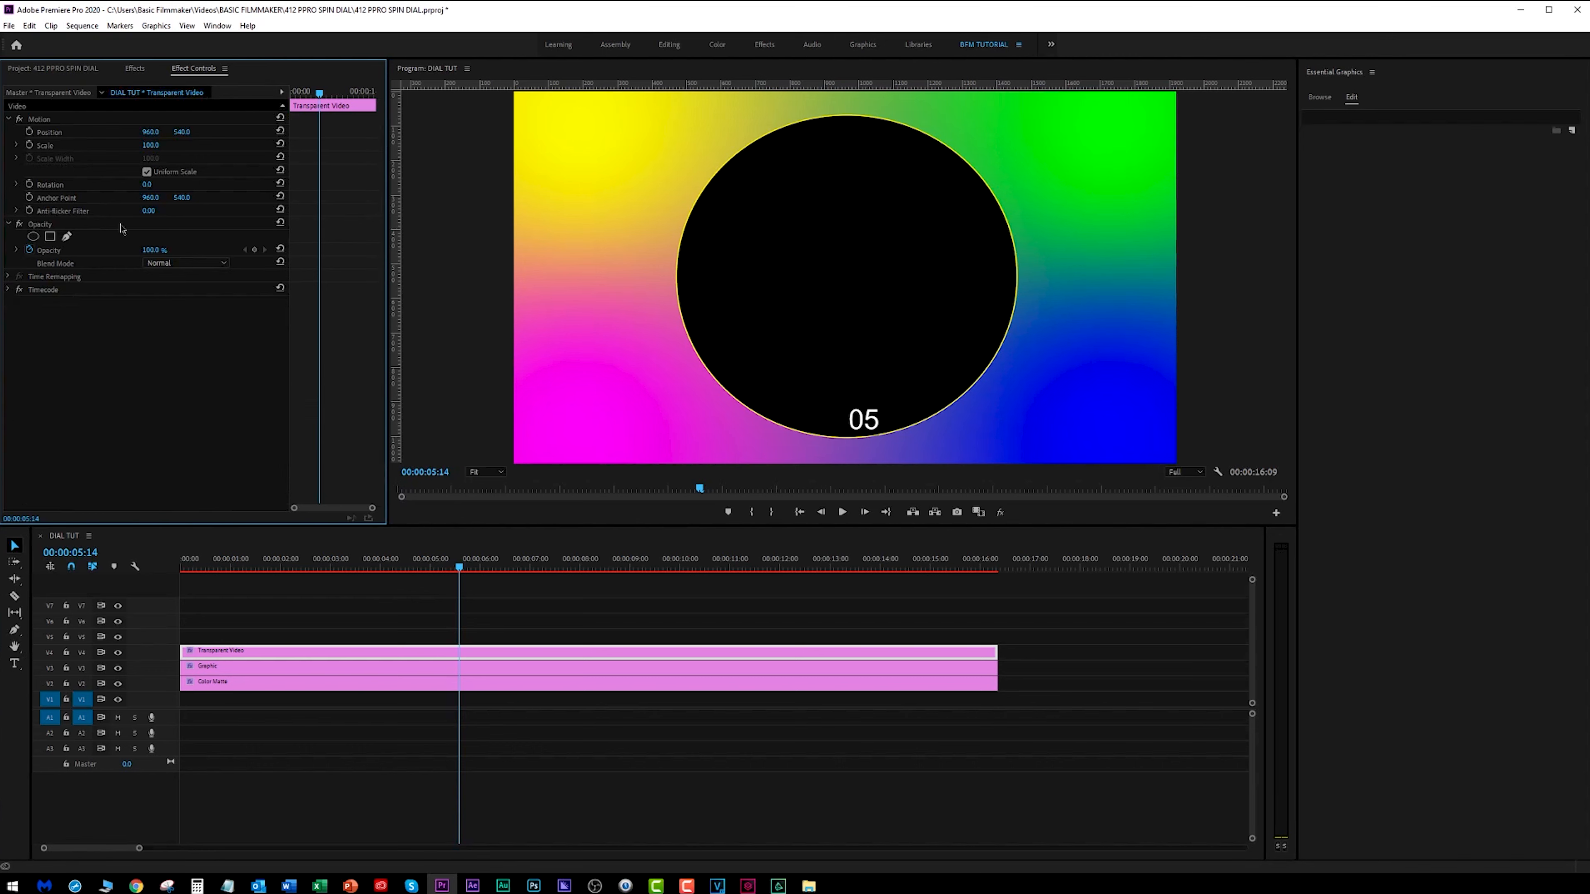
left_click(51, 122)
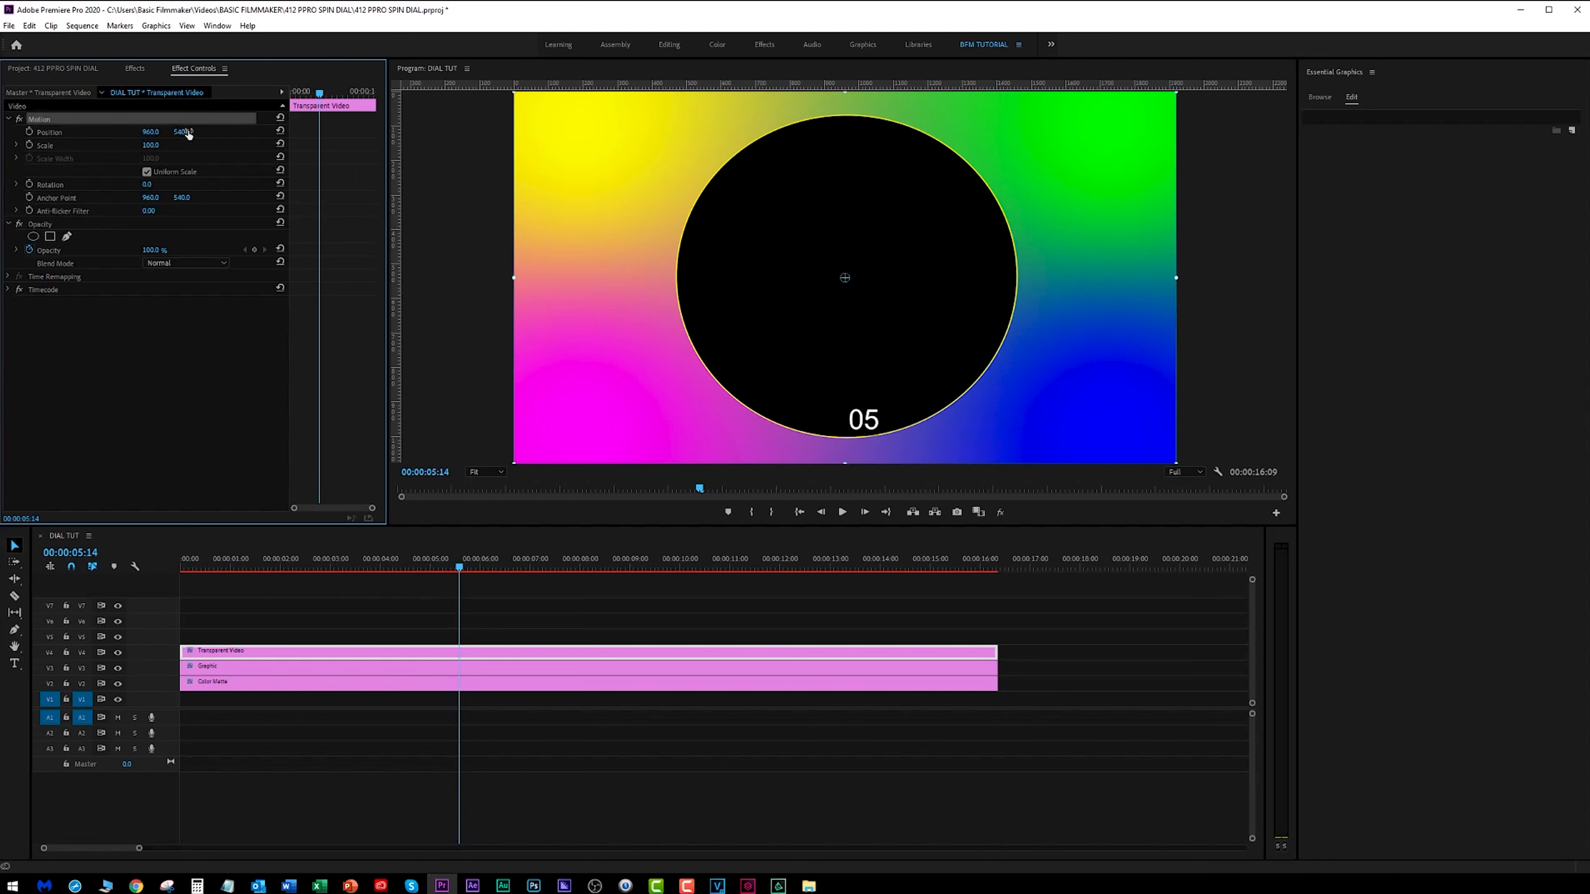
mouse_move(188, 133)
left_mouse_down()
mouse_move(84, 133)
mouse_move(183, 149)
left_mouse_up()
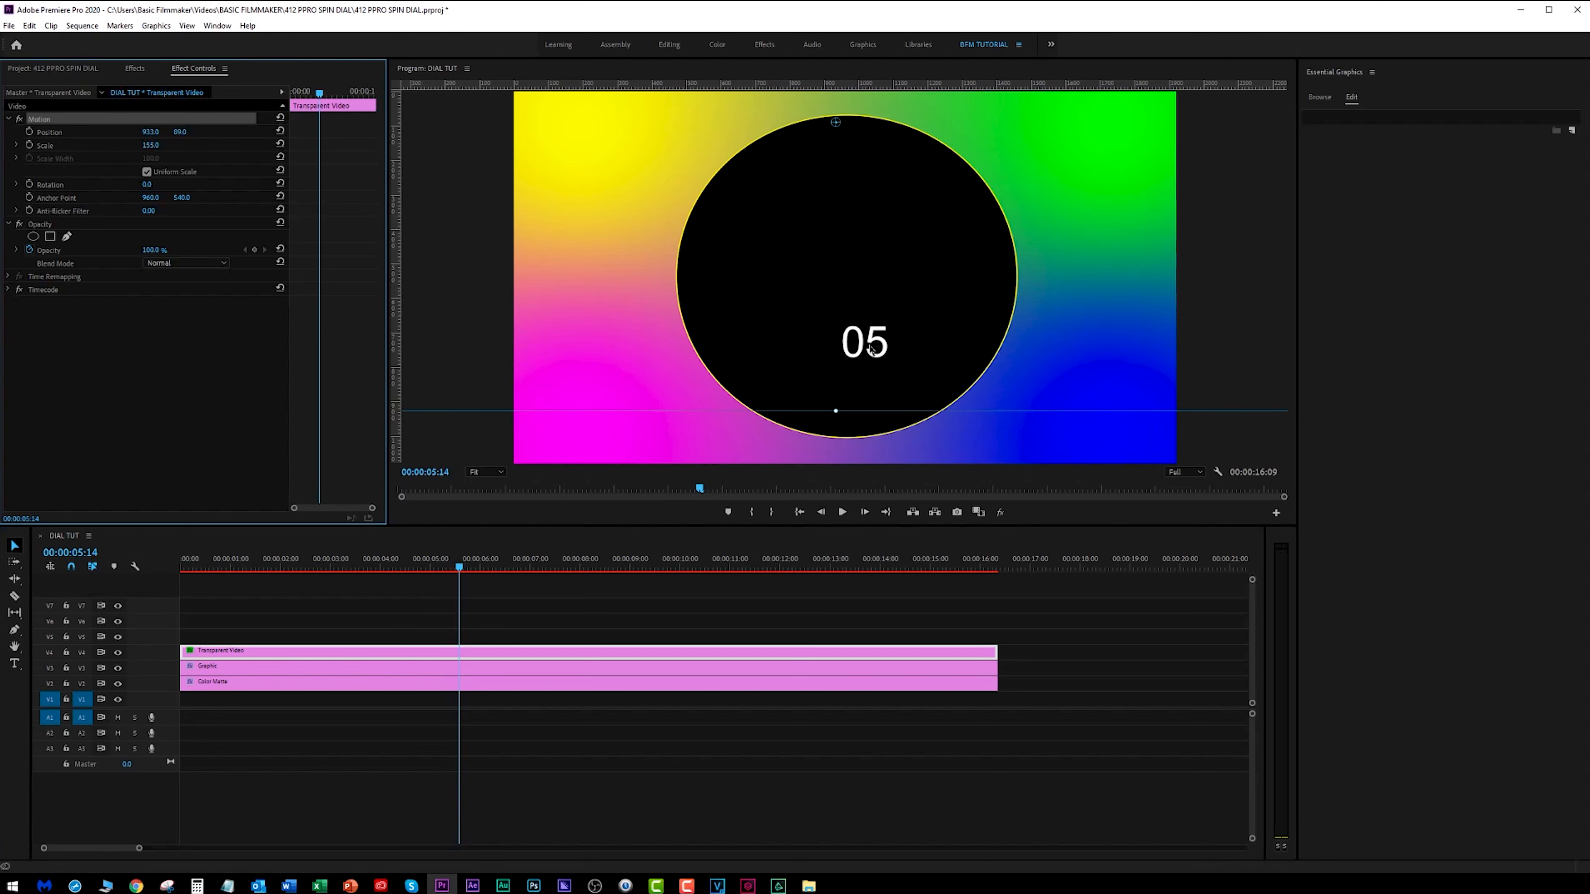
key("ctrl+z")
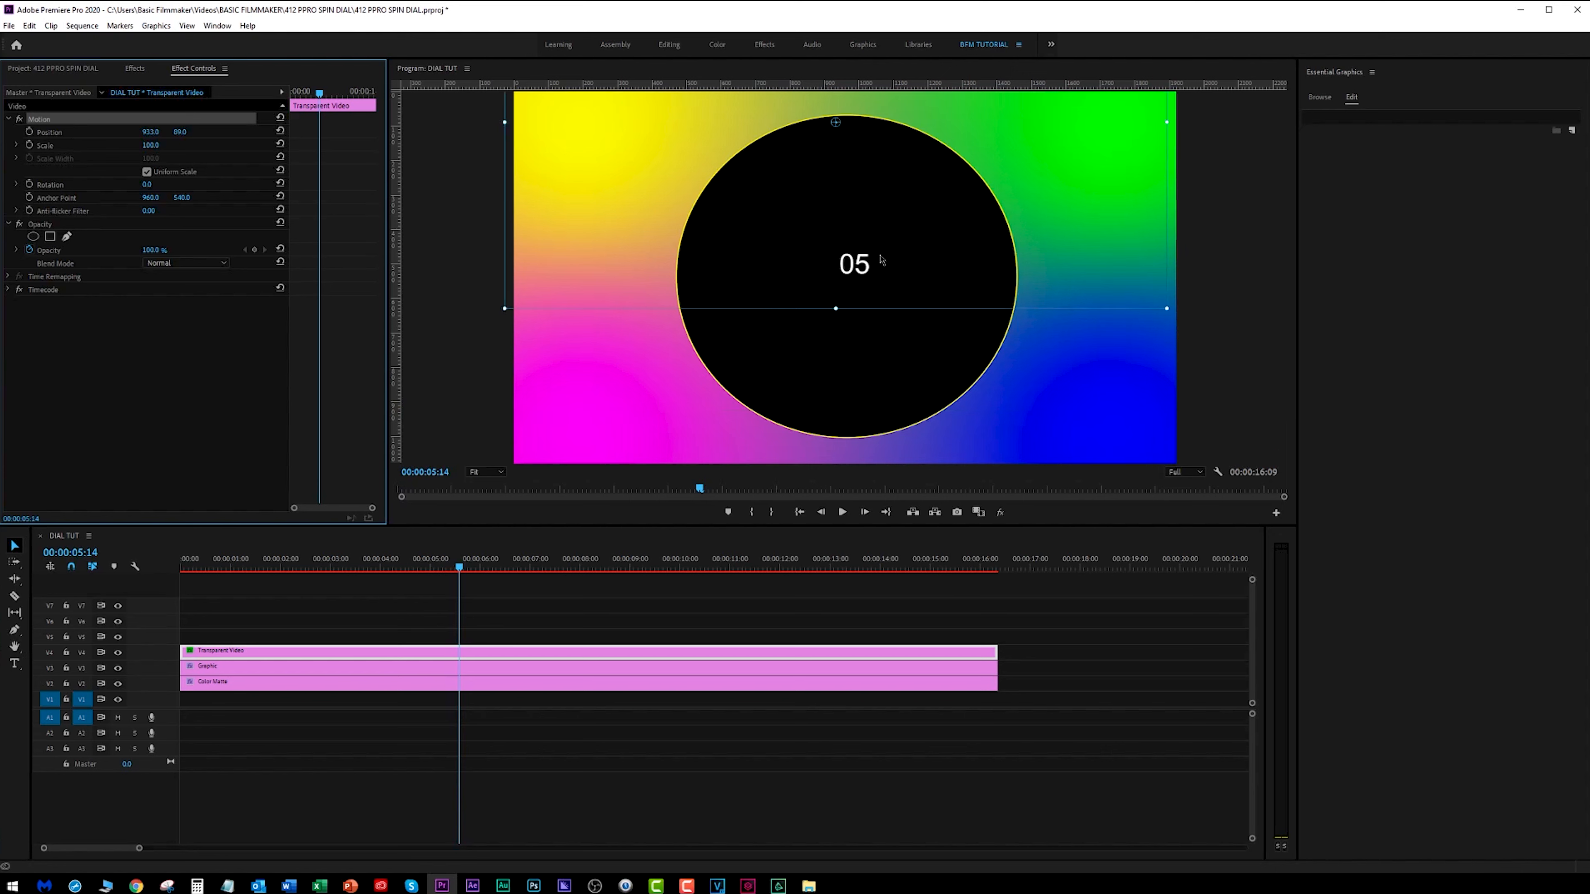
Move the clip's anchor point onto the number at 1013.2, 952.1, then enlarge the counter and center it at 964.2, 535.1
left_click_drag(837, 125, 853, 263)
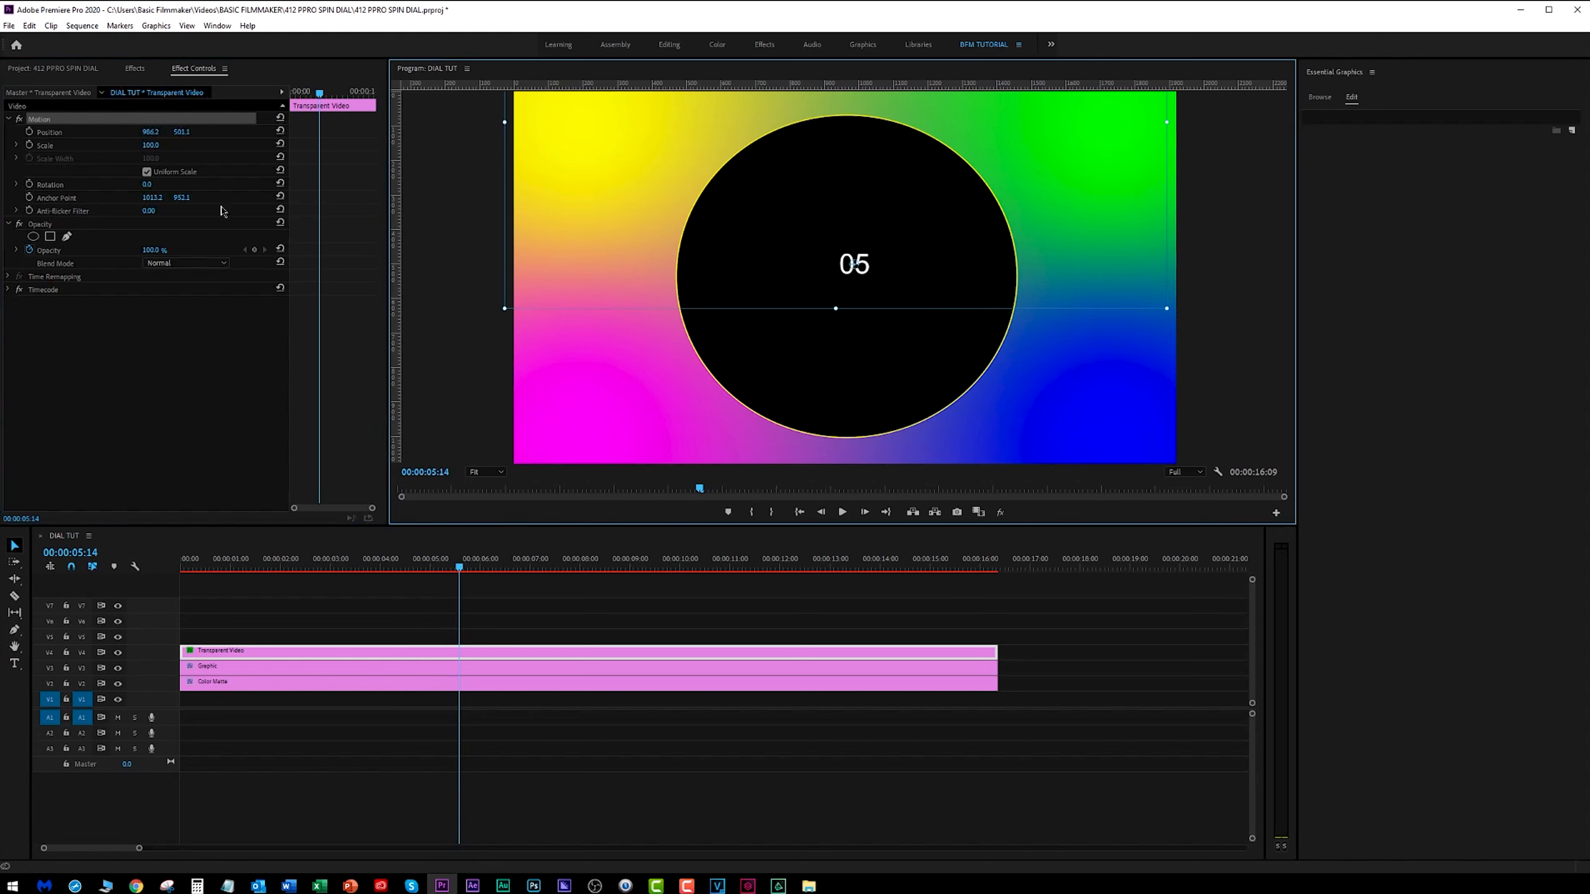
mouse_move(151, 144)
left_mouse_down()
mouse_move(273, 144)
mouse_move(136, 132)
left_mouse_up()
Play and scrub the sequence from its start to review the enlarged counter inside the circle
left_click_drag(307, 563, 124, 551)
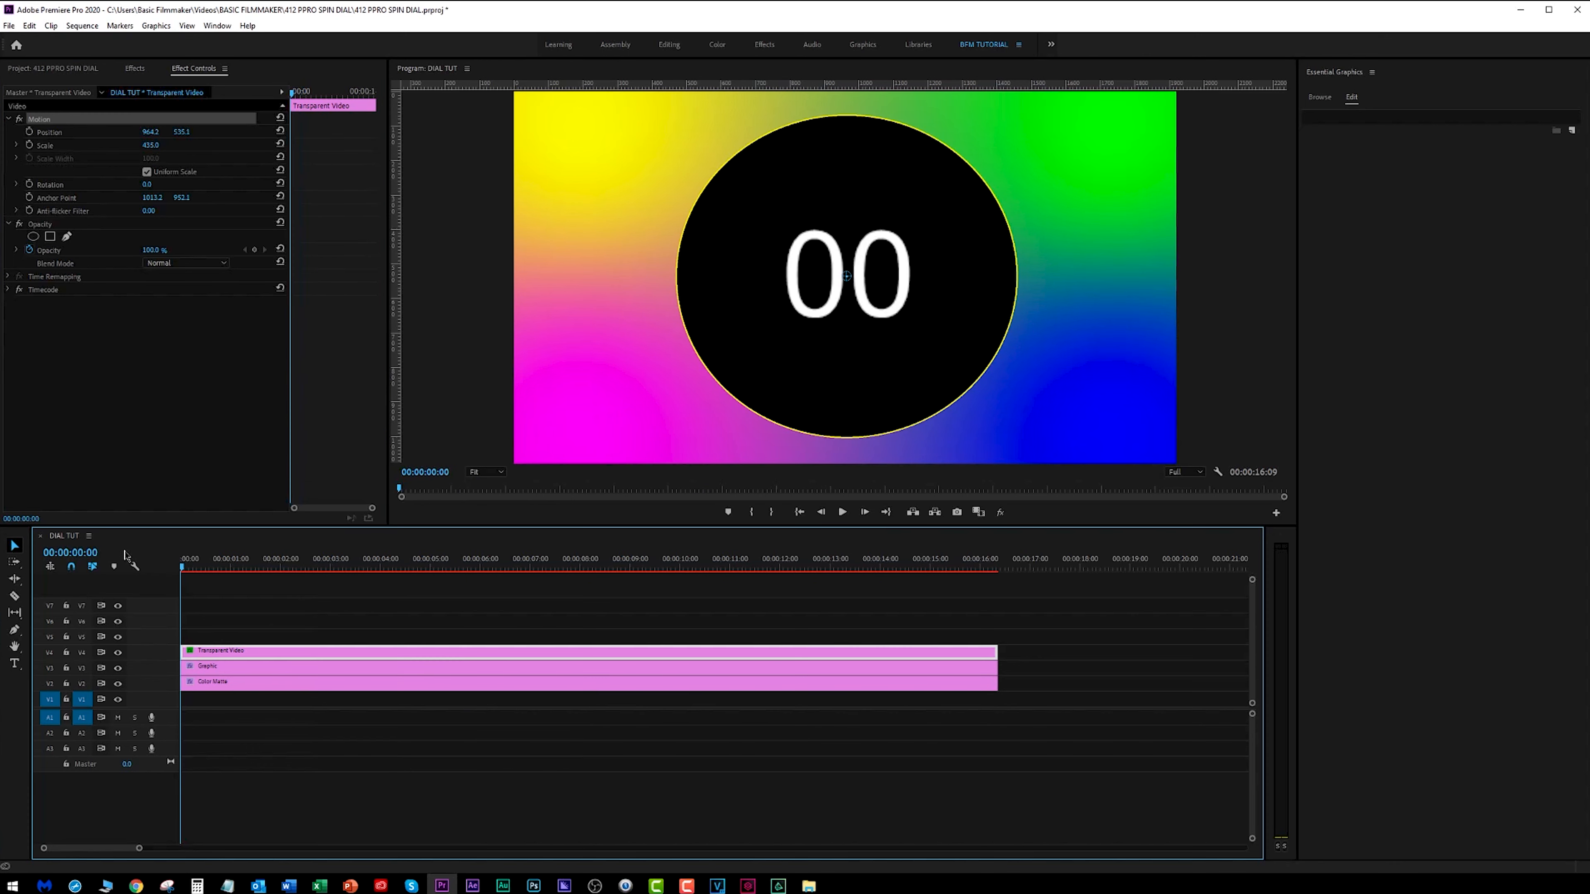
key("space")
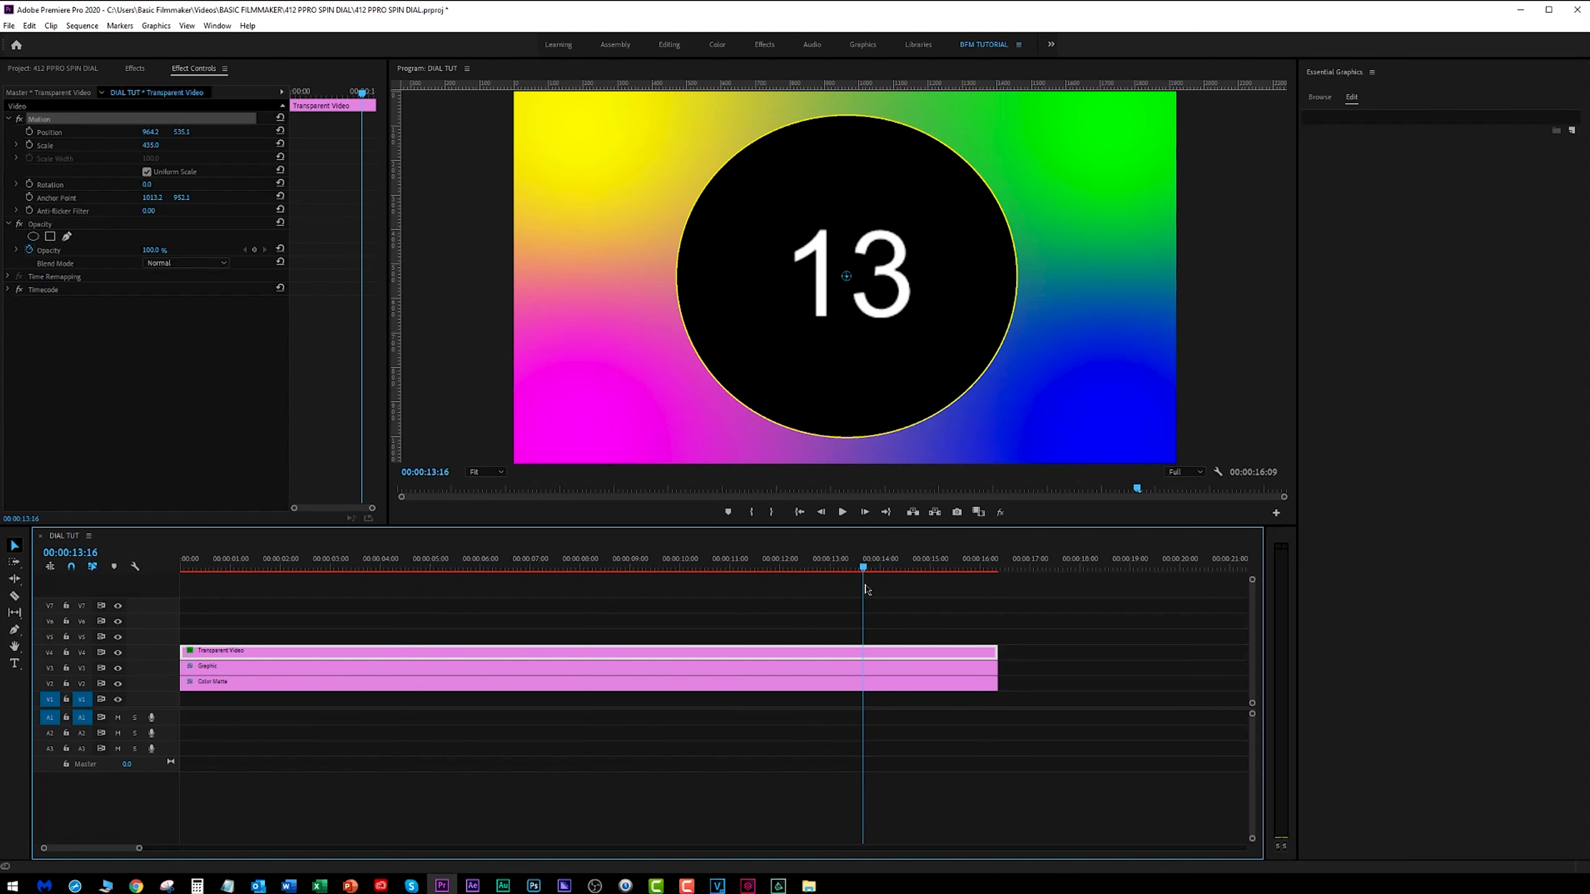
left_click_drag(865, 588, 547, 612)
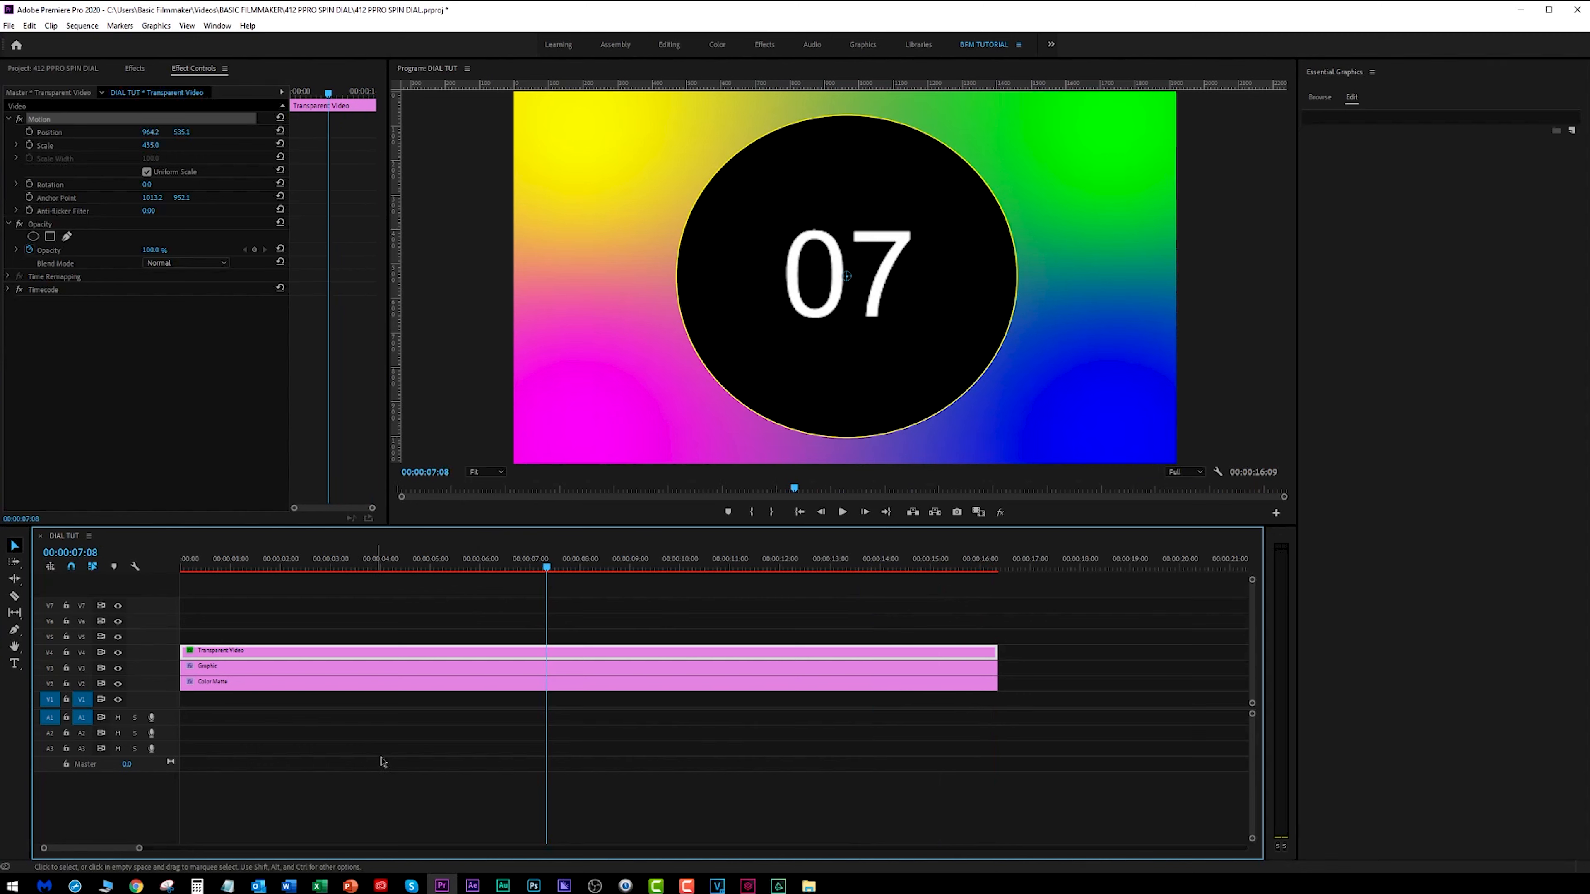
key("Home")
key("space")
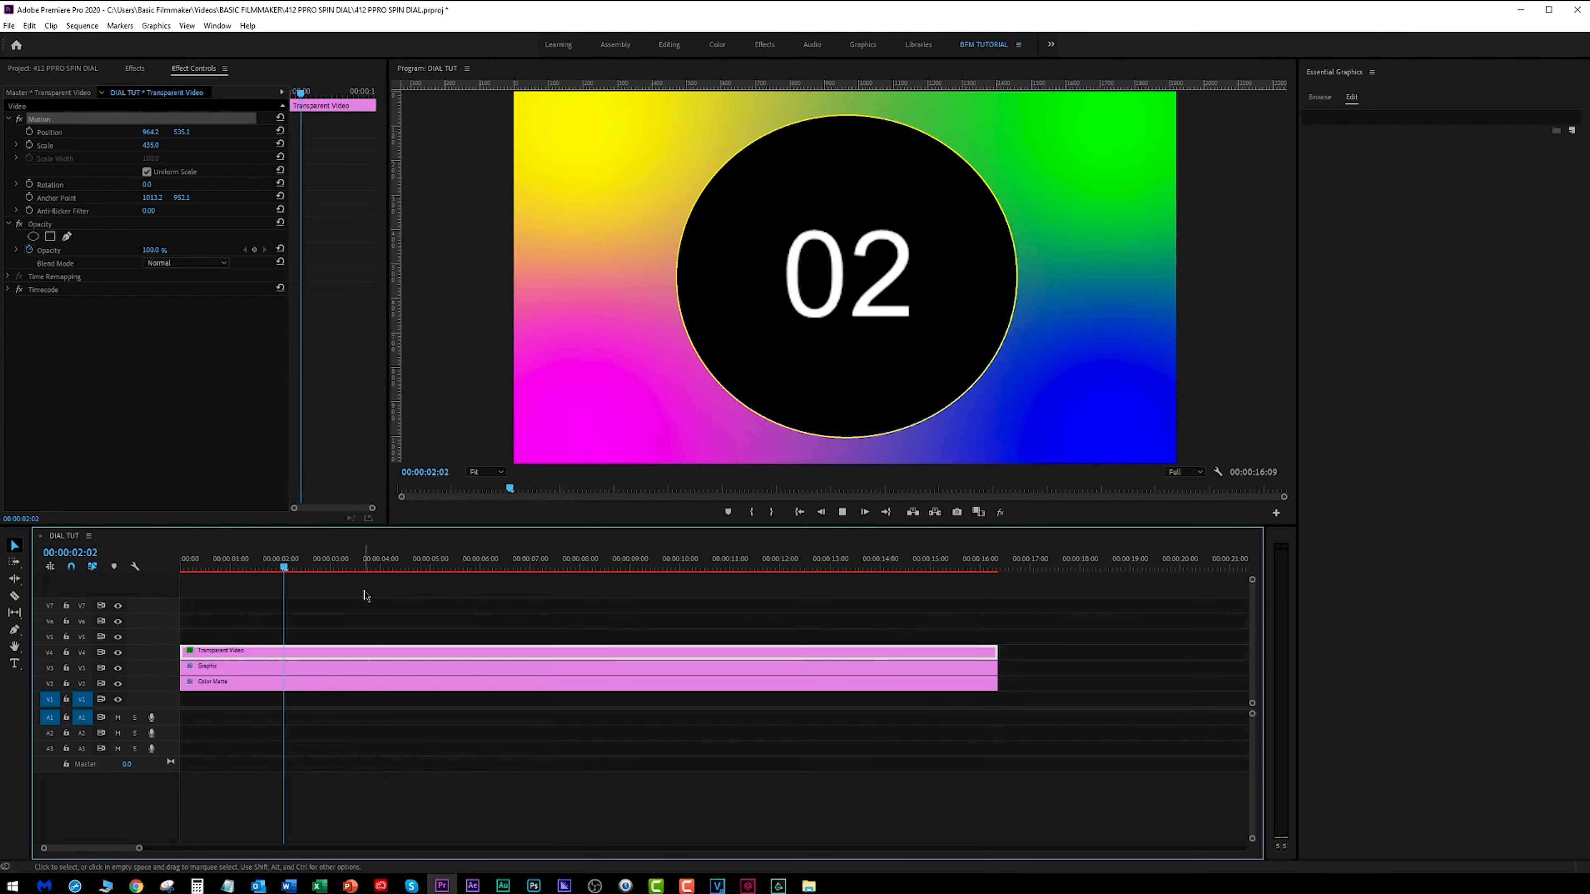
key("space")
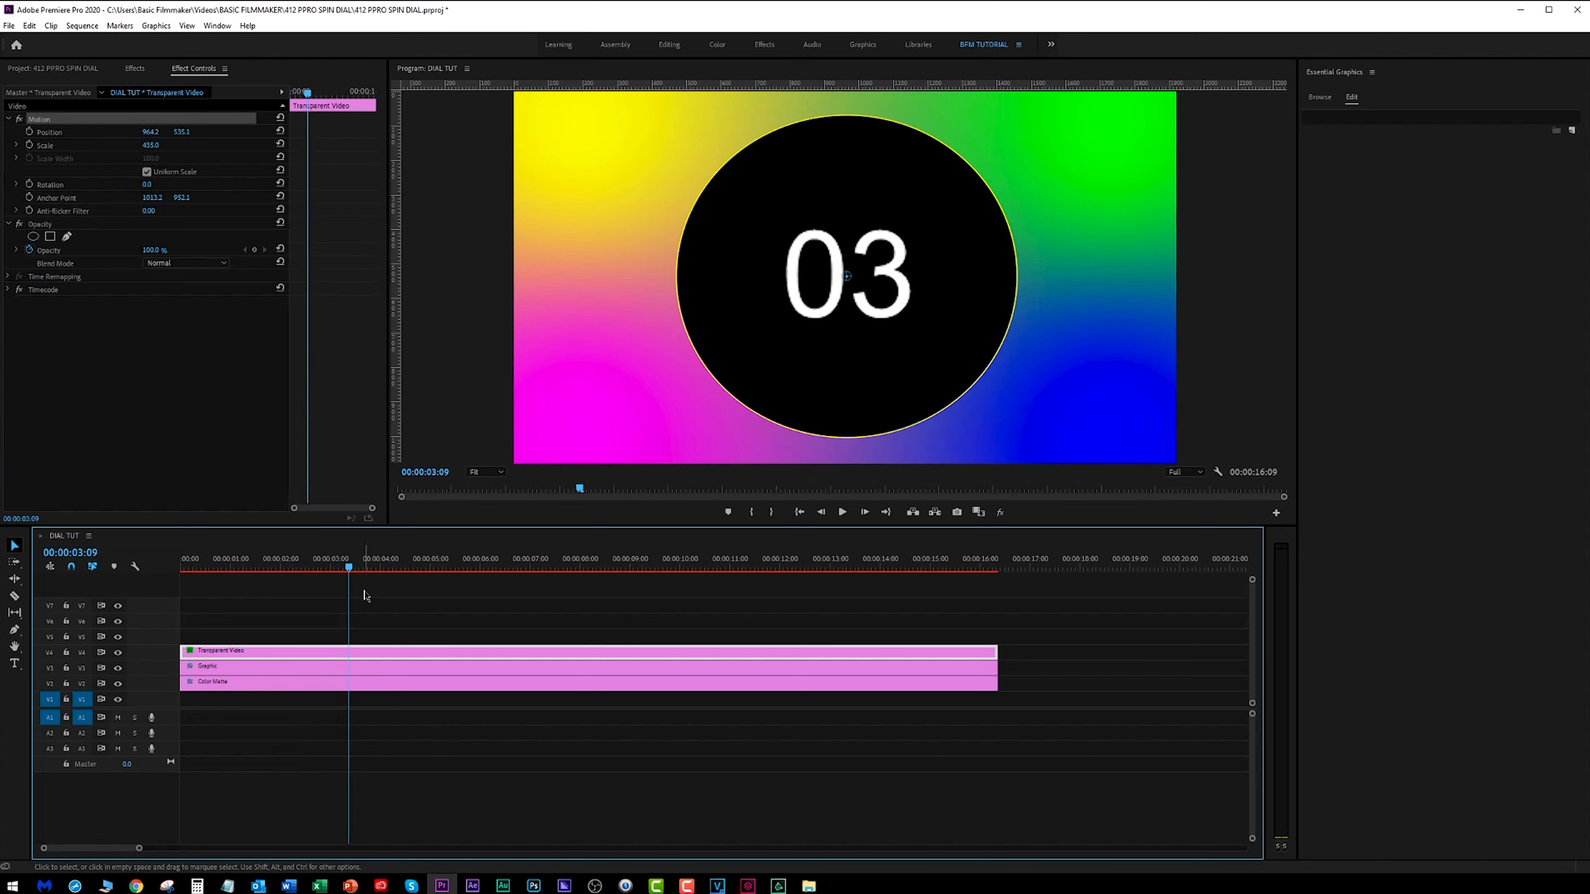
Rename the circle graphic's shape layer as BG CIRCLE
left_click(270, 608)
left_click(249, 657)
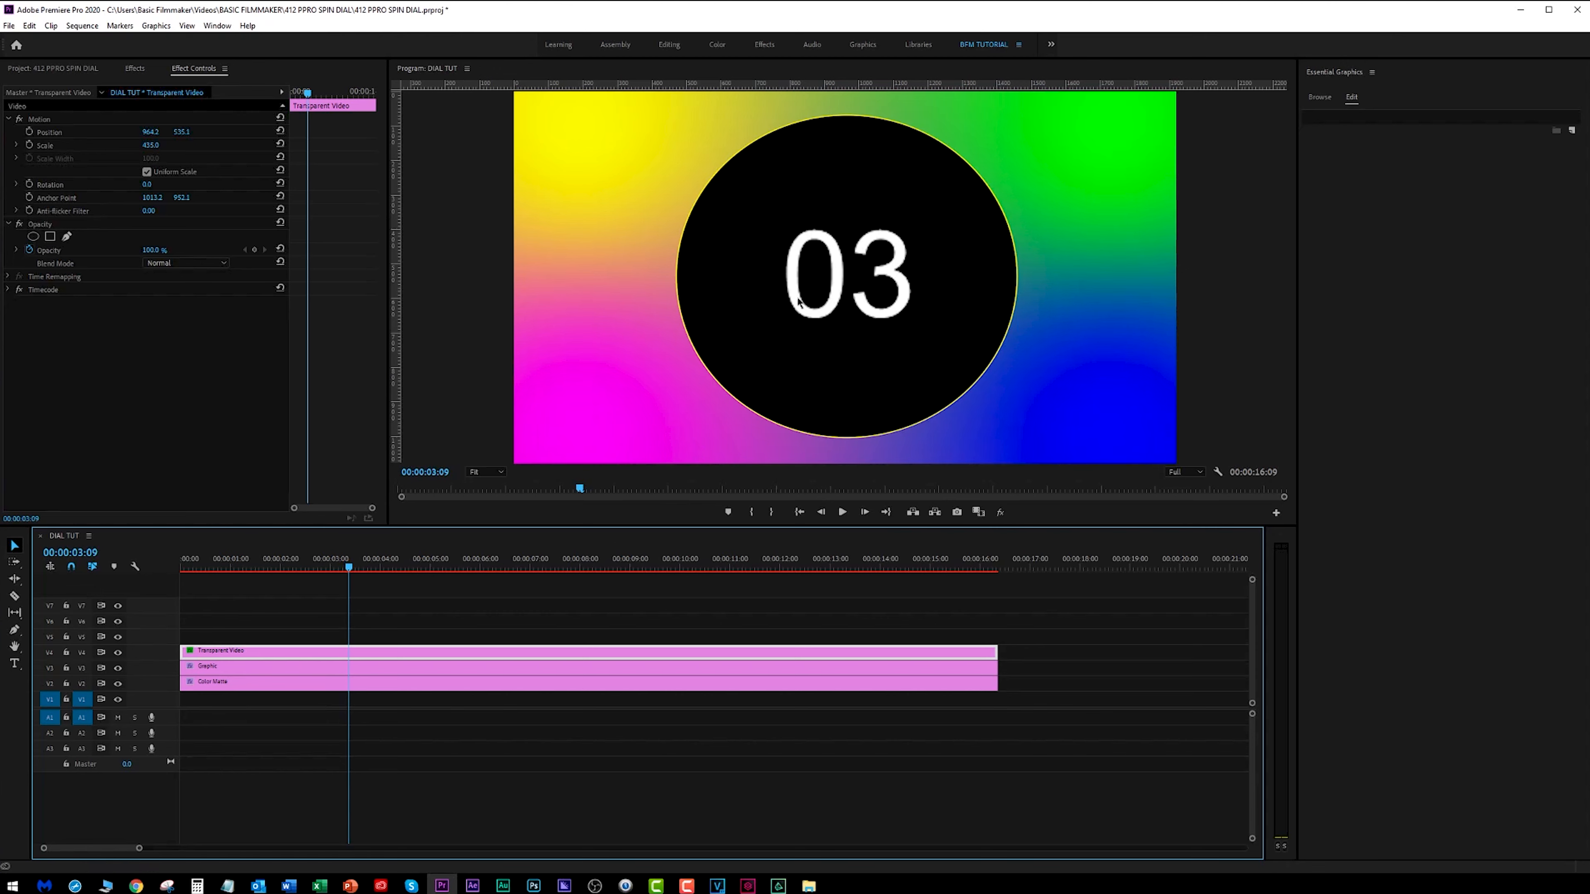
left_click(269, 670)
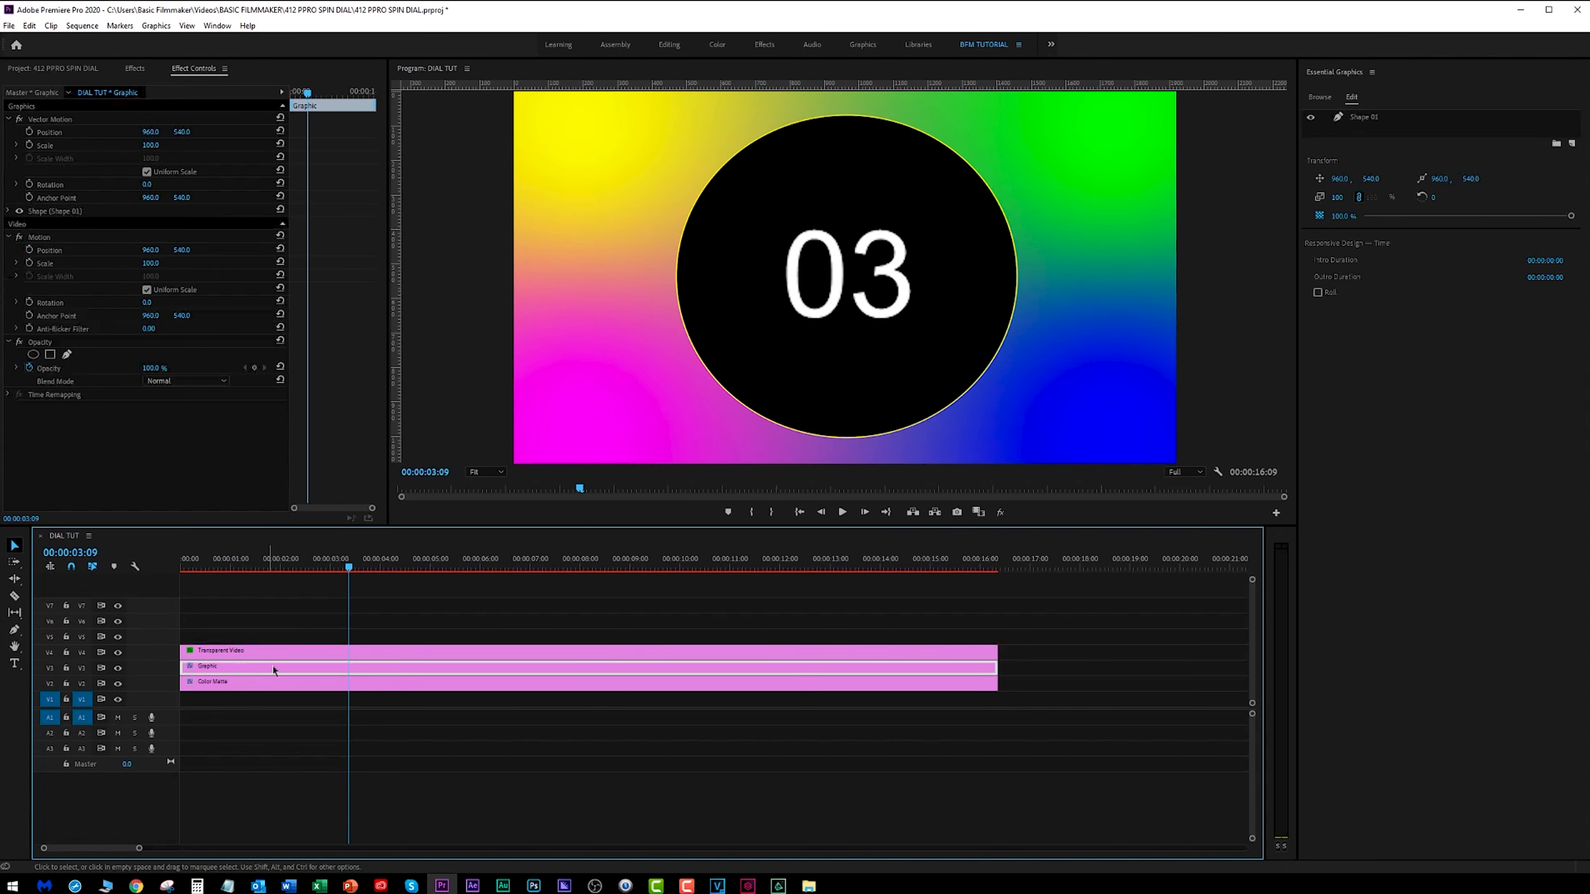
left_click(1363, 119)
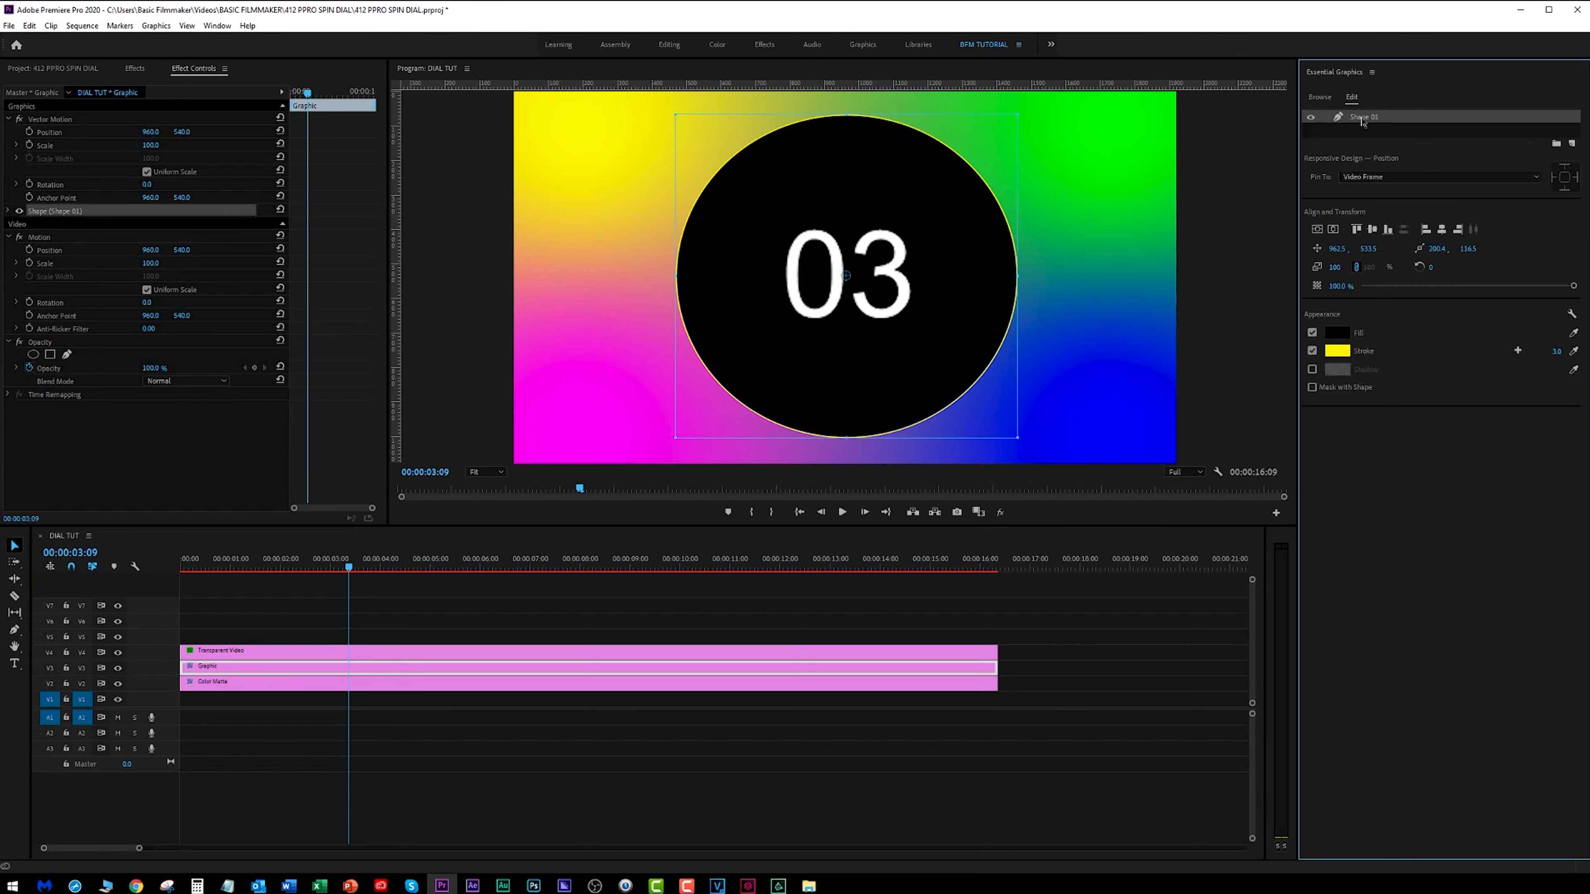
double_click(1361, 119)
type("BG CIRCLE")
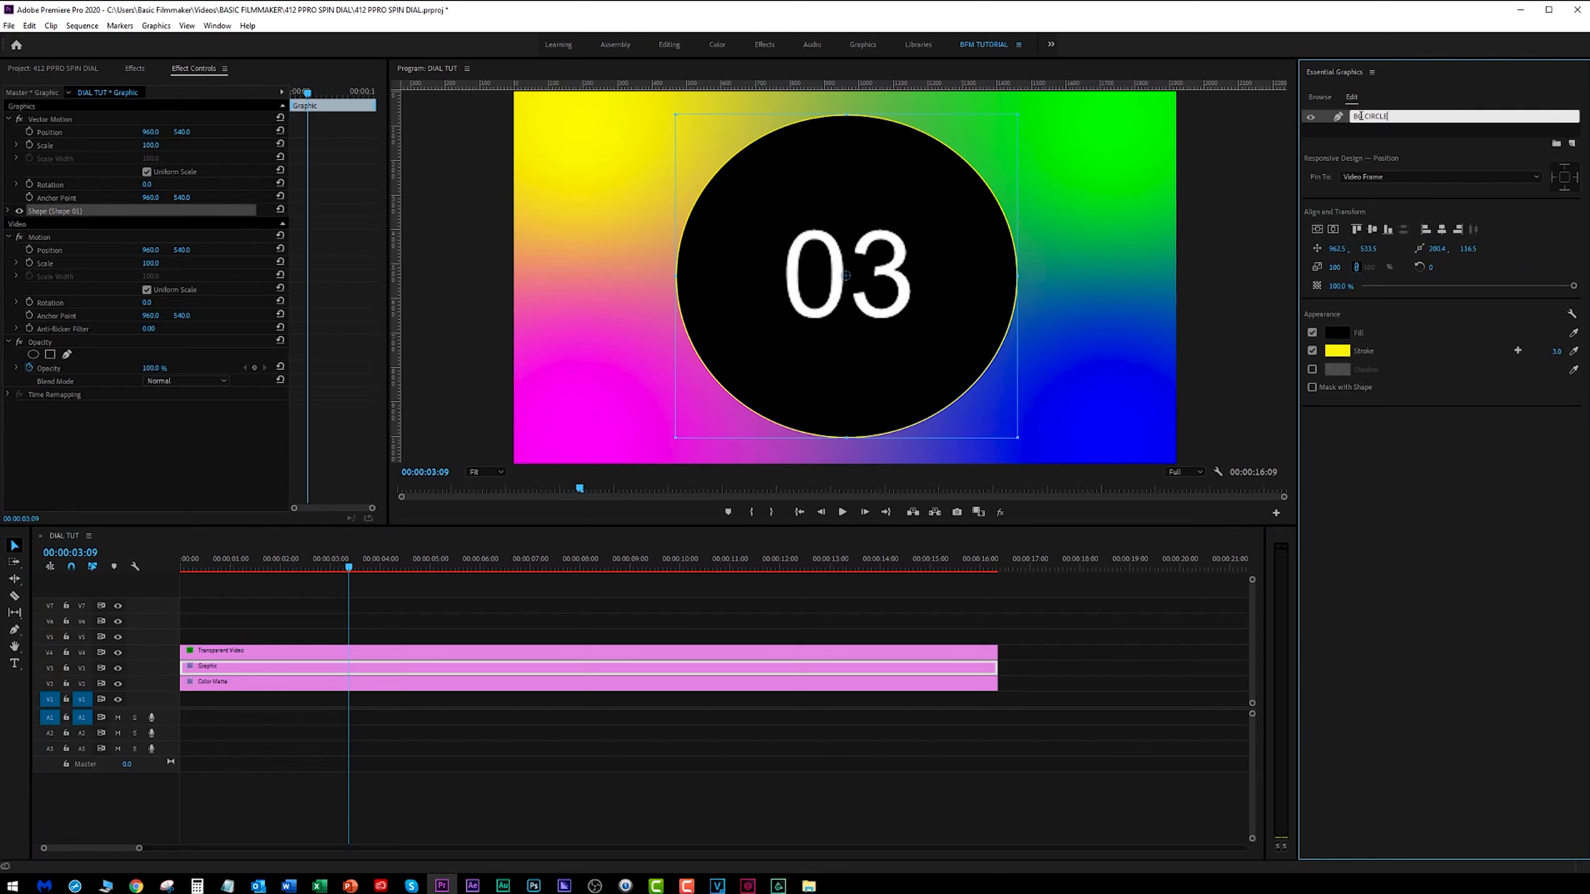
key("Return")
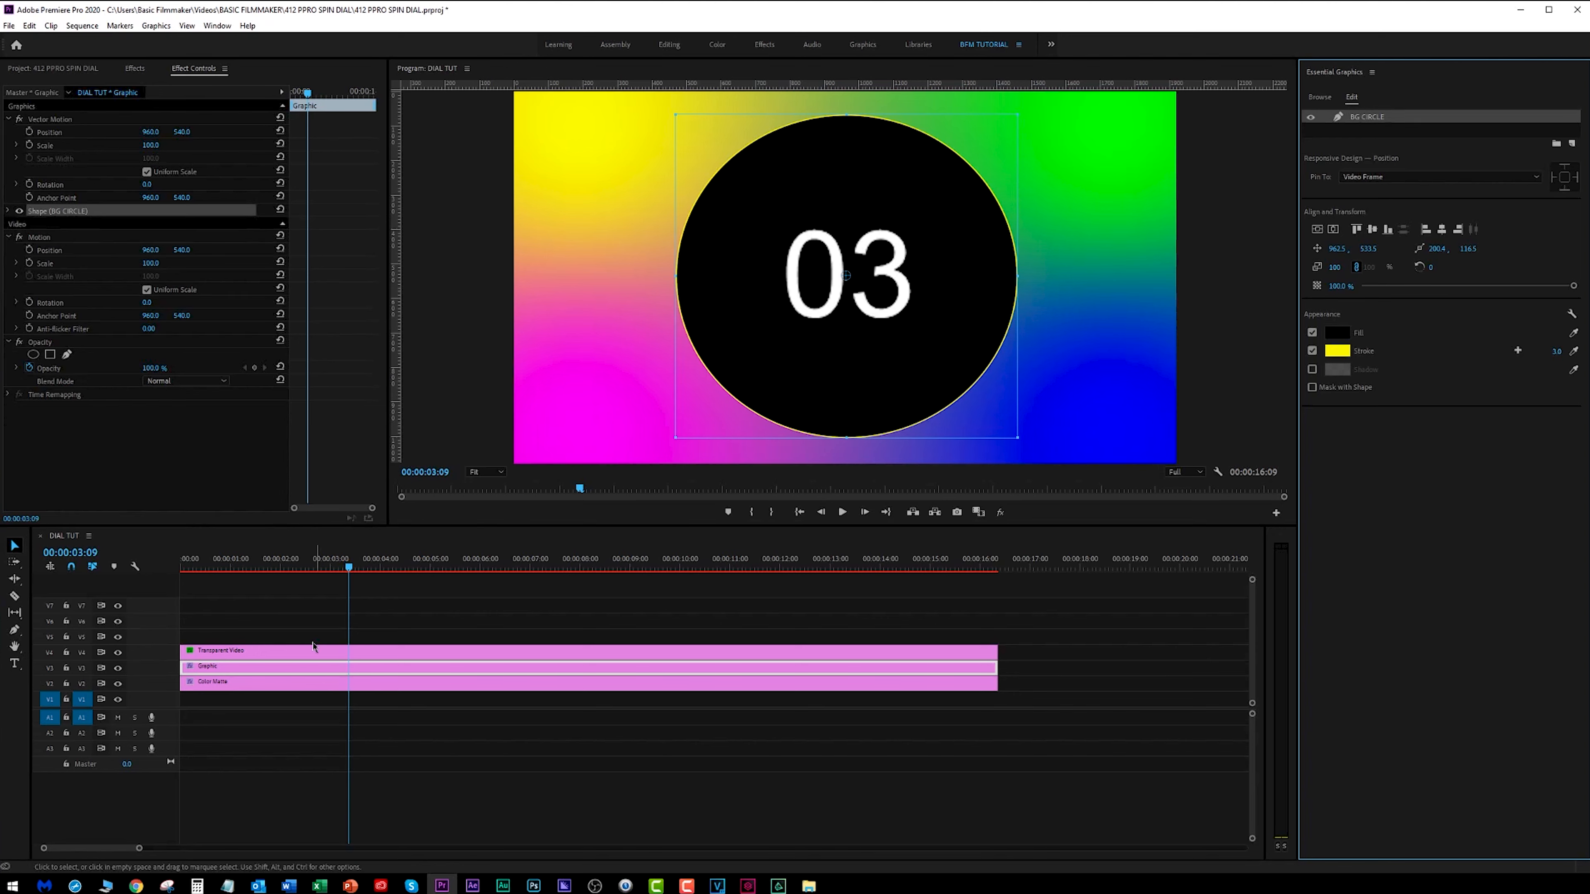
Switch the color matte, circle graphic and counter tracks off and back on one at a time to identify each layer
left_click(267, 685)
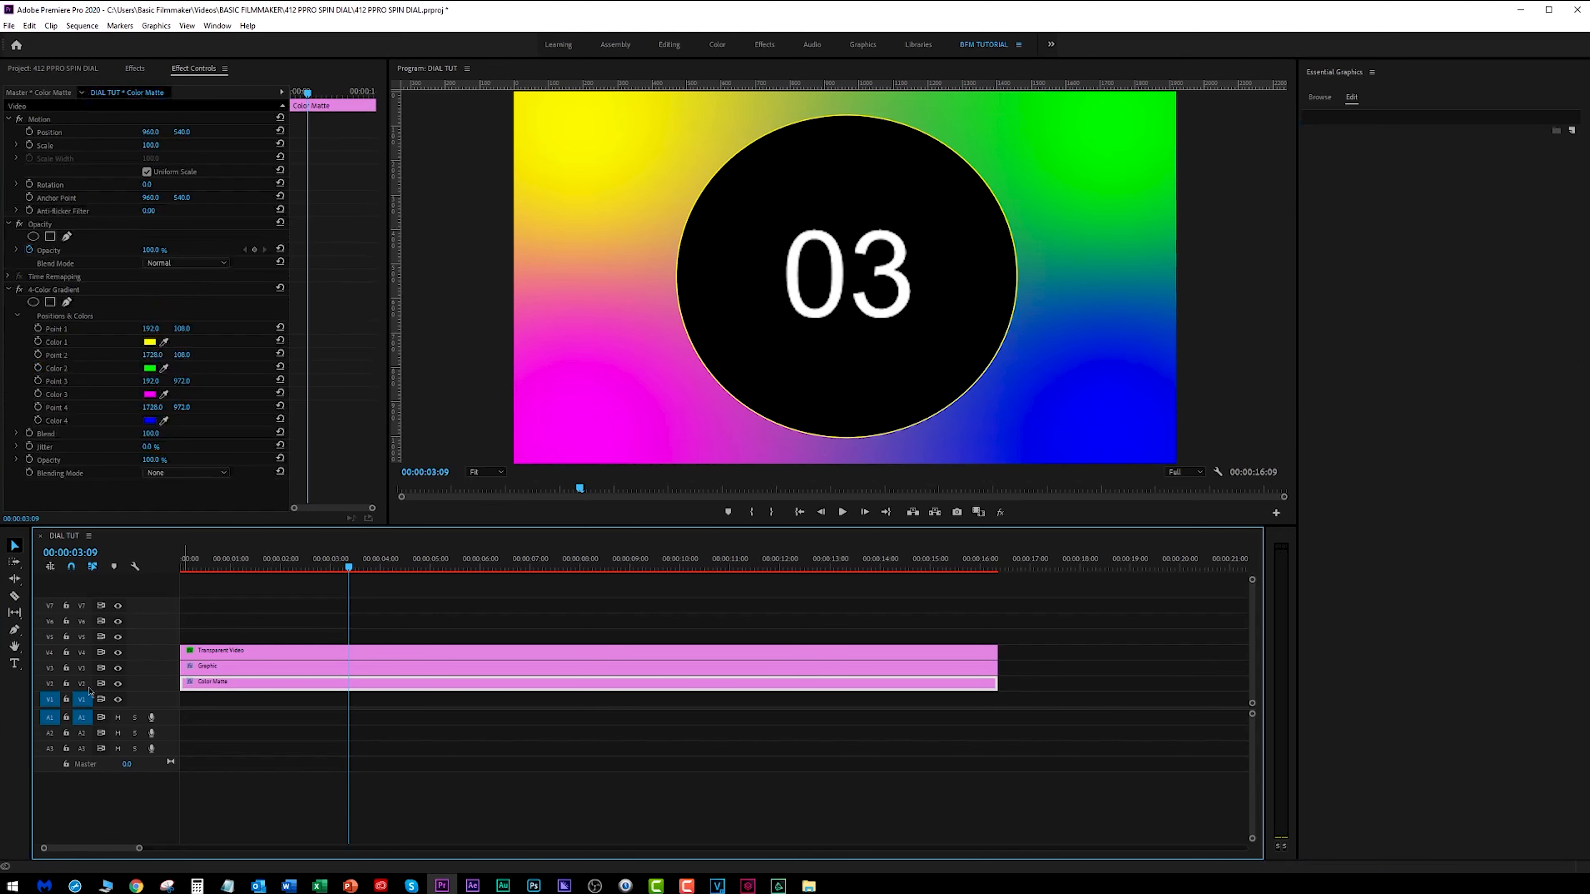
left_click(117, 684)
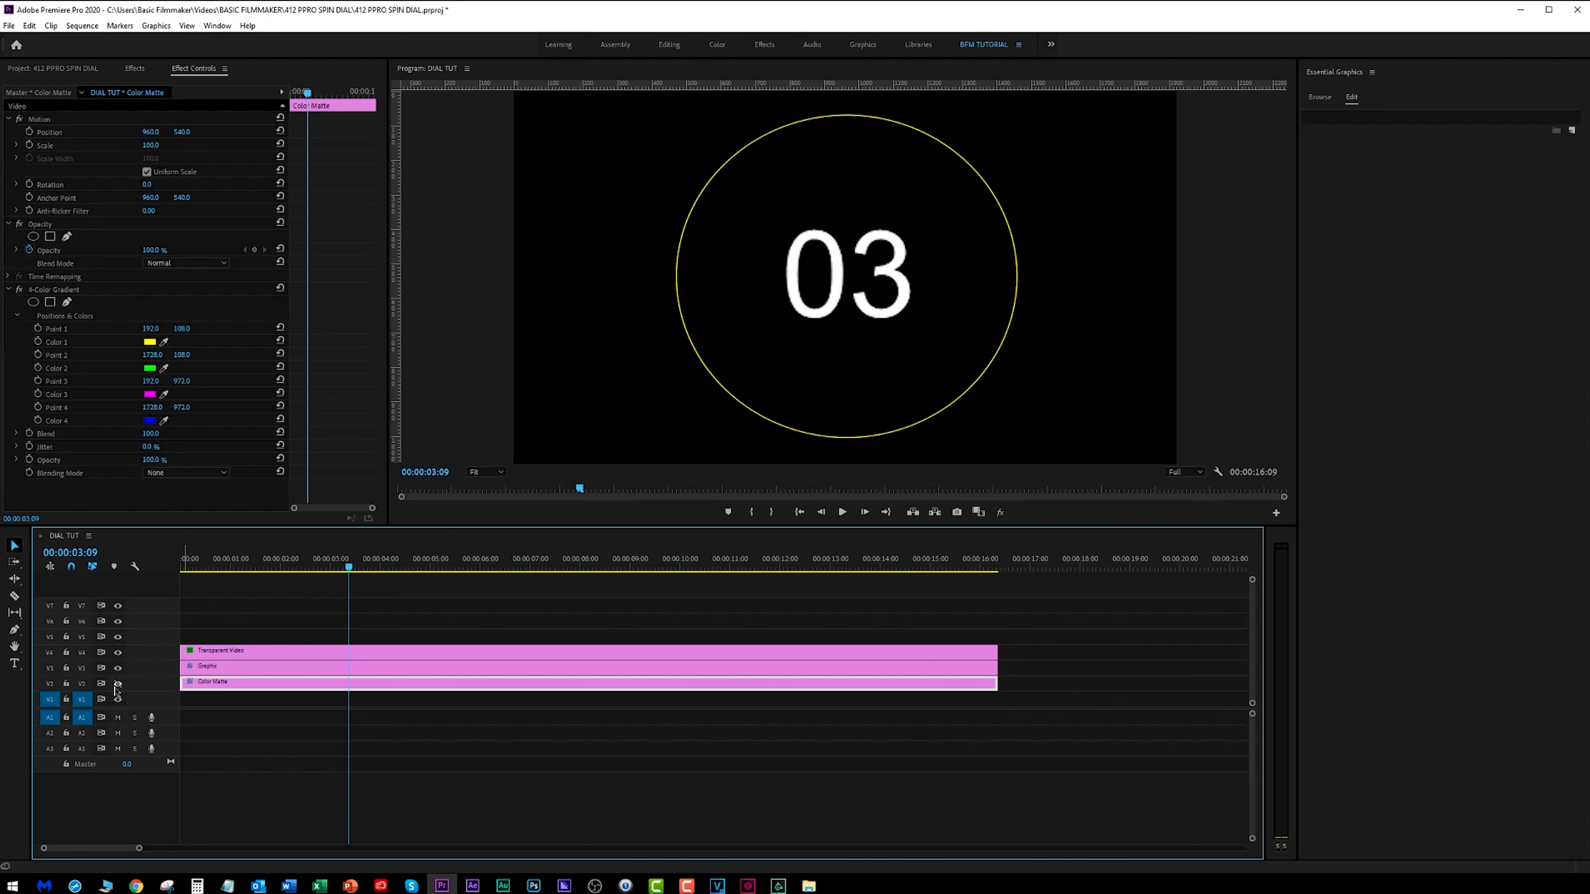
left_click(117, 684)
left_click(118, 668)
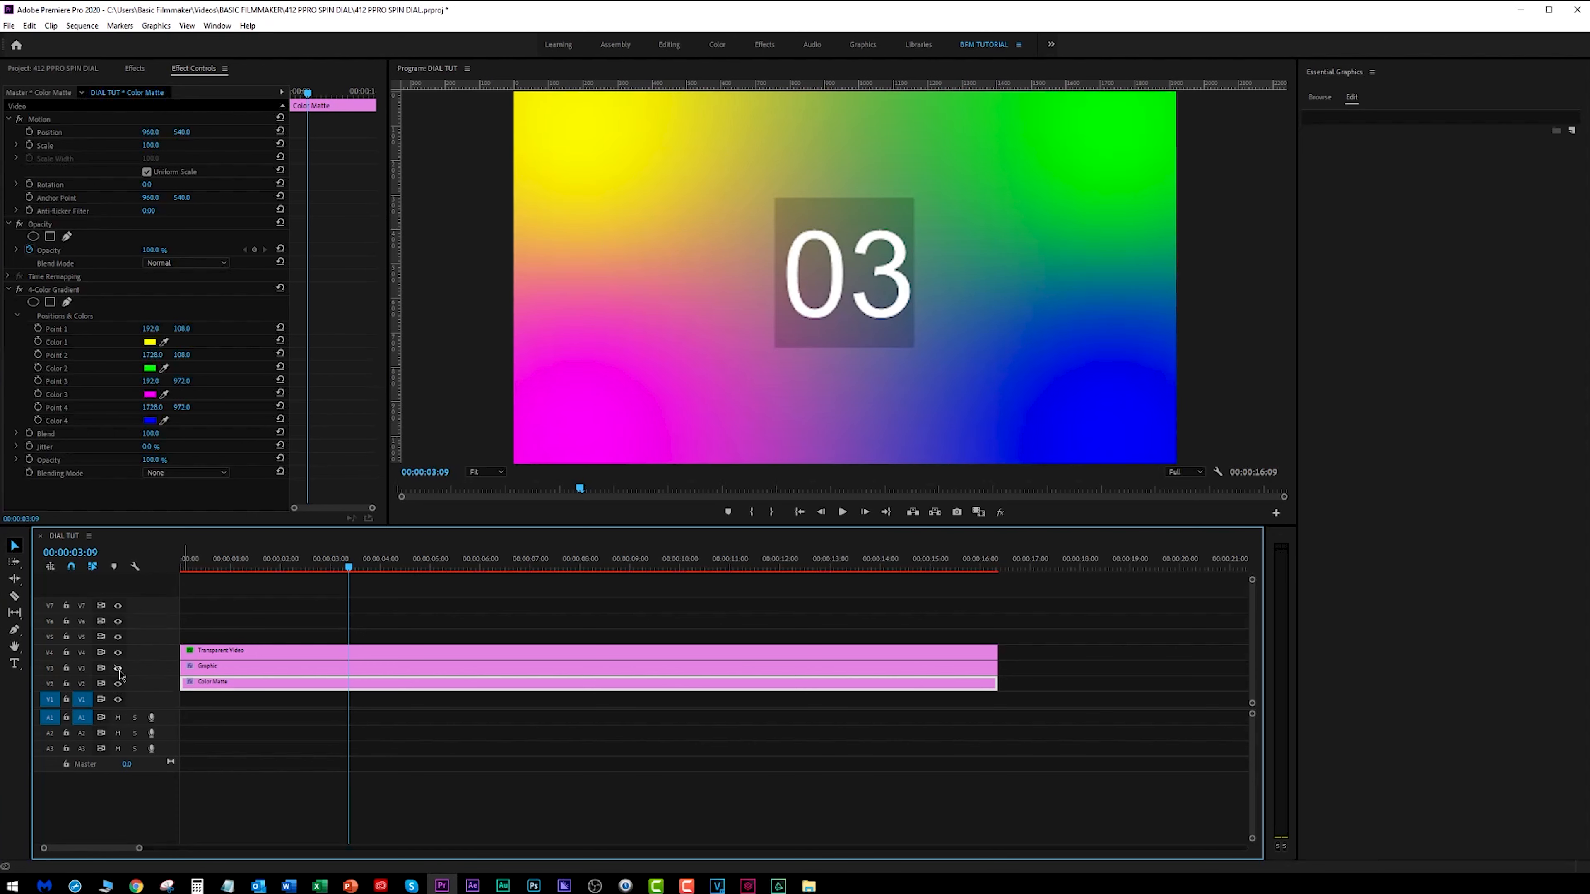
left_click(118, 669)
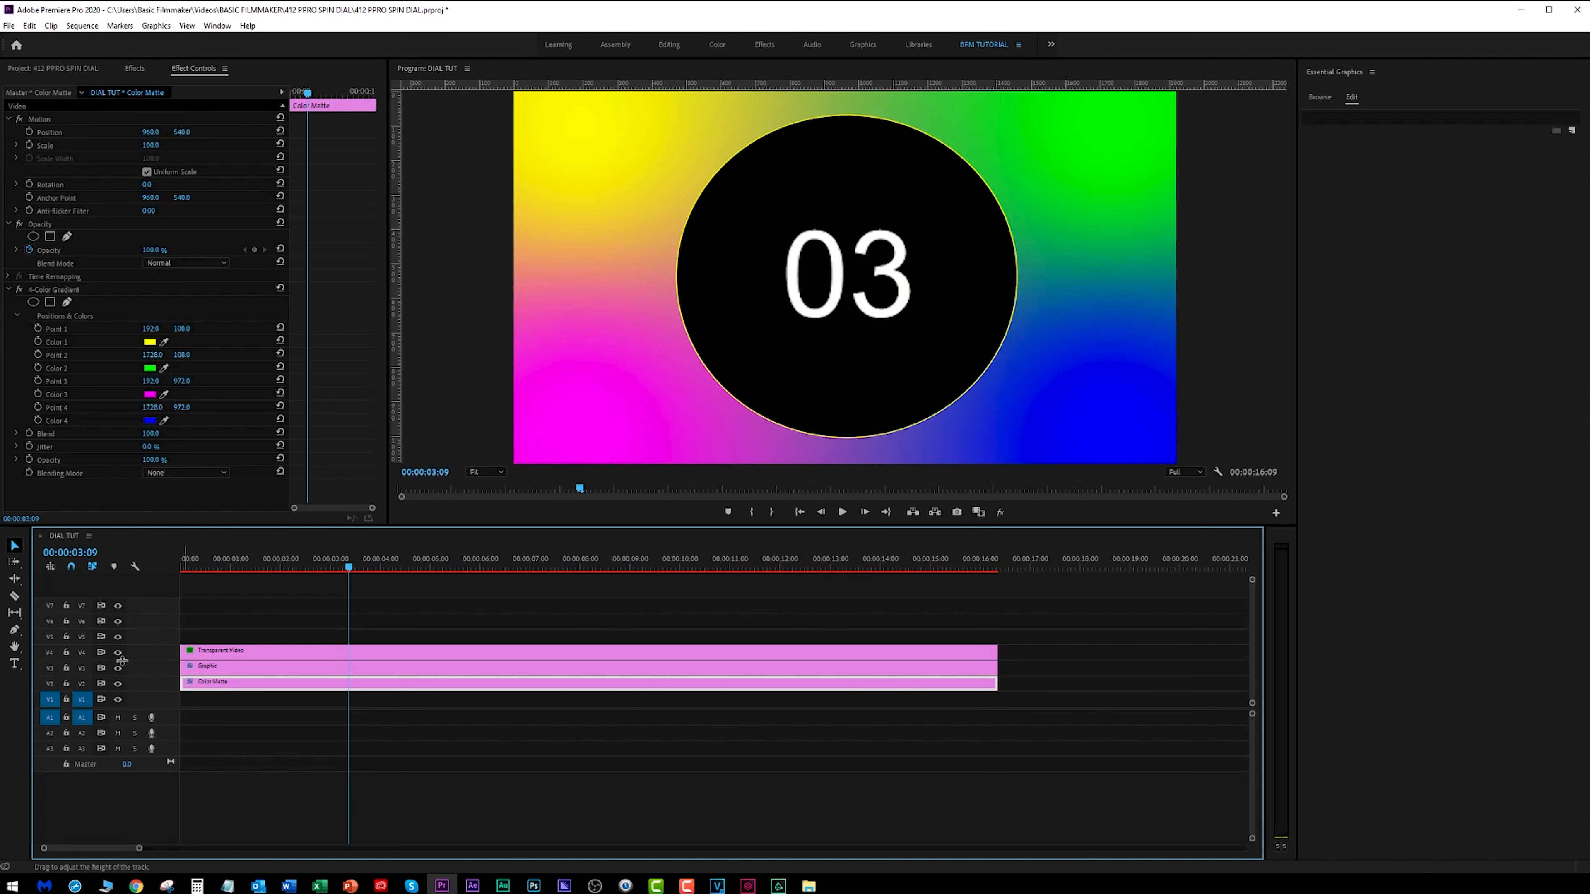
left_click(119, 653)
left_click(118, 654)
Apply the Clock Wipe video transition from the Wipe group to the start of the circle graphic clip
left_click(136, 68)
left_click(128, 86)
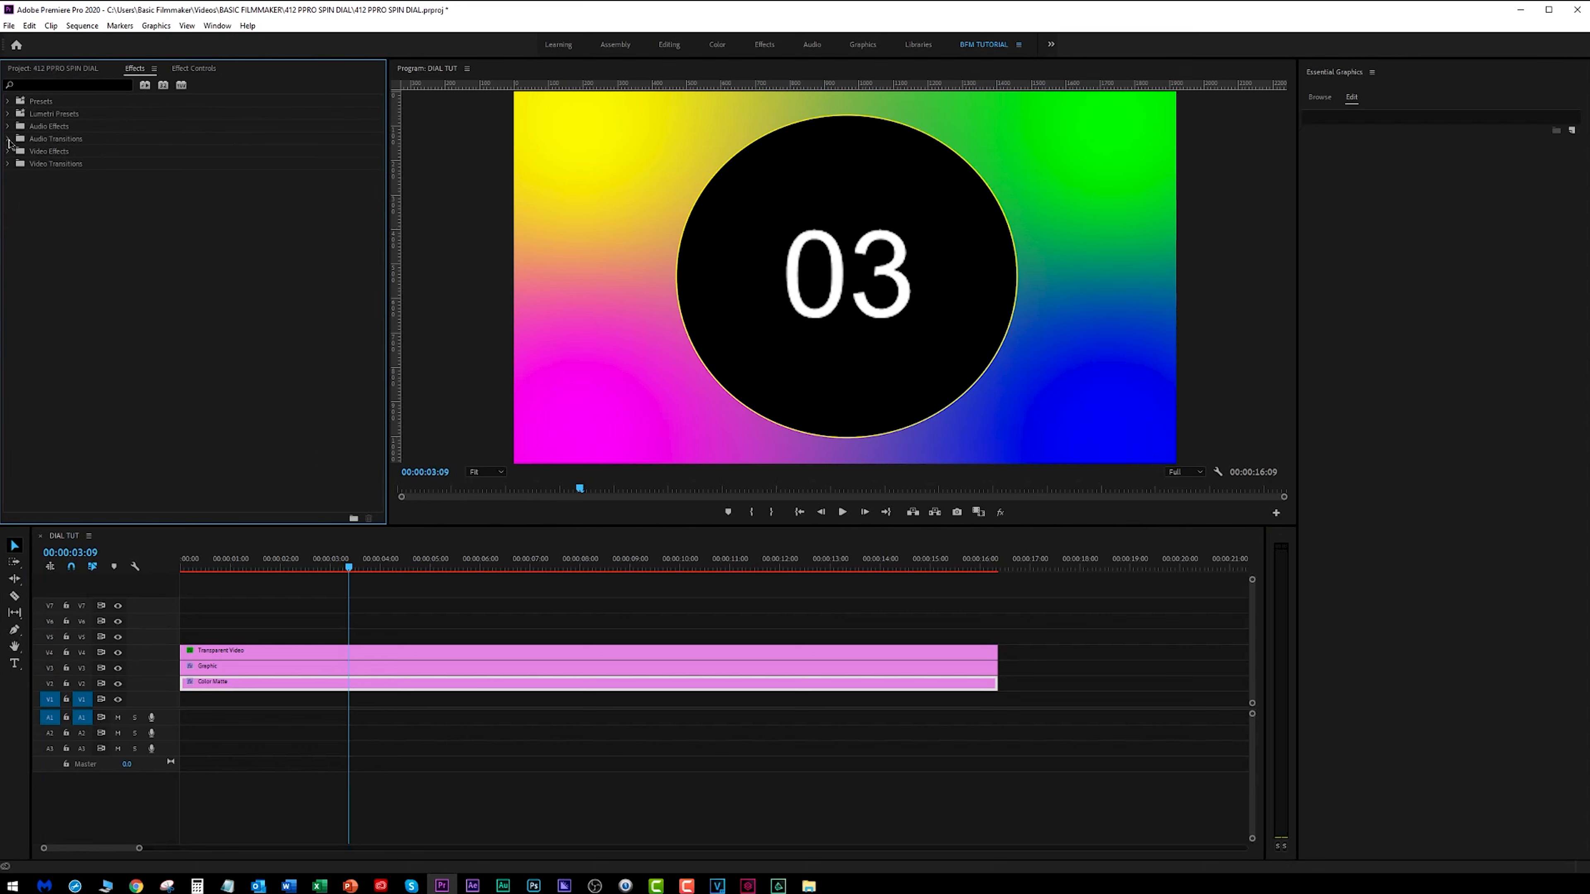
left_click(9, 165)
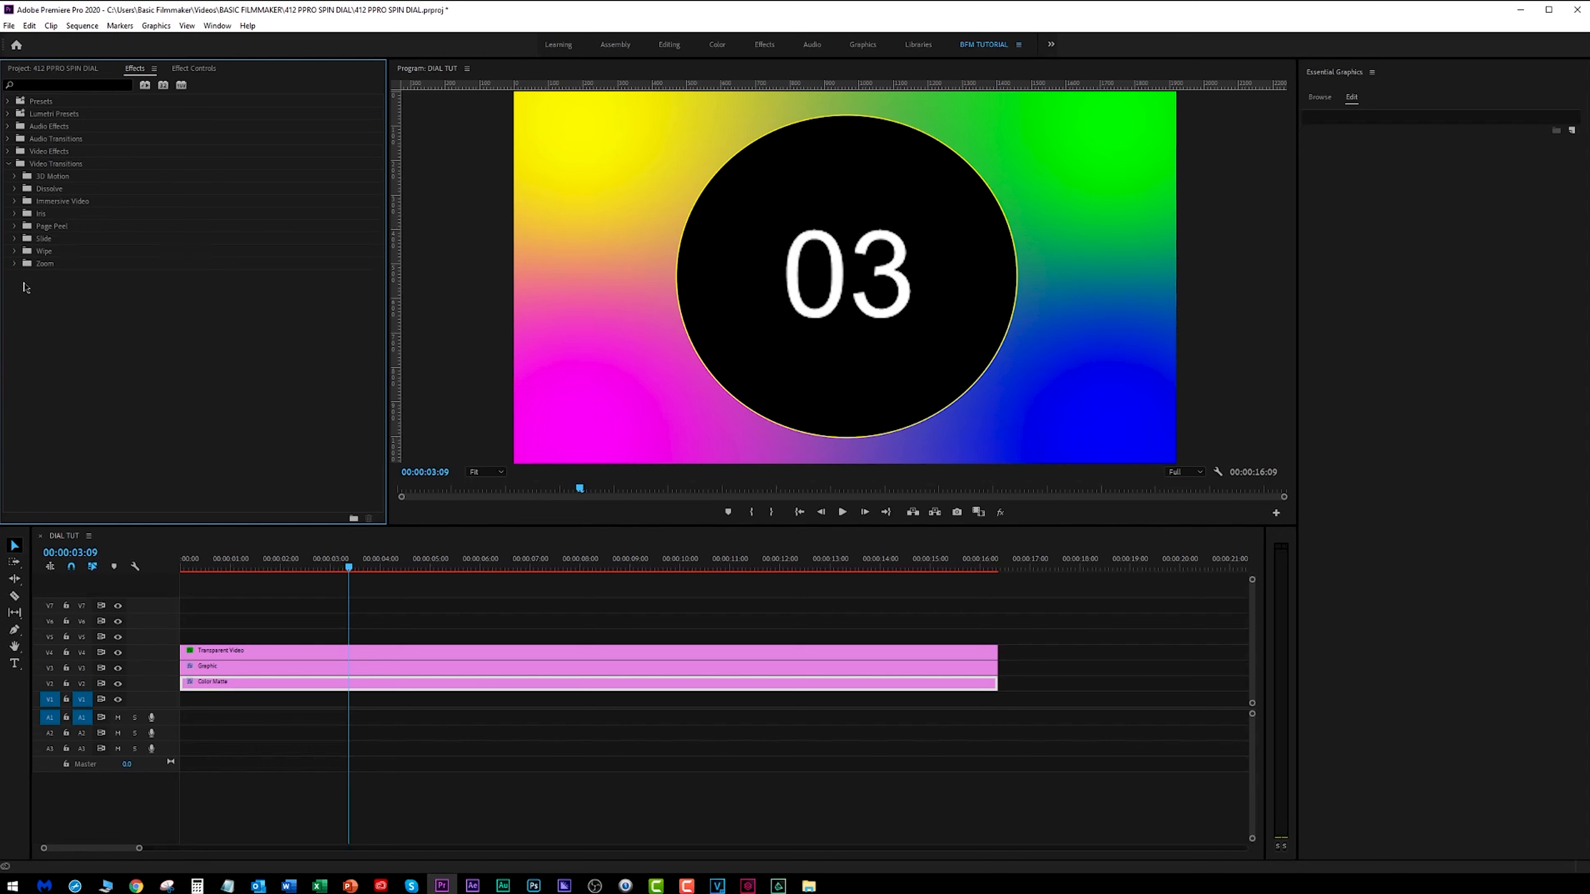
left_click(15, 251)
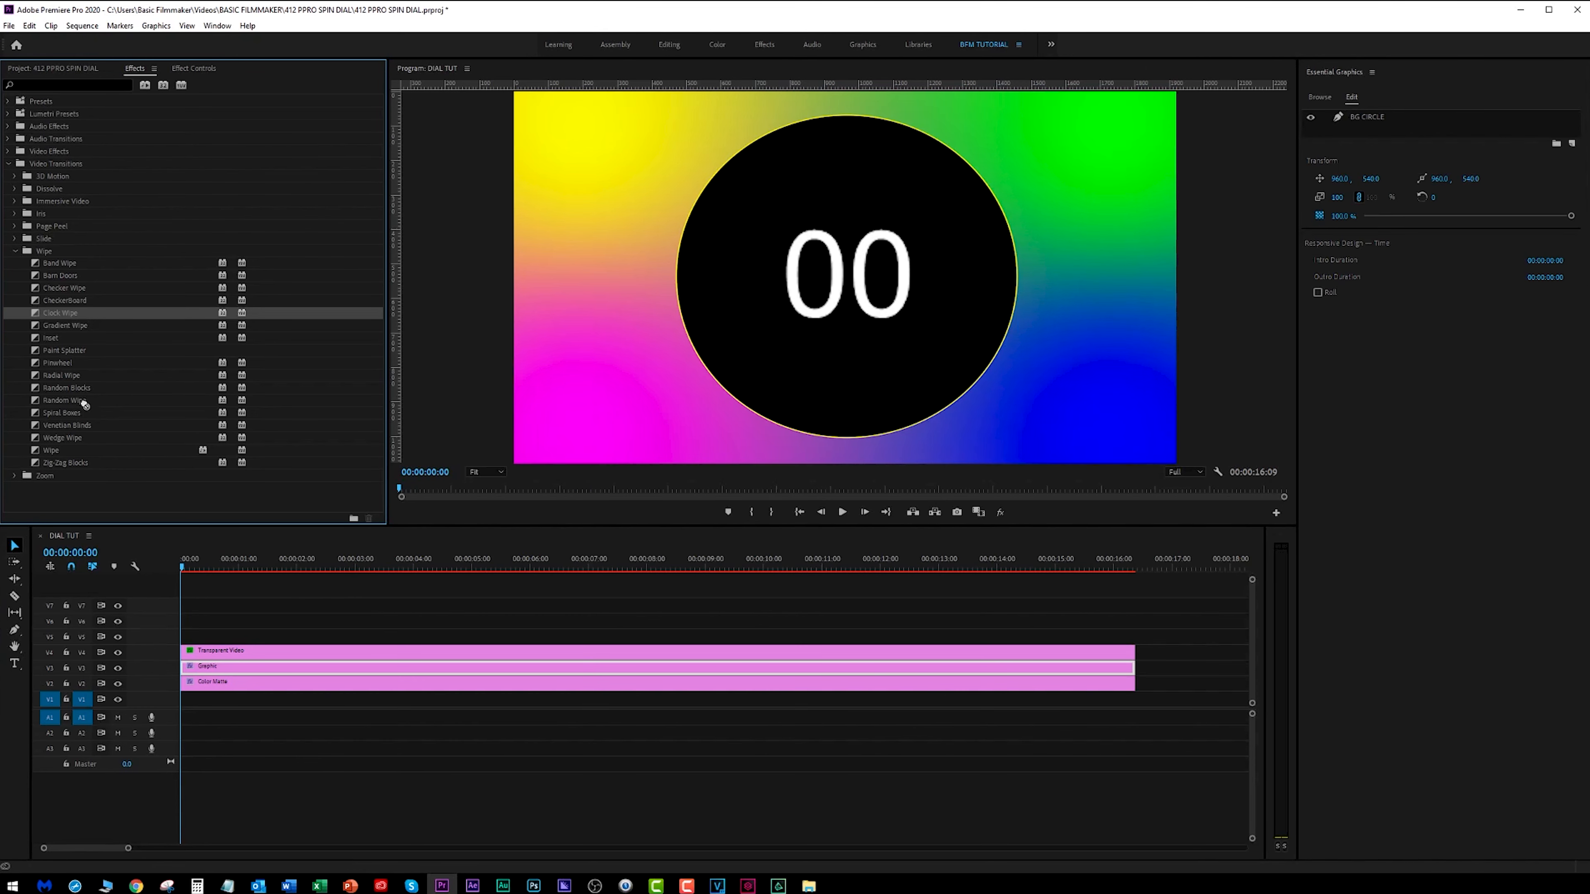
left_click_drag(84, 405, 325, 681)
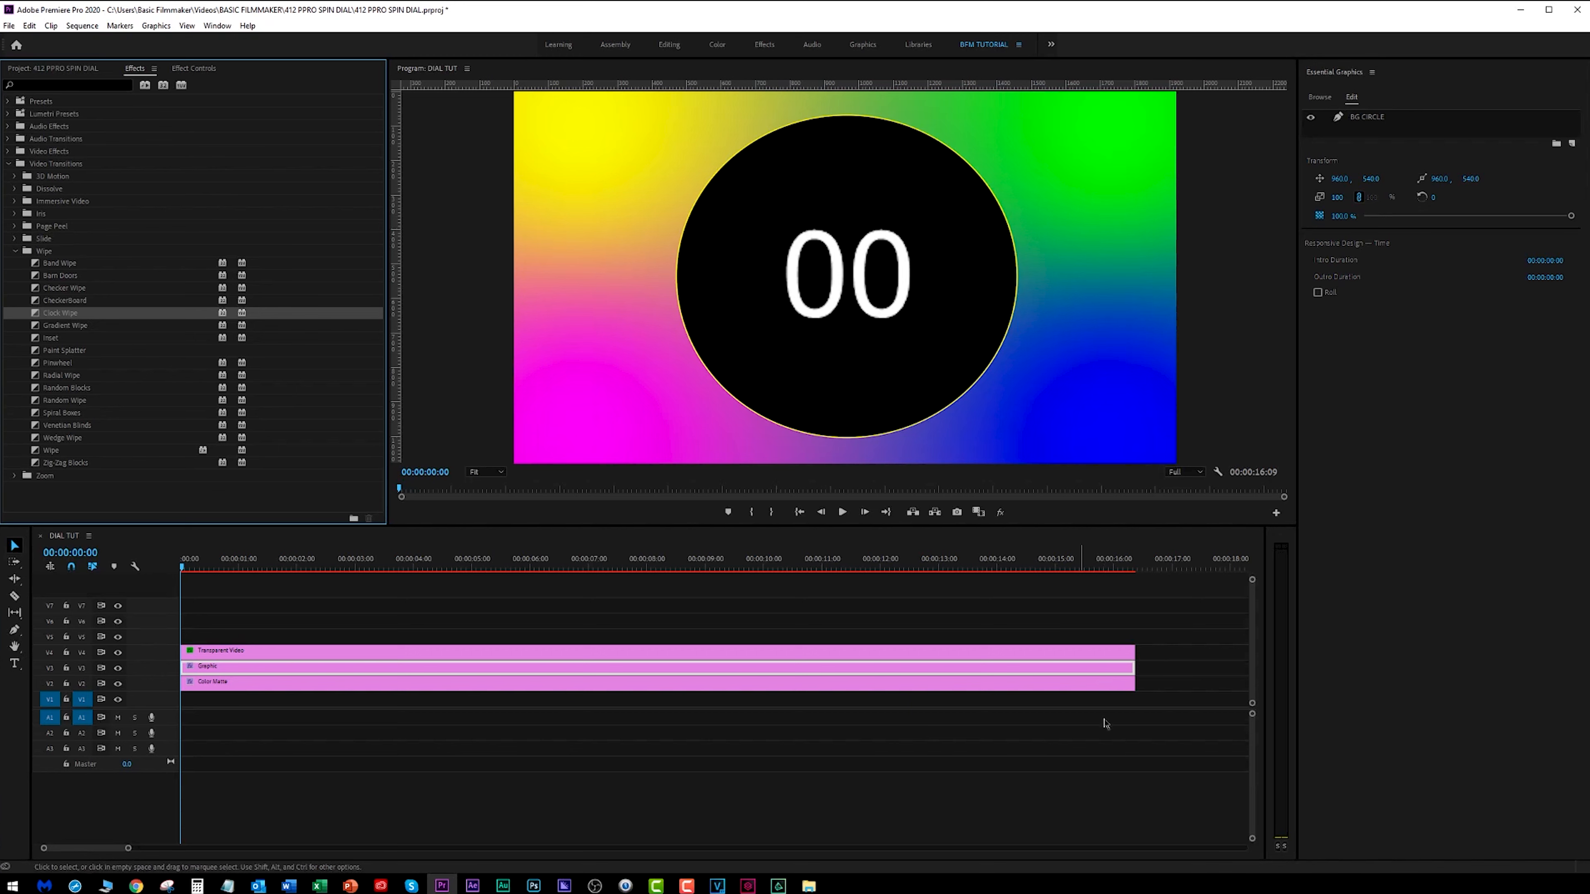
left_click_drag(228, 561, 125, 562)
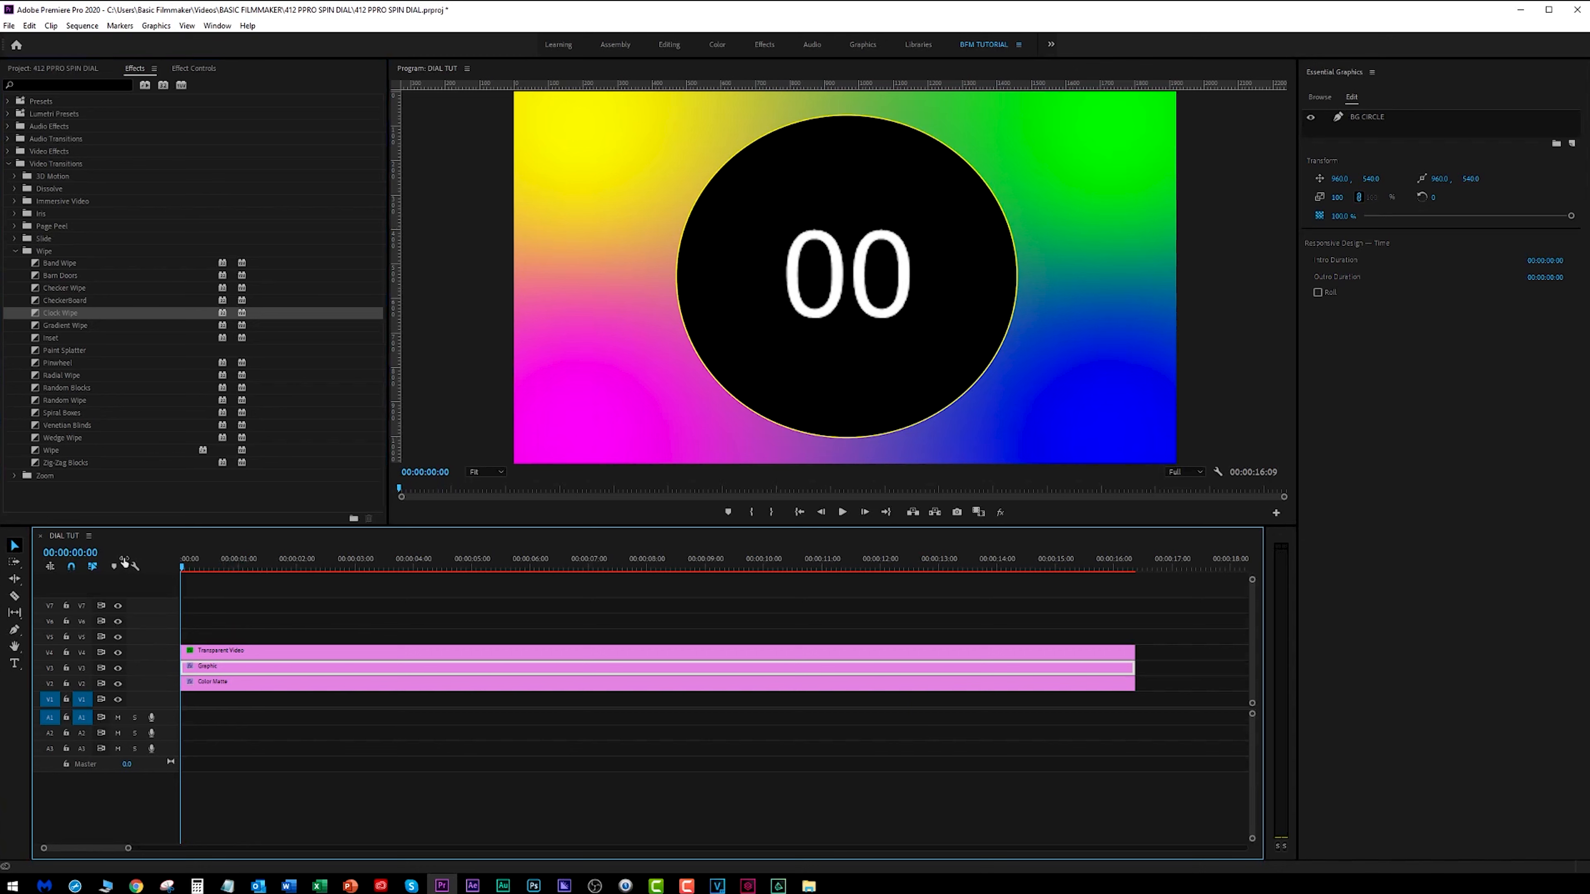
left_click_drag(34, 318, 185, 671)
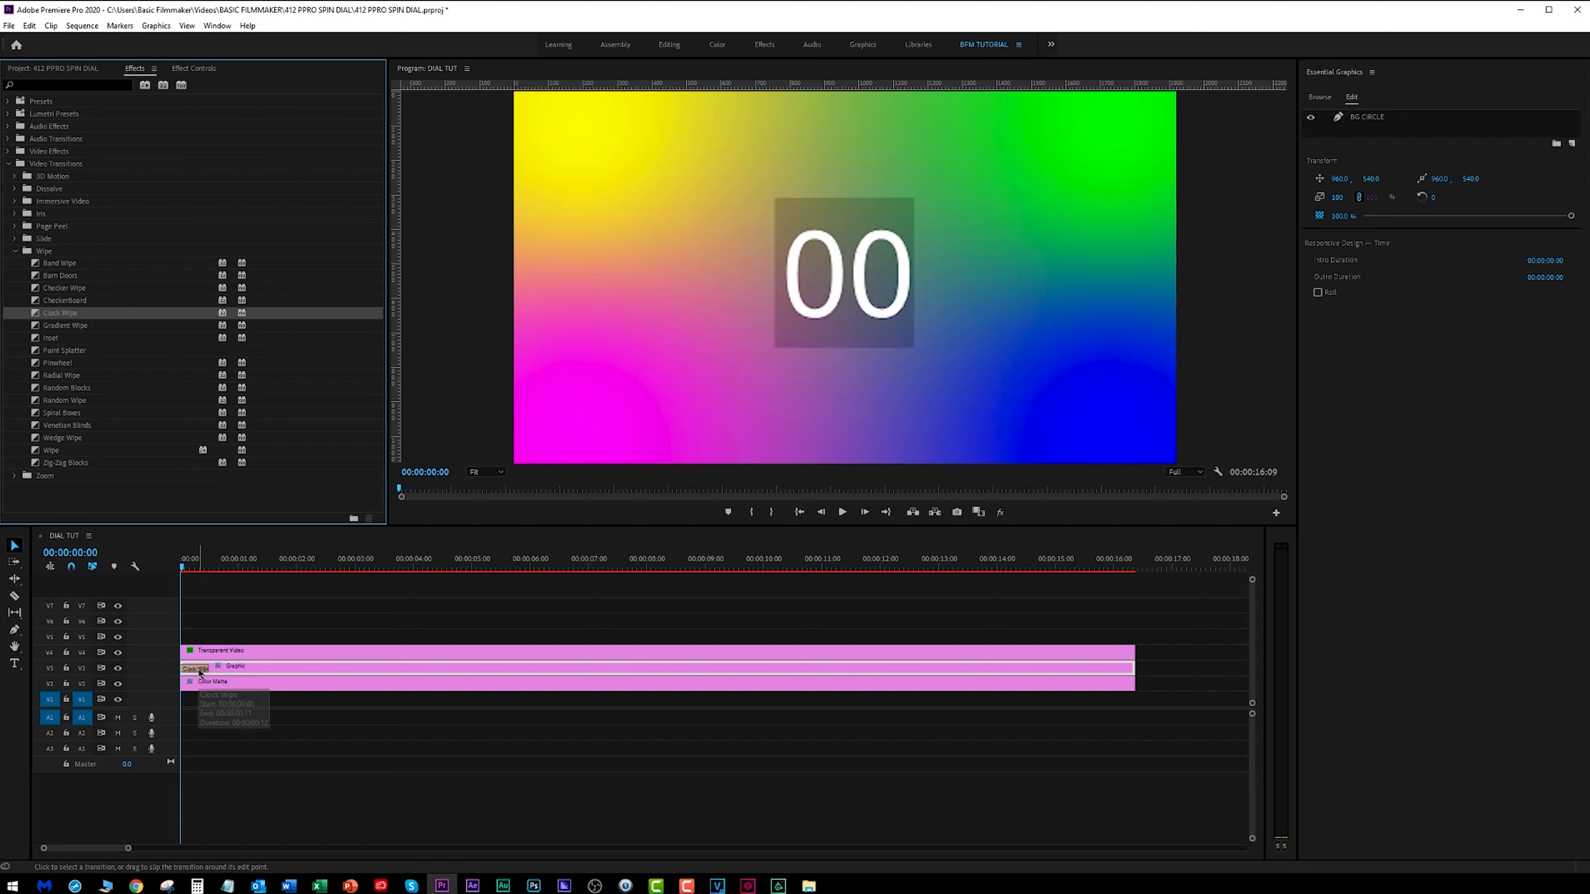
key("ctrl+z")
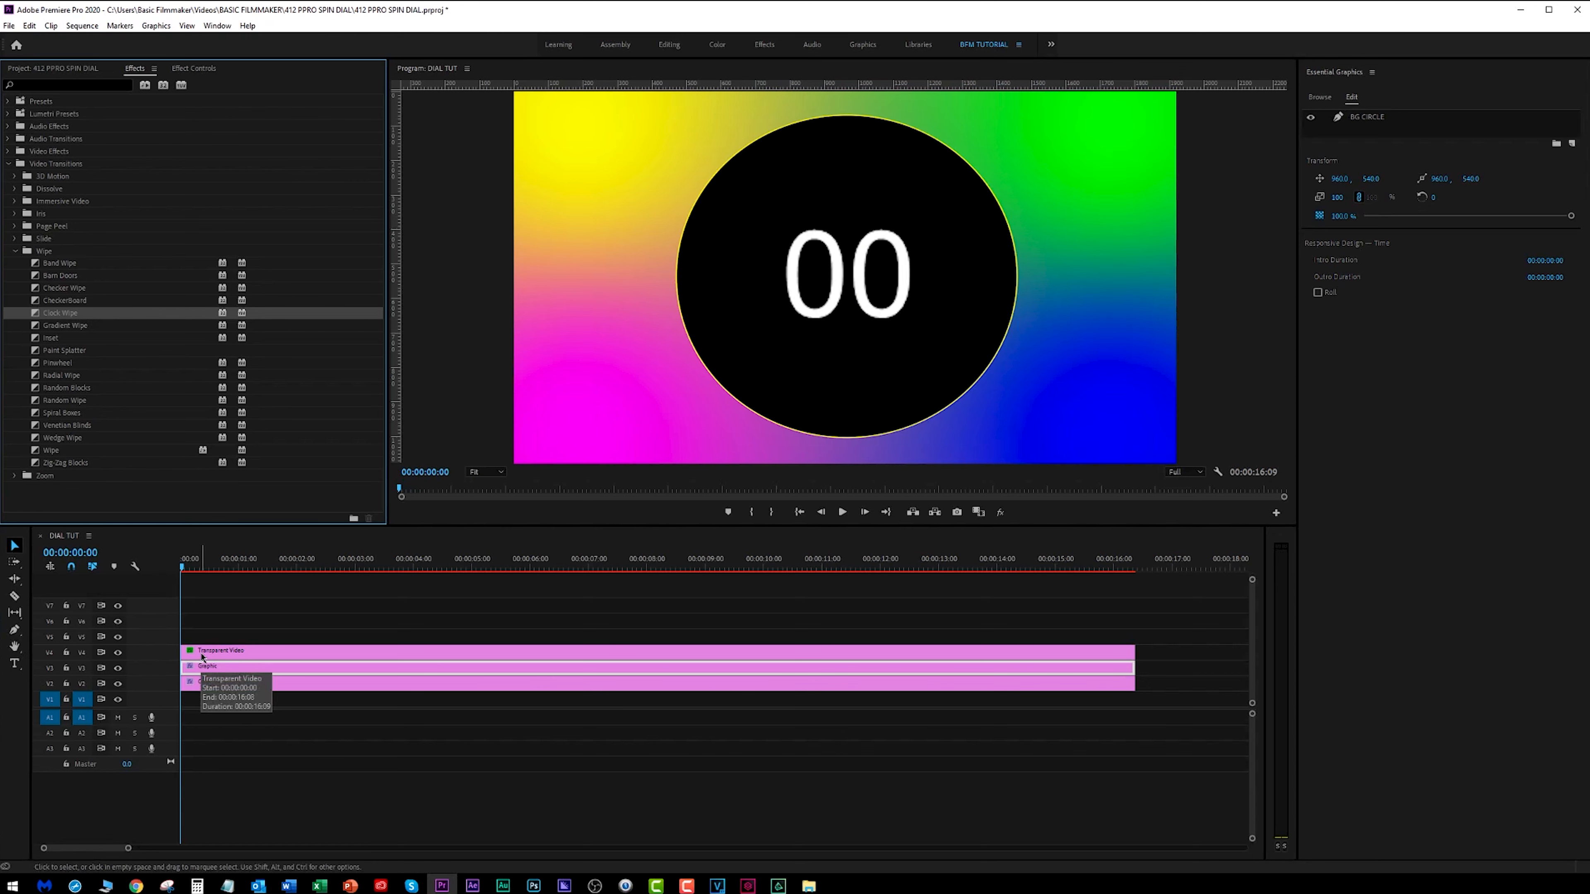
key("equal")
key("equal")
key("equal")
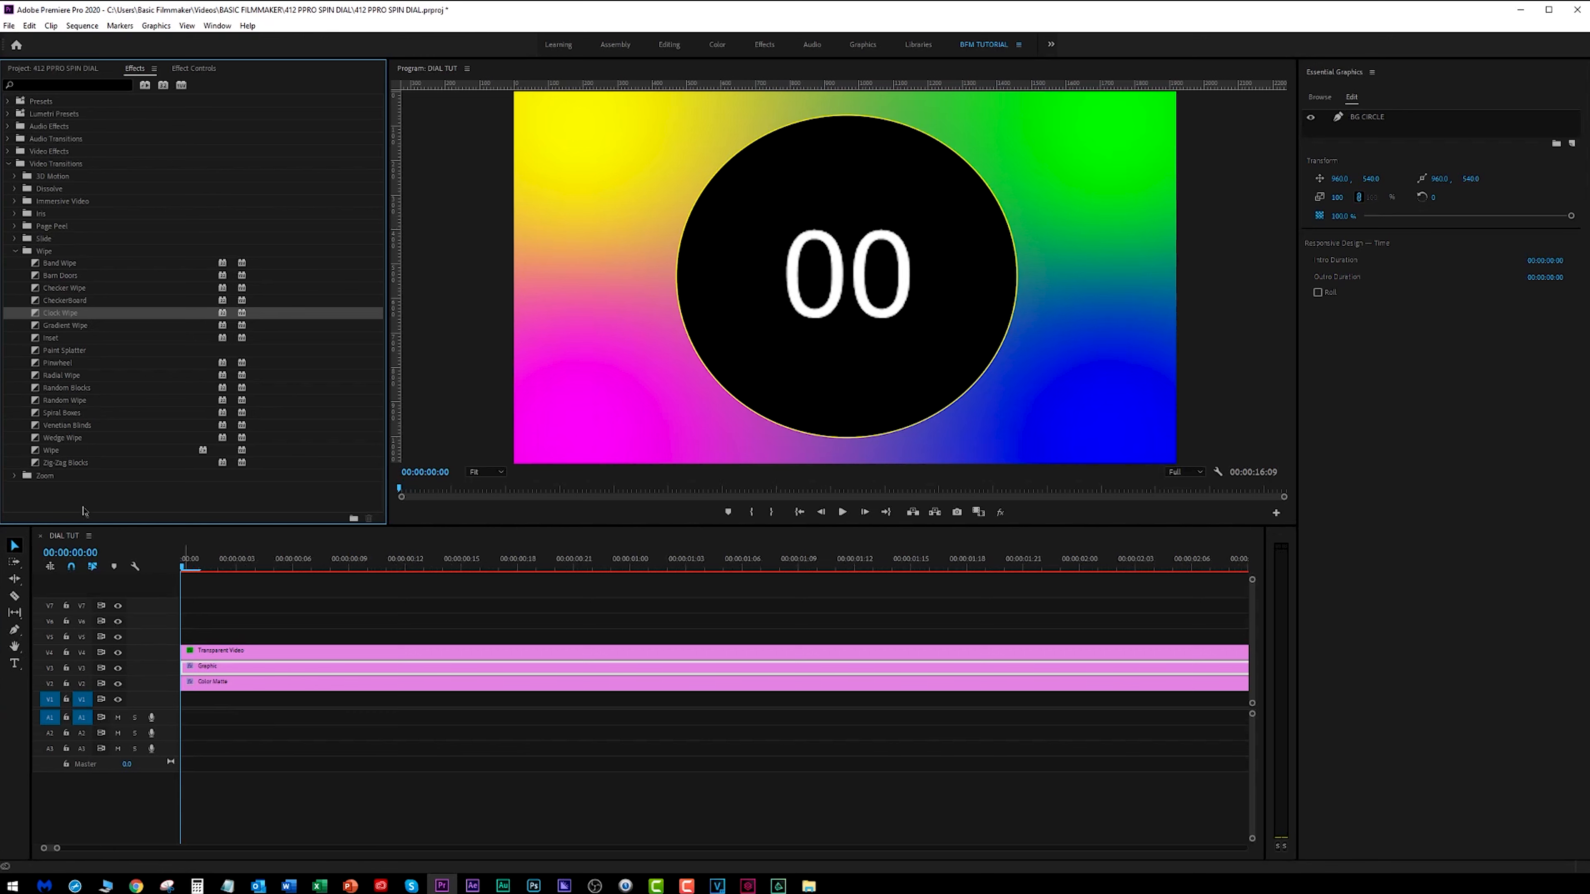
left_click_drag(98, 401, 200, 667)
Scrub through the Clock Wipe to preview how the circle is revealed, stopping at 00:00:00:07
left_click(200, 569)
left_click_drag(208, 577, 408, 603)
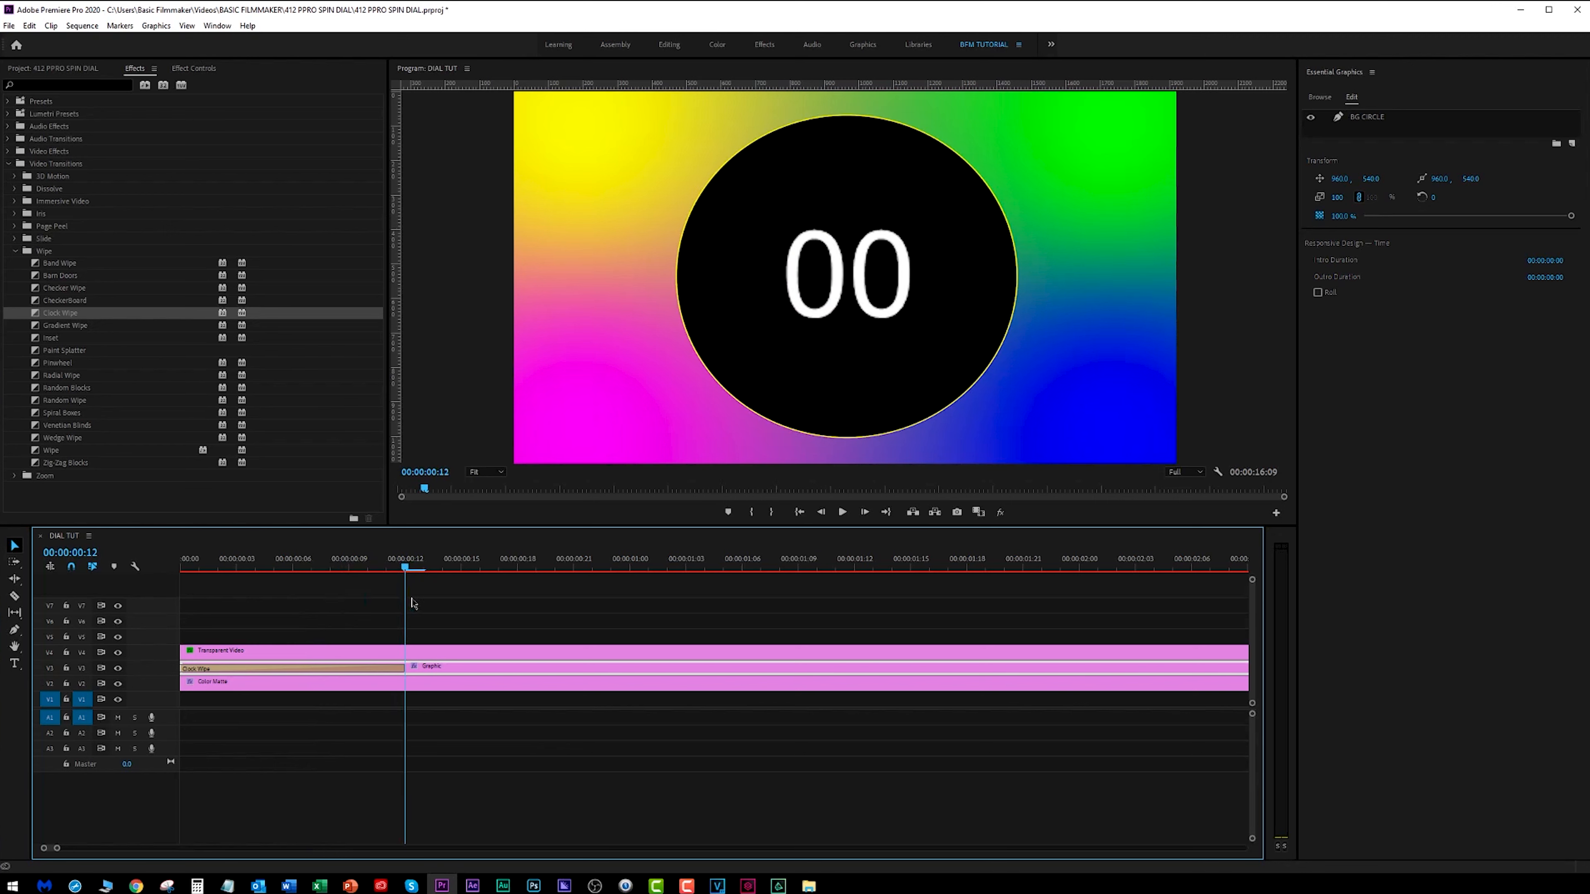
left_click_drag(202, 565, 407, 571)
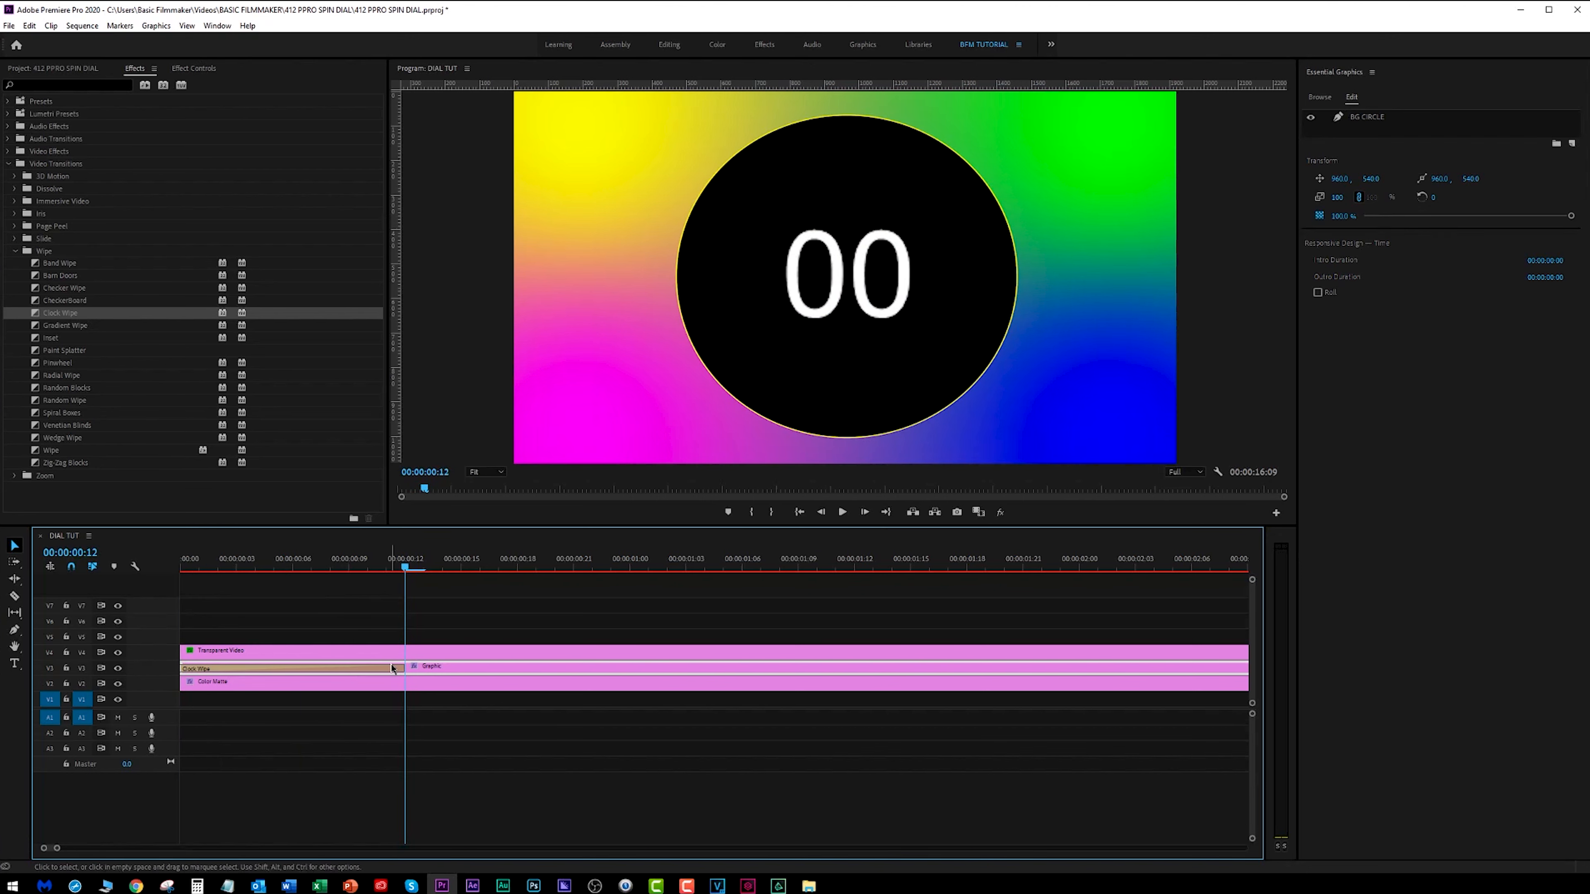
left_click(311, 566)
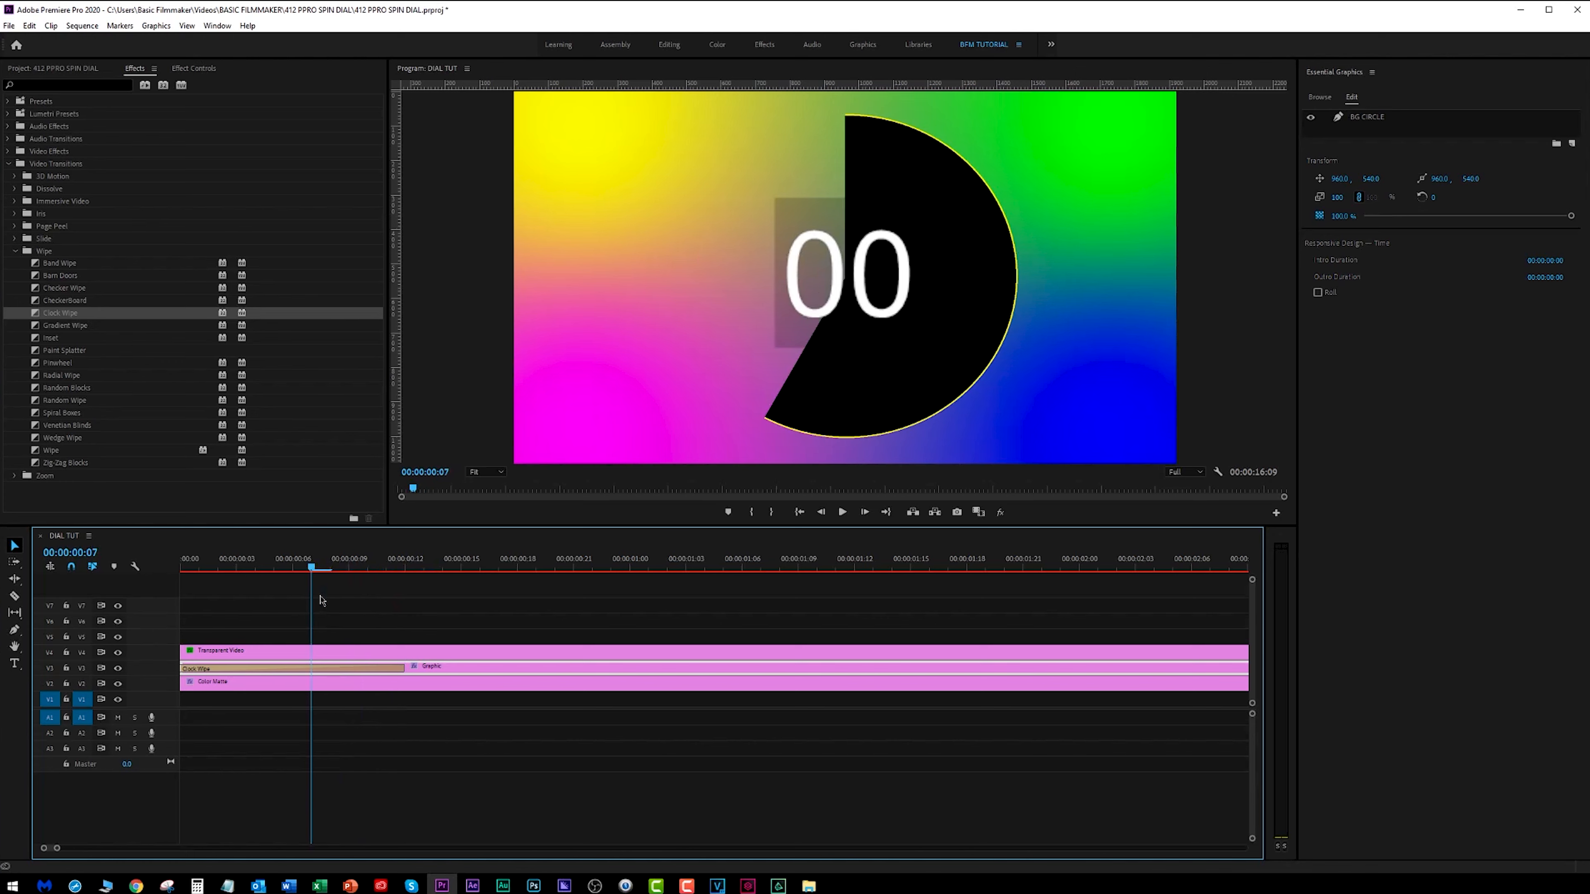
left_click(816, 247)
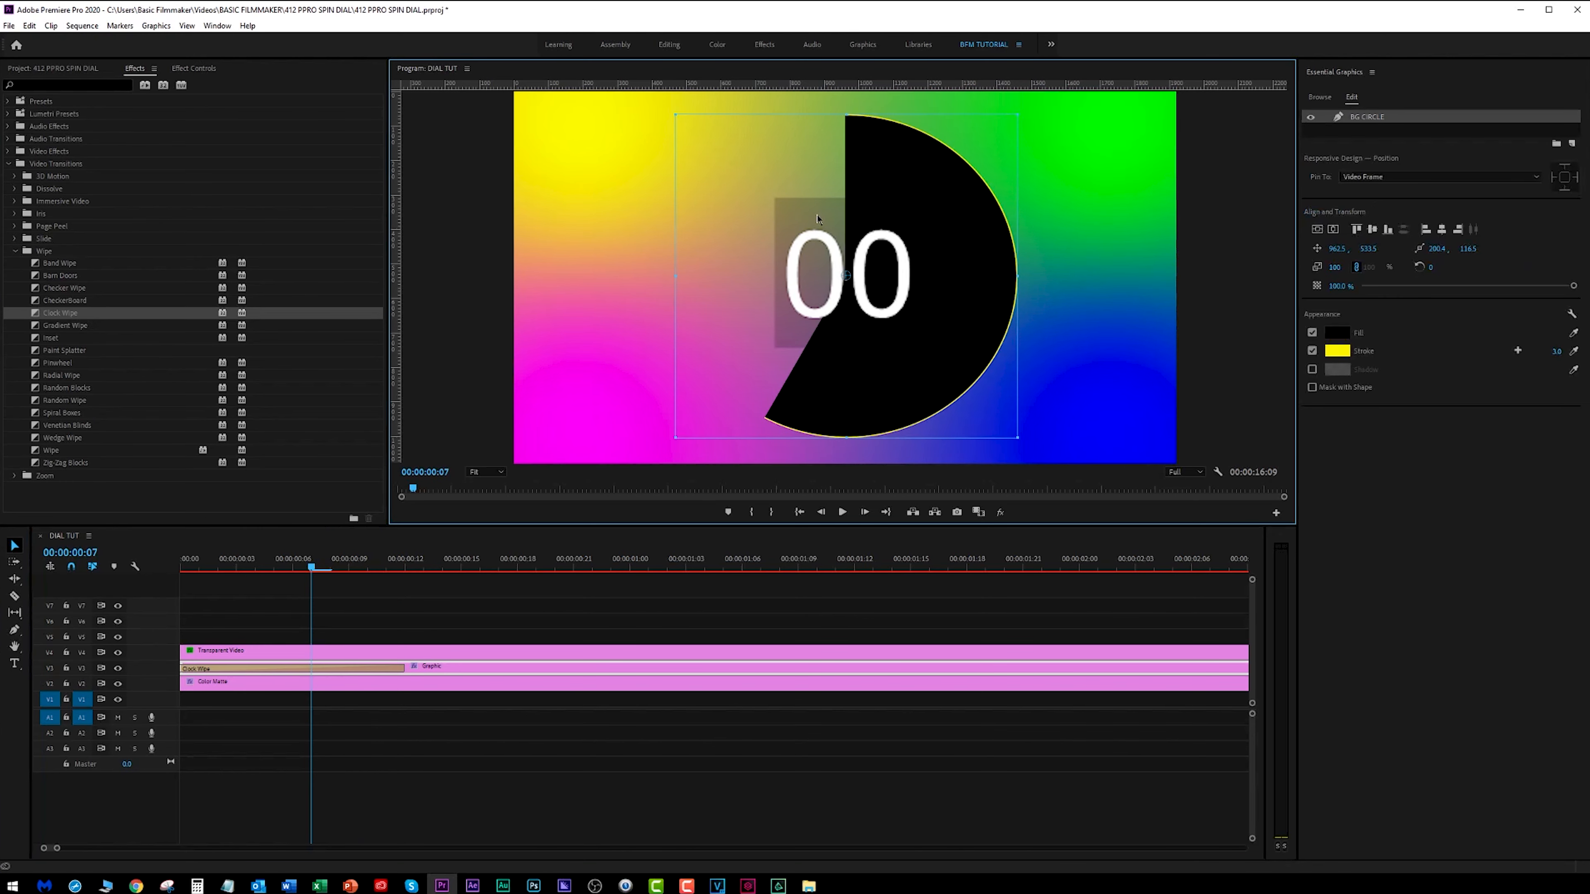
Set the Timecode effect's Opacity to 100% on the Transparent Video clip
left_click(331, 656)
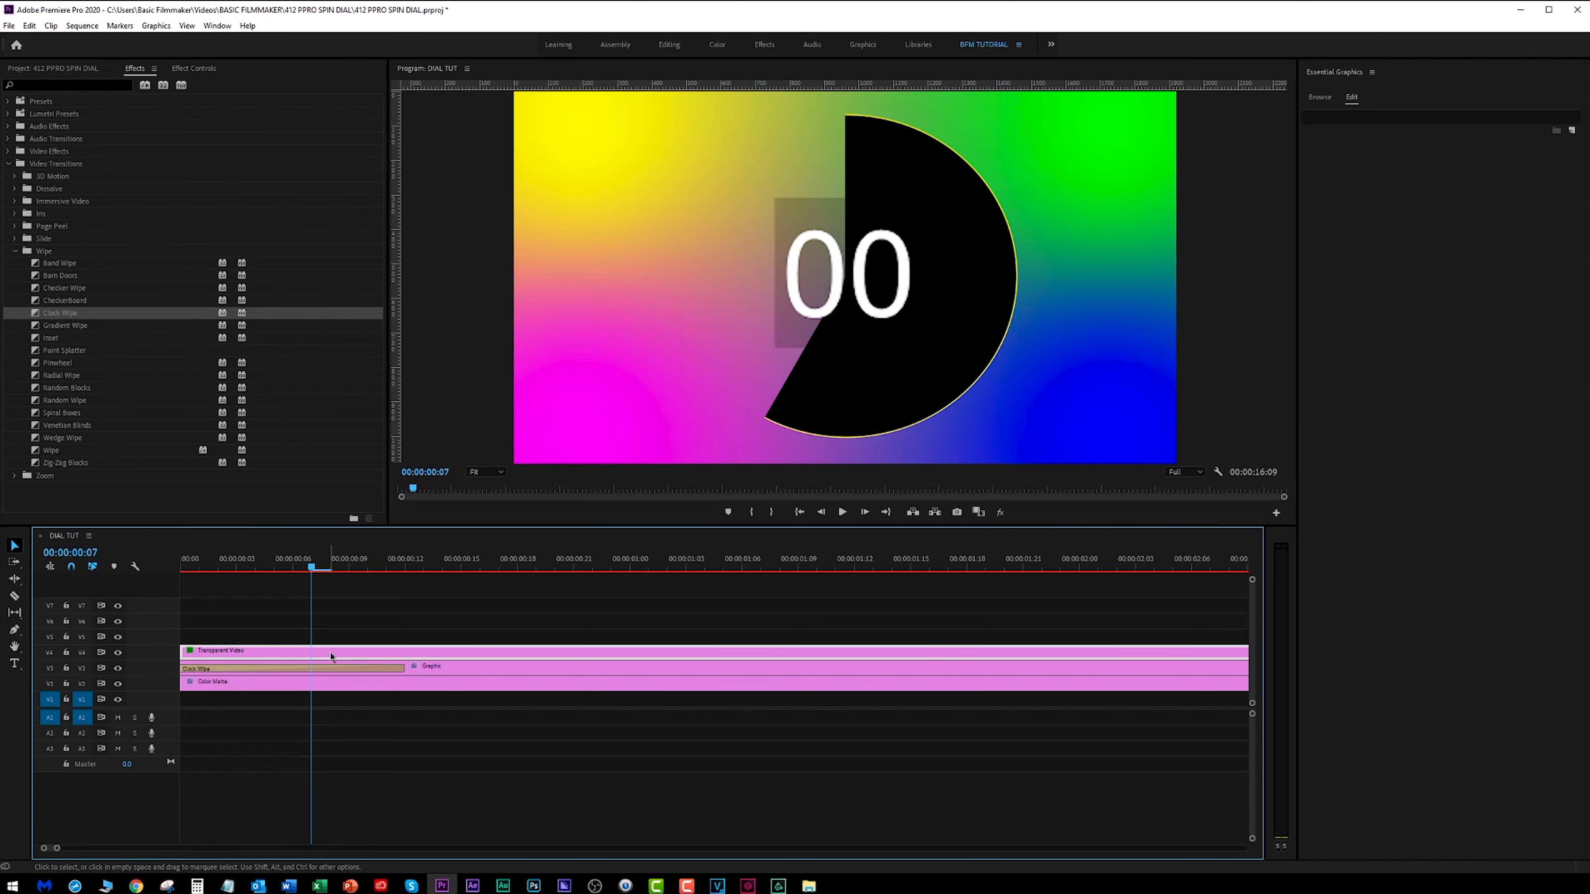
left_click(200, 69)
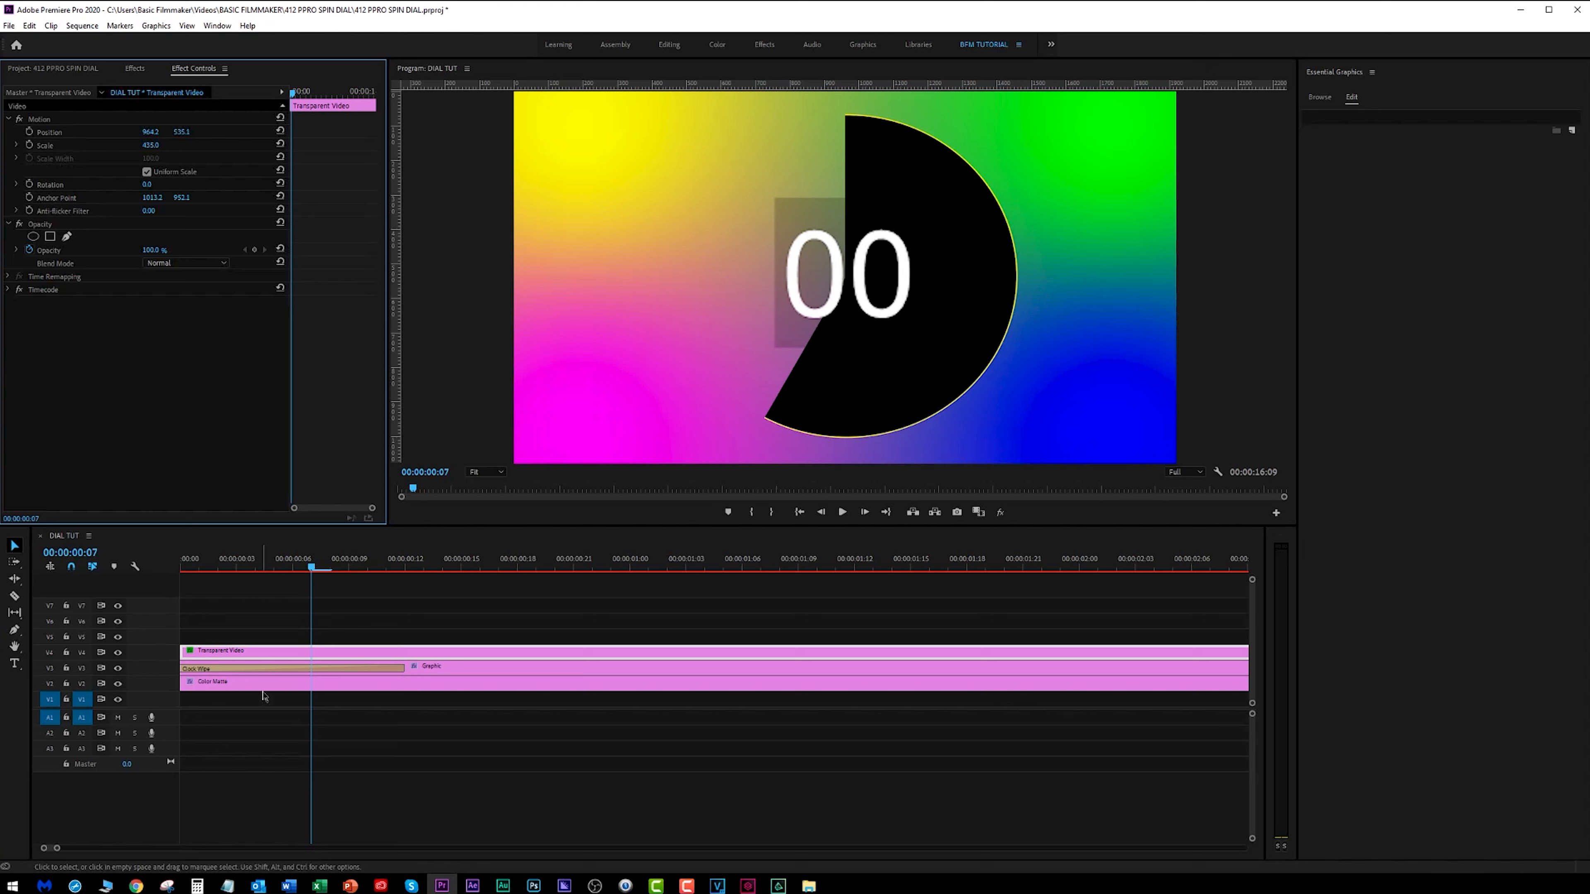
left_click(264, 651)
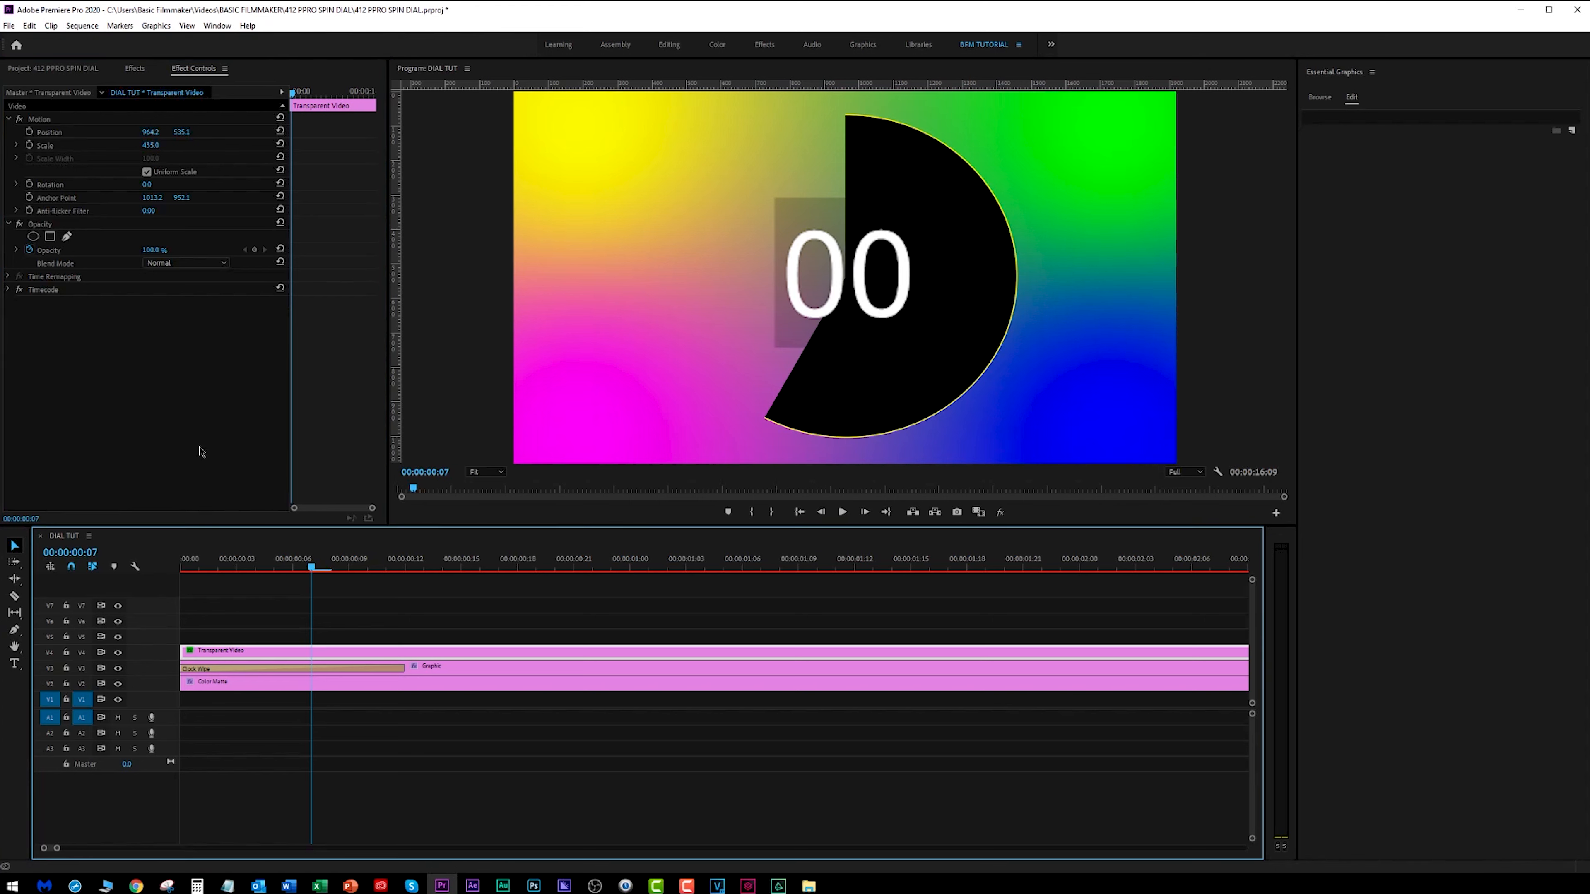
left_click(19, 290)
left_click(18, 289)
left_click(9, 289)
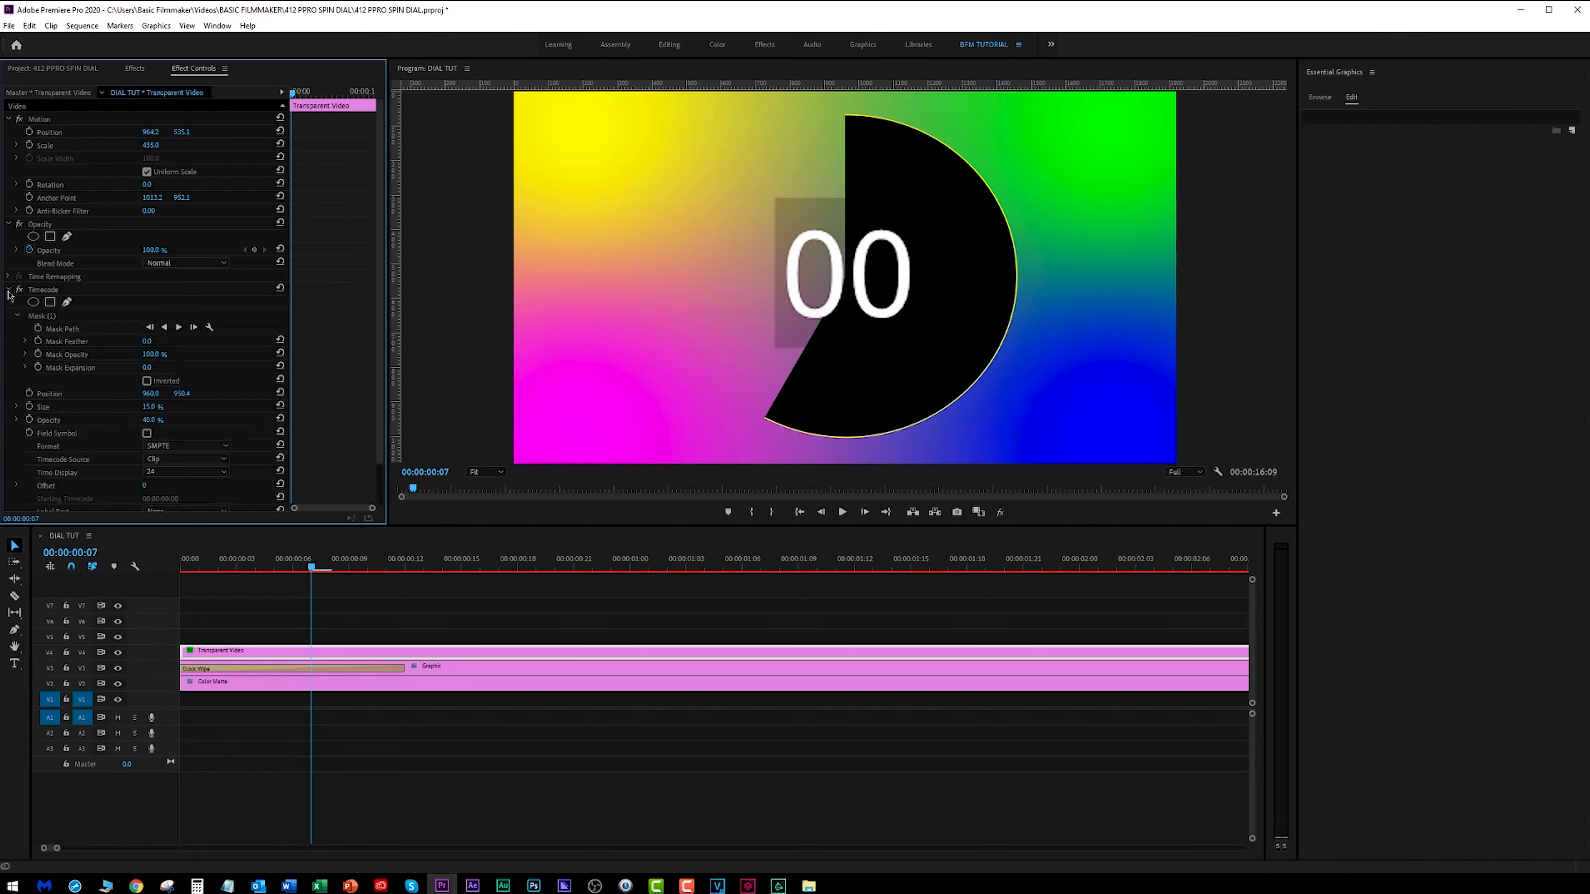
scroll(316, 336, "down", 2)
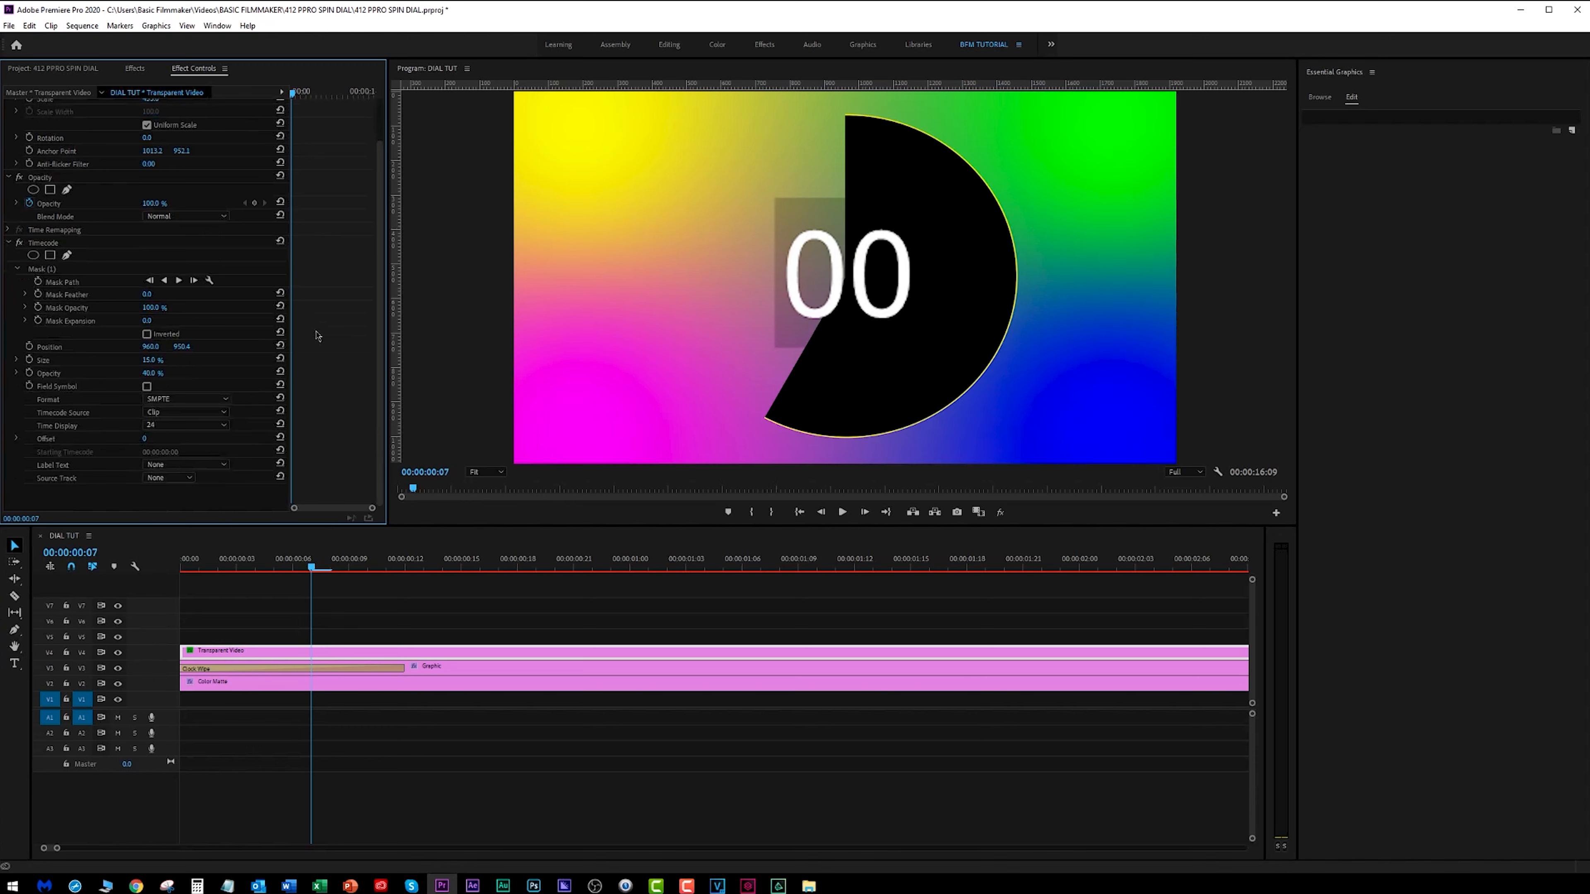
left_click_drag(151, 373, 119, 374)
Play the sequence from its start to review the counter with its opaque background during the clock wipe
left_click_drag(287, 563, 239, 580)
key("space")
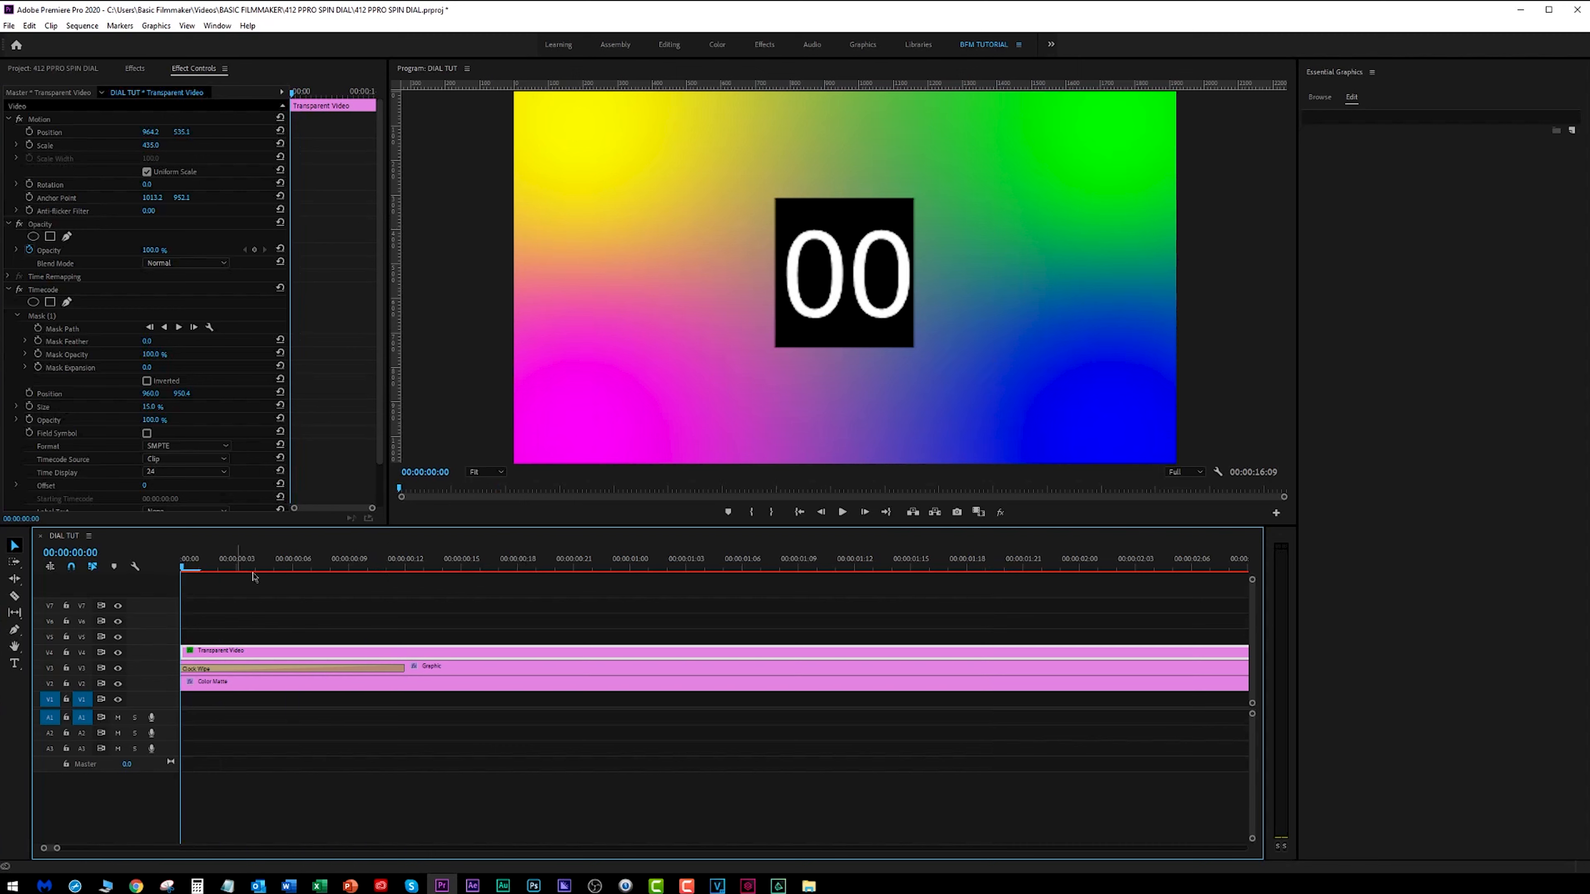
key("space")
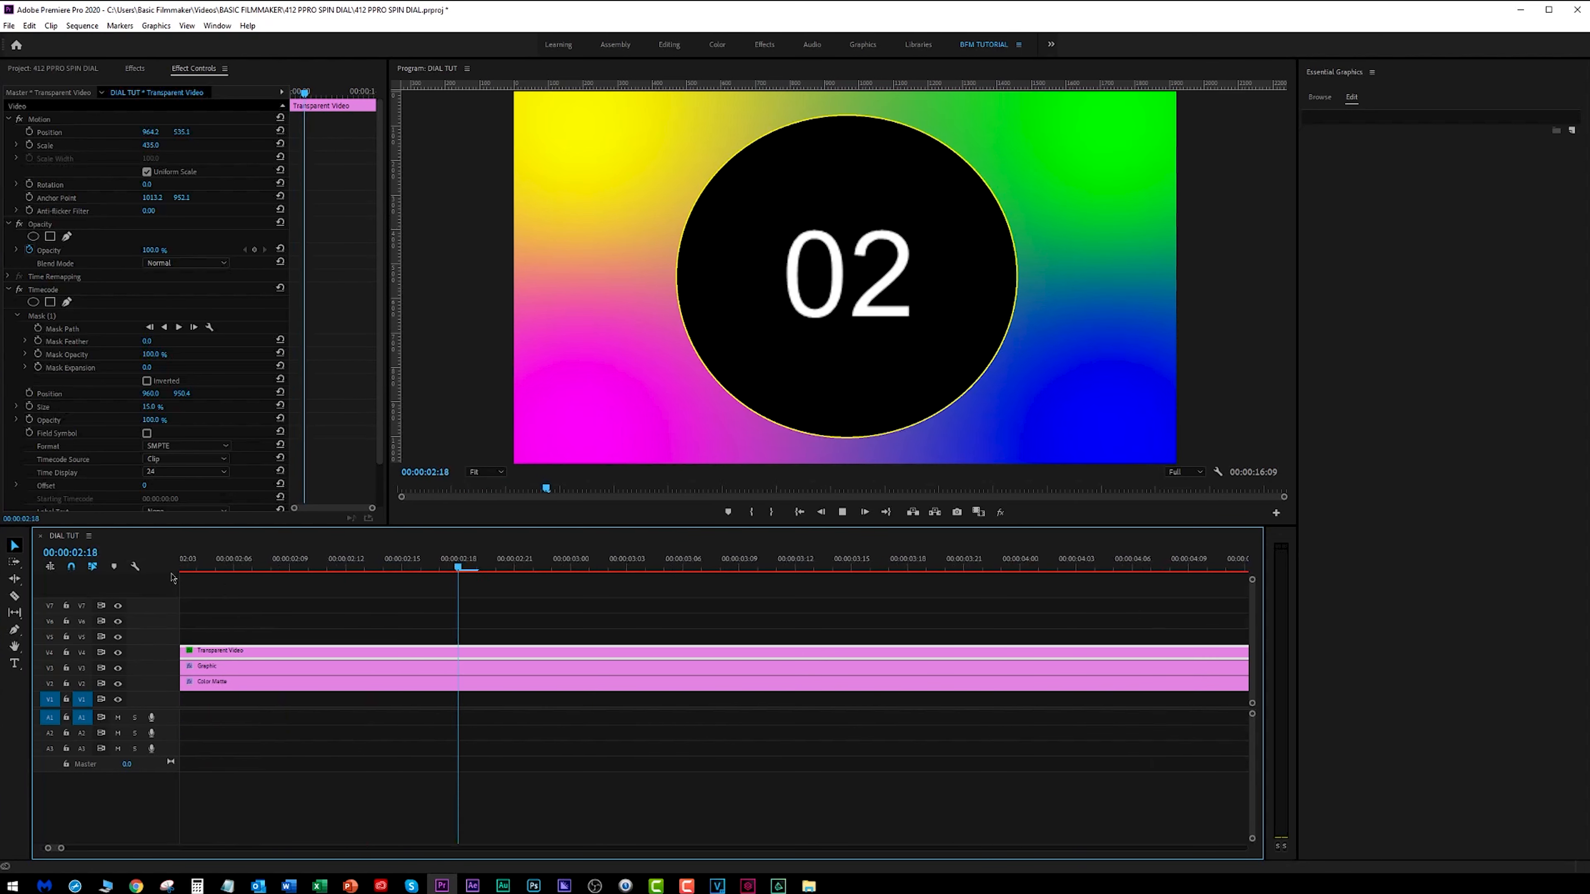
key("space")
scroll(334, 616, "down", 3)
scroll(335, 616, "down", 1)
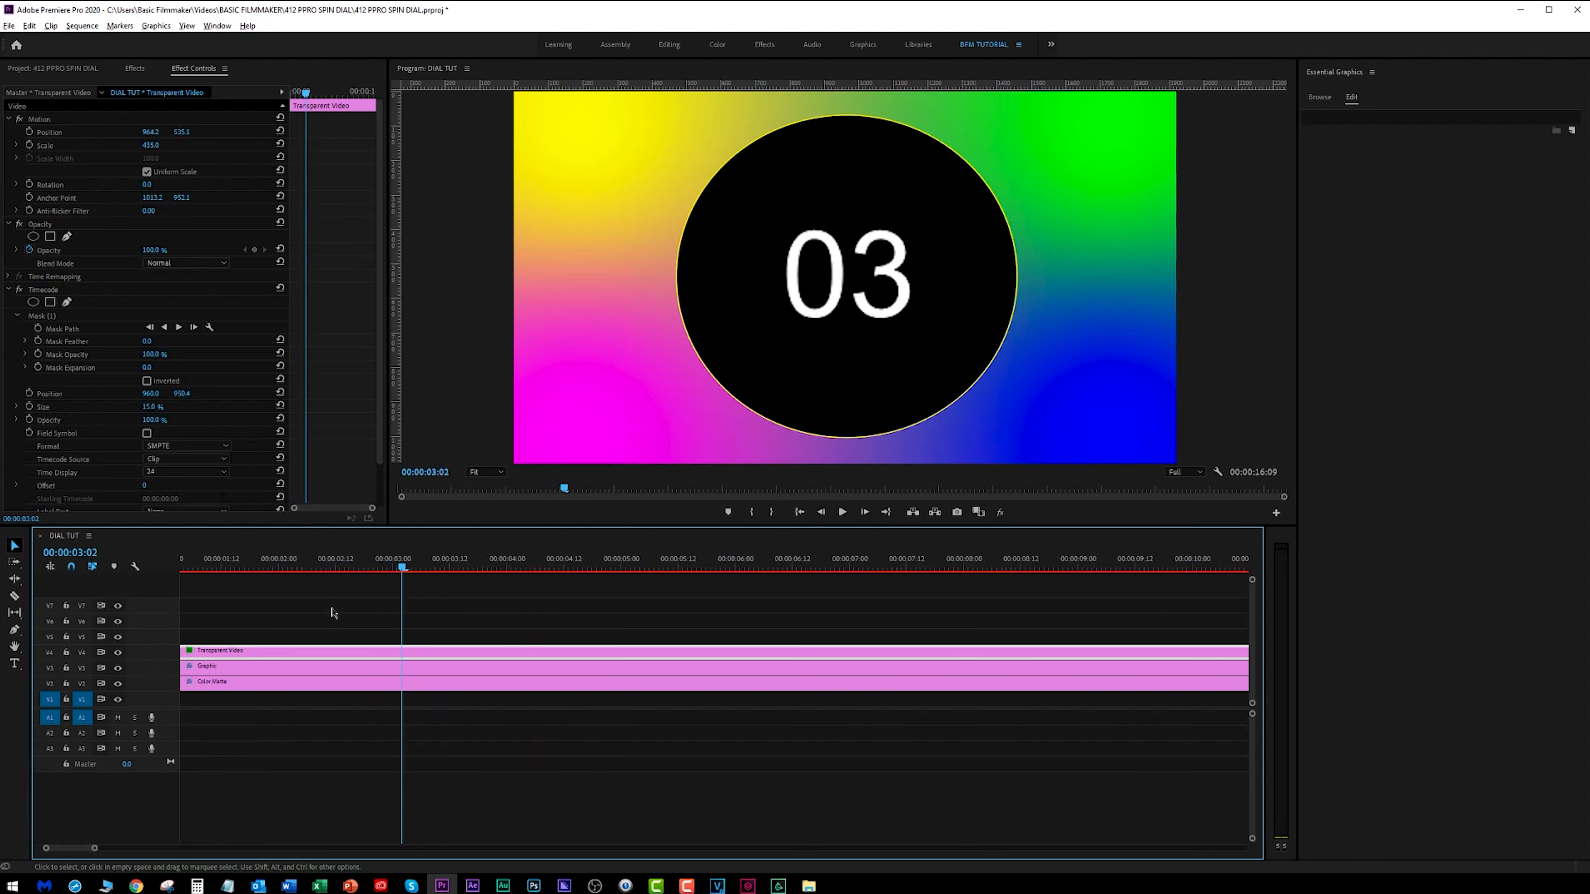
Return to the sequence start and set the Timecode effect's Offset to 24 on the Transparent Video clip
left_click_drag(376, 566, 110, 566)
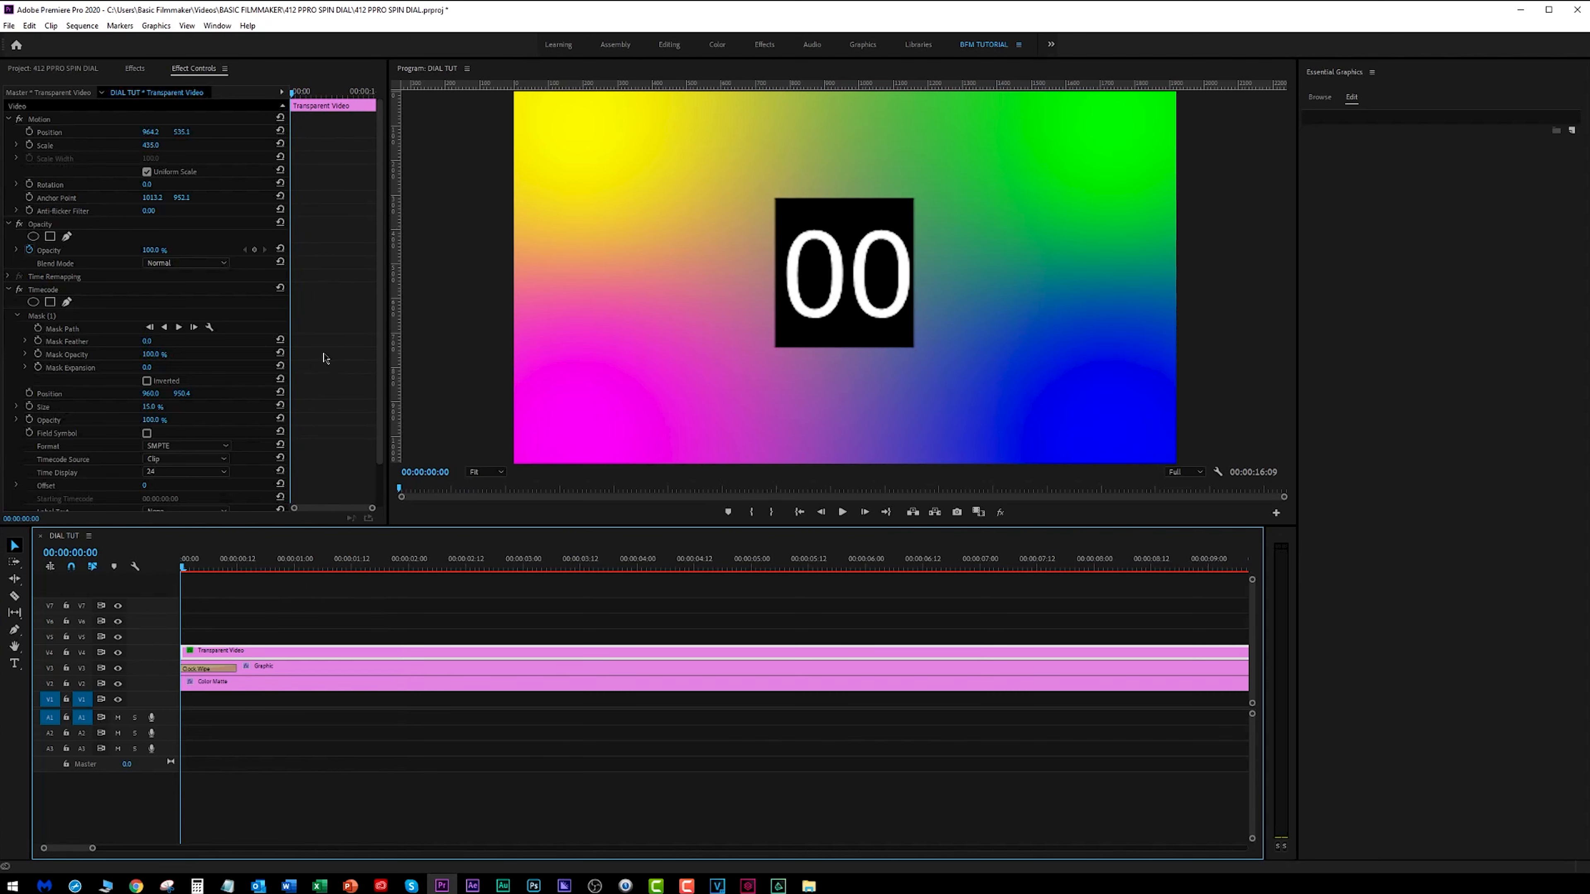
scroll(323, 358, "down", 3)
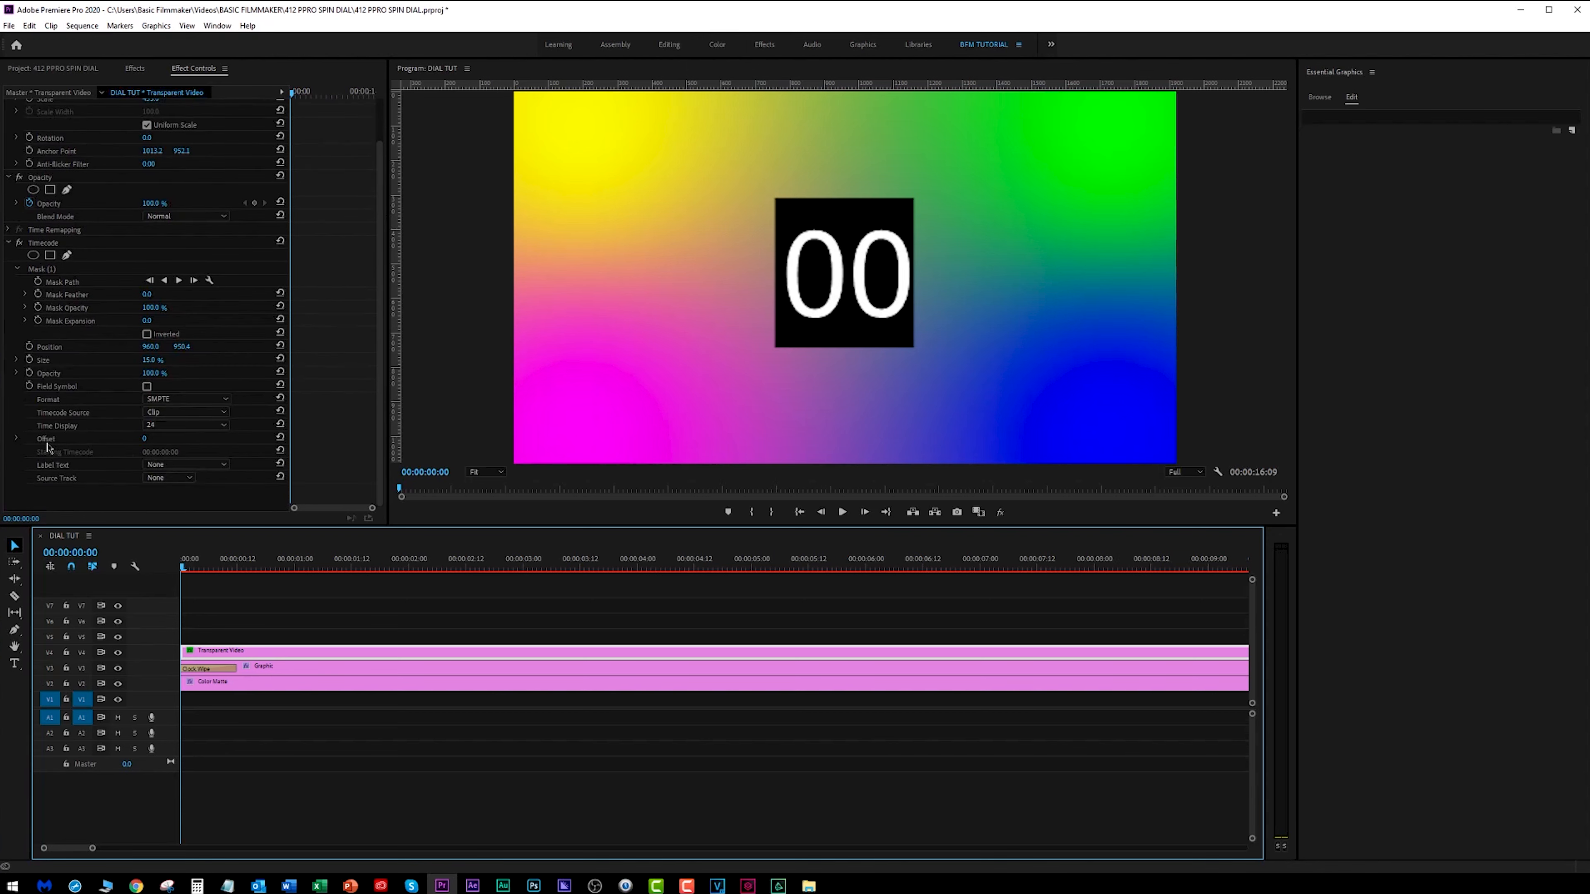
left_click_drag(144, 439, 174, 452)
left_click(160, 436)
type("0")
key("Return")
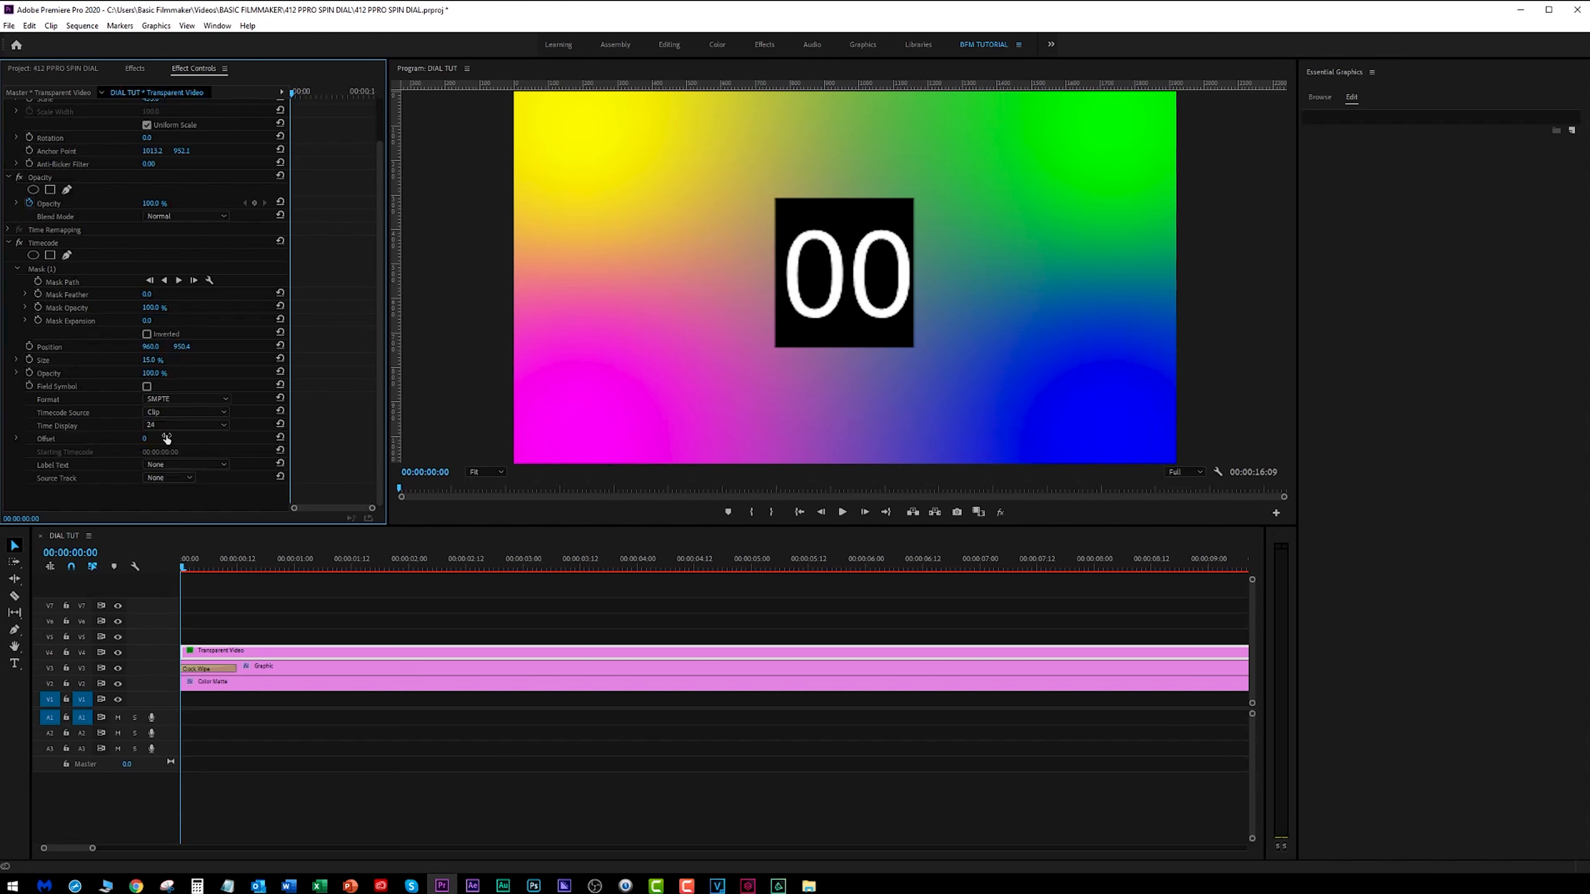
type("1")
key("Return")
left_click(147, 439)
key("Return")
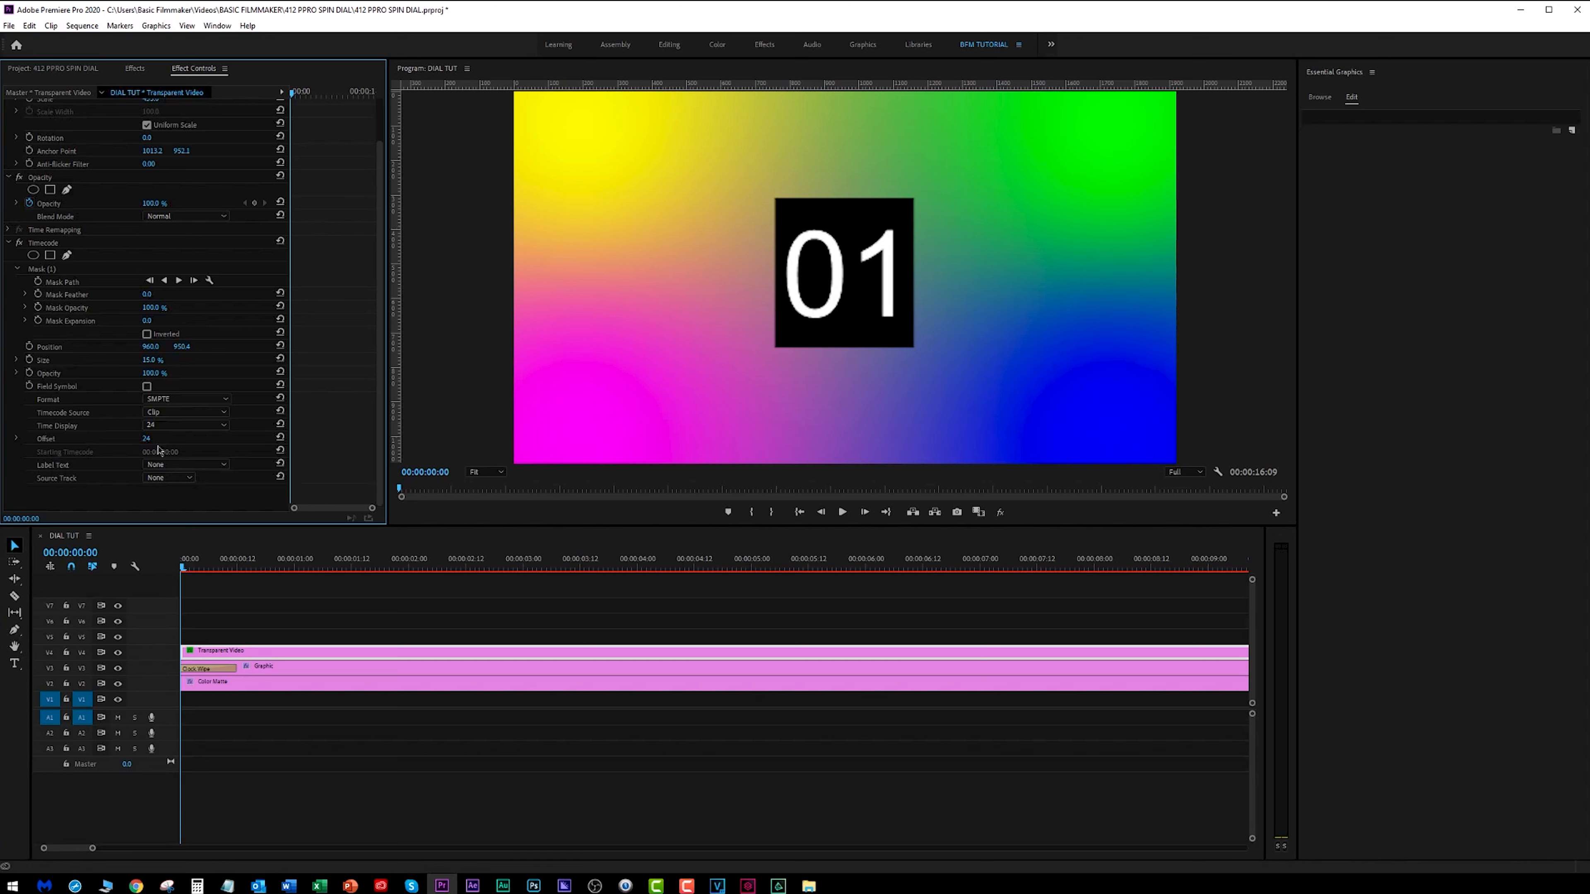
Play the offset counter to check its numbering, and return the playhead to the sequence start
key("space")
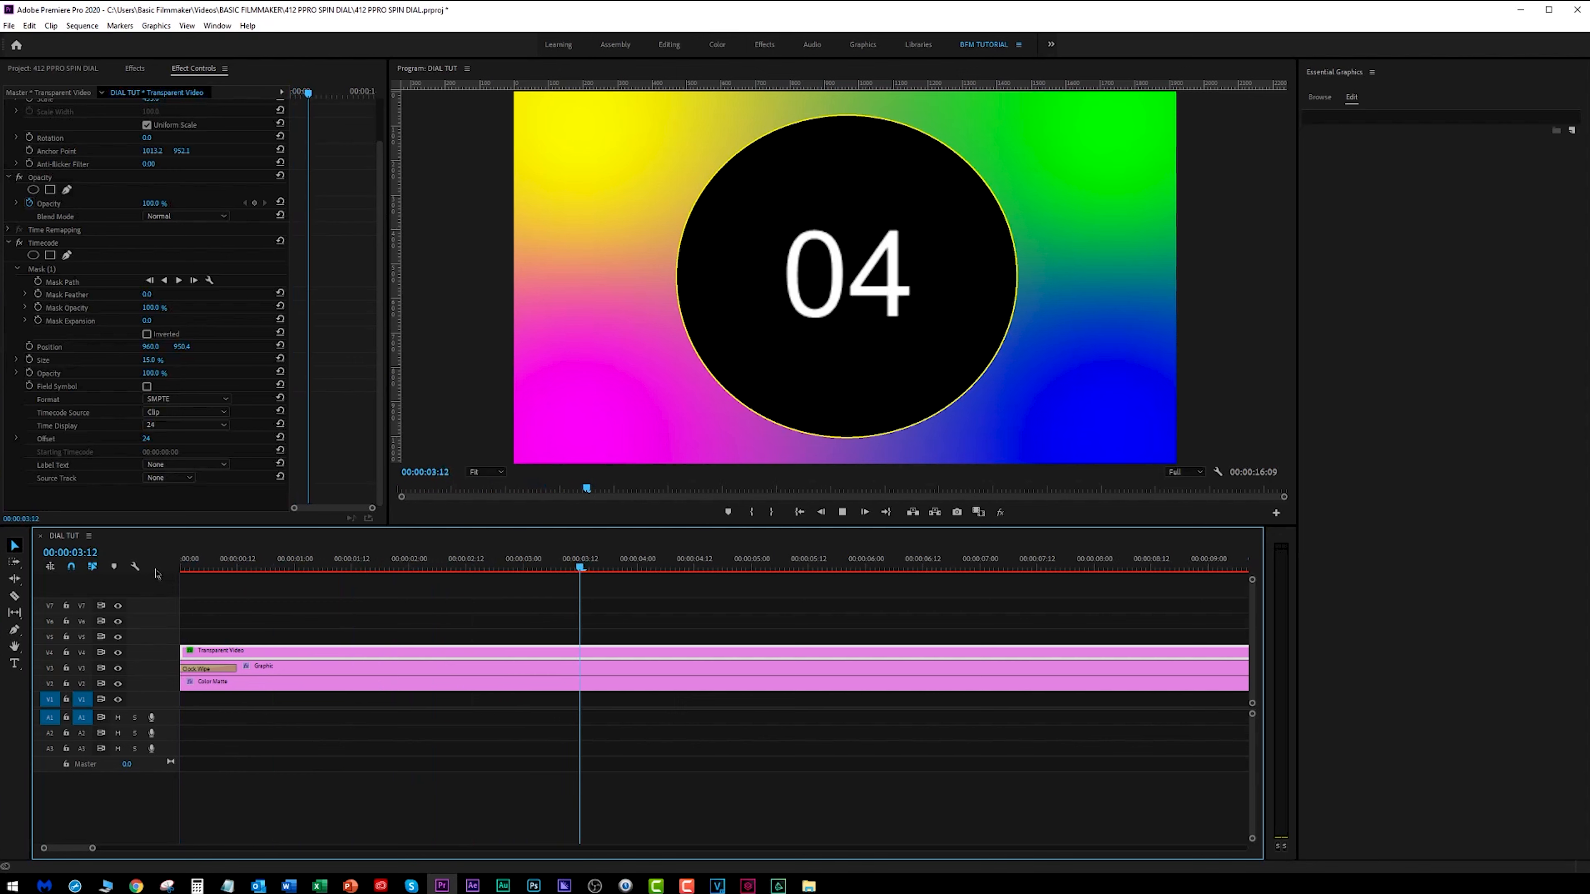
key("space")
left_click_drag(255, 566, 145, 525)
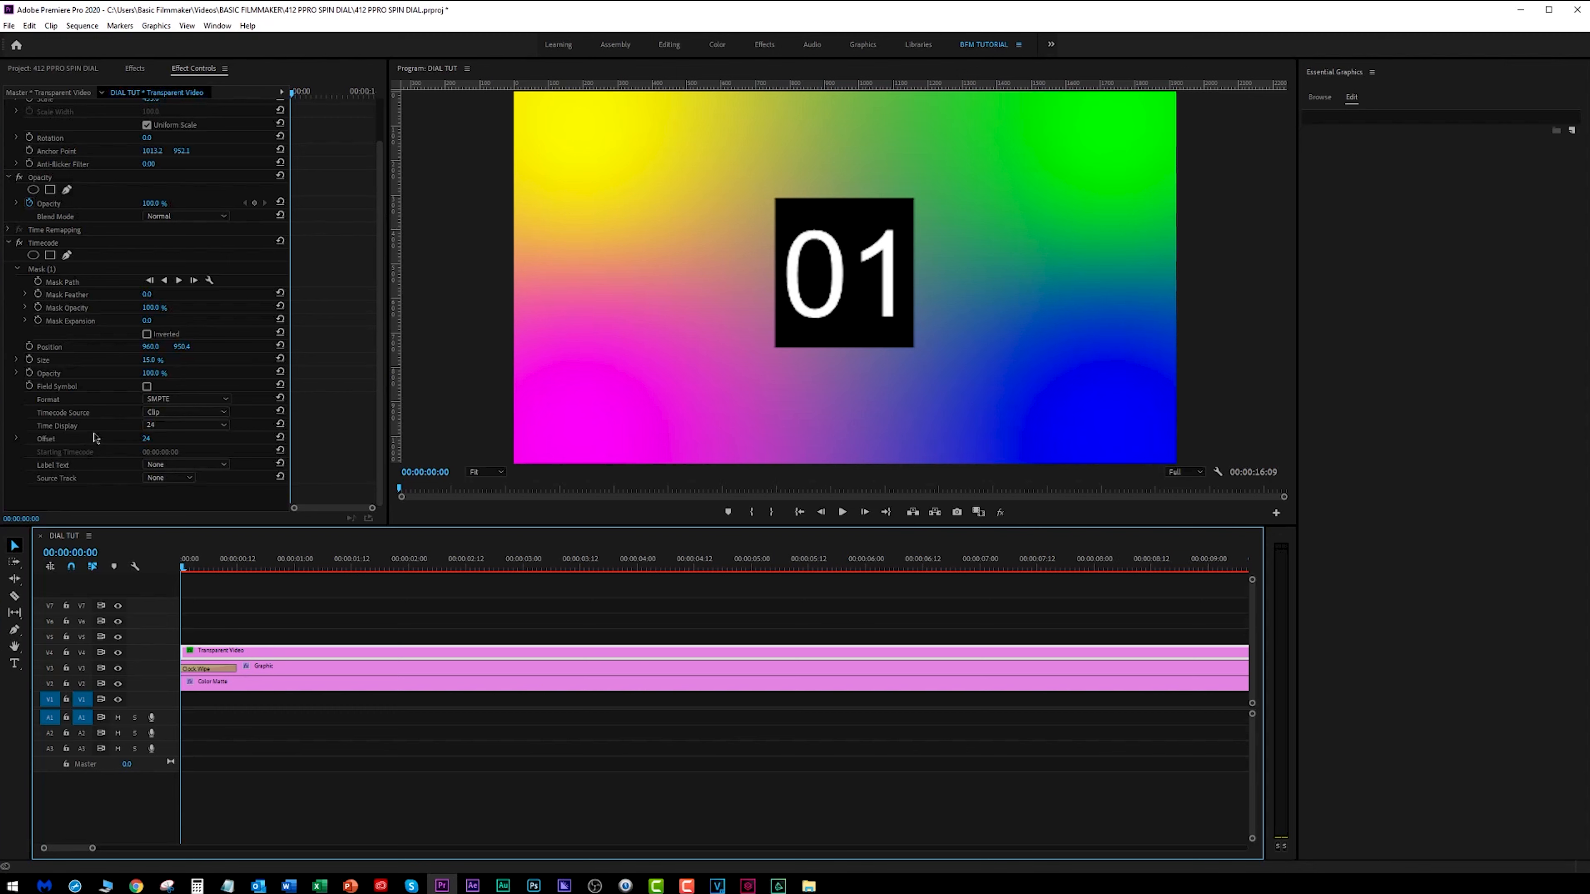
Set the Timecode effect's Opacity to 0% on the Transparent Video clip and play the counter over the clock wipe
left_click(50, 374)
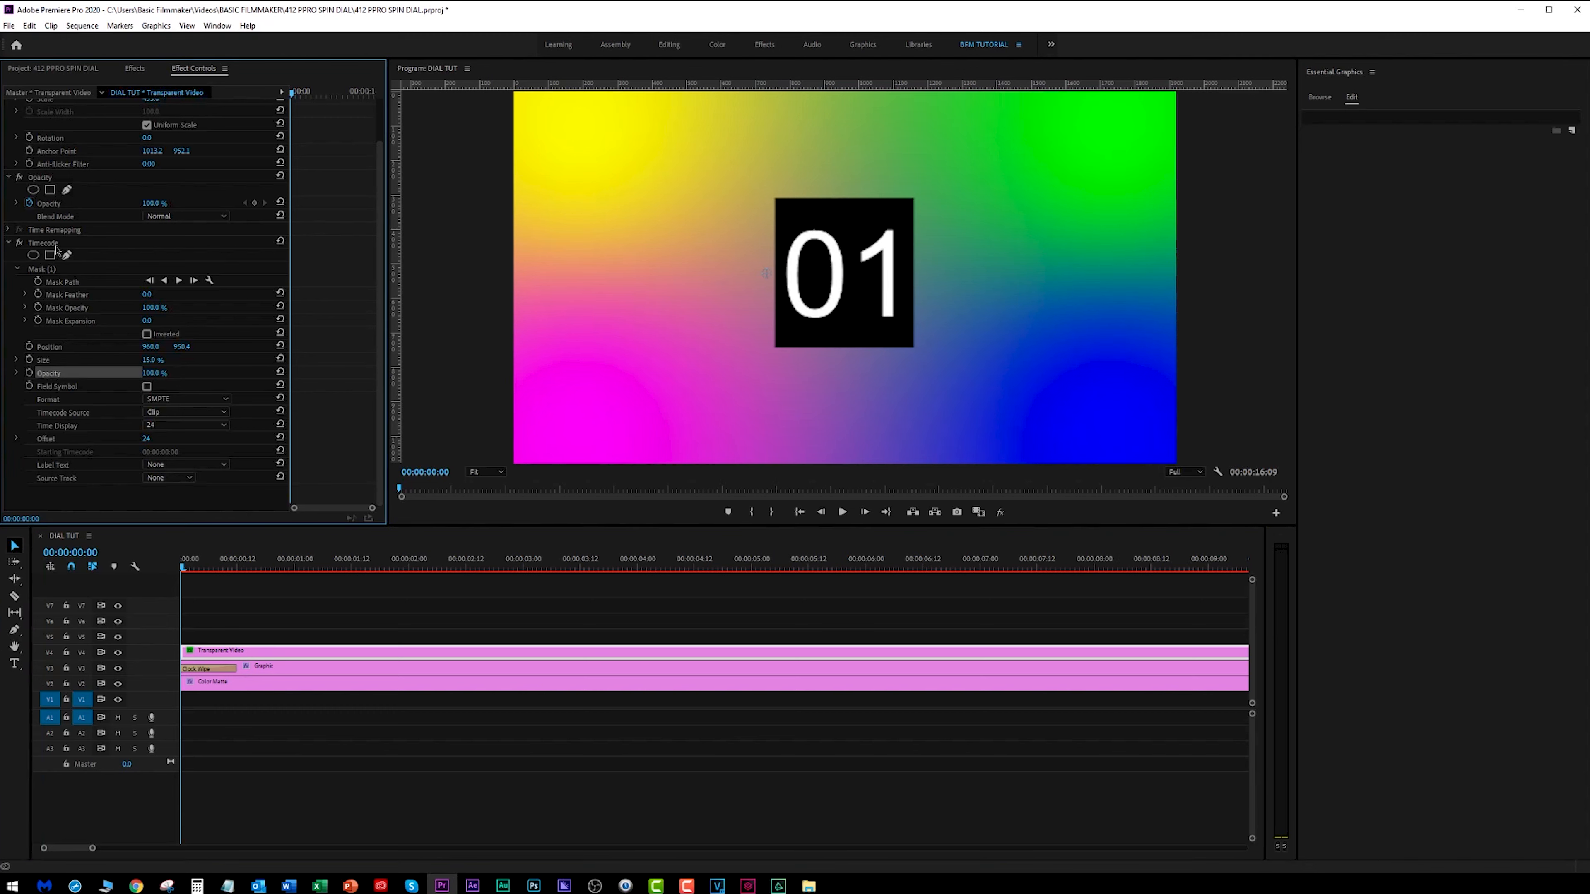
left_click(16, 272)
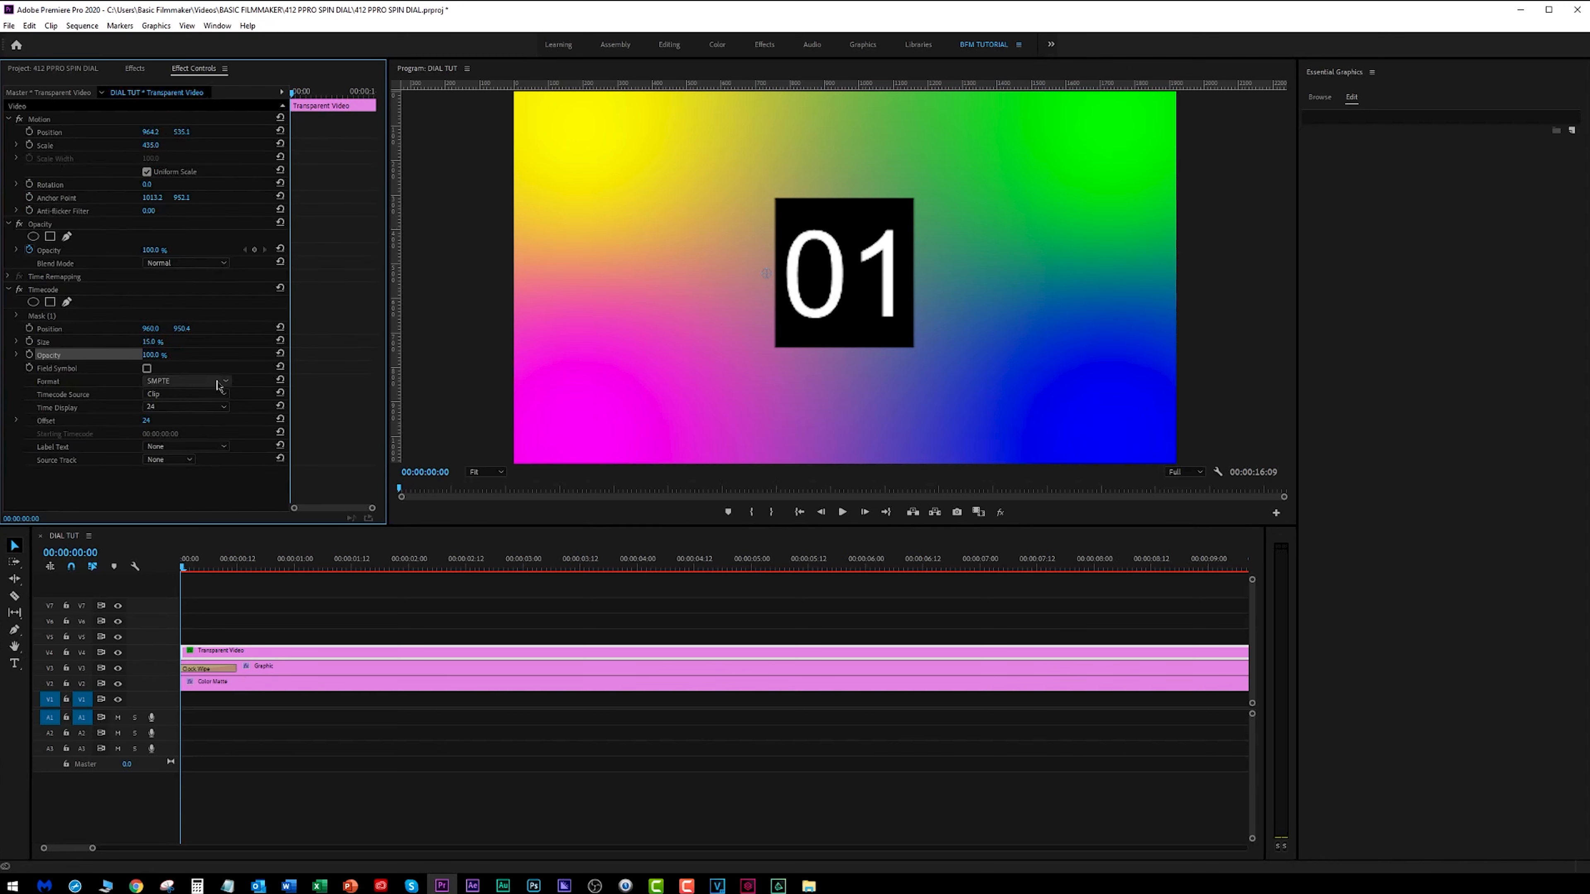
left_click_drag(172, 355, 131, 355)
left_click(127, 577)
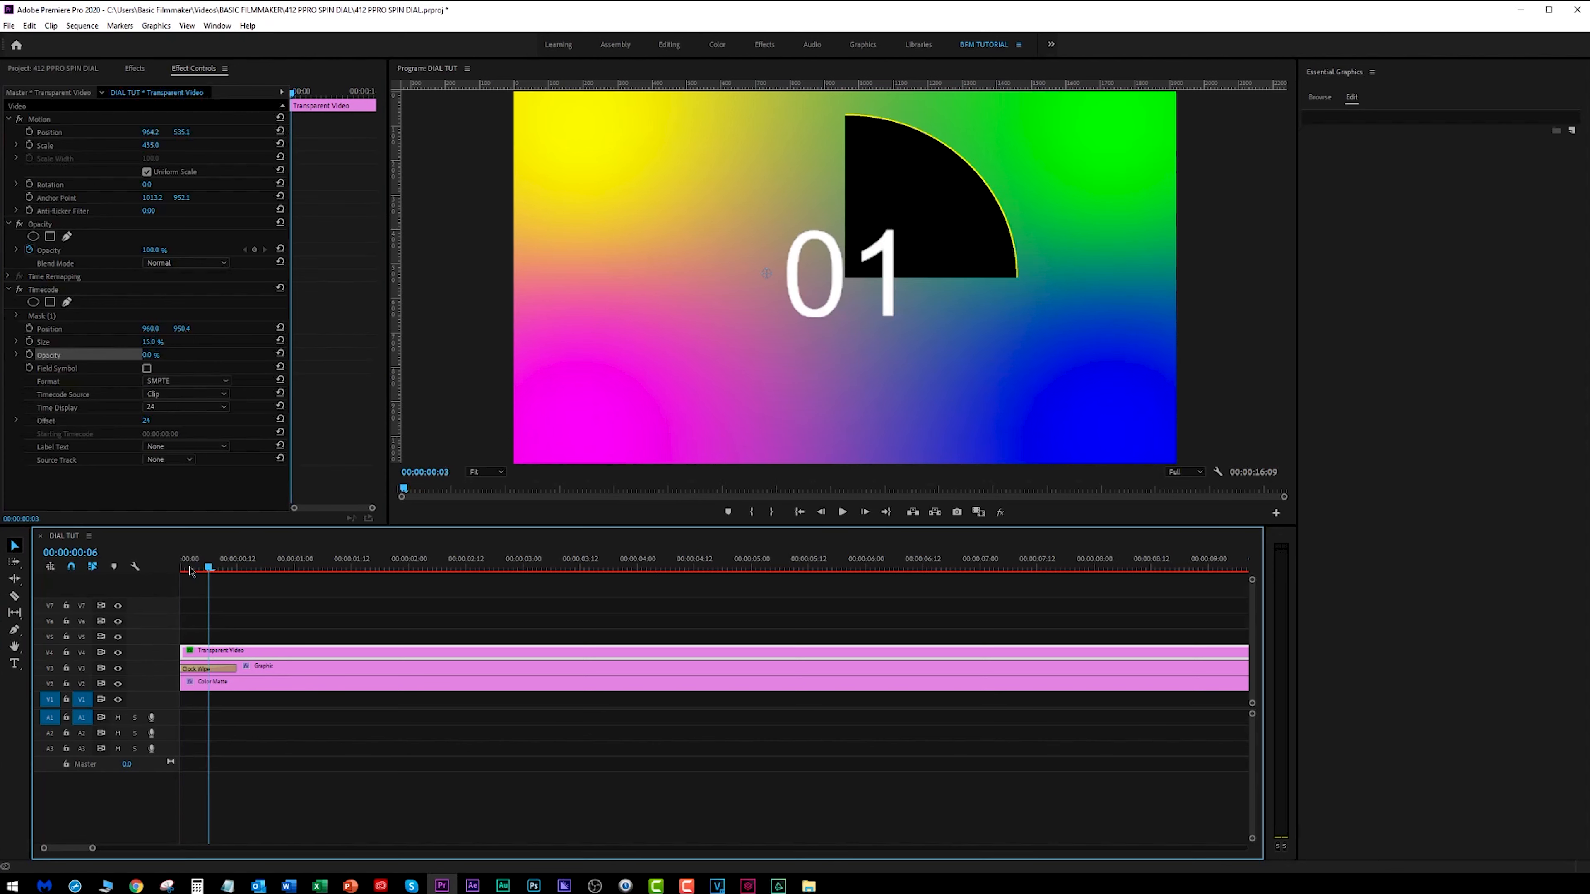
key("space")
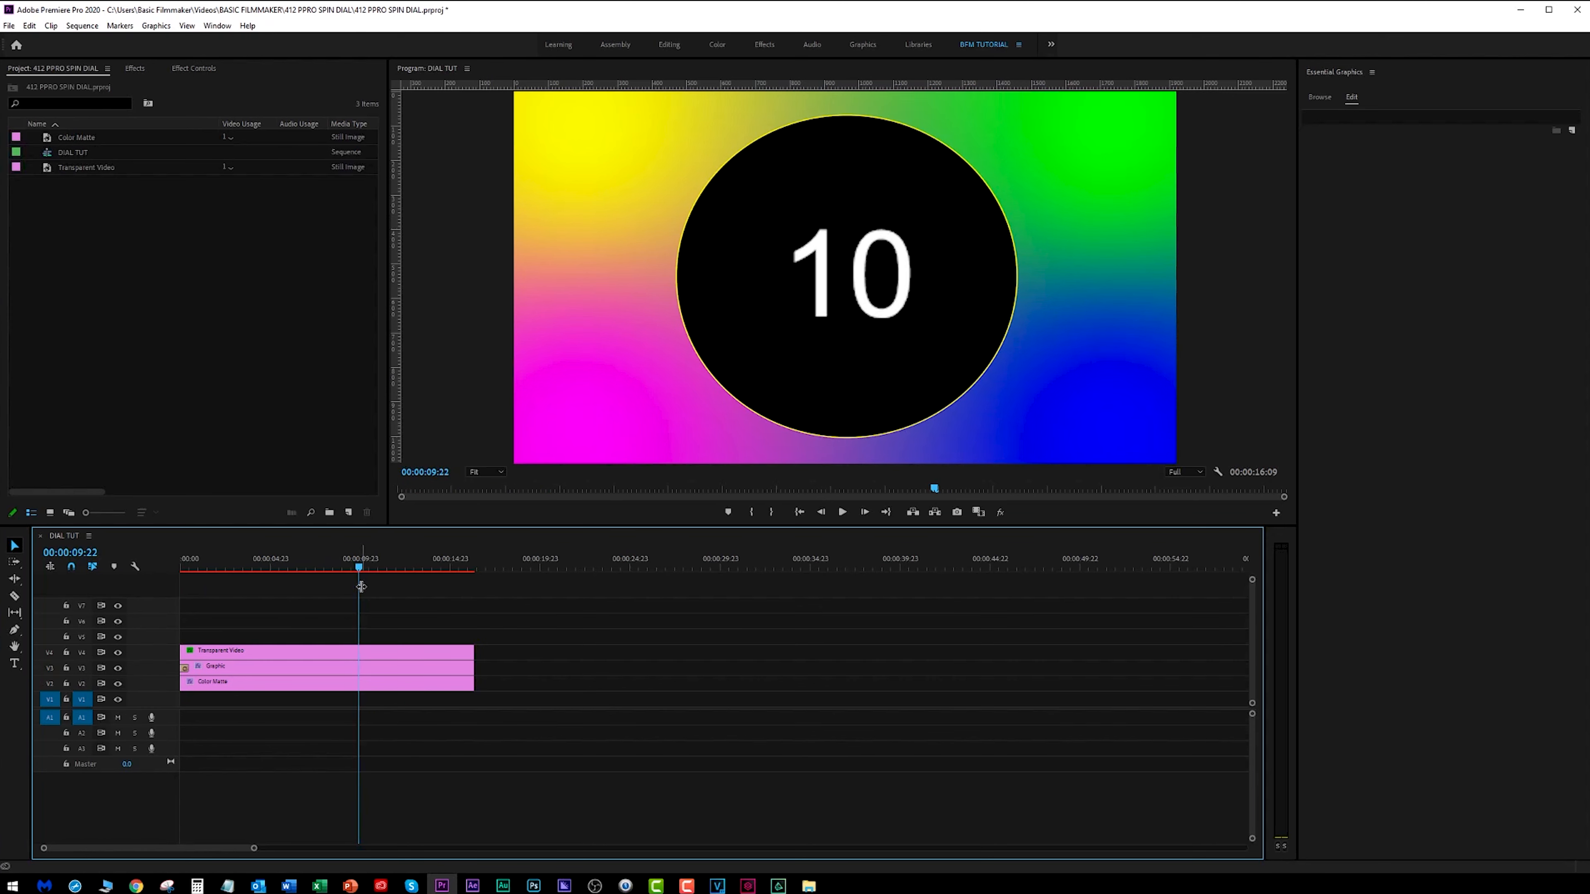
Trim the end of the Transparent Video clip to 00:00:09:22 and play the sequence from its start to check the count
left_click_drag(473, 649, 358, 647)
left_click_drag(338, 566, 163, 559)
key("space")
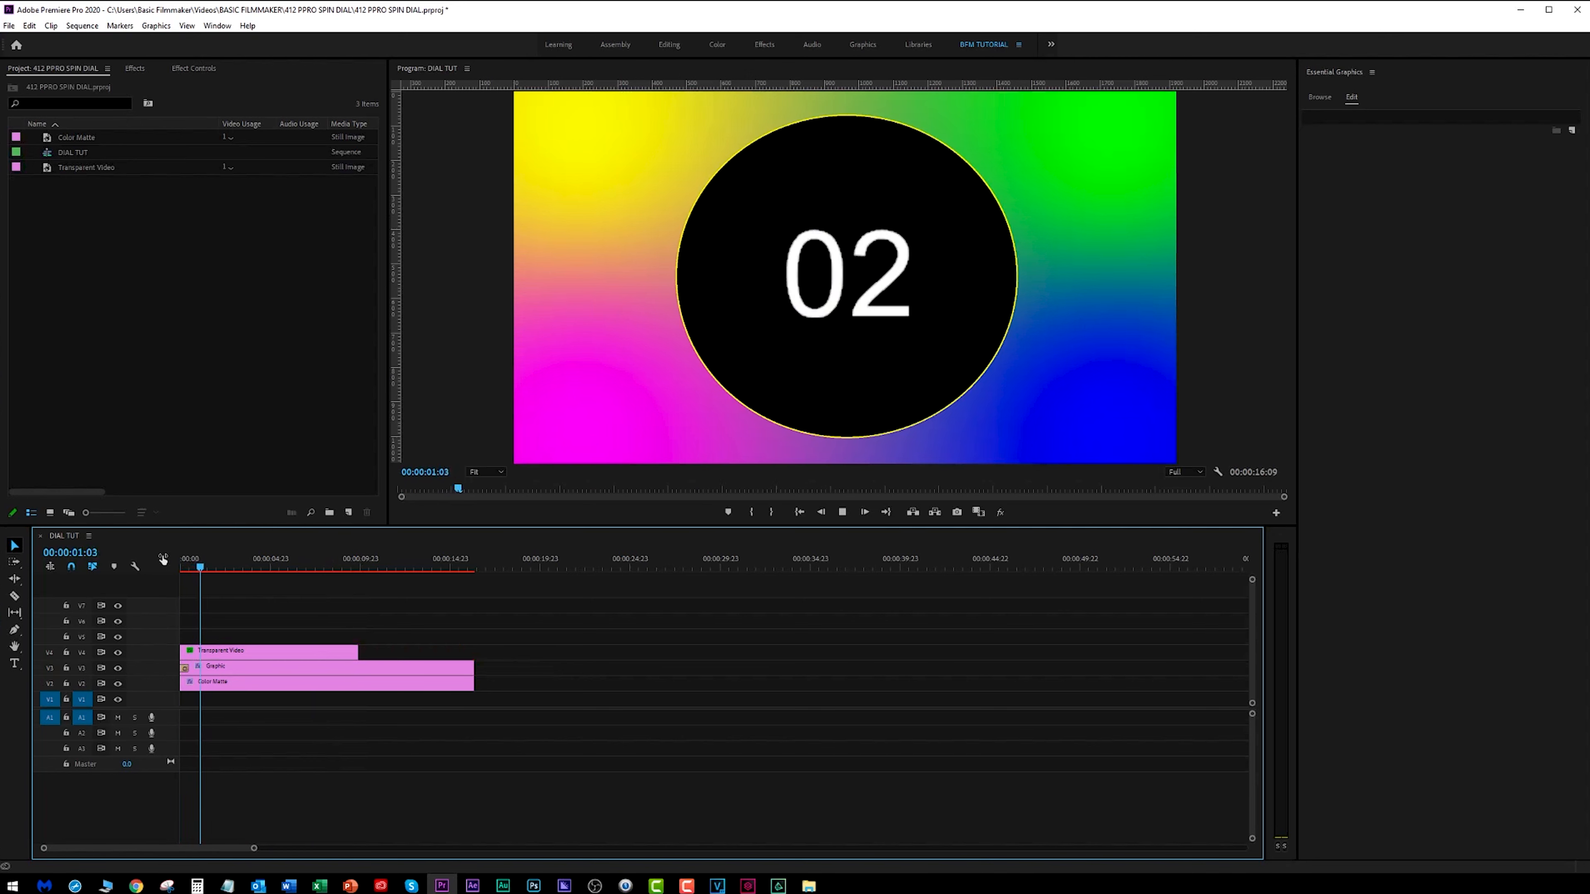
left_click_drag(316, 567, 363, 568)
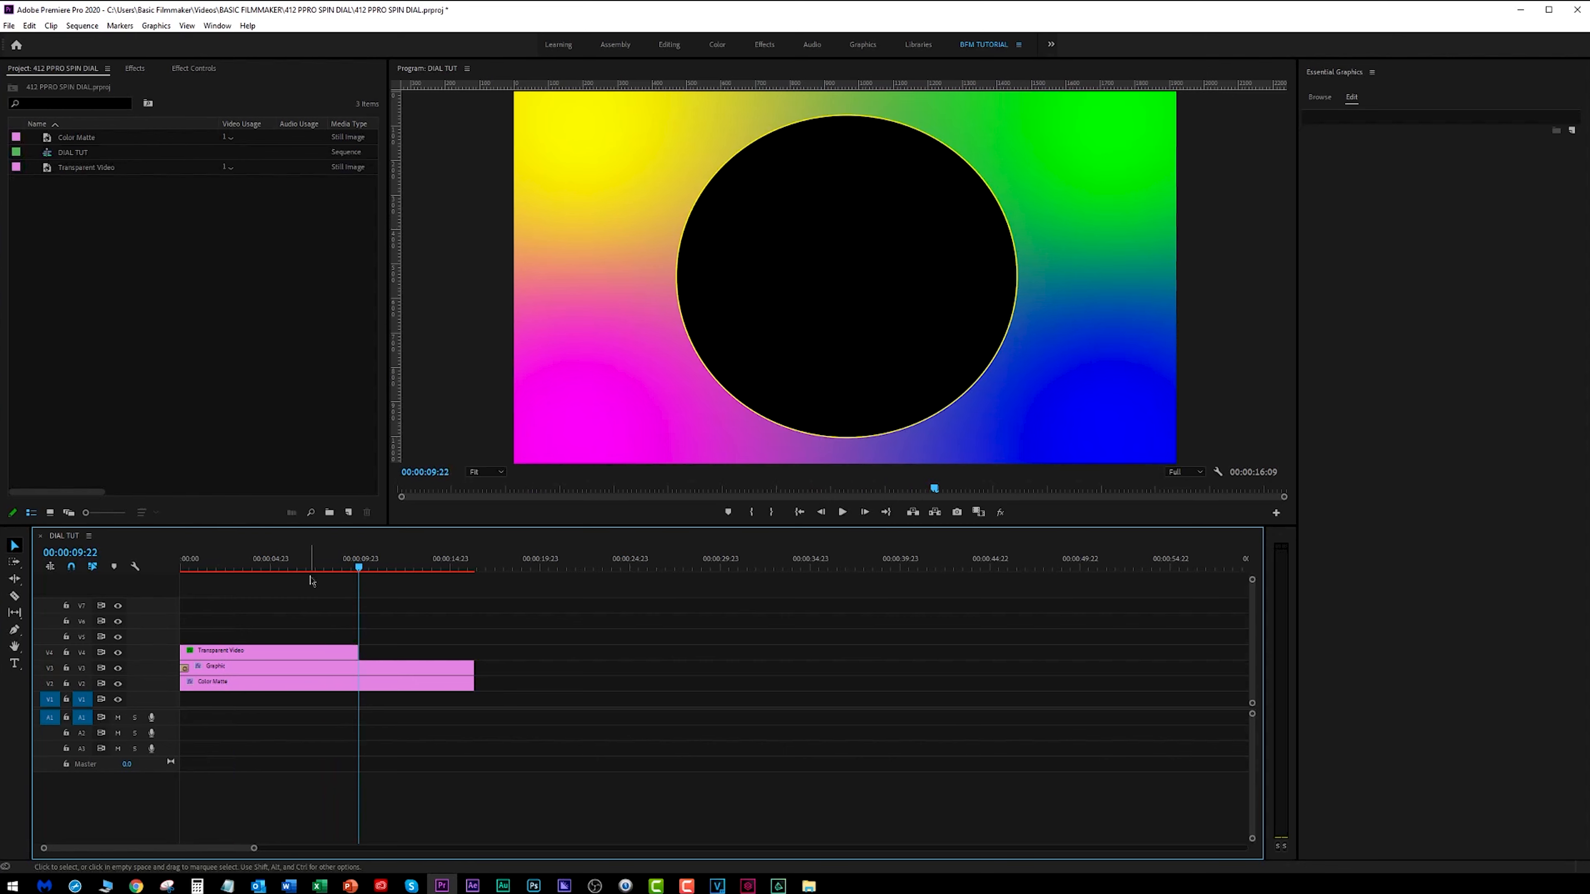
Extend the Transparent Video clip's end to check the frames after 10, and trim it to the playhead at 00:00:09:23
scroll(281, 634, "up", 14)
scroll(282, 634, "down", 1)
left_click_drag(655, 650, 756, 650)
left_click(691, 568)
left_click_drag(694, 570, 662, 573)
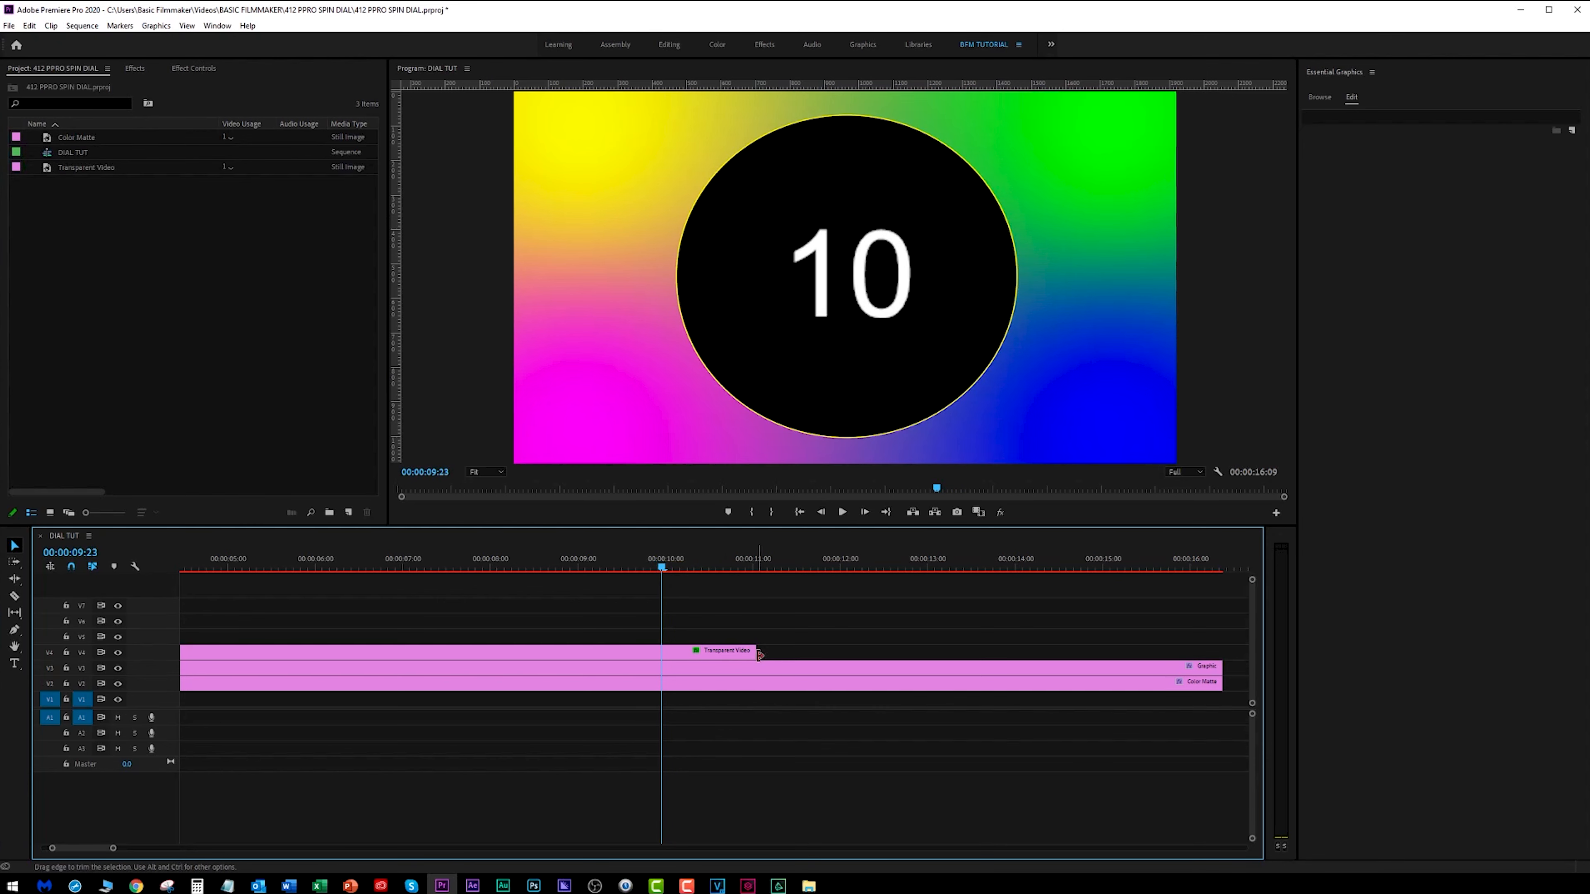
left_click_drag(756, 650, 661, 645)
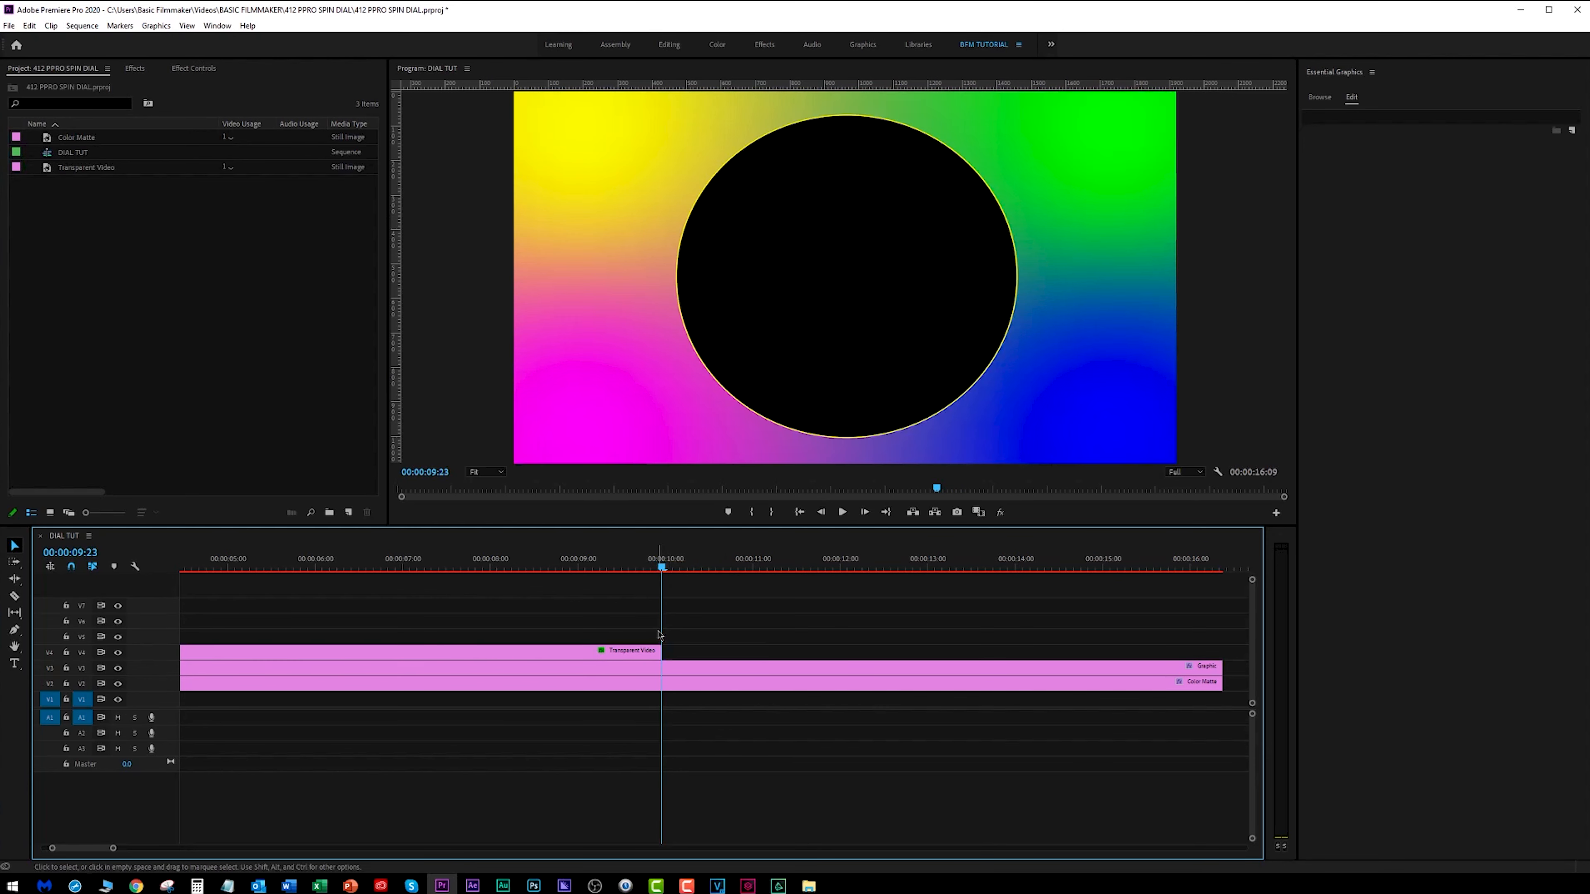
key("backslash")
Scrub the trimmed counter, inspect the Speed/Duration options for the Transparent Video clip, and close them without changes
left_click(710, 568)
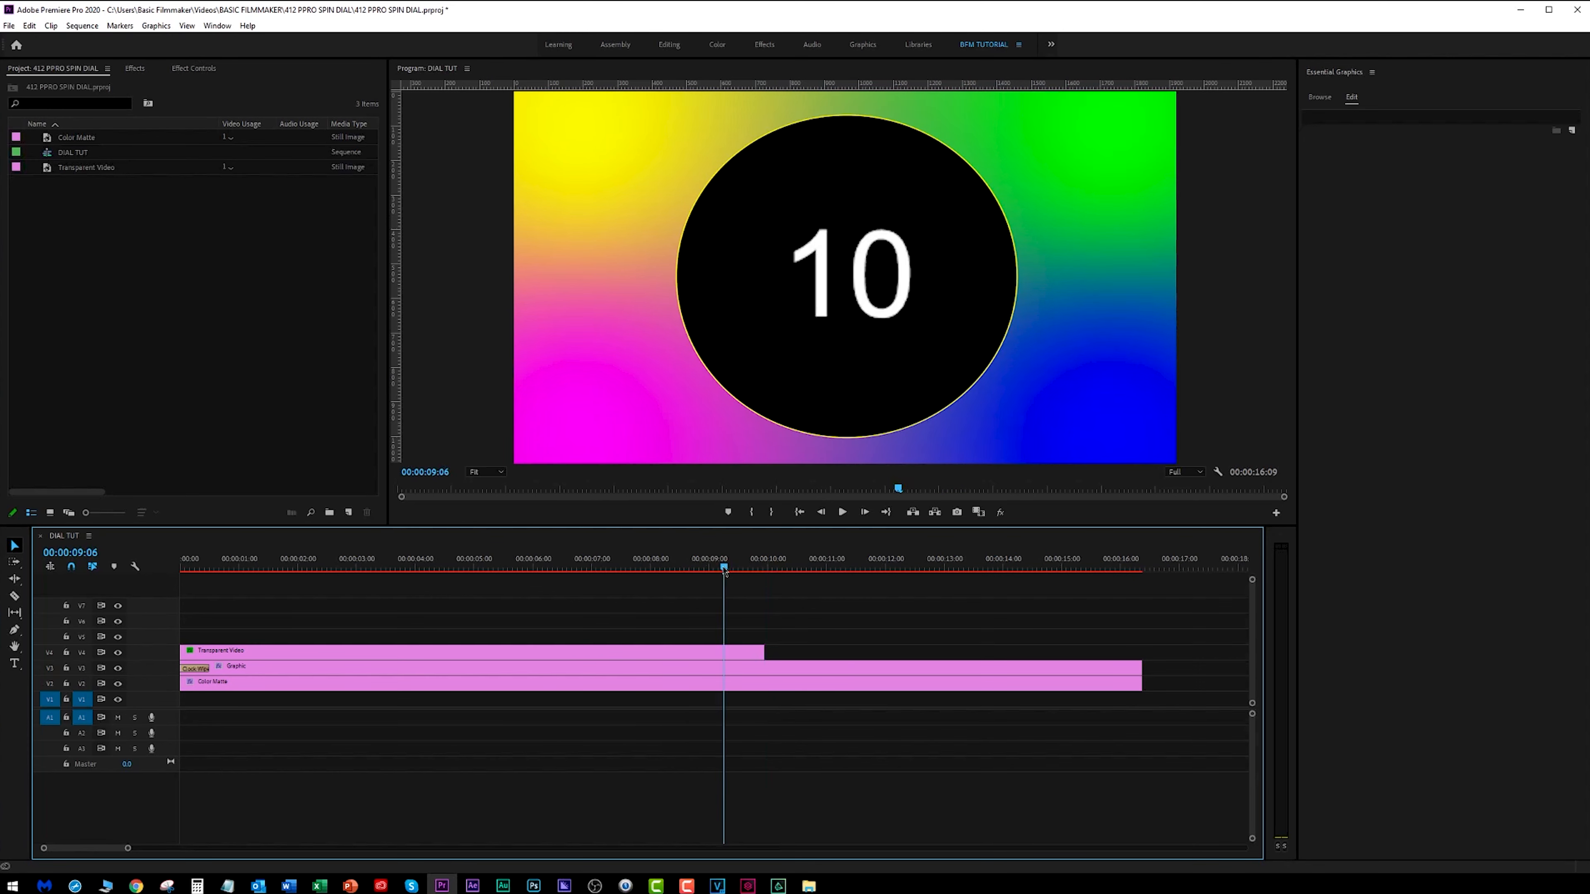
left_click_drag(713, 569, 522, 648)
right_click(510, 655)
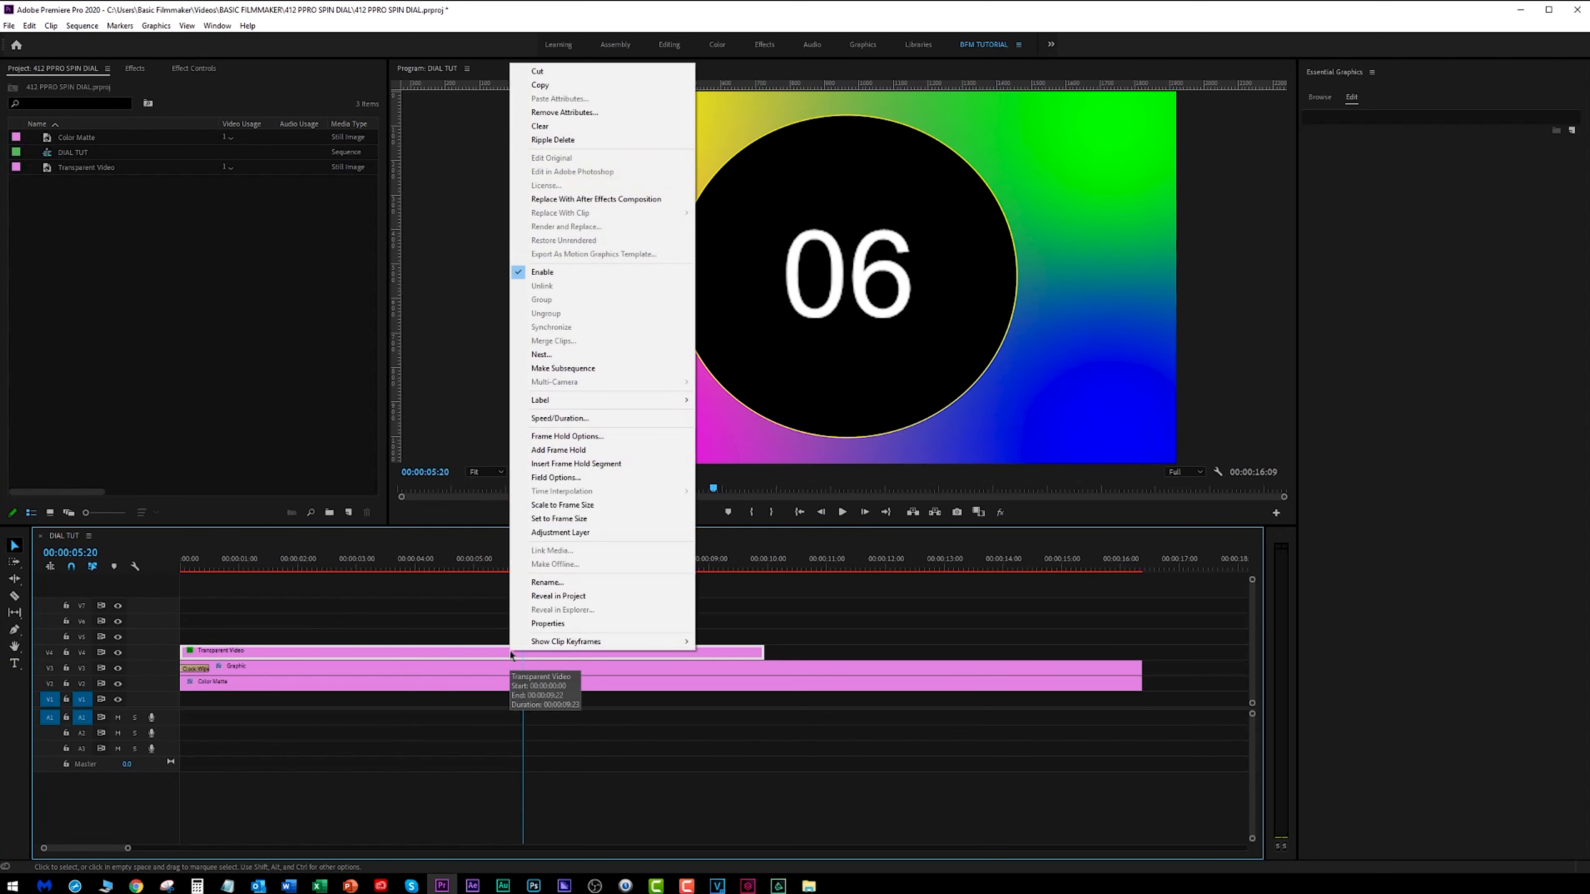
left_click(561, 418)
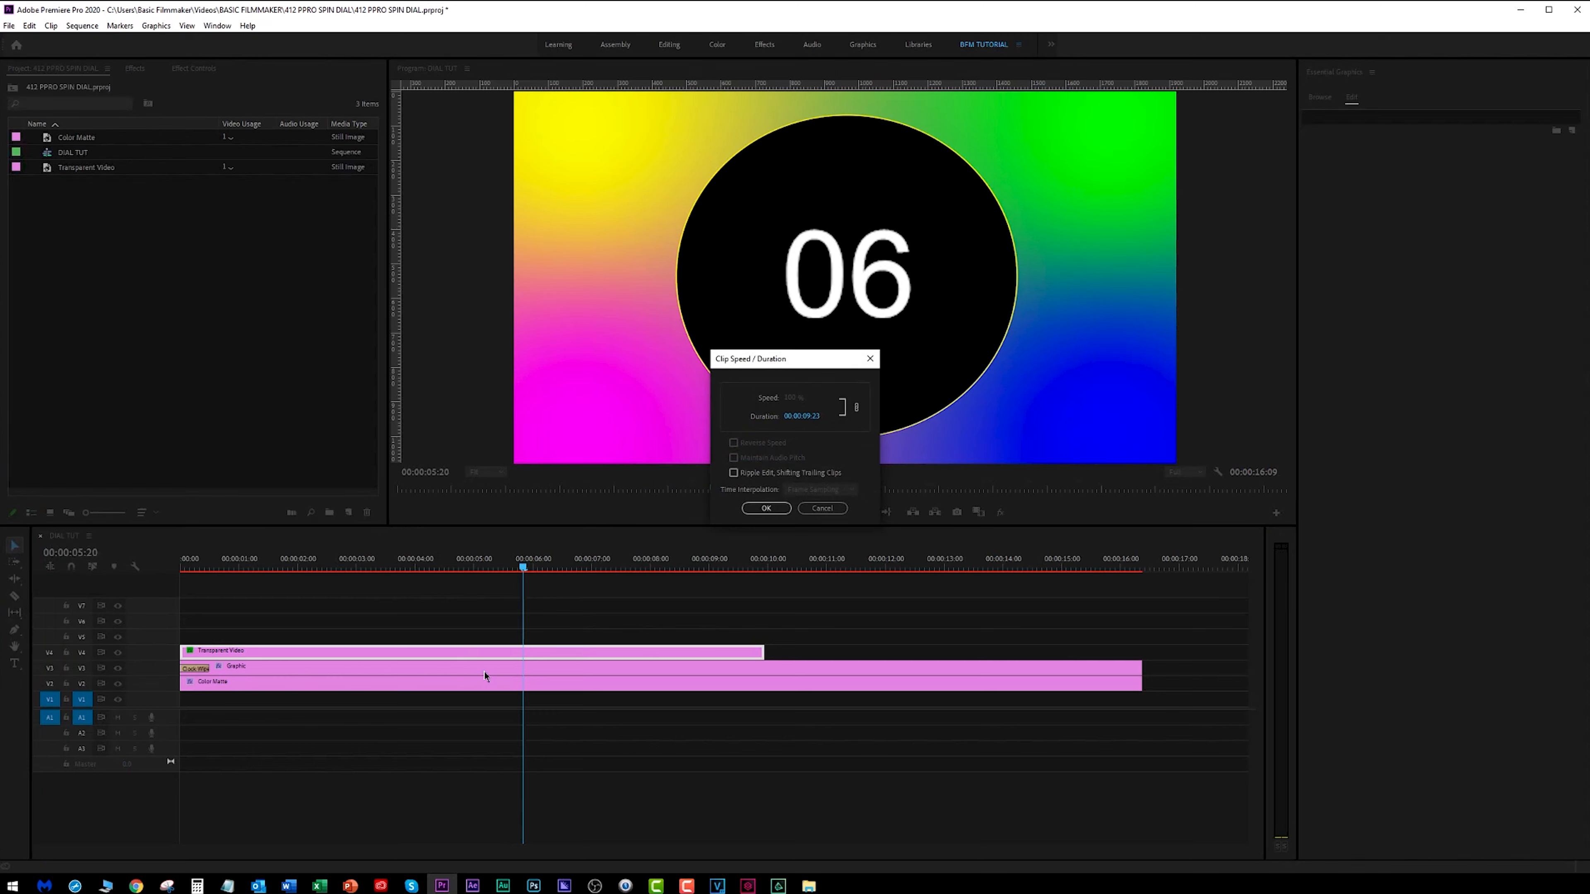
left_click(821, 508)
right_click(466, 655)
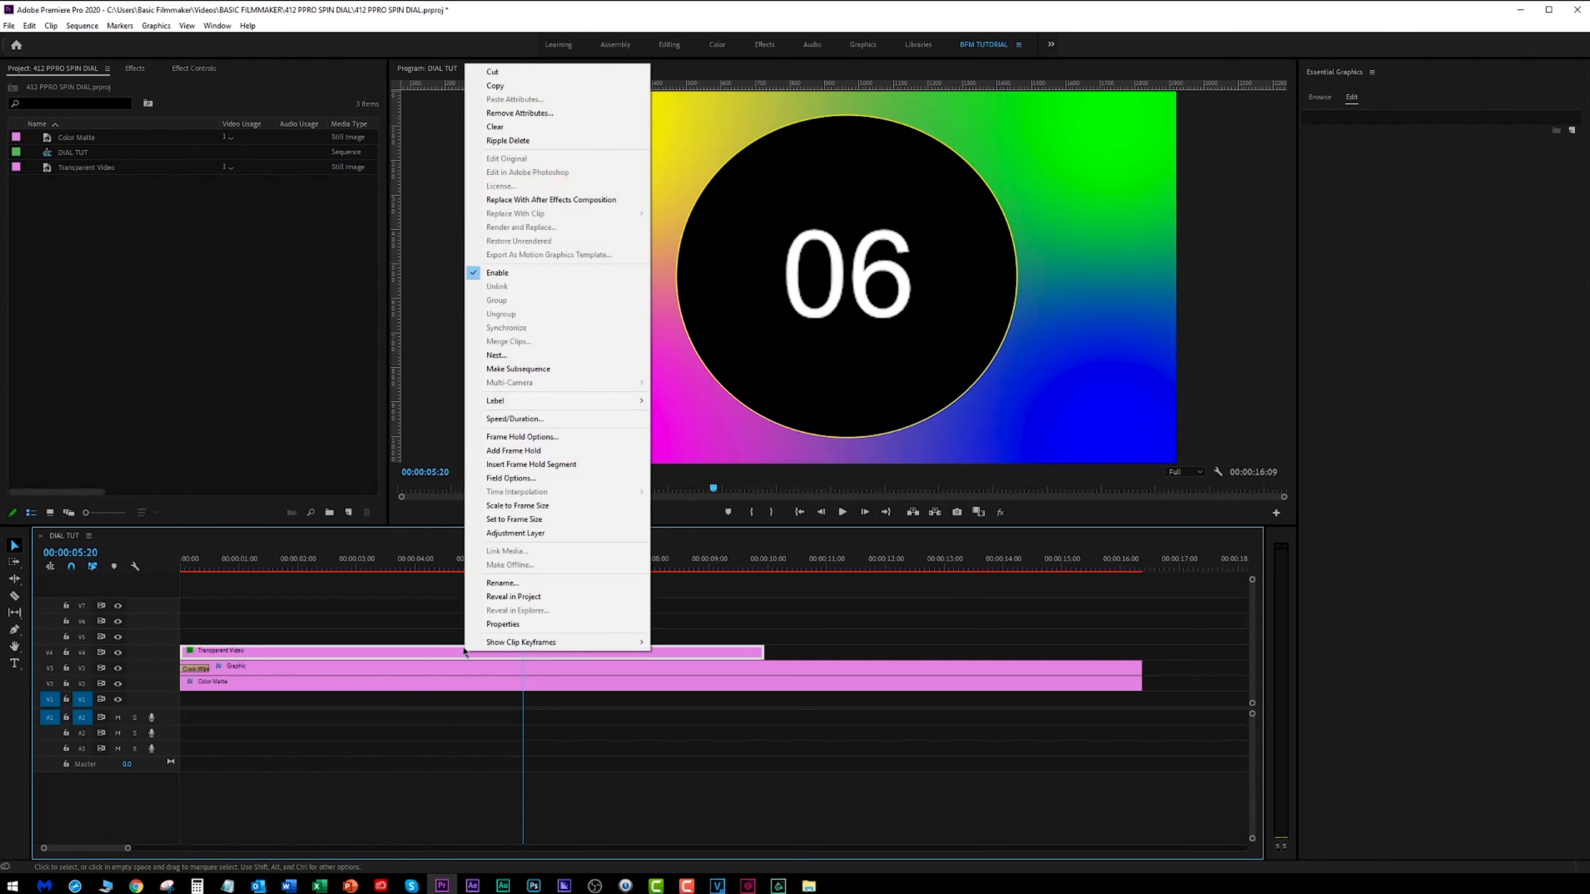
left_click(496, 355)
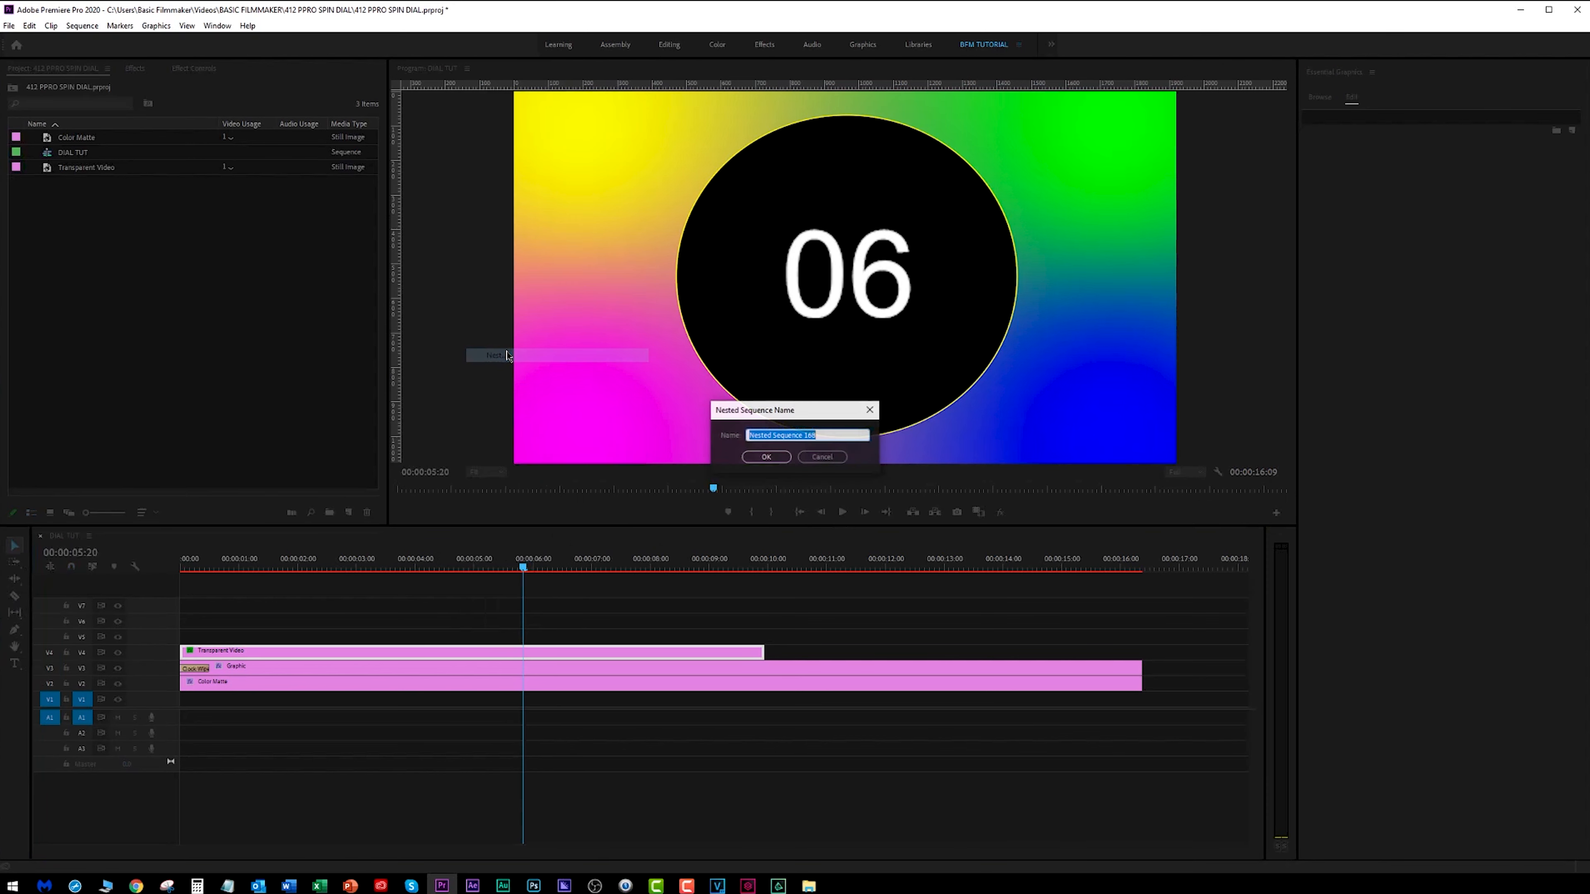
left_click(827, 461)
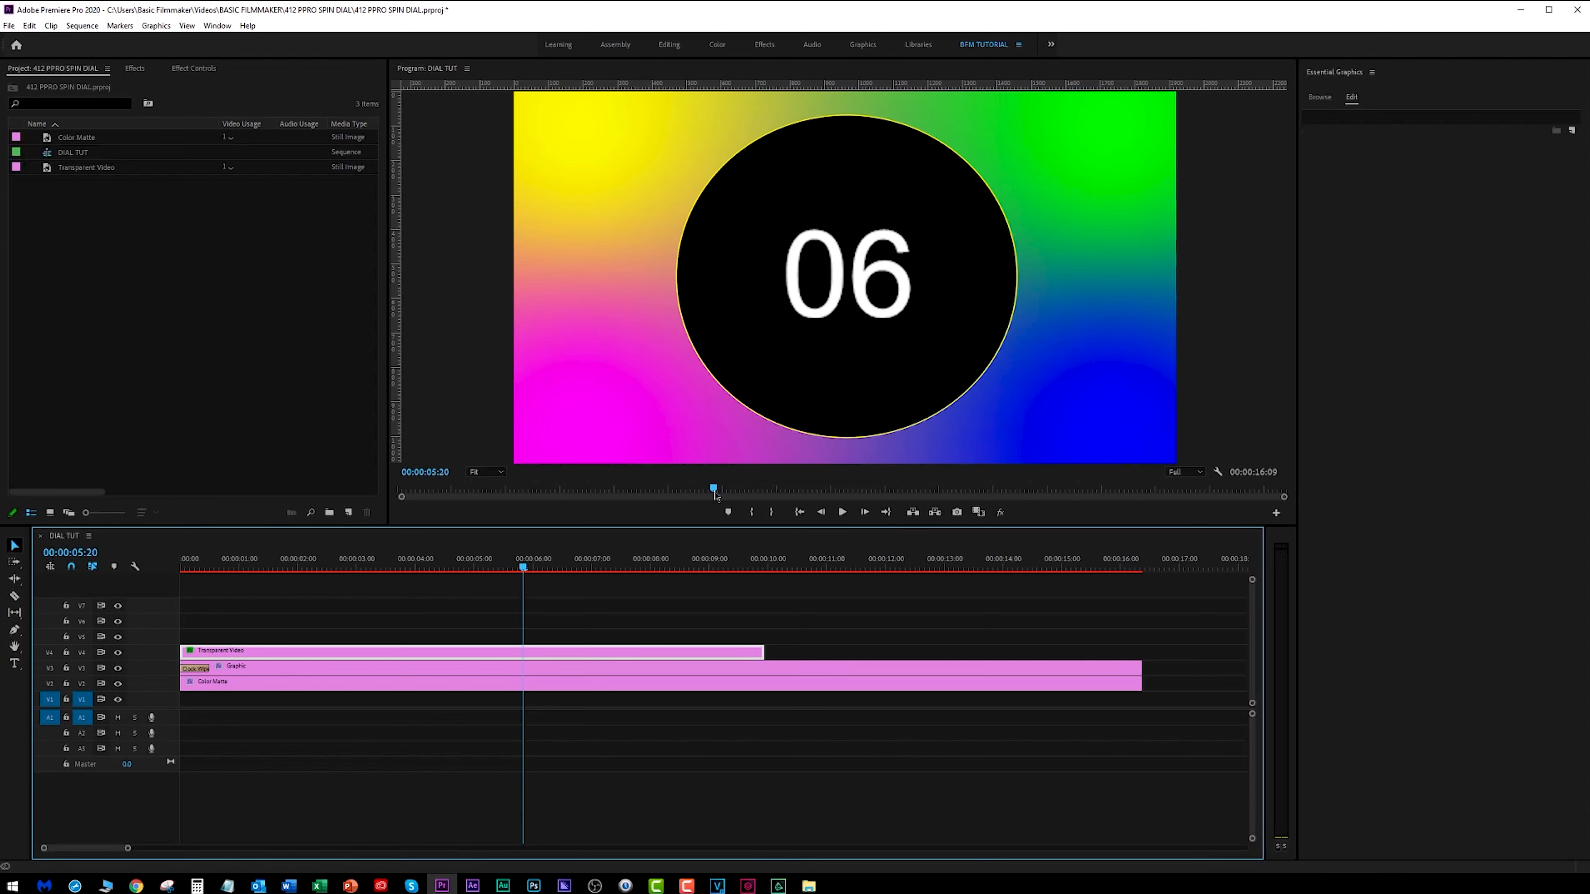
Nest the Transparent Video, Graphic and Color Matte clips together into one sequence, and undo the nesting
right_click(475, 691)
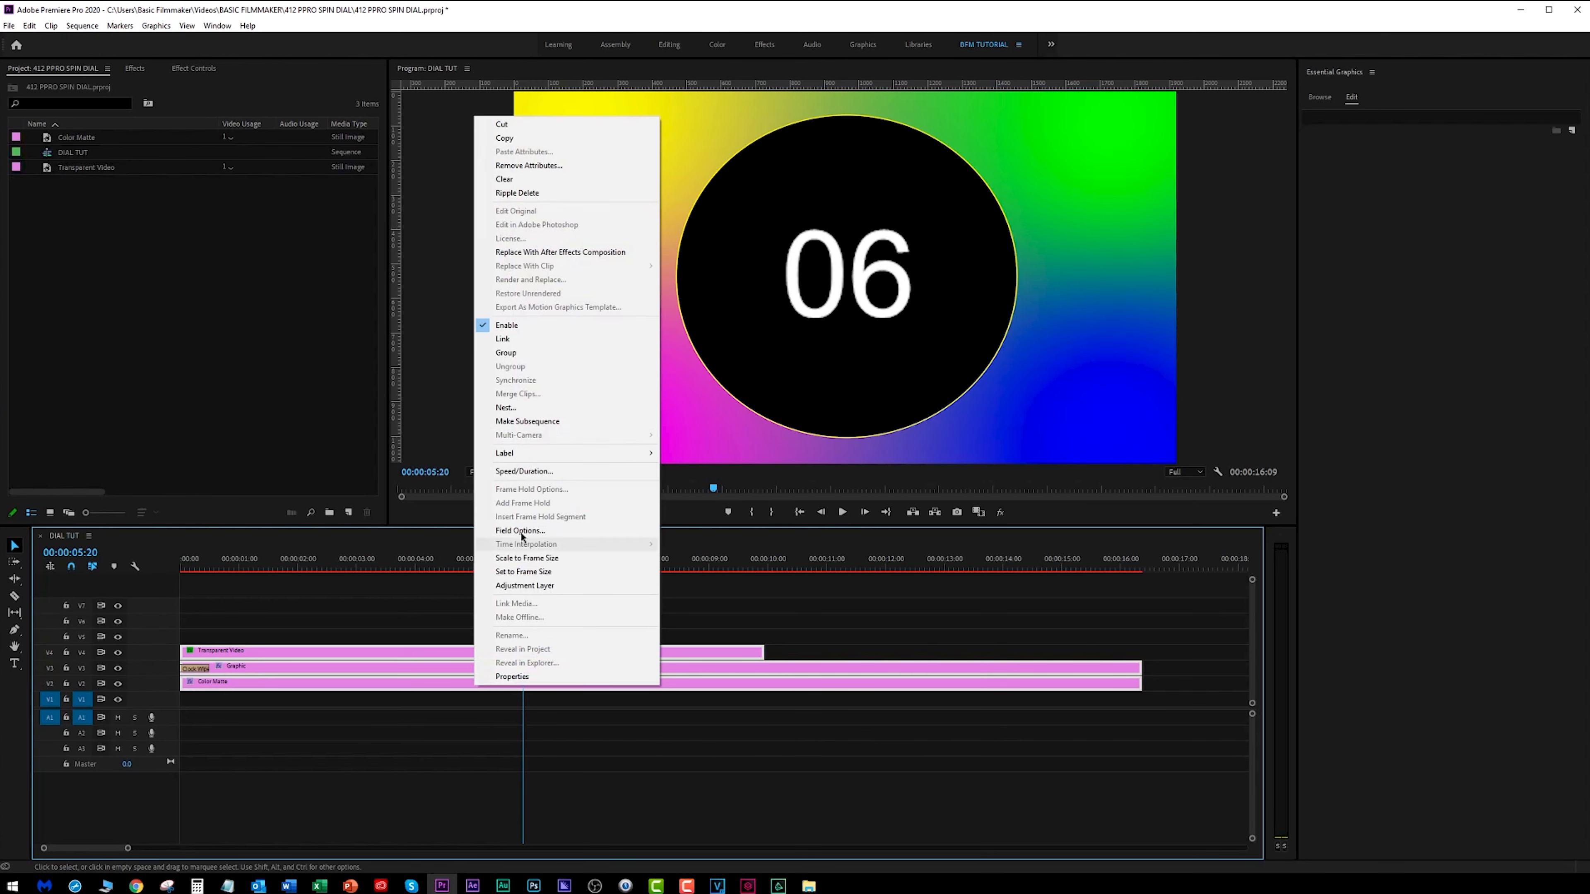
left_click(548, 410)
left_click(771, 459)
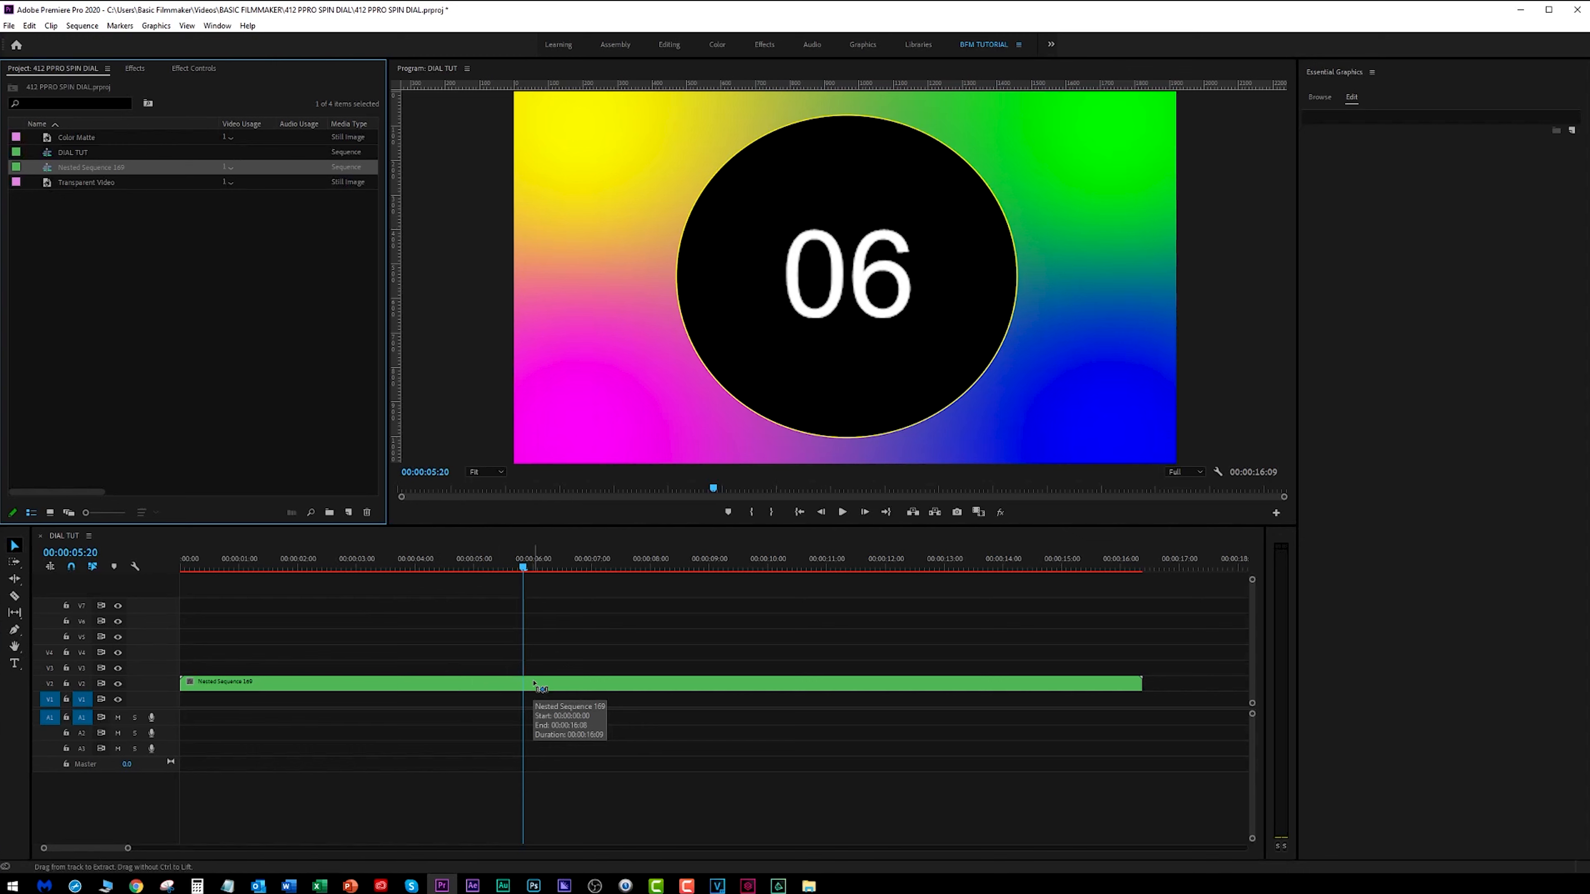
key("ctrl+z")
left_click(485, 632)
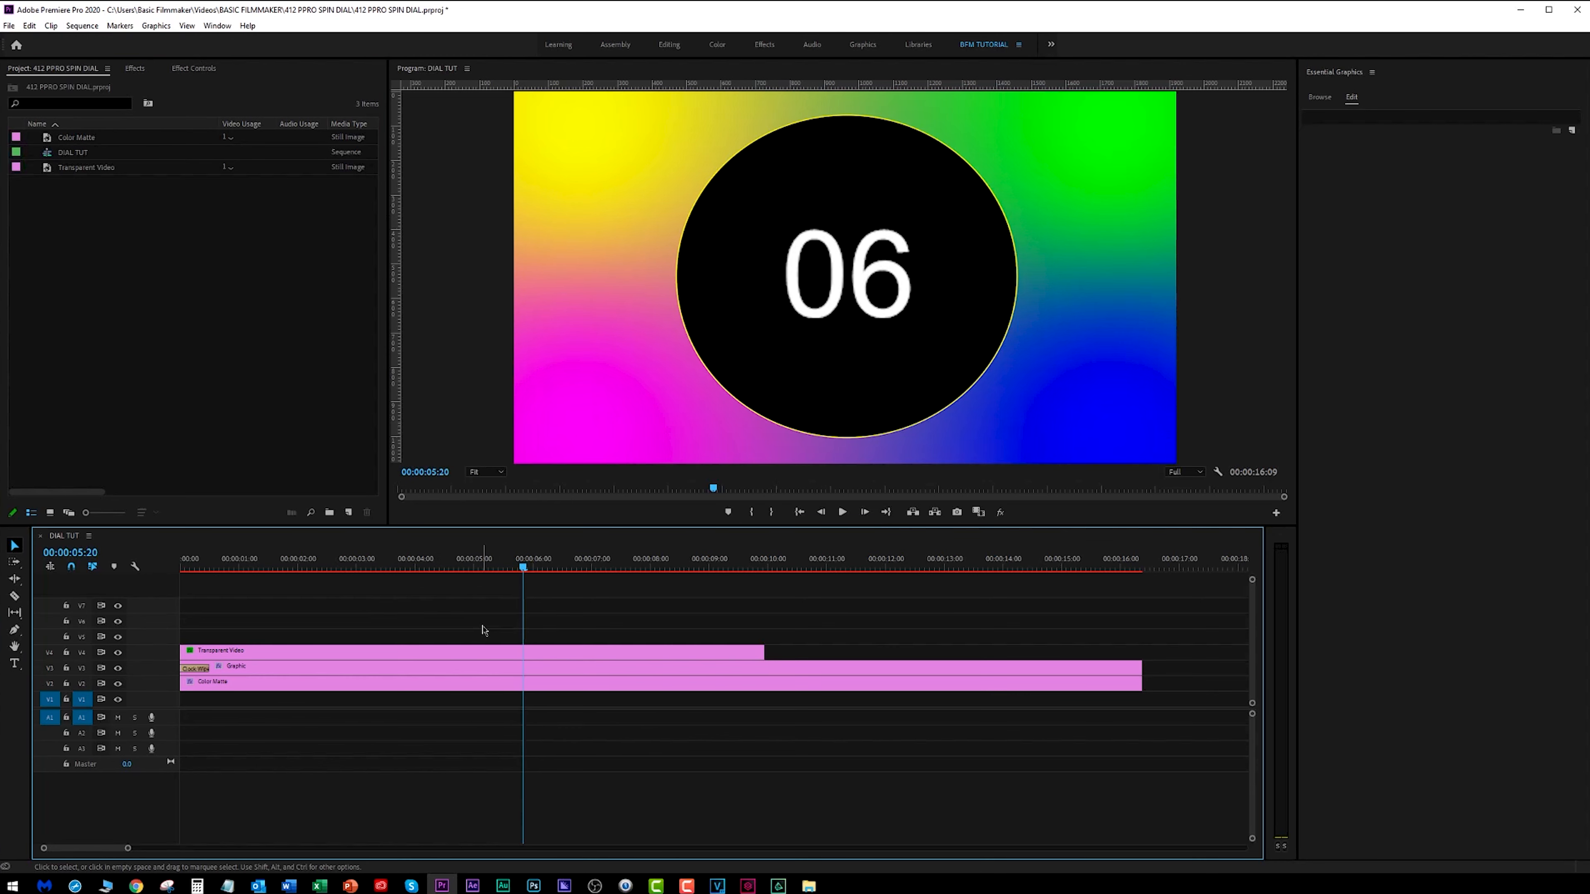
Nest only the Transparent Video clip into a sequence named COUNTER NEST
left_click(550, 653)
right_click(550, 653)
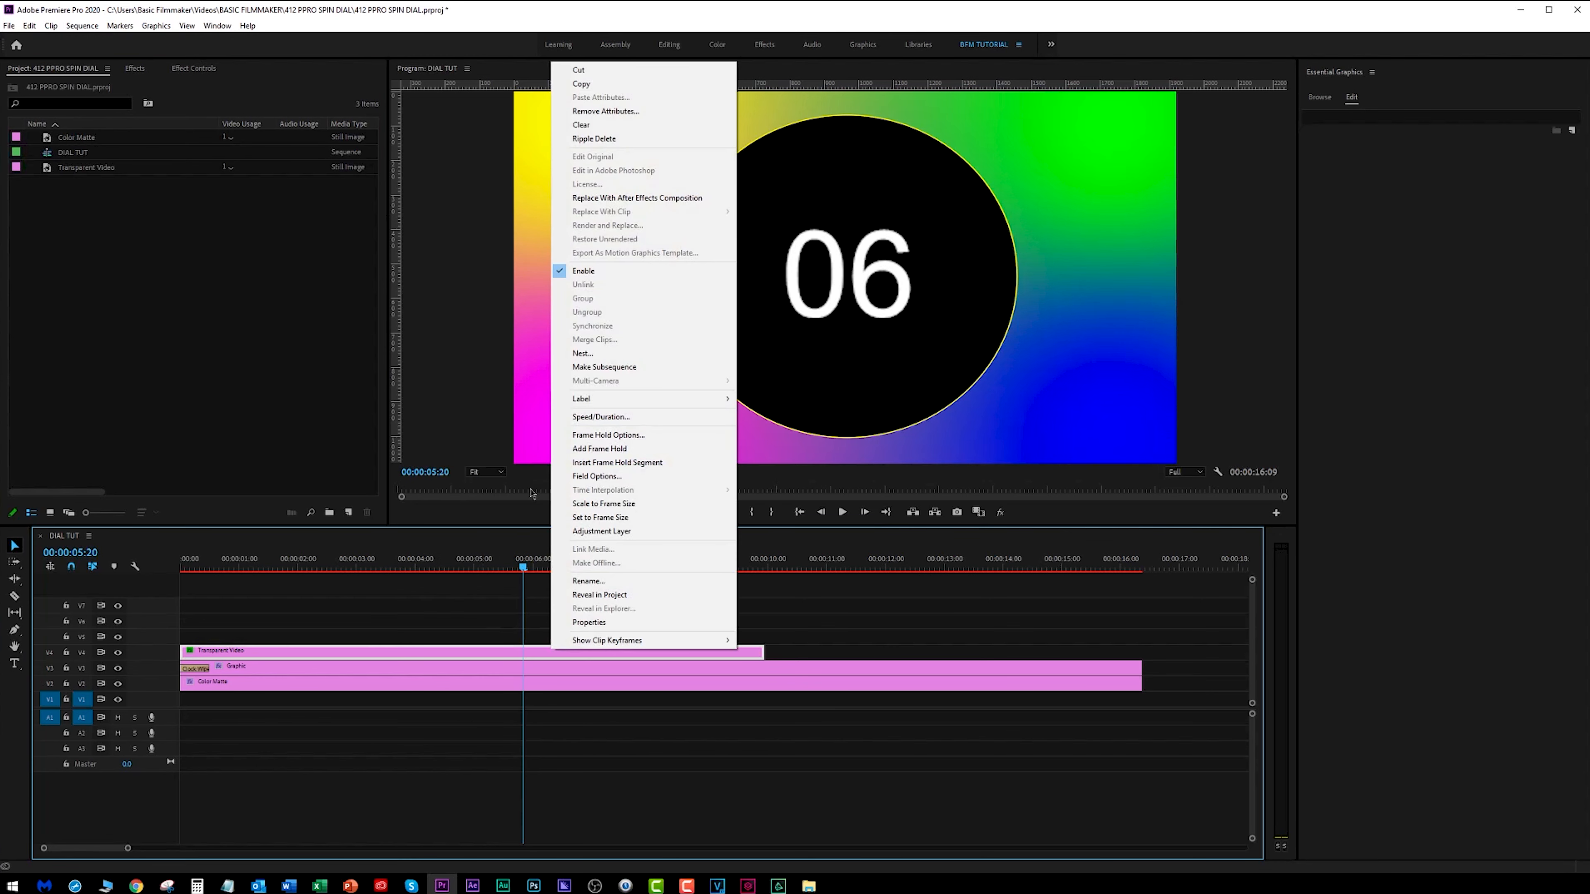
left_click(577, 351)
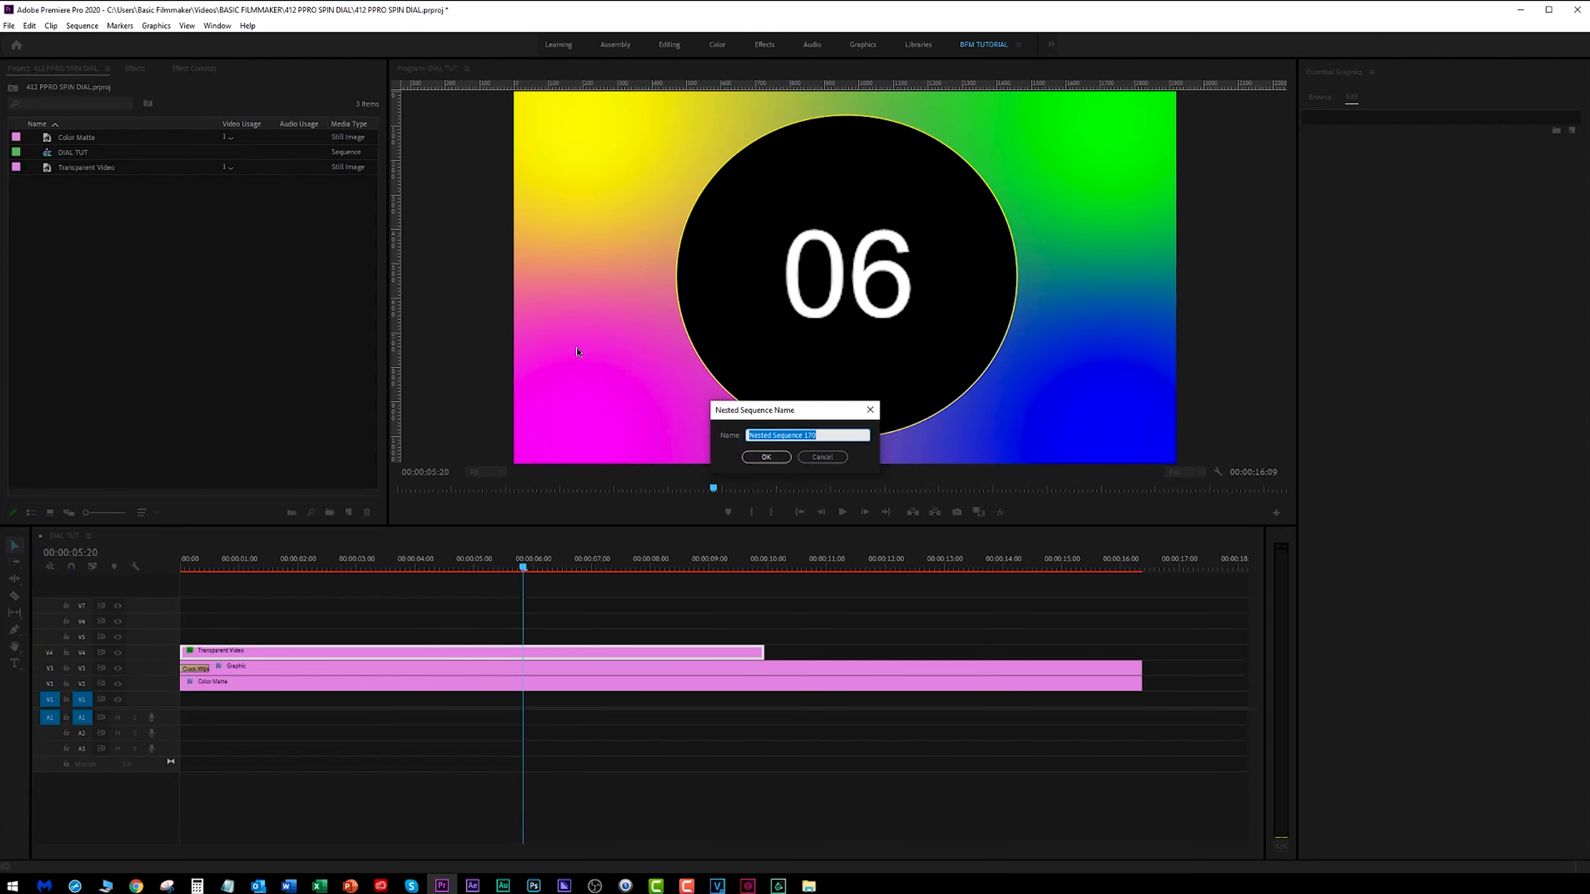
type("COUNTER NEST")
key("Return")
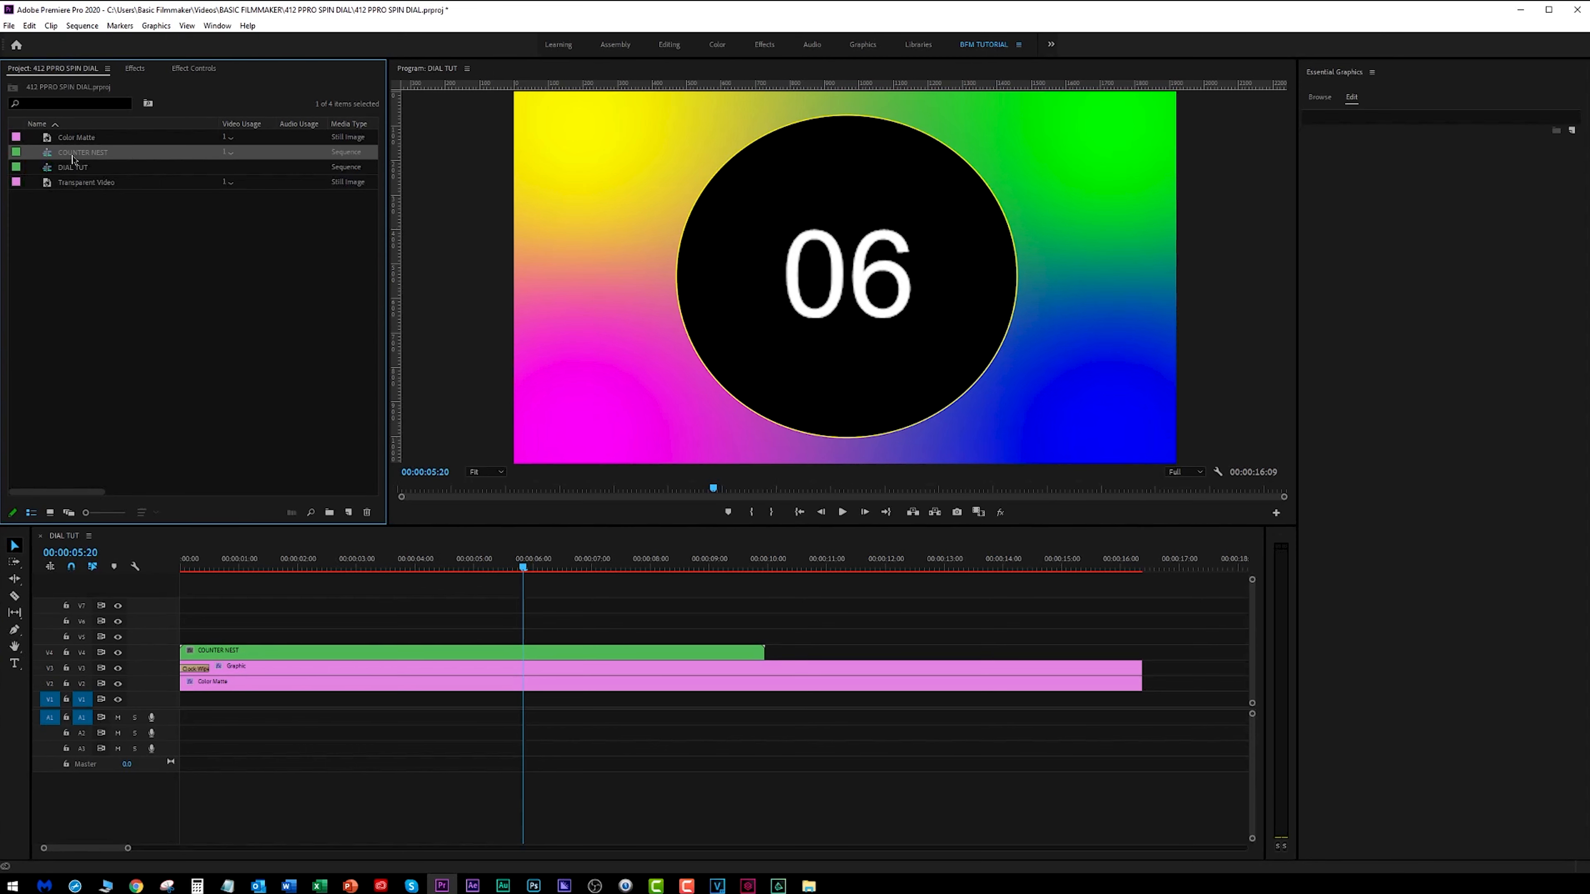
Enable Reverse Speed on the COUNTER NEST clip and scrub through the sequence to check the countdown
right_click(466, 656)
left_click(512, 420)
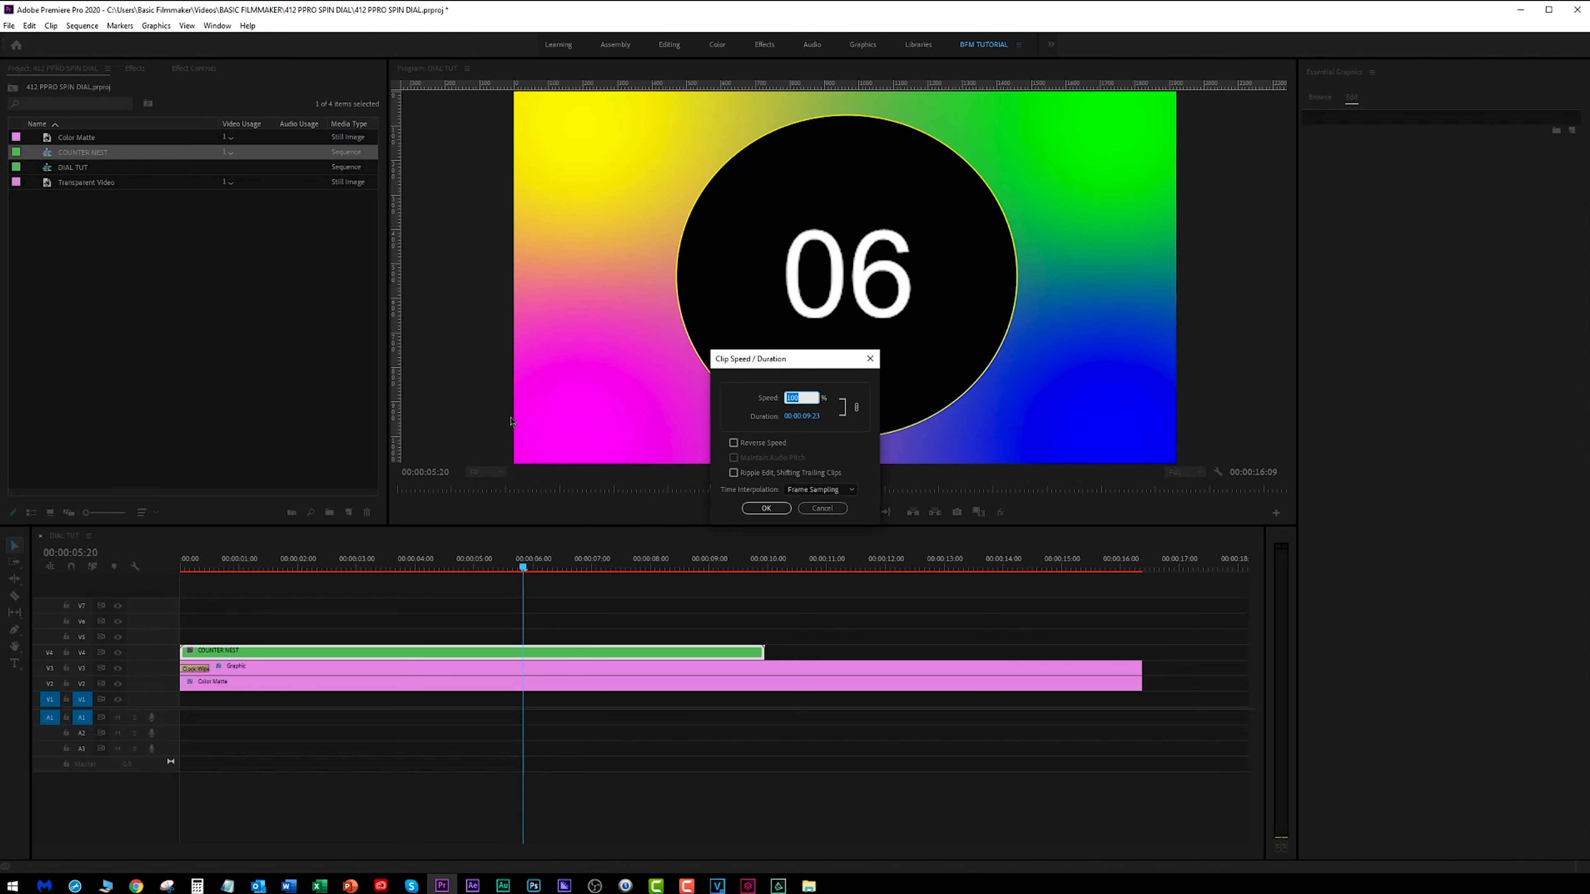
left_click(734, 442)
left_click(766, 508)
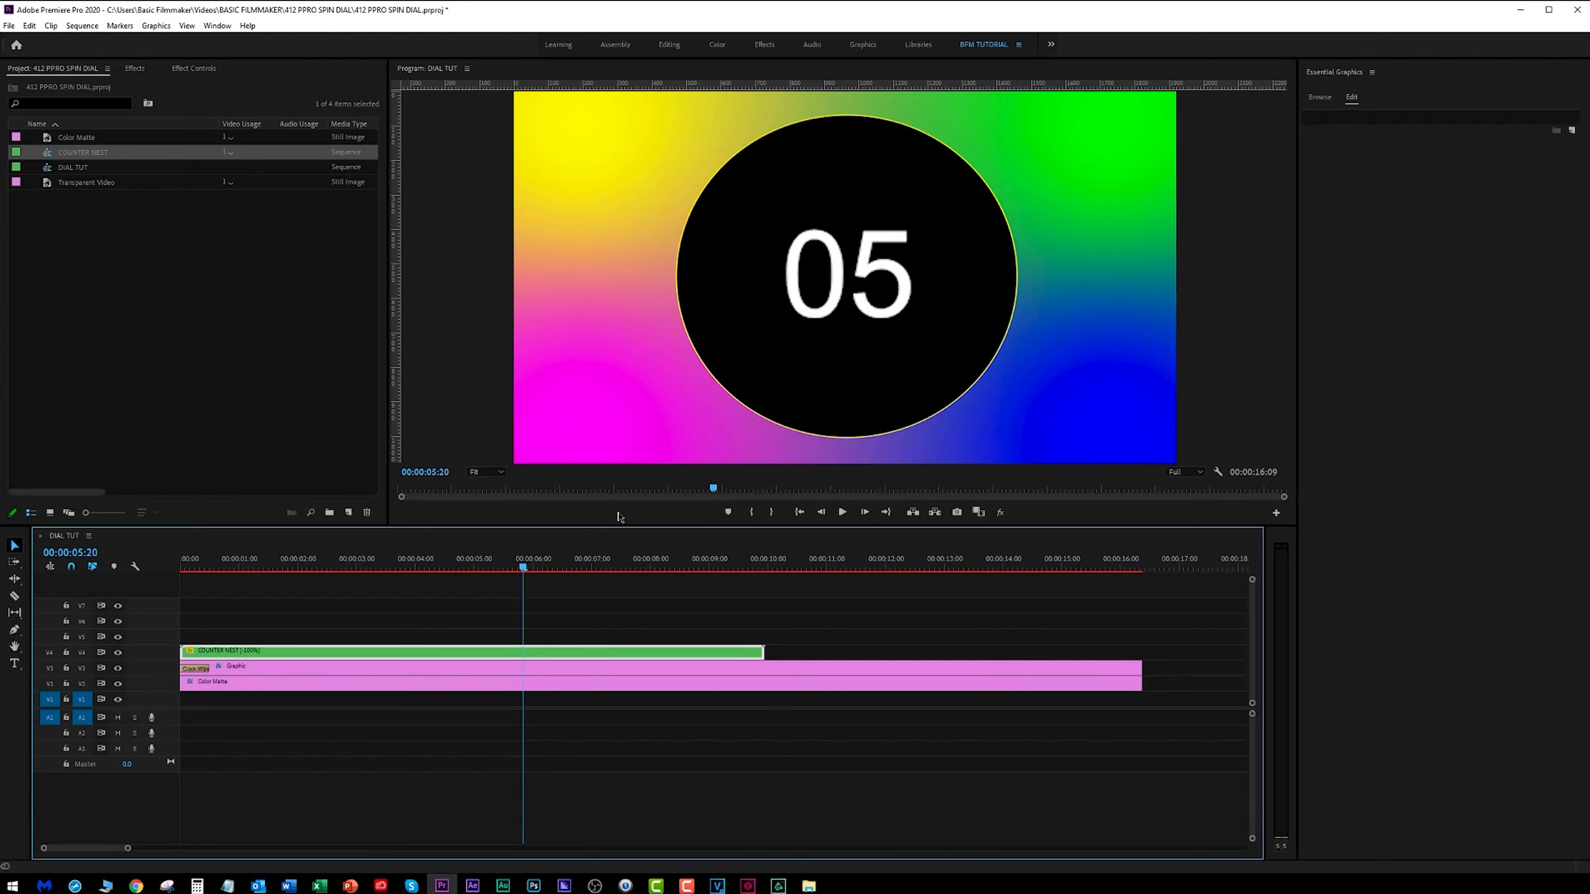
left_click_drag(510, 567, 78, 559)
left_click_drag(182, 567, 718, 636)
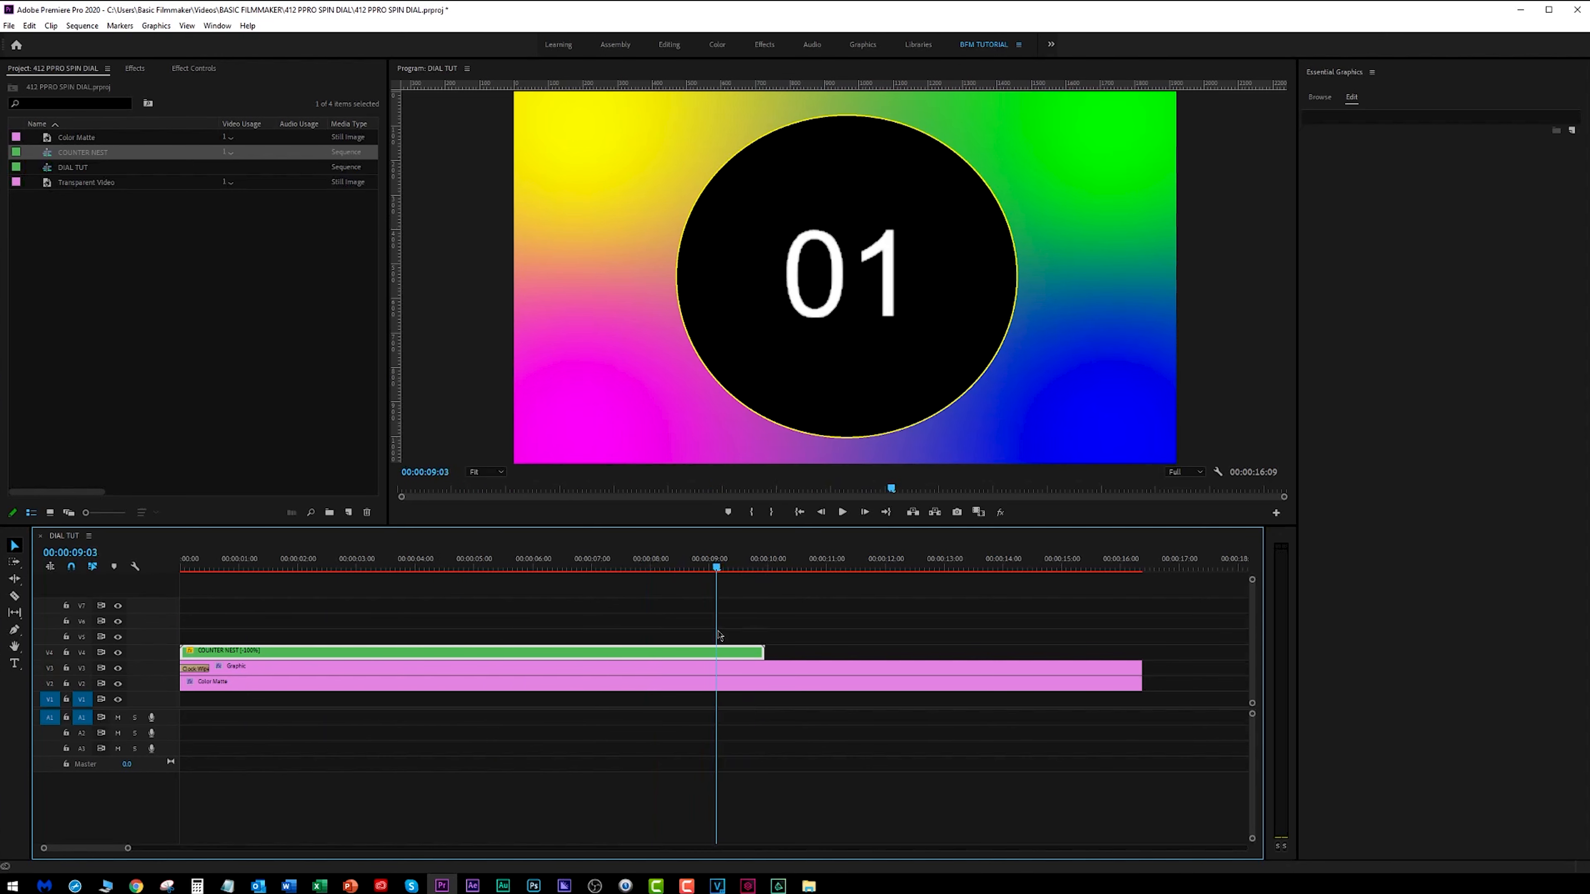
Trim the ends of the Graphic and Color Matte clips to the end of COUNTER NEST and return to the sequence start
left_click_drag(1206, 650, 760, 652)
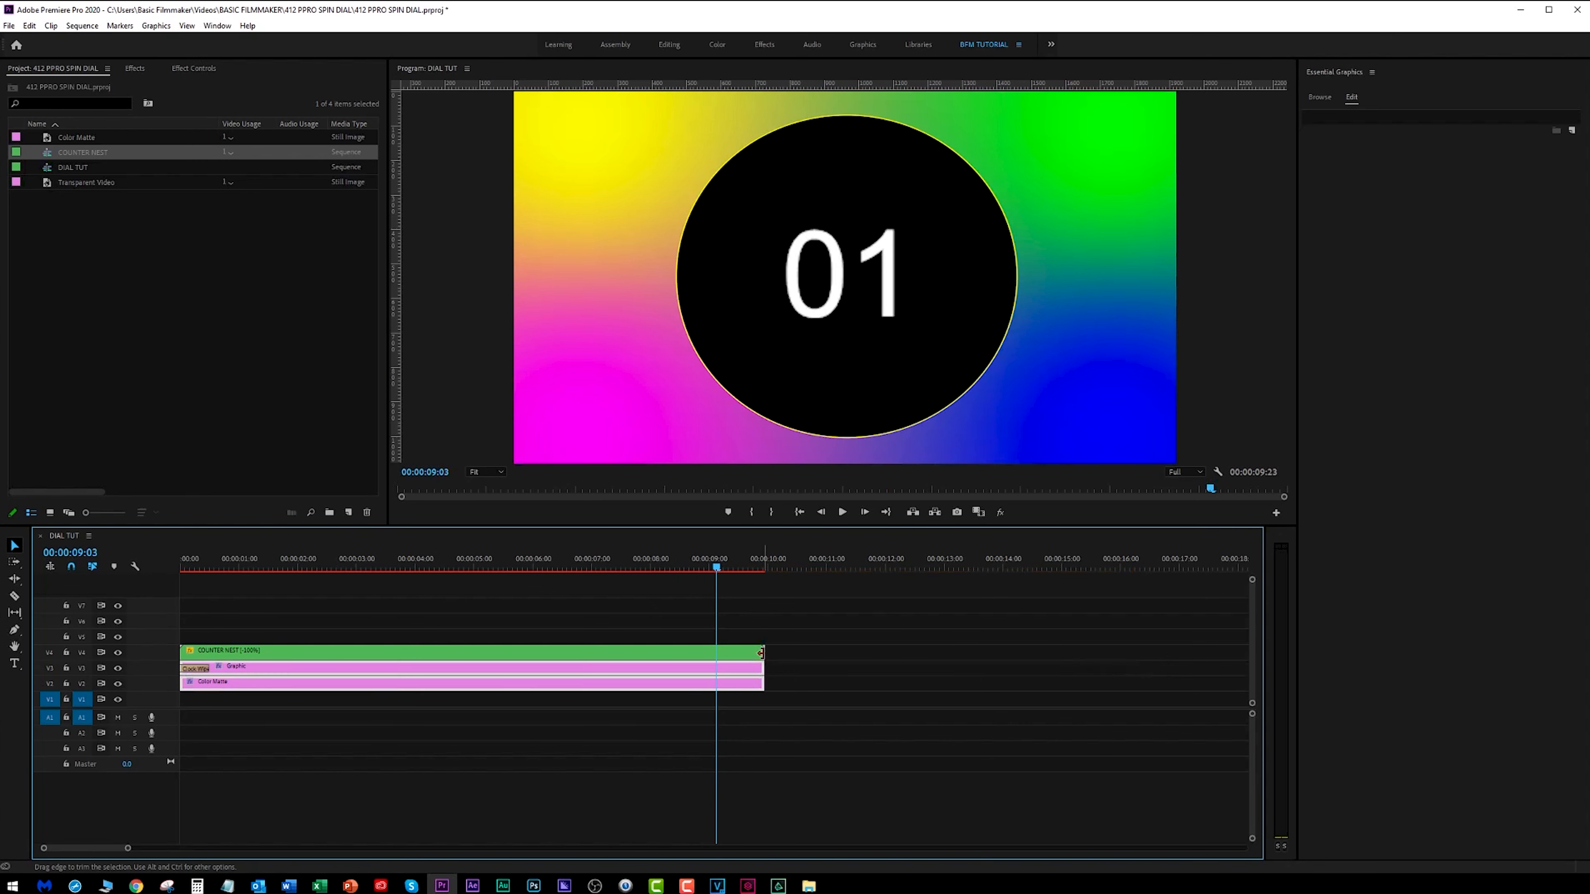
key("backslash")
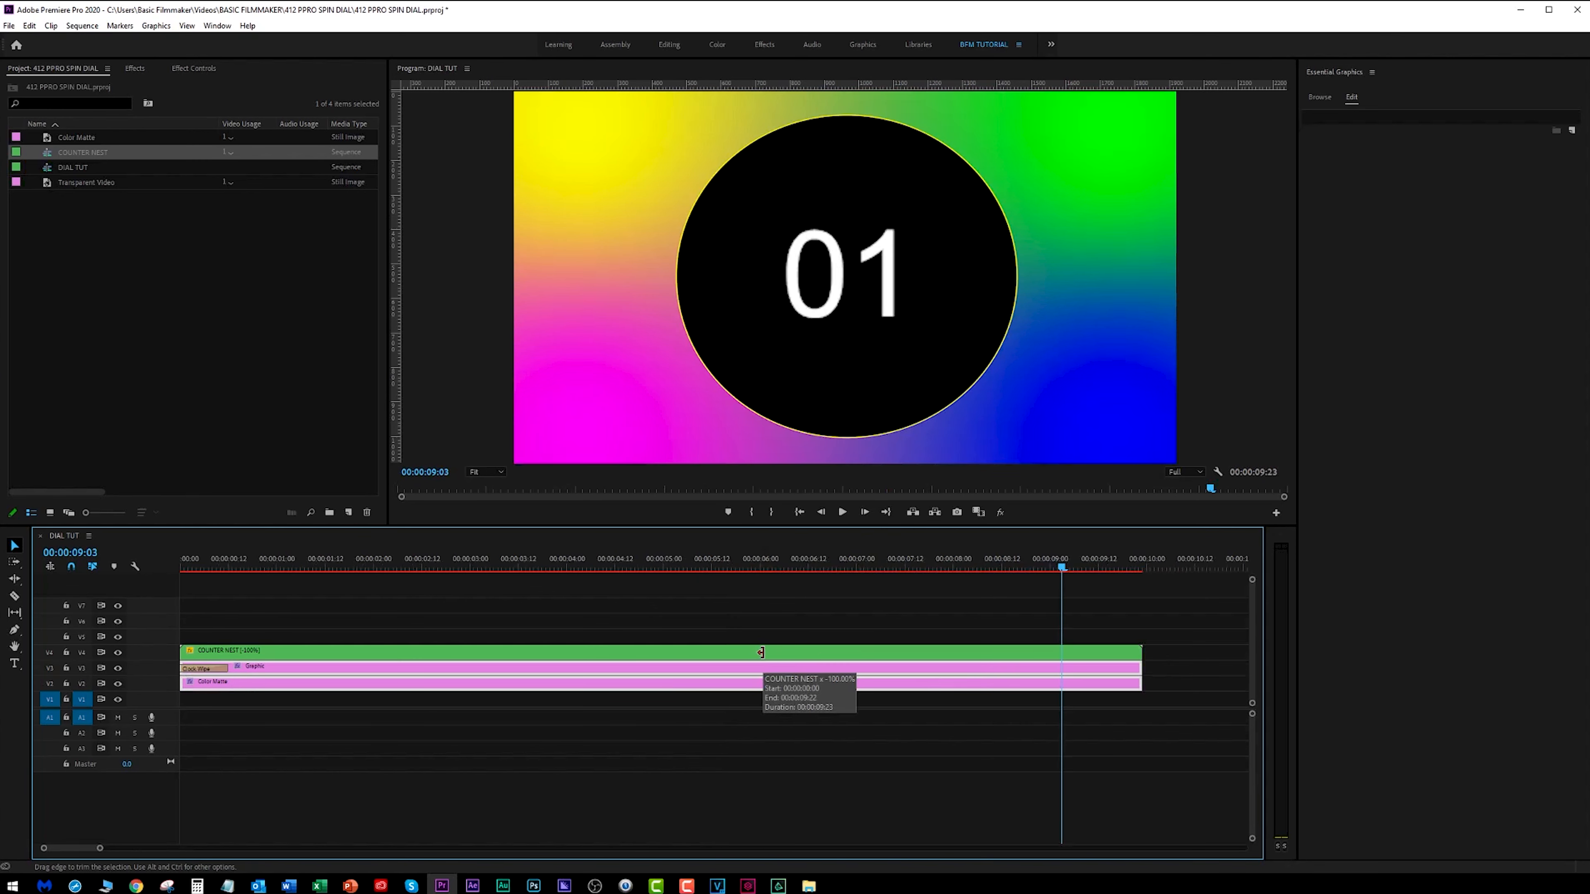
left_click_drag(460, 560, 152, 579)
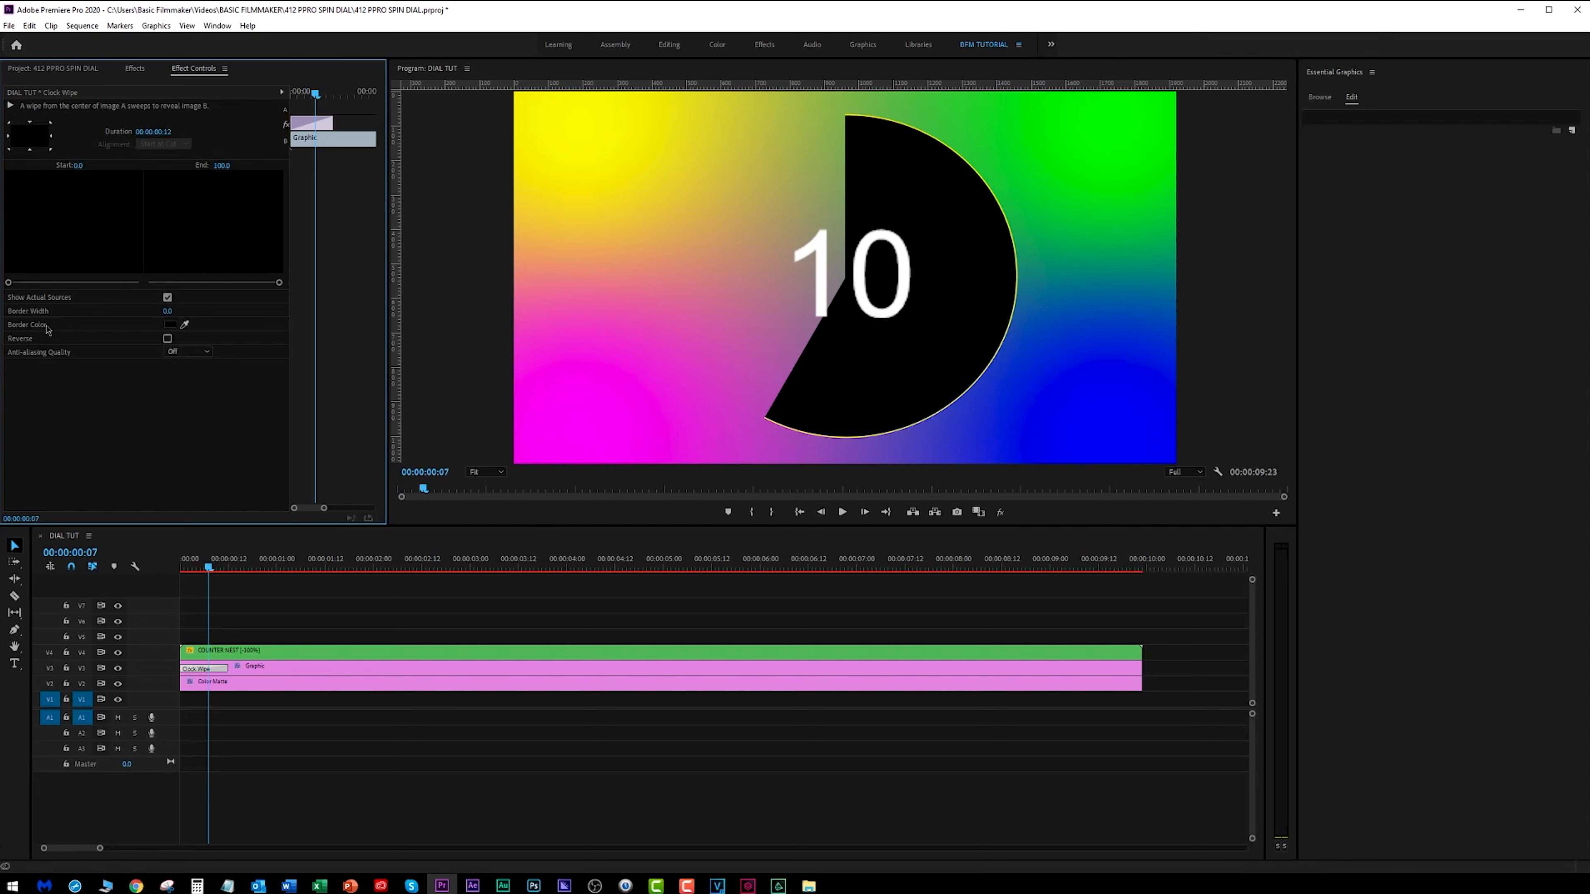
Set the Clock Wipe's Border Color to the yellow sampled from the upper-left corner of the gradient matte
left_click(169, 326)
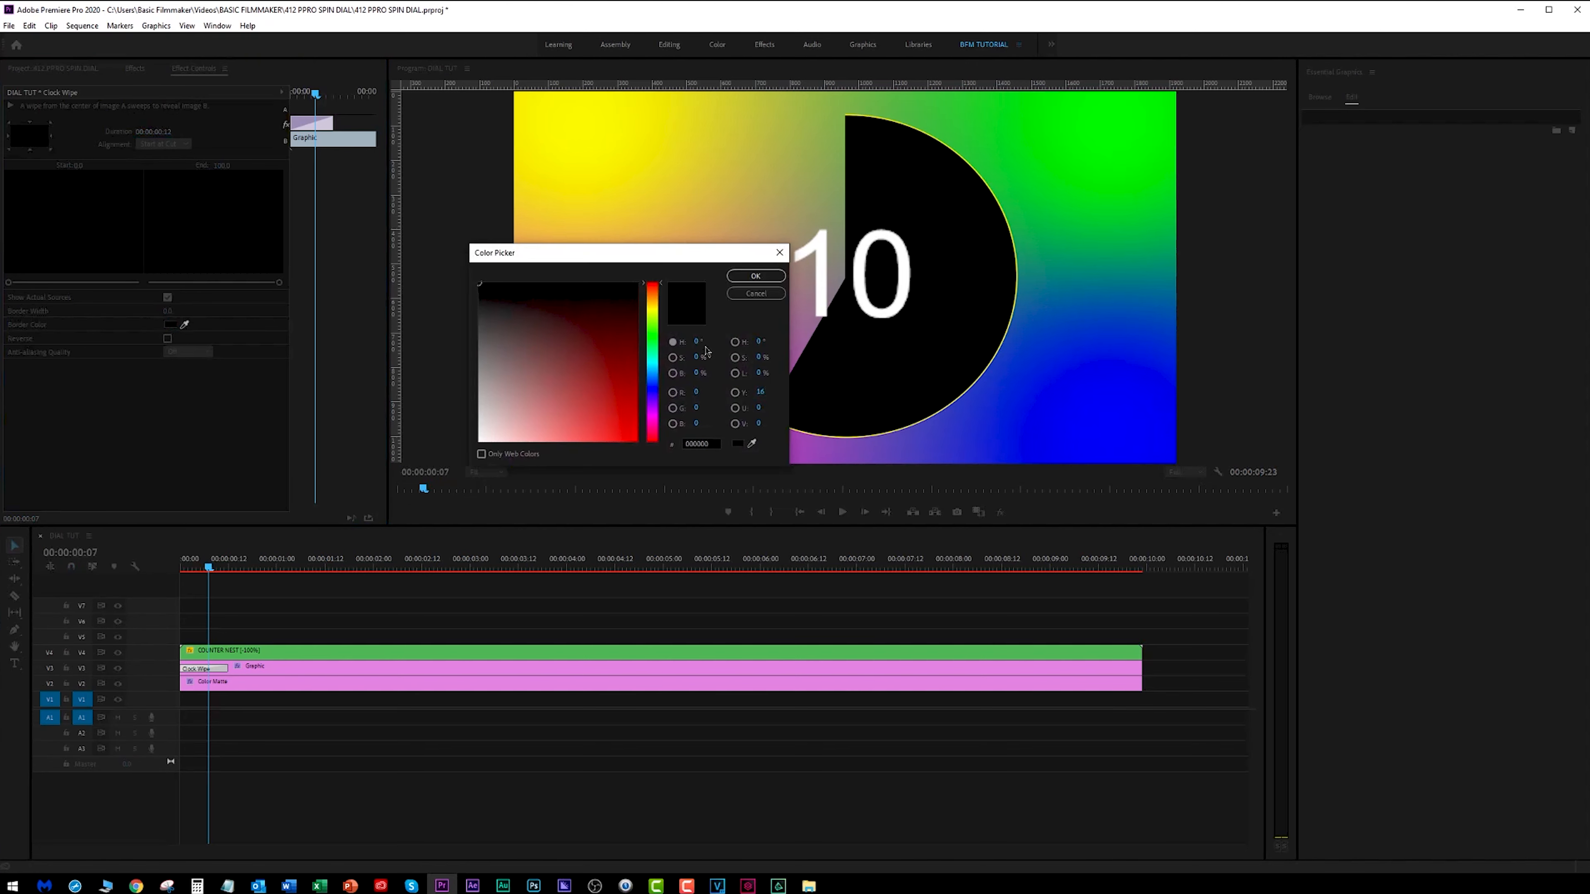
left_click(752, 444)
left_click(536, 104)
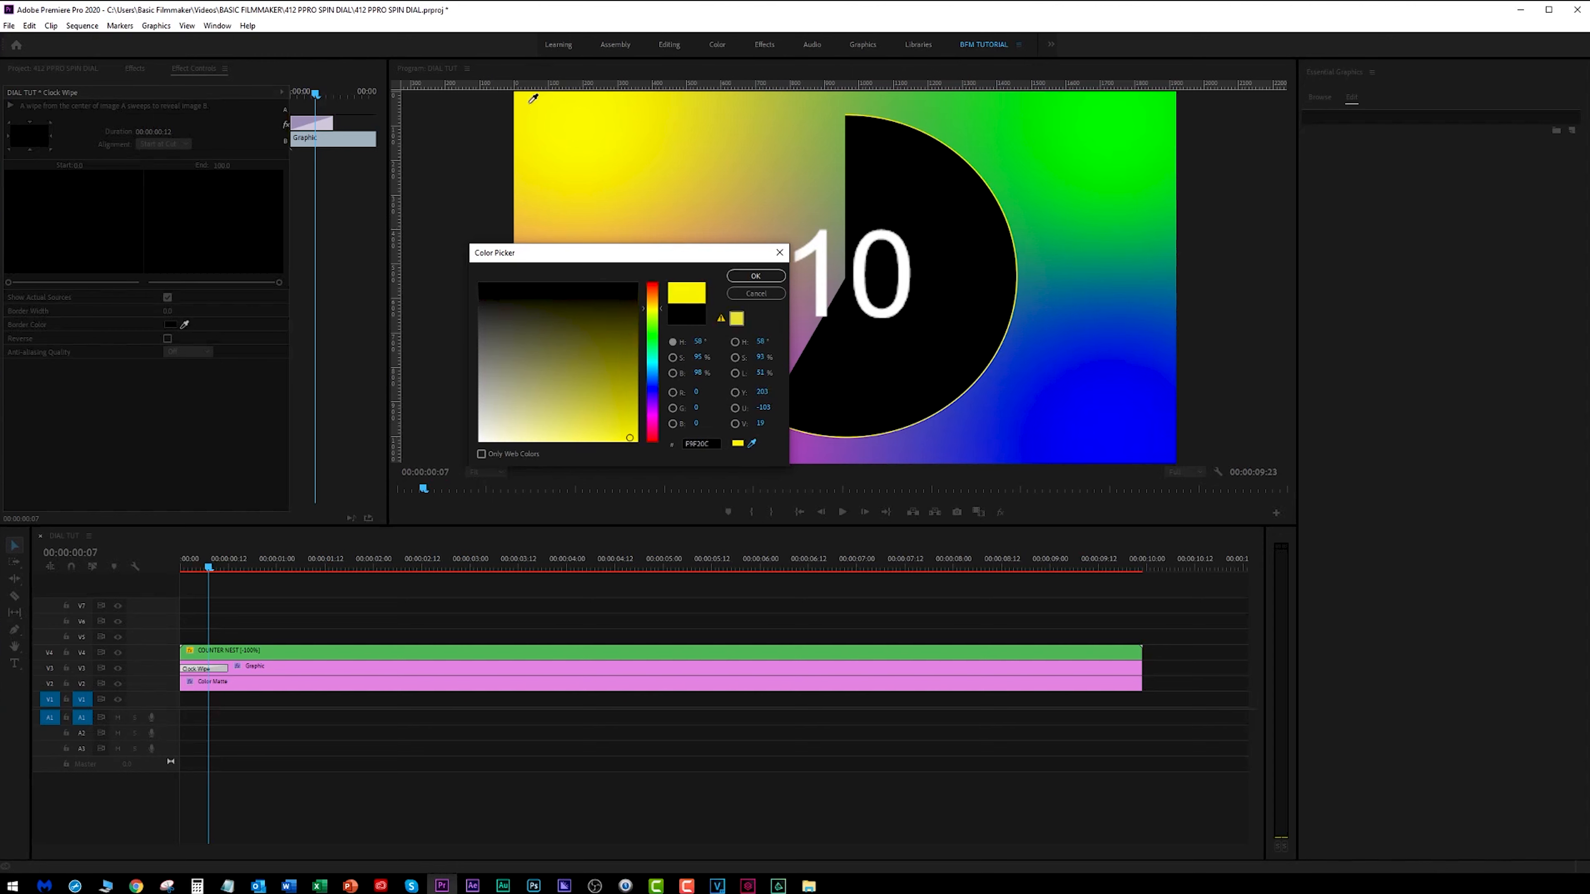
left_click(755, 275)
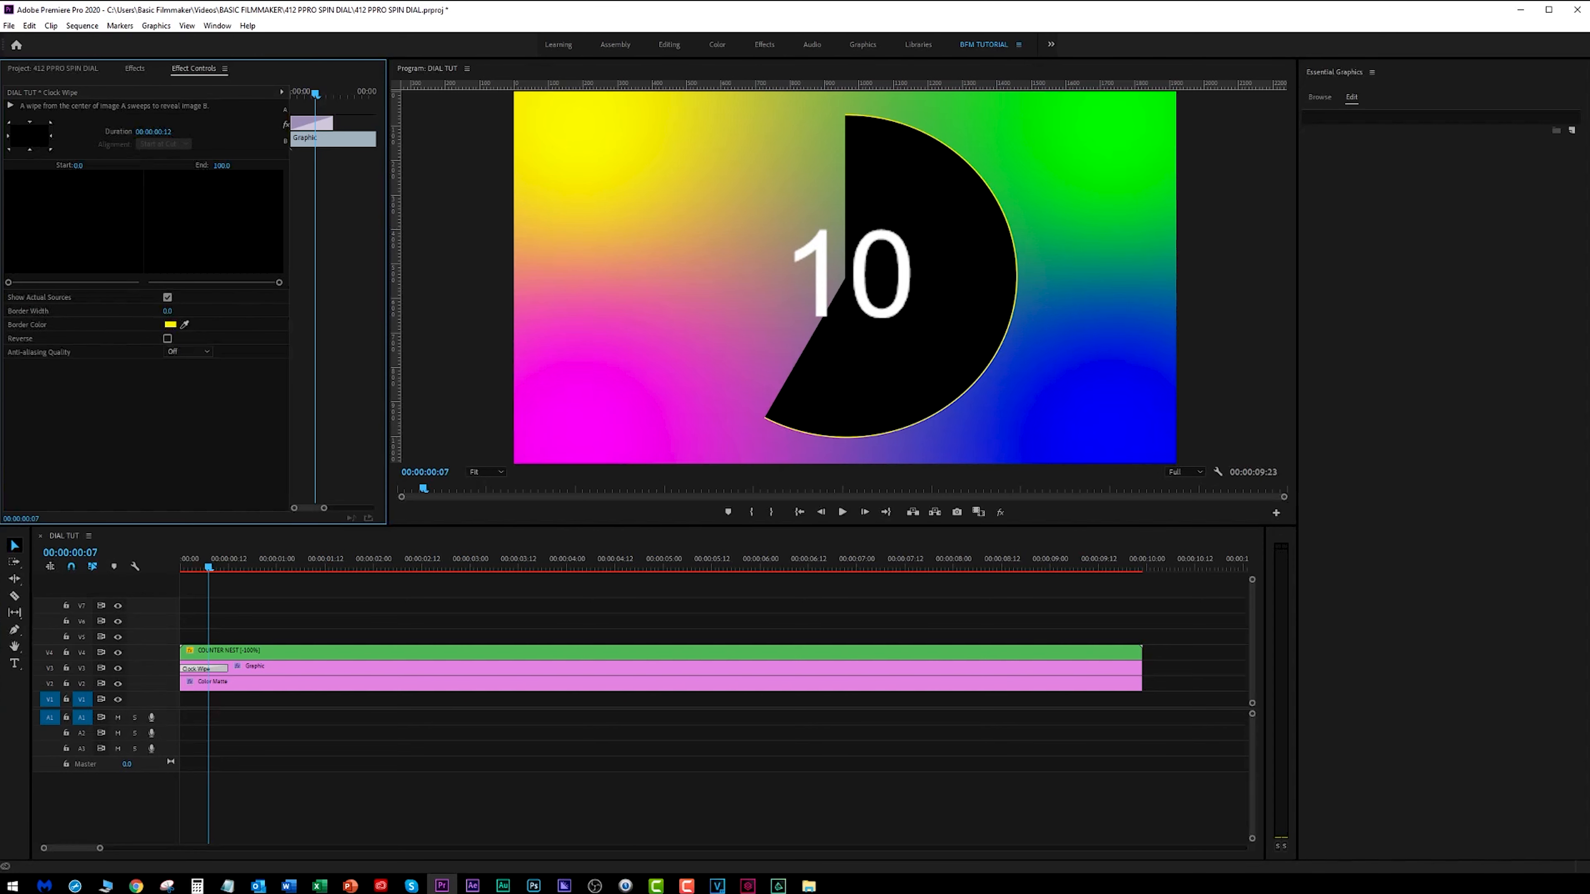
Set the Clock Wipe's Border Width to 5 and scrub through the wipe to inspect the border
left_click(168, 312)
type("5")
key("Return")
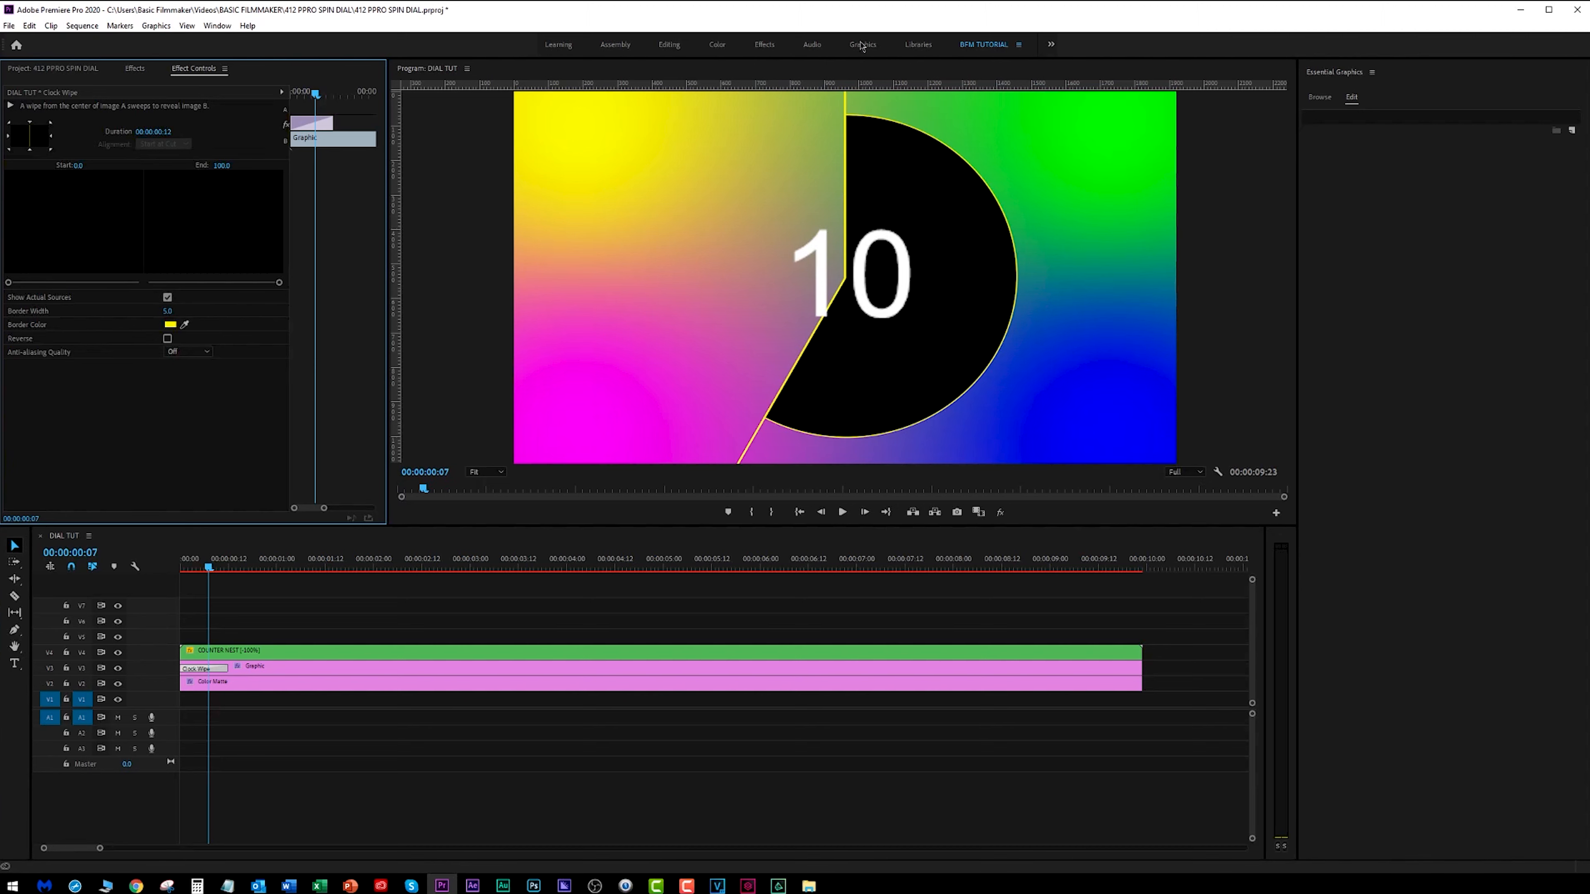
mouse_move(213, 566)
left_mouse_down()
mouse_move(182, 571)
mouse_move(232, 581)
mouse_move(178, 584)
mouse_move(231, 586)
mouse_move(180, 591)
mouse_move(233, 591)
mouse_move(200, 591)
left_mouse_up()
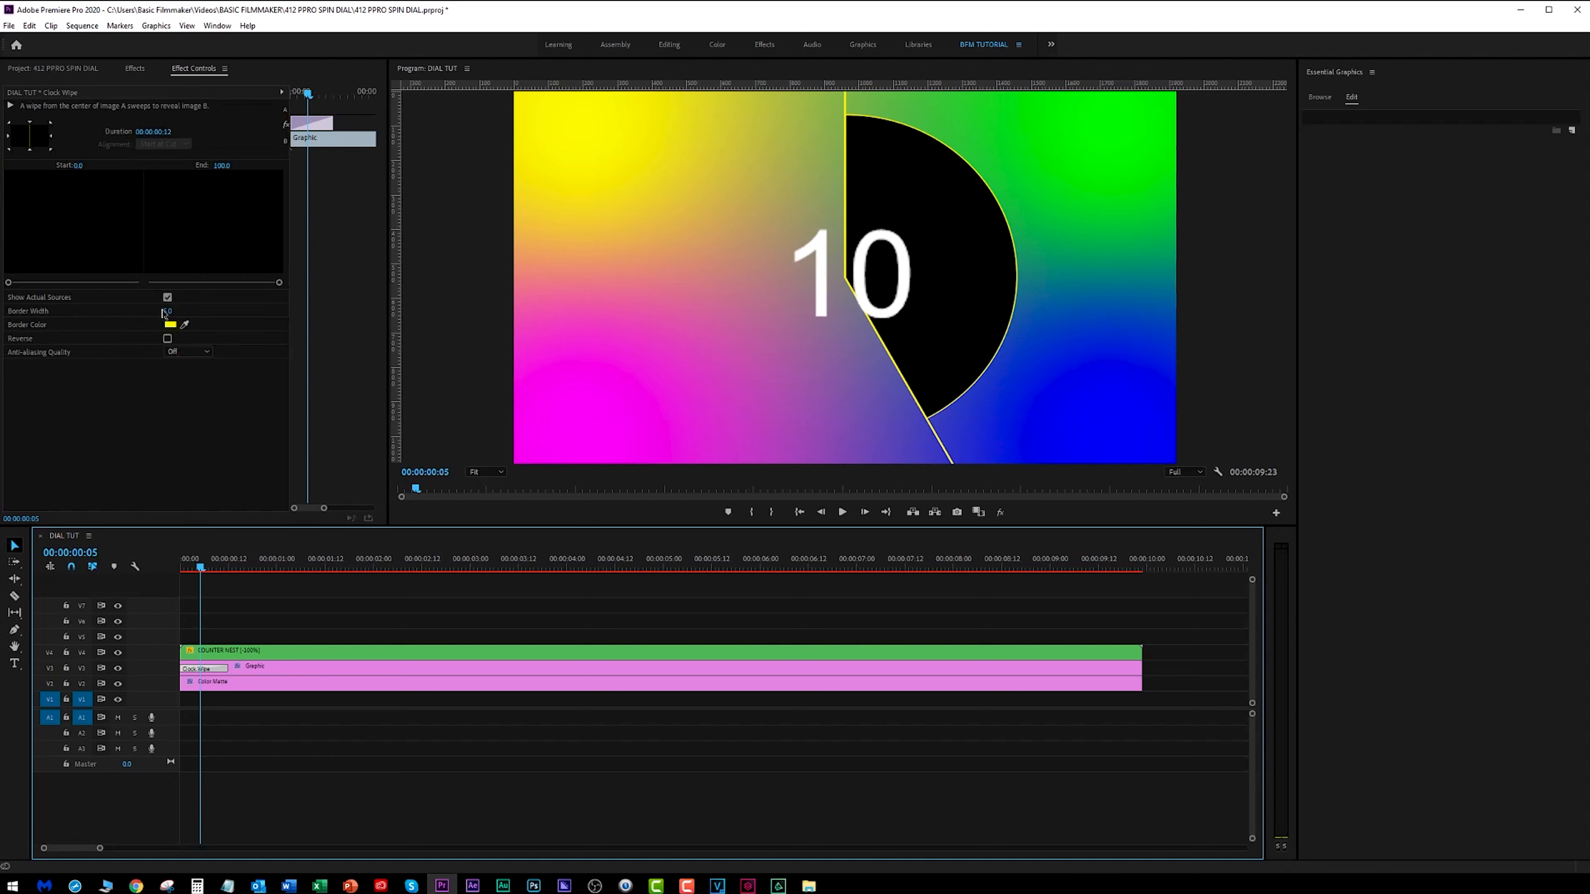
Reset the Clock Wipe's Border Width to 0 and scrub through the countdown
left_click(169, 312)
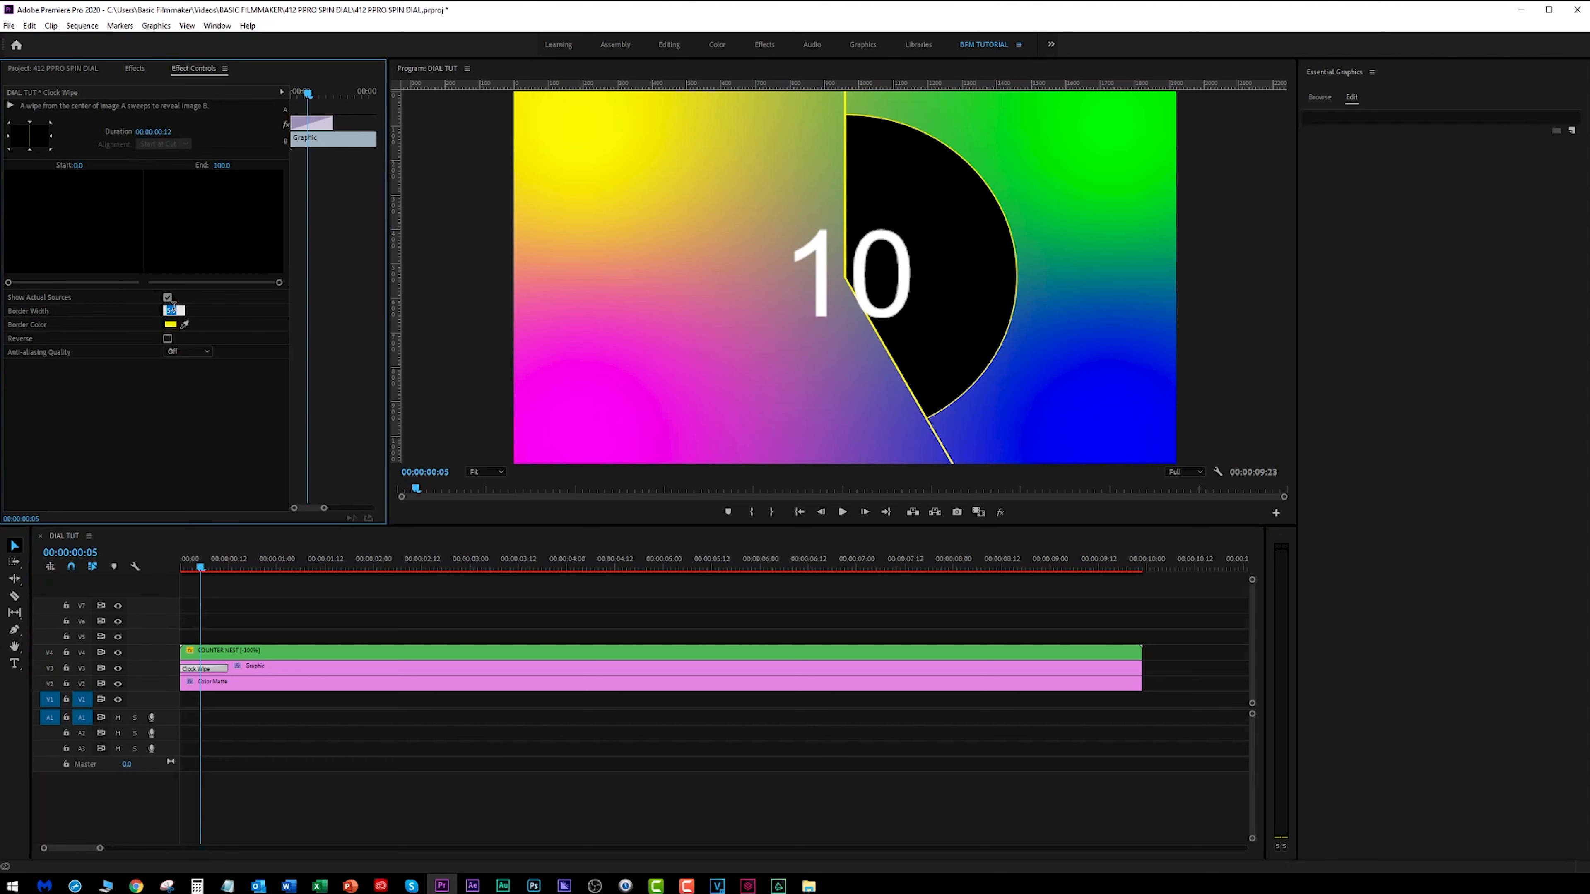
type("0")
key("Return")
left_click_drag(201, 566, 647, 589)
left_click_drag(778, 588, 219, 589)
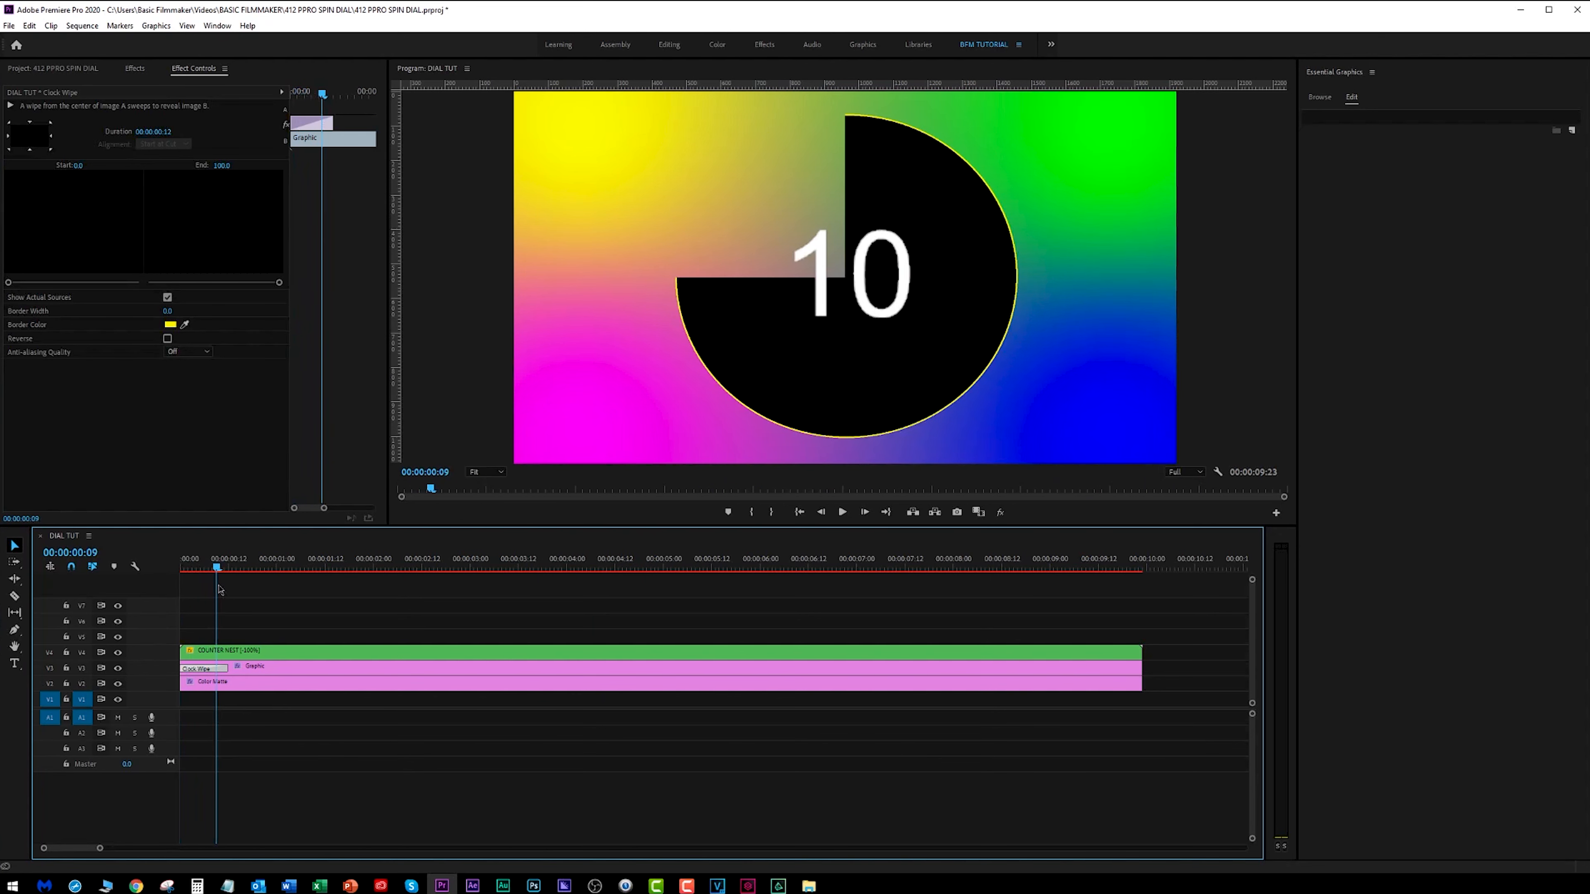
Extend the Clock Wipe transition across the full length of the Graphic clip on V3
double_click(160, 673)
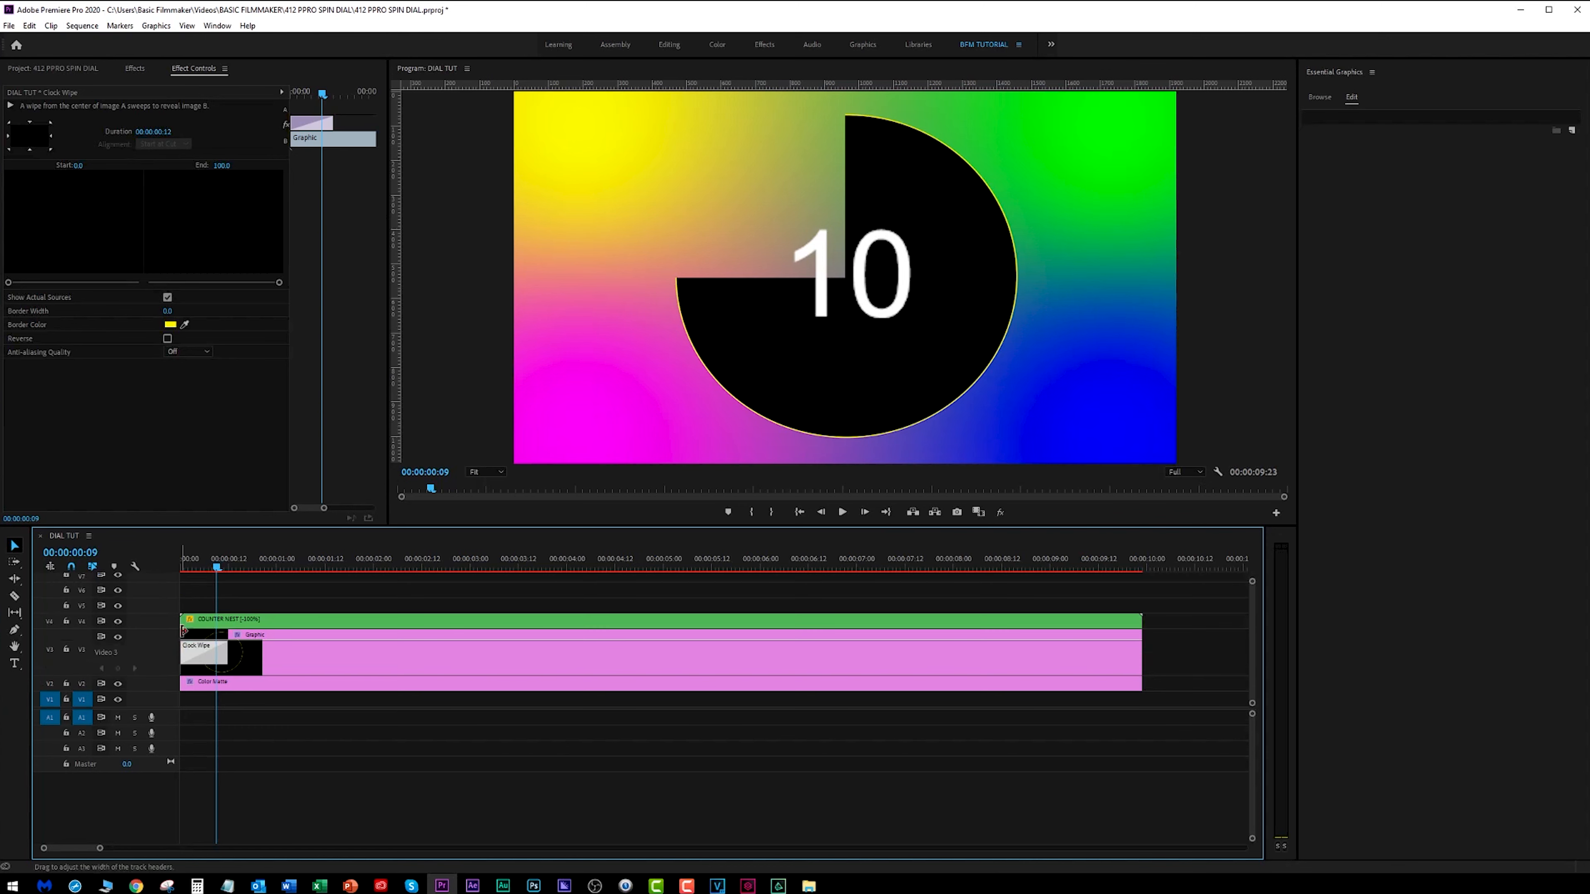
left_click(306, 653)
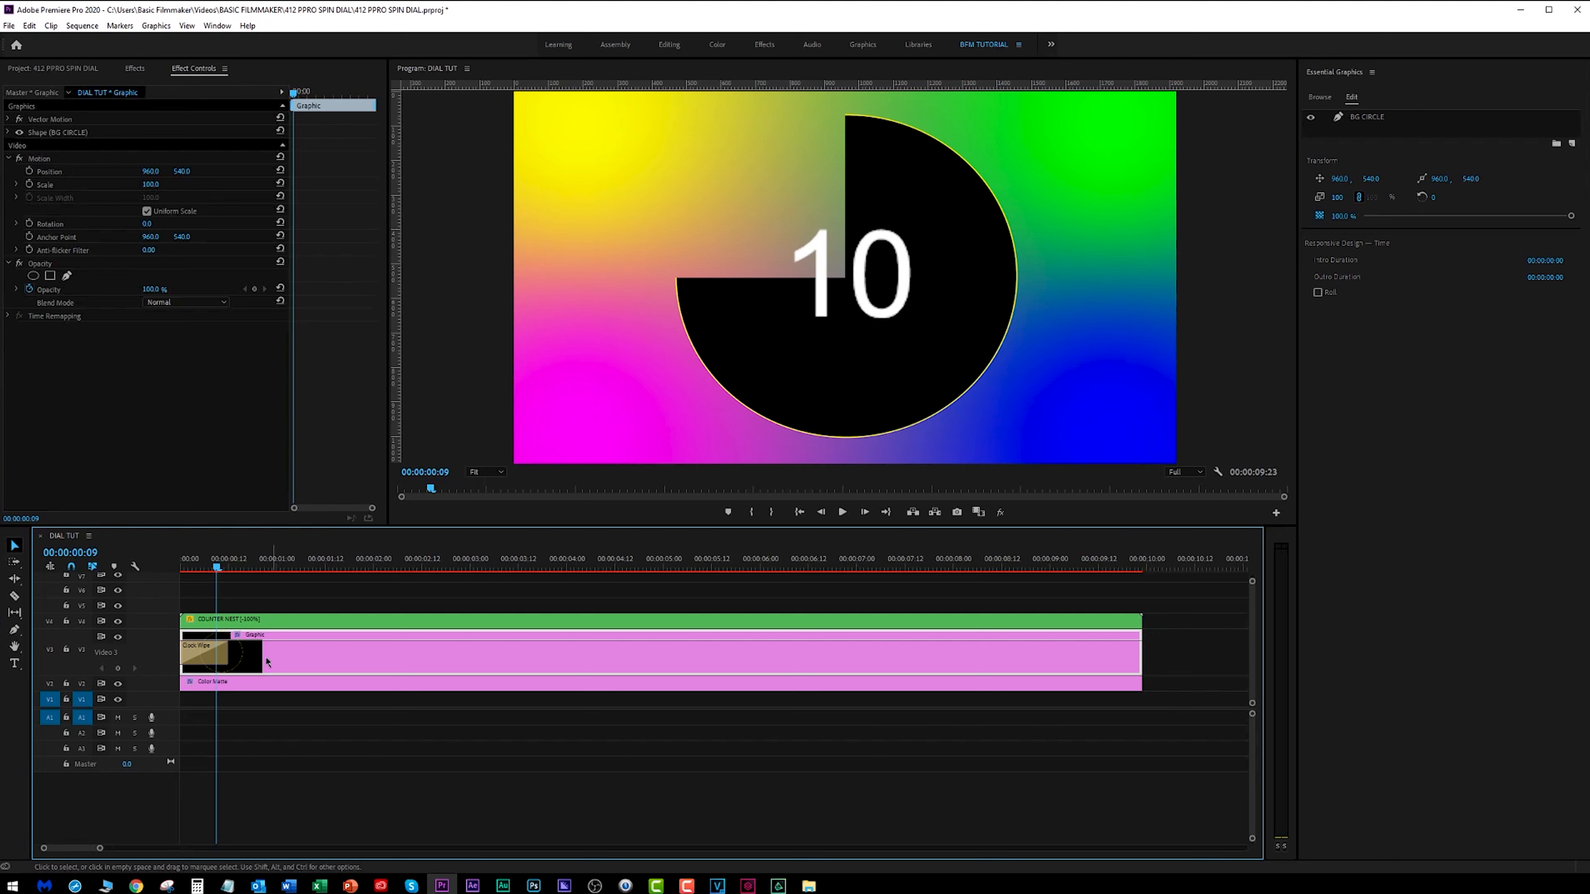
left_click(198, 656)
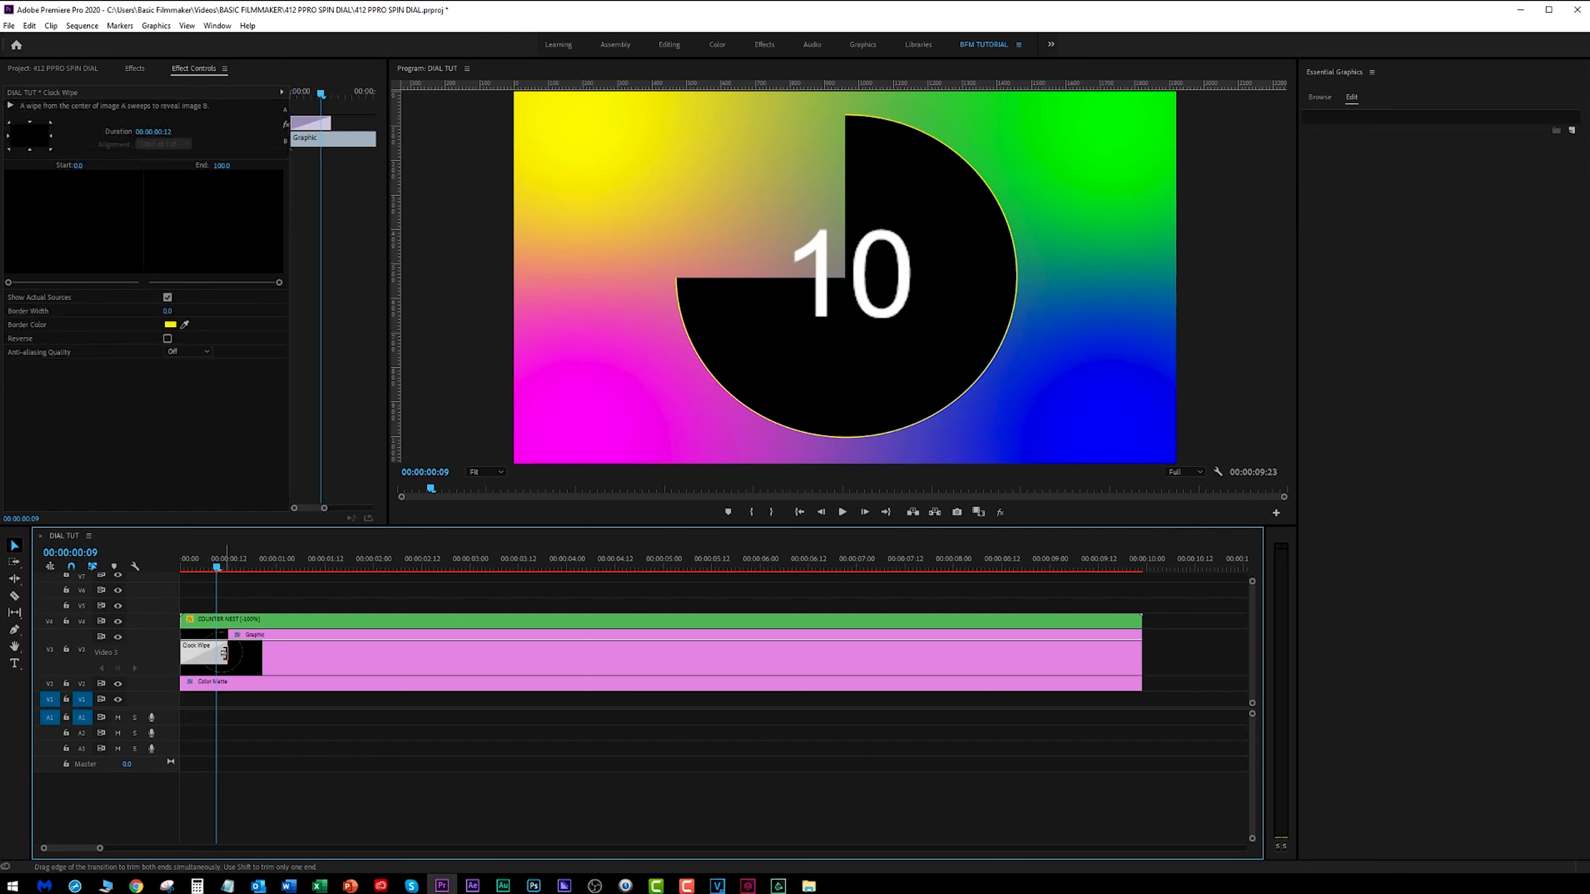
left_click_drag(225, 653, 1137, 649)
Play the sequence from the start and scrub back through it to examine the wipe against the countdown
key("Home")
key("space")
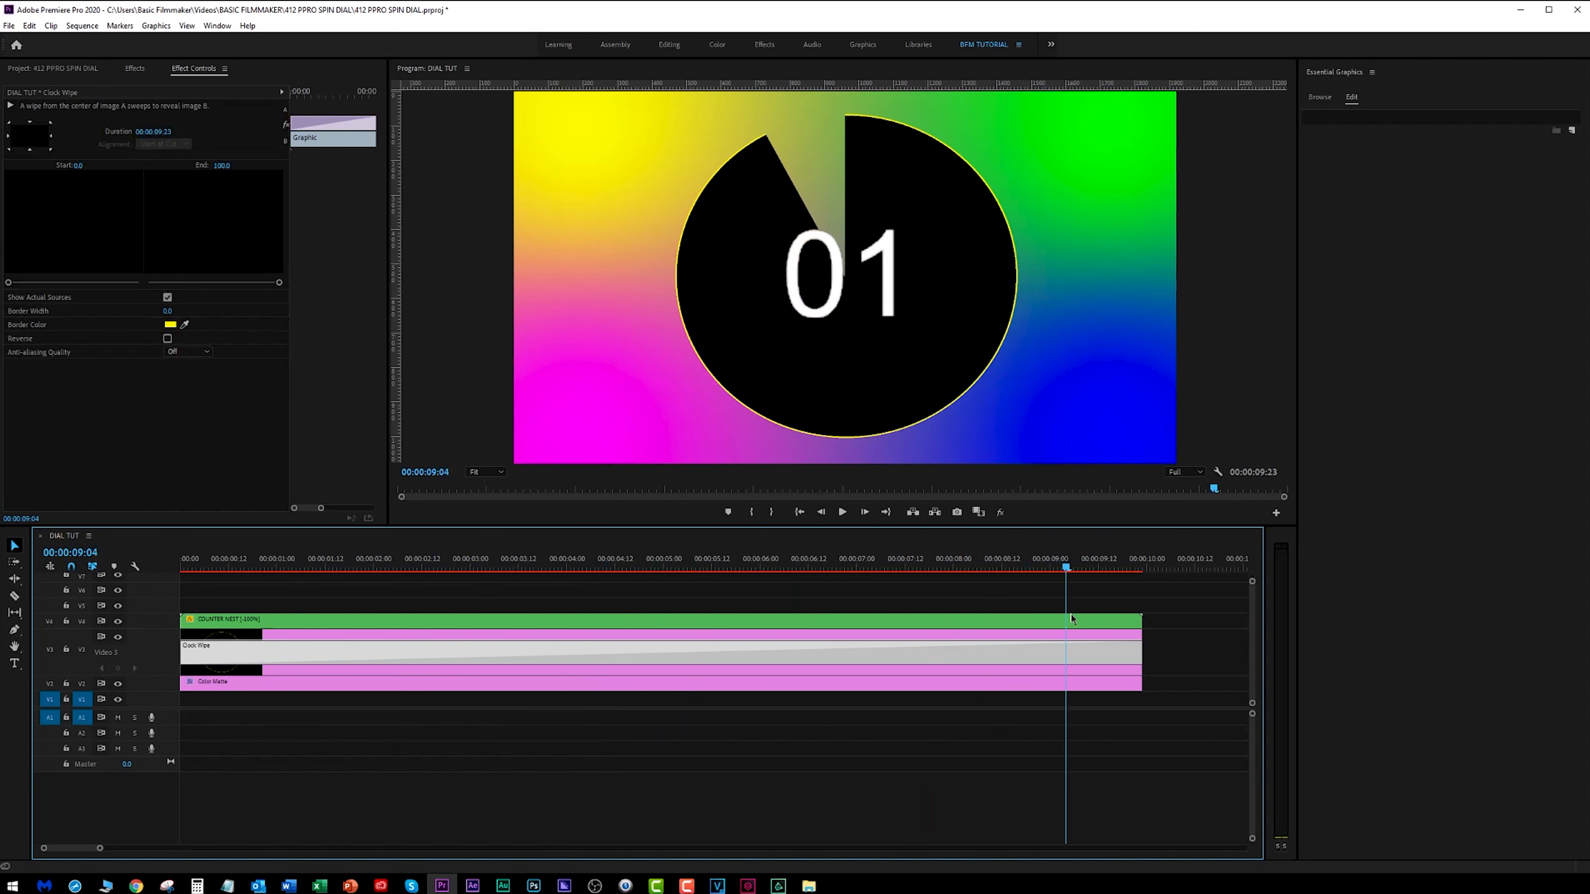
key("Left")
left_click_drag(1139, 625, 397, 679)
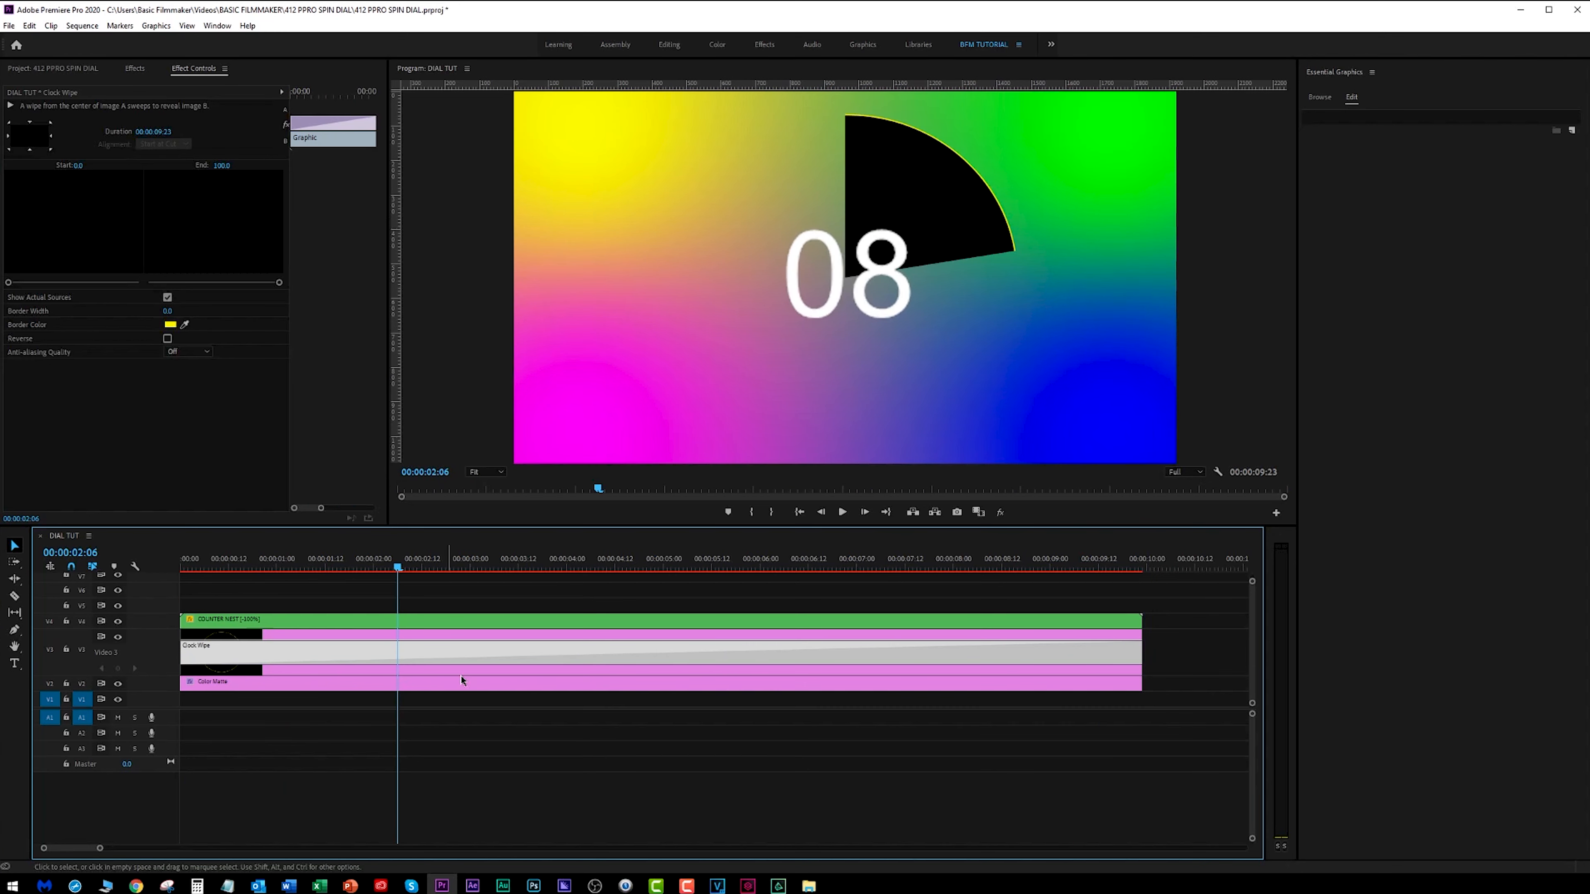
left_click_drag(398, 567, 334, 566)
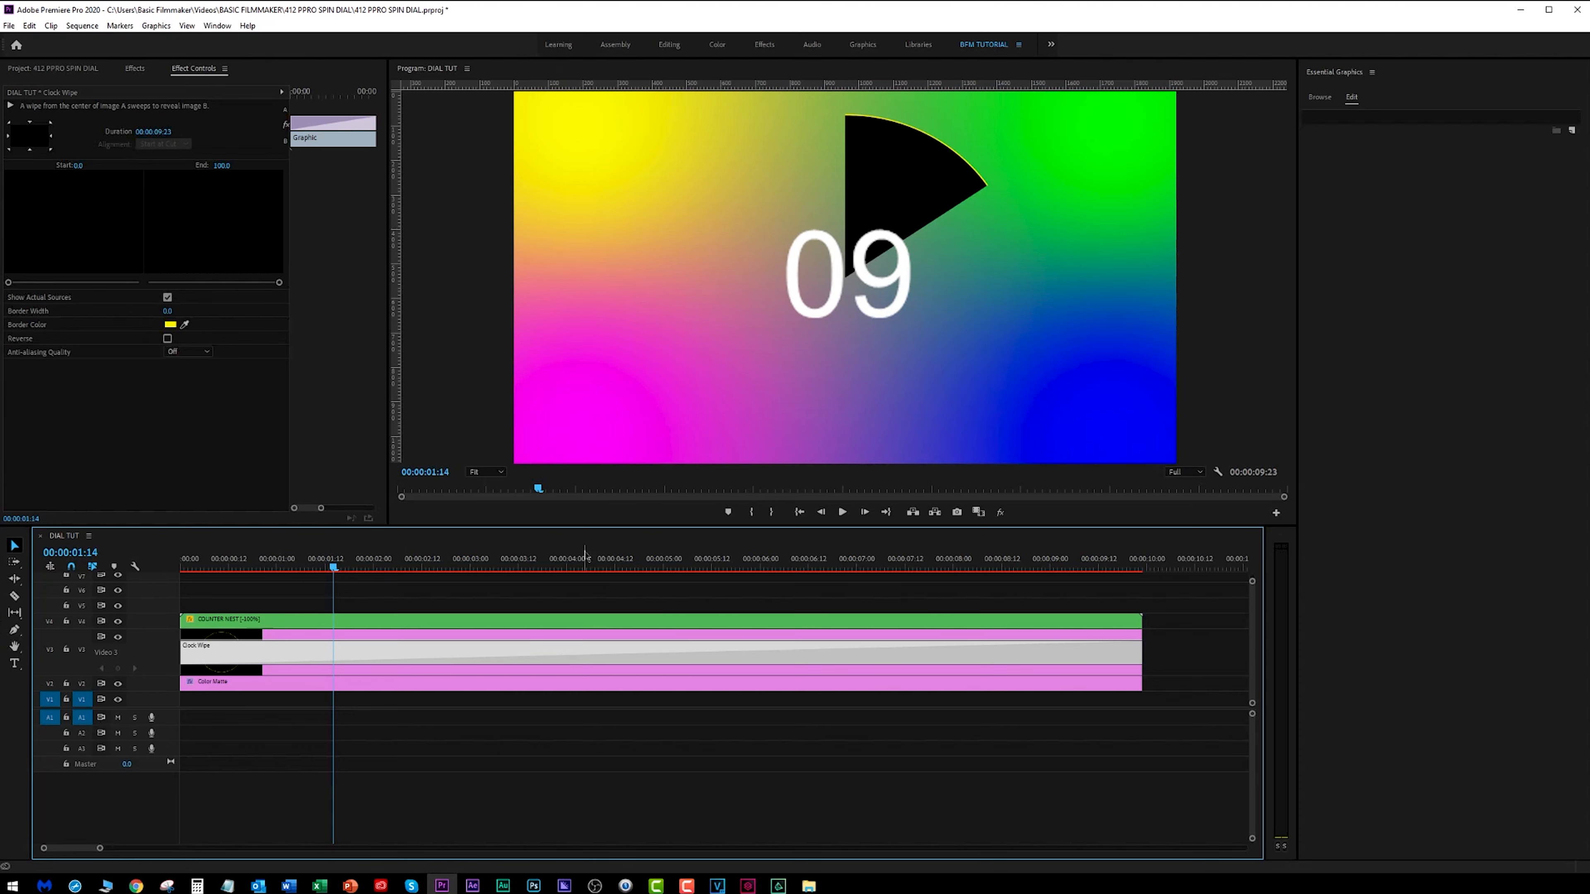
Collapse the V3 track, move COUNTER NEST up one track and duplicate the Graphic clip onto V4 beneath it
left_click(151, 645)
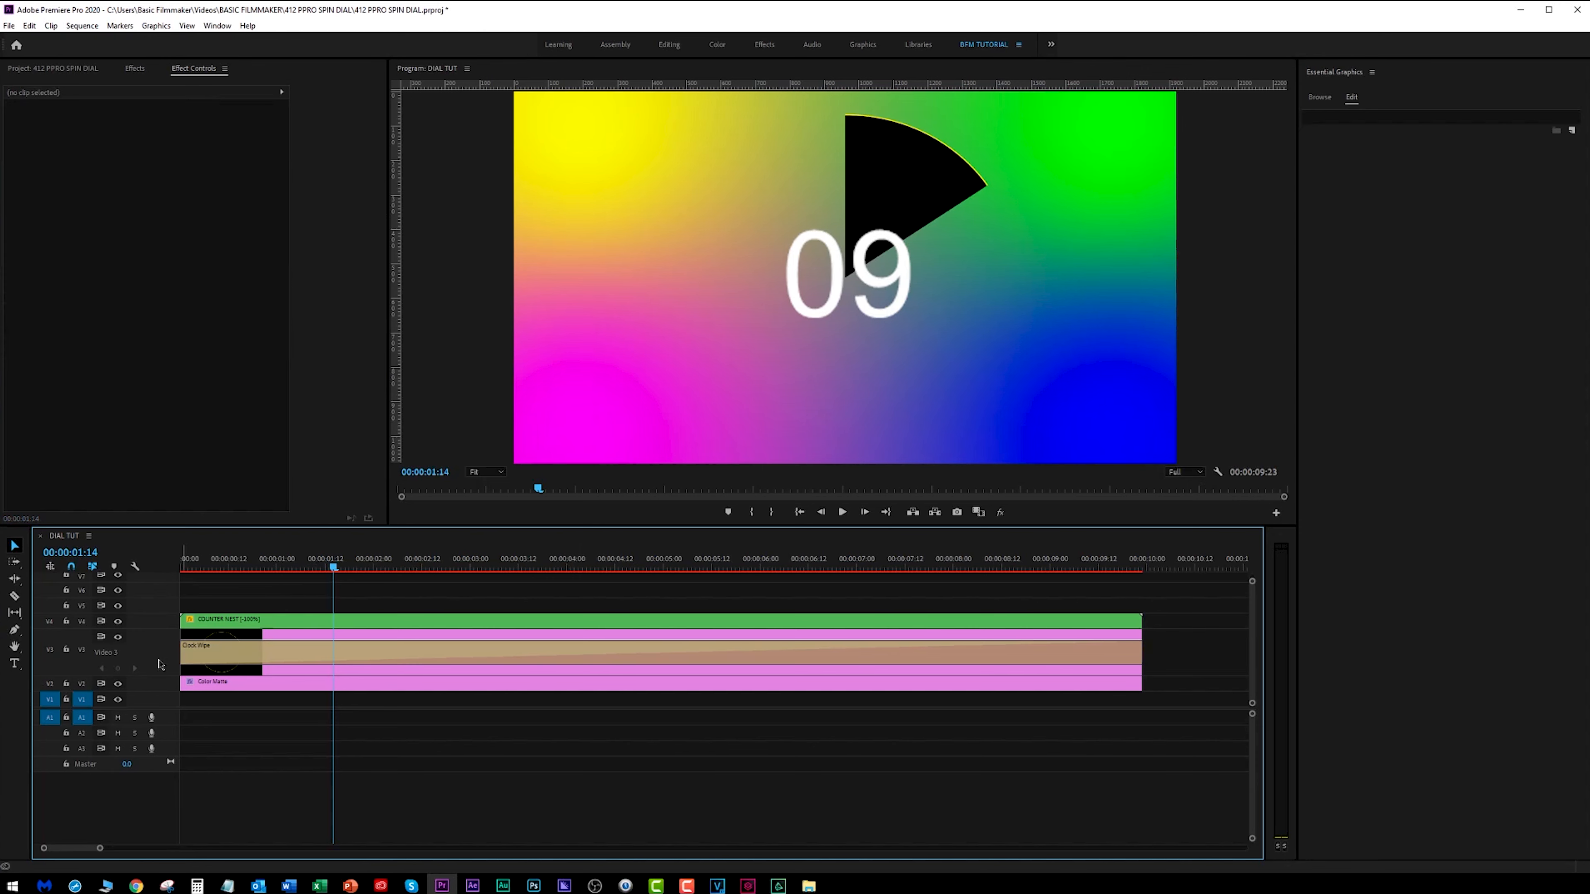
double_click(155, 657)
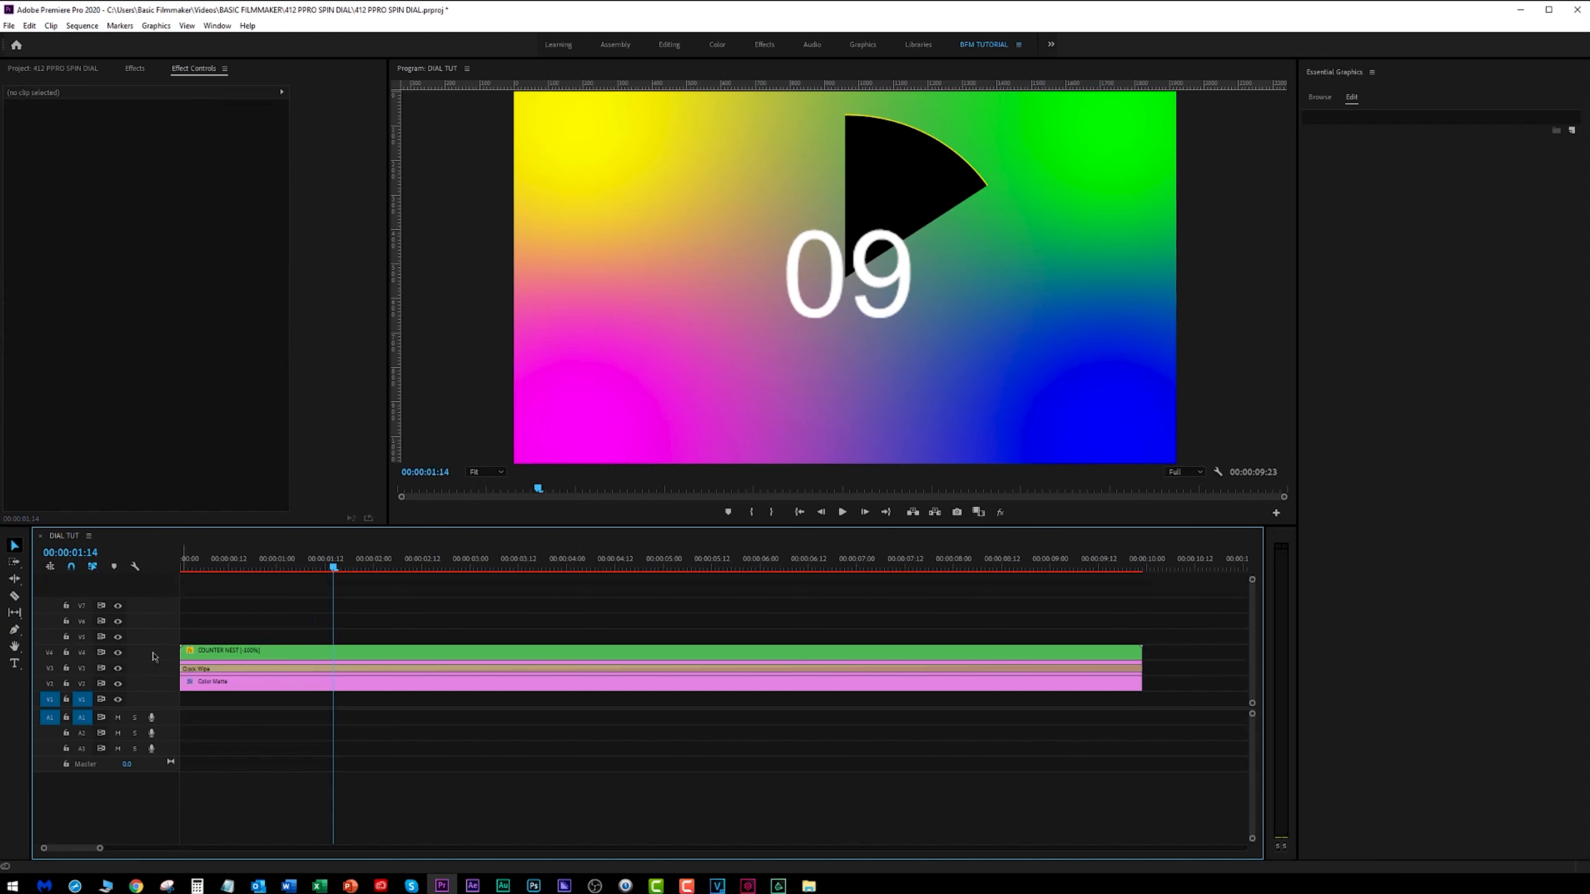
left_click(249, 662)
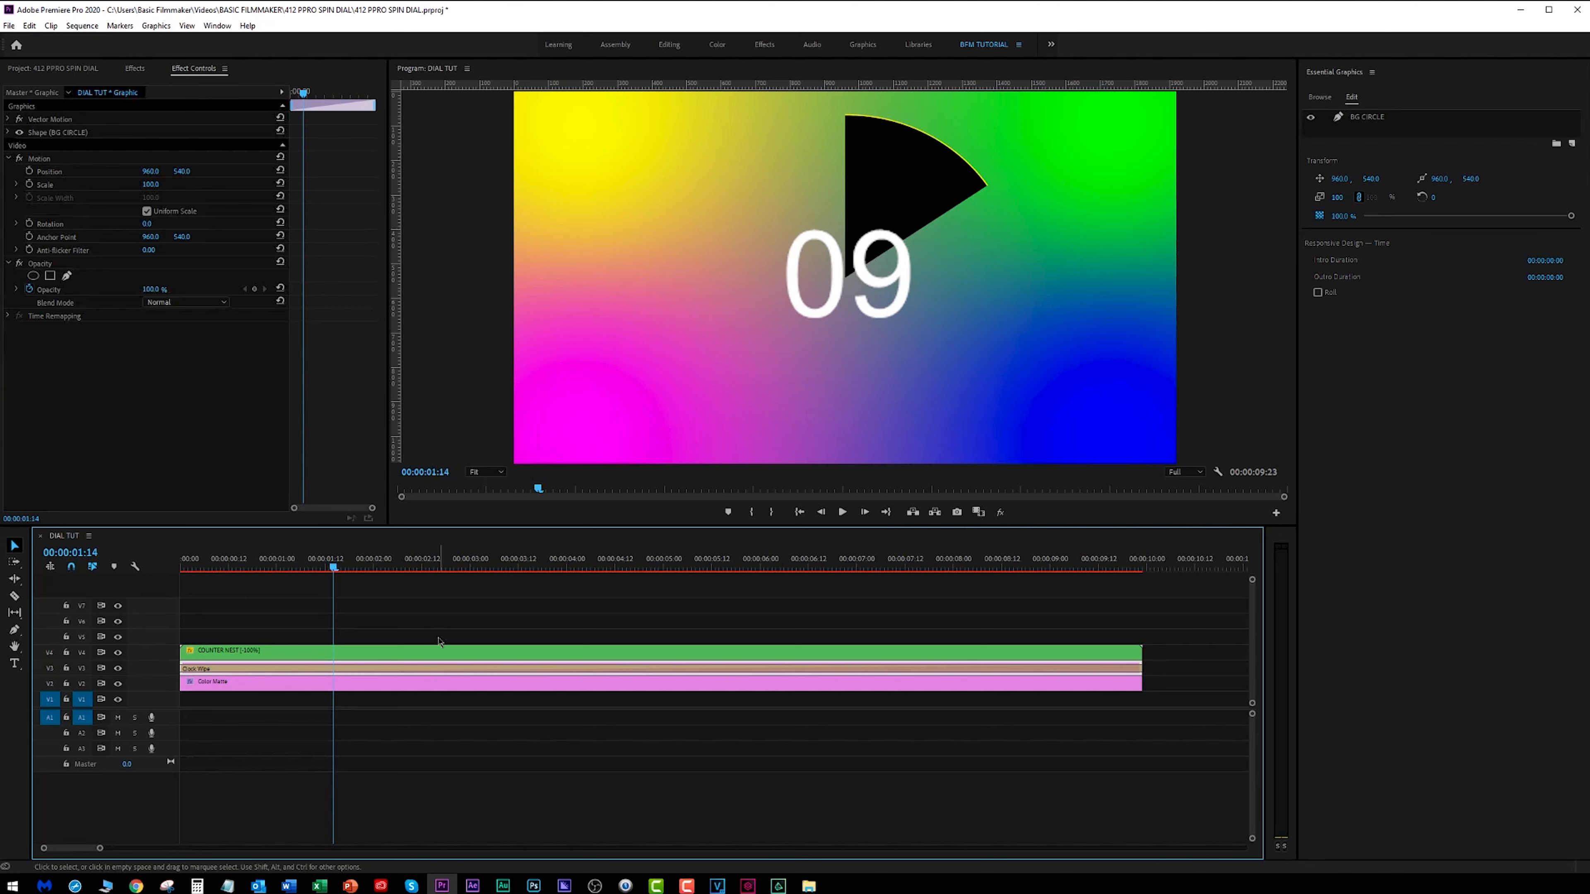
left_click(421, 653)
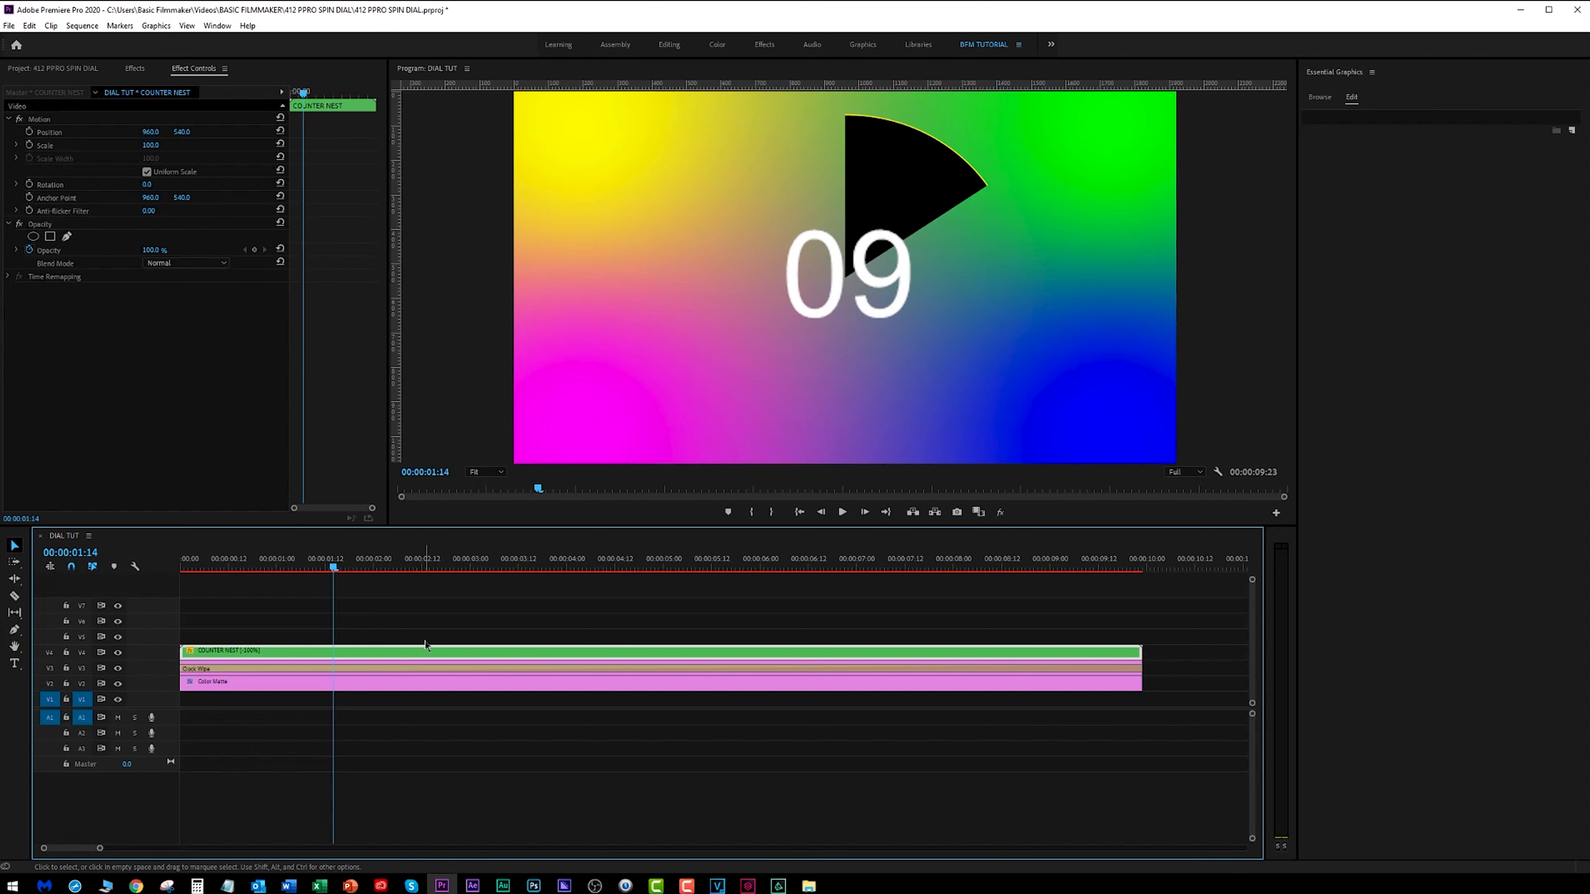
left_click_drag(425, 645, 426, 641)
left_click(473, 667)
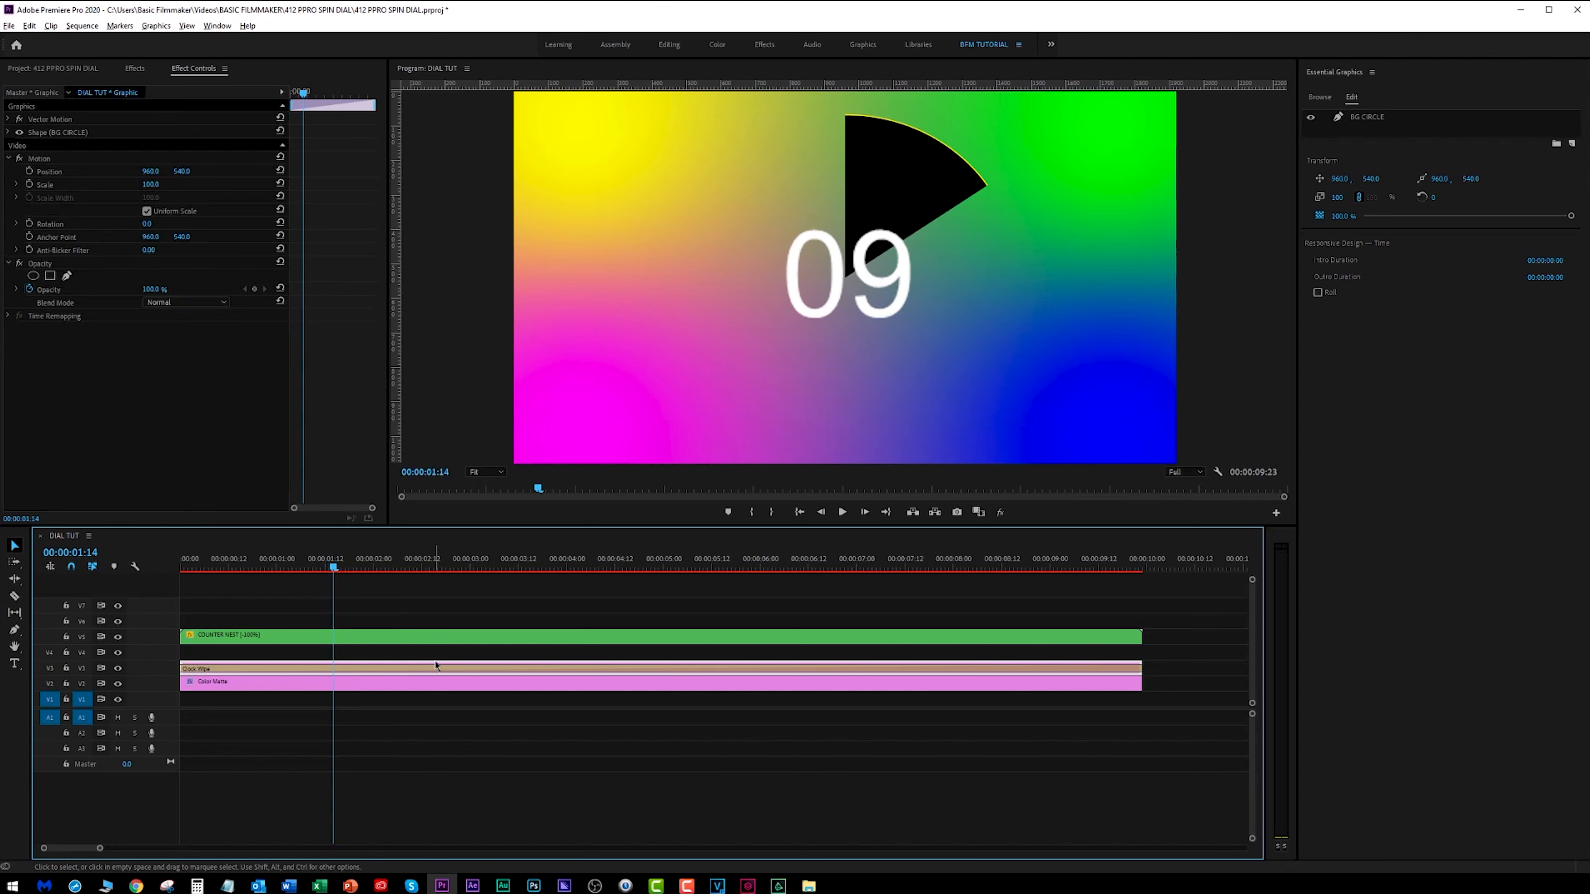
left_click_drag(434, 666, 435, 658)
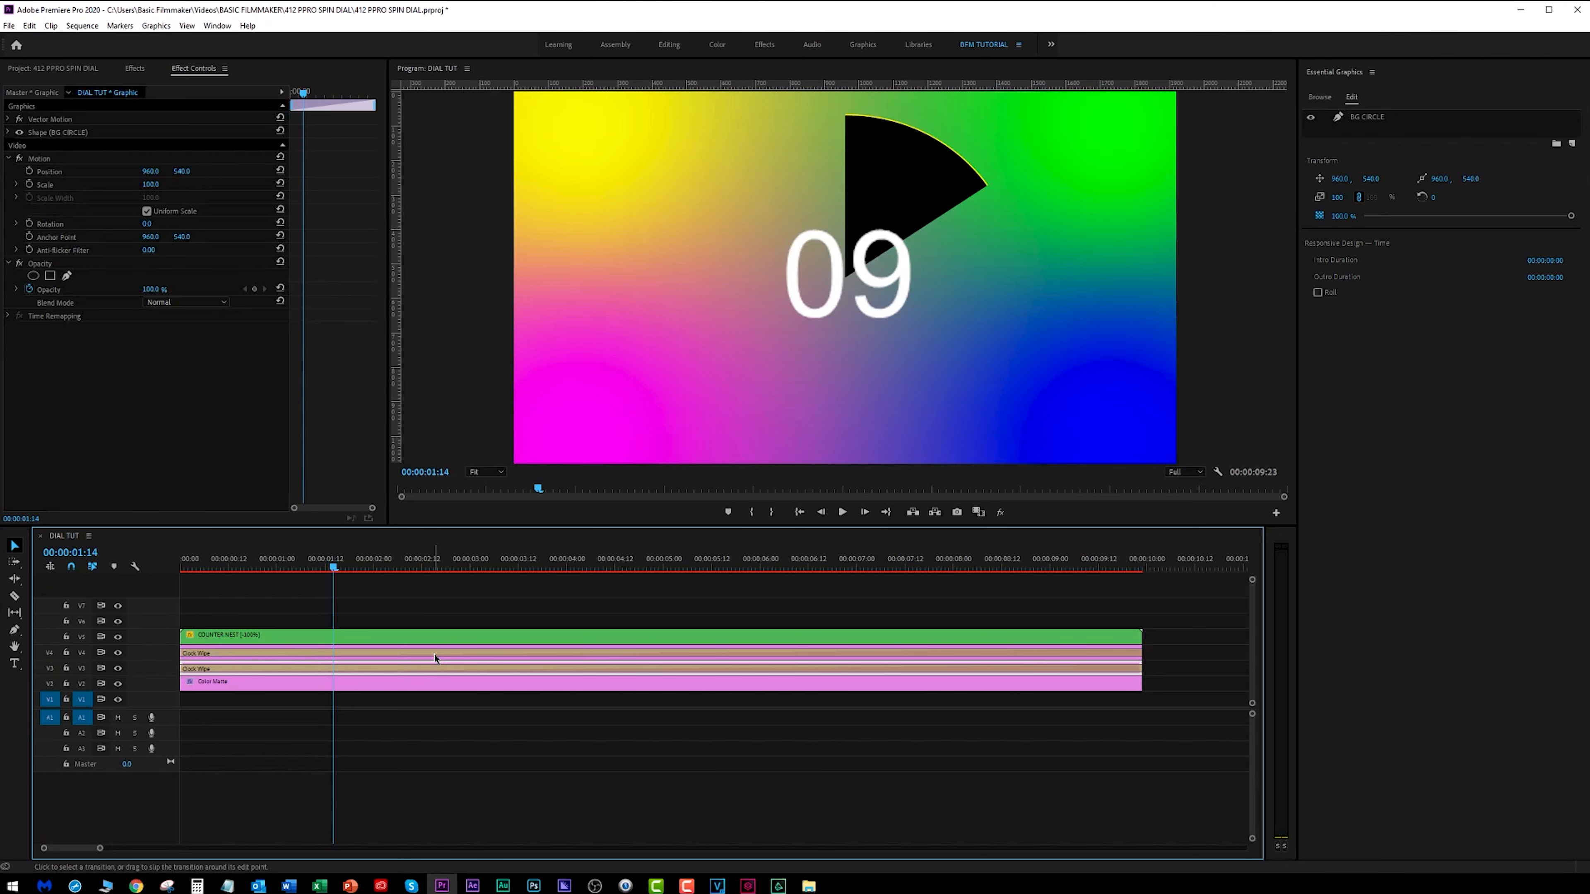
Delete the Clock Wipe from the duplicated Graphic clip and toggle V4's visibility to compare the circles
mouse_move(369, 567)
left_mouse_down()
mouse_move(182, 575)
mouse_move(532, 579)
mouse_move(373, 581)
left_mouse_up()
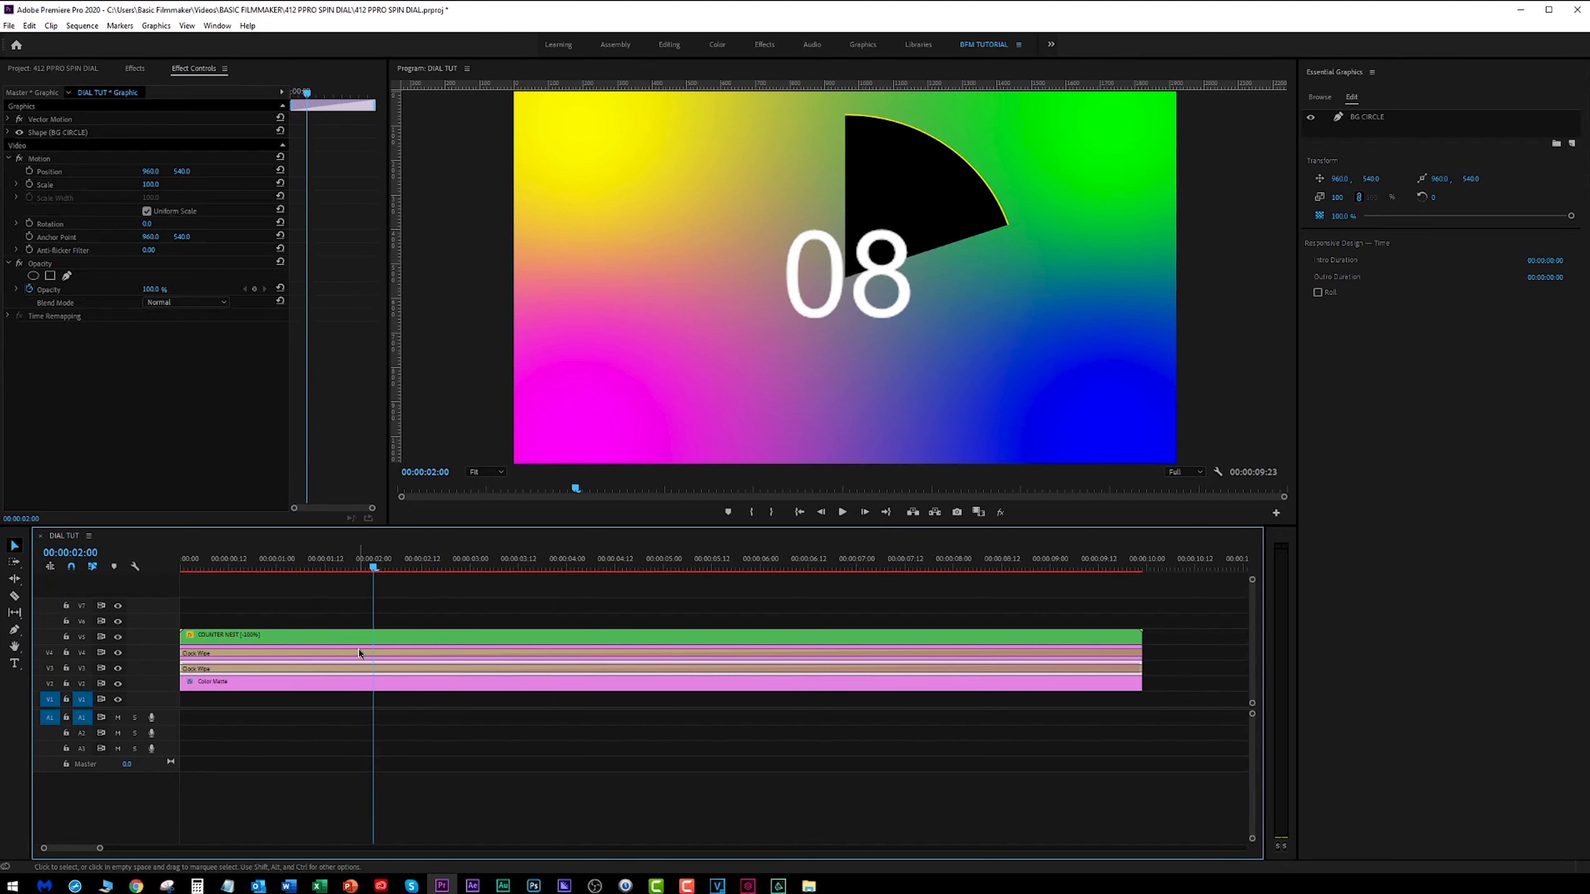
left_click(359, 657)
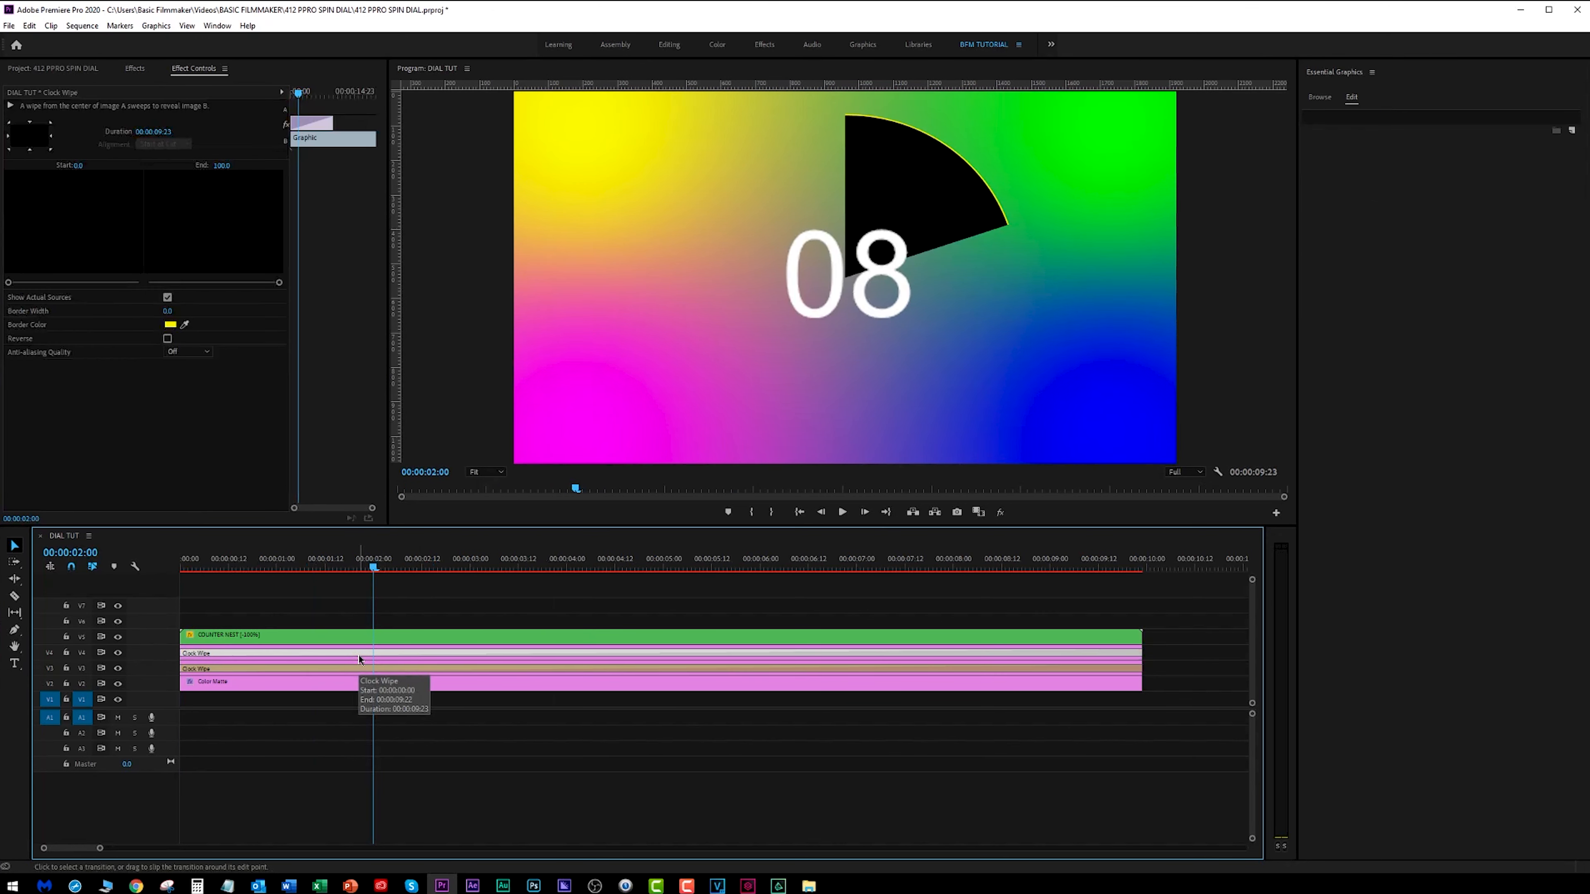
key("Delete")
left_click_drag(373, 566, 272, 578)
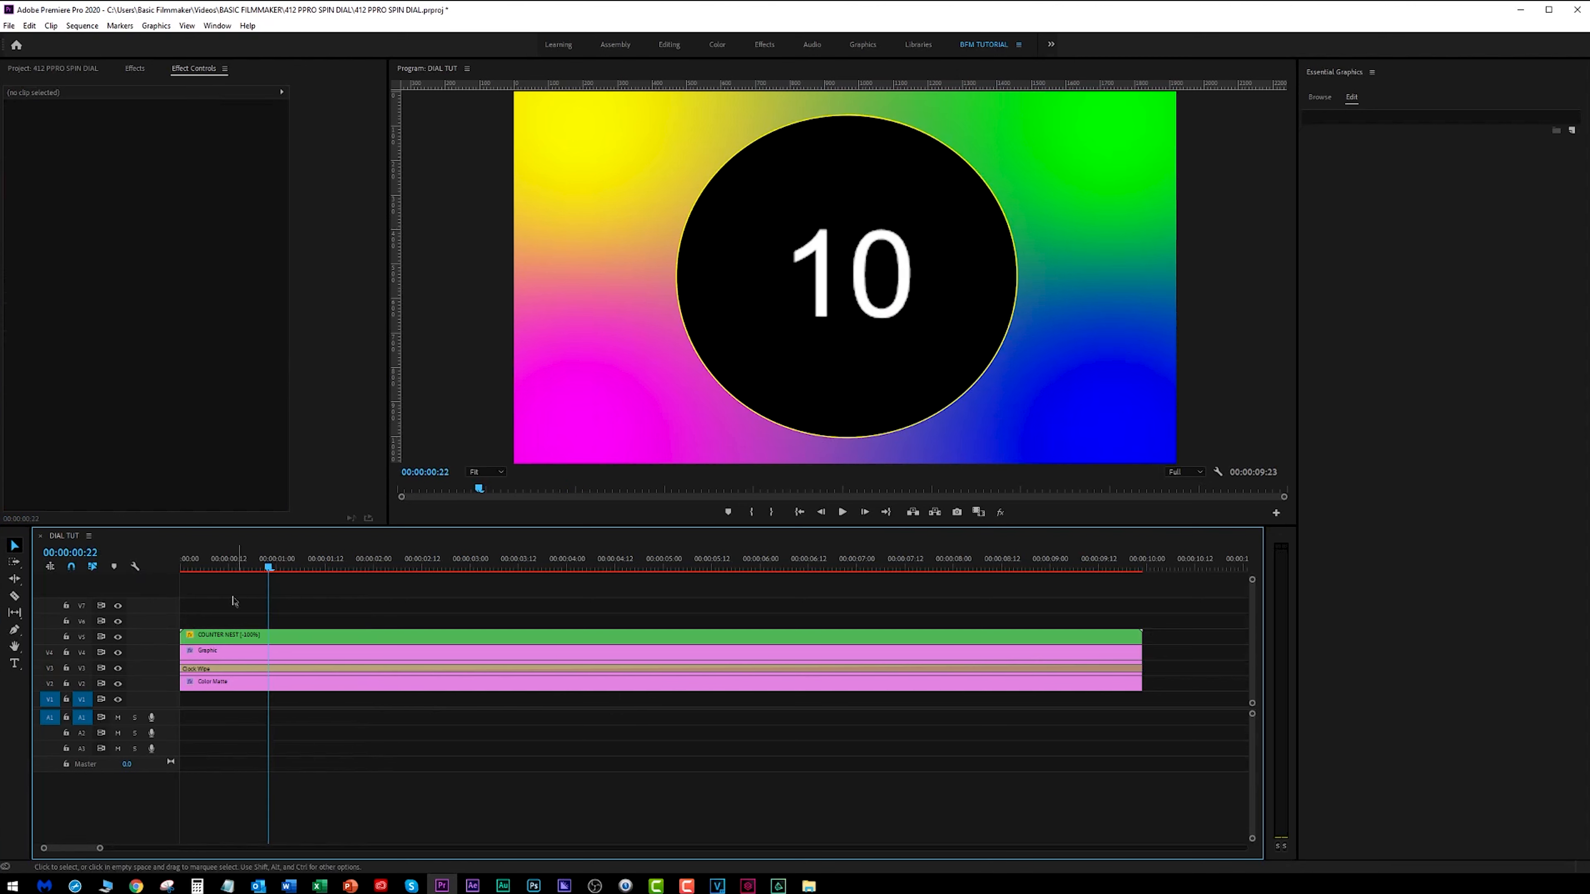
left_click(118, 652)
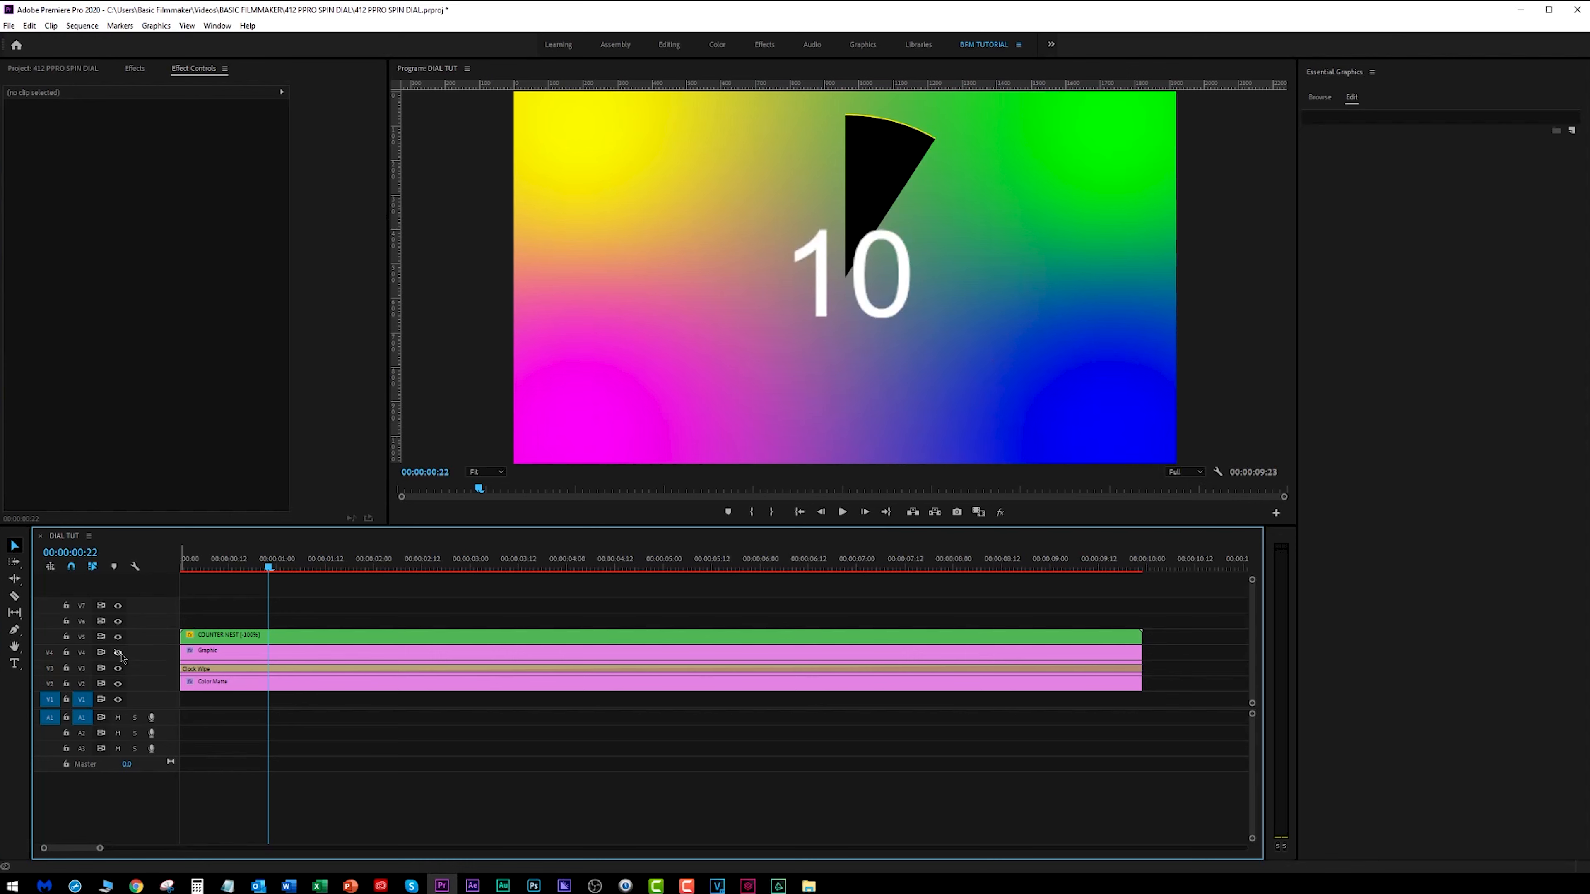
left_click(118, 653)
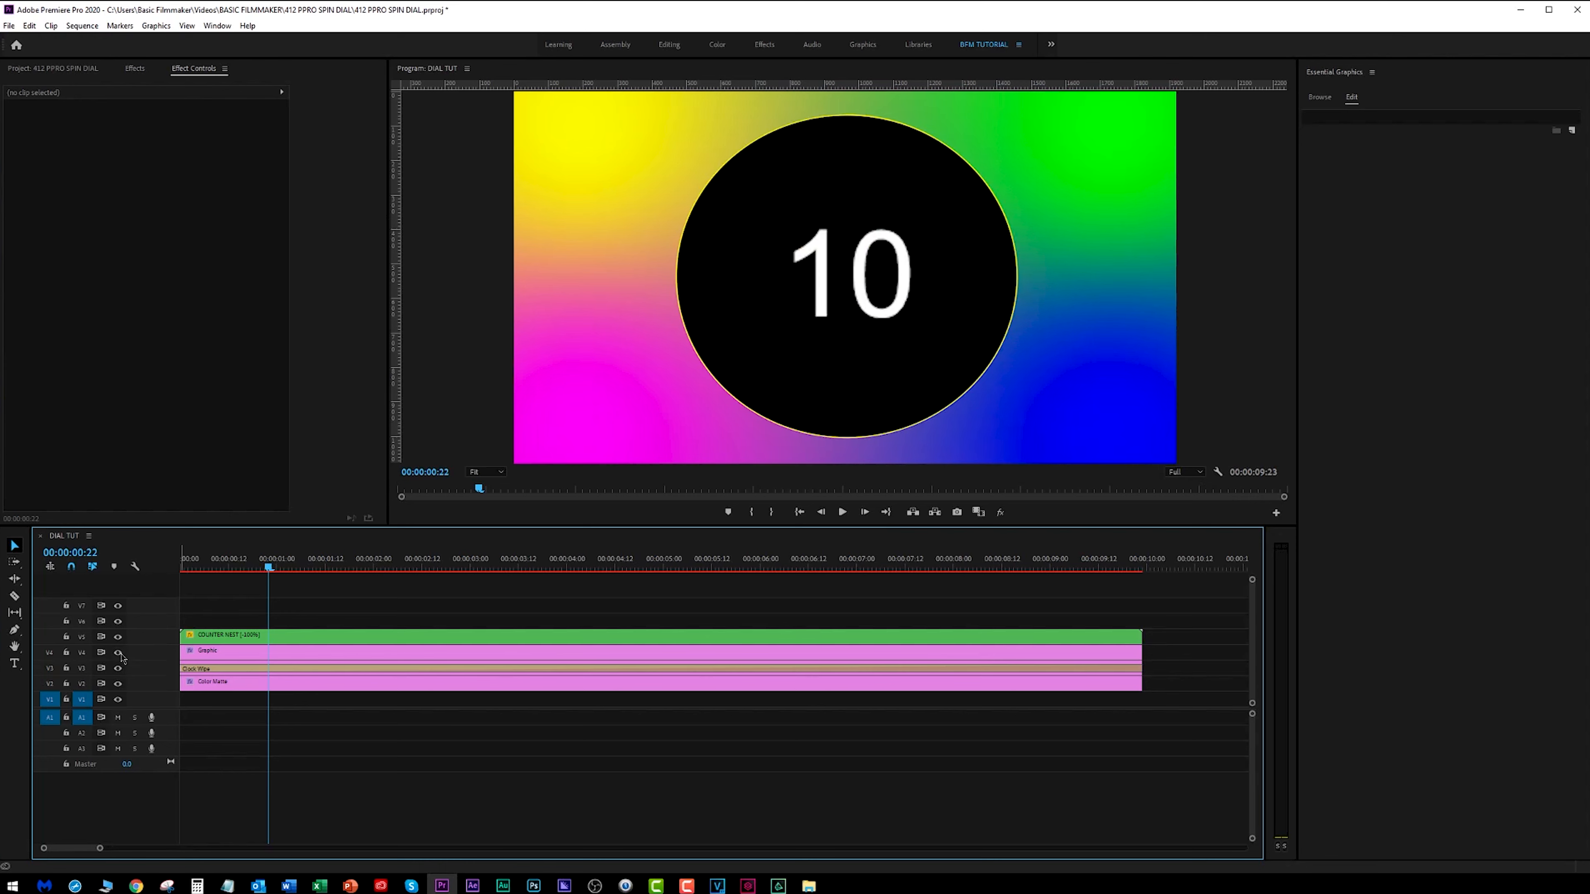
Scale the BG CIRCLE shape in the V4 Graphic clip to 52%
left_click(374, 661)
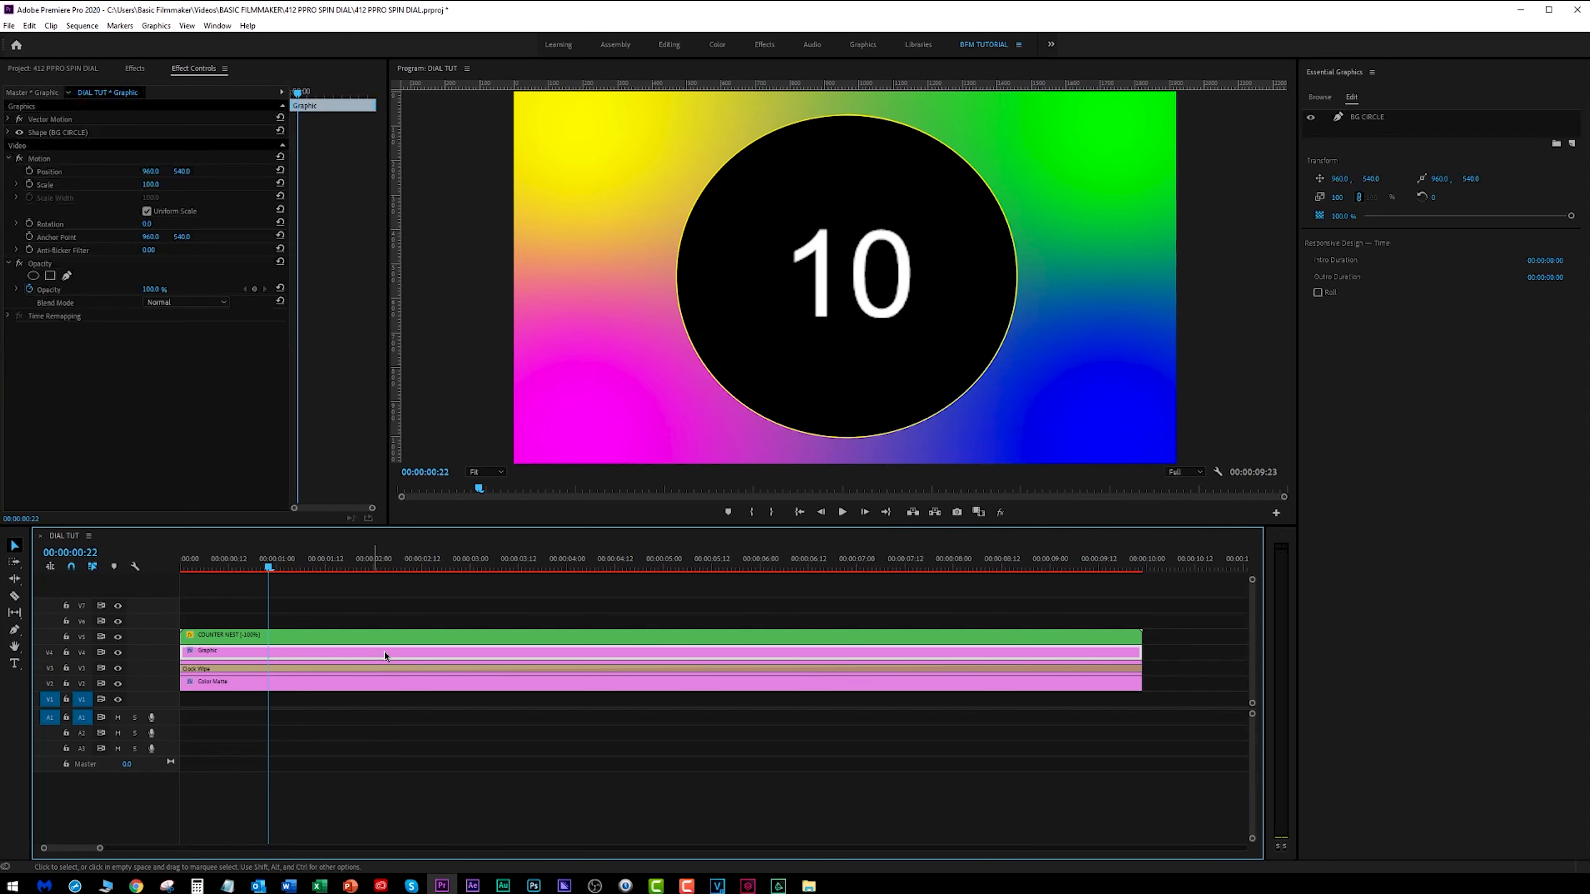
left_click(1371, 117)
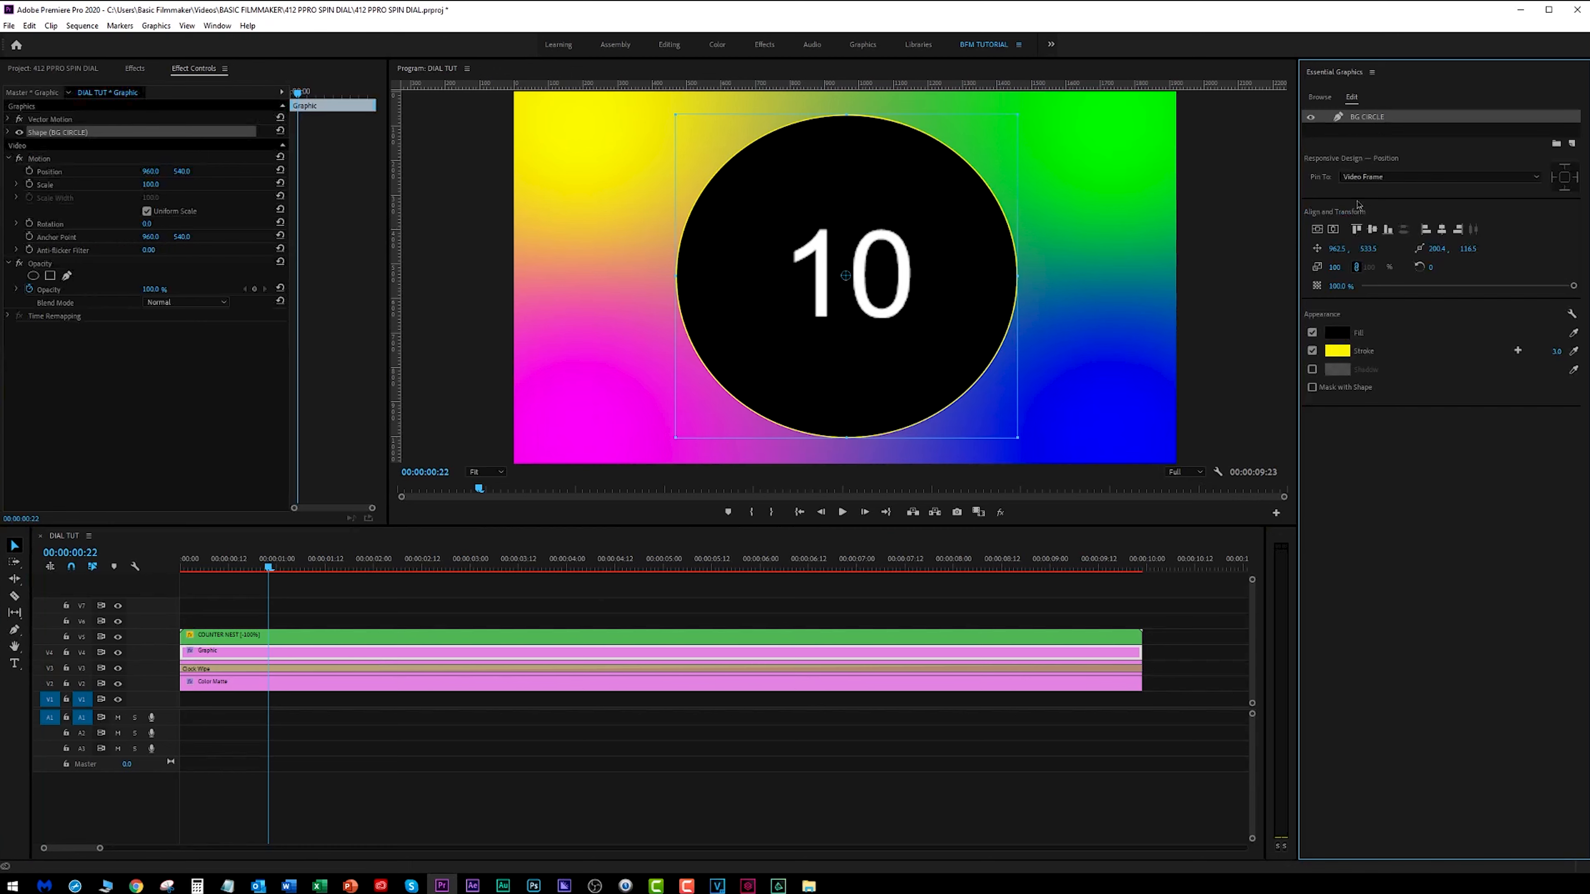
left_click_drag(1334, 267, 1303, 268)
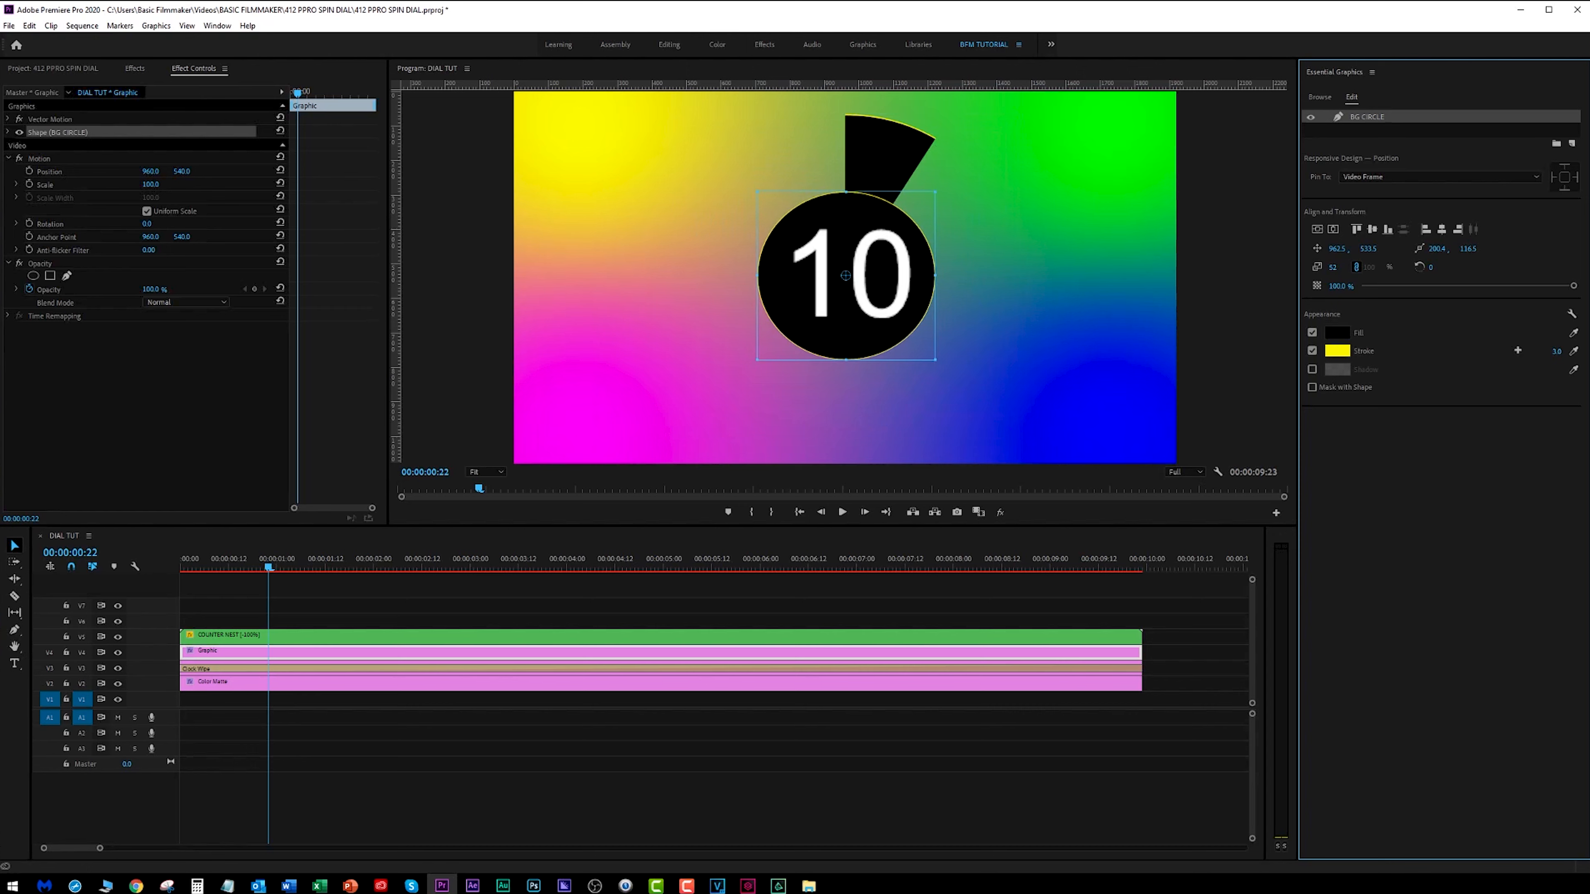
Play through the countdown and set COUNTER NEST's Position to 946, 553 to centre the digits in the small circle
left_click_drag(271, 567, 181, 567)
key("space")
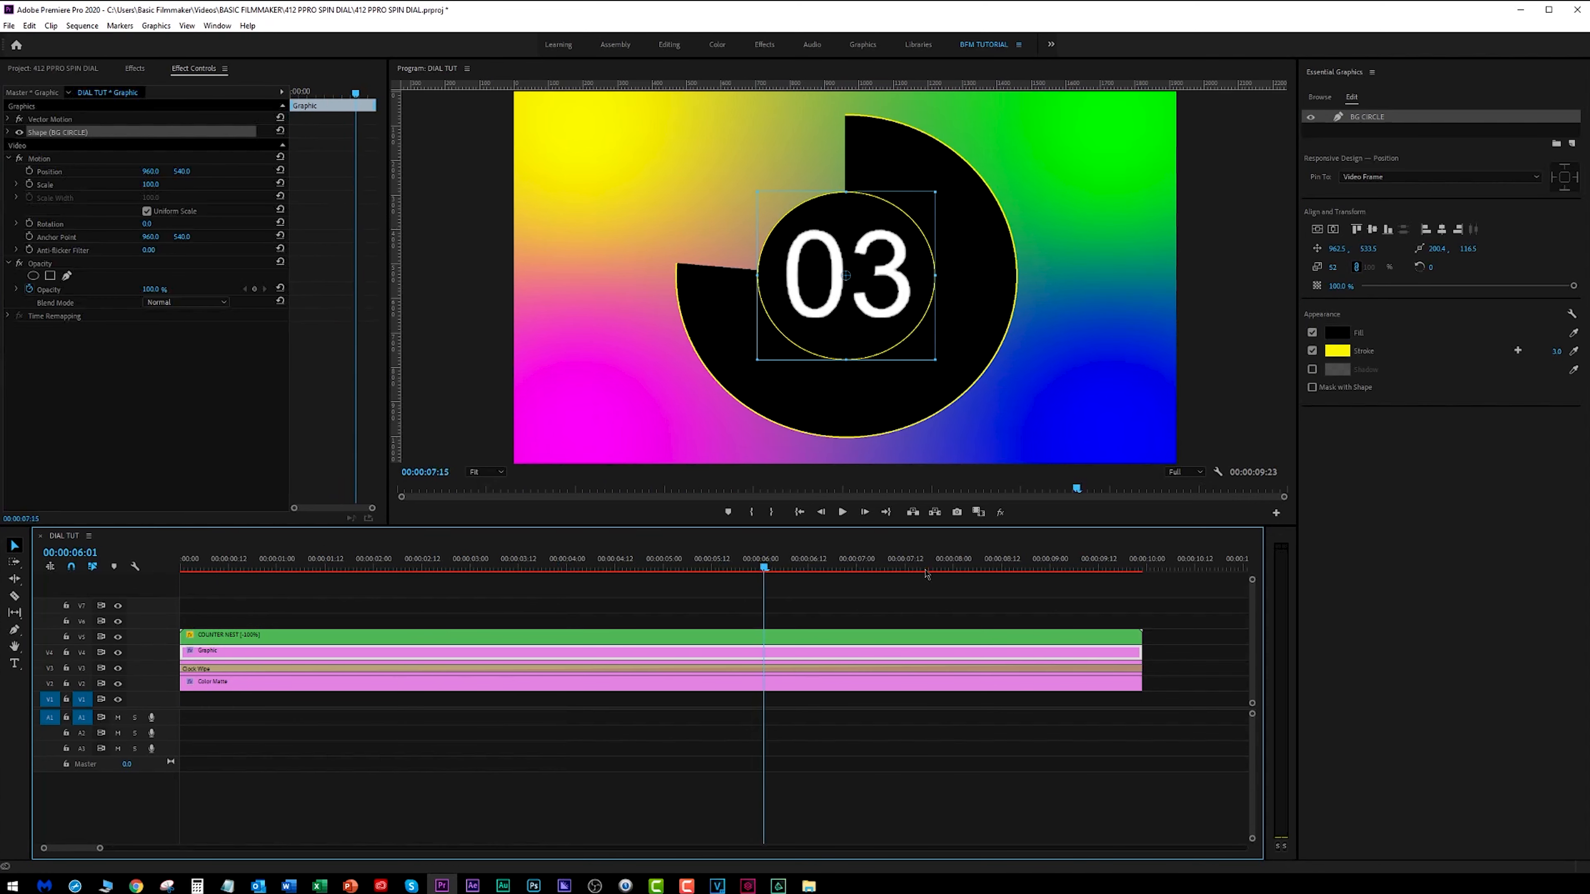
left_click_drag(1147, 534, 934, 542)
key("Home")
key("space")
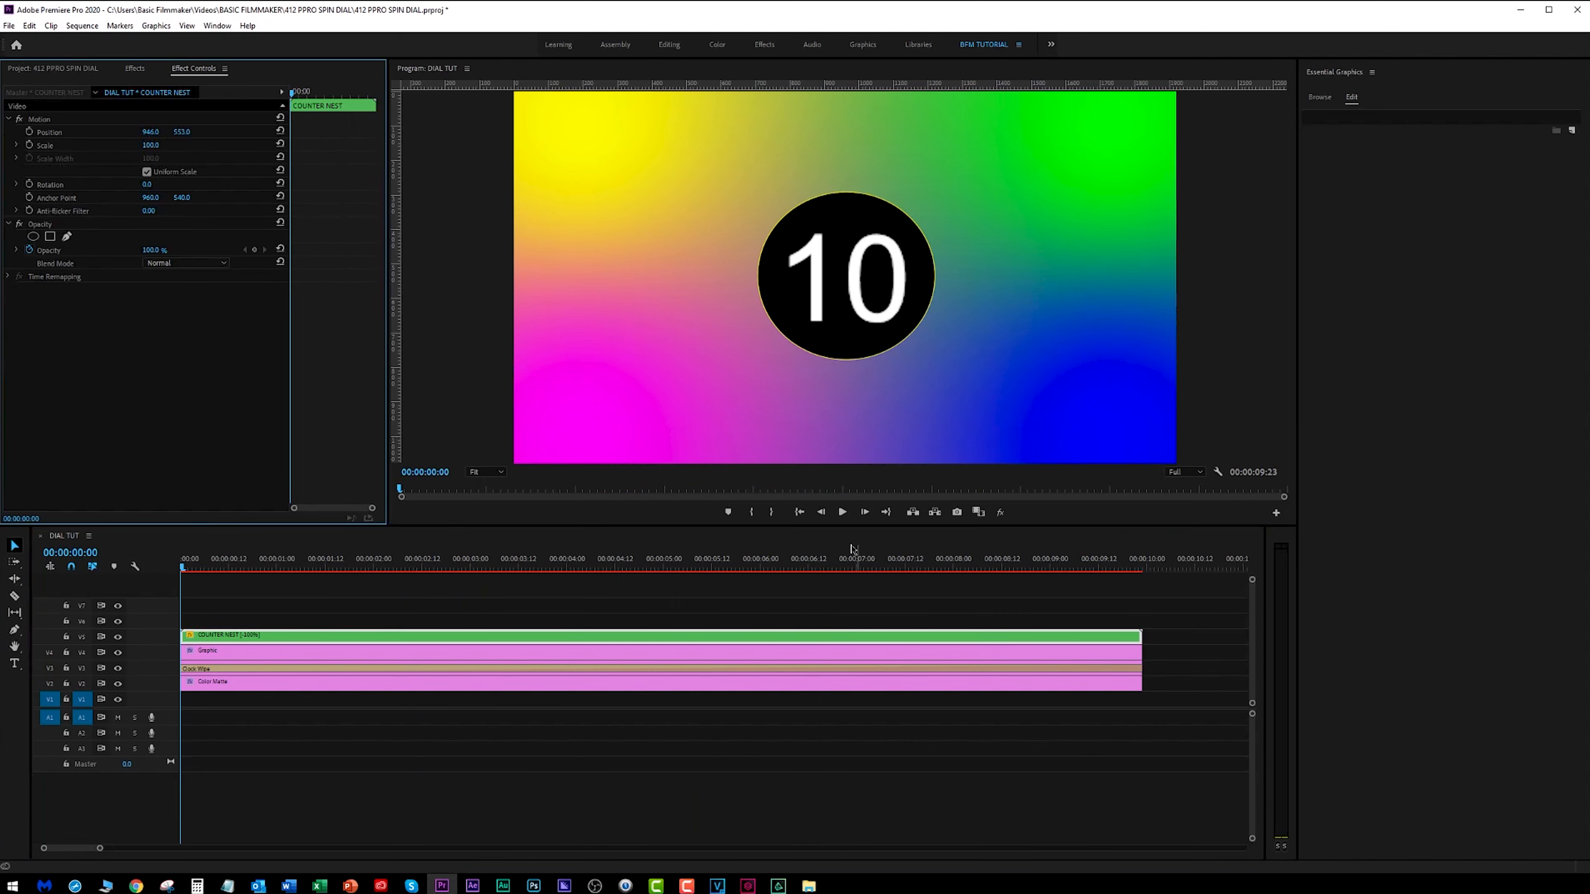
Deselect the clips and scrub the countdown to check the digits, inner circle and sweeping ring
left_click(897, 567)
left_click_drag(913, 573, 145, 581)
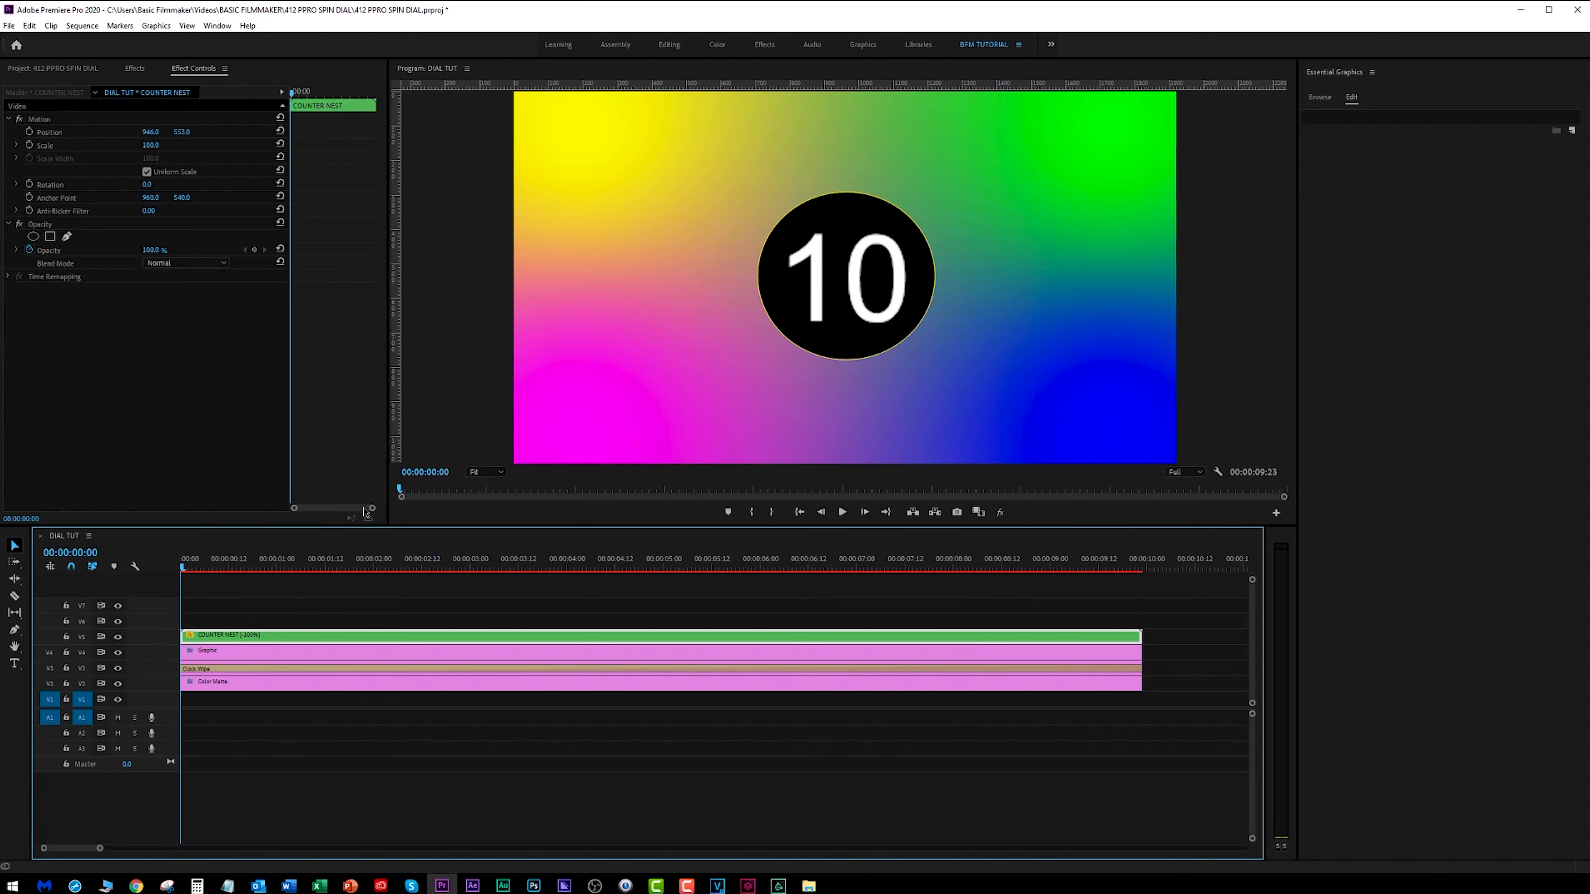
left_click(305, 612)
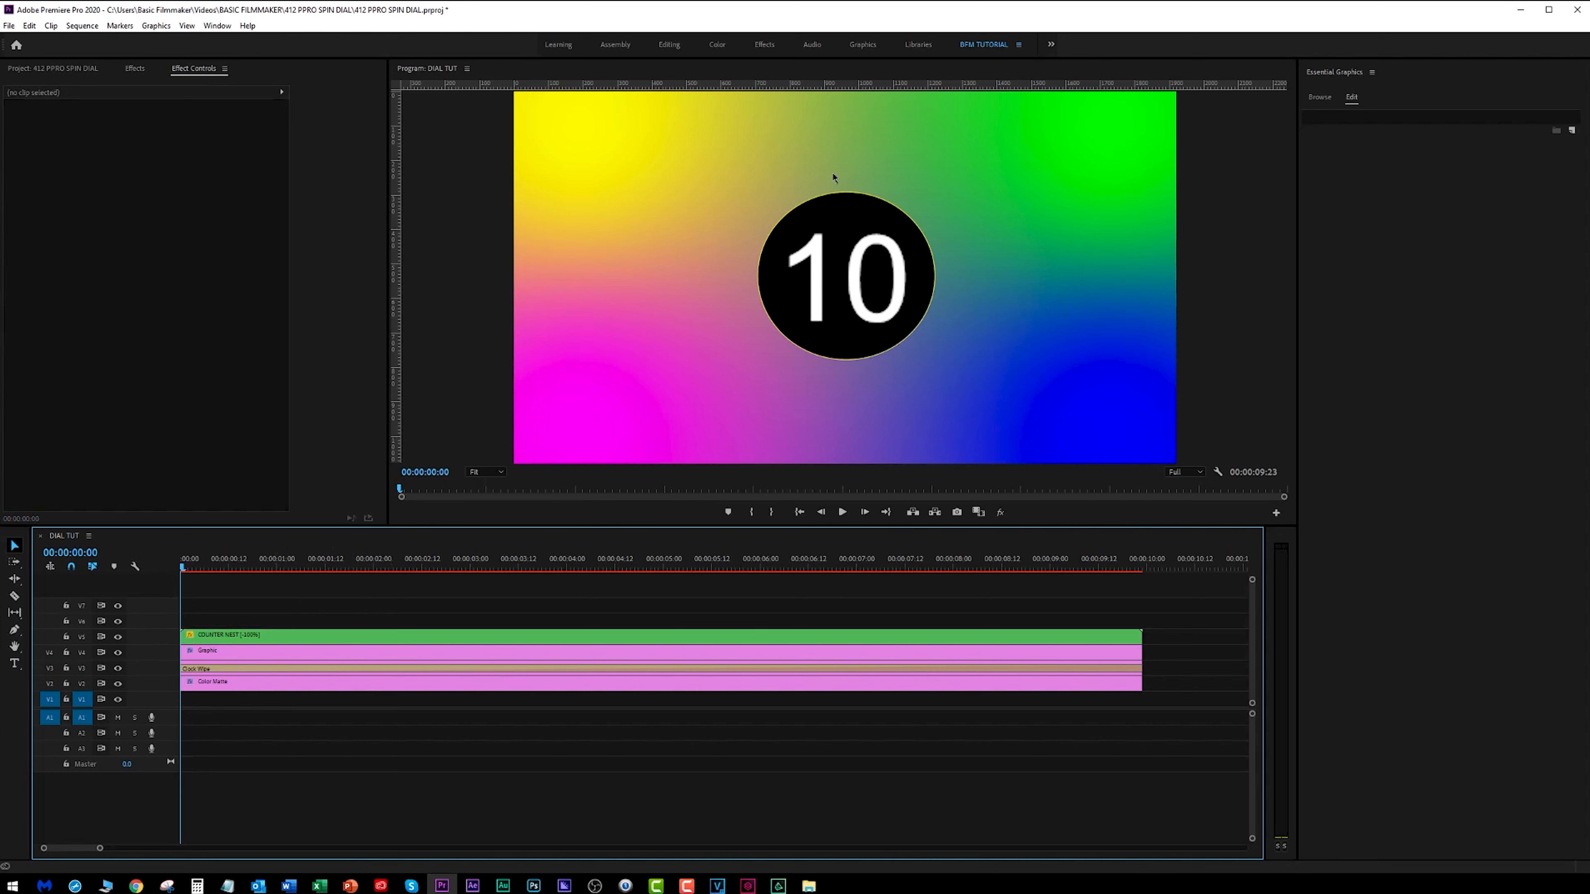
left_click_drag(241, 552, 1050, 567)
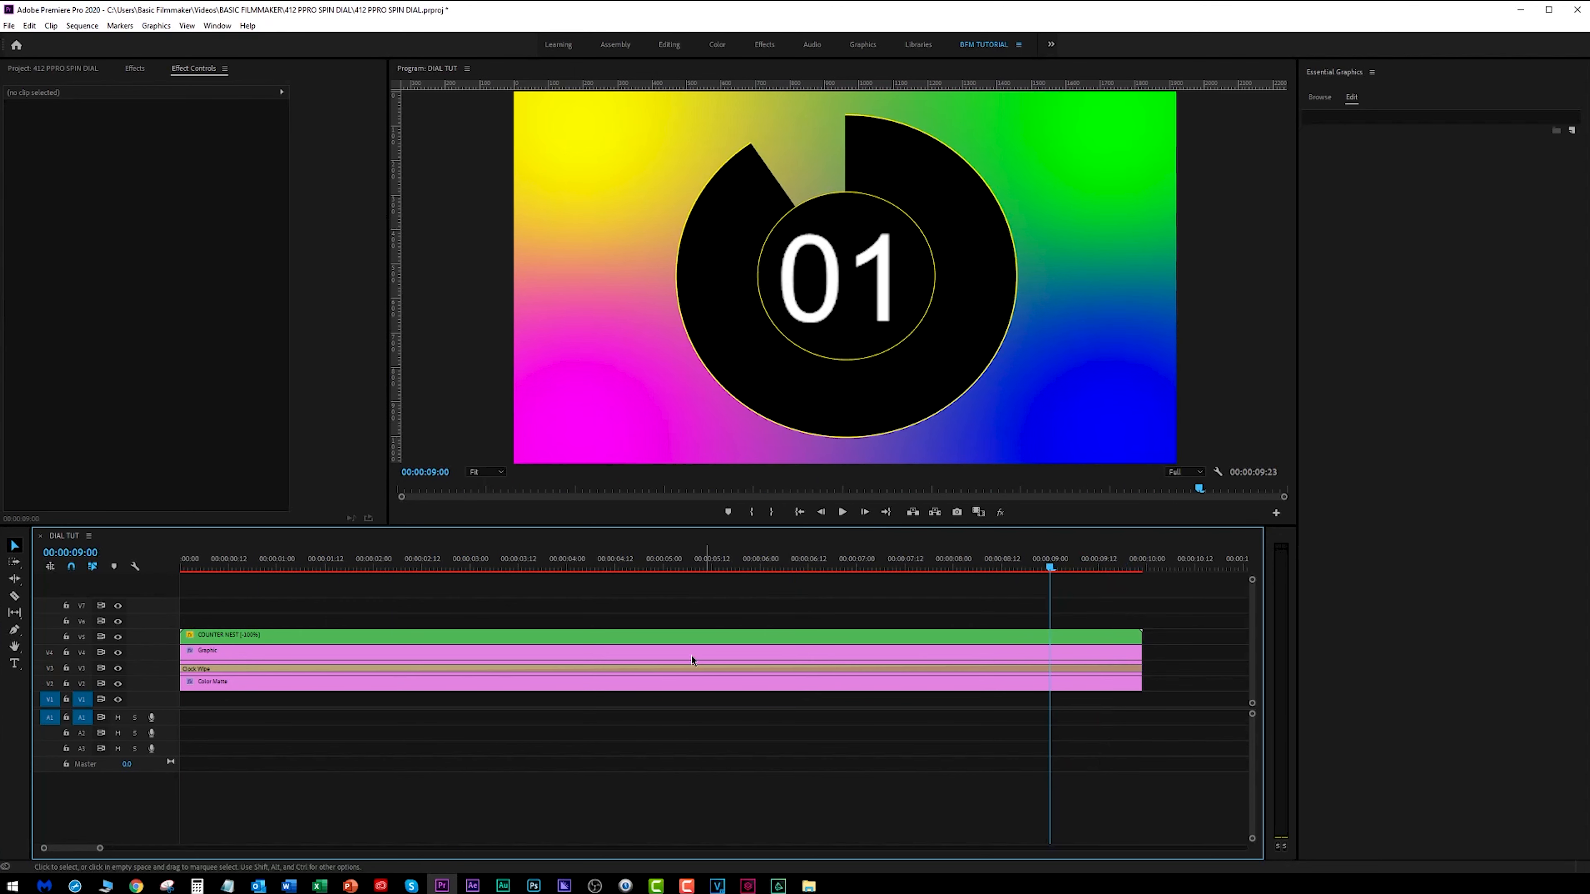
Inspect the COUNTER NEST sequence, return to DIAL TUT and scrub through the countdown
double_click(488, 637)
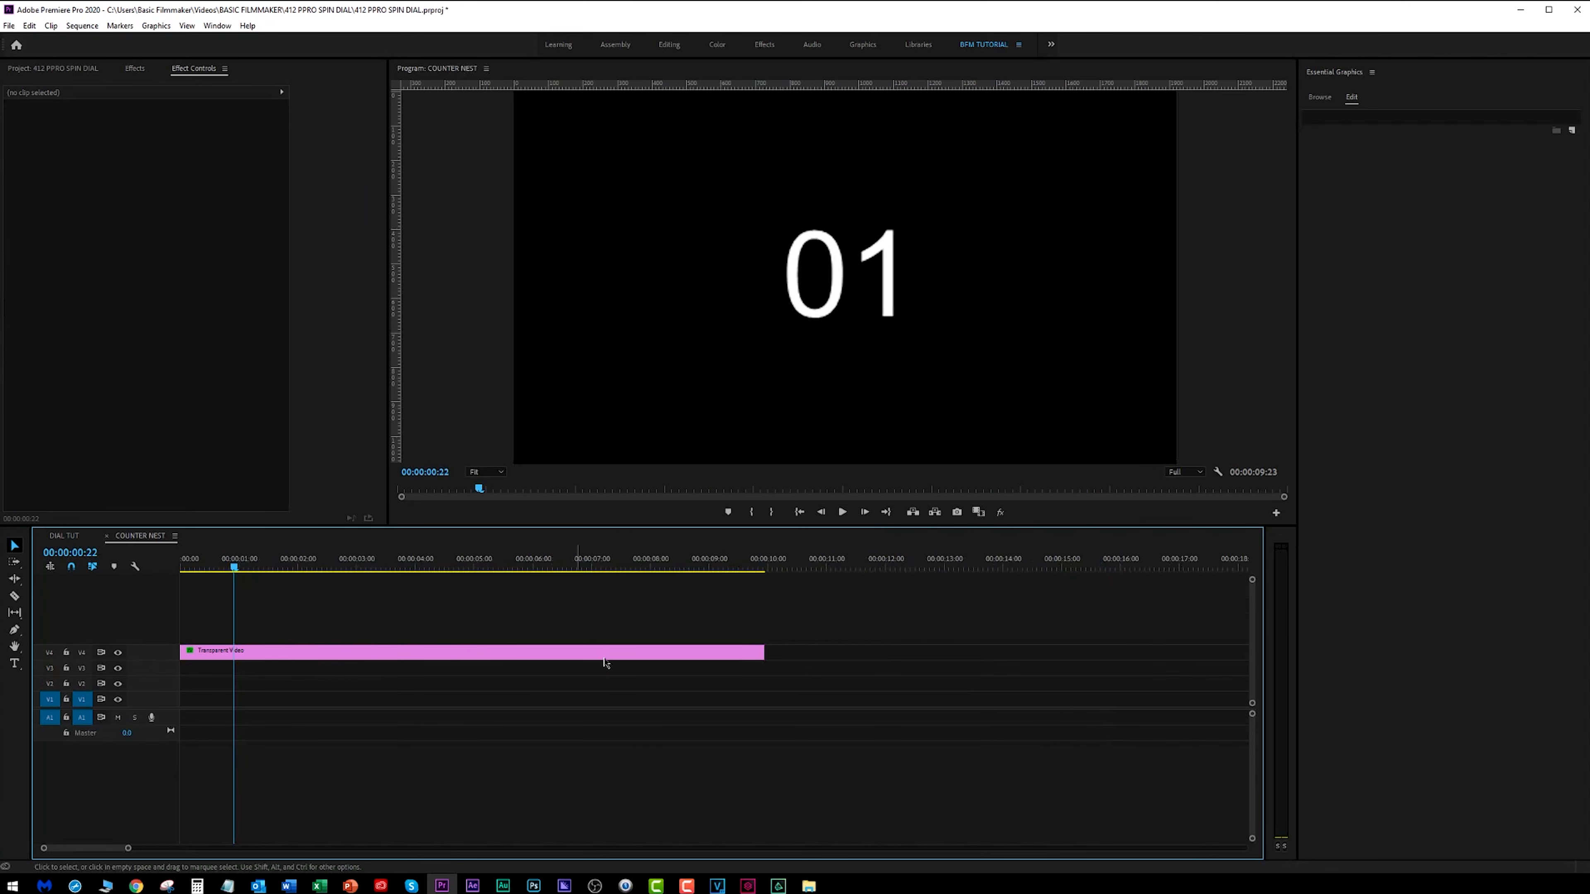
left_click(65, 536)
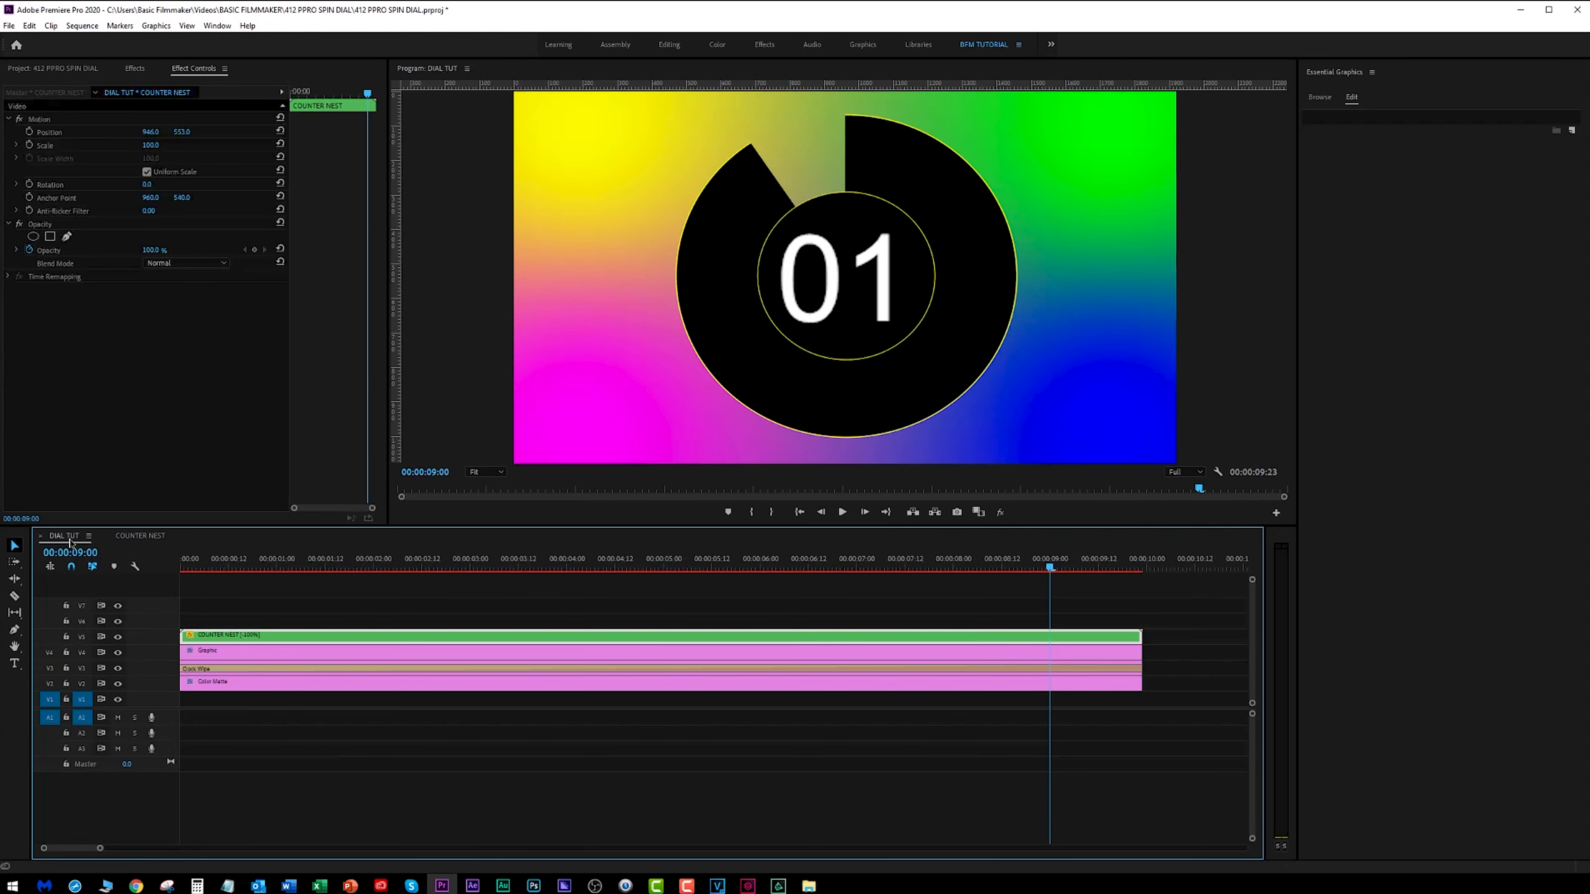
left_click_drag(335, 573, 633, 589)
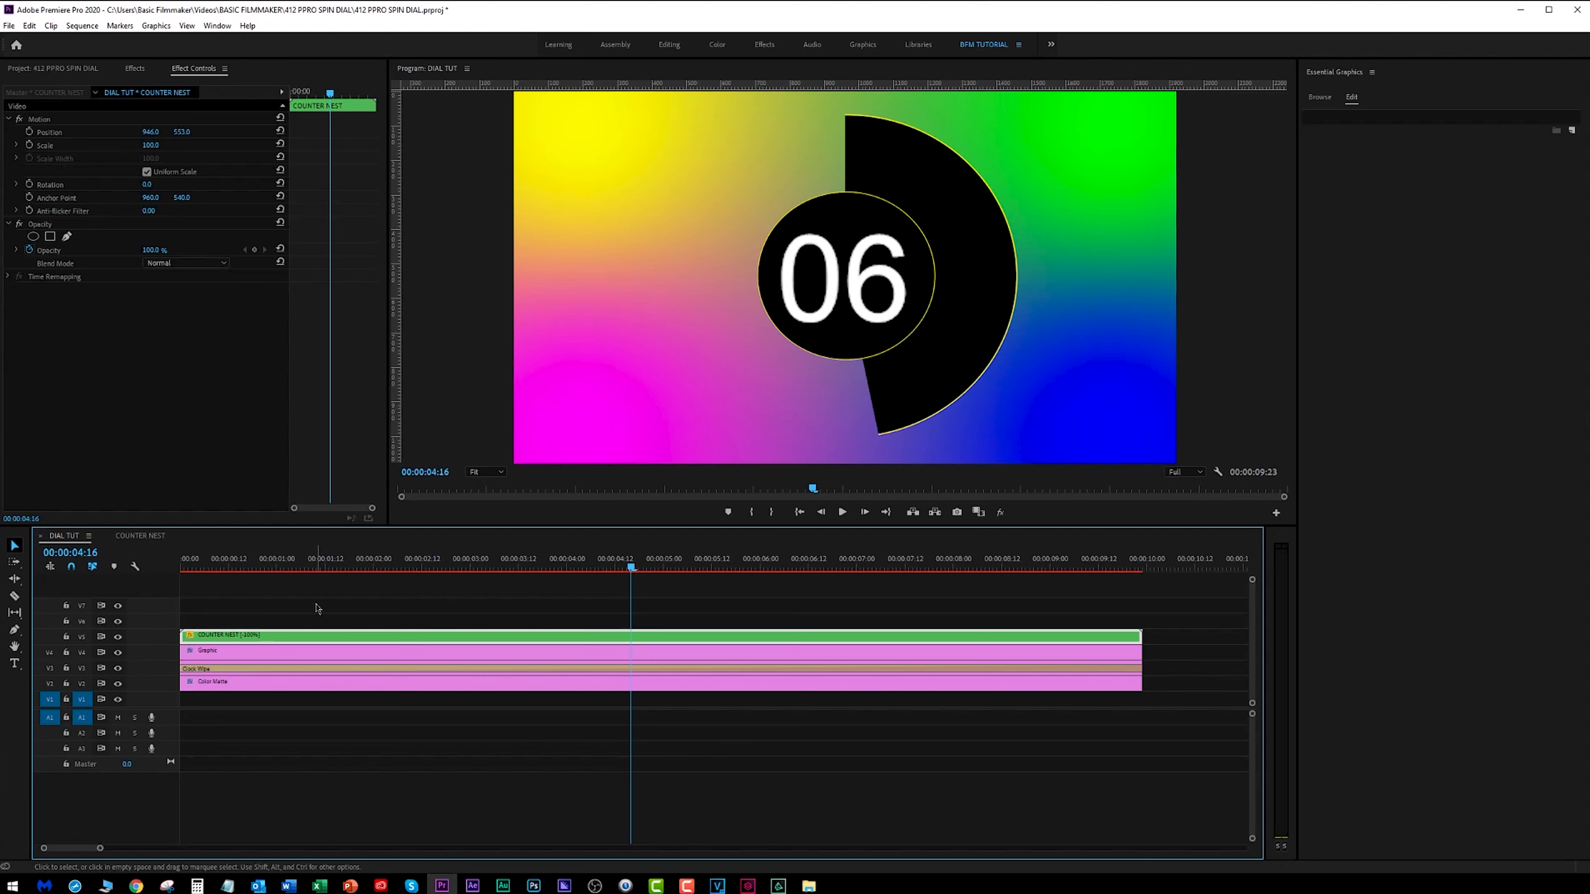
Nest COUNTER NEST and both Graphic clips into a sequence named THE COUNTER, leaving out the Color Matte
left_click_drag(315, 602, 389, 786)
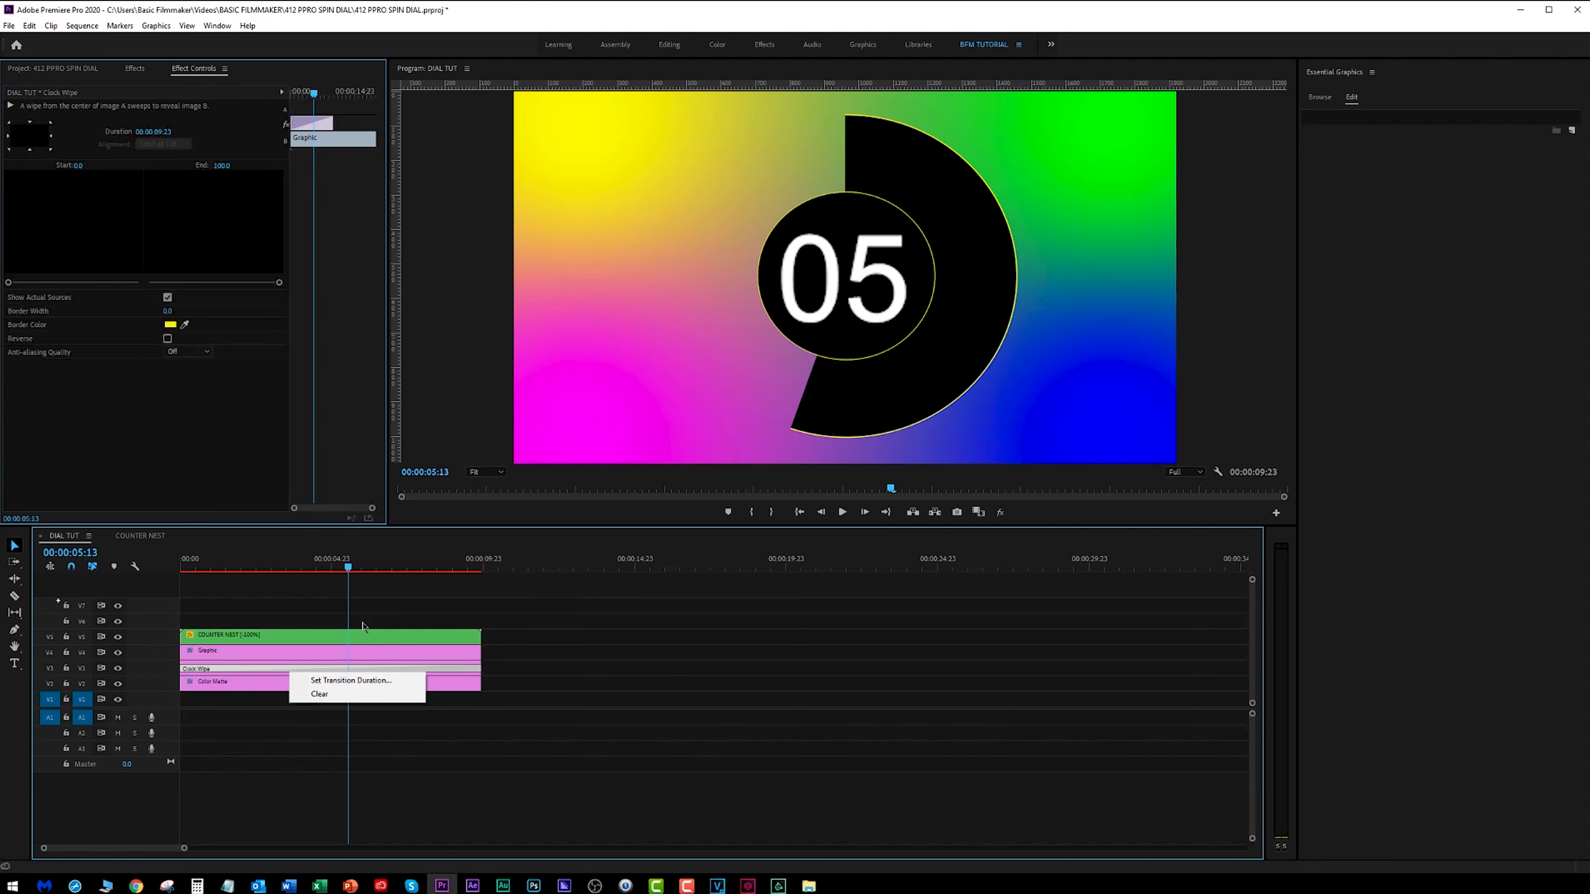
left_click_drag(363, 626, 401, 667)
right_click(404, 639)
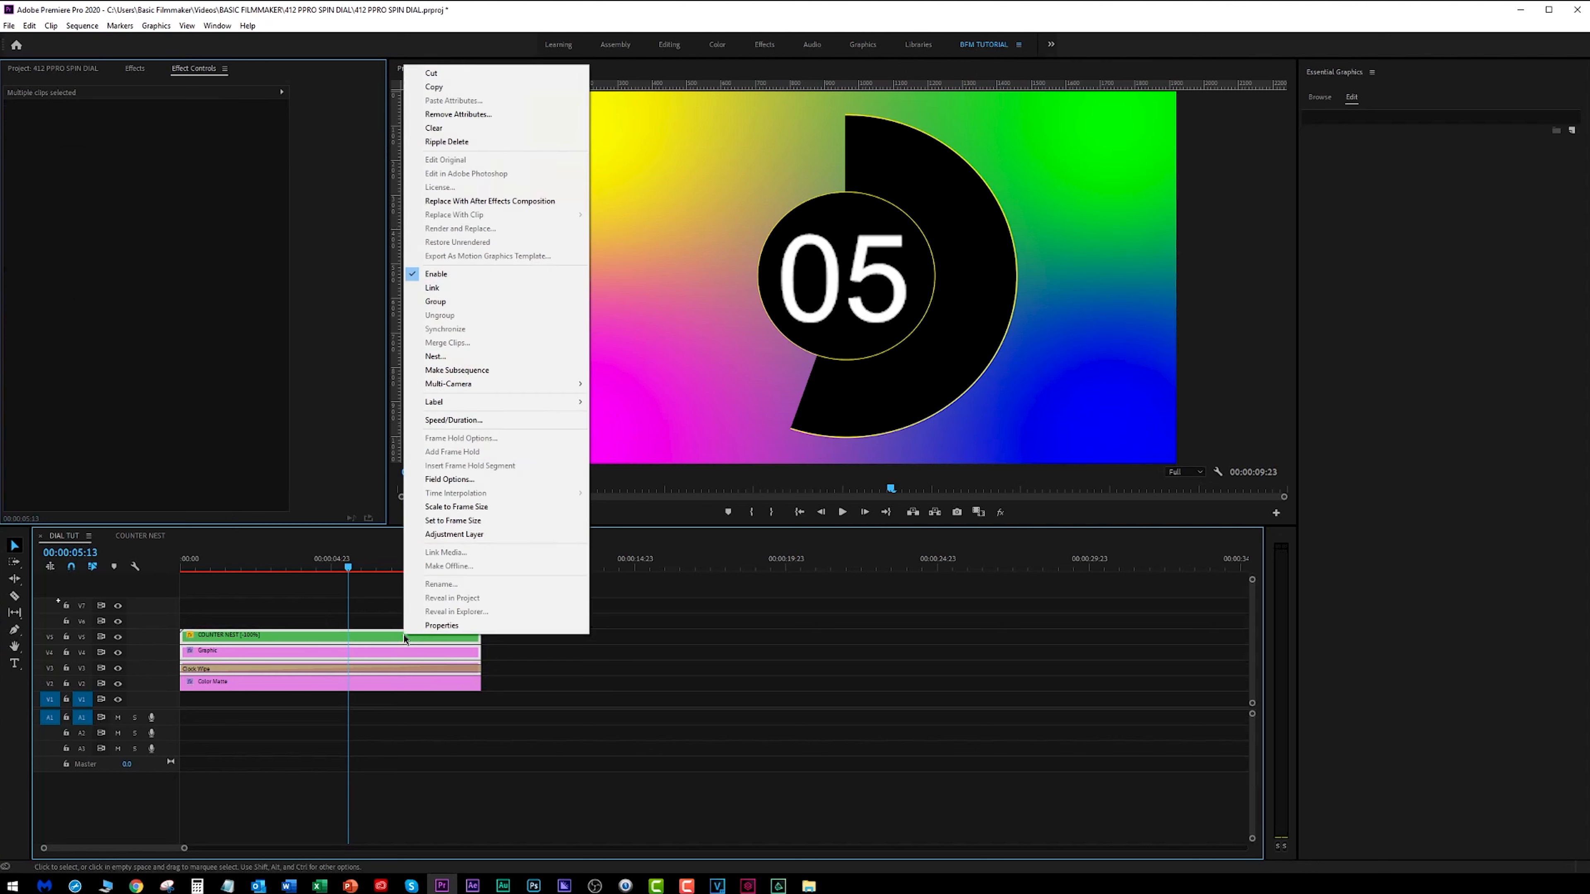
left_click(435, 356)
type("THE COUNTER")
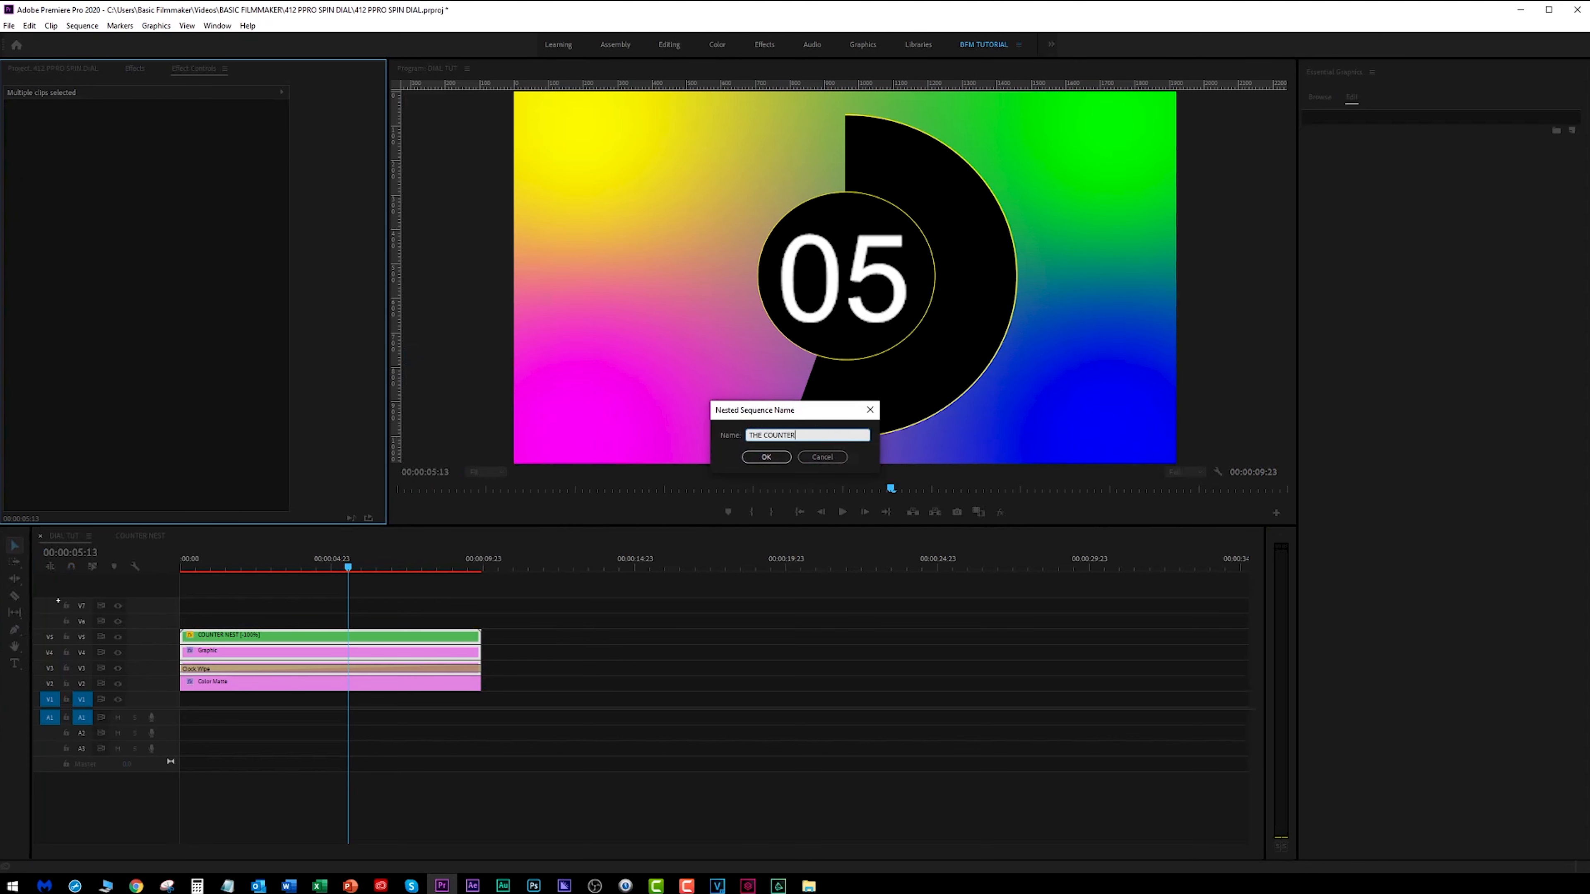
key("Return")
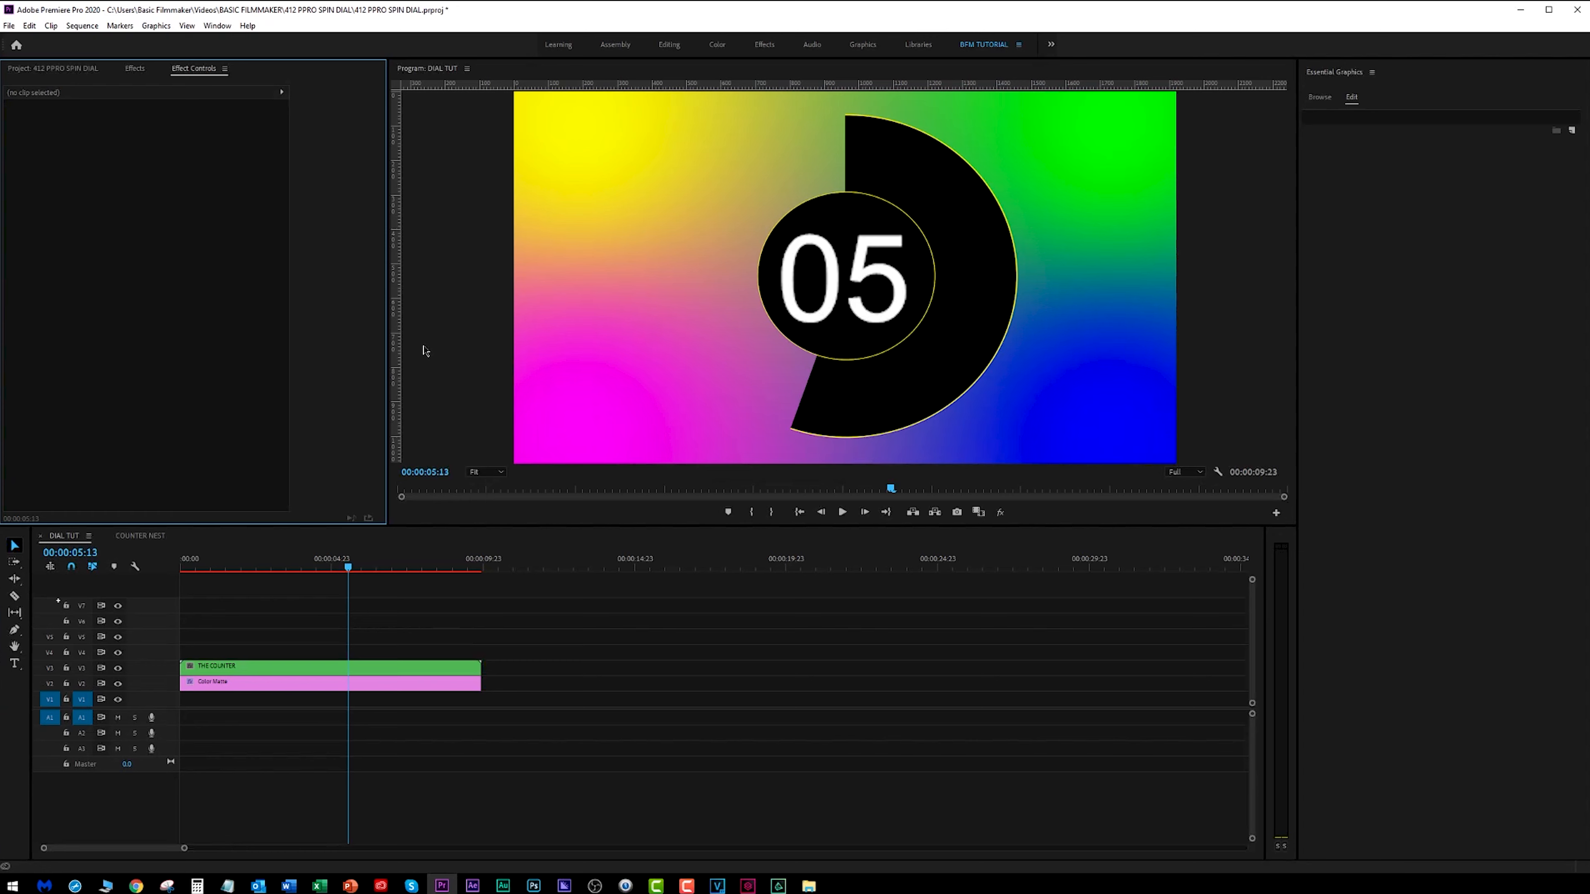
Place THE COUNTER in the frame's upper-left corner with Scale 26 and Position 158, 191, and play it from the start
left_click(308, 673)
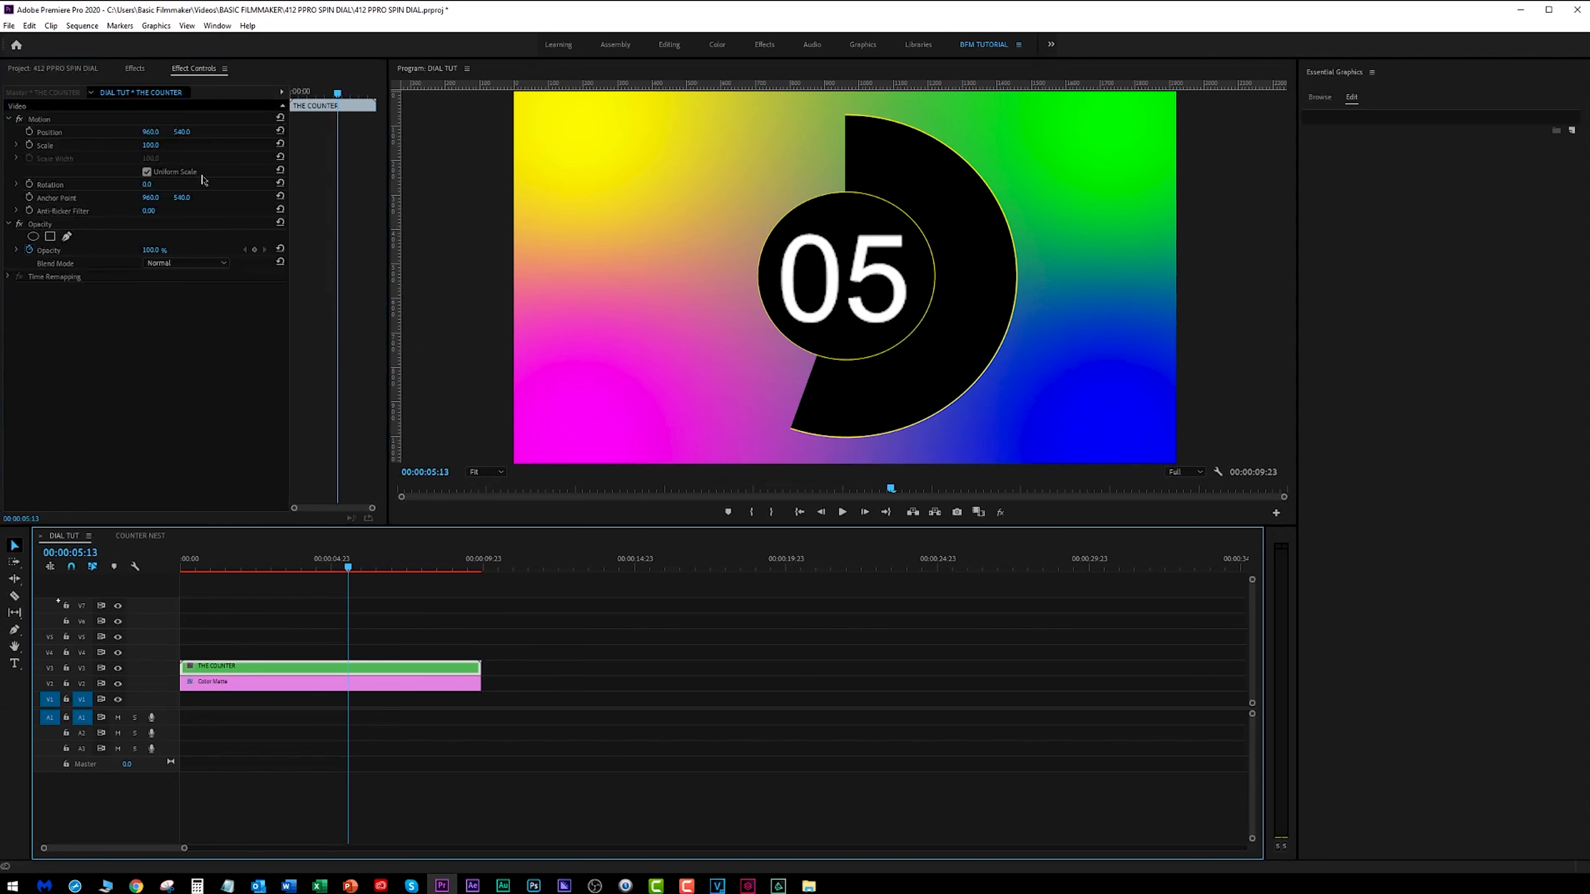
left_click_drag(152, 135, 192, 128)
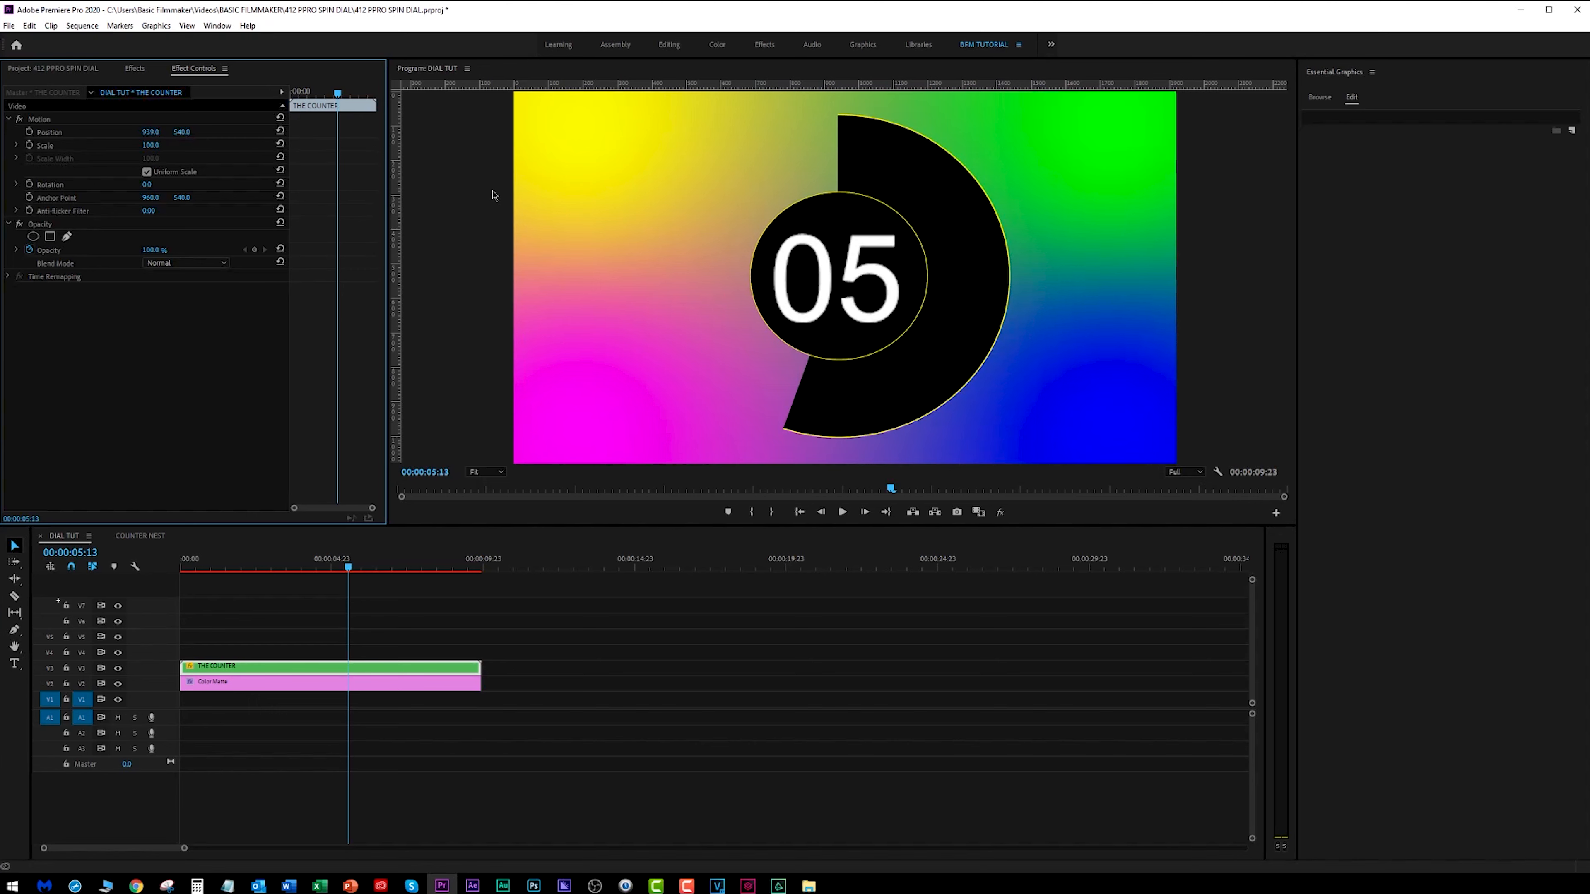
mouse_move(183, 135)
left_mouse_down()
mouse_move(301, 134)
mouse_move(183, 134)
left_mouse_up()
mouse_move(152, 146)
left_mouse_down()
mouse_move(13, 136)
mouse_move(174, 136)
mouse_move(138, 132)
mouse_move(148, 145)
left_mouse_up()
key("Home")
key("space")
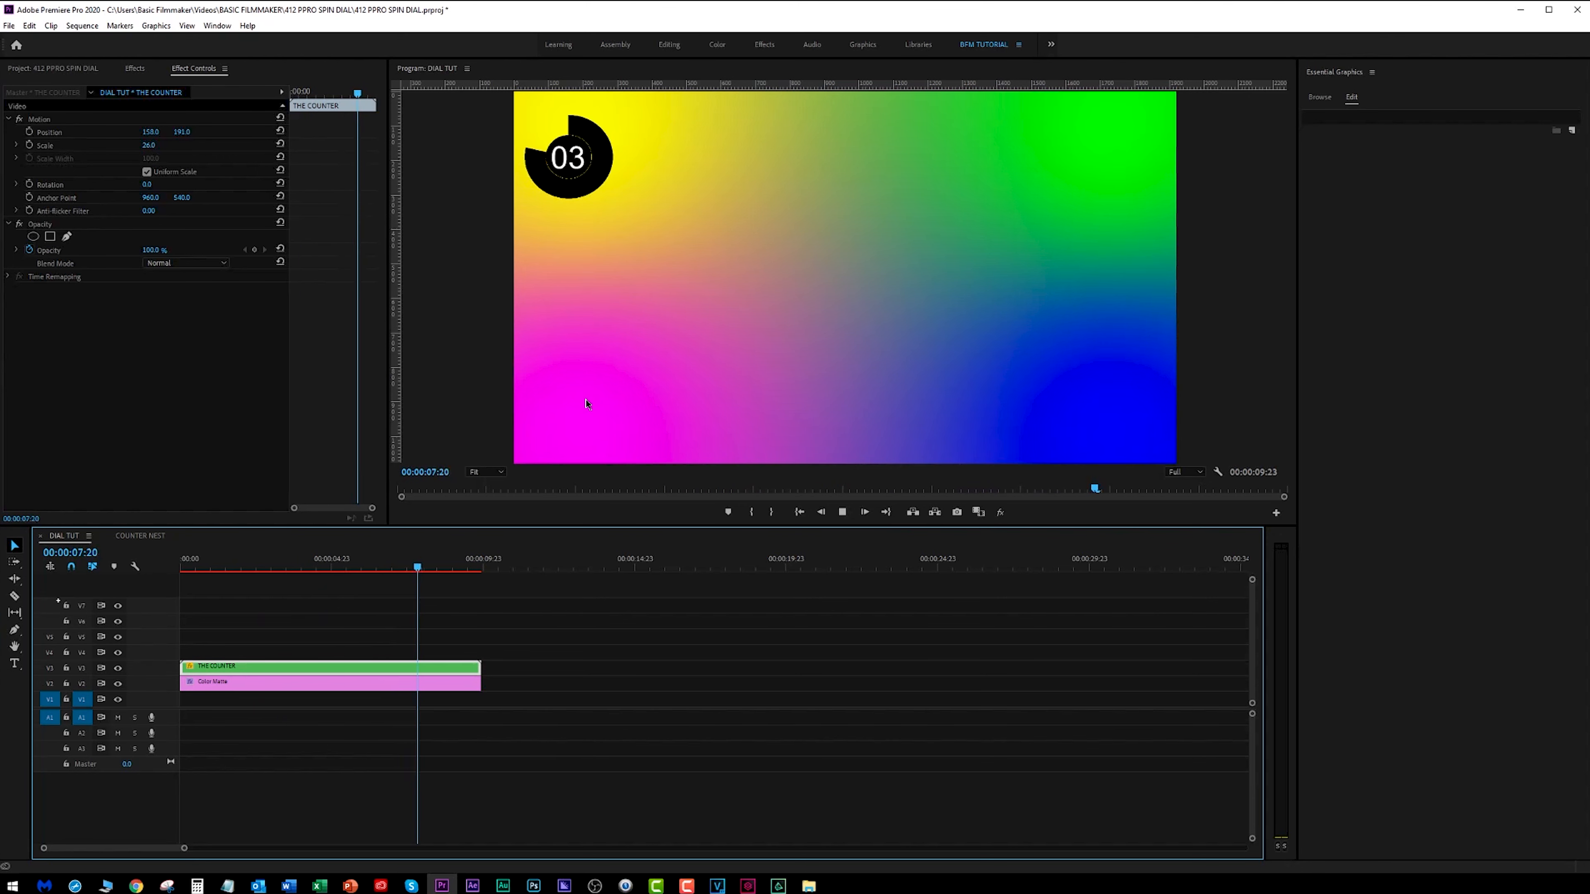
Play the countdown from the start and check the counter at full-screen size
key("space")
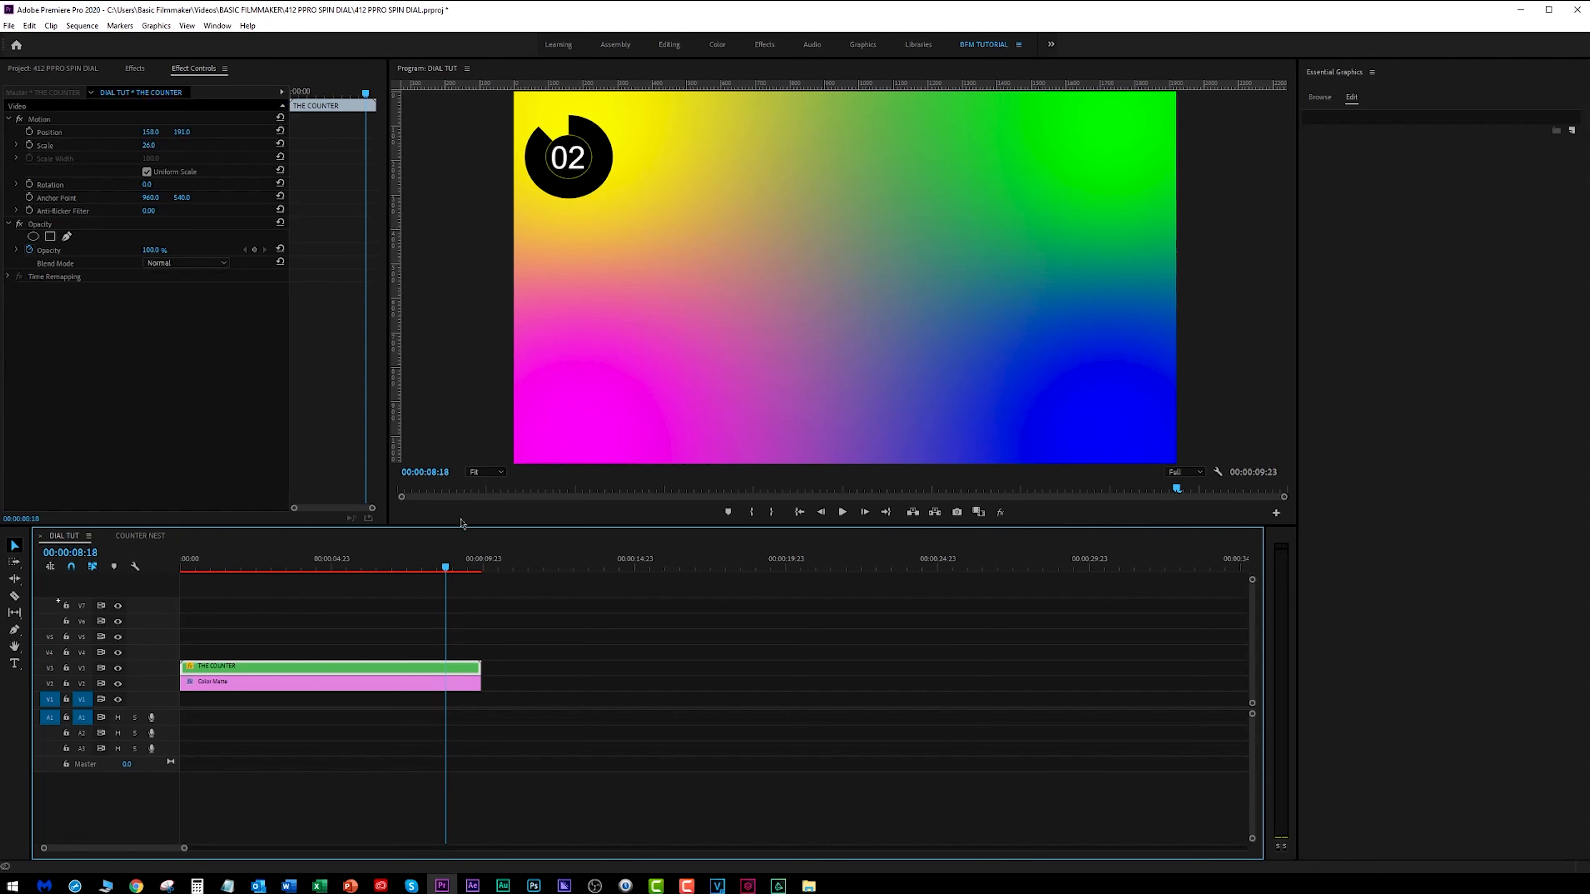
left_click_drag(444, 566, 34, 559)
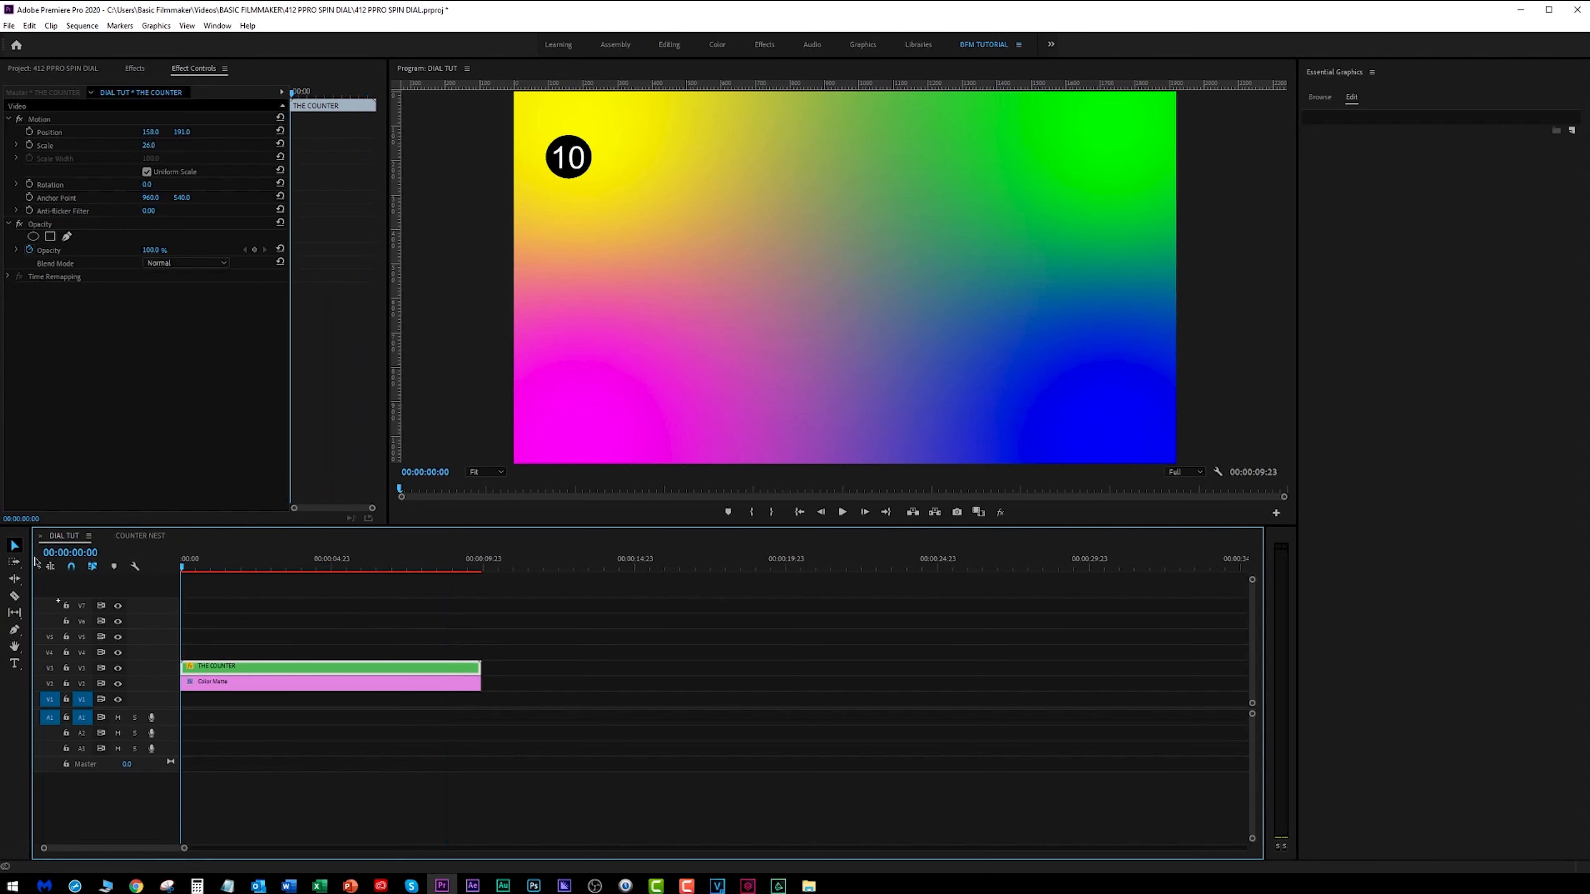
key("space")
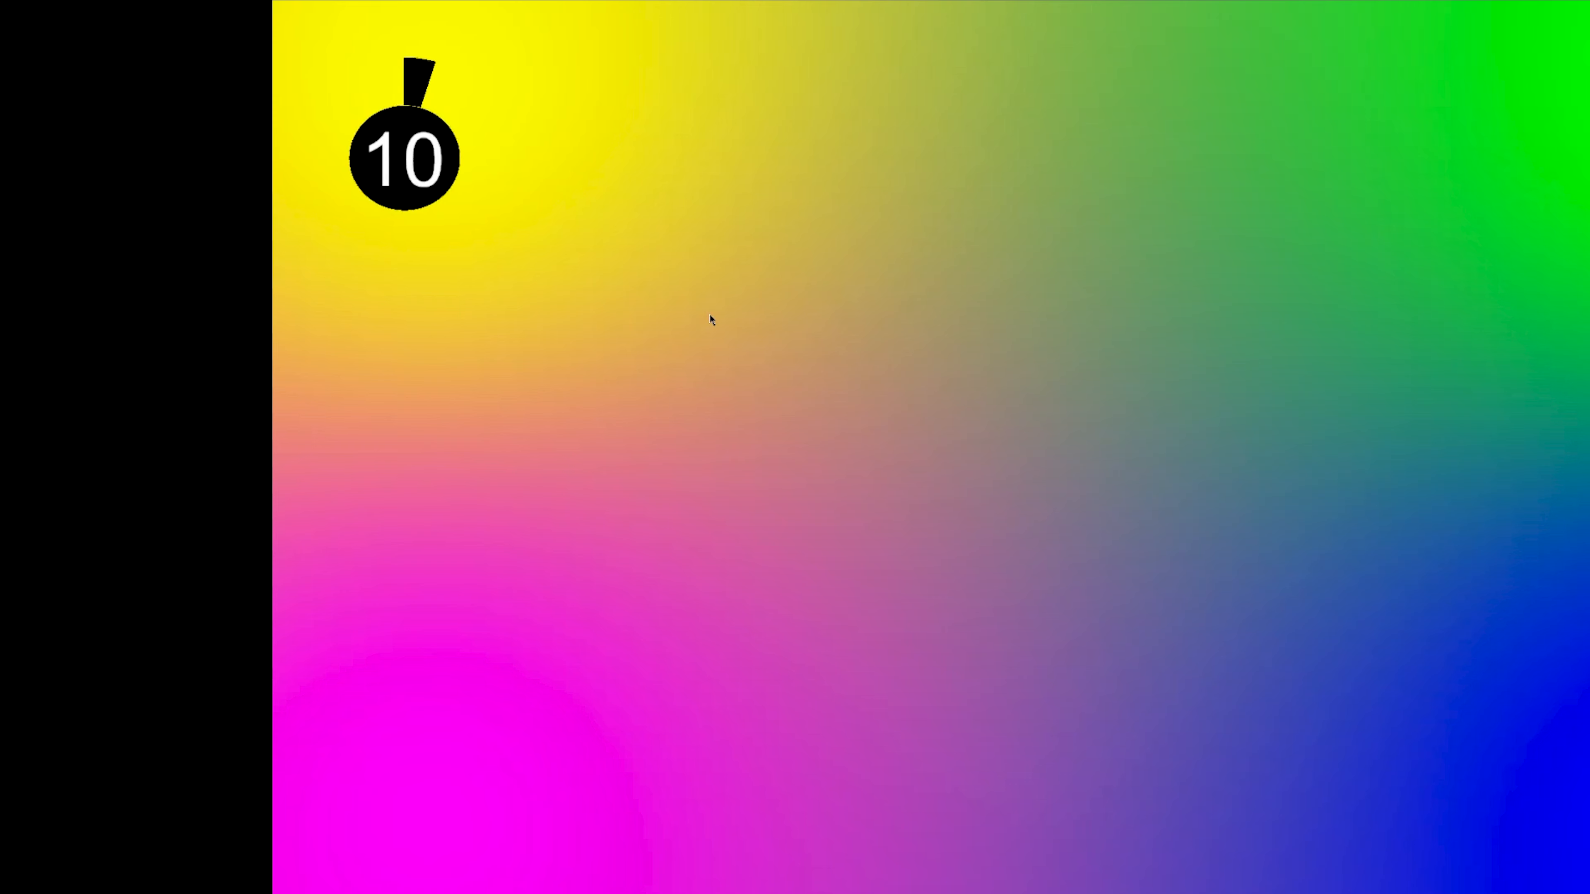
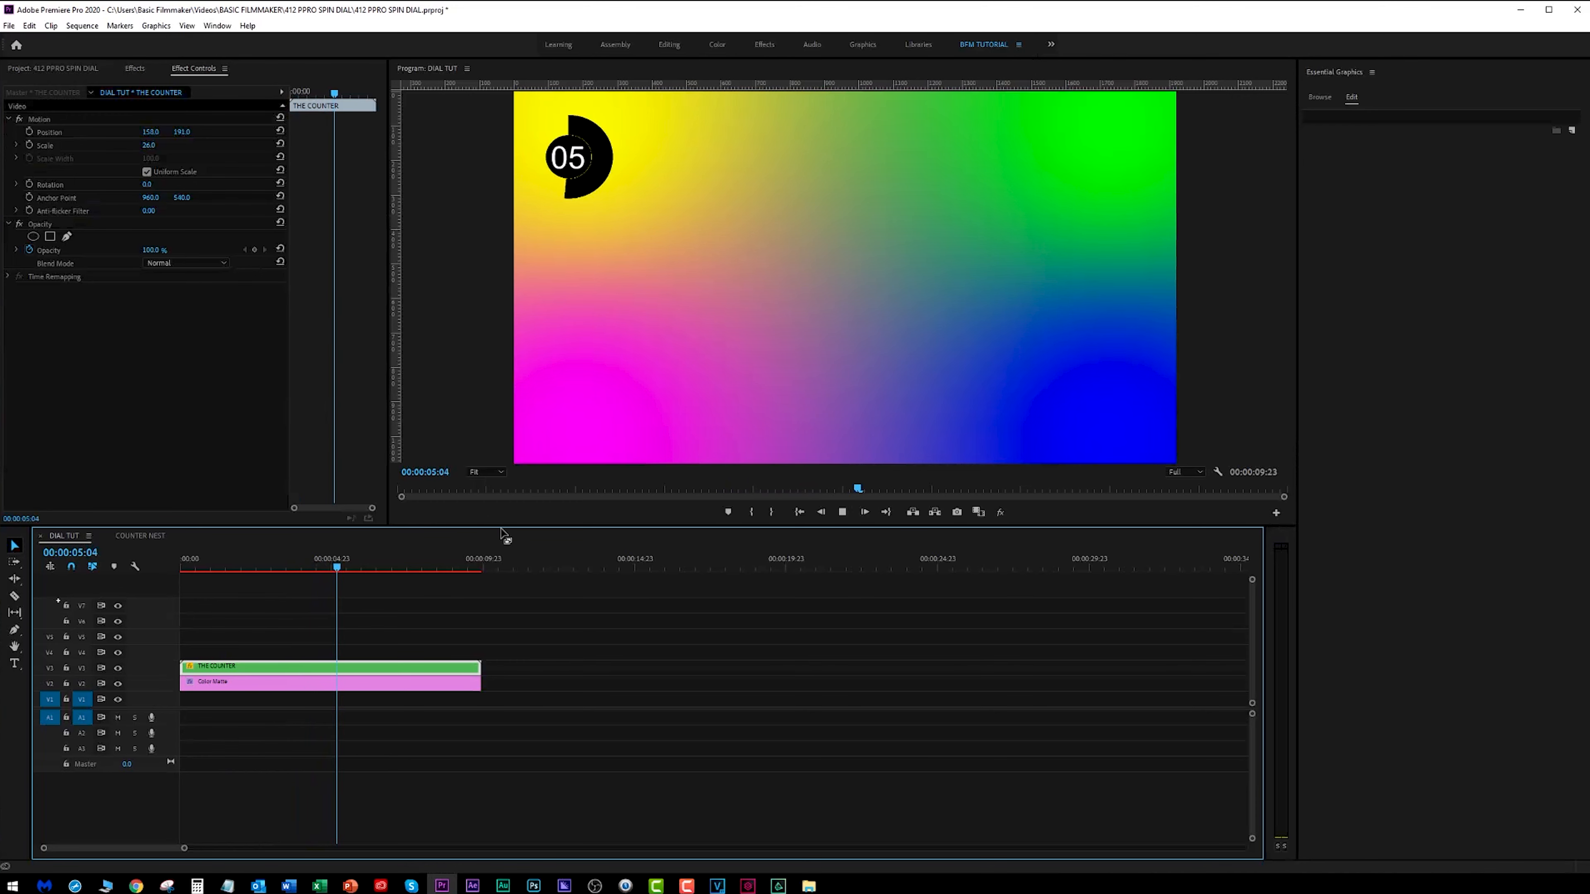
key("space")
left_click(301, 598)
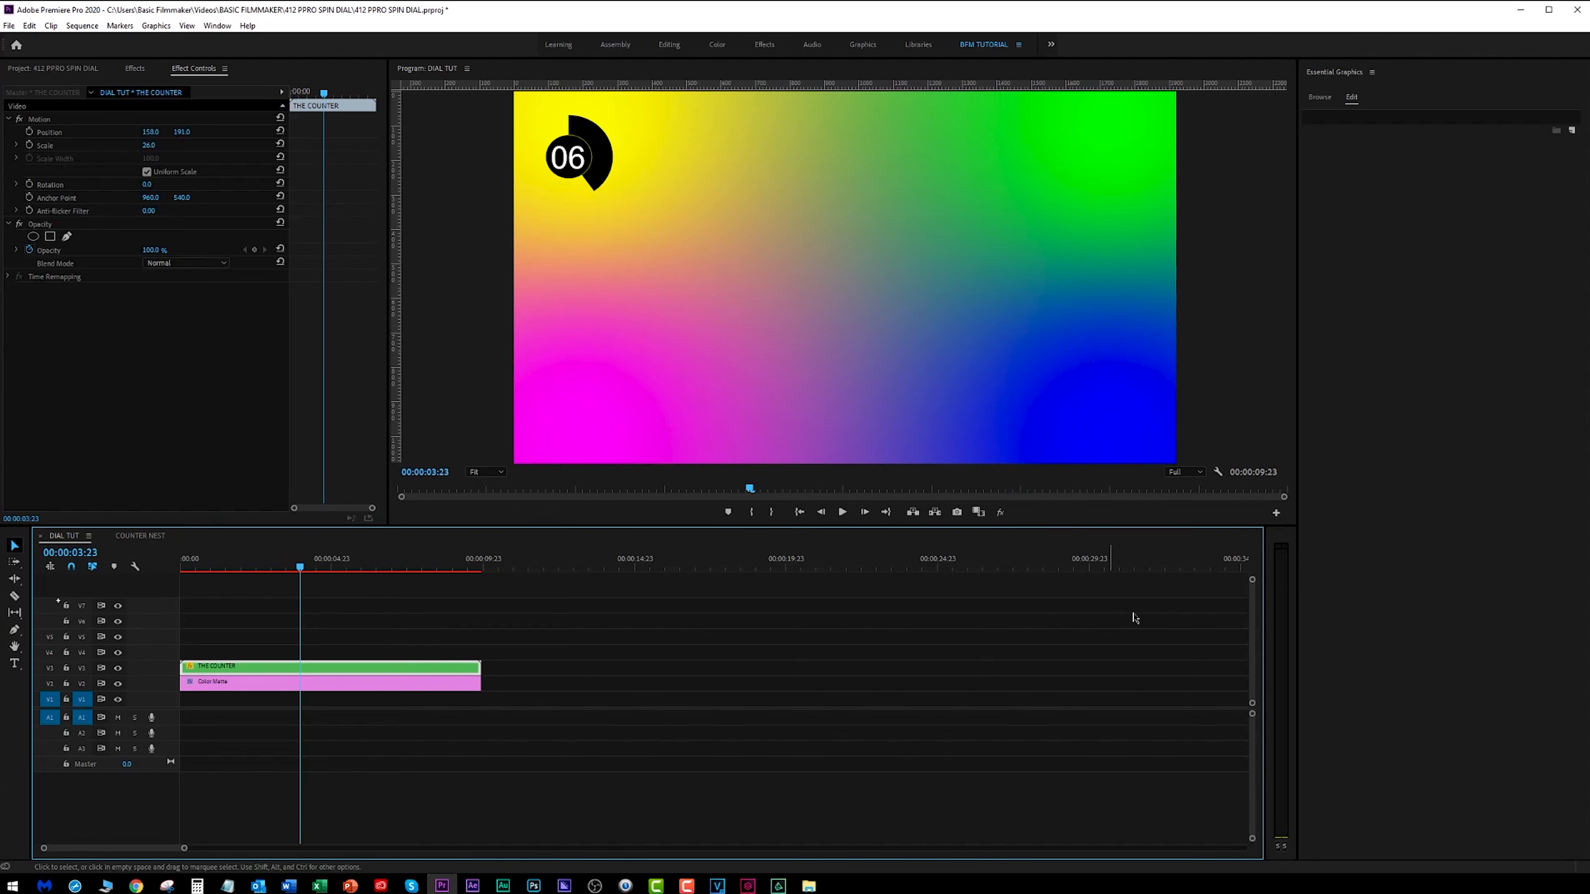
Try a copy of THE COUNTER further along its track, scrub through it, and delete the copy
left_click_drag(388, 665, 803, 675)
left_click(674, 648)
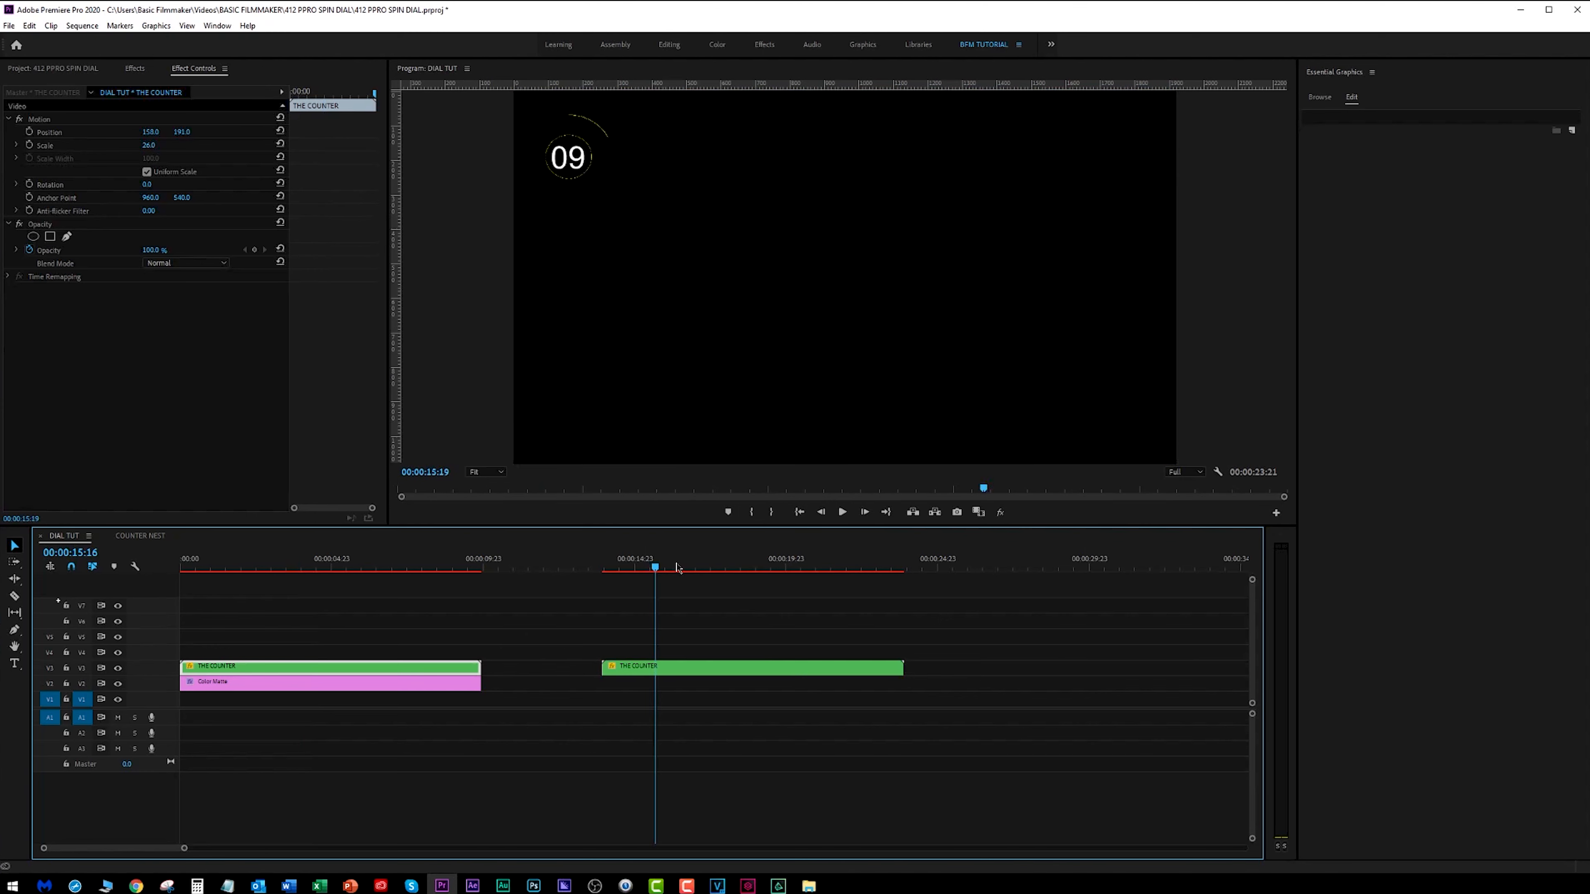
left_click(717, 670)
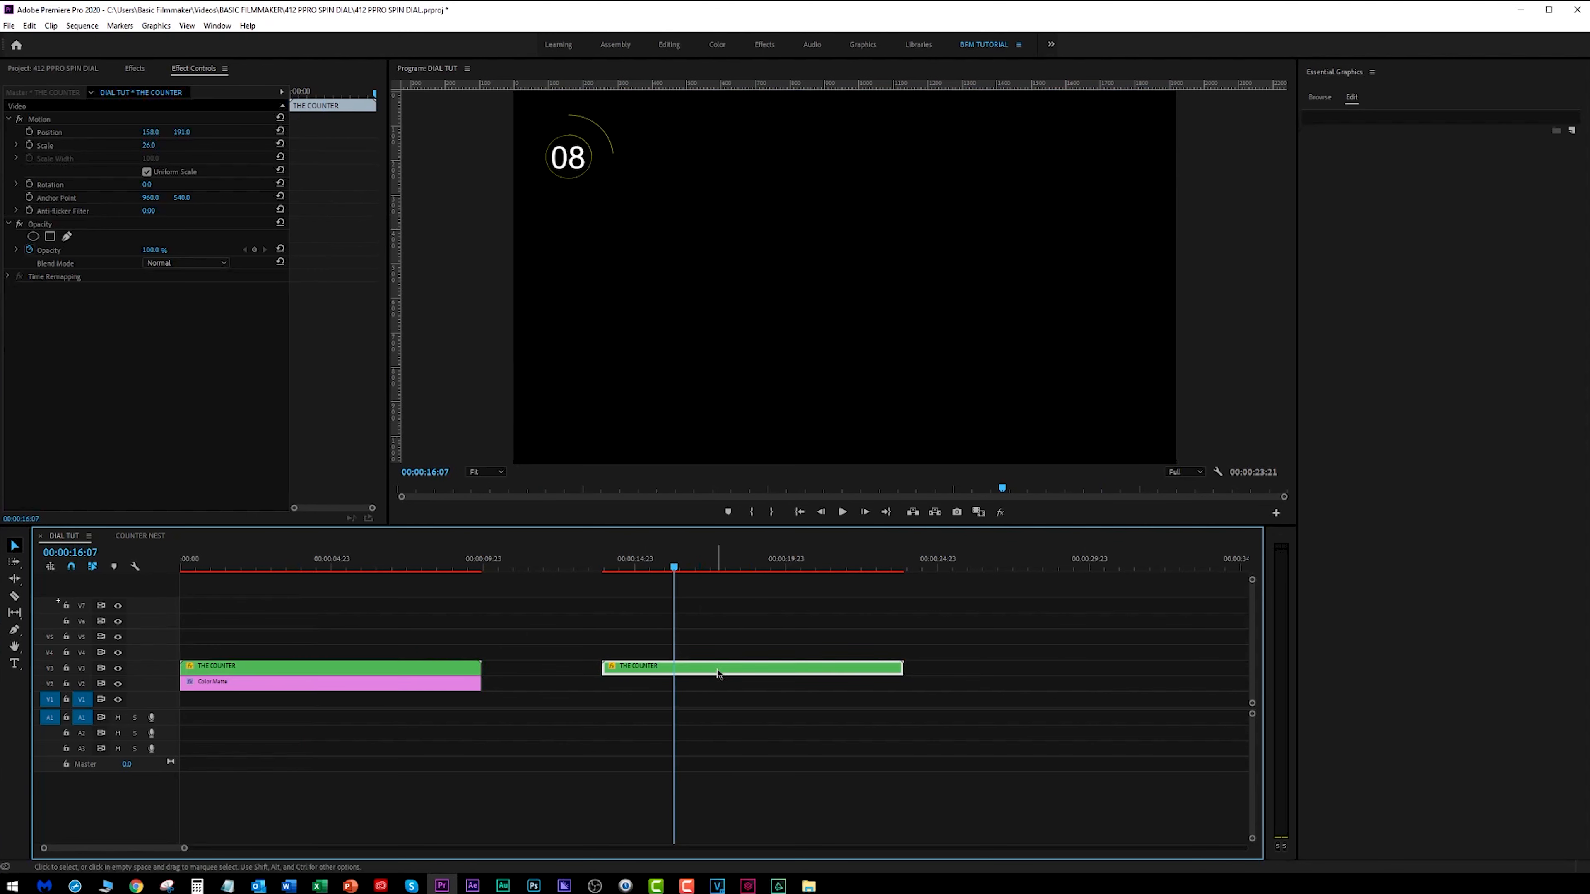
key("Delete")
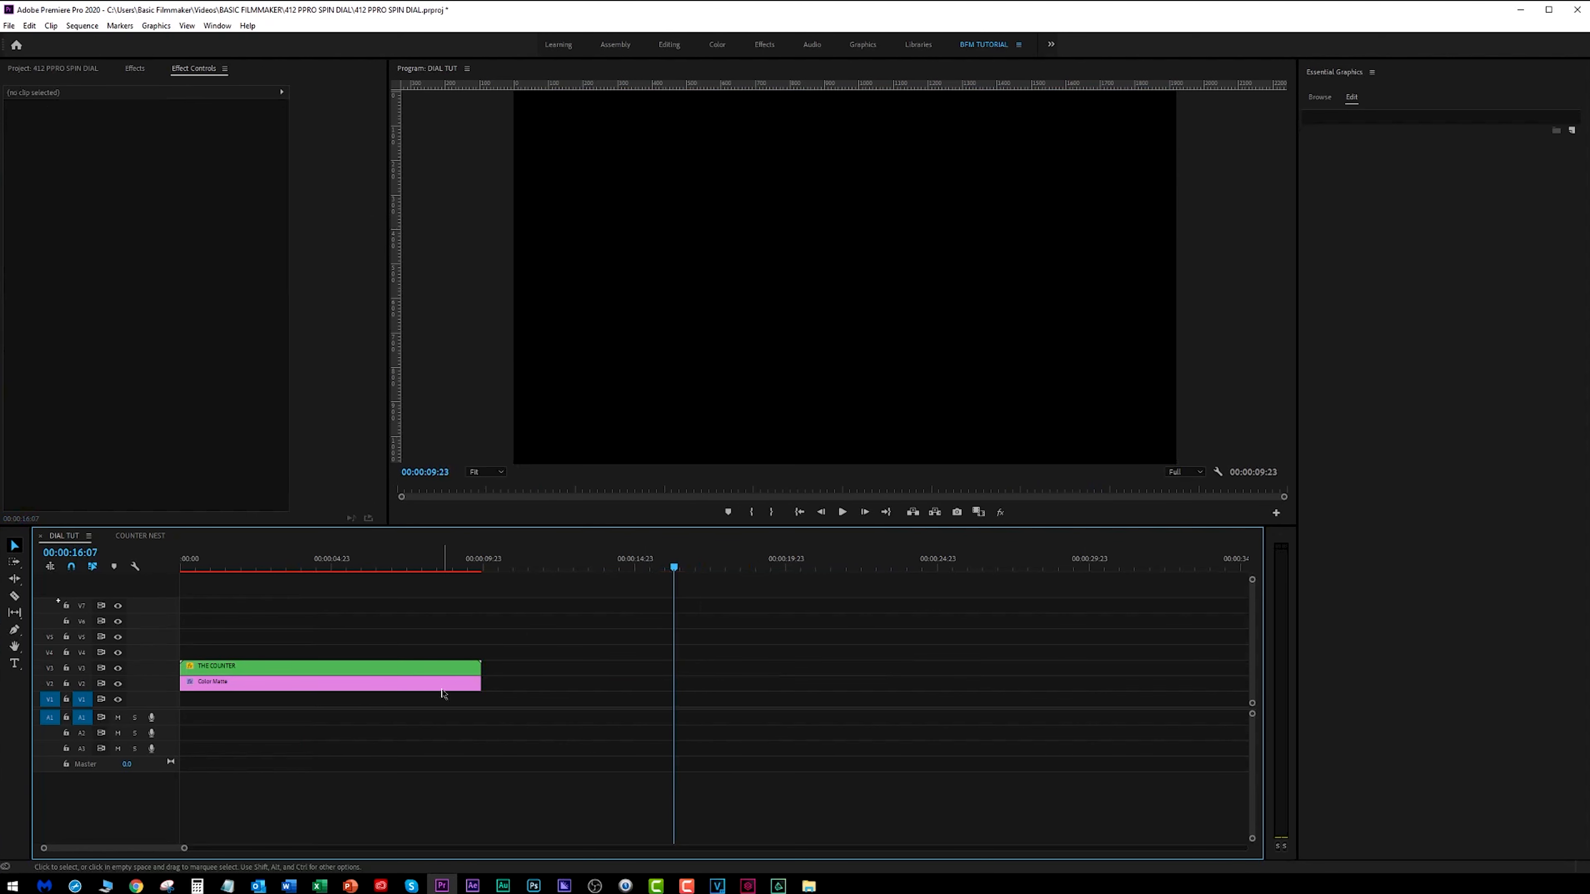
left_click(339, 674)
left_click(30, 25)
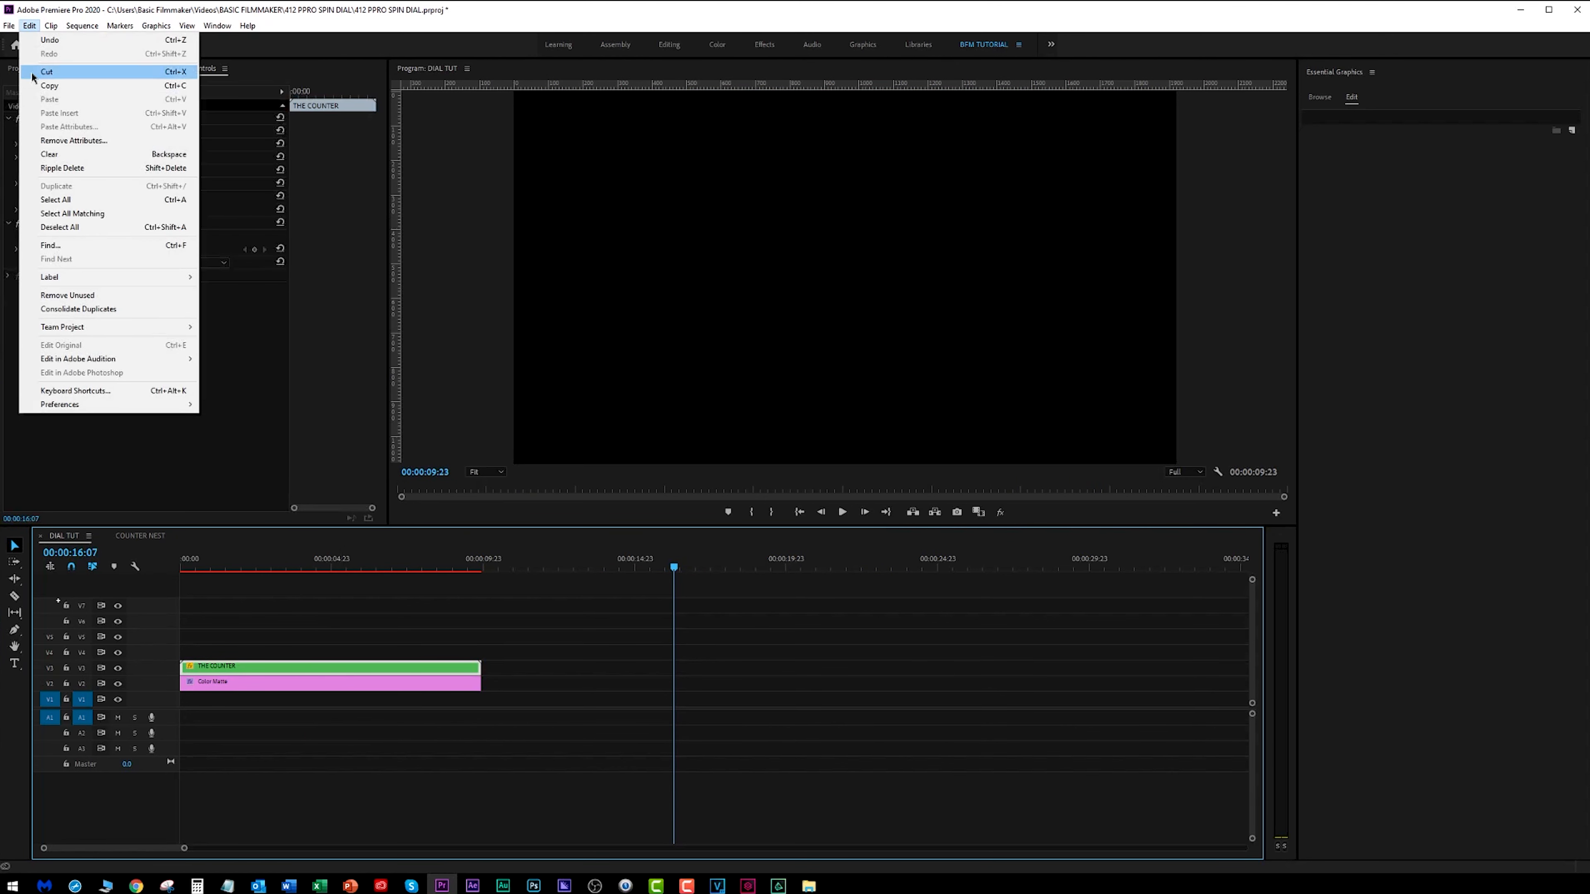
left_click(334, 547)
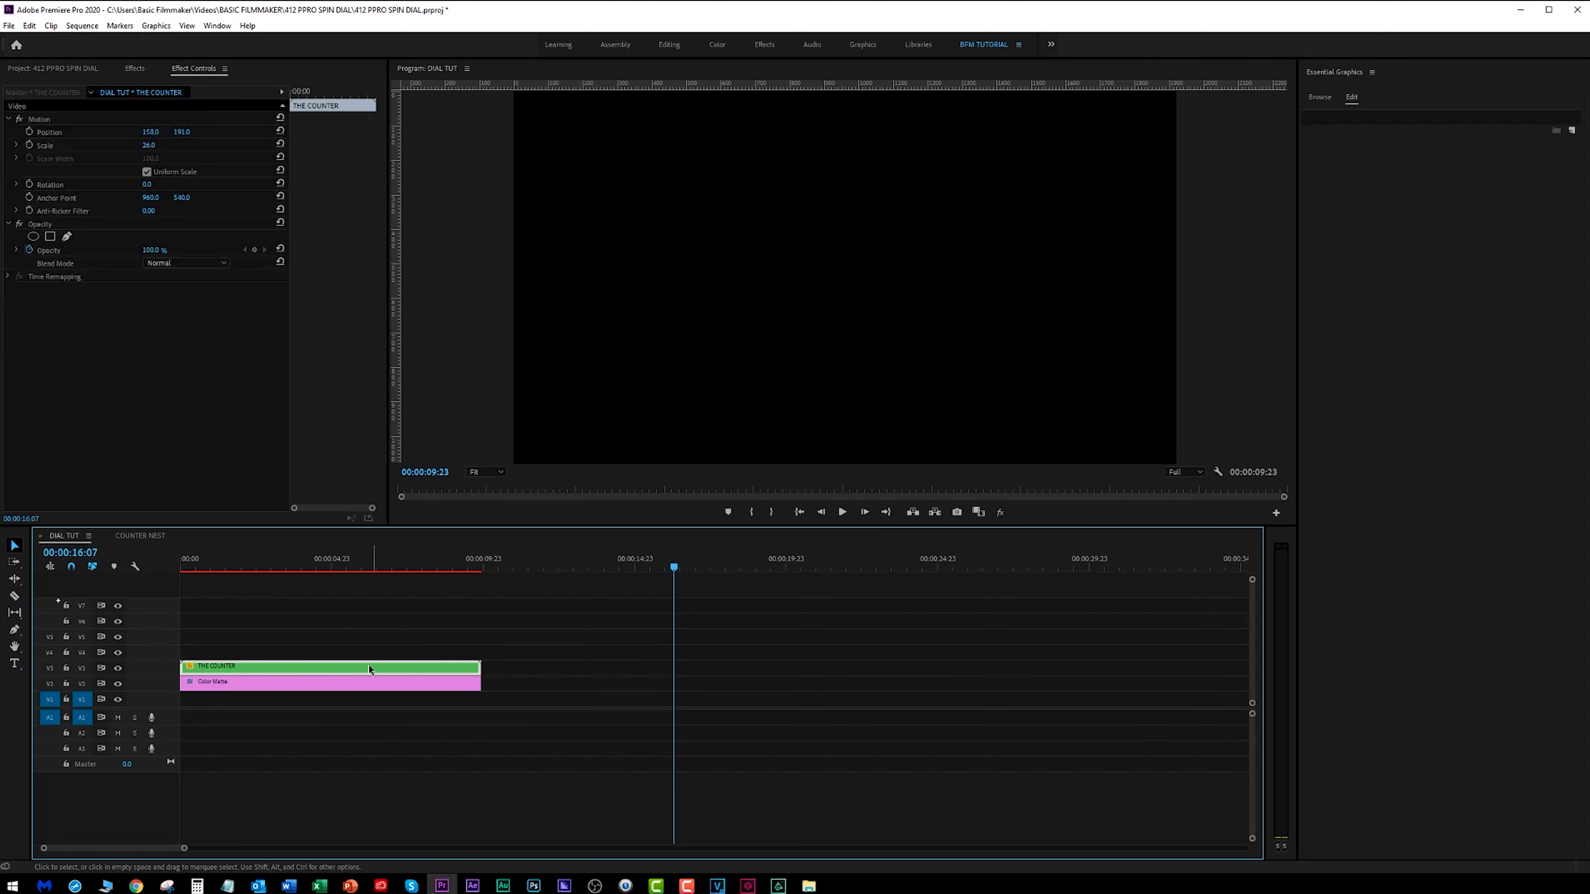
left_click(352, 561)
right_click(392, 668)
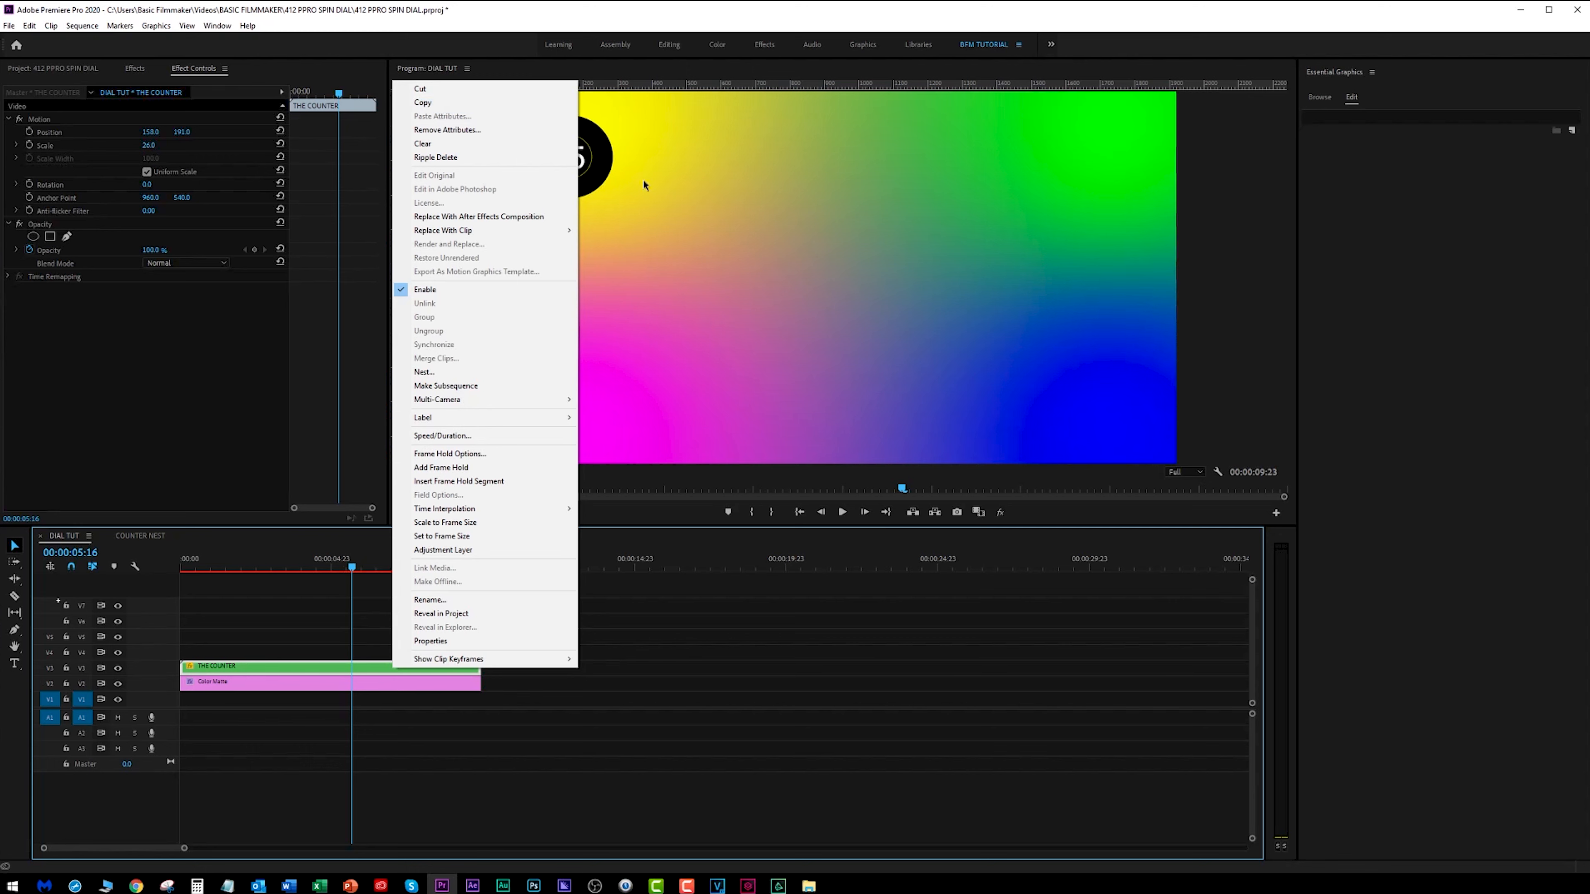
left_click(687, 642)
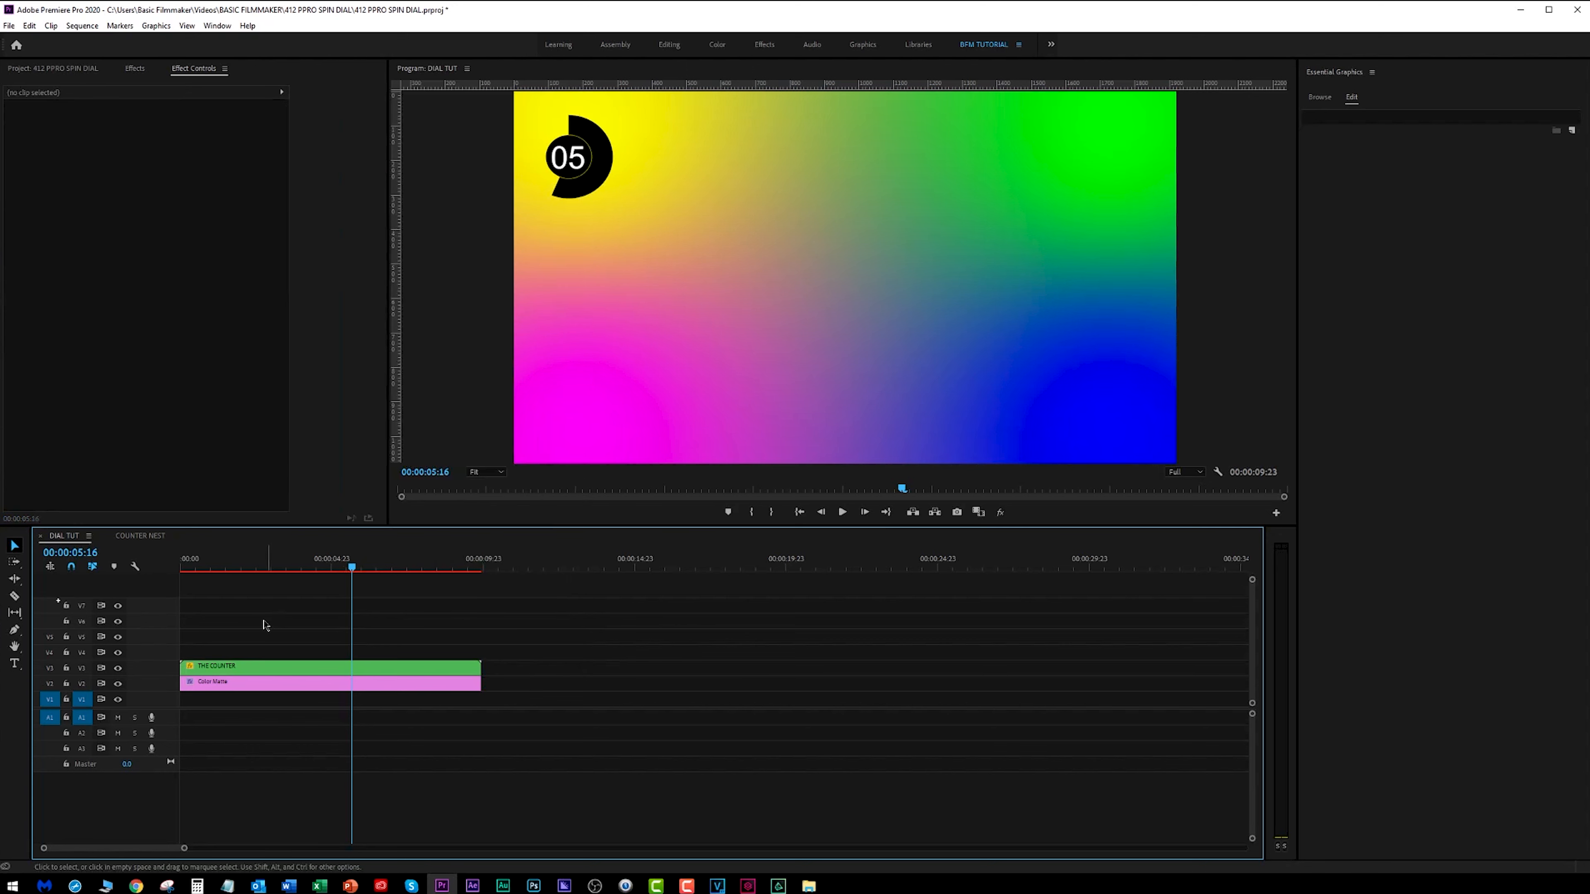
Try slowing THE COUNTER to a duration of 00:00:15:09 through Speed/Duration, play it from the start, and undo the change
key("=")
key("Home")
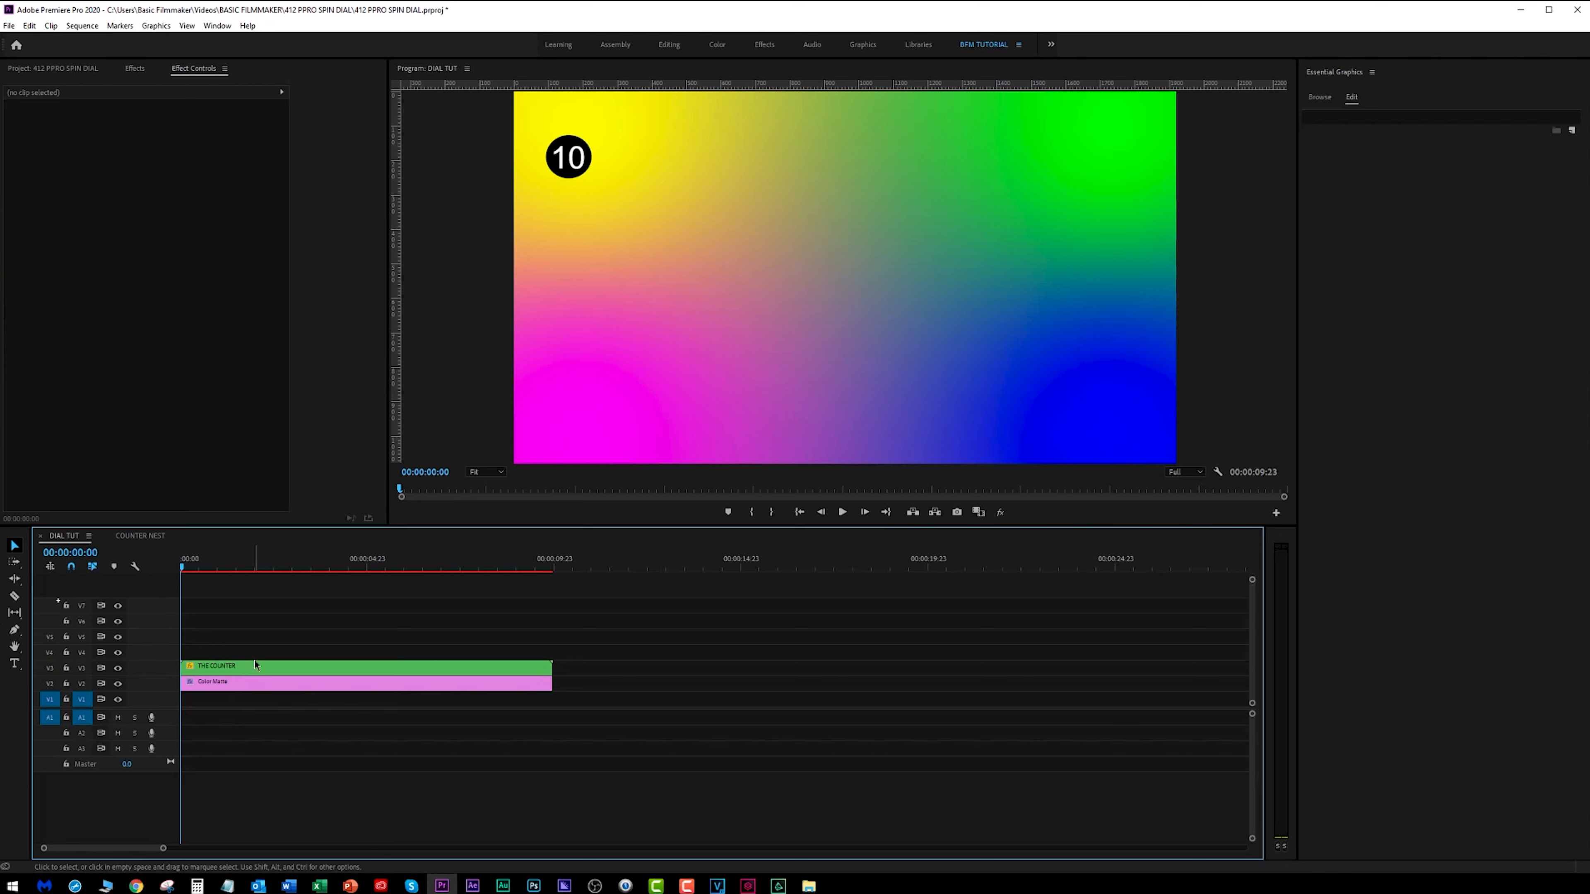
left_click(315, 670)
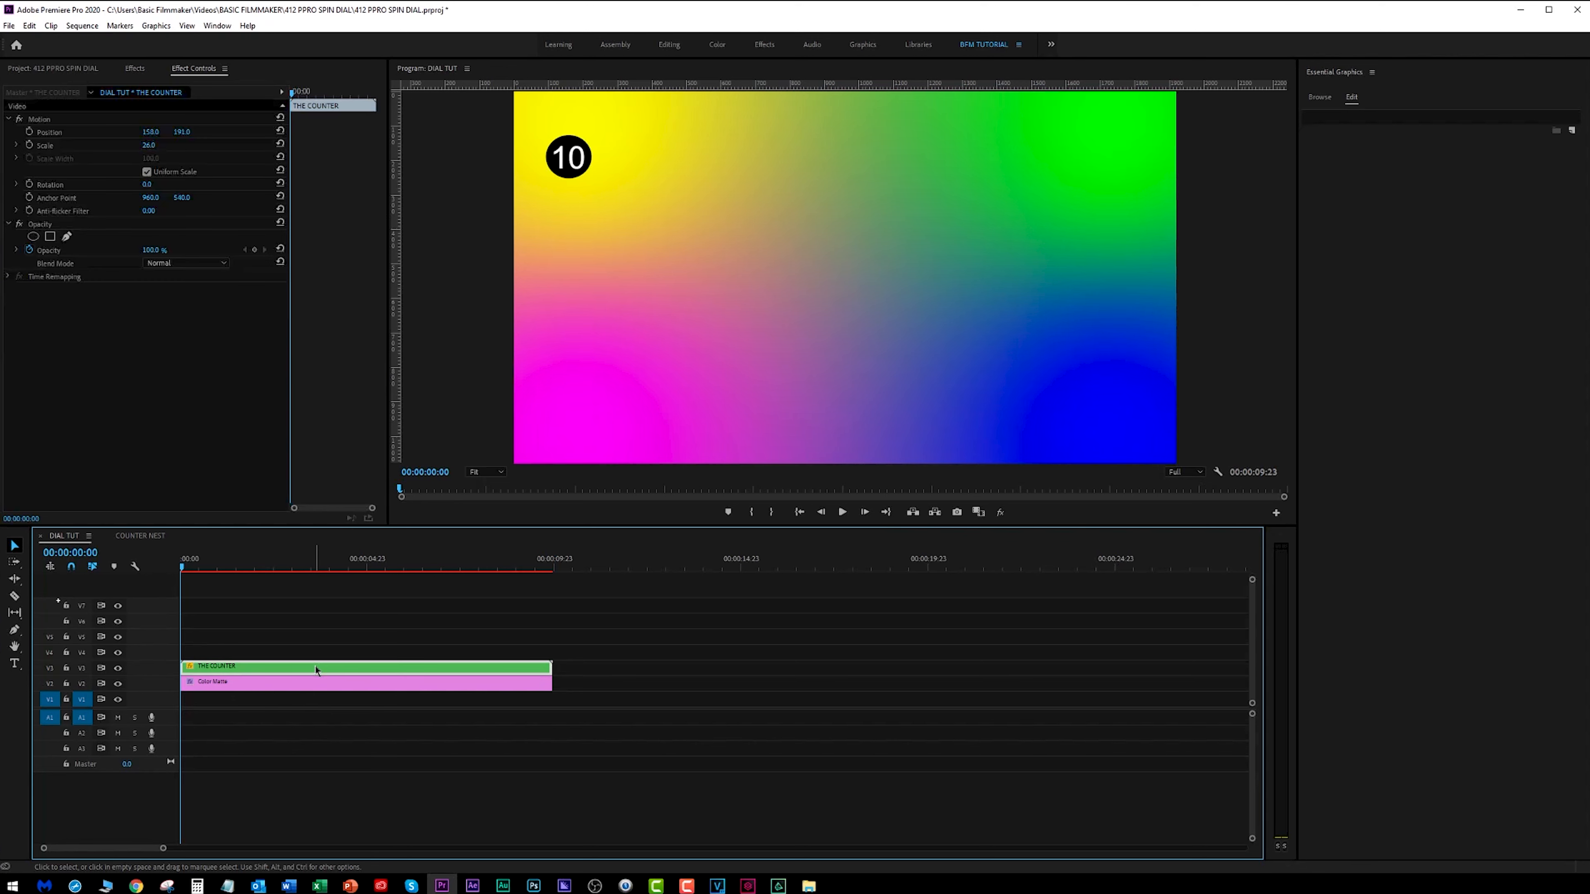
right_click(316, 670)
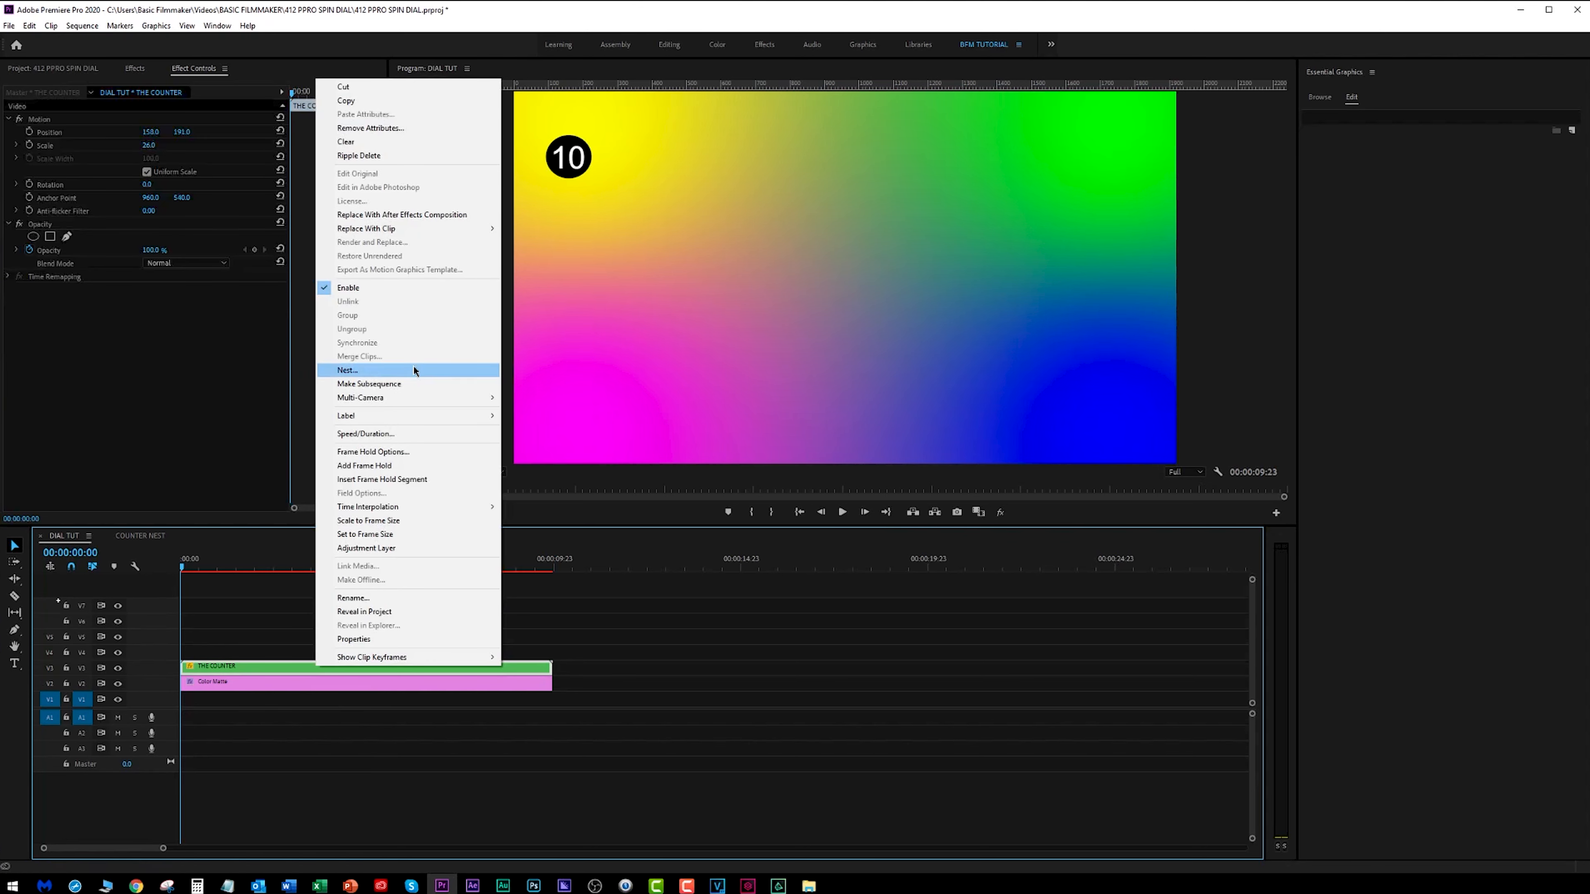
left_click(412, 433)
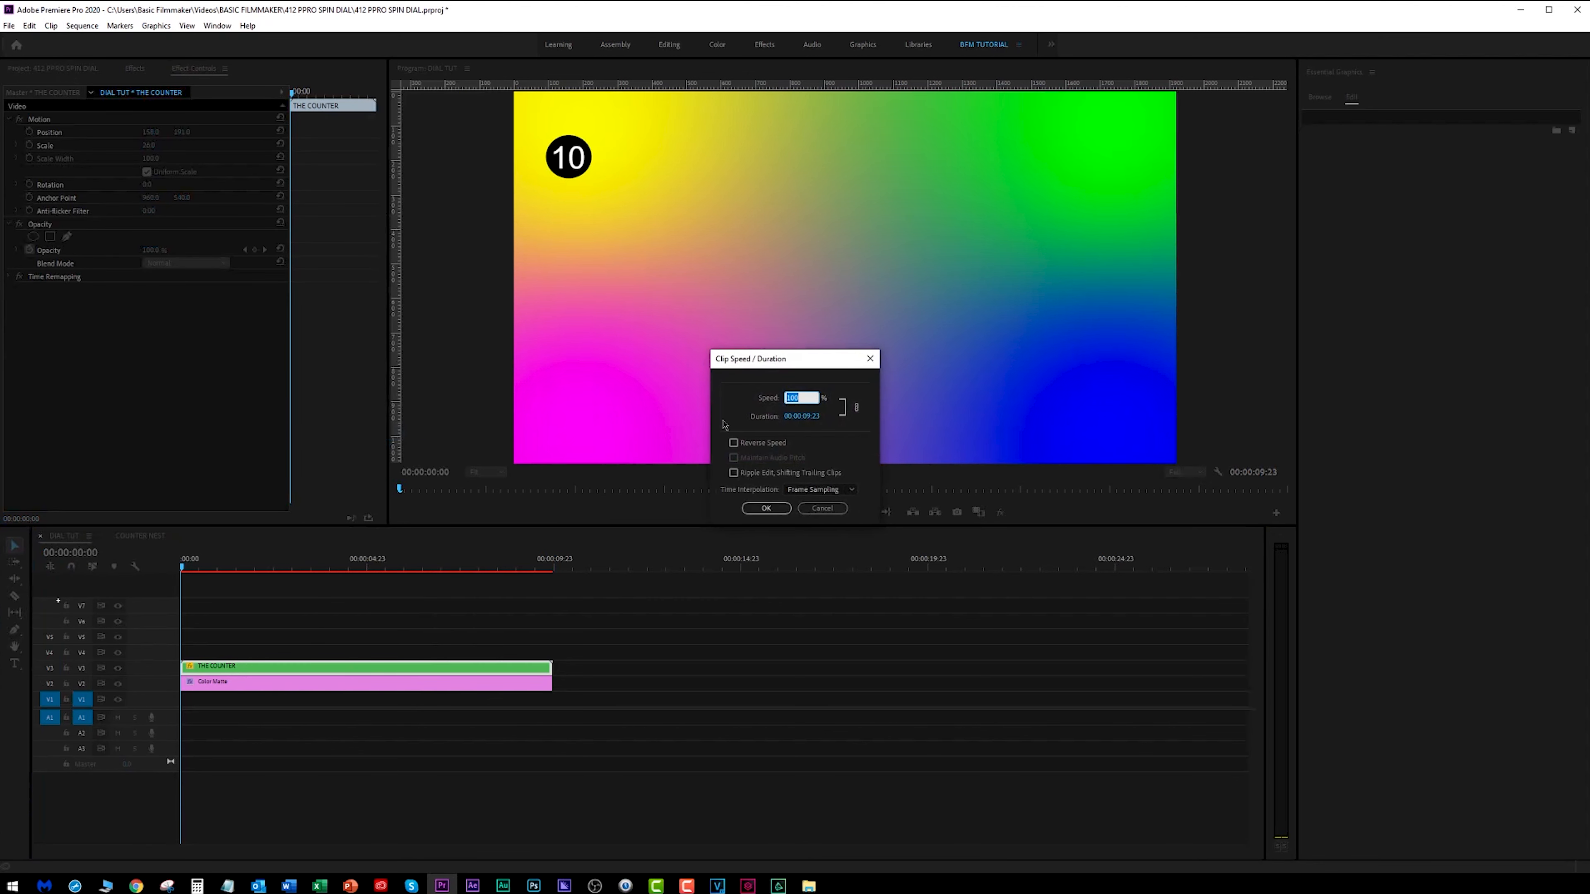
left_click_drag(815, 416, 900, 427)
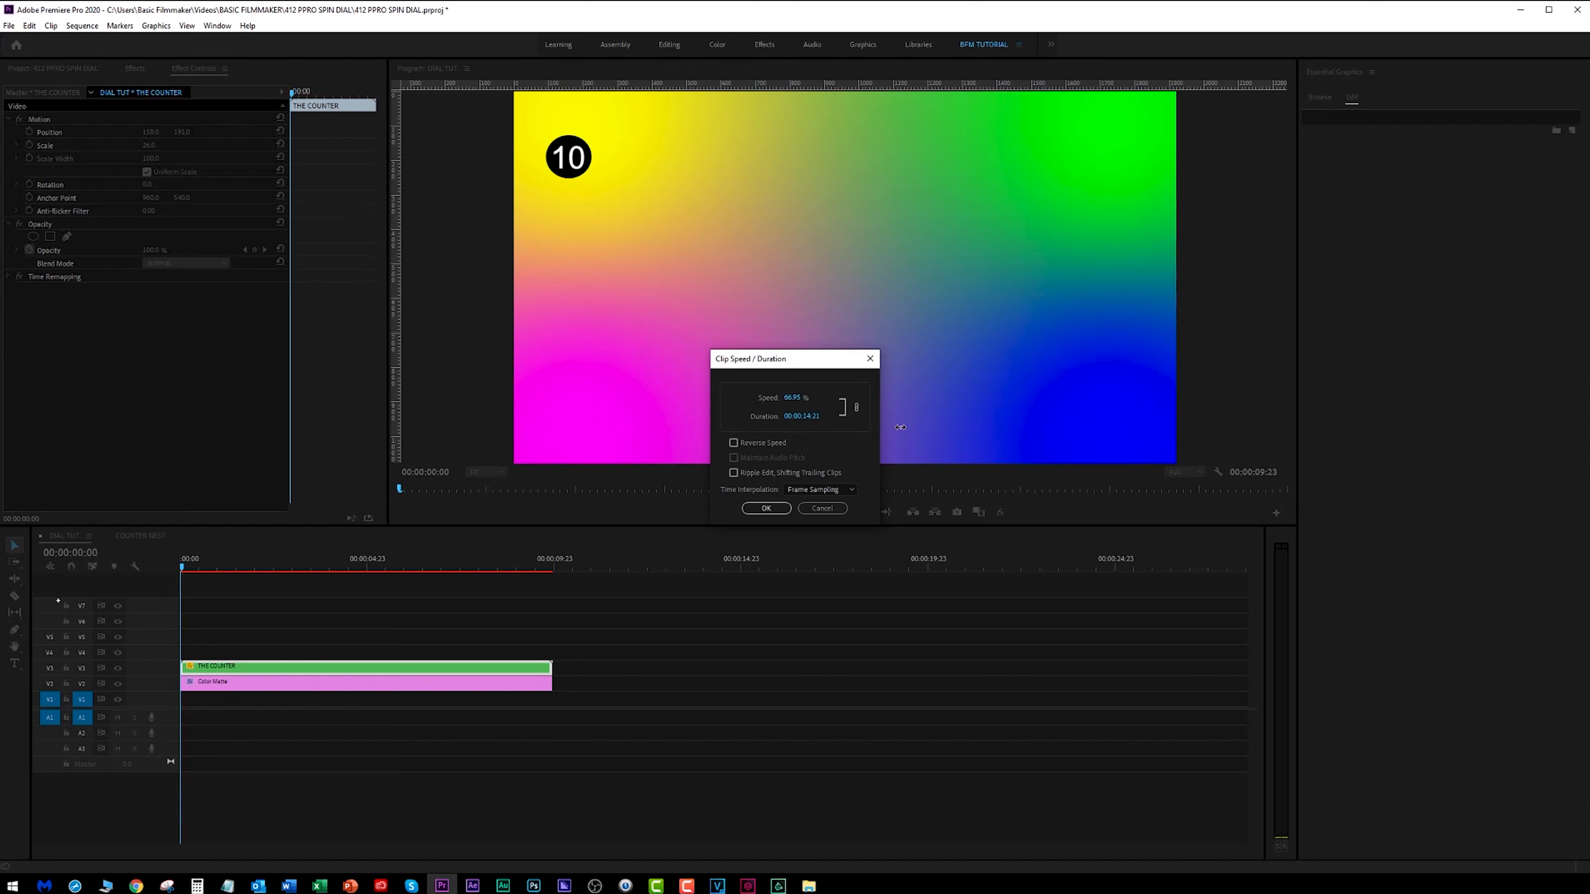
left_click(767, 510)
key("space")
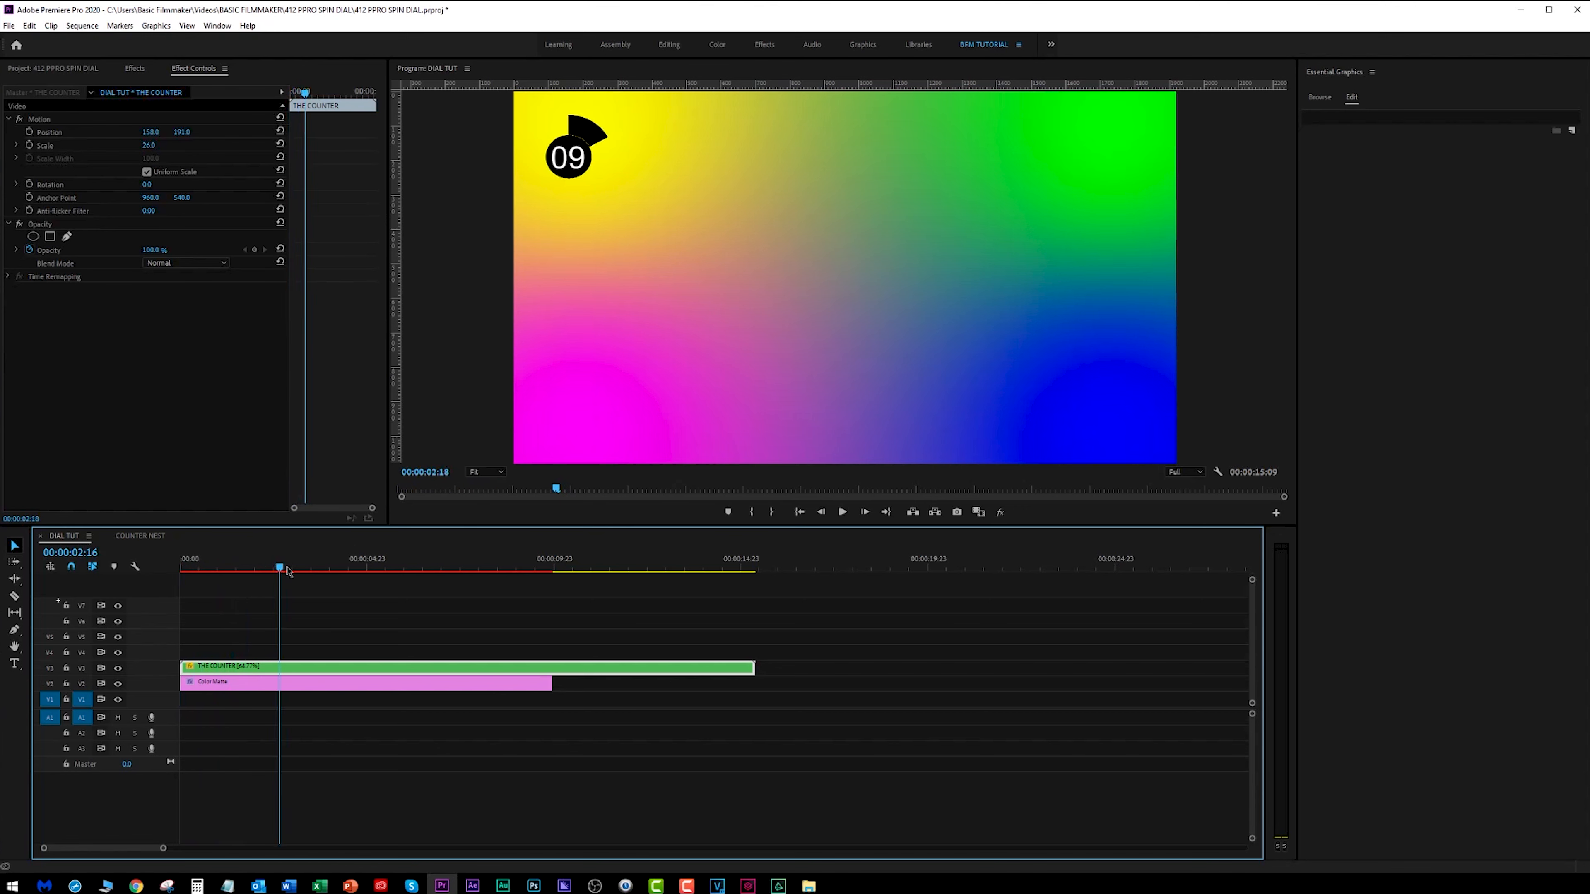
key("space")
key("ctrl+z")
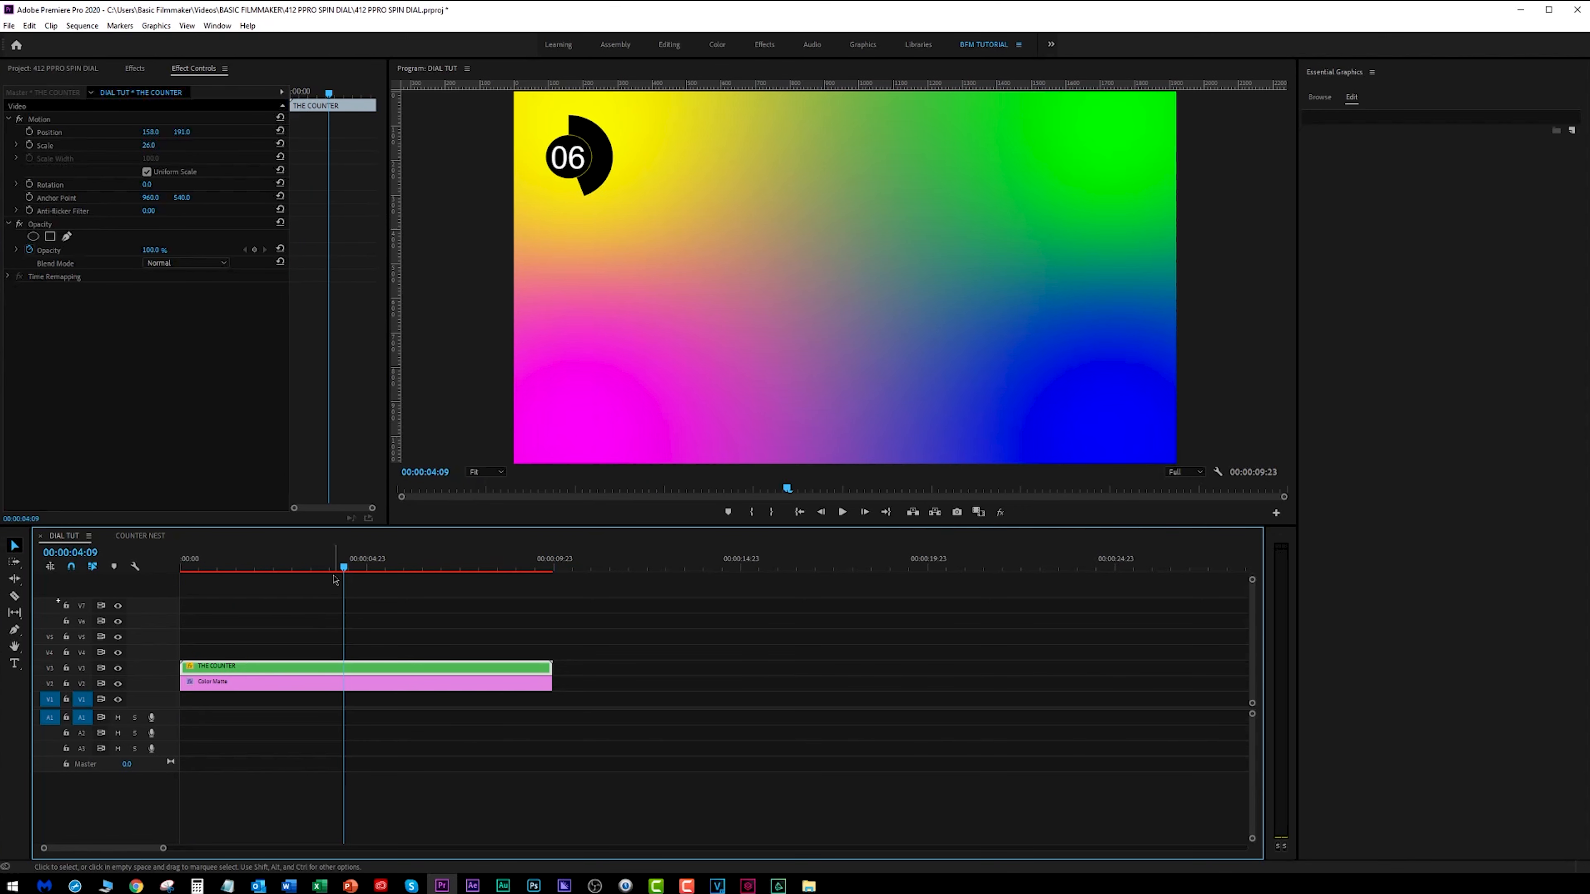
Try speeding THE COUNTER up to a duration of 00:00:01:13 through Speed/Duration, play it from the start, and undo the change
right_click(383, 666)
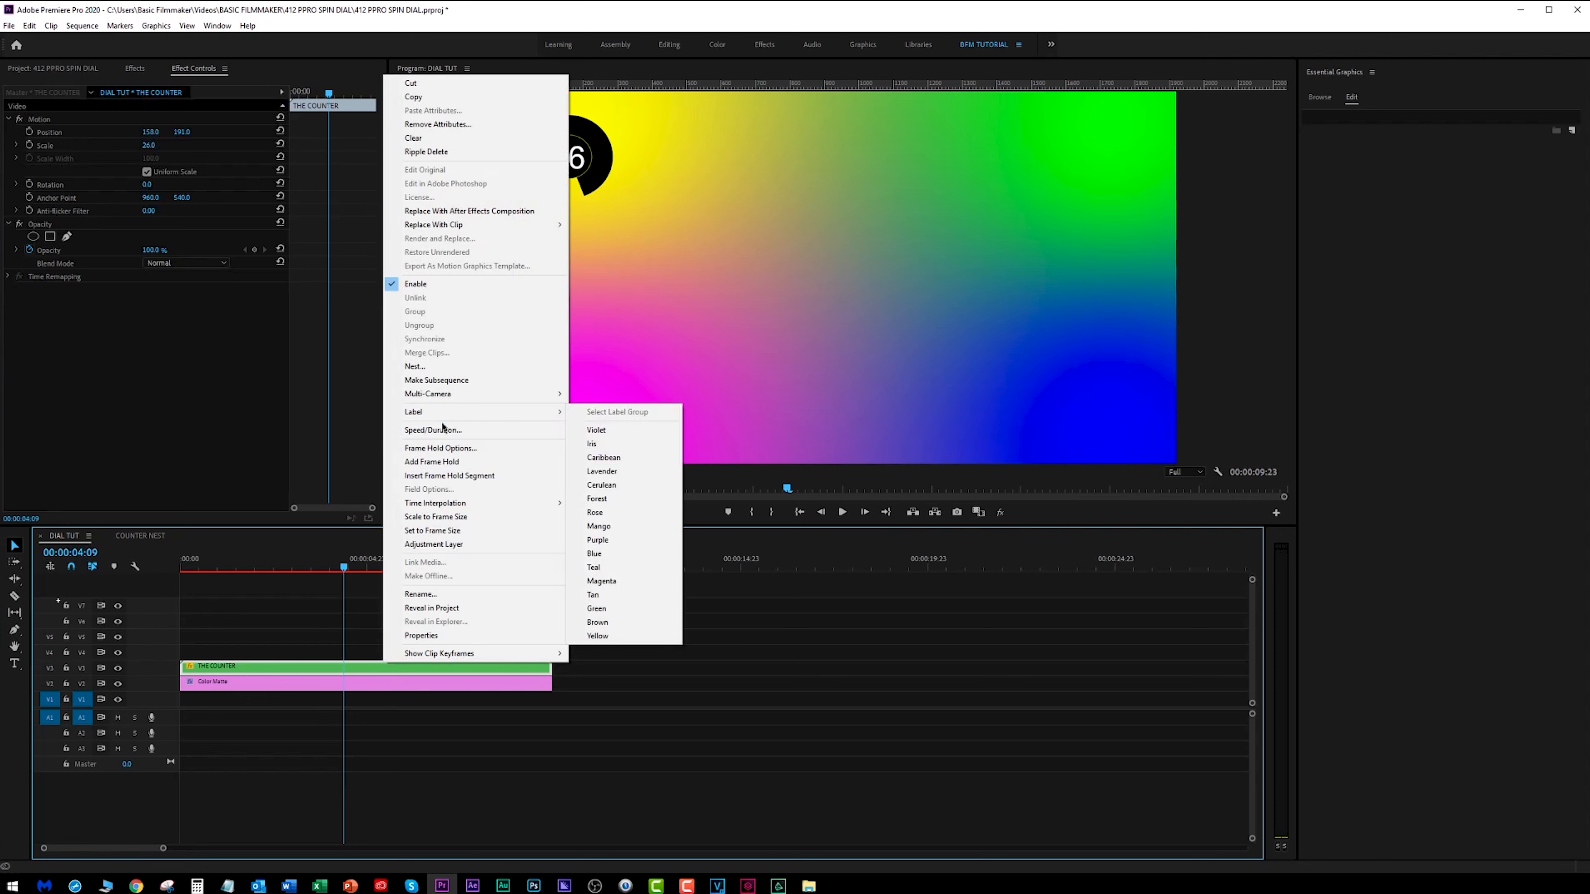
left_click(433, 430)
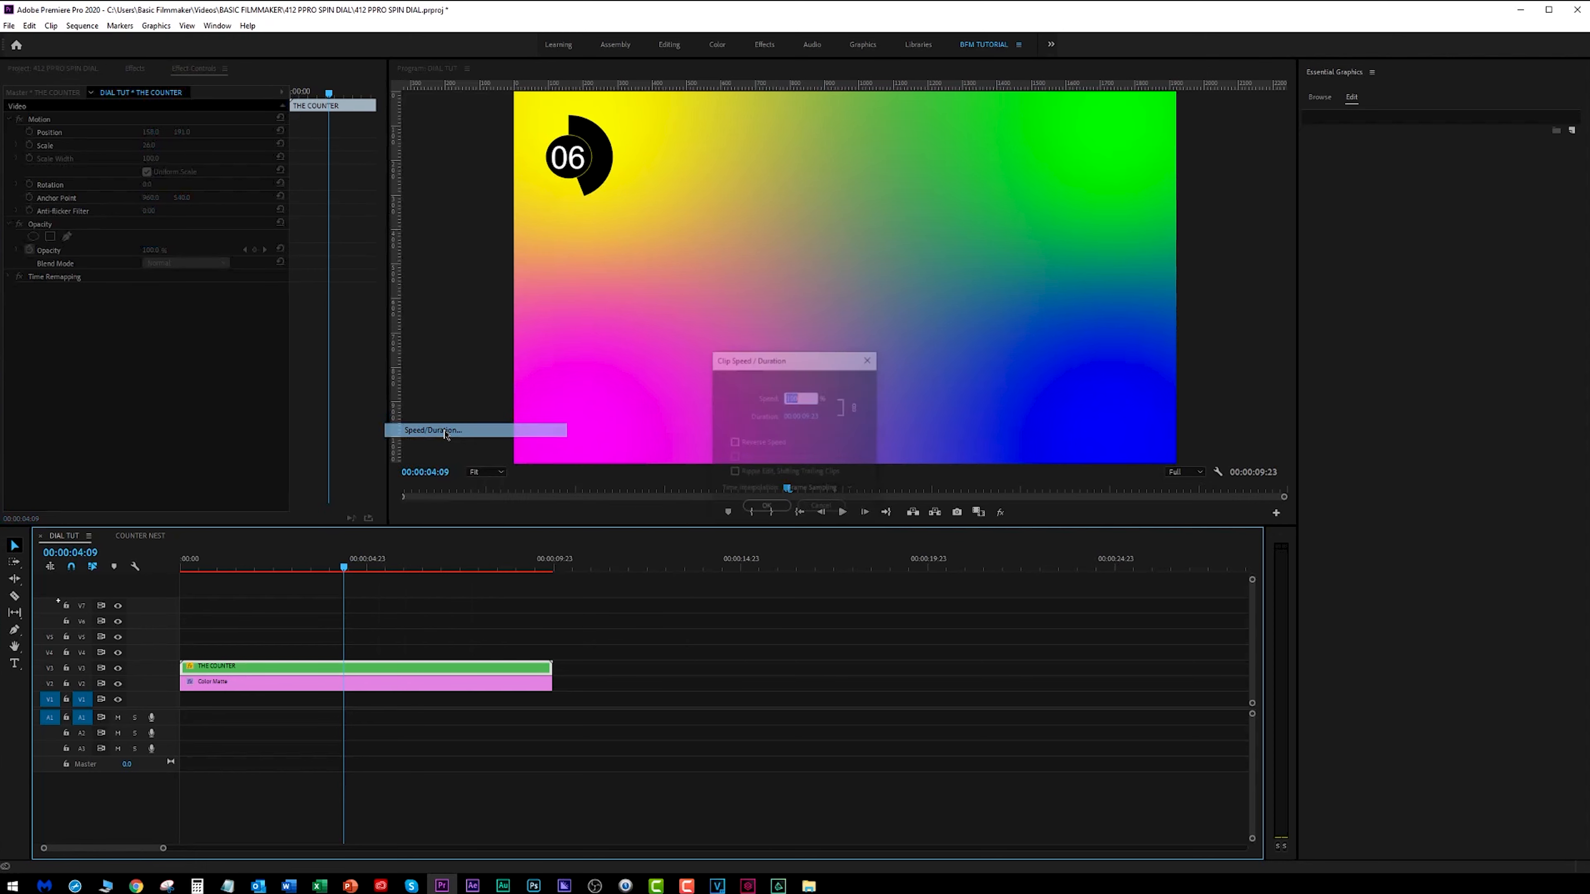
left_click(797, 417)
left_click_drag(730, 418, 662, 418)
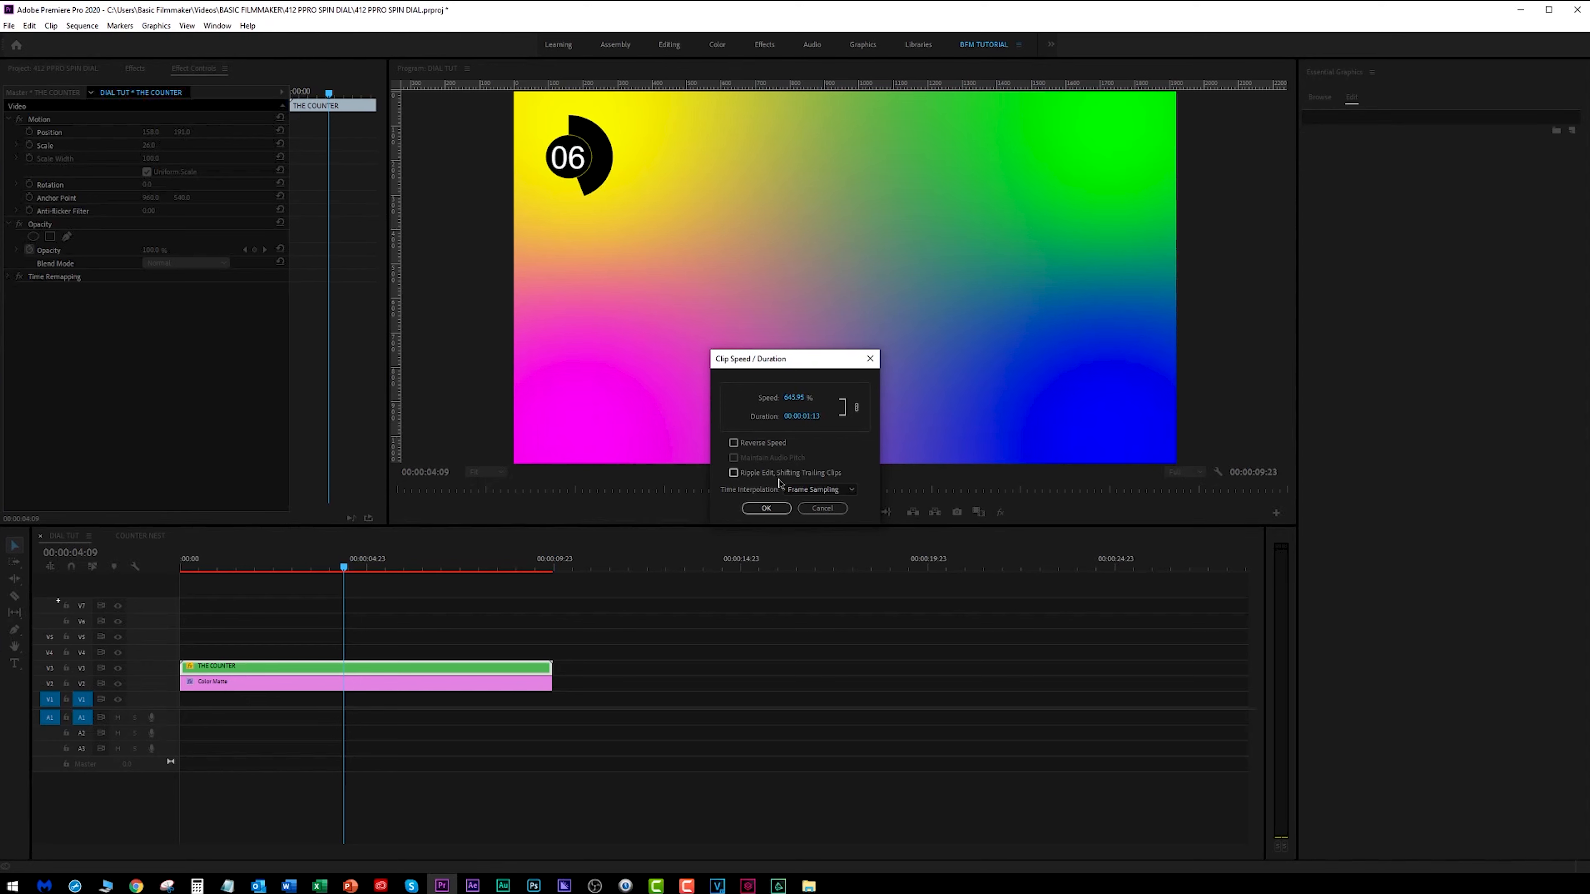
left_click(773, 508)
left_click_drag(288, 560, 113, 567)
key("space")
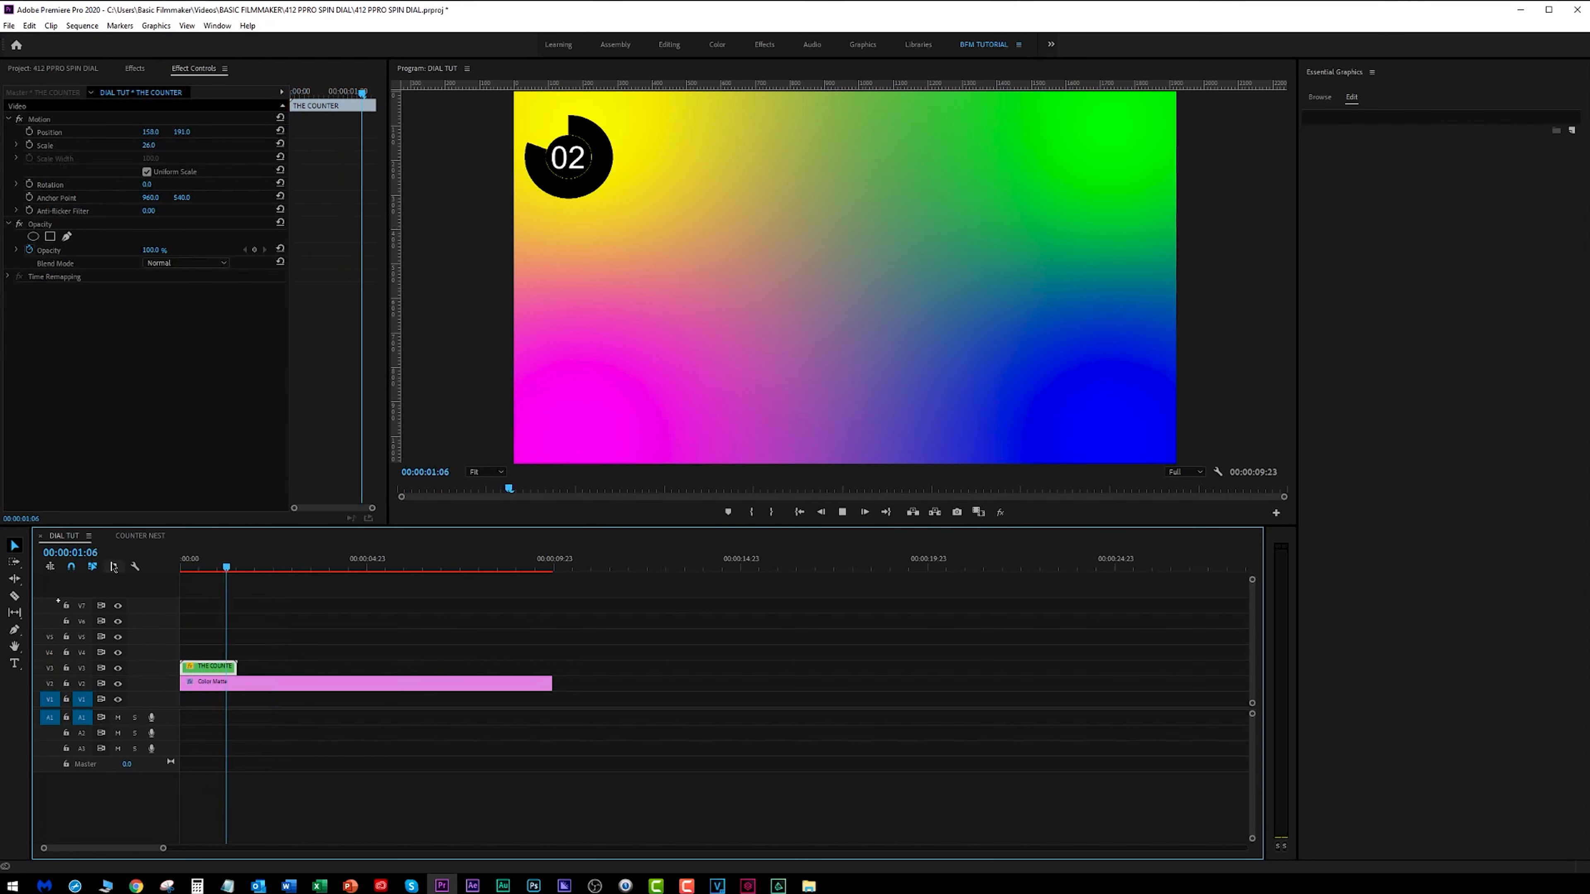
key("space")
key("ctrl+z")
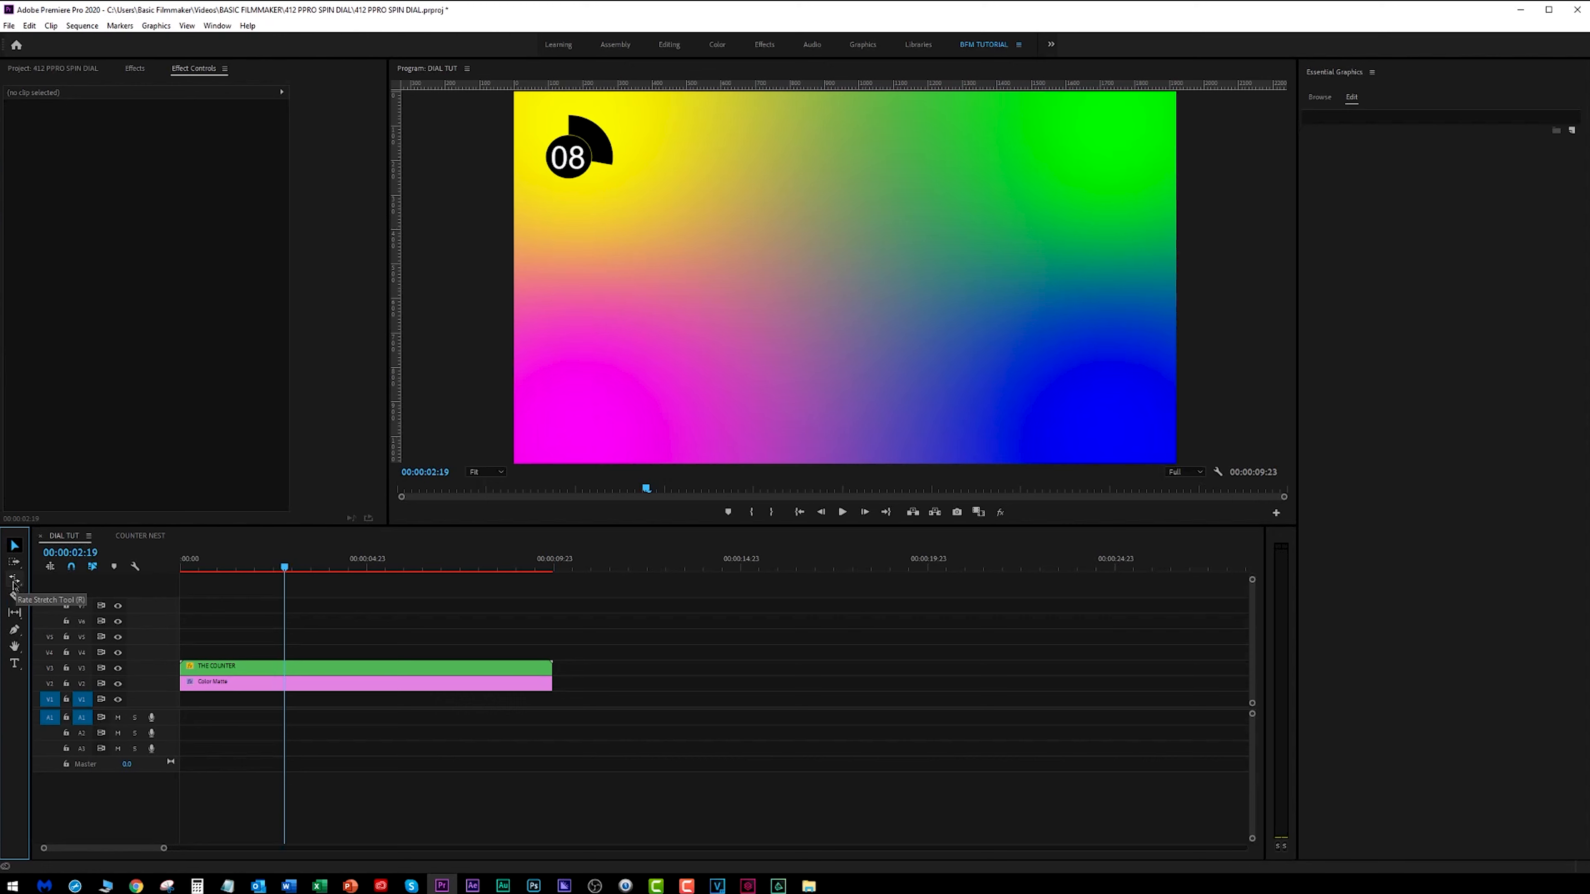
left_click(329, 665)
right_click(328, 666)
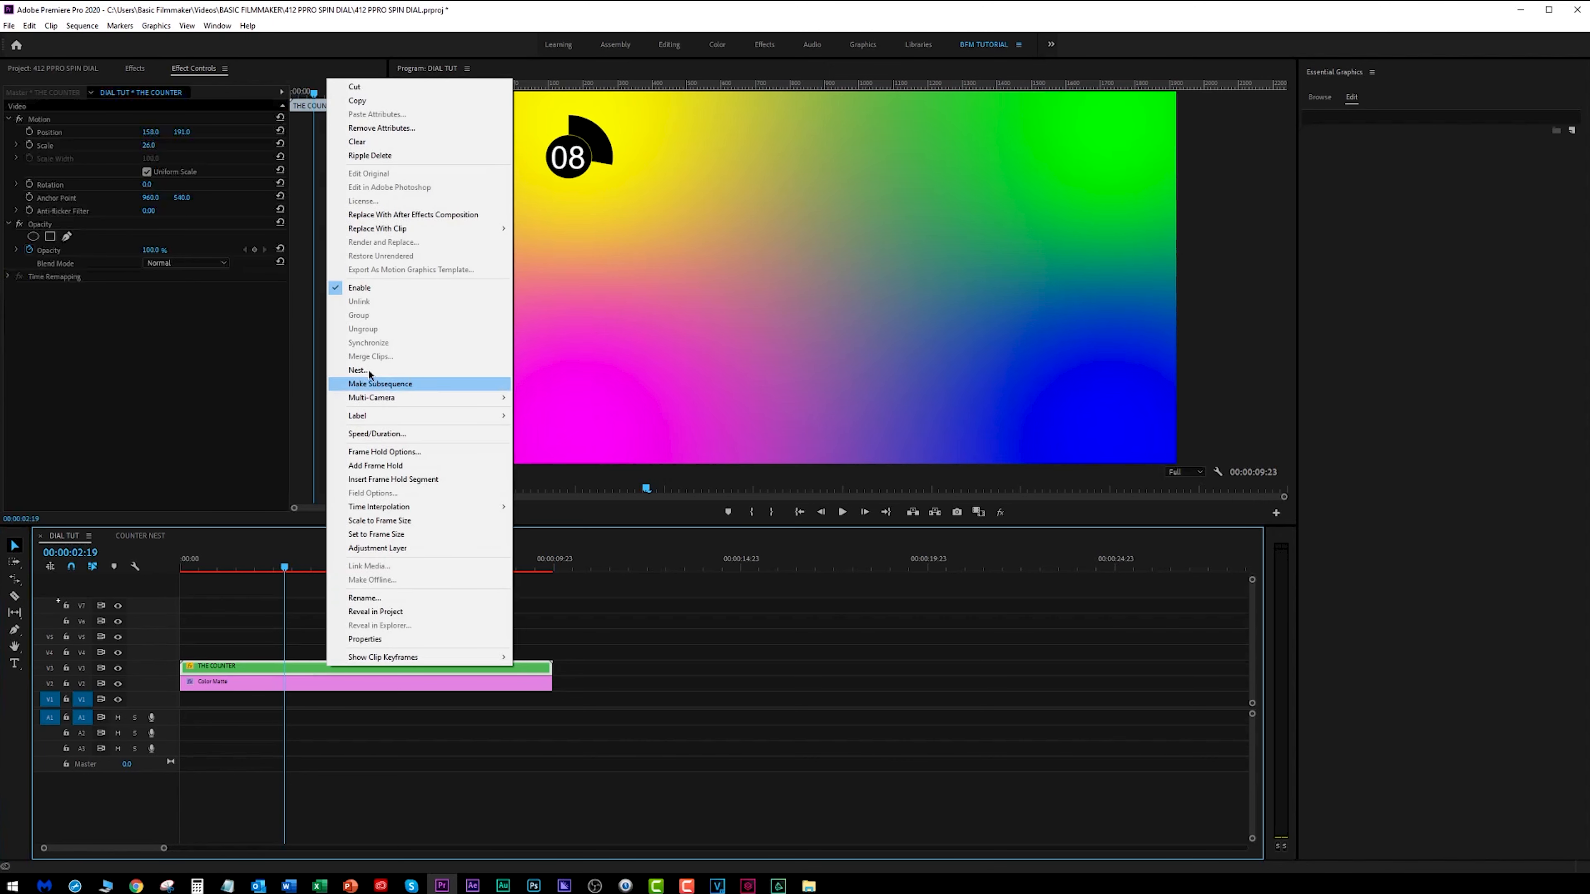
left_click(425, 434)
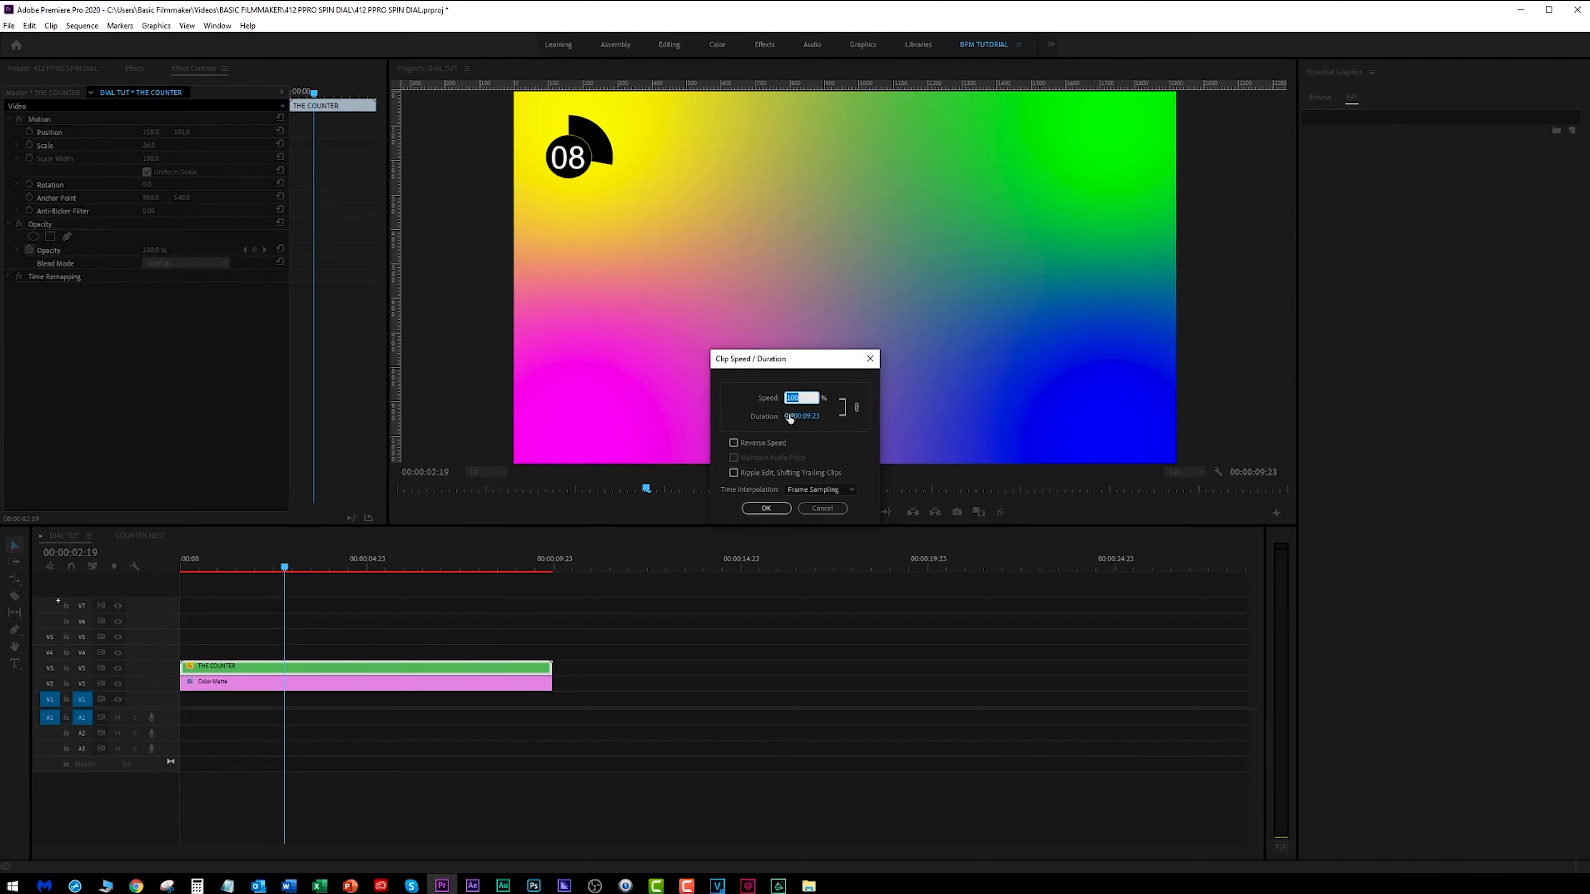
left_click(822, 508)
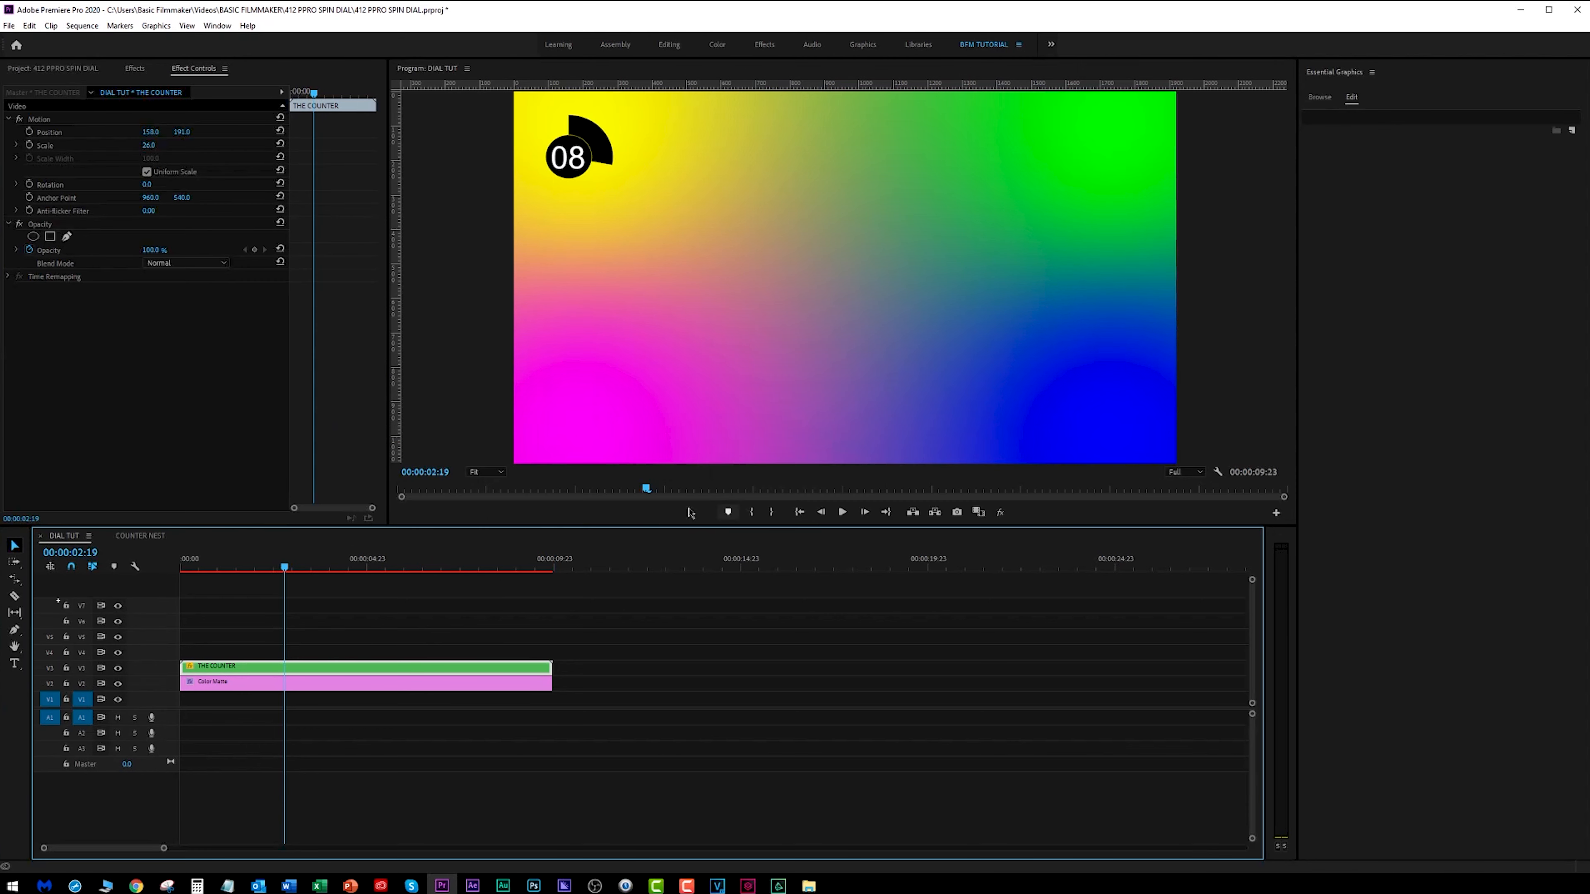
left_click(16, 581)
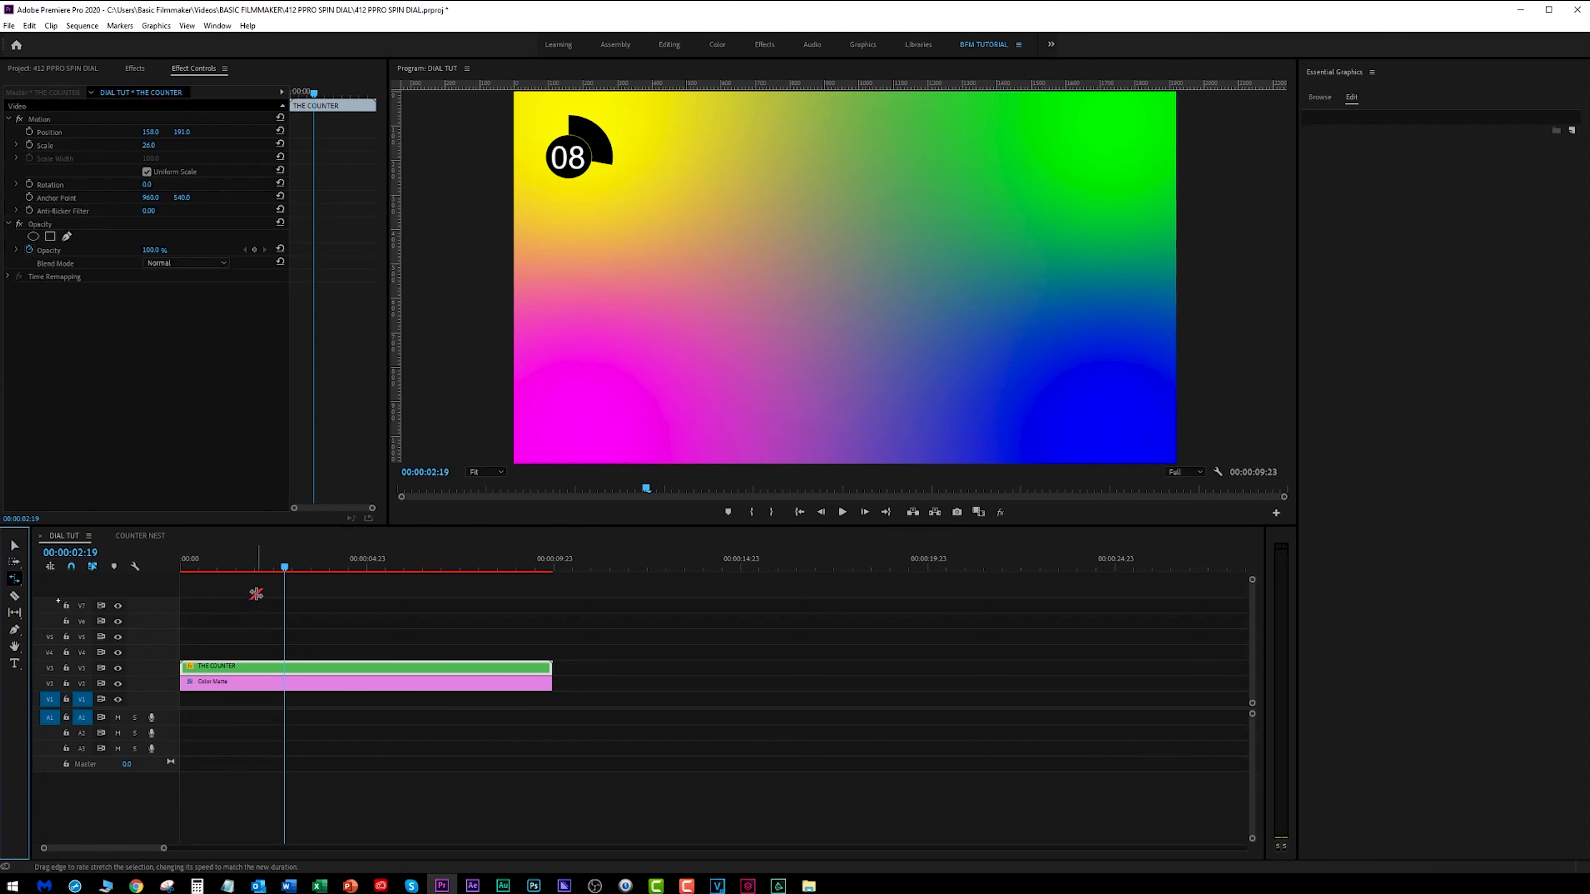
left_click(14, 545)
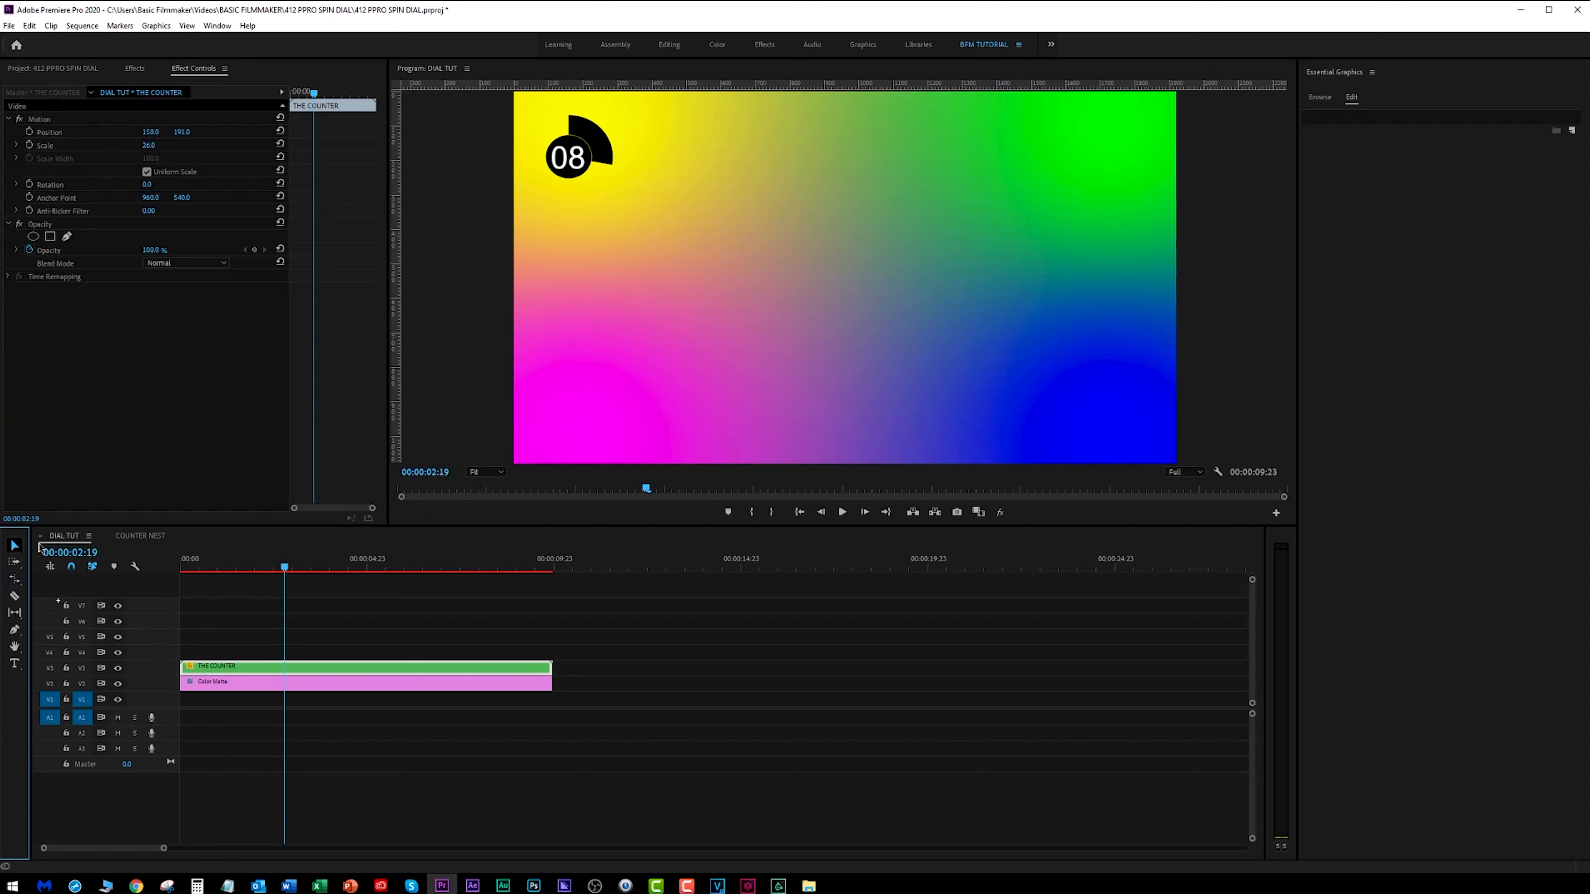
left_click(306, 624)
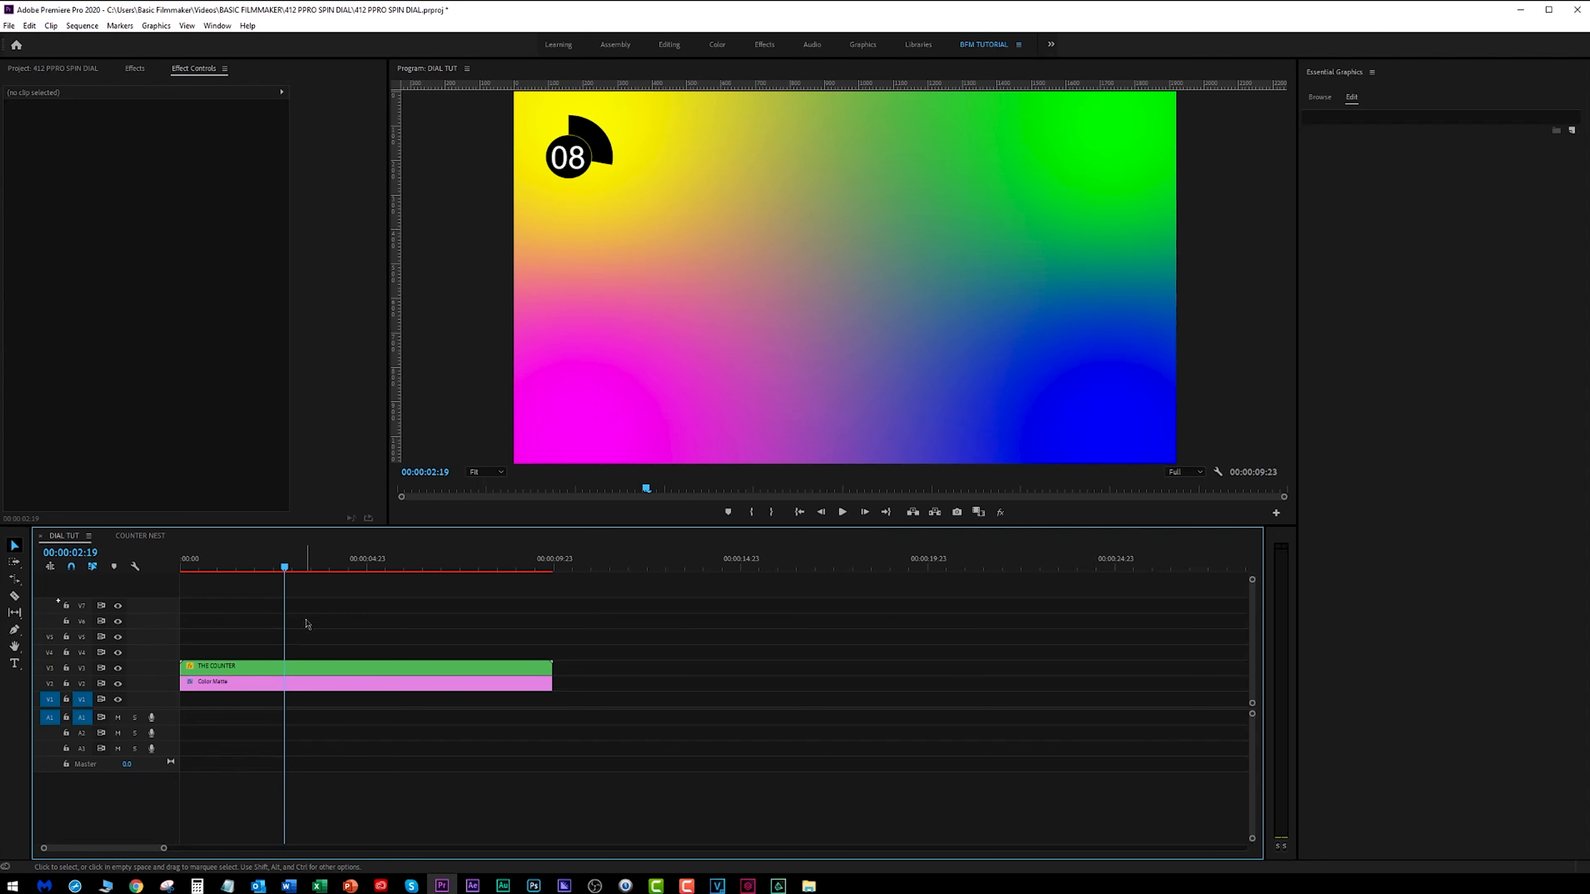
Rate-stretch the end of THE COUNTER inward to about 2 seconds and play it from the start
key("r")
left_click(544, 665)
left_click_drag(544, 665, 260, 665)
left_click(184, 568)
left_click(182, 569)
key("space")
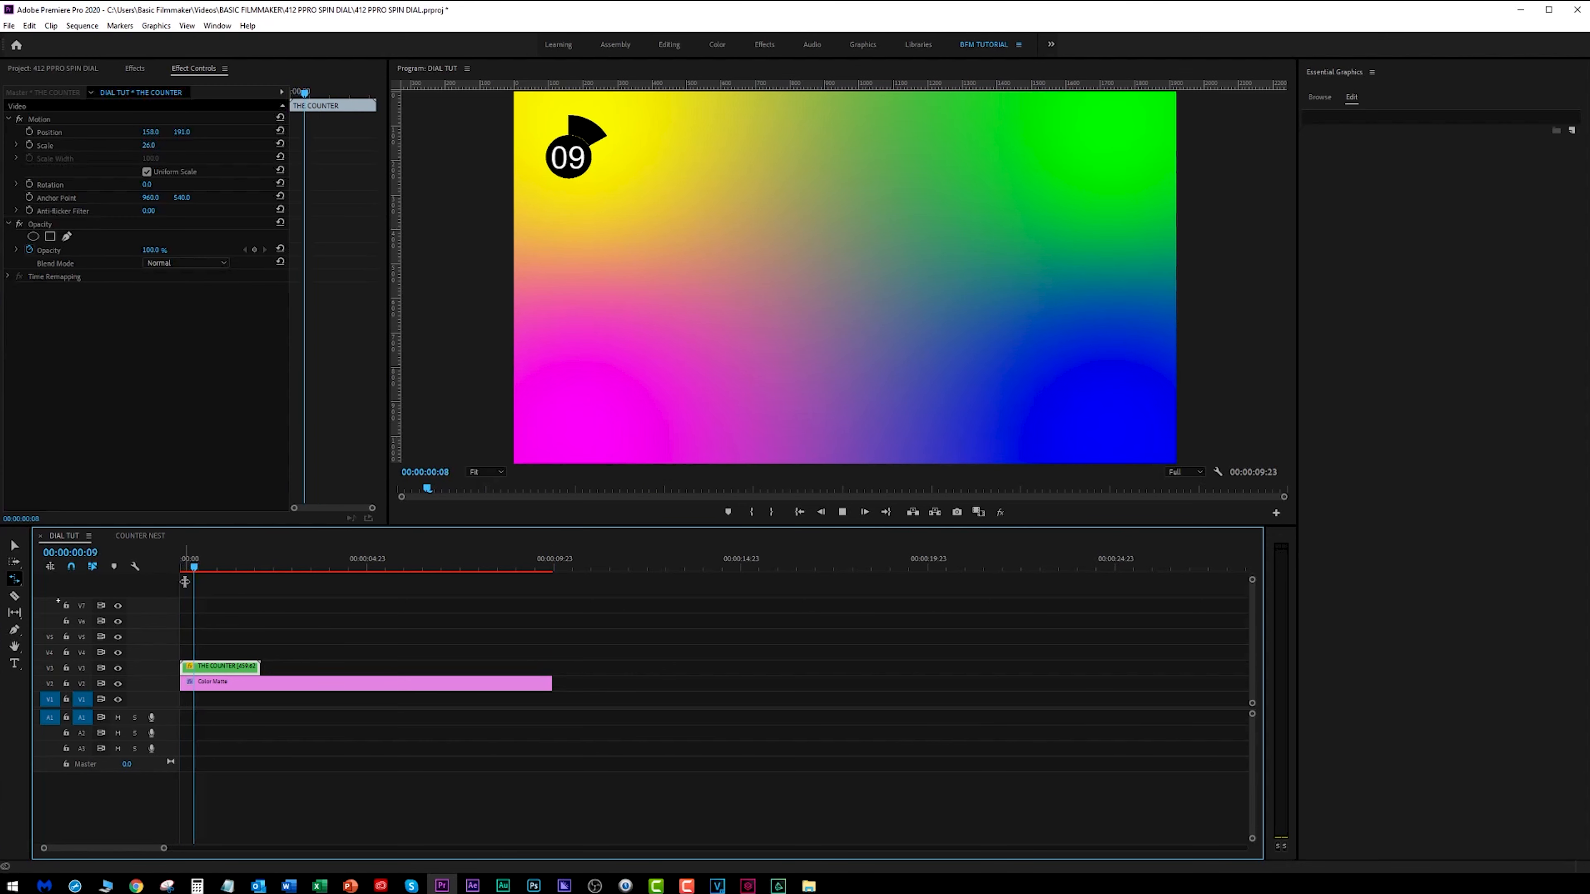
key("space")
Try rate-stretching THE COUNTER out to 00:00:25:02, play it, and undo that stretch
left_click_drag(259, 665, 1118, 667)
key("space")
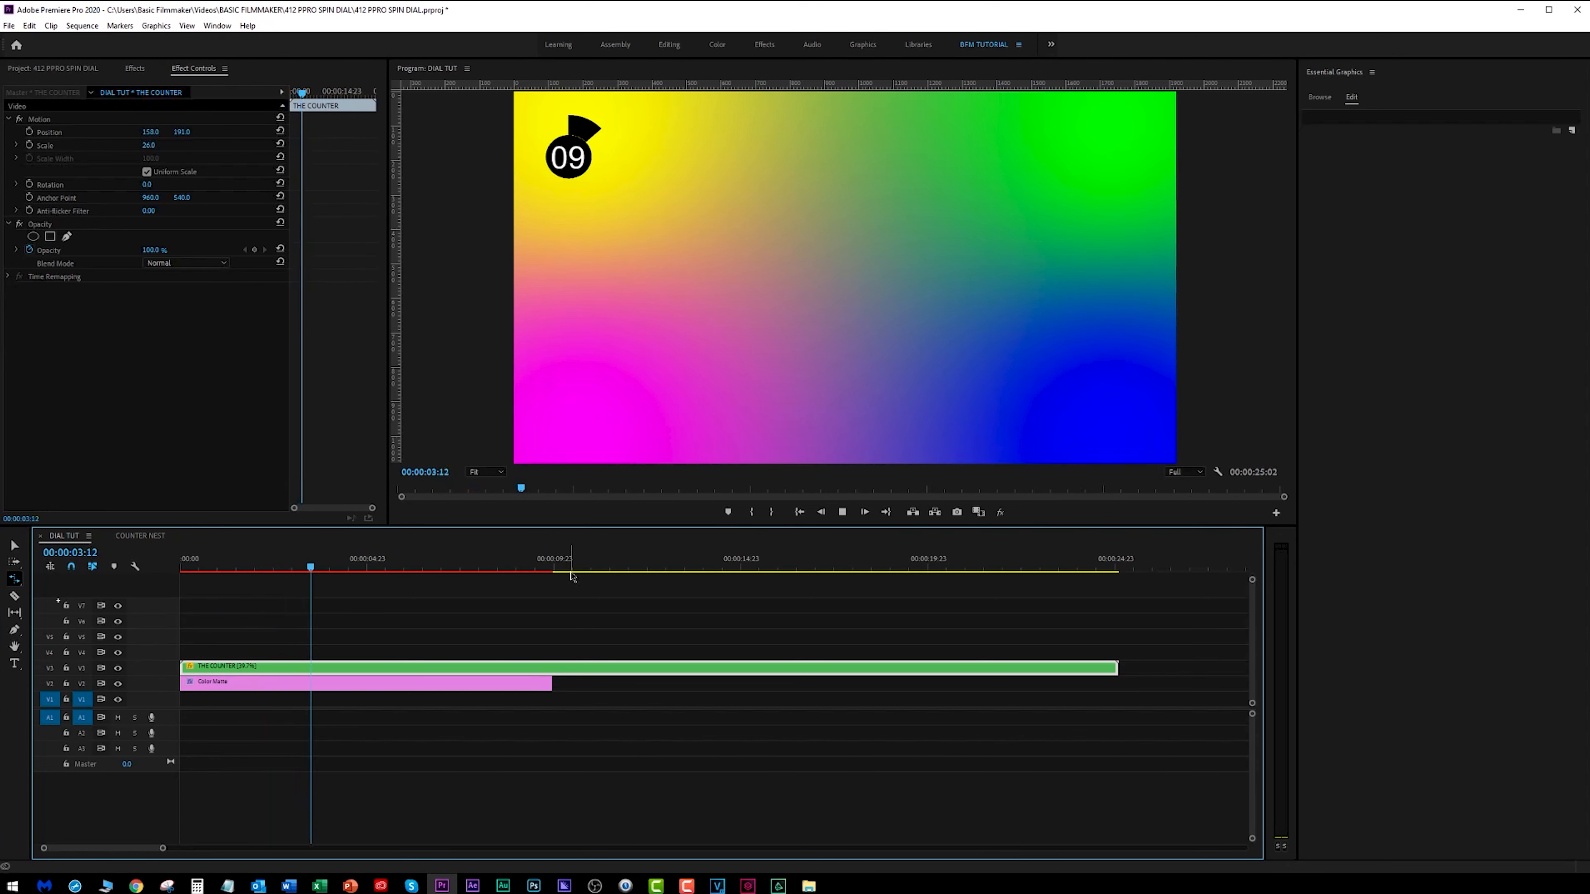
key("space")
key("ctrl+z")
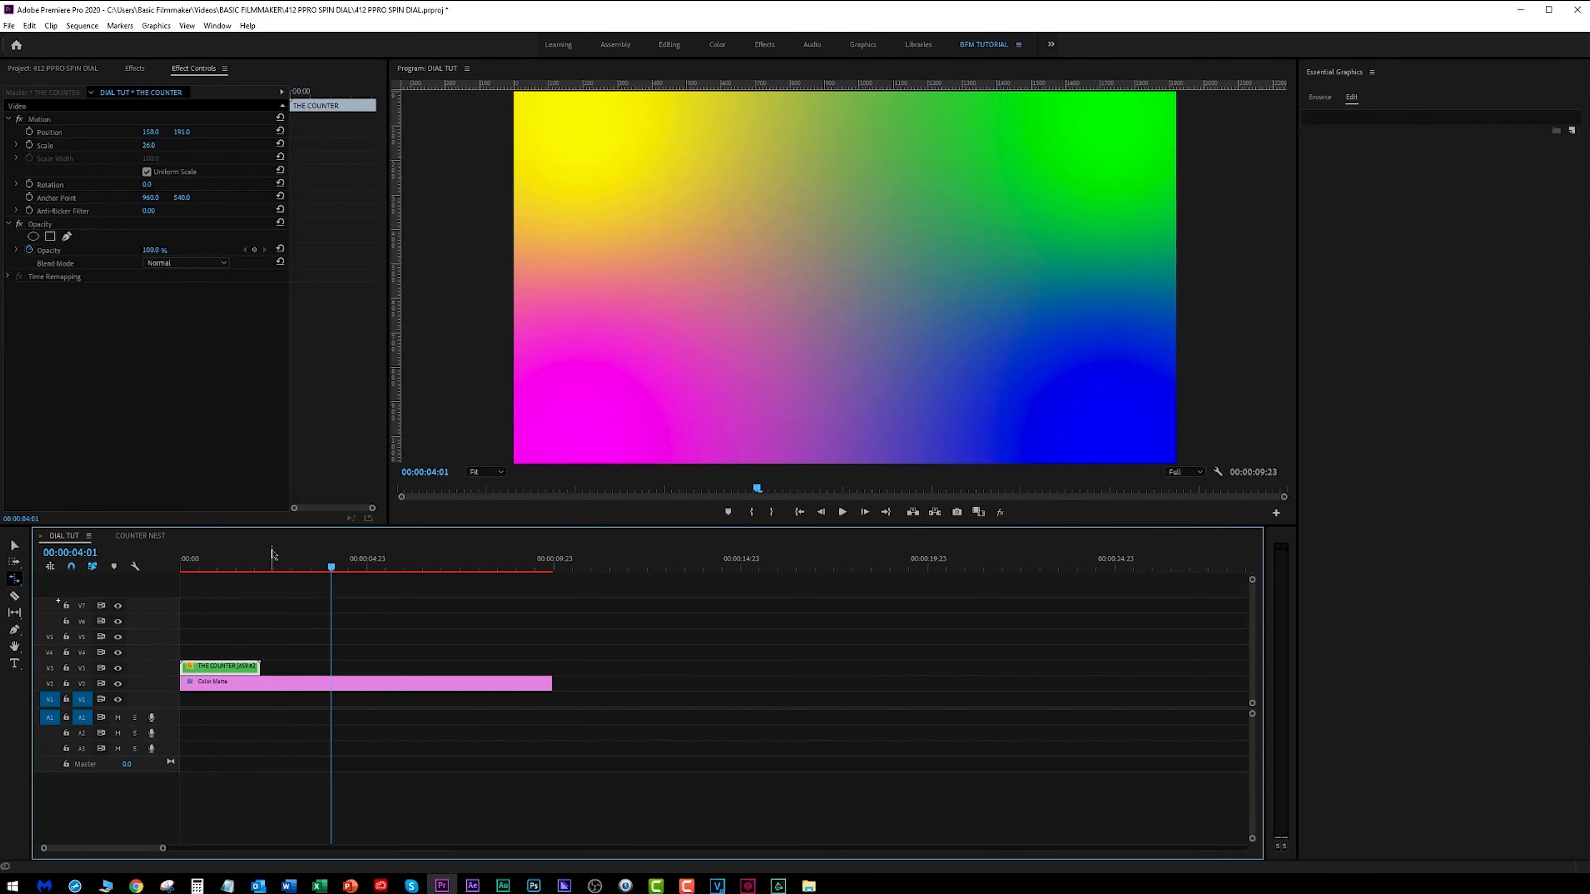
Play the shortened THE COUNTER from the start and undo its rate stretch to restore the full length
left_click(202, 567)
left_click_drag(207, 567, 135, 567)
key("space")
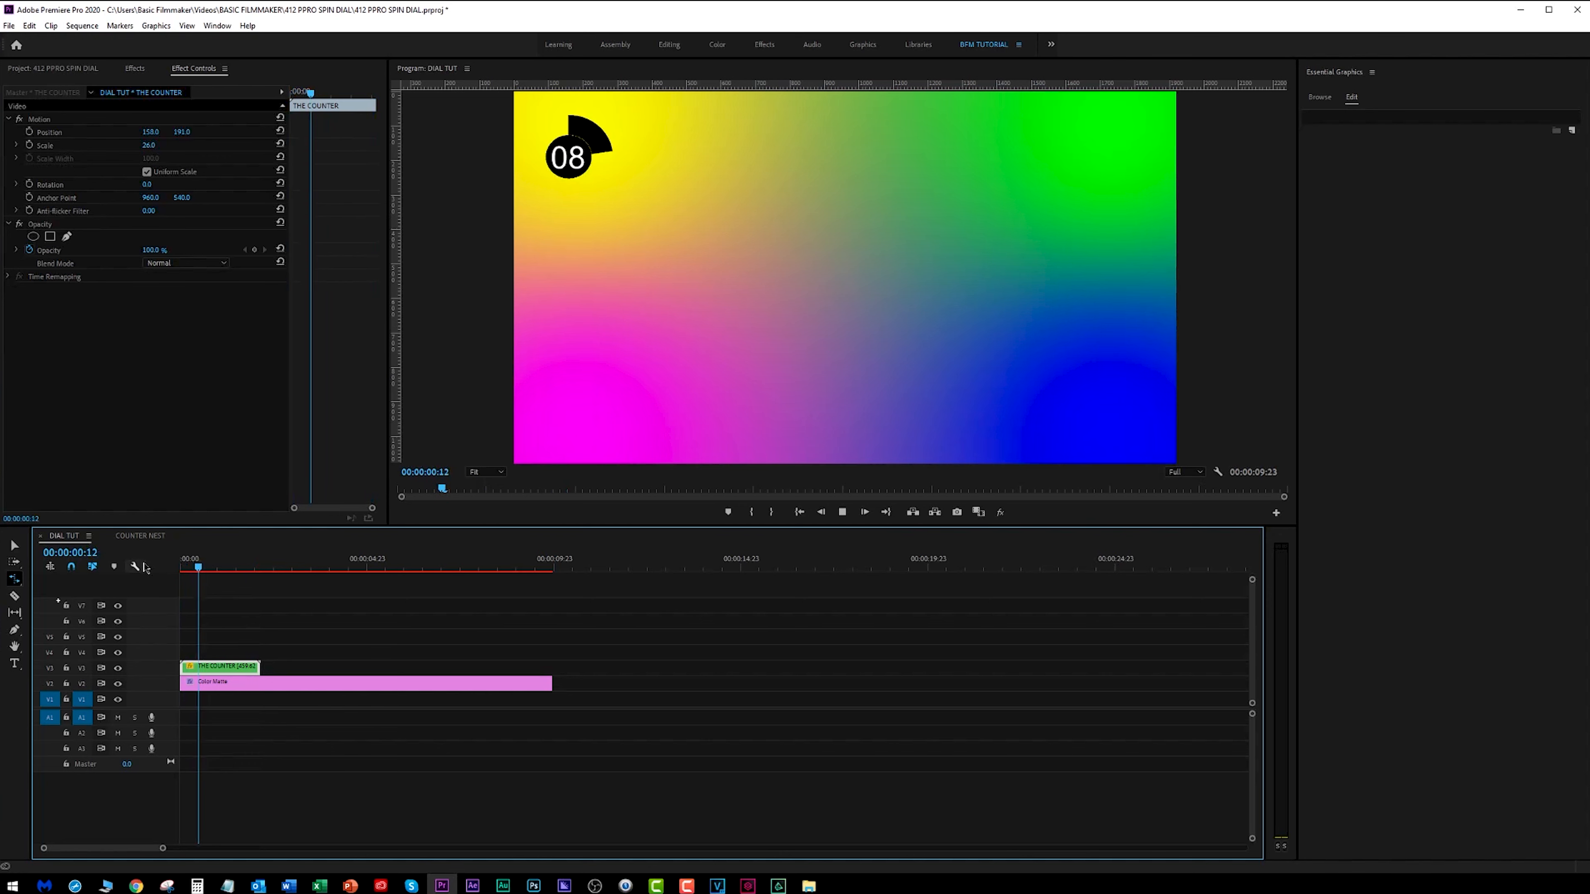
key("ctrl+shift+z")
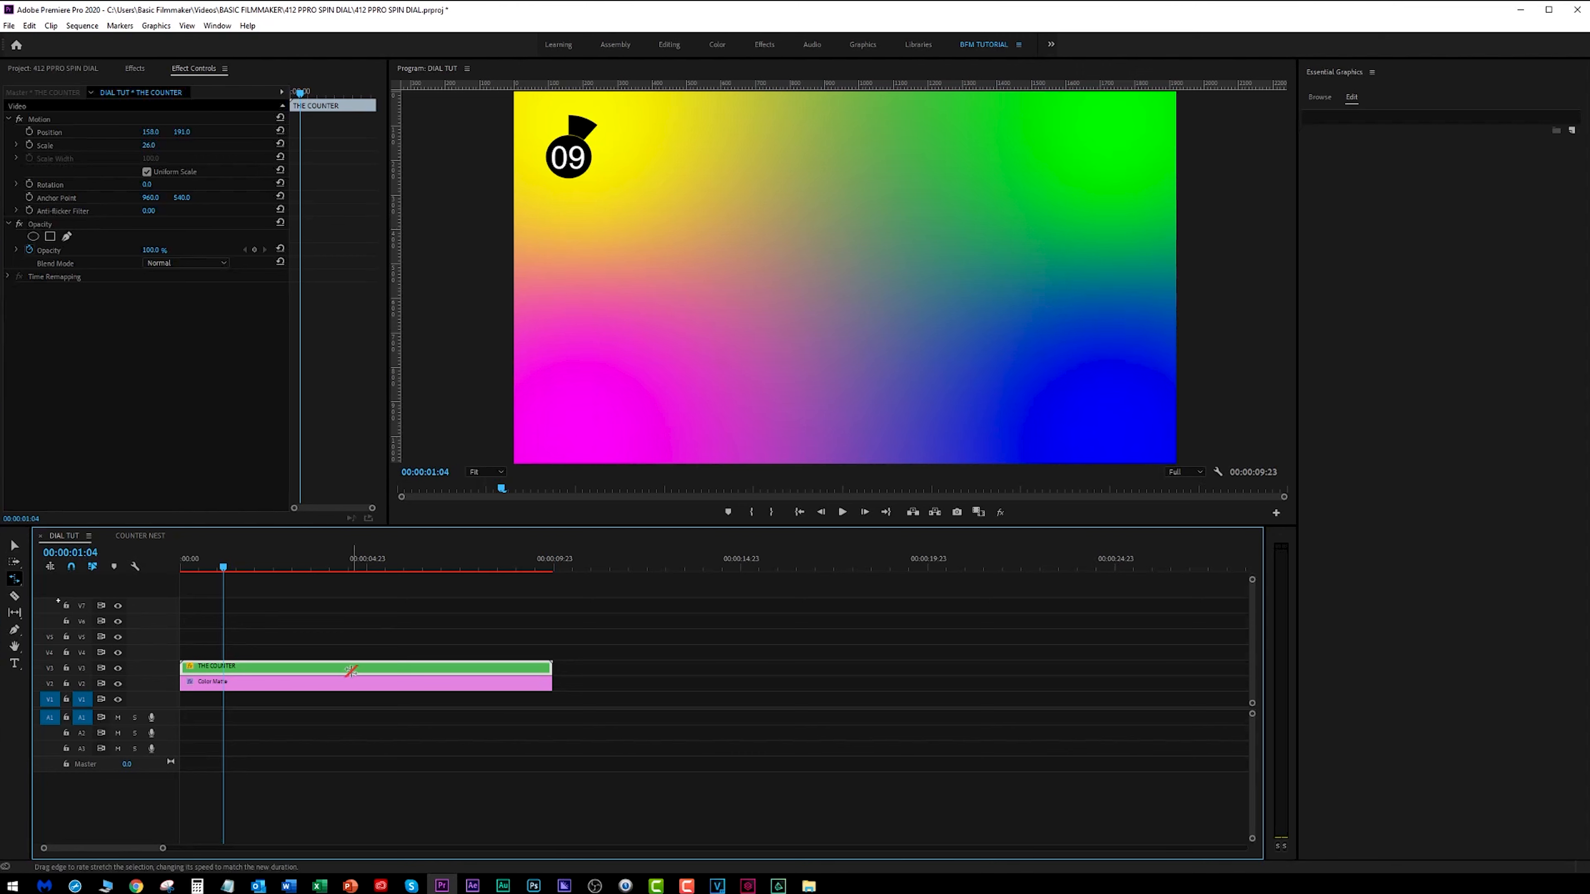
Open THE COUNTER nest and move the playhead to 00:00:04:16
key("v")
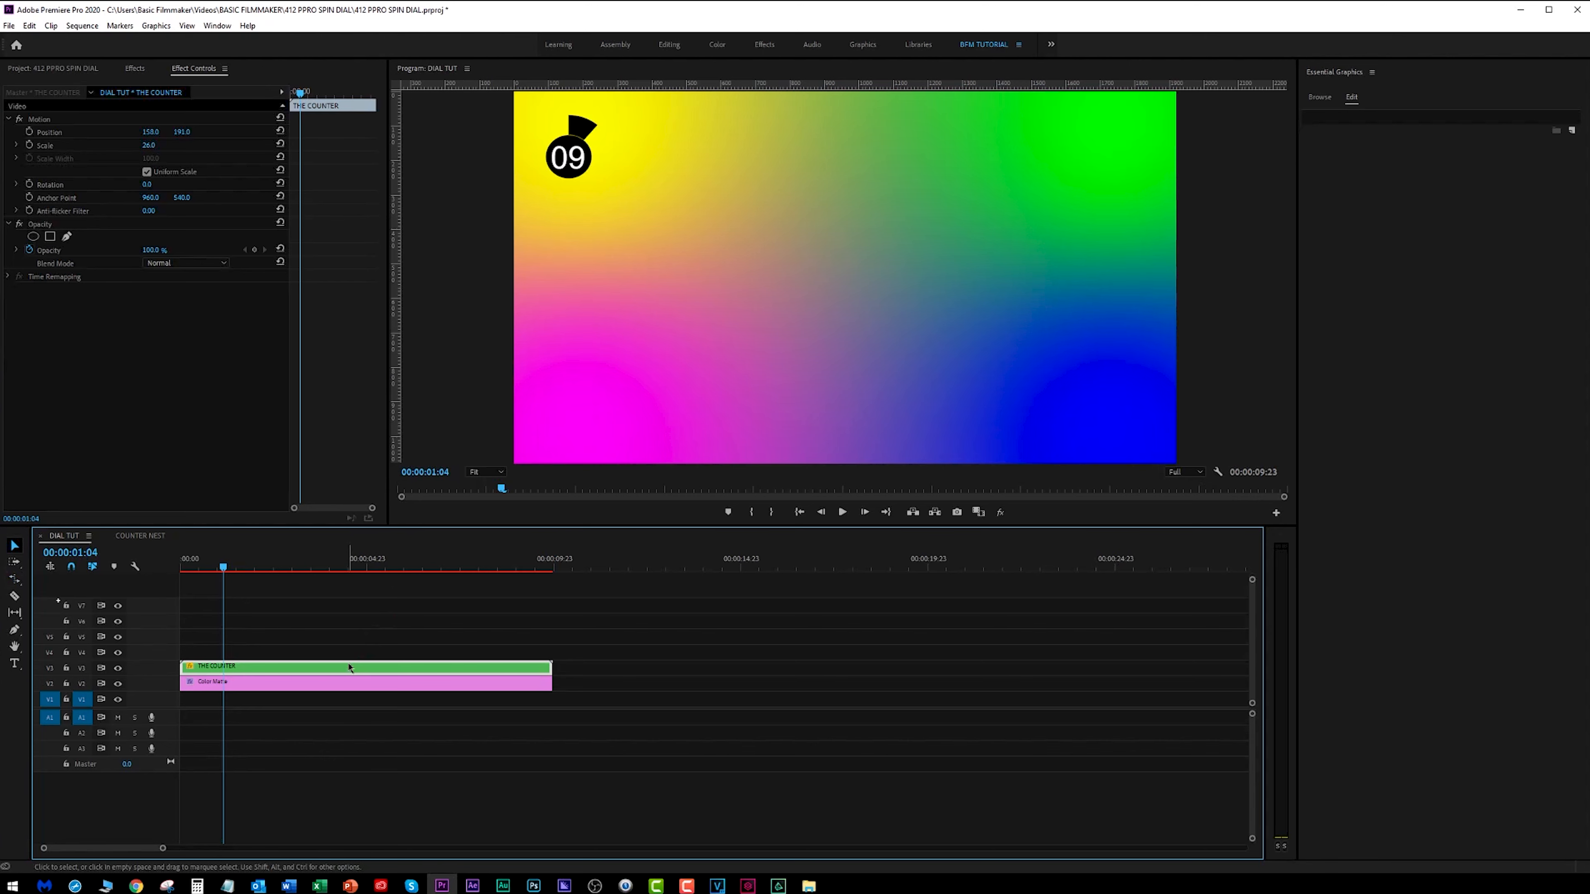
double_click(304, 671)
left_click_drag(203, 567, 323, 579)
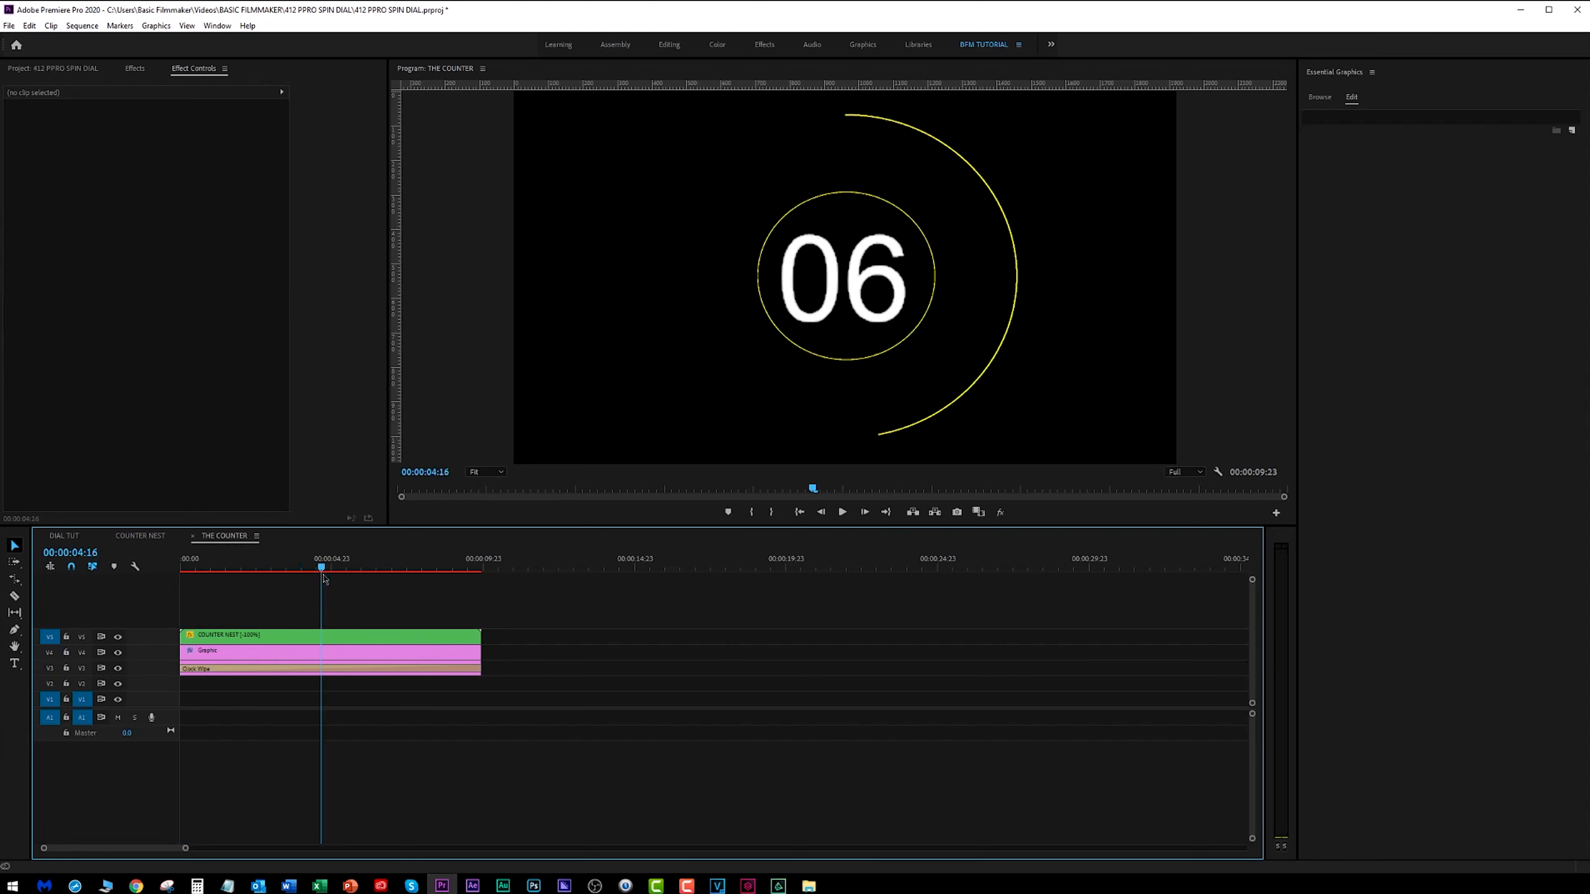
Set the stroke width of the wiping outer BG CIRCLE shape to 10
left_click(328, 636)
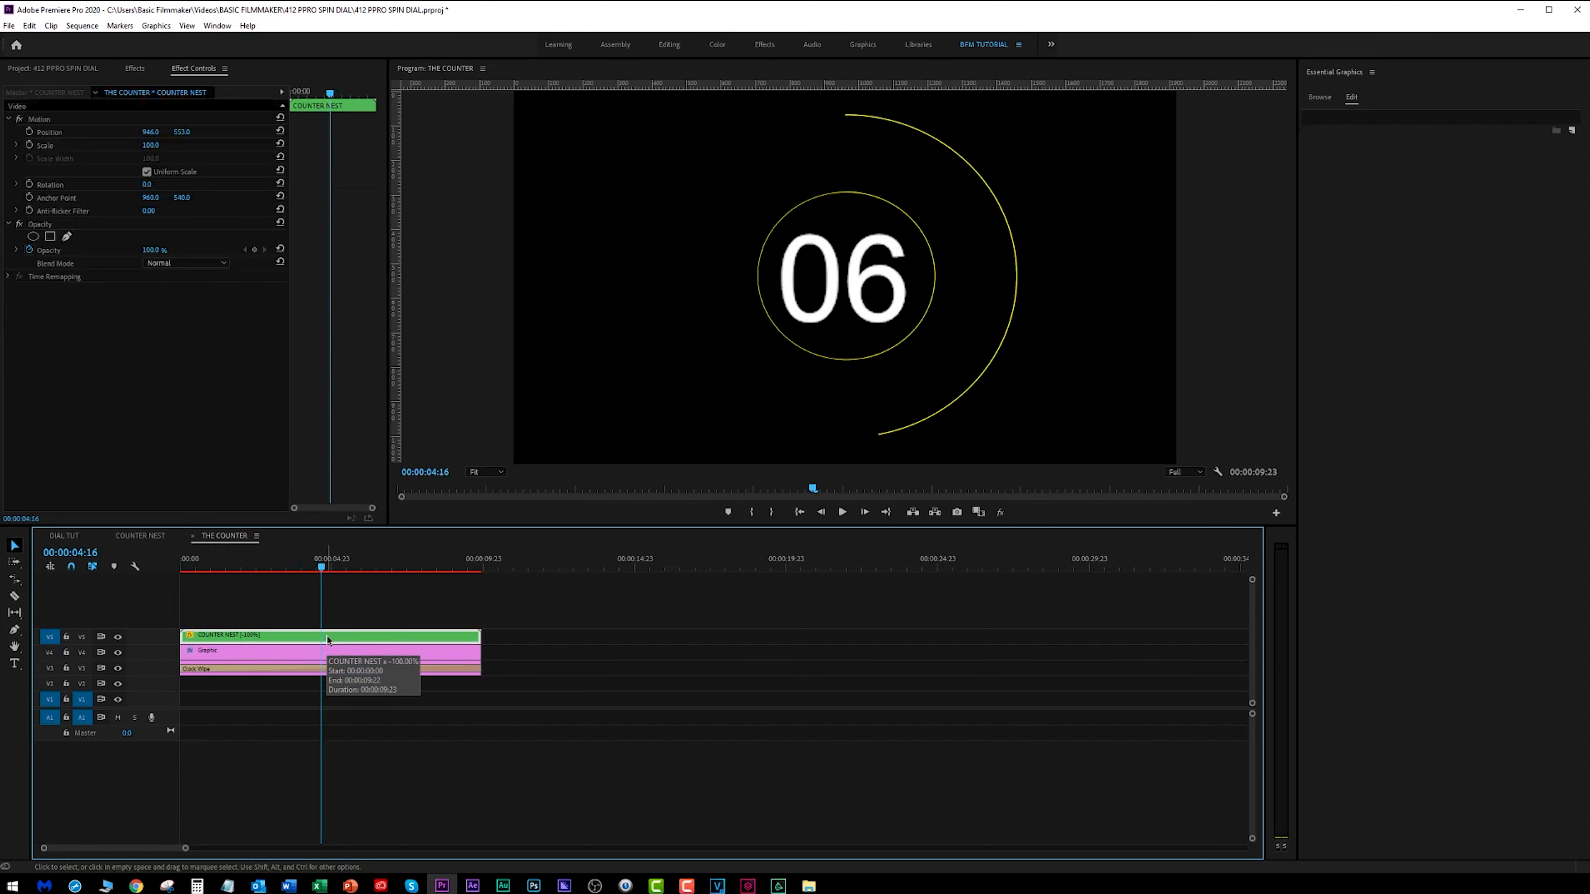
left_click(335, 656)
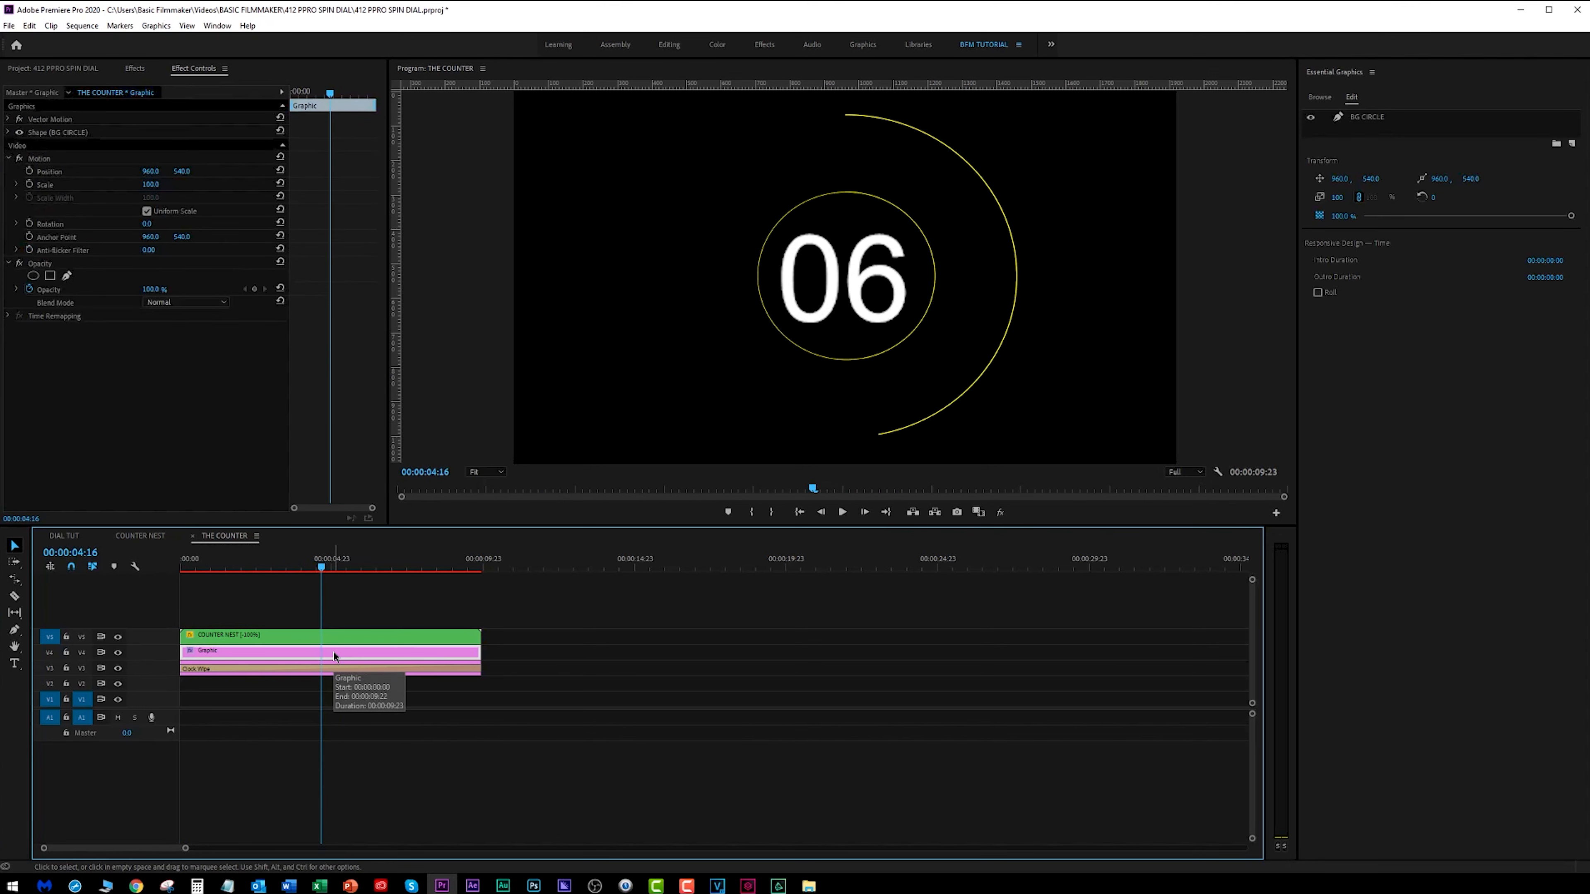
left_click(335, 666)
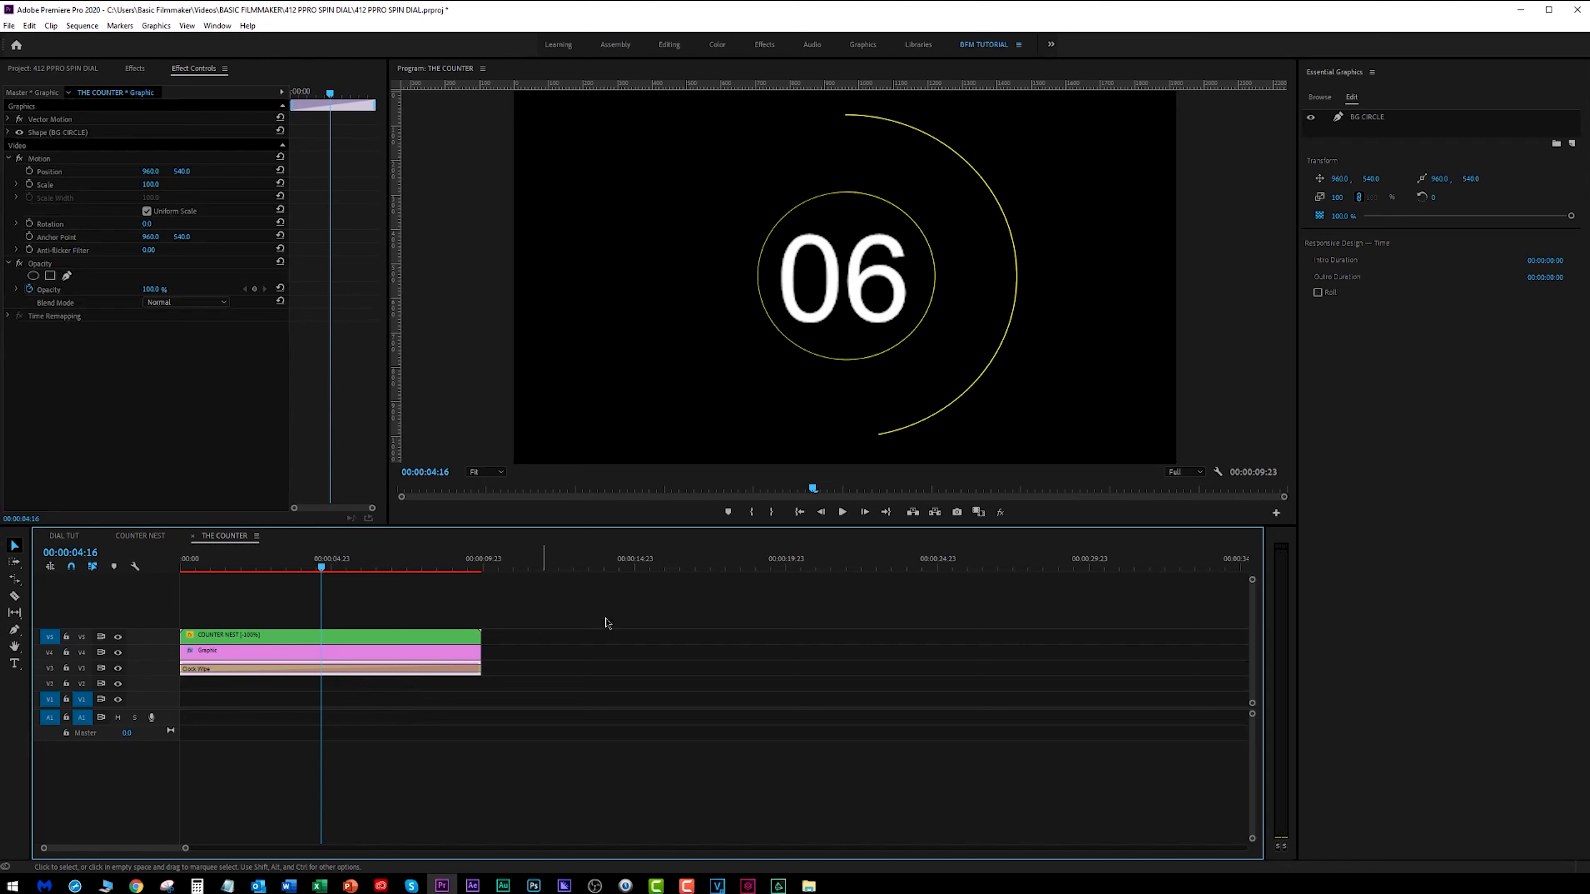
left_click(1355, 122)
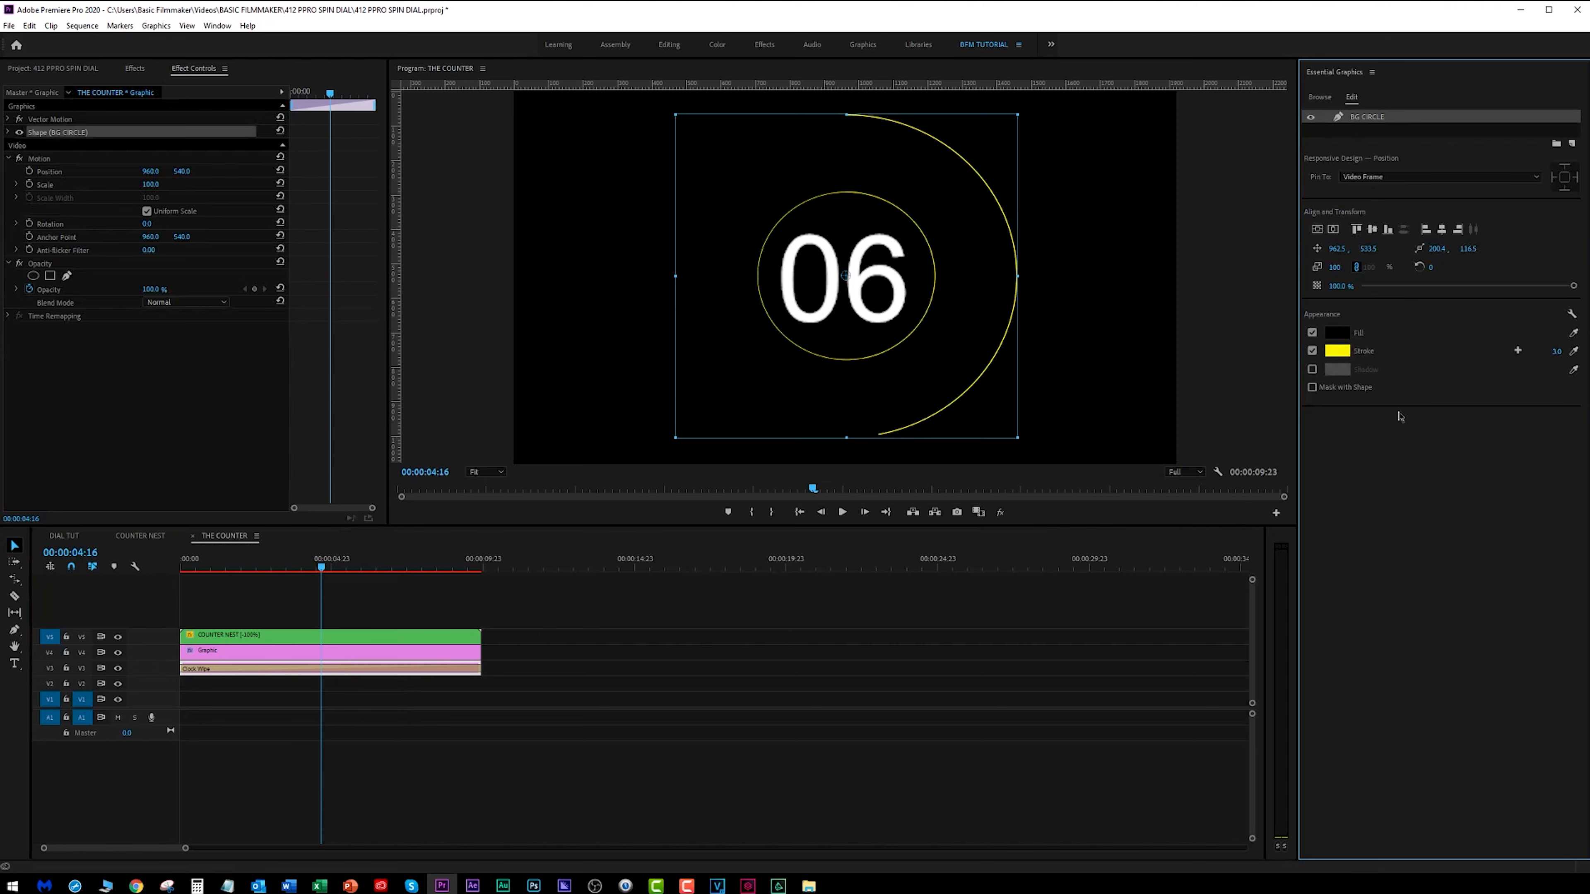
left_click(1553, 351)
type("10")
key("Return")
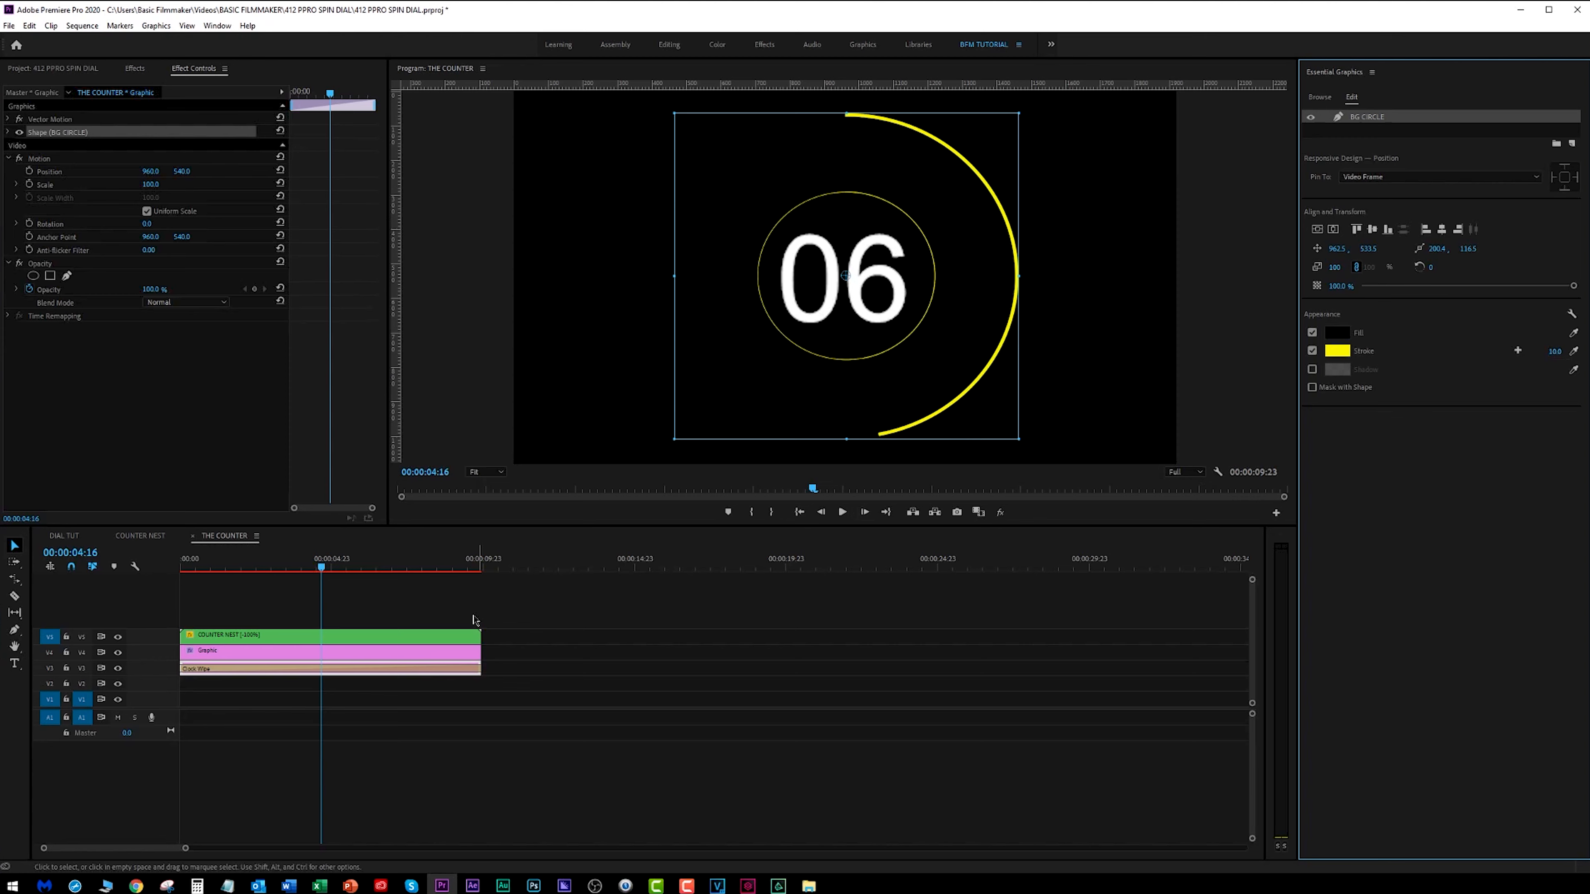
Set the stroke width of the inner BG CIRCLE shape behind the numbers to 10
left_click(406, 657)
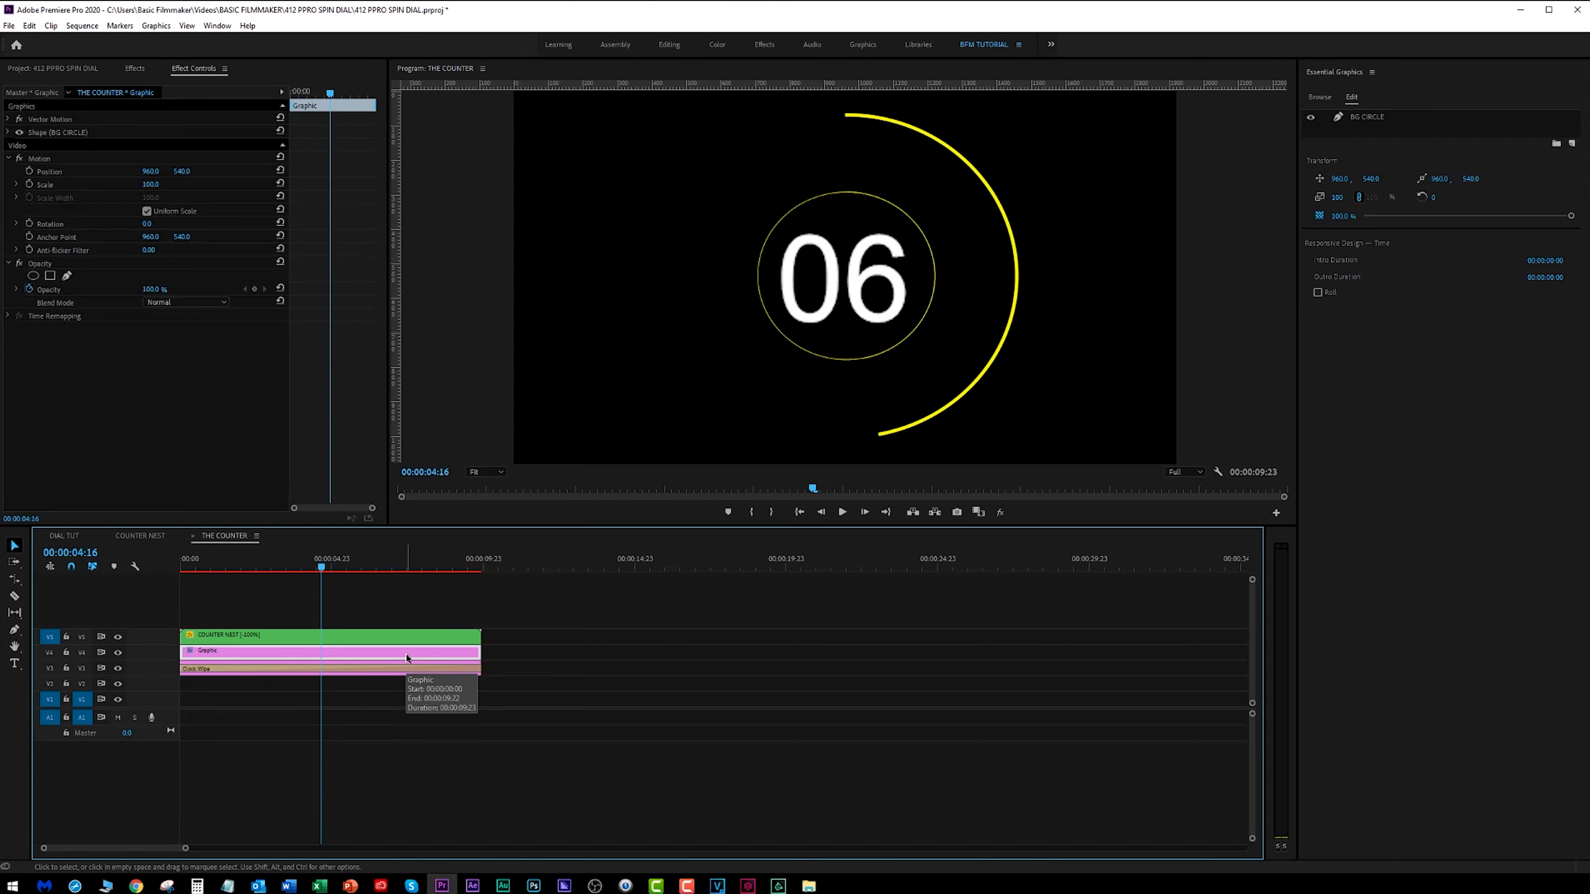
left_click(1371, 121)
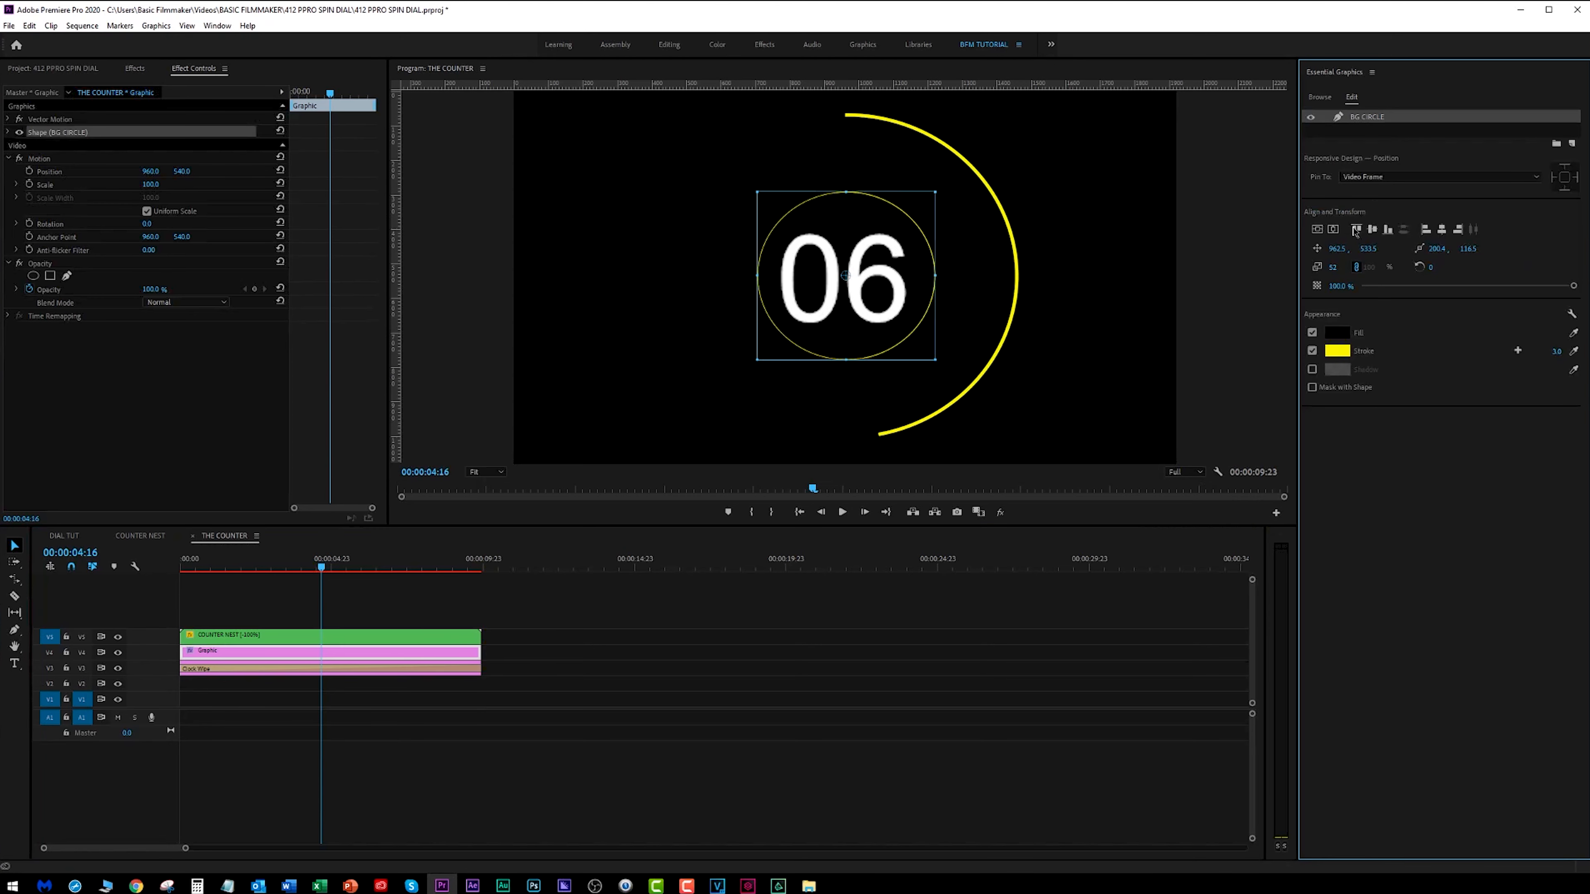
left_click(1535, 346)
type("10")
key("Return")
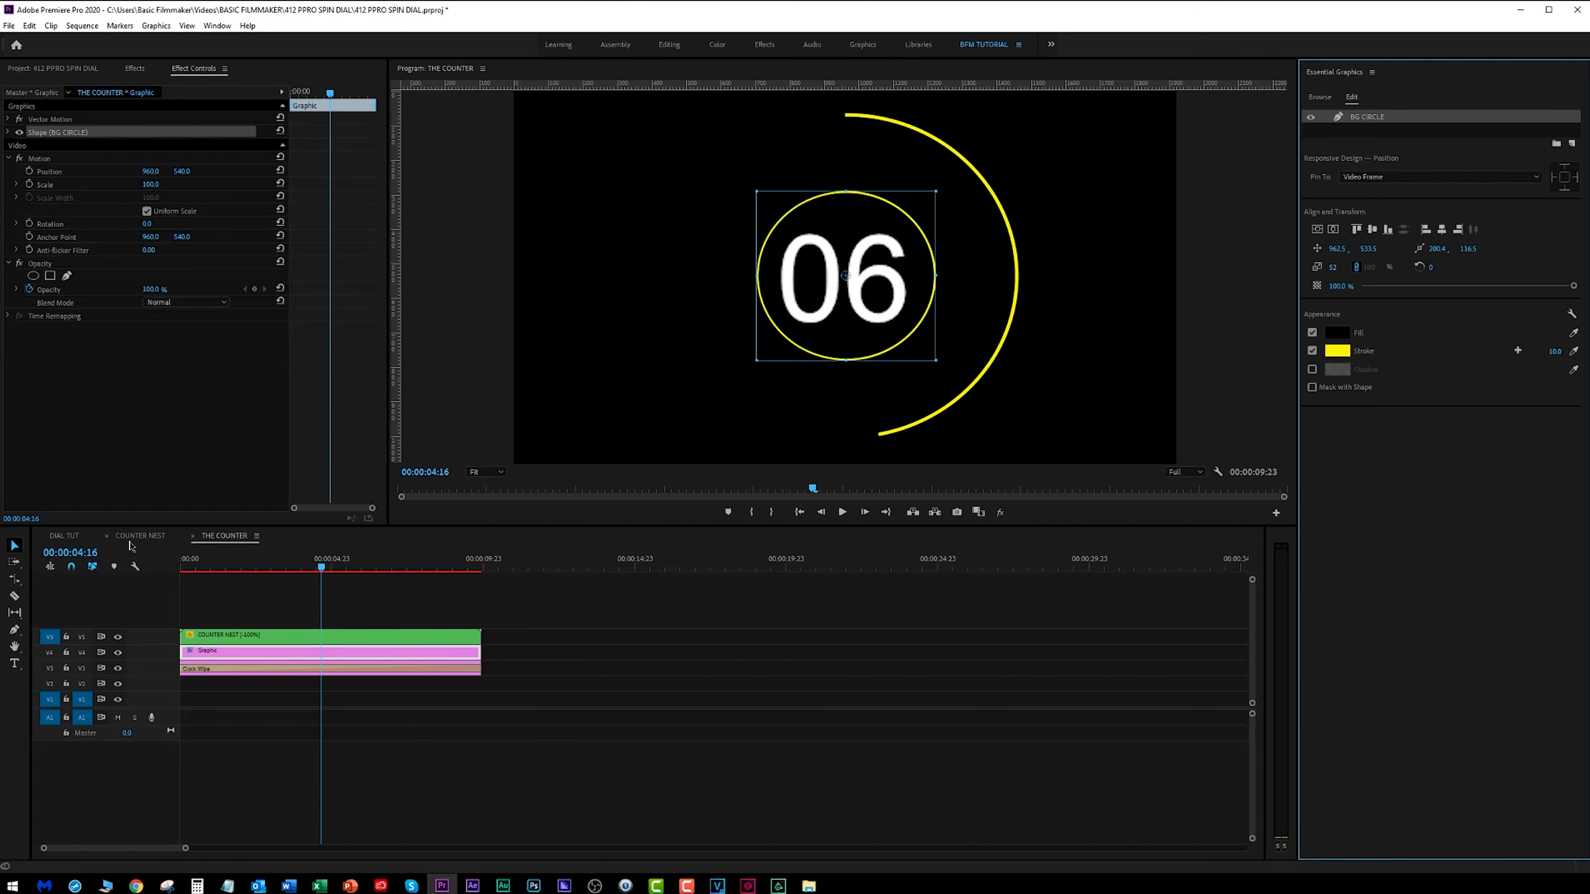
Return to the DIAL TUT sequence and play the counter from the start to check its thicker outlines
left_click(65, 543)
key("Home")
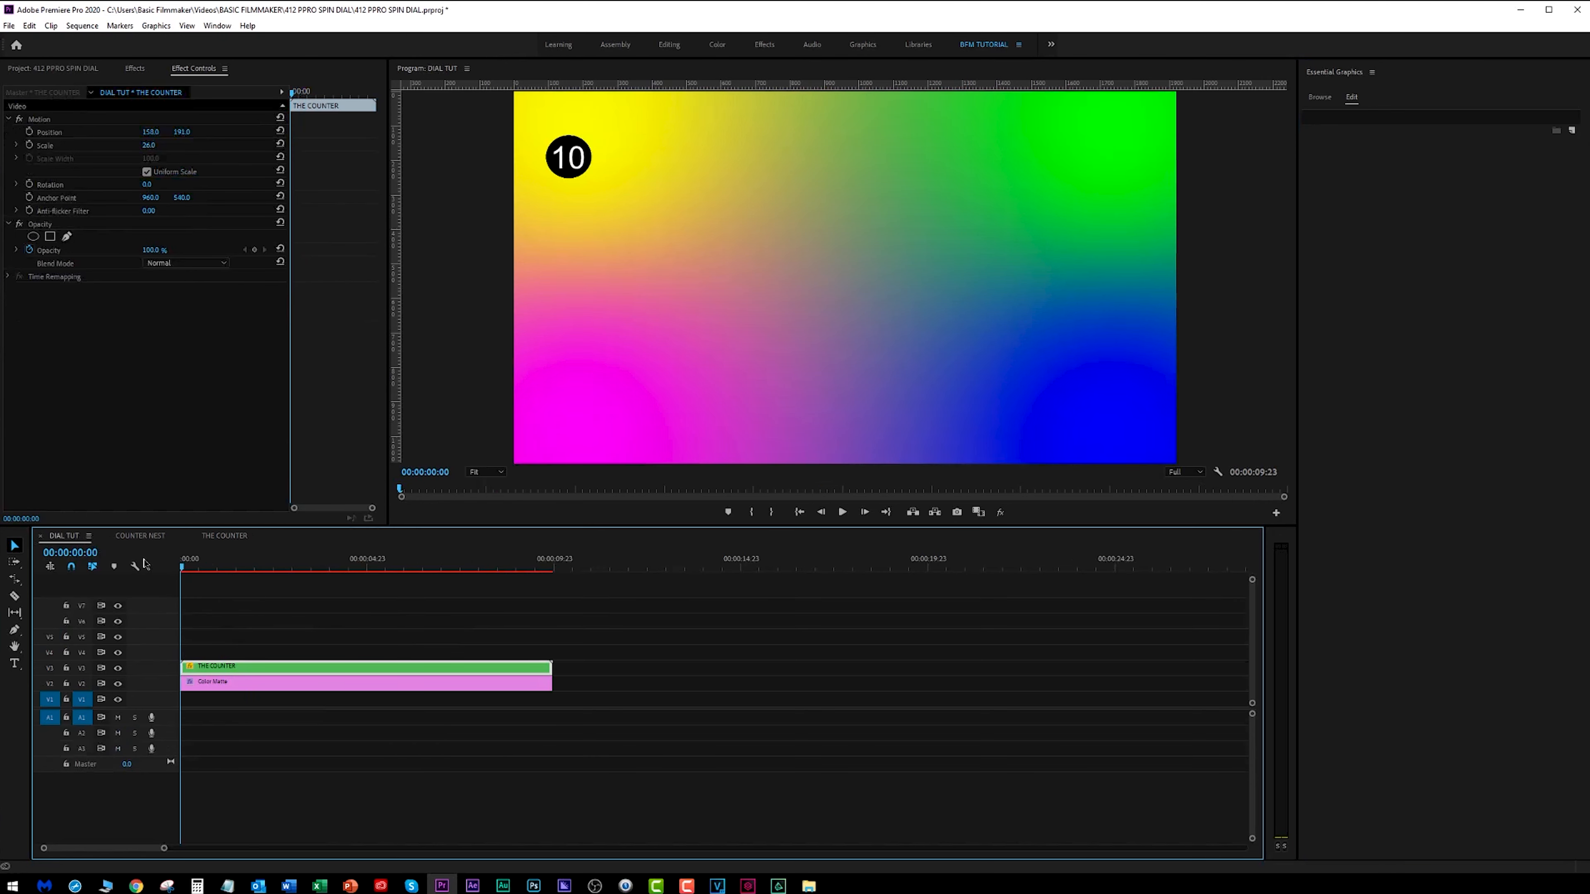
key("space")
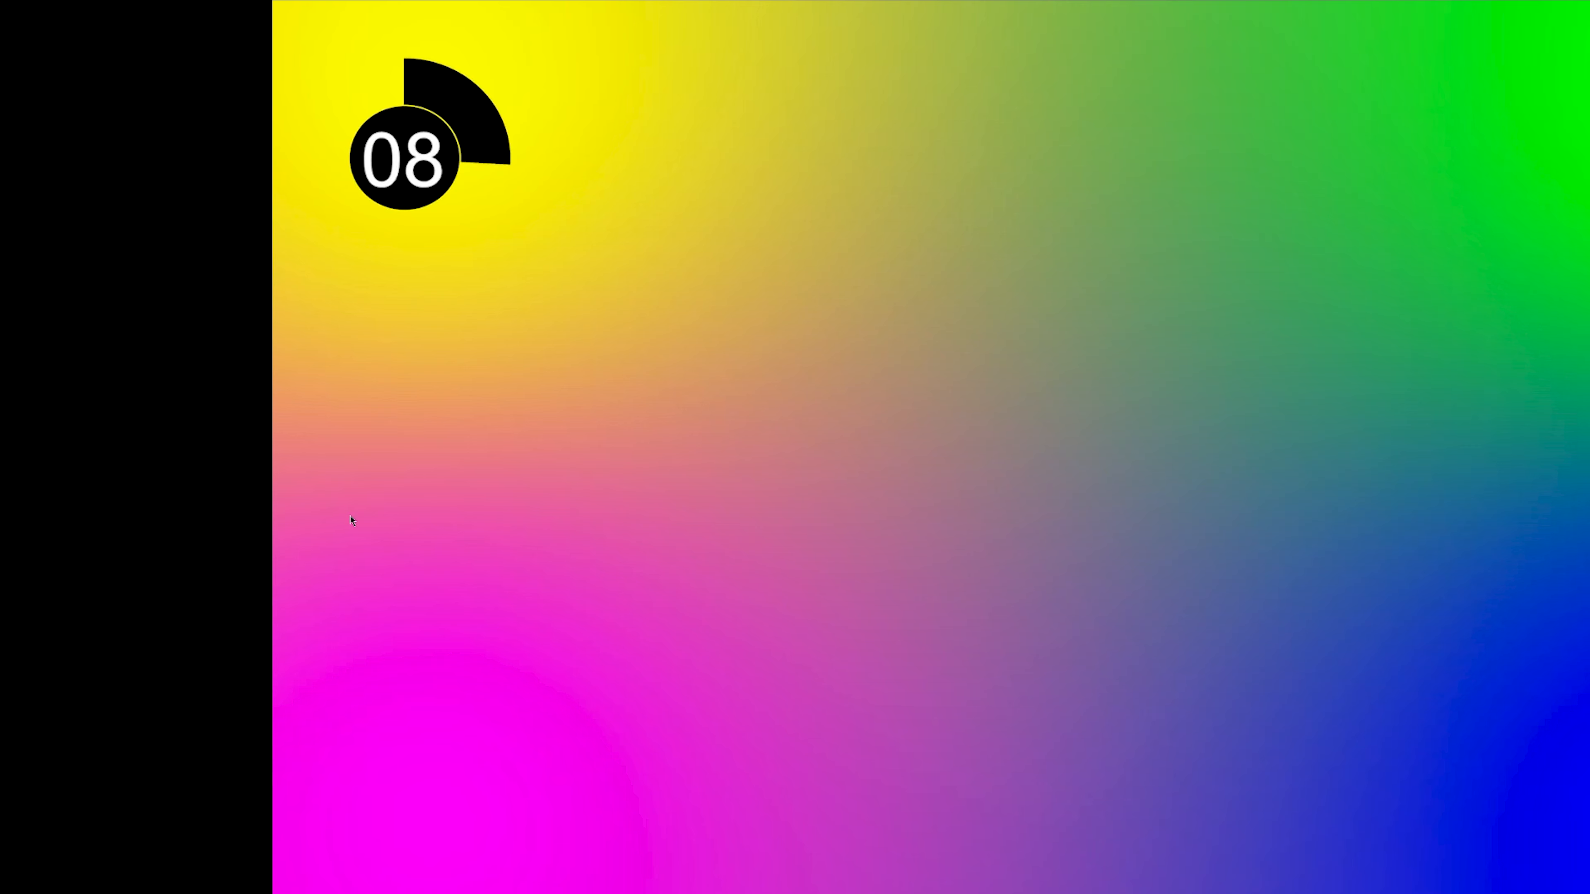
key("Home")
key("space")
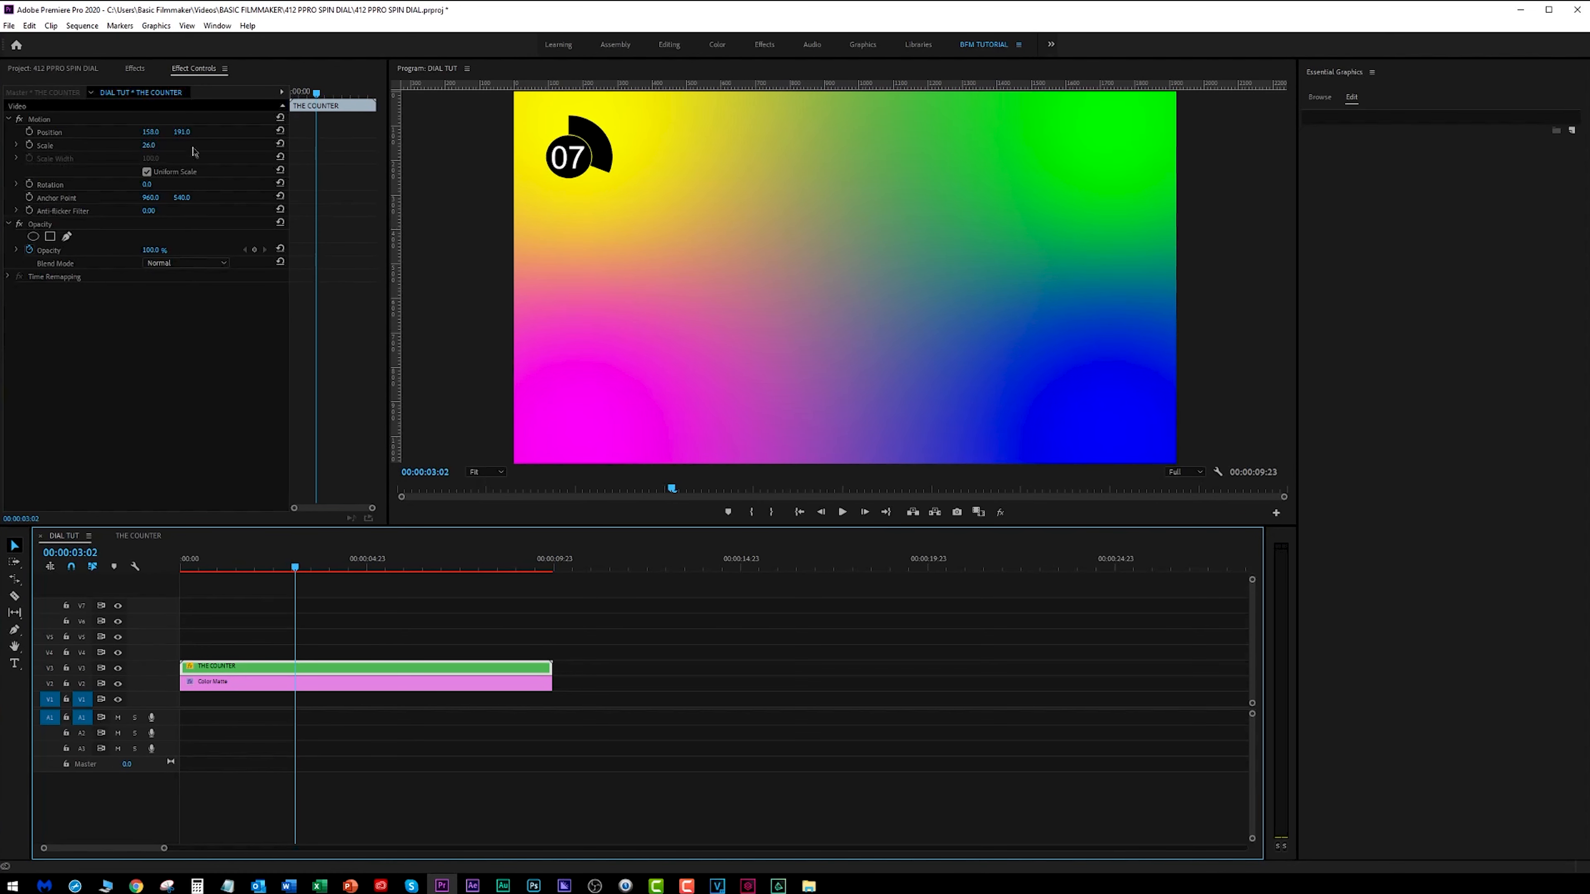
Move THE COUNTER to position 1587, 938 in the frame's blue corner and place the playhead at 00:00:04:14
left_click_drag(150, 132, 275, 133)
left_click(408, 566)
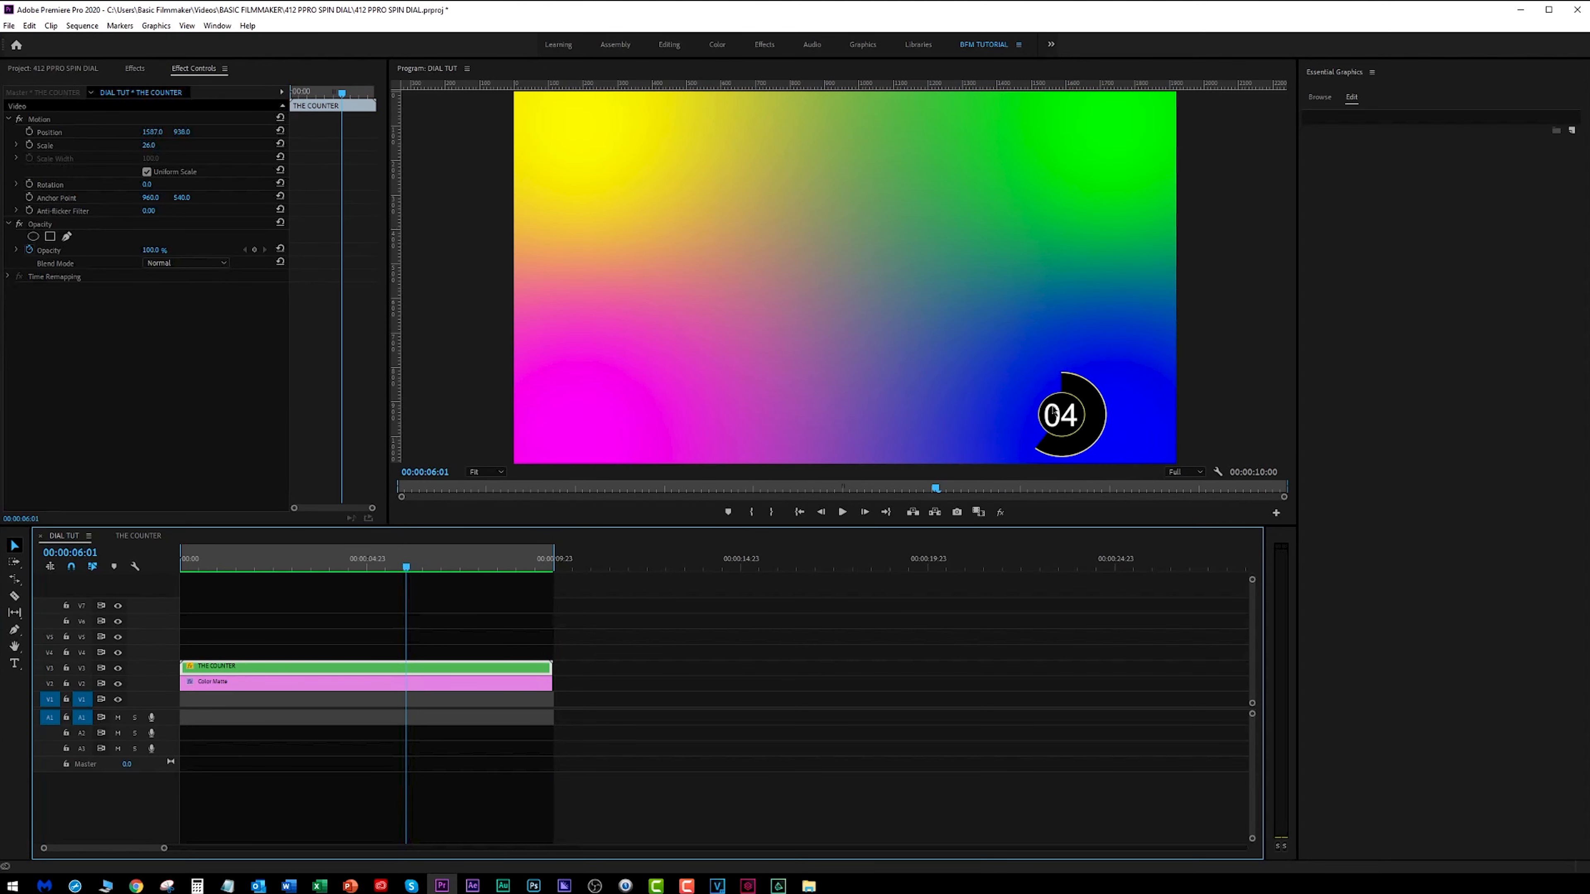
left_click(373, 628)
left_click(350, 567)
left_click(352, 567)
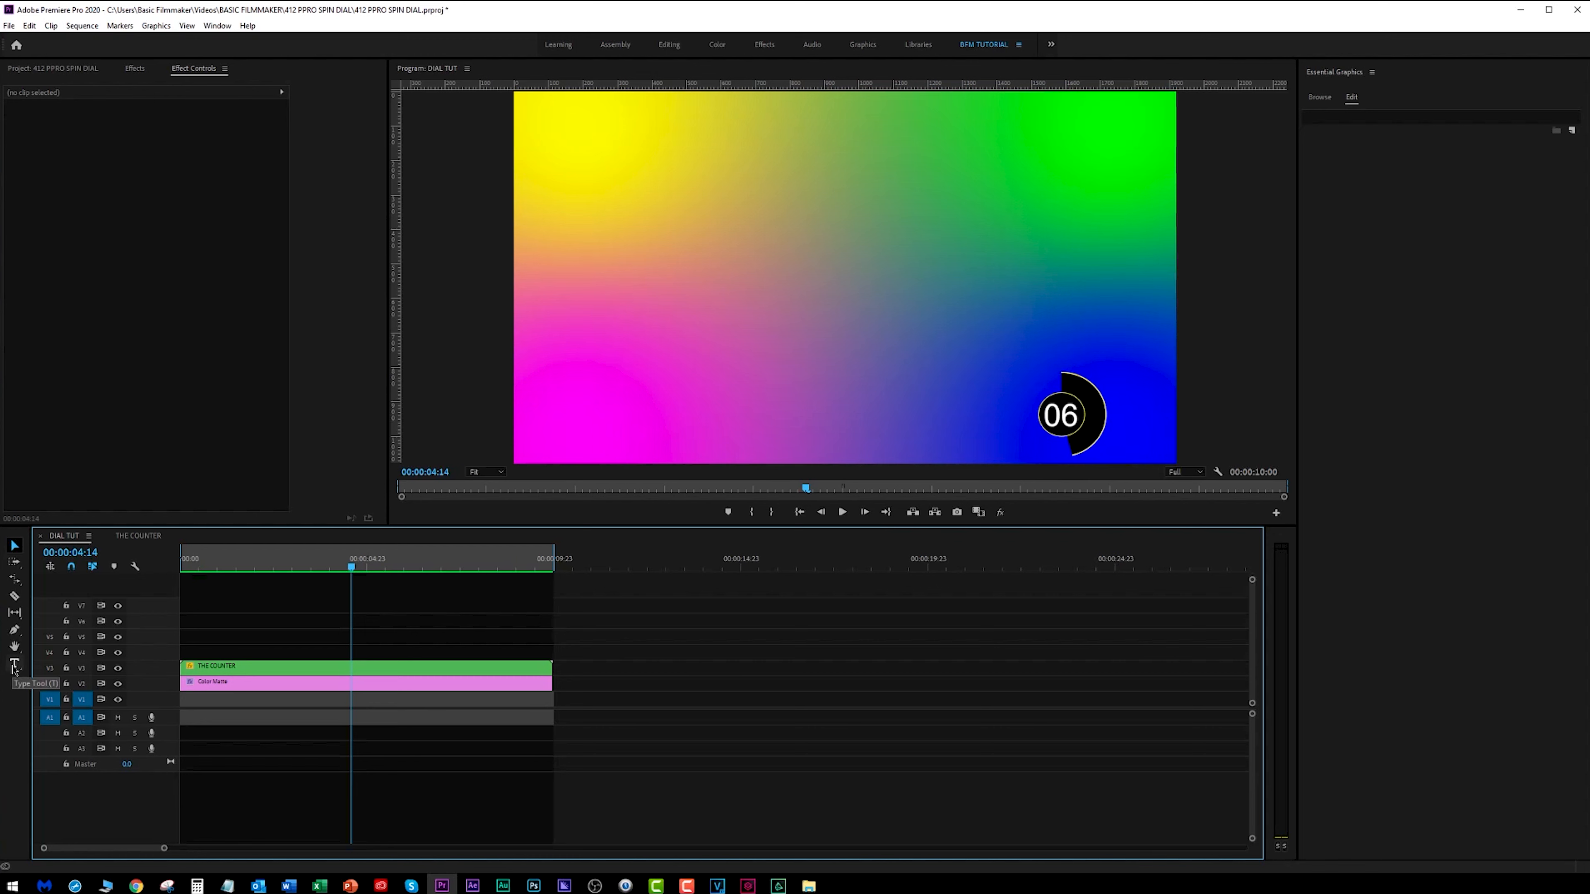
Add a text title reading TIME UNTIL SOMETHING in the yellow area of the frame
left_click(50, 68)
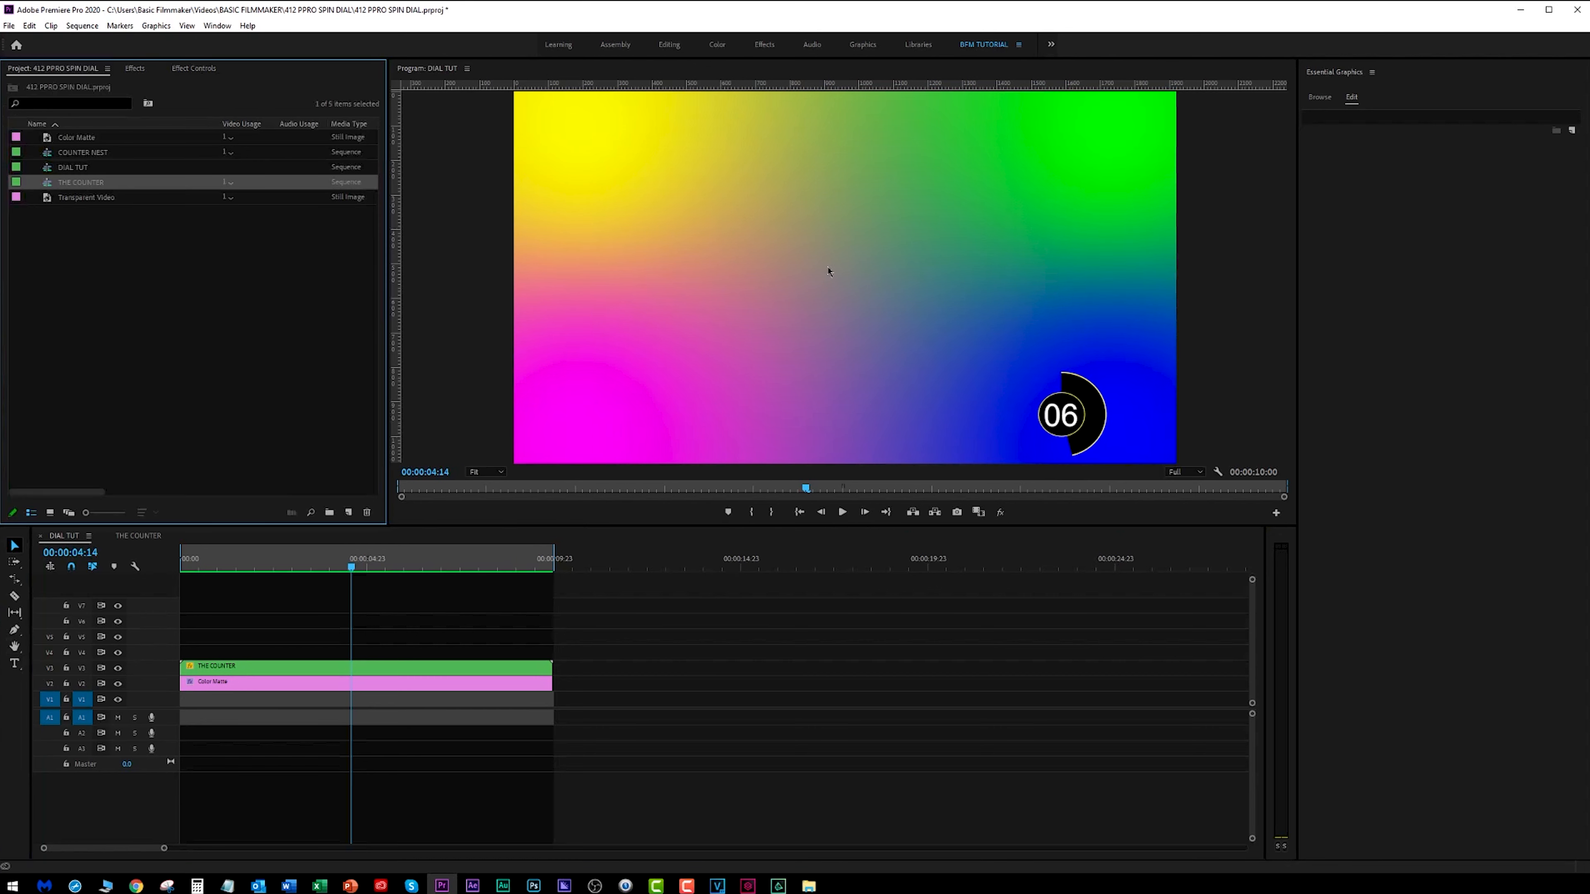
left_click(15, 664)
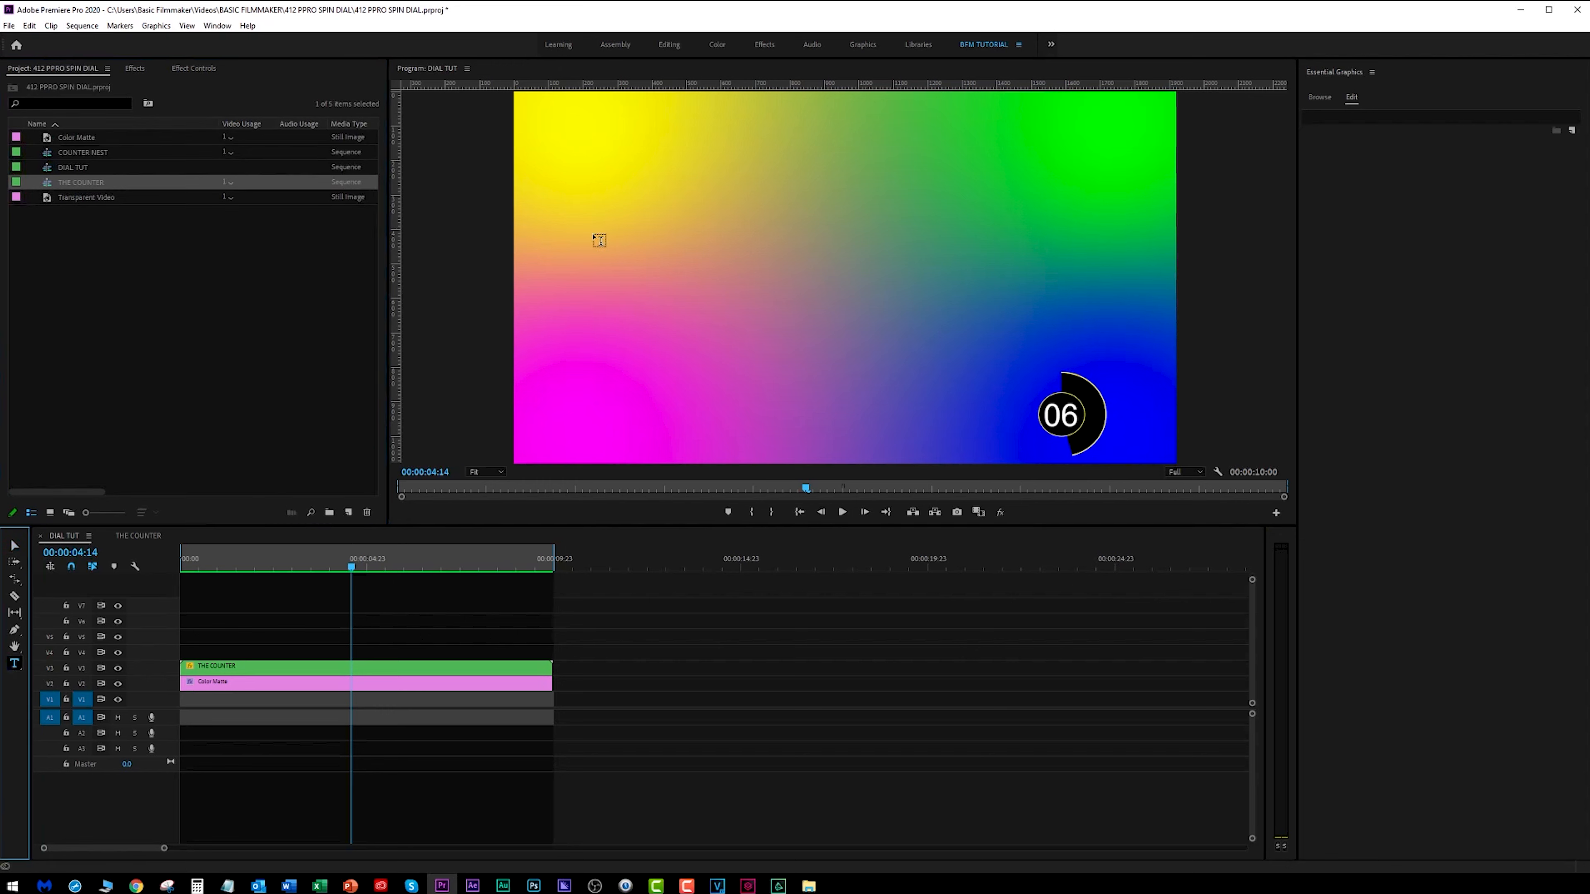
left_click(608, 195)
type("T")
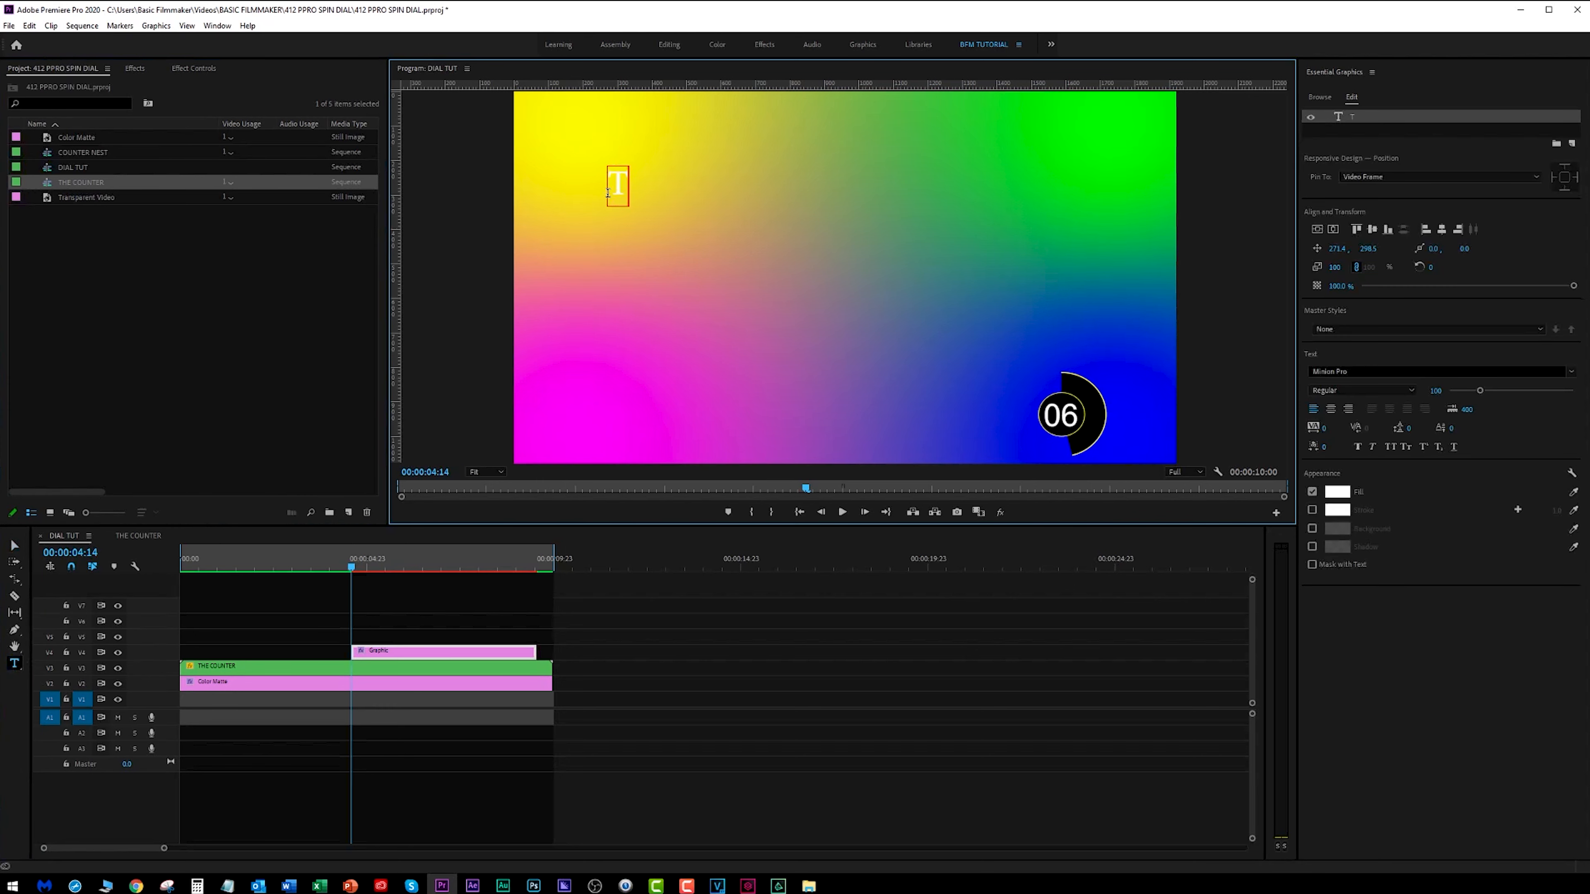
type("IME UNTIL")
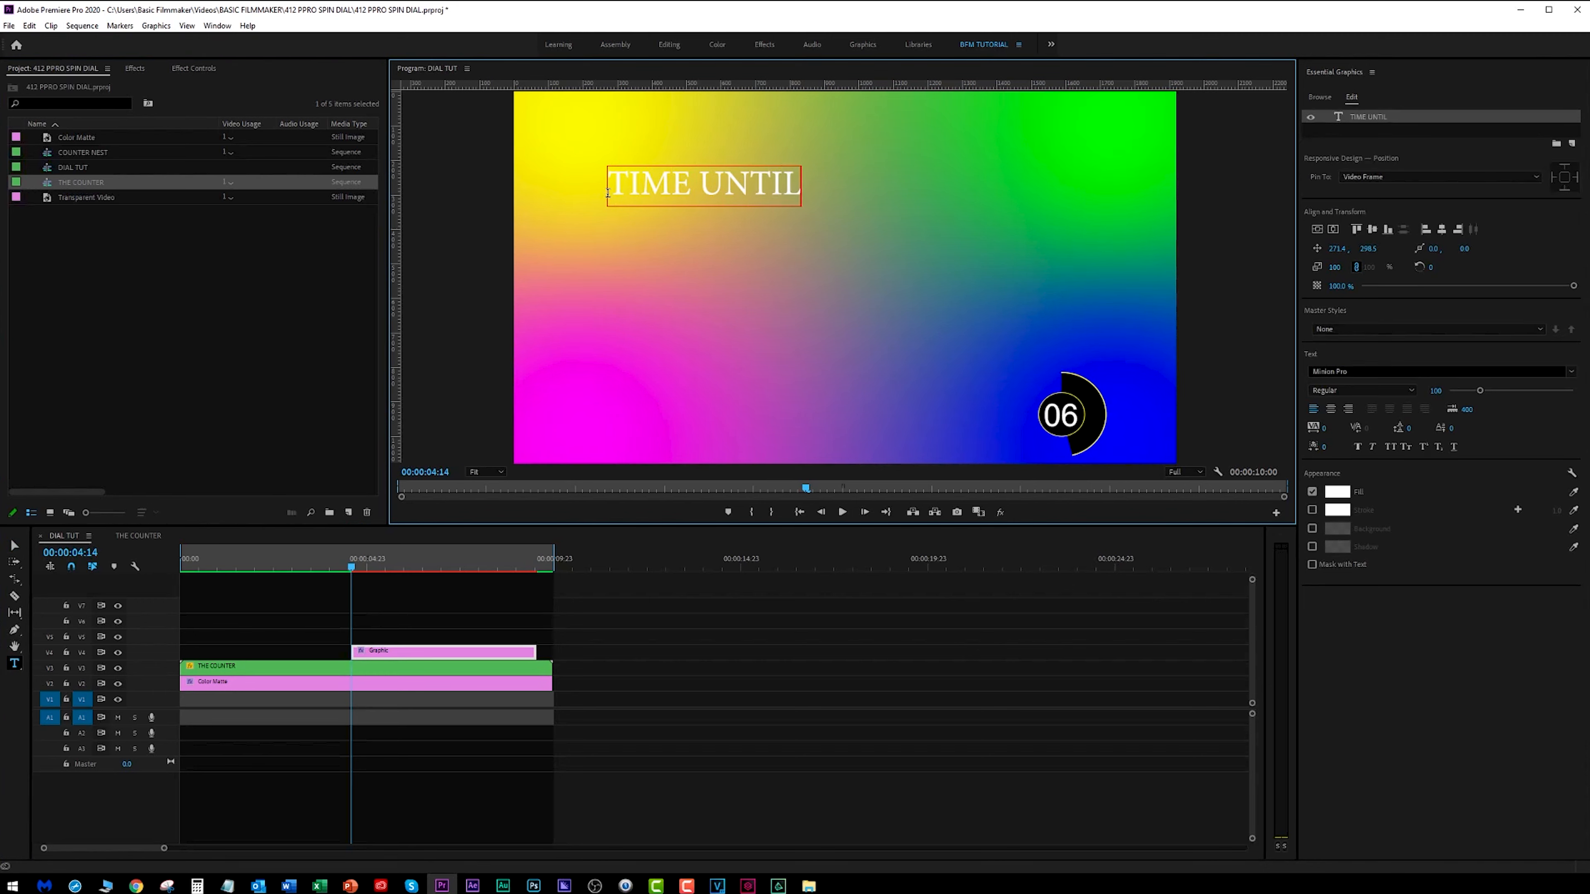
type(" SAOETHING")
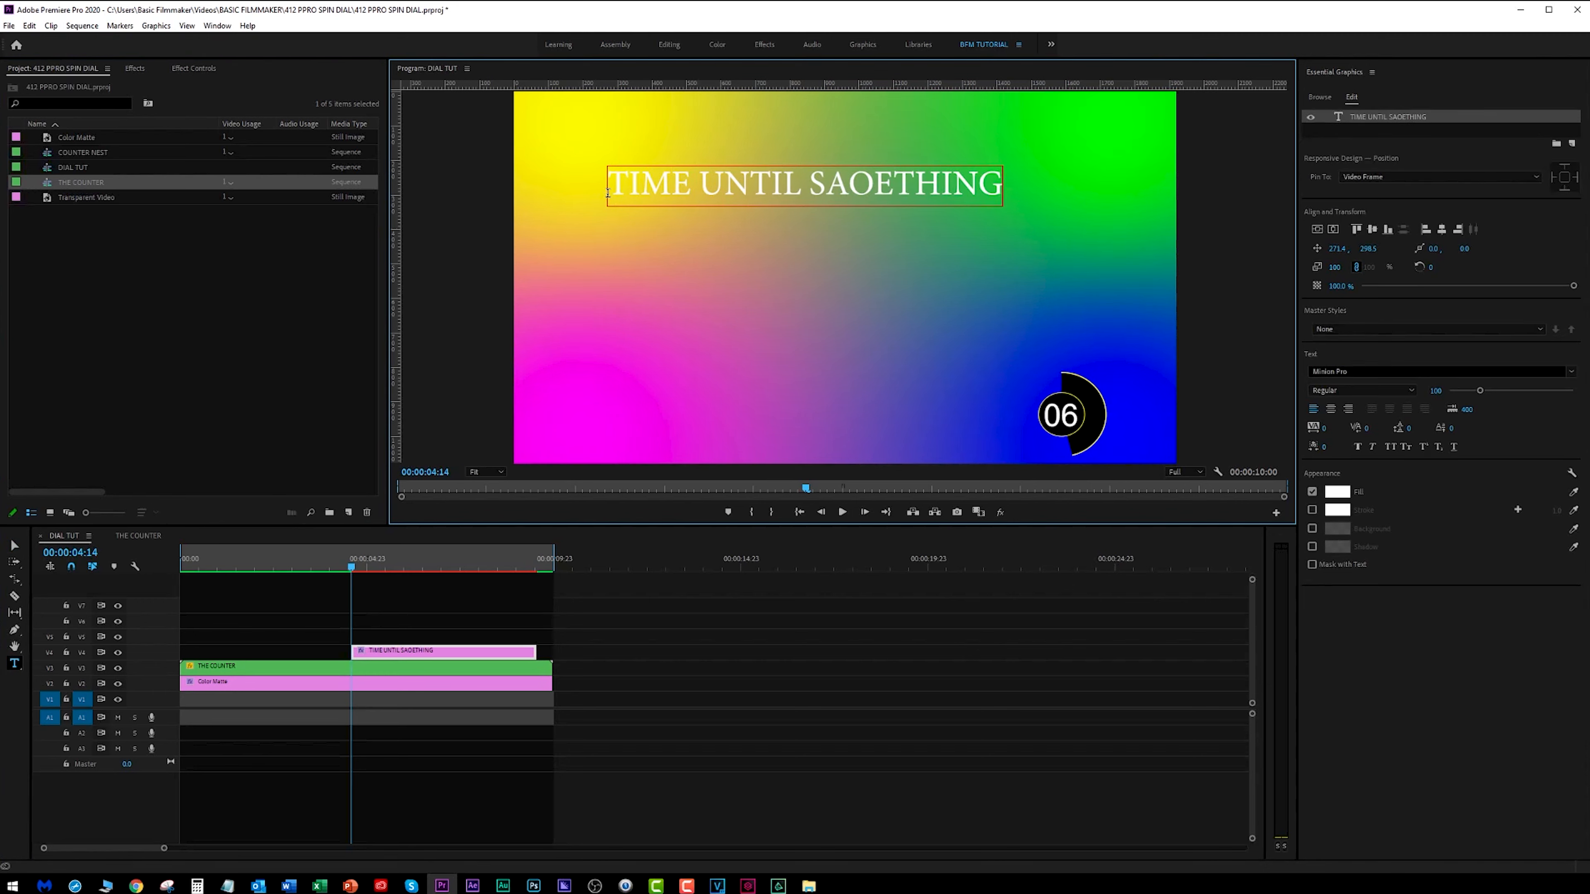
key("ctrl+Left")
key("ctrl+shift+Right")
type("S")
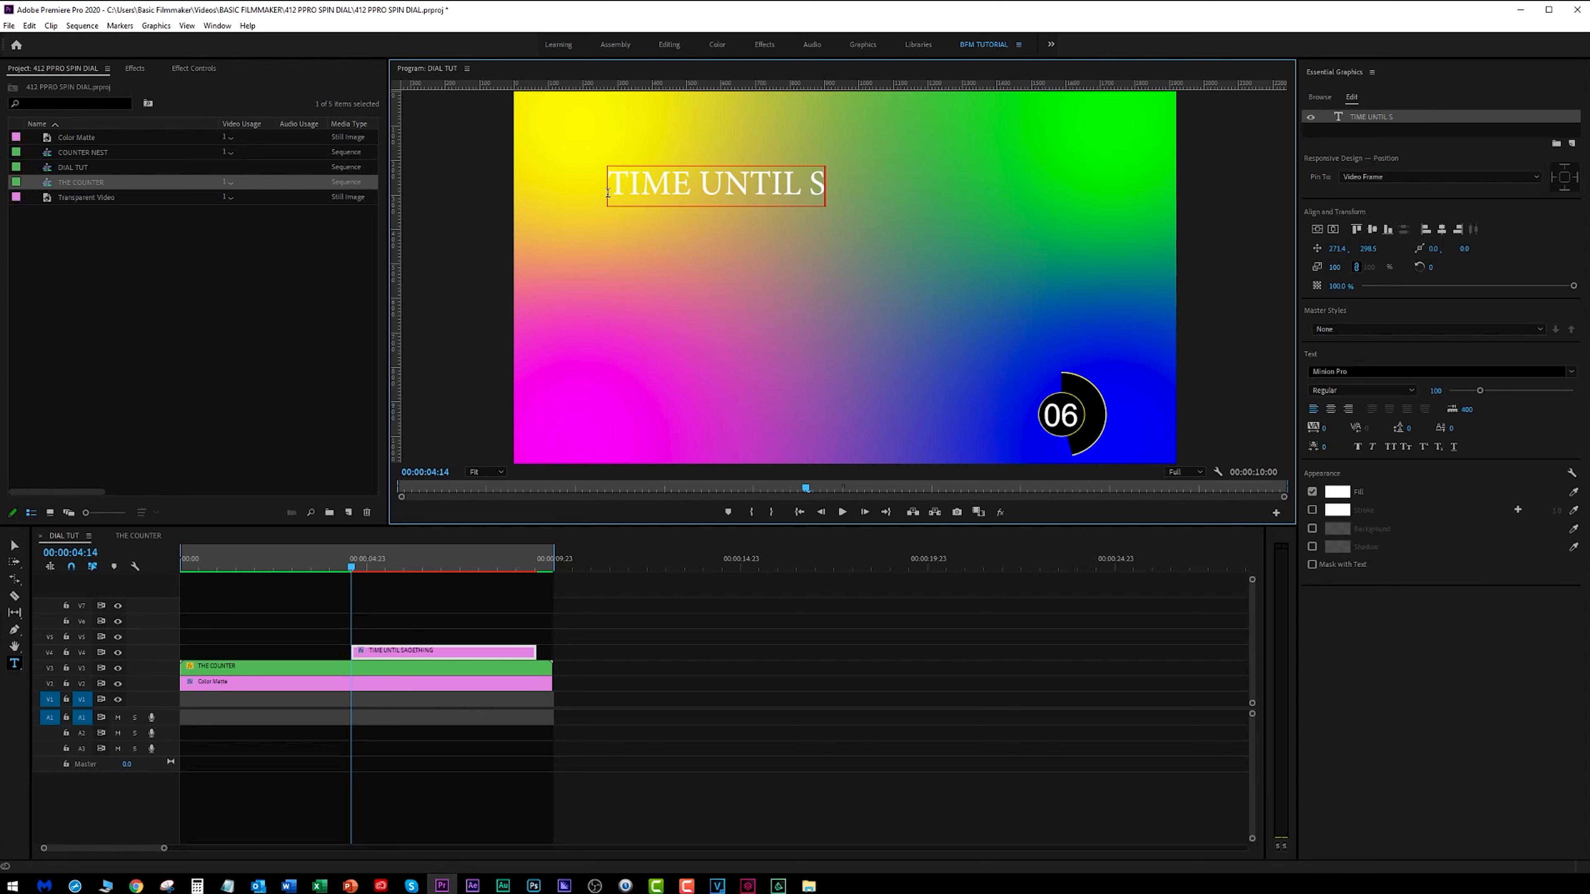
type("OMETHING")
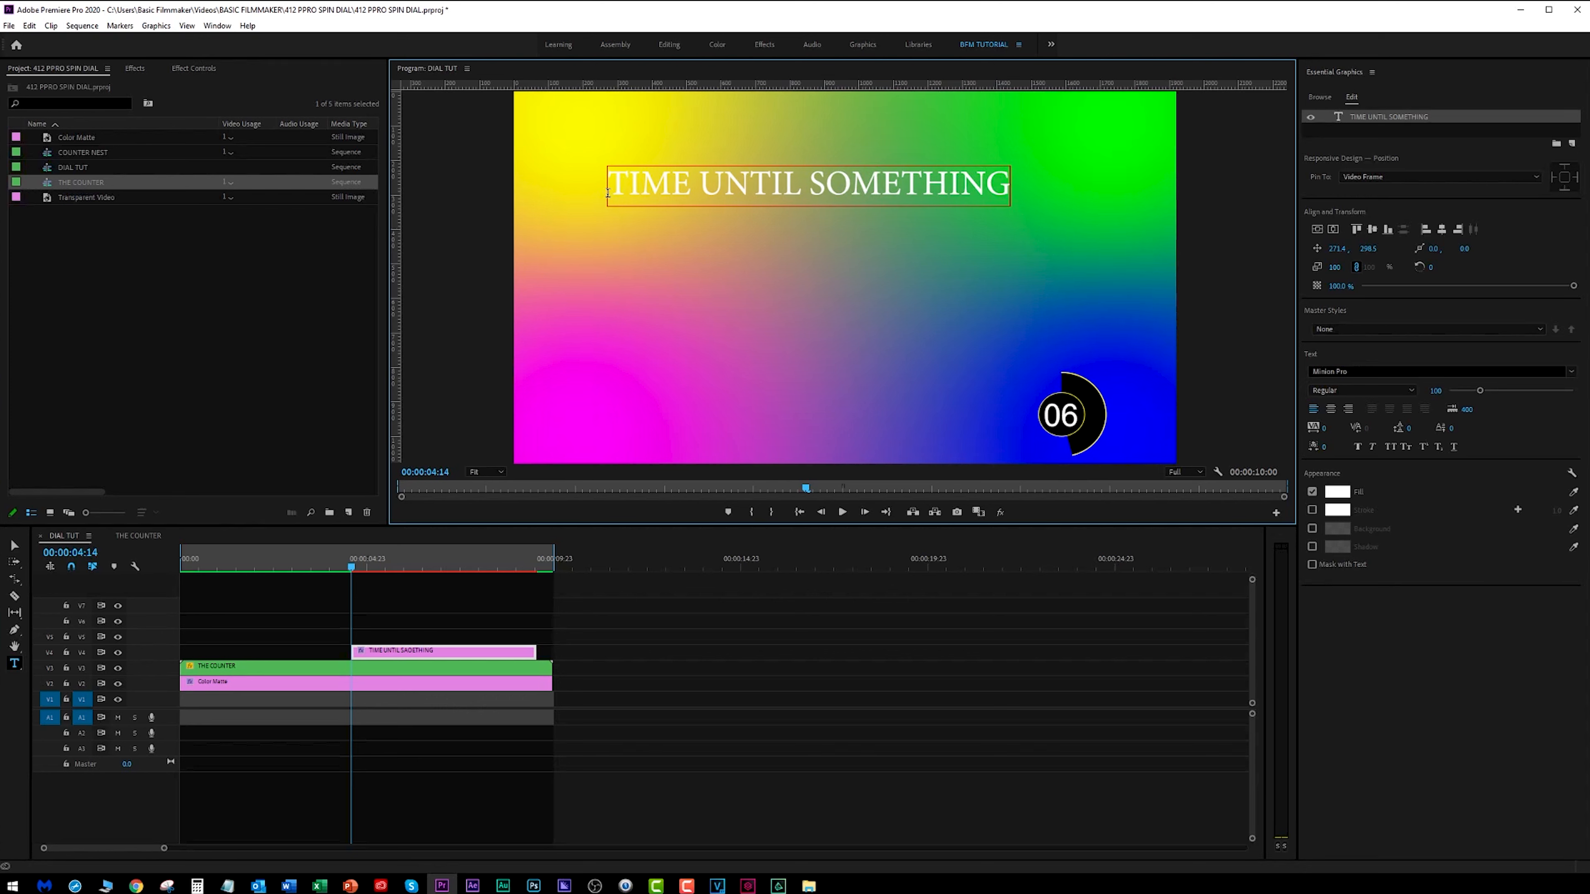
Set the title's font to Bebas Neue Regular and move the title to the upper middle of the frame
left_click_drag(607, 192, 1144, 257)
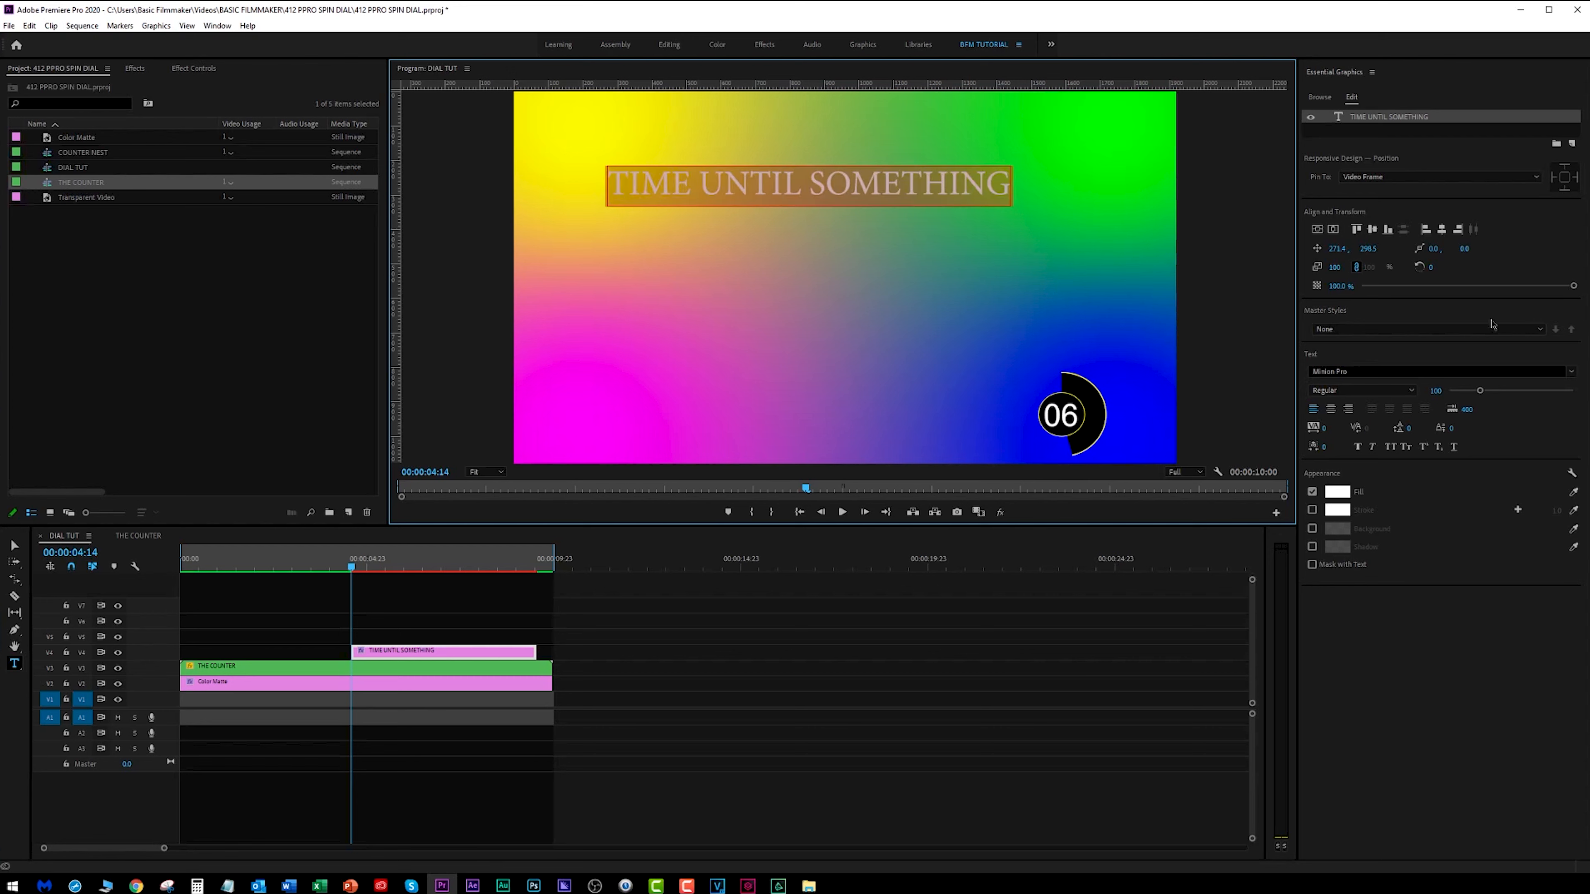
left_click(1361, 371)
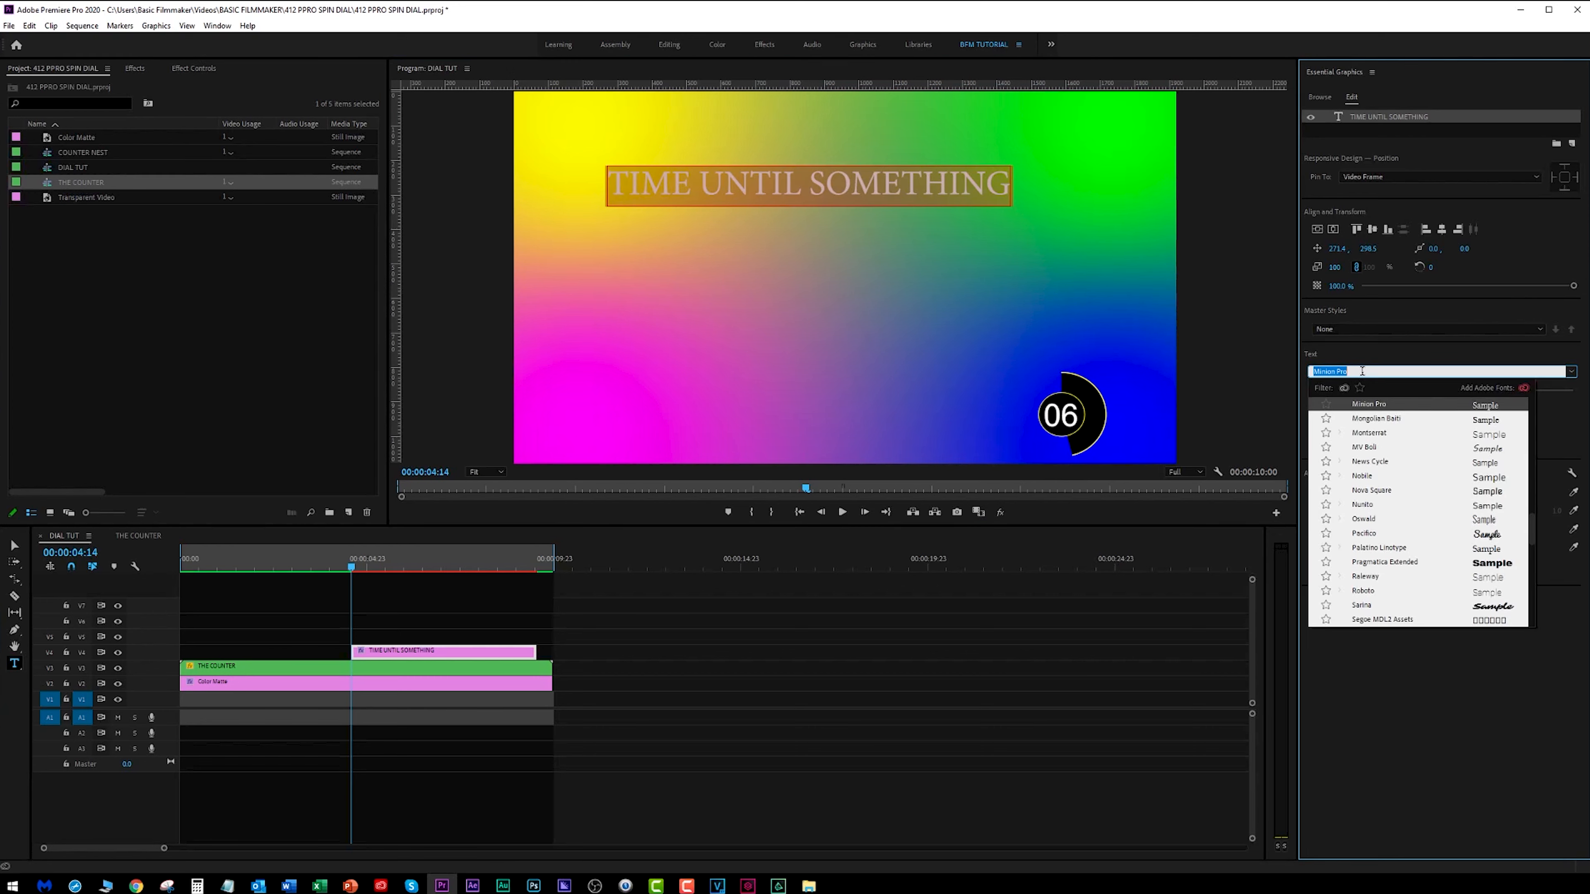
type("be")
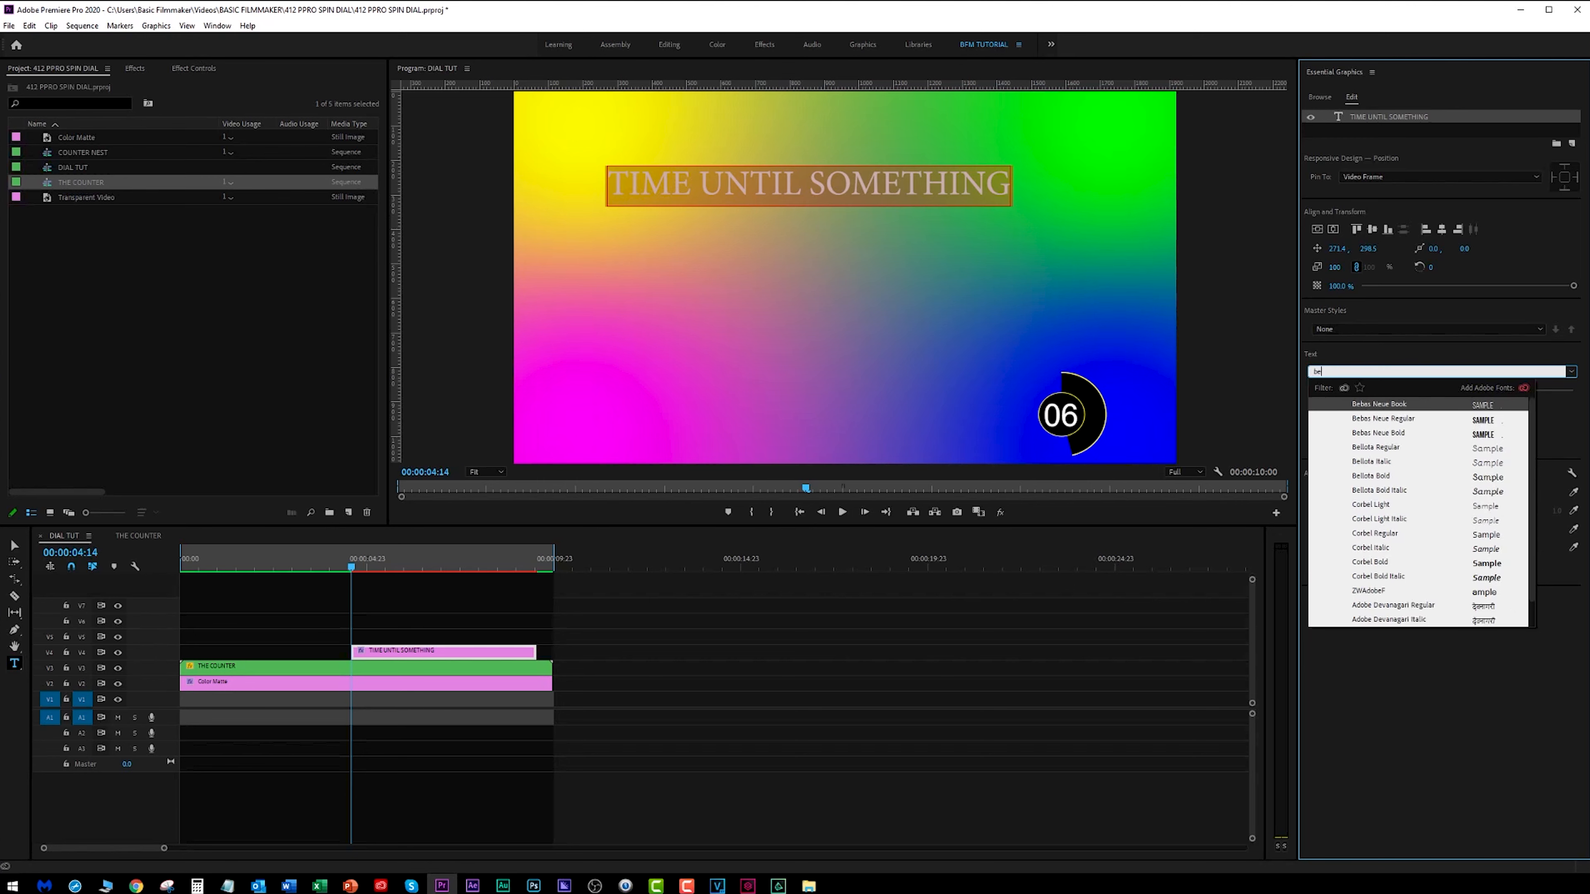
left_click(1404, 420)
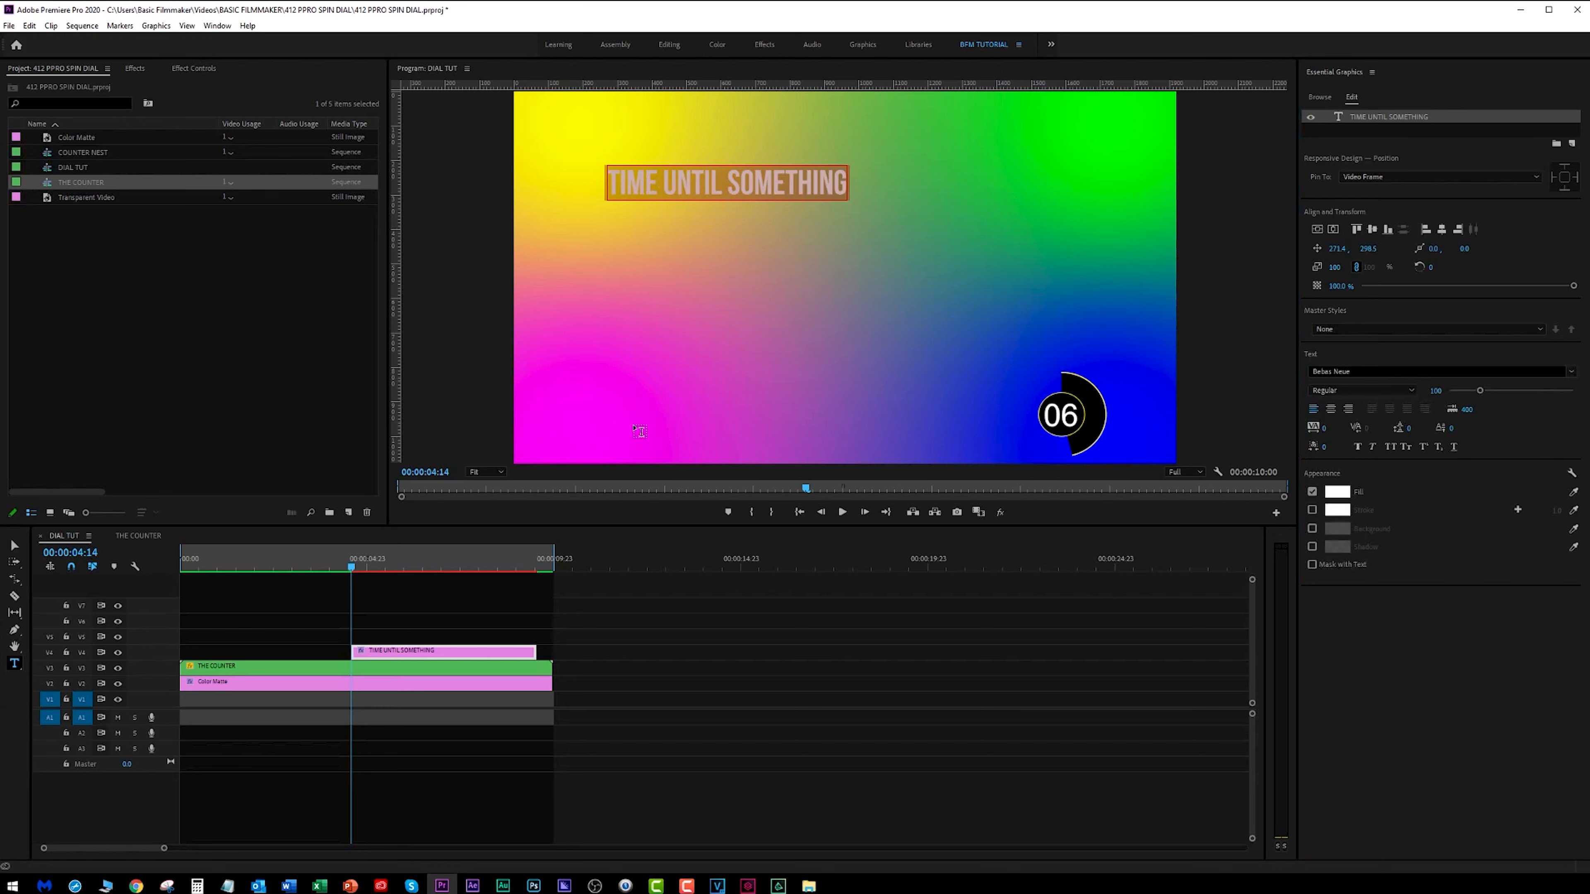
left_click(15, 546)
left_click_drag(711, 183, 779, 154)
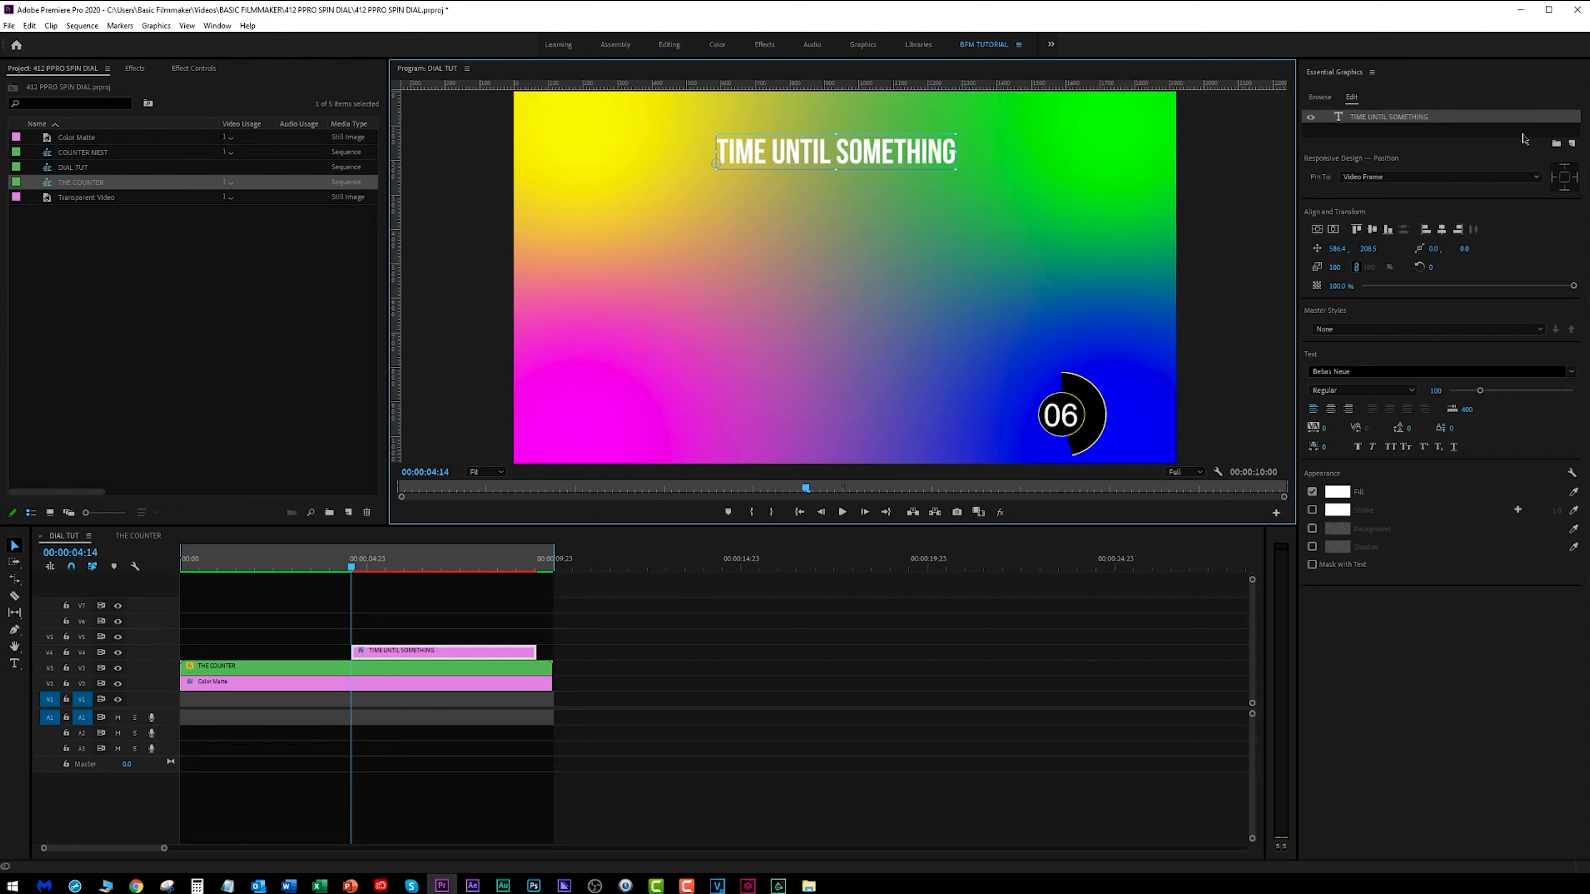
Add a rectangle to the title graphic, move it over the title's beginning and place its layer behind the text
left_click(1572, 144)
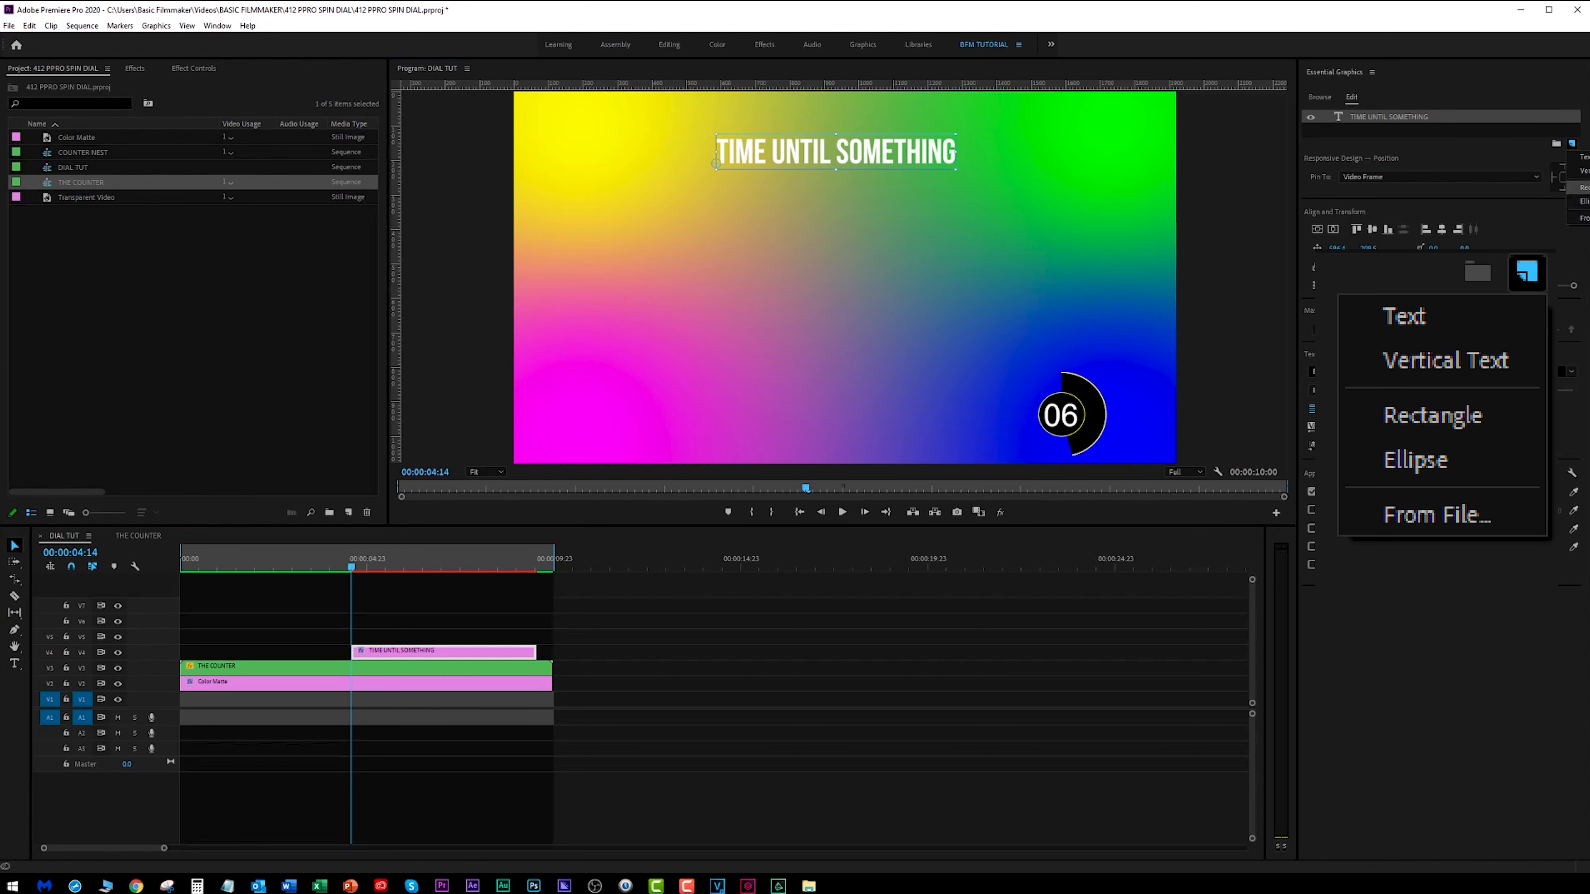
left_click(1582, 188)
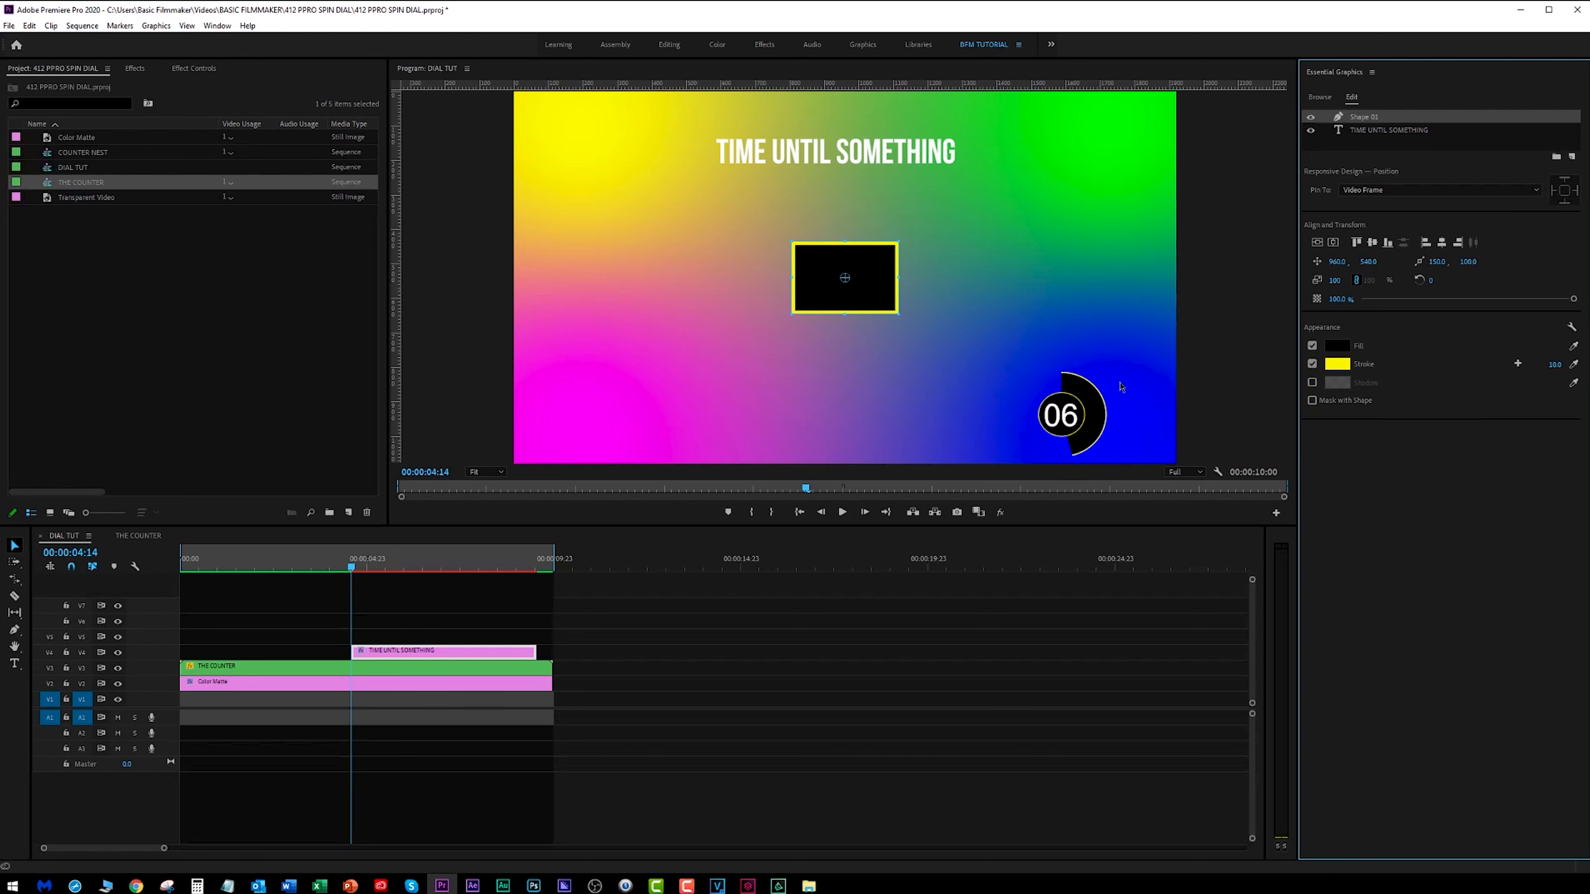
left_click_drag(884, 285, 788, 159)
left_click_drag(1370, 118, 1365, 150)
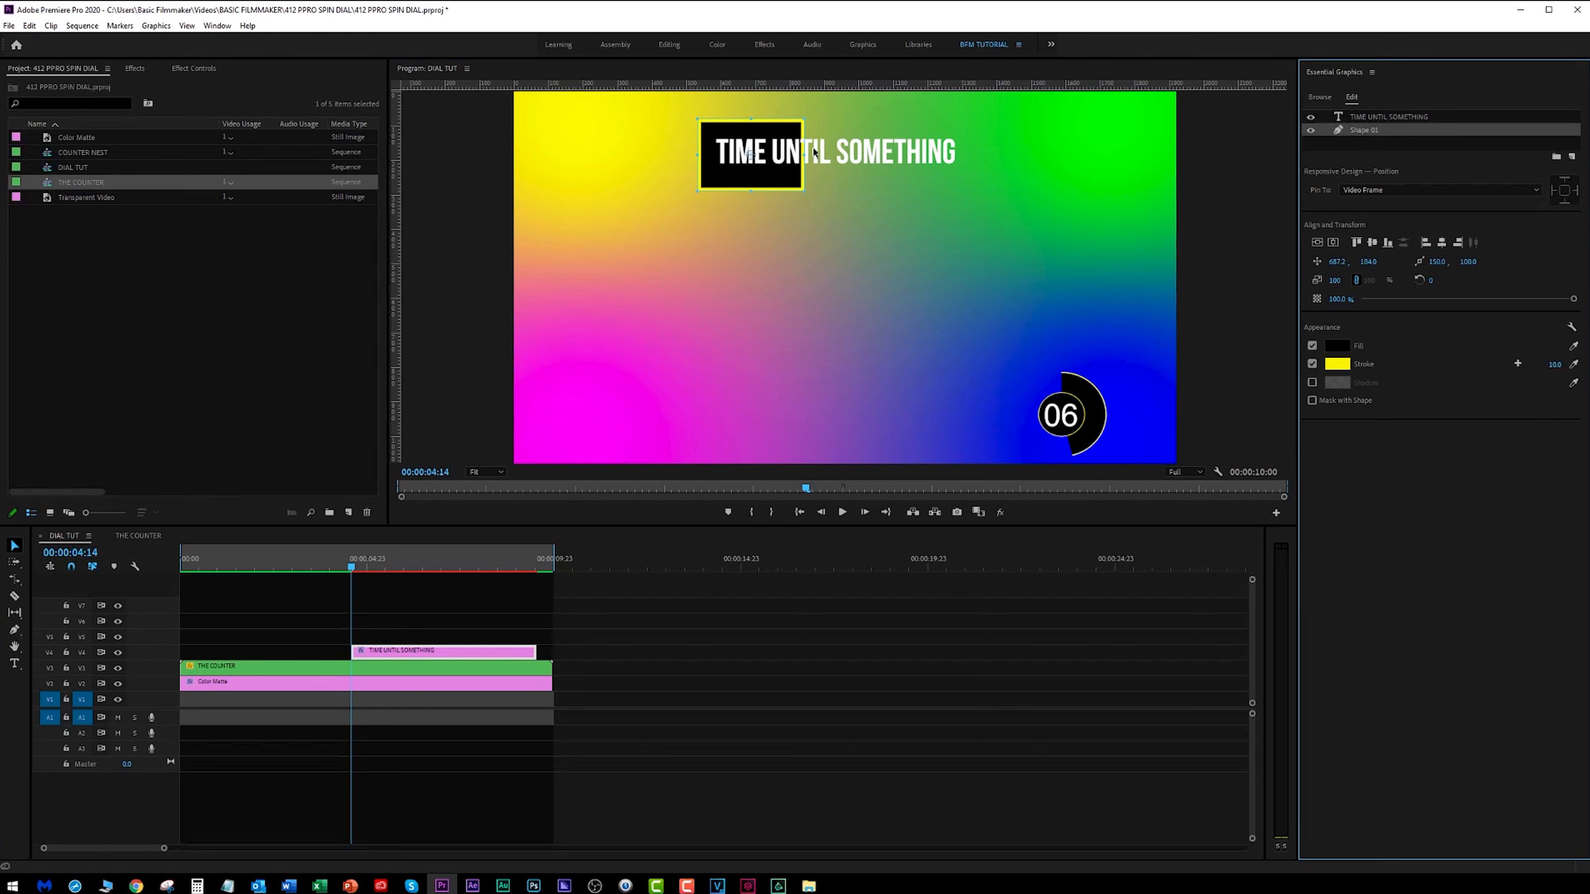
Stretch the rectangle to surround the title with ample space below it, and set its stroke width to 5
left_click_drag(803, 153, 997, 154)
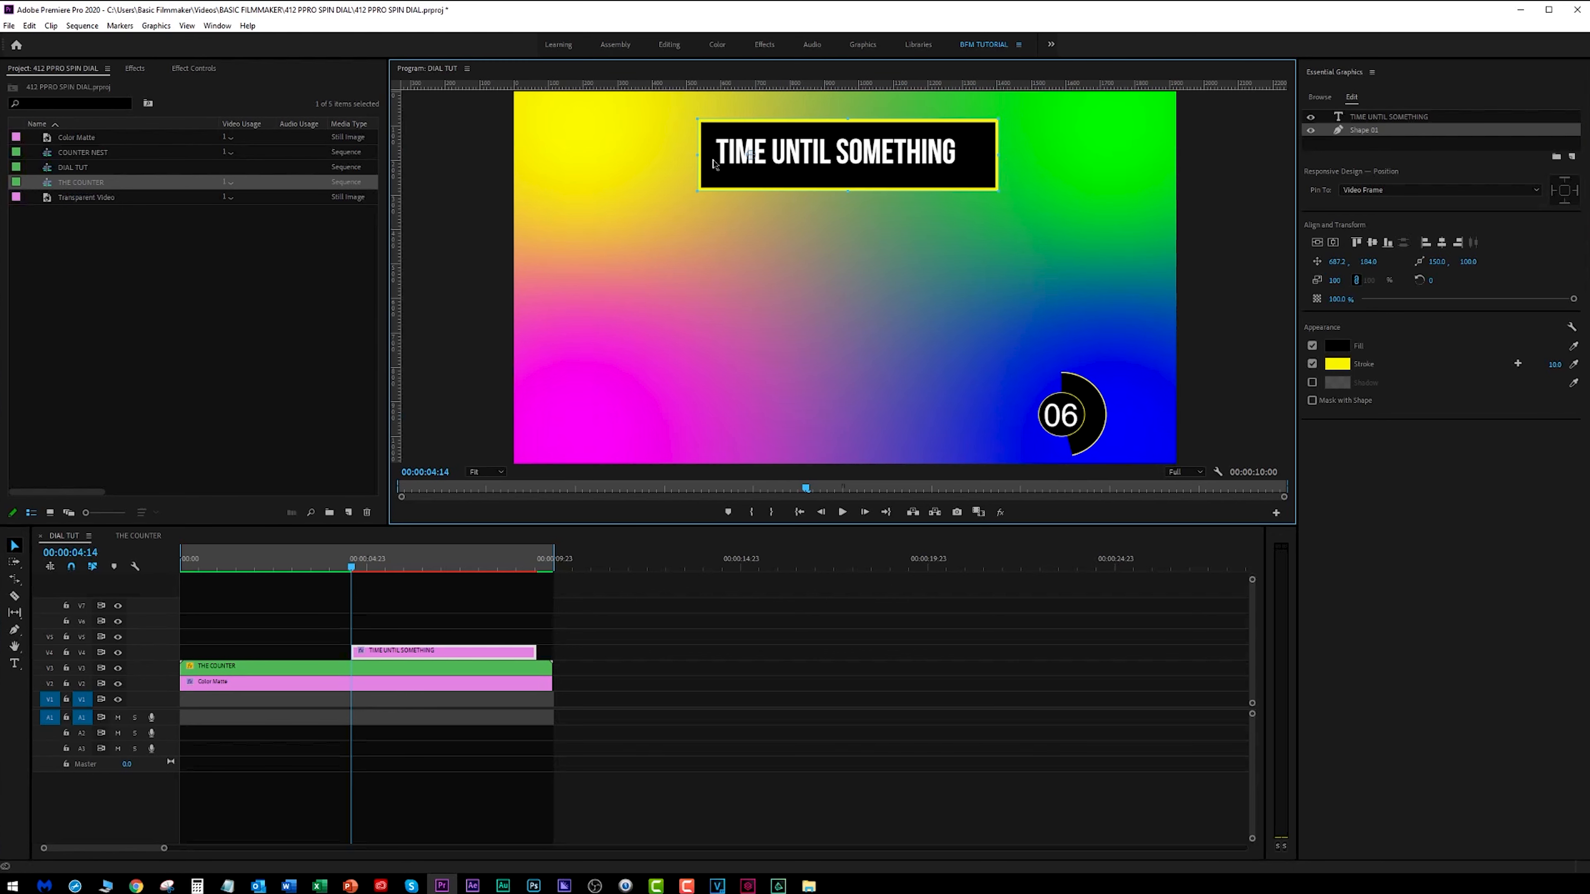
left_click_drag(701, 155, 683, 155)
left_click_drag(840, 193, 836, 336)
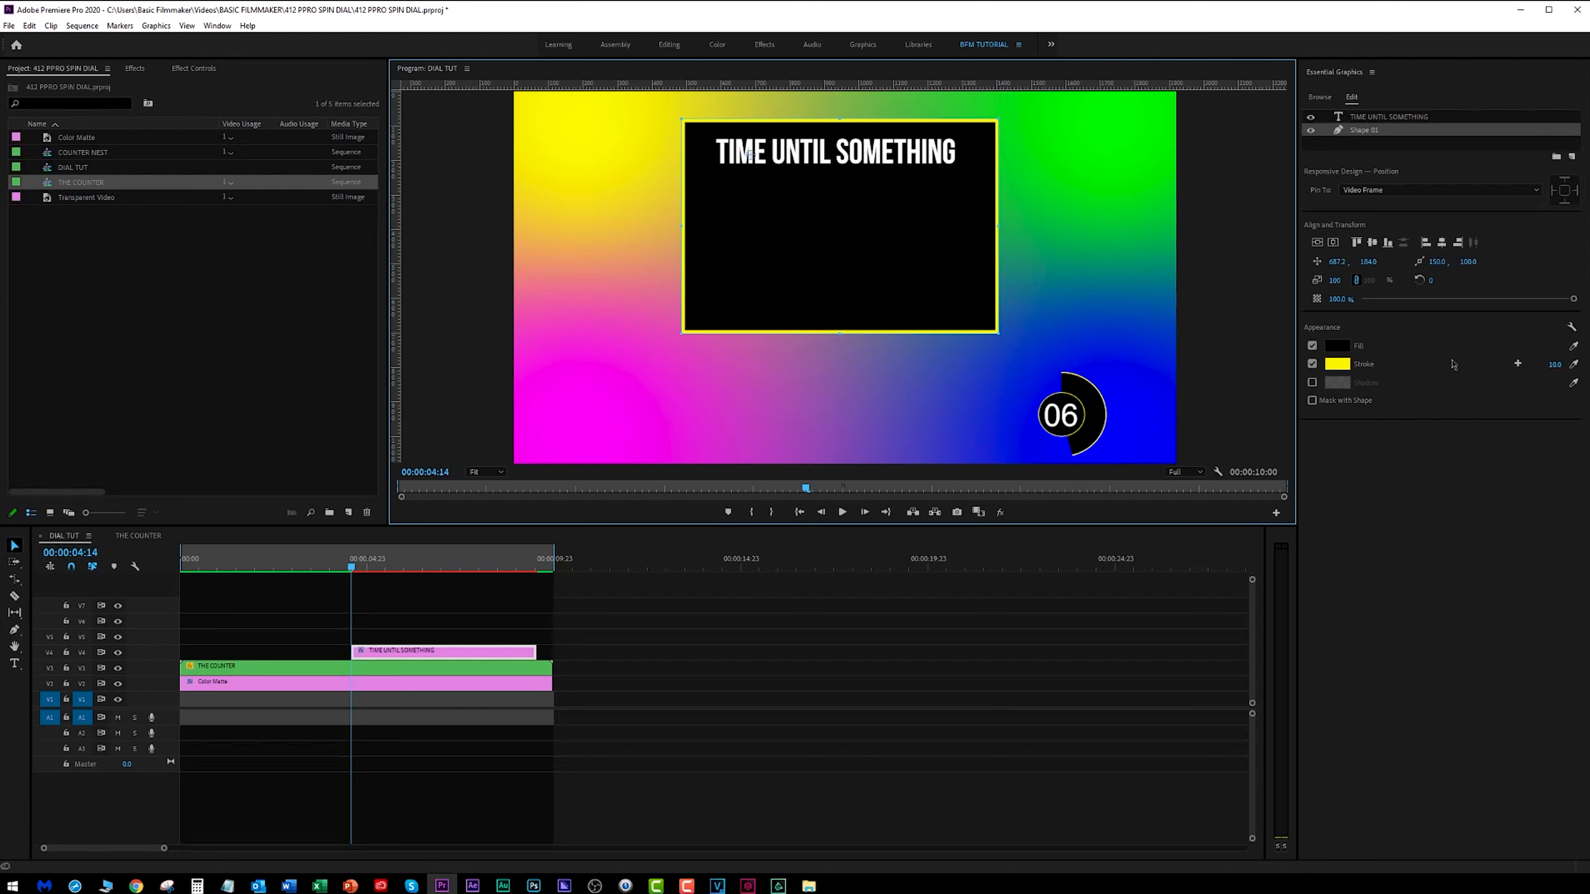
left_click(1543, 361)
type("5")
key("Return")
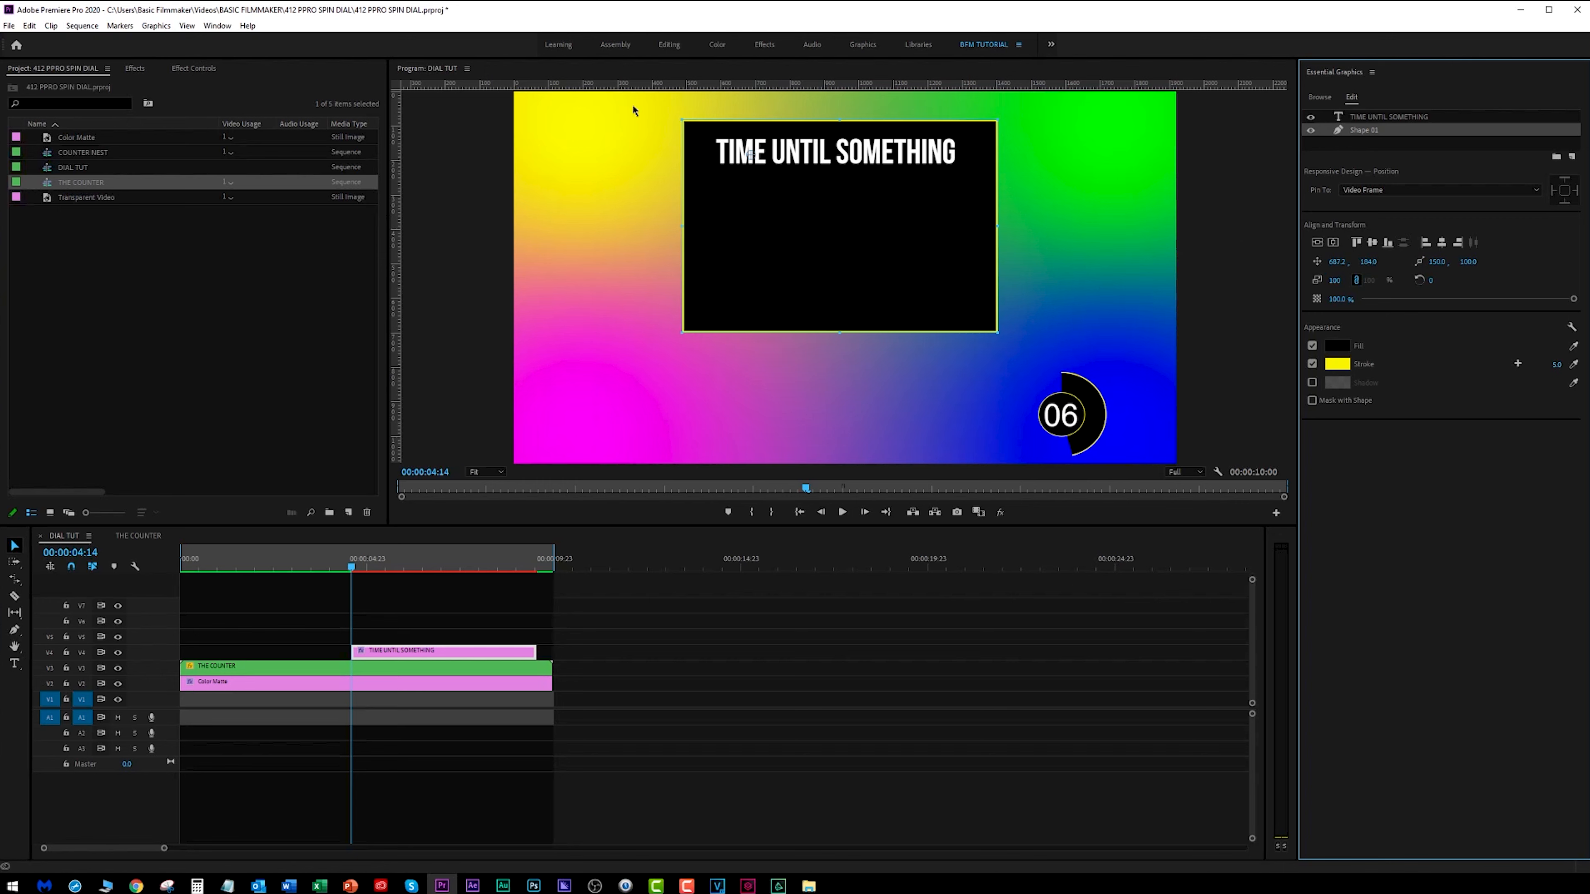
Move the title and rectangle together down toward the middle of the frame and center both horizontally
left_click_drag(632, 108, 1005, 342)
left_click_drag(875, 230, 882, 277)
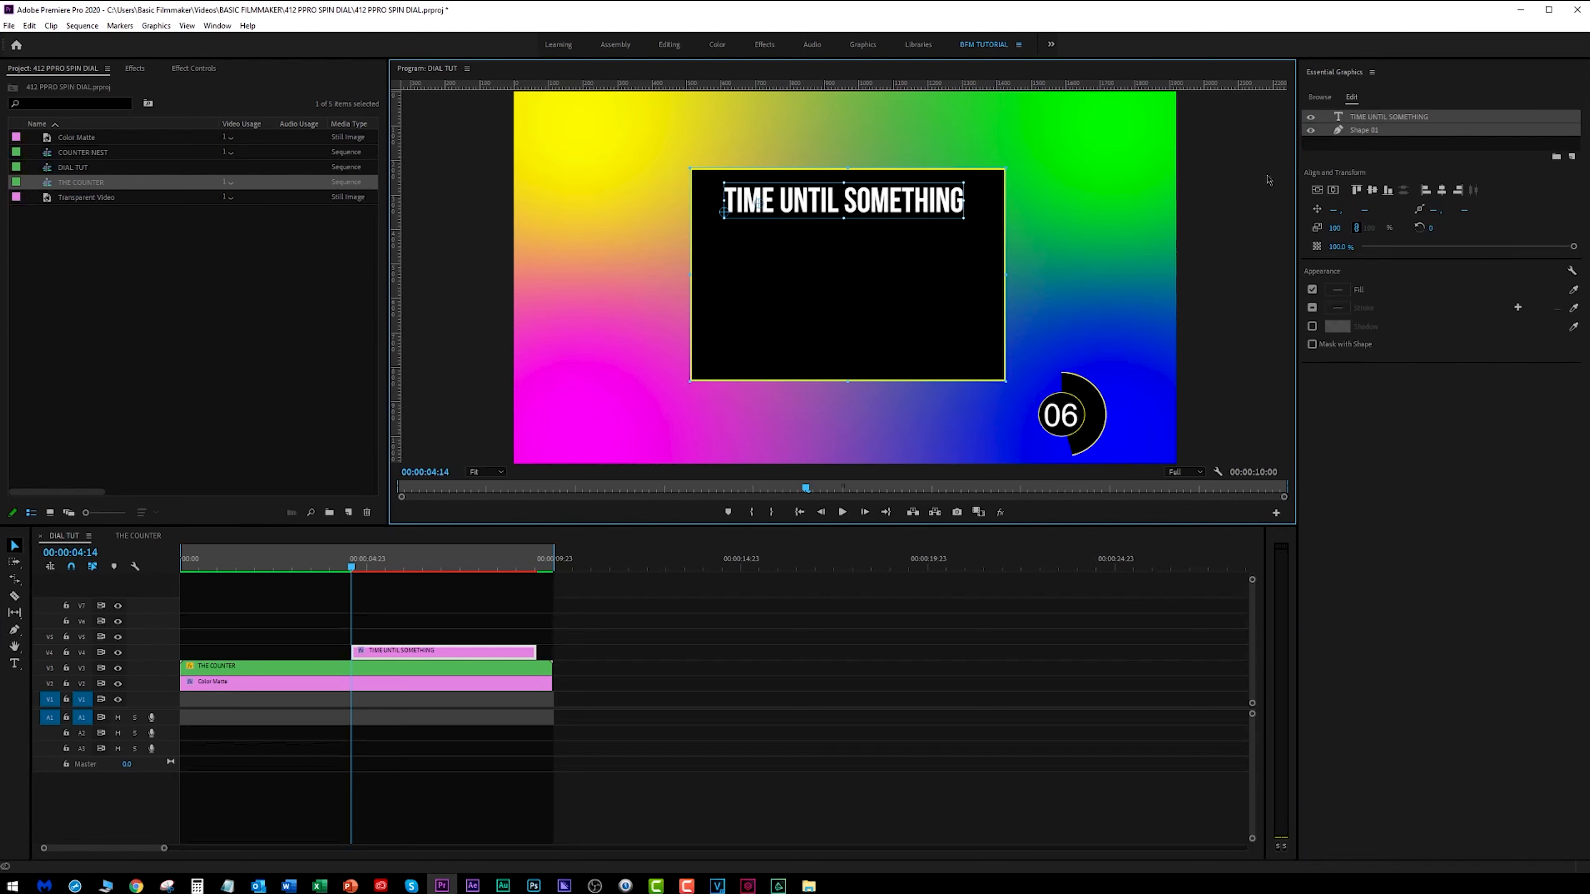
left_click(1332, 190)
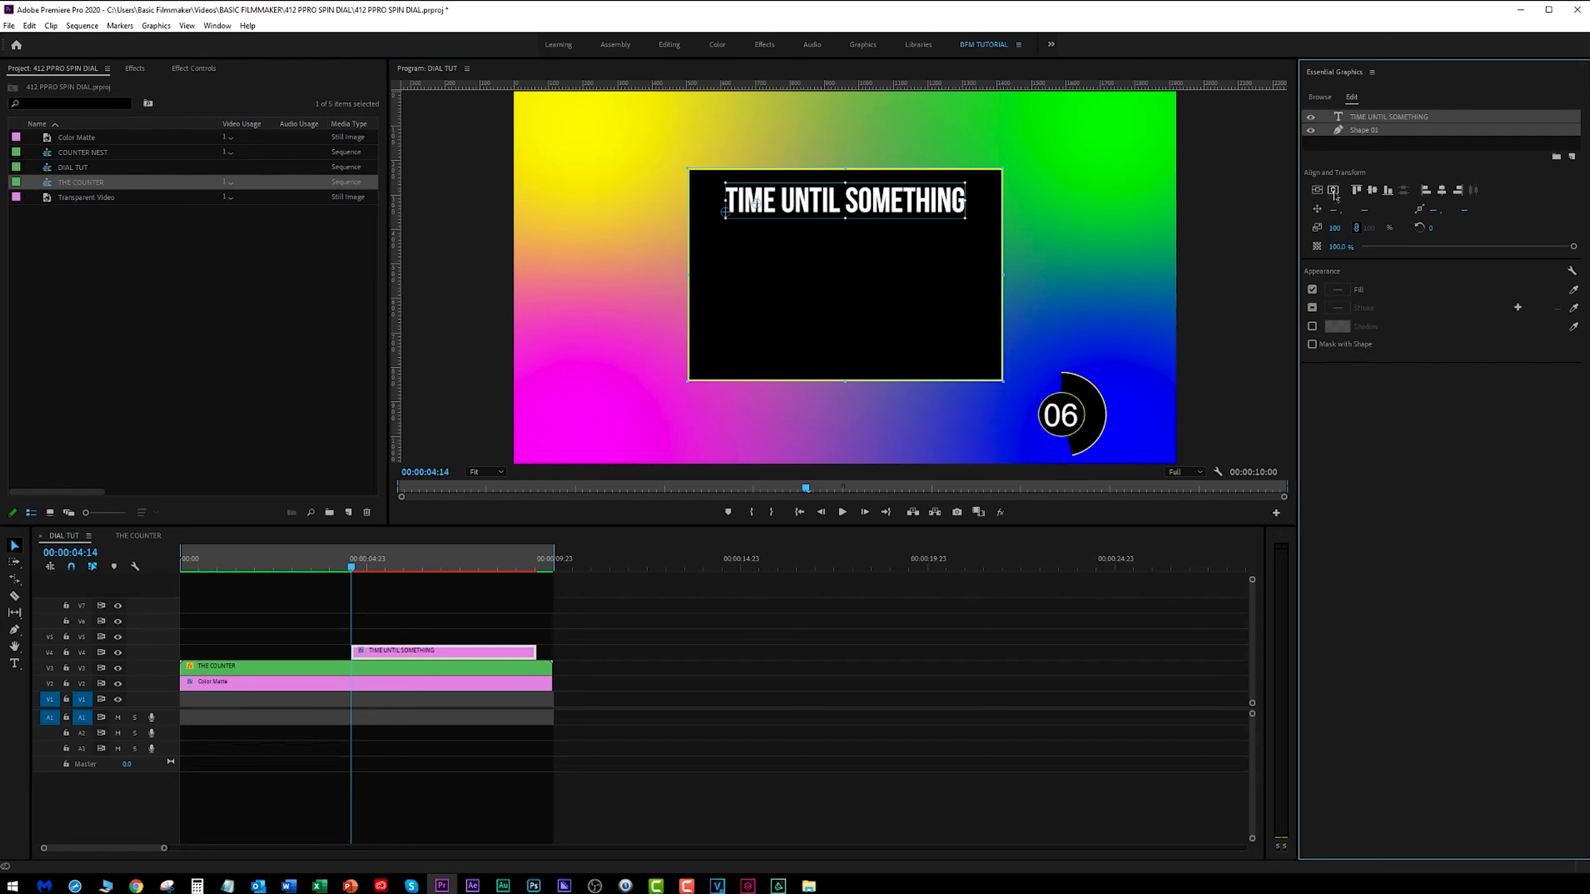
Move the TIME UNTIL SOMETHING clip to the sequence start and extend its end to match the THE COUNTER clip
left_click(1317, 190)
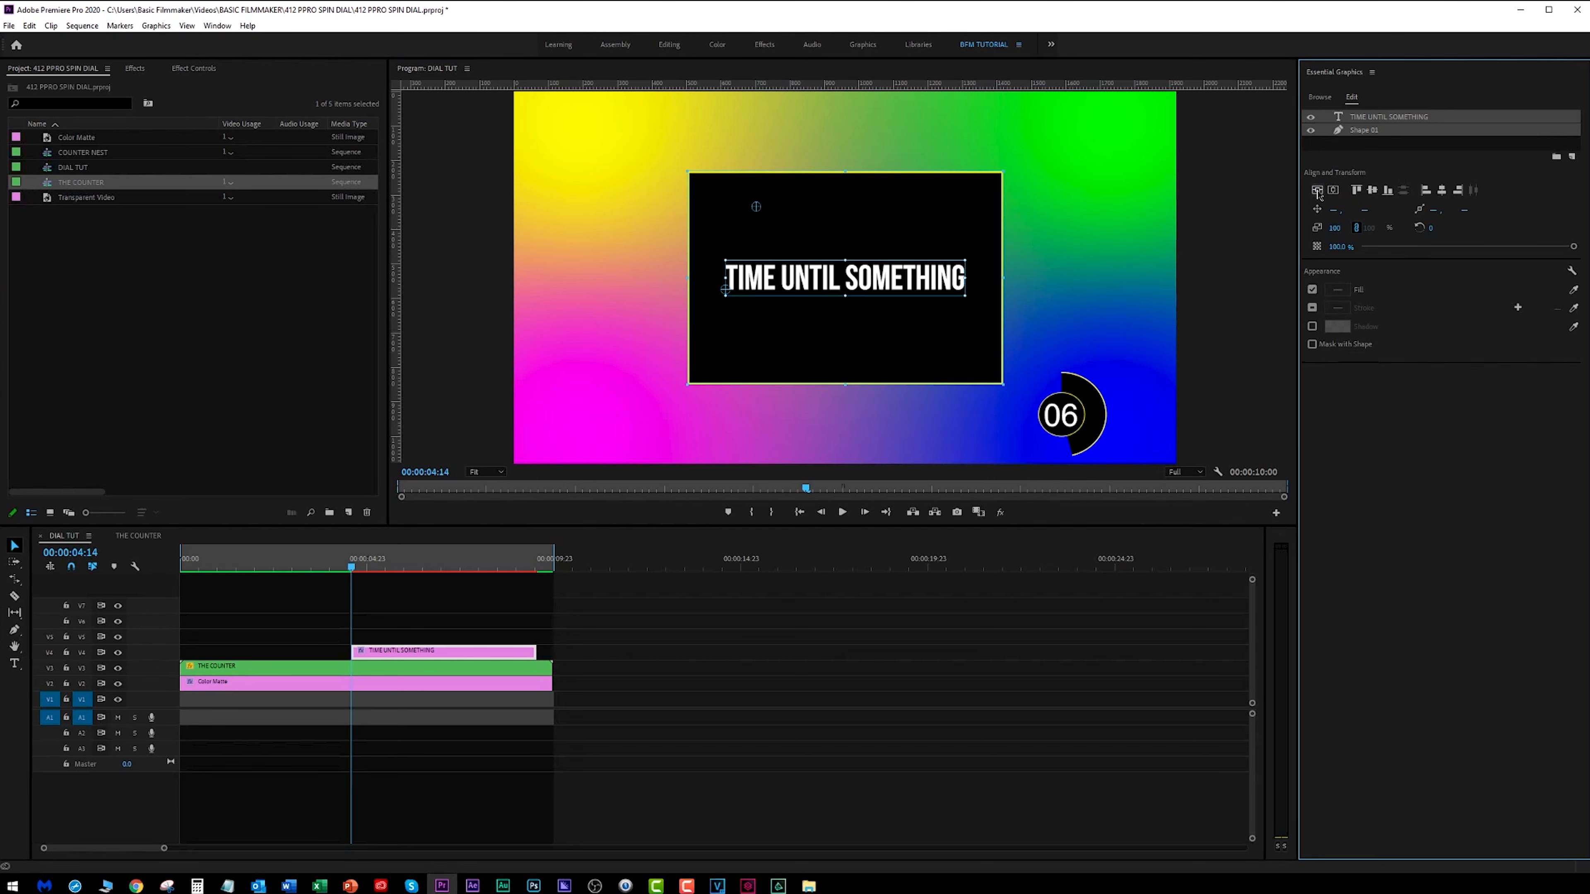
key("ctrl+z")
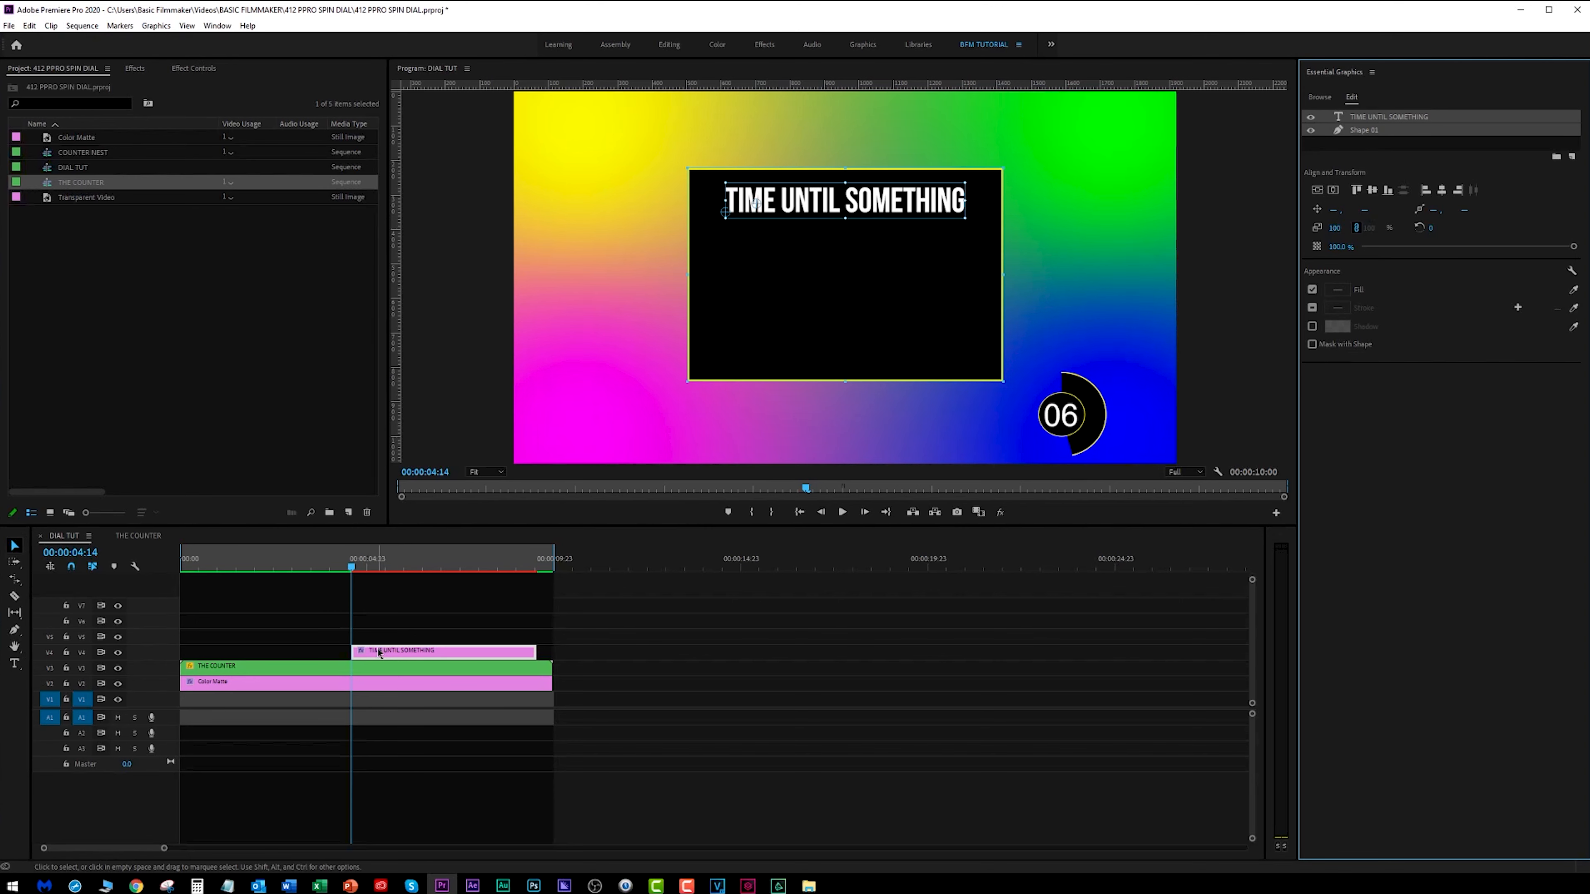
left_click_drag(352, 651, 181, 651)
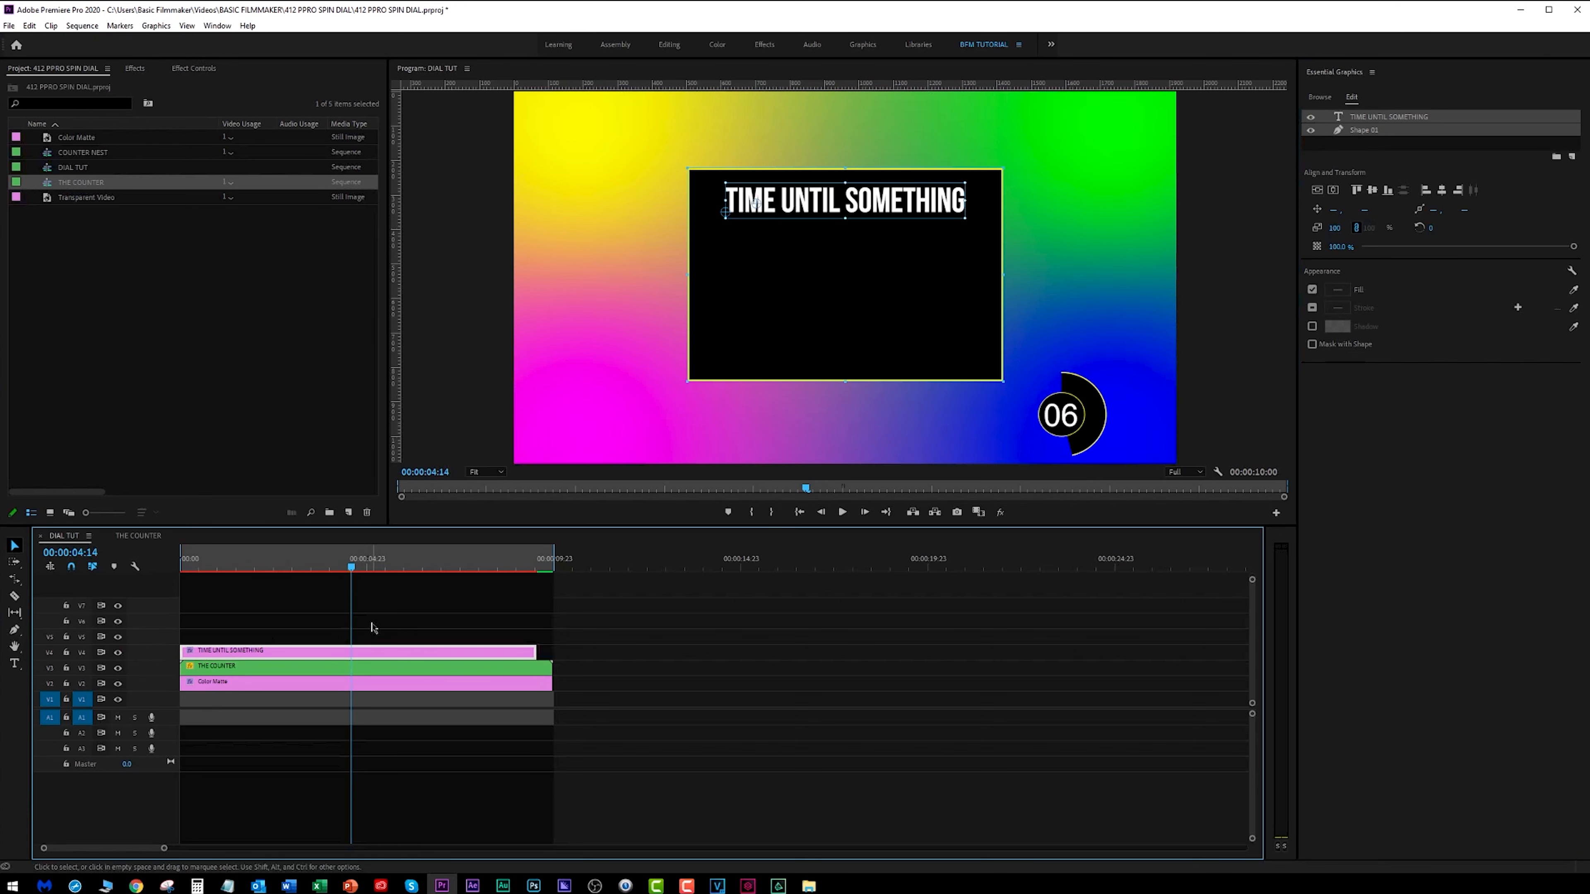
left_click(408, 633)
left_click(408, 655)
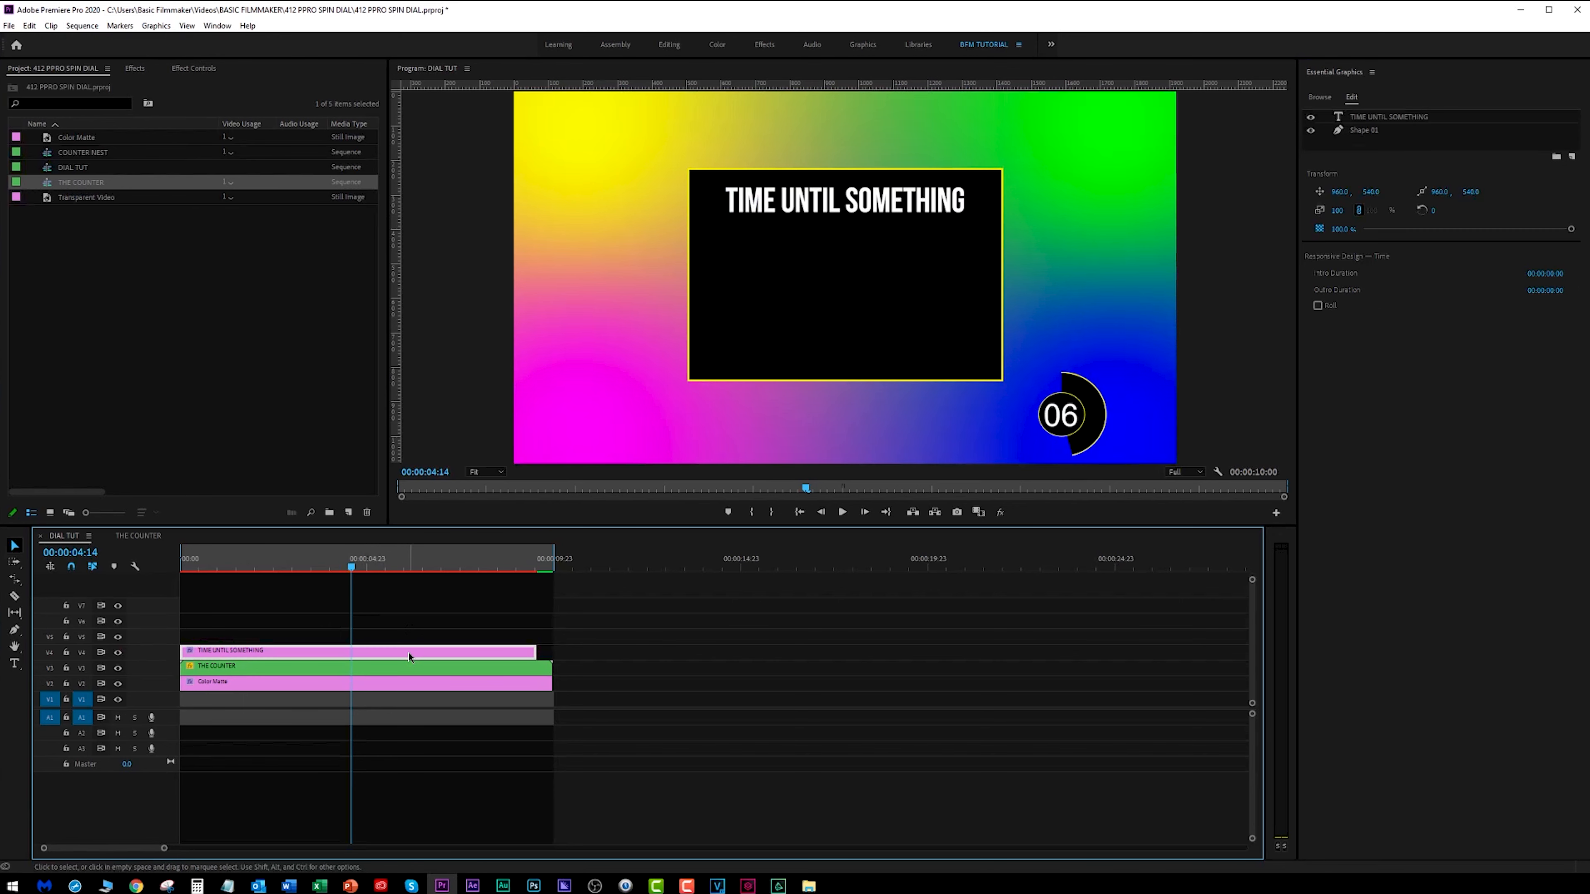
left_click_drag(537, 651, 552, 652)
Move the countdown dial to the left of the title box and place THE COUNTER clip on the track above the title
left_click(511, 675)
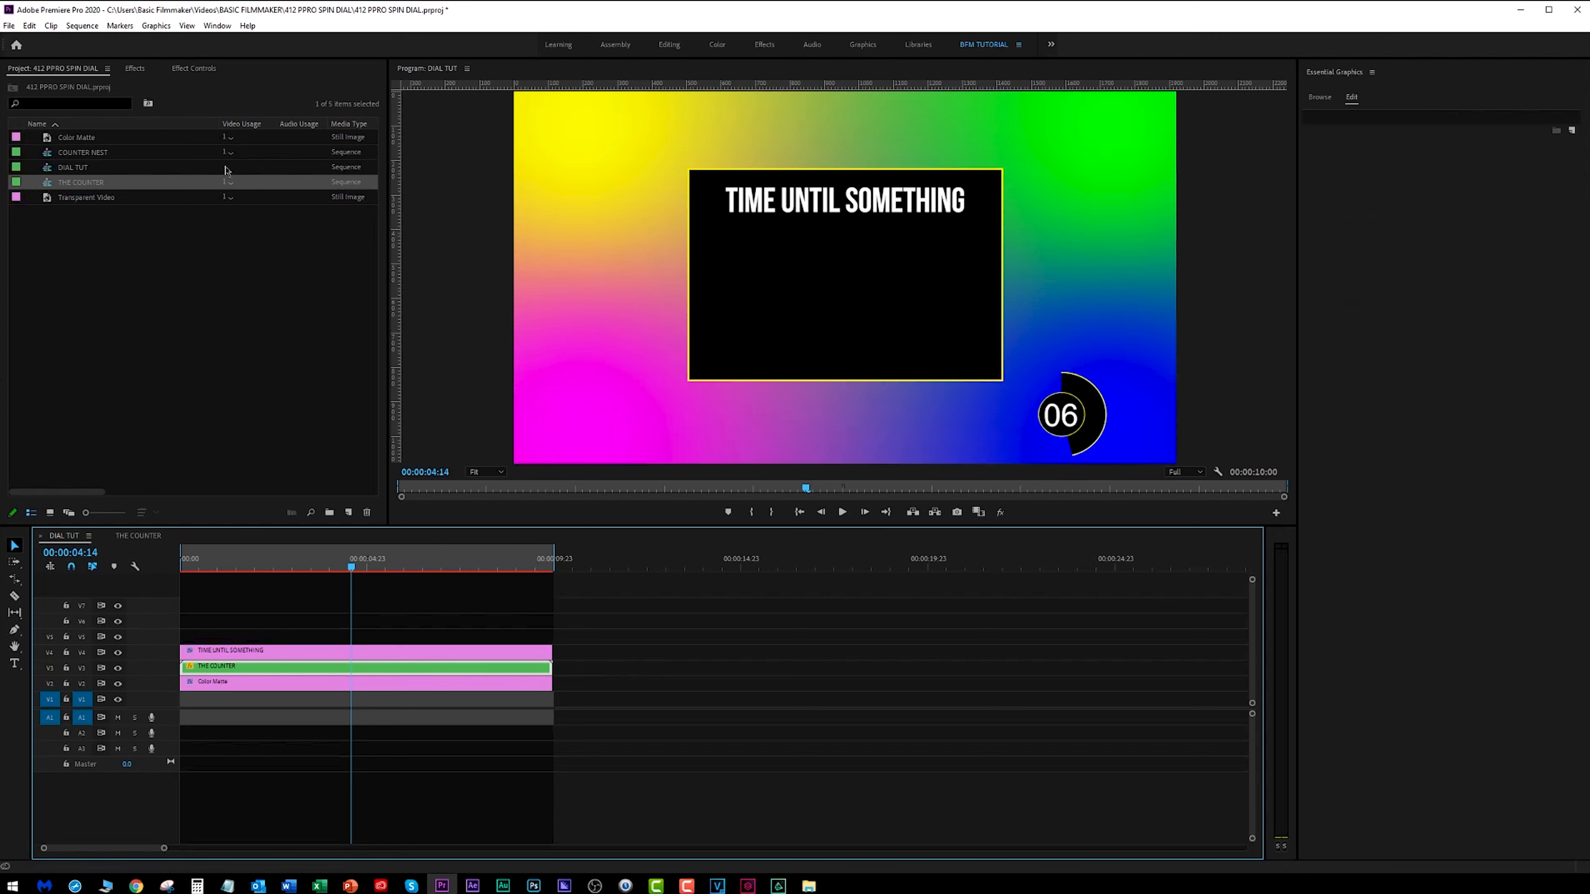
left_click(188, 70)
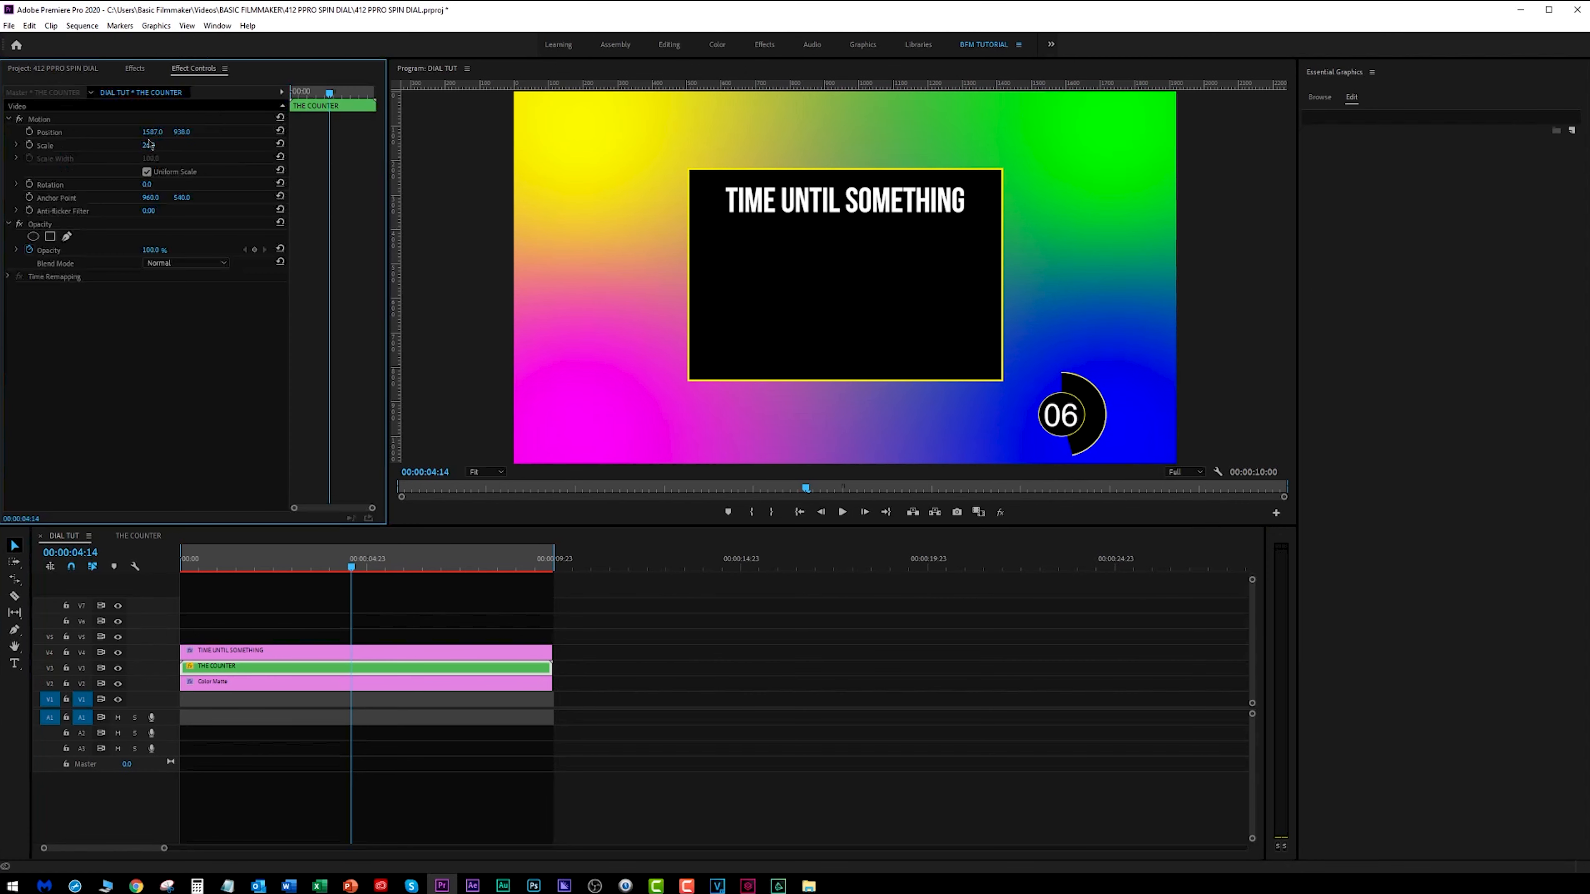
mouse_move(183, 132)
left_mouse_down()
mouse_move(61, 136)
mouse_move(202, 147)
left_mouse_up()
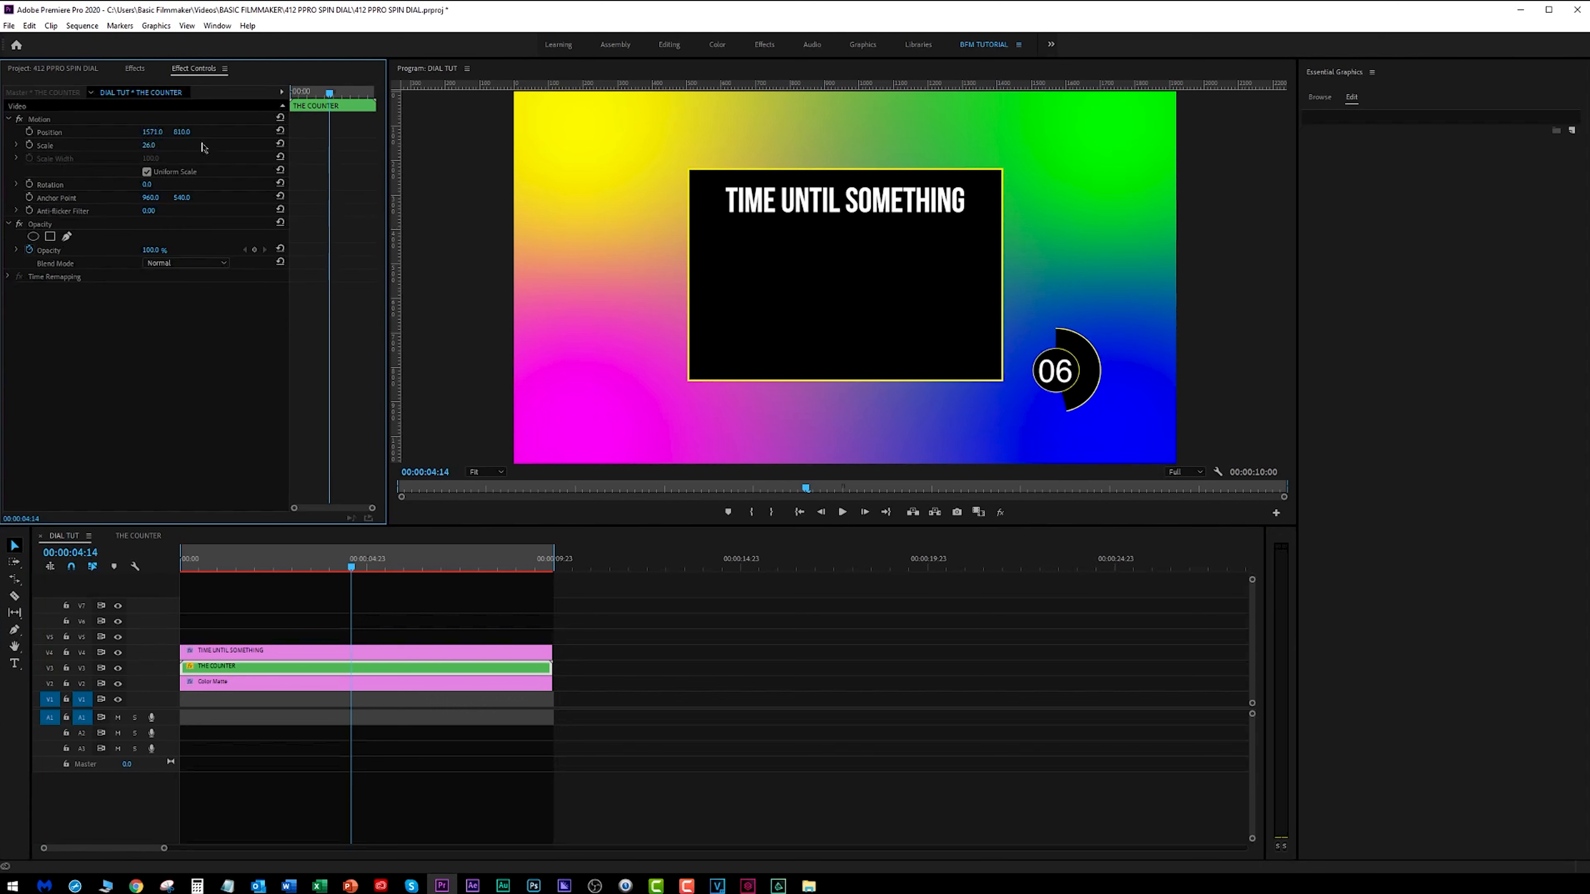
left_click(48, 121)
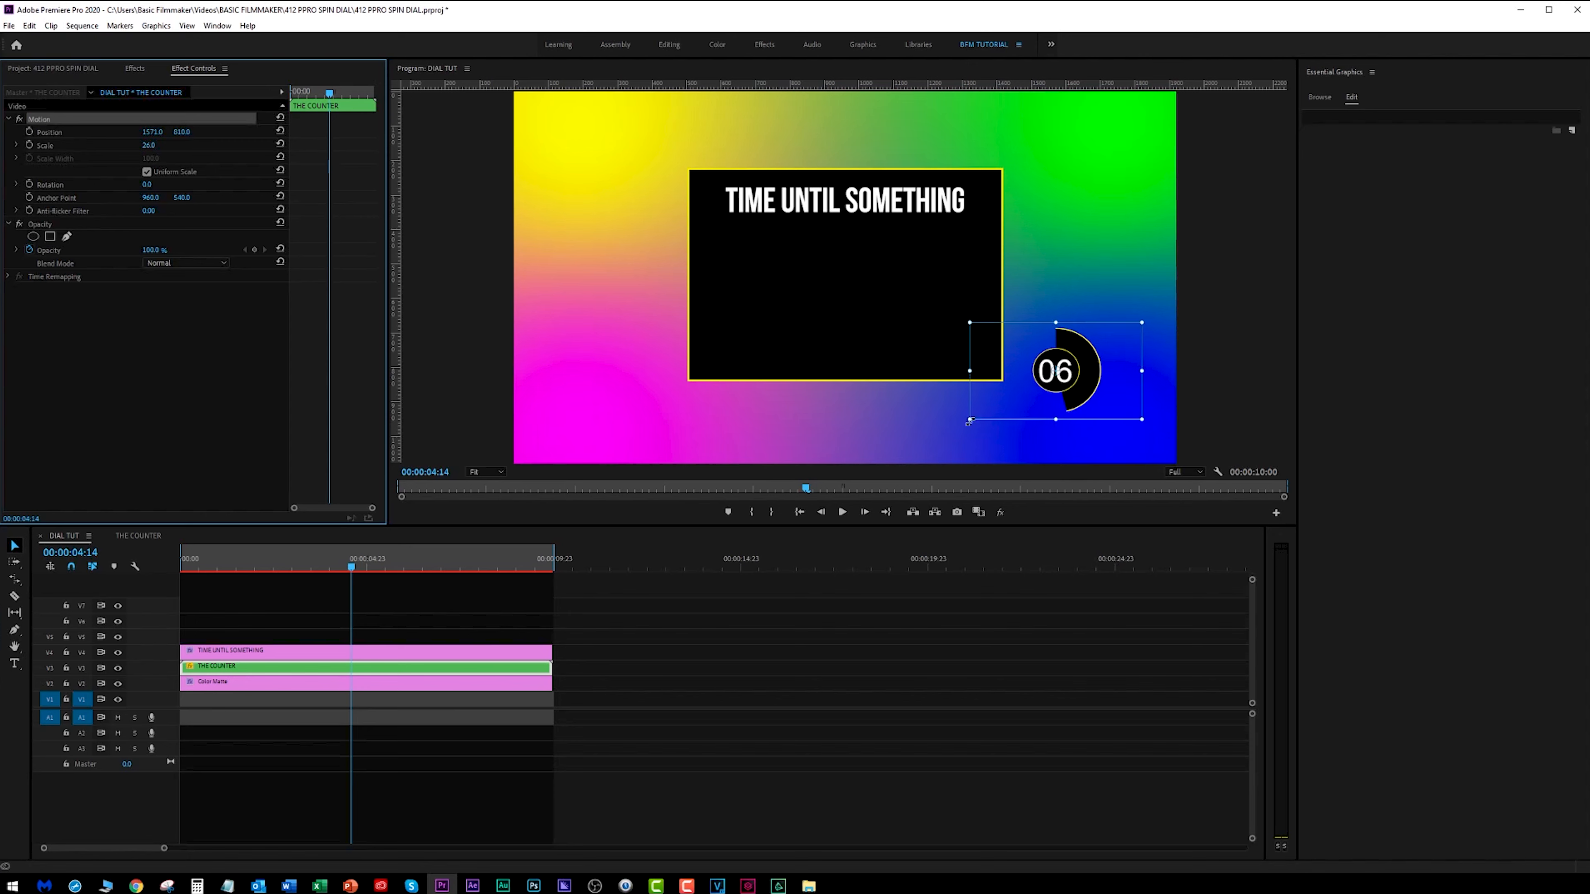
left_click_drag(1118, 405, 634, 288)
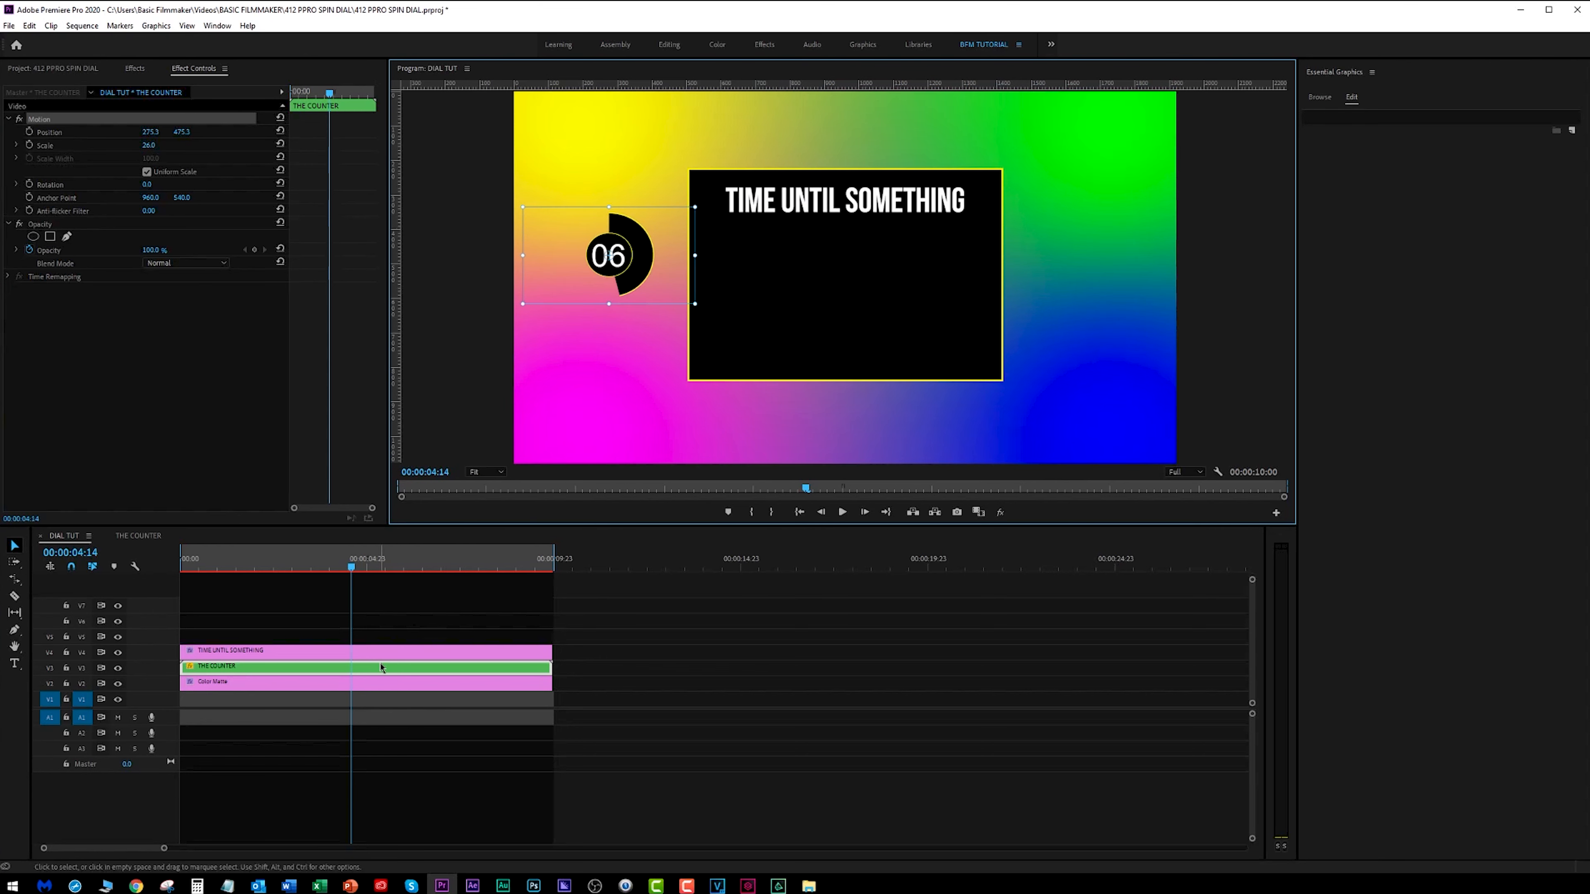
mouse_move(381, 667)
left_mouse_down()
mouse_move(378, 637)
mouse_move(381, 657)
left_mouse_up()
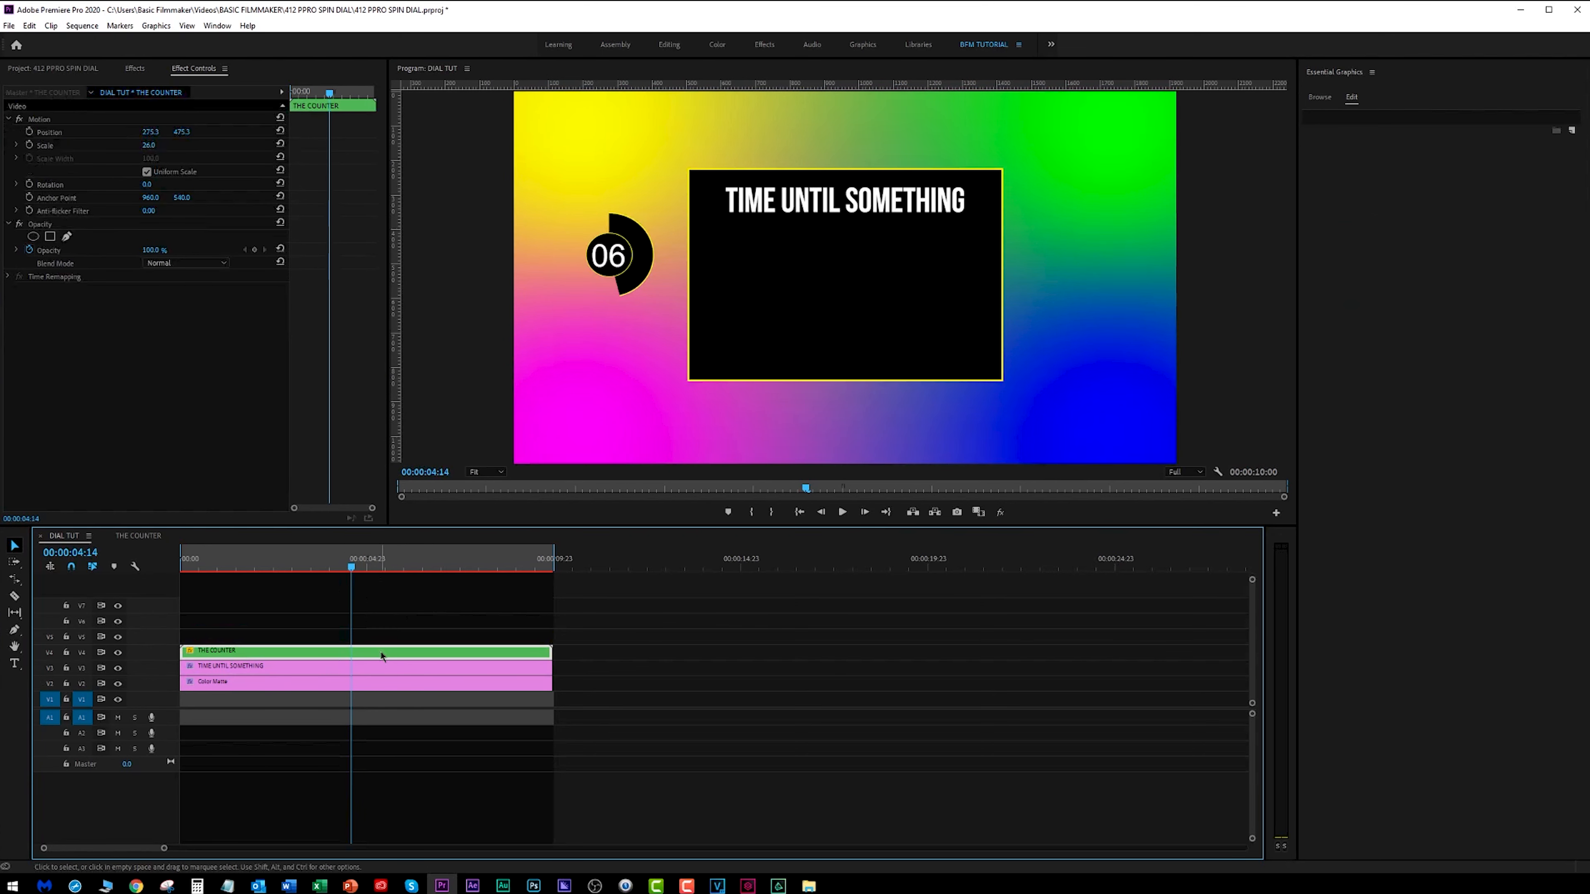
Place the countdown dial inside the black box beneath the title and enlarge it to a scale of about 37.4
left_click(41, 119)
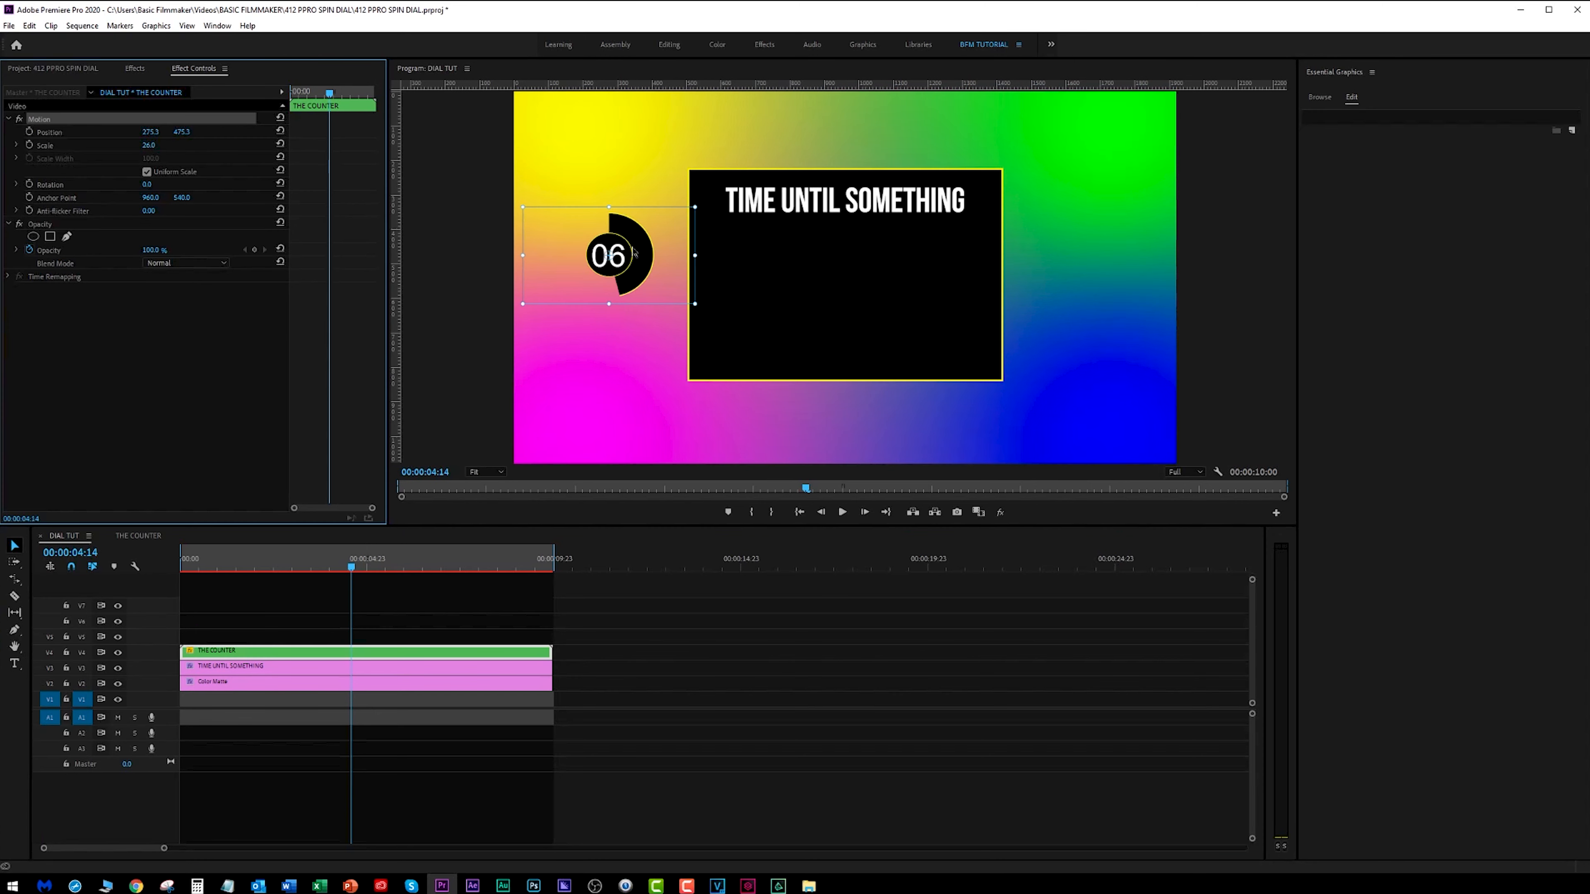
left_click_drag(634, 253, 821, 269)
left_click_drag(866, 323, 902, 343)
left_click_drag(829, 271, 896, 298)
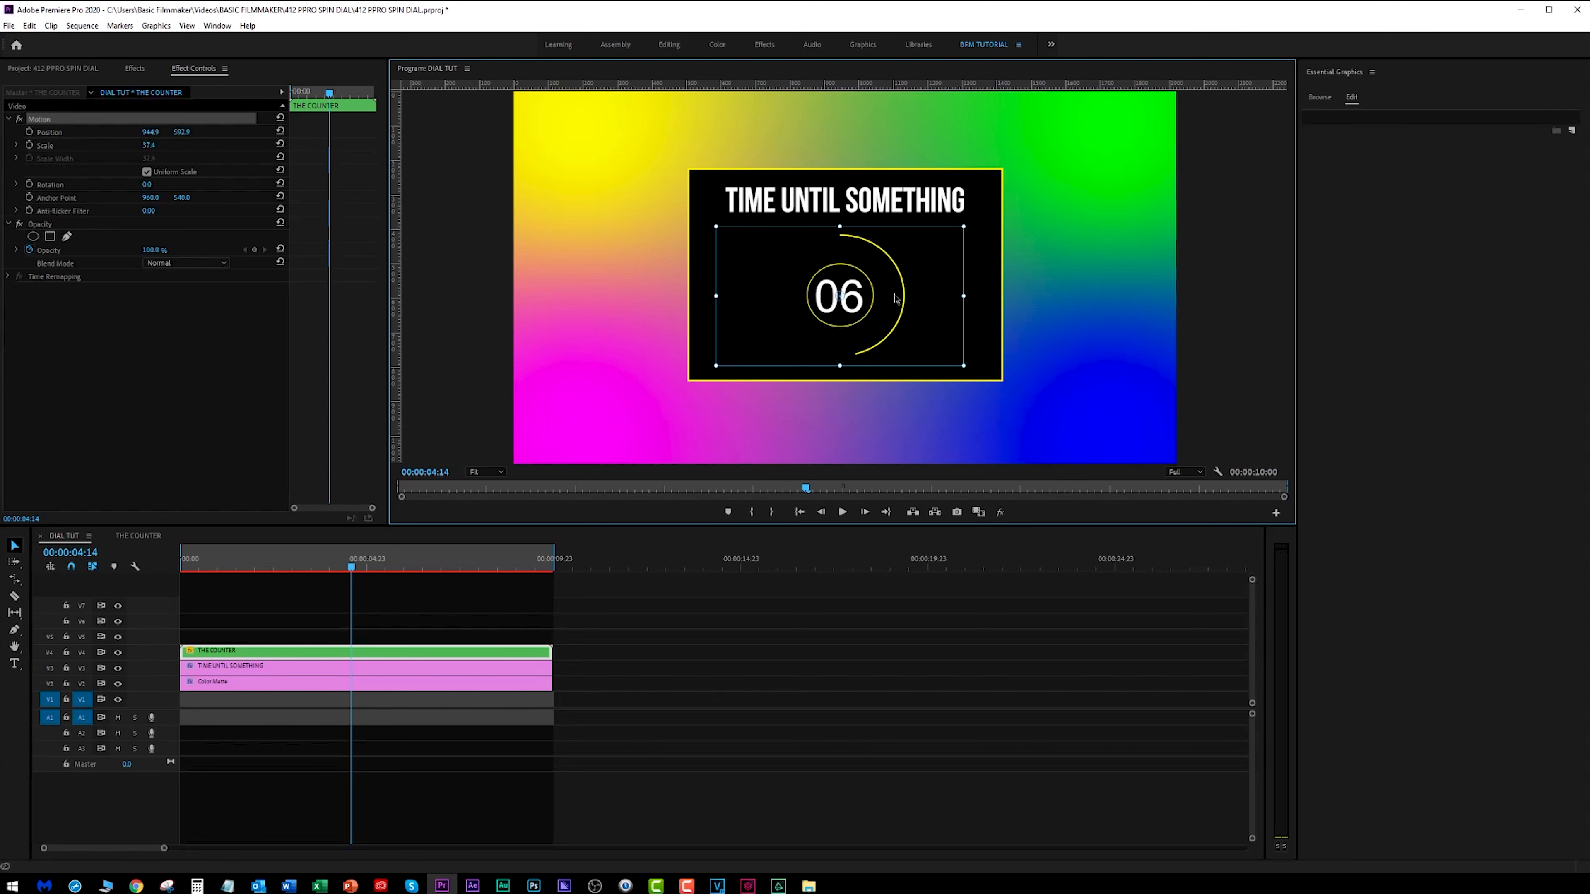
Play the sequence from the start to check the countdown dial inside the title box
left_click_drag(345, 567, 138, 563)
key("space")
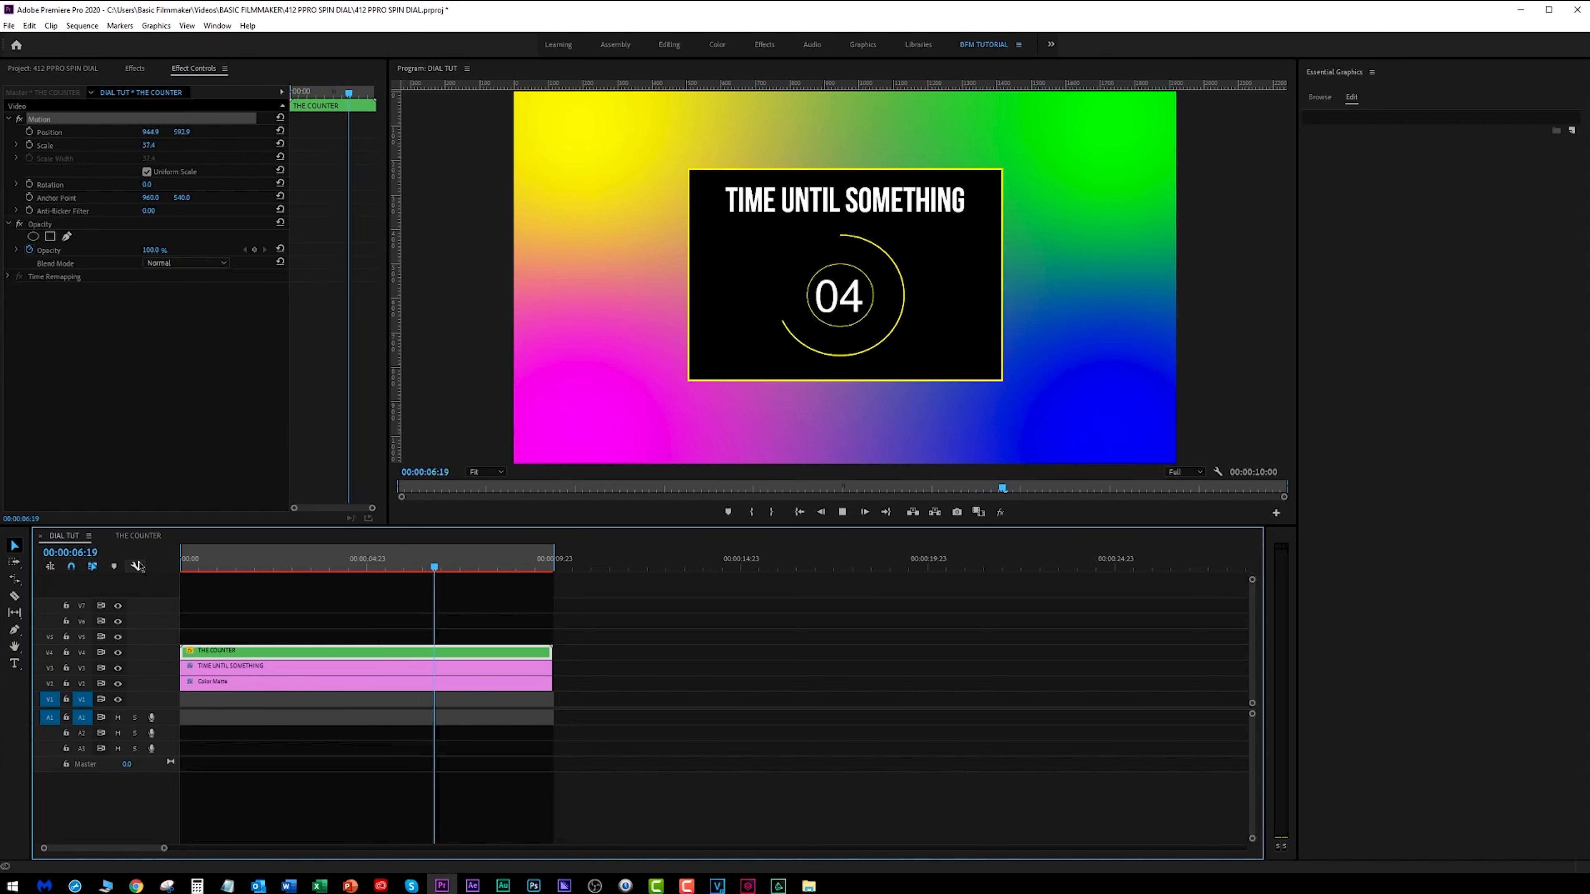
key("space")
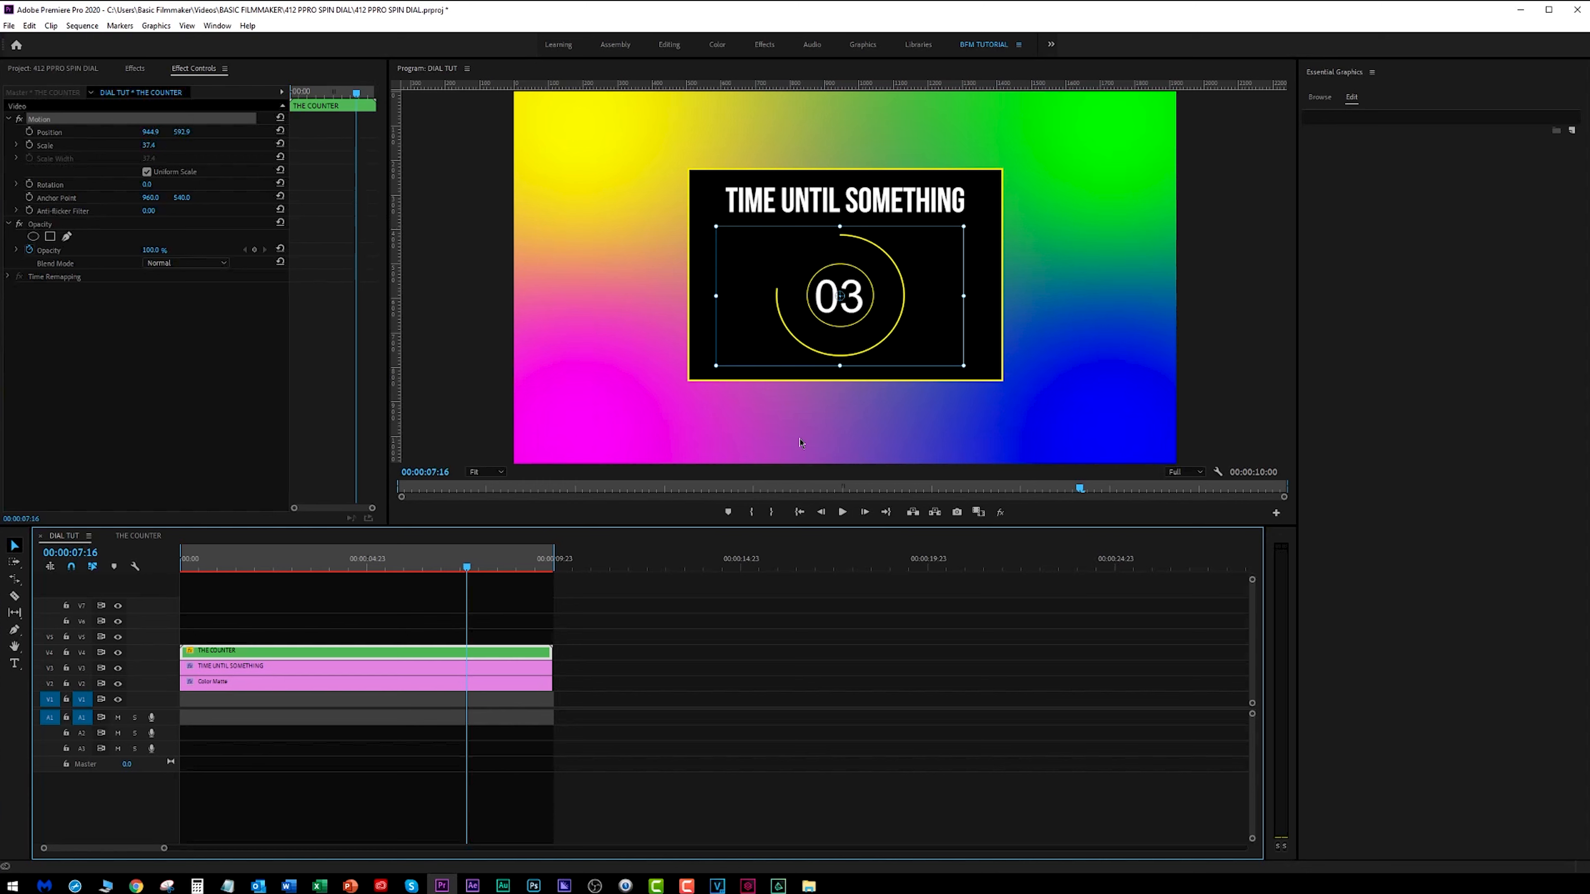
Extend the Color Matte clip well past the other clips, and nest the counter and title clips as COUNTER WITH TEXT
left_click_drag(283, 620, 320, 670)
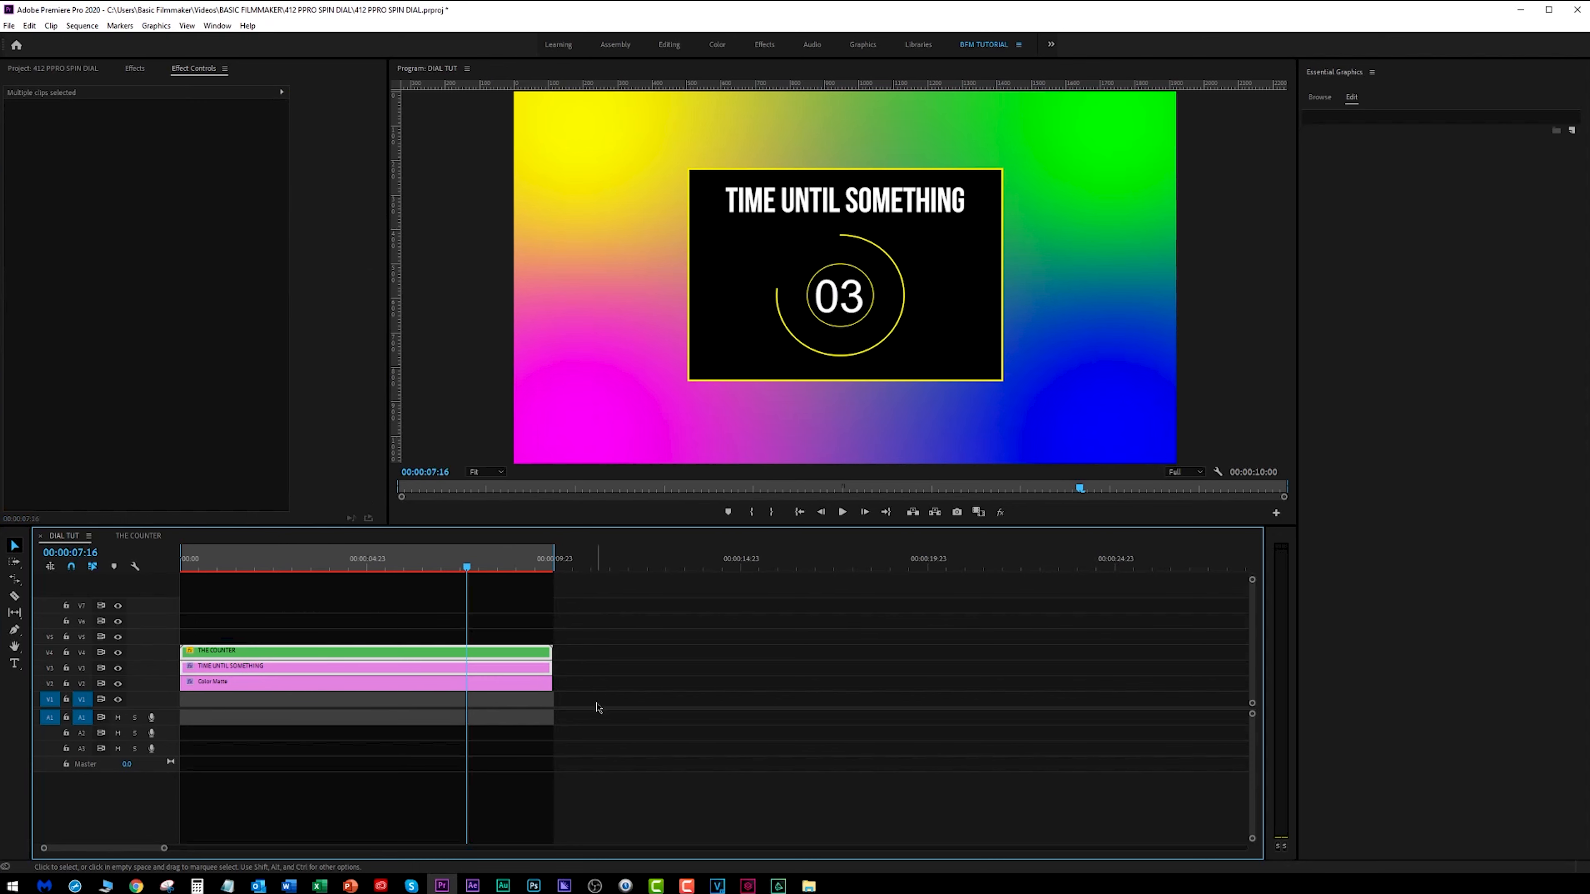
left_click_drag(552, 683, 840, 699)
left_click_drag(366, 603, 393, 671)
right_click(394, 672)
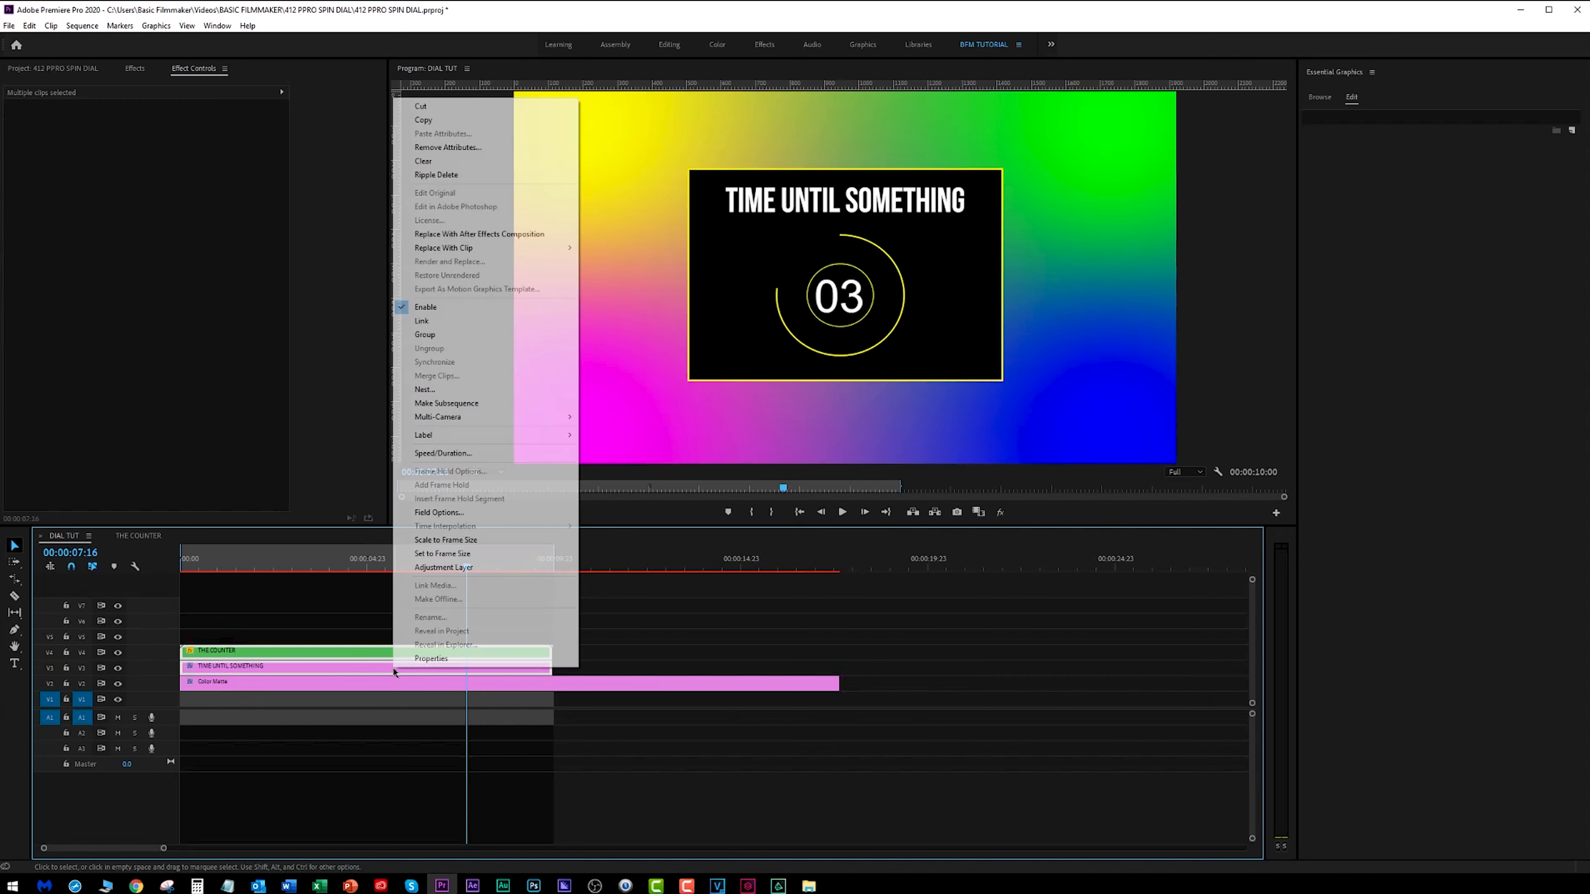
left_click(425, 390)
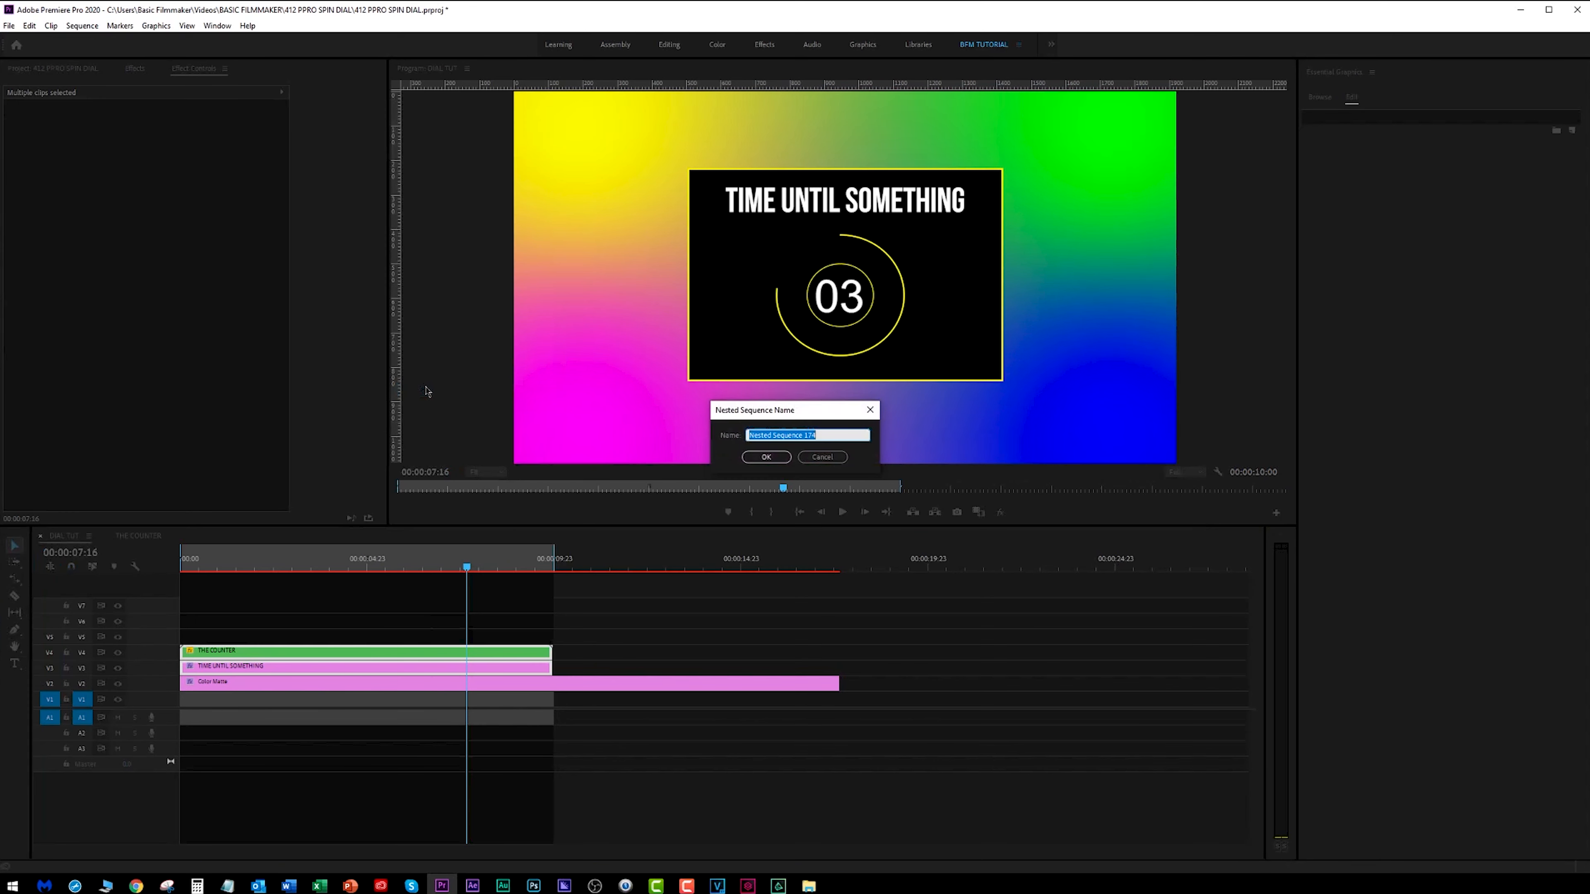
type("COUNTER WITH TEXT")
key("Return")
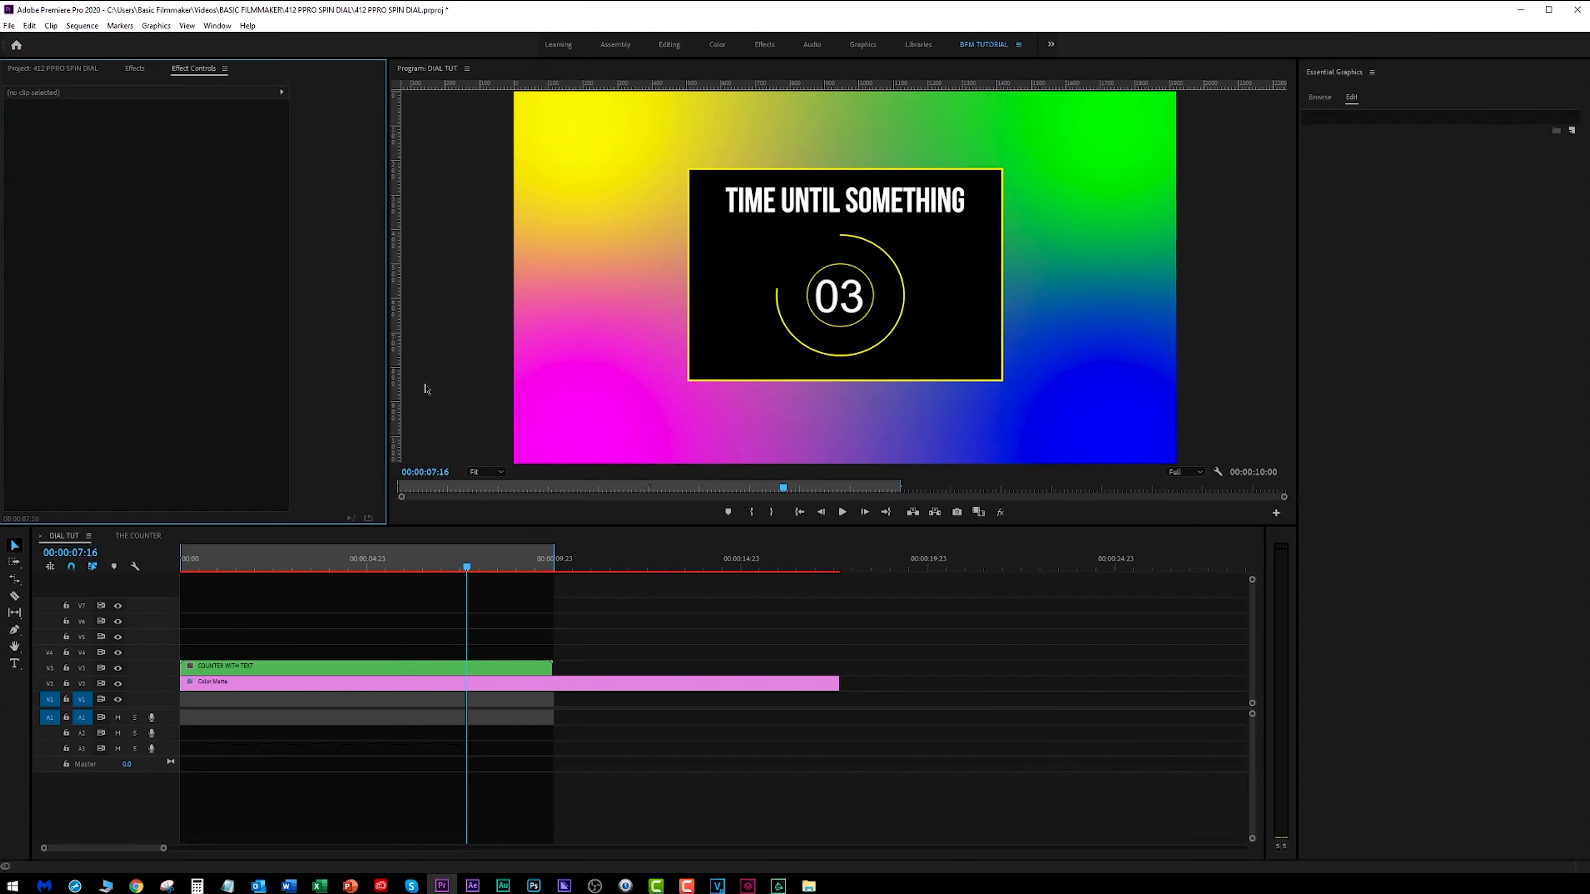
Scale the COUNTER WITH TEXT nest to 62 and move it to the upper-left area of the frame
left_click(446, 667)
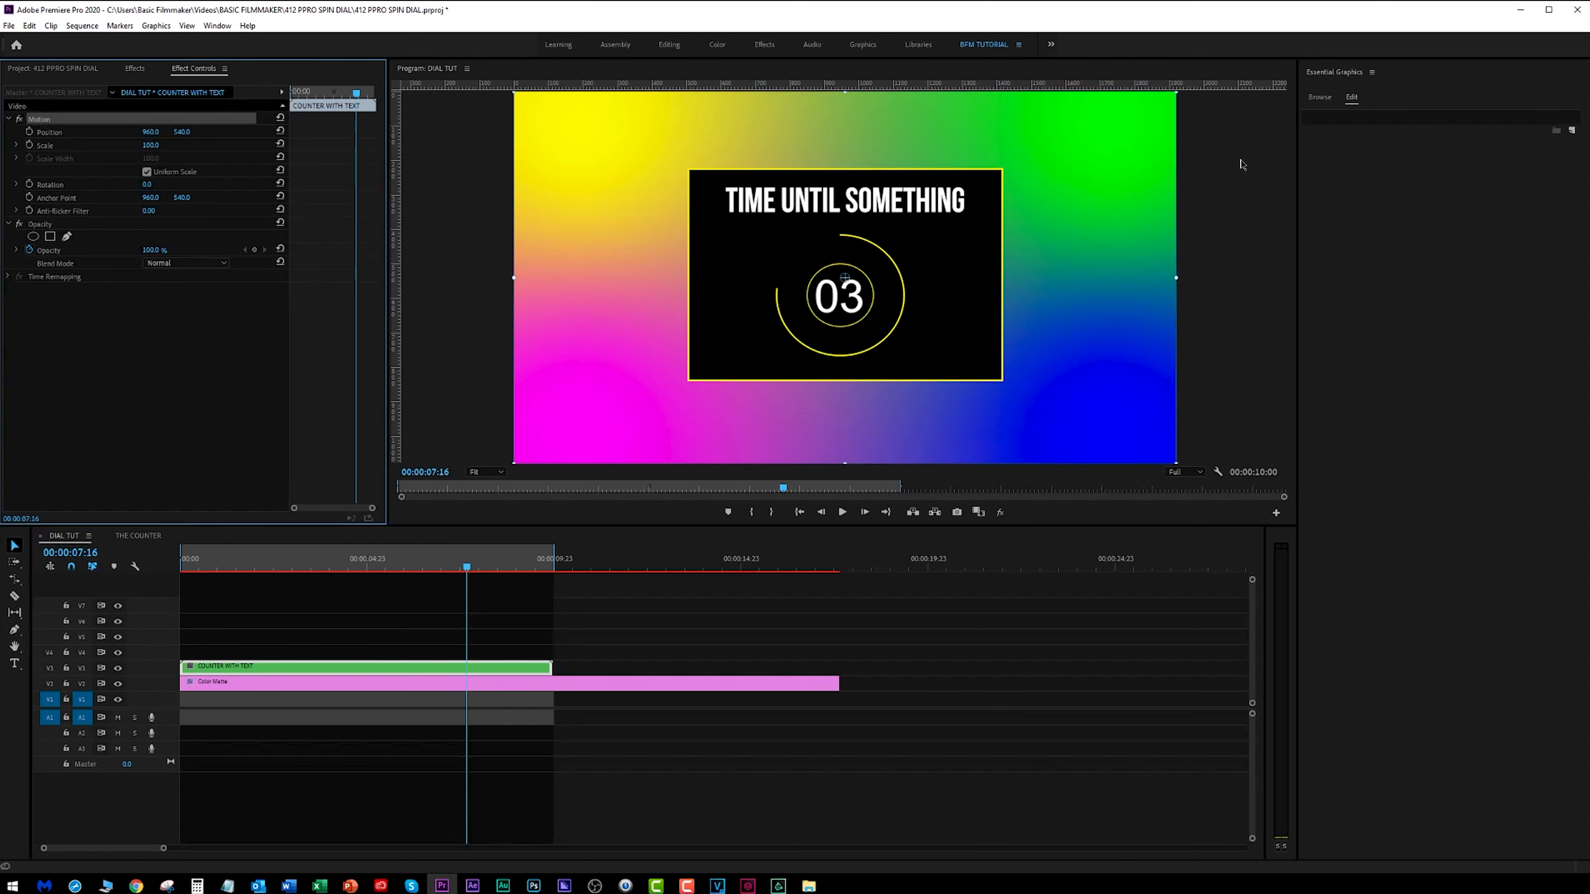
left_click_drag(931, 318, 808, 288)
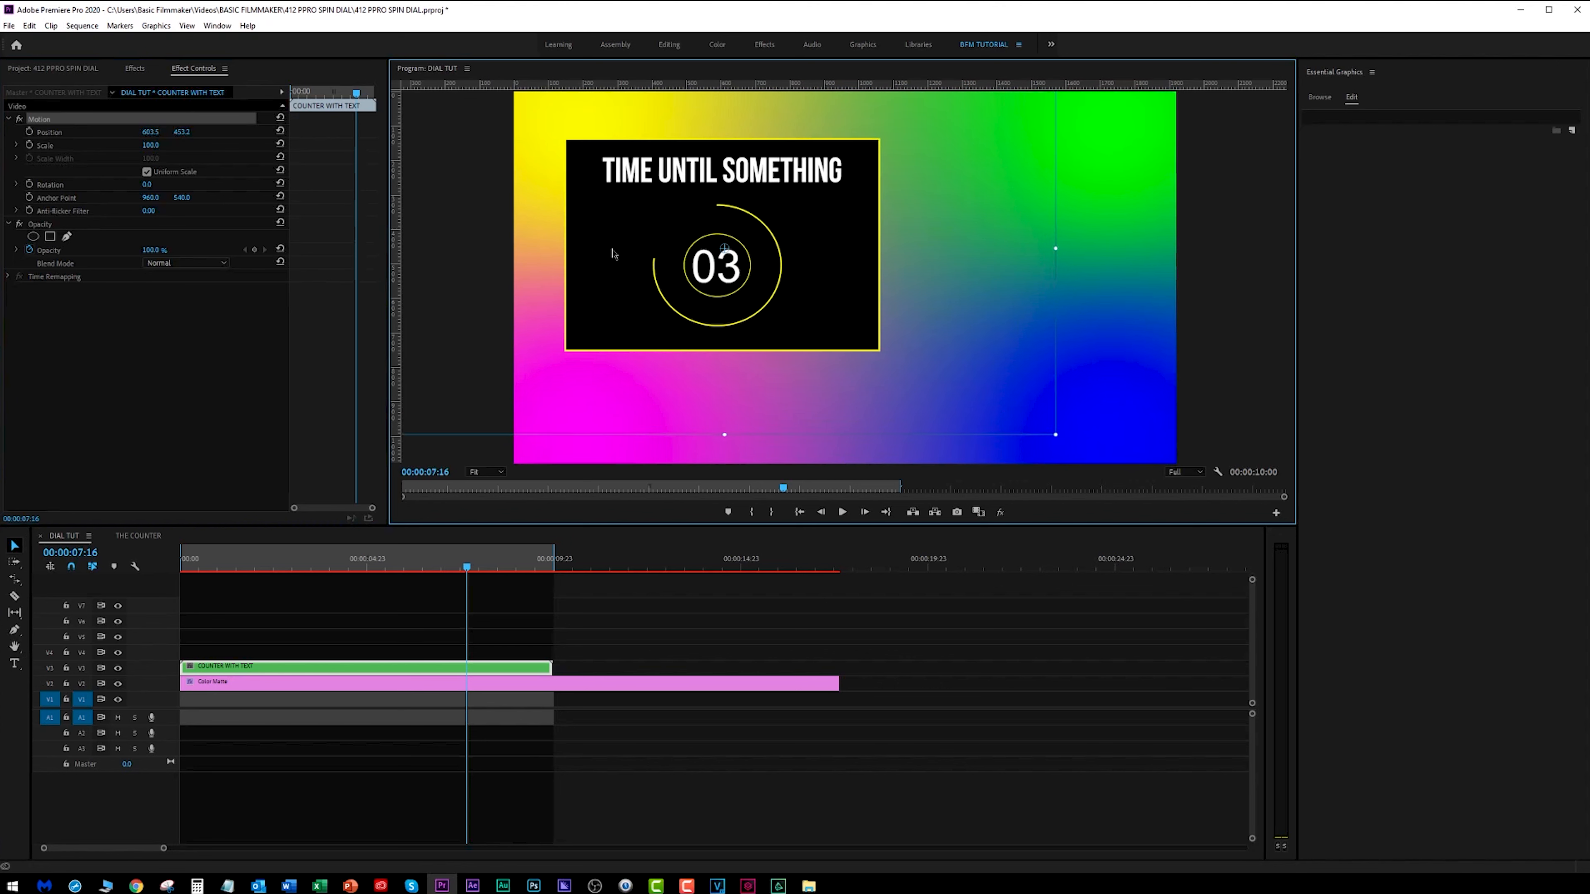
mouse_move(154, 145)
left_mouse_down()
mouse_move(111, 145)
mouse_move(130, 146)
left_mouse_up()
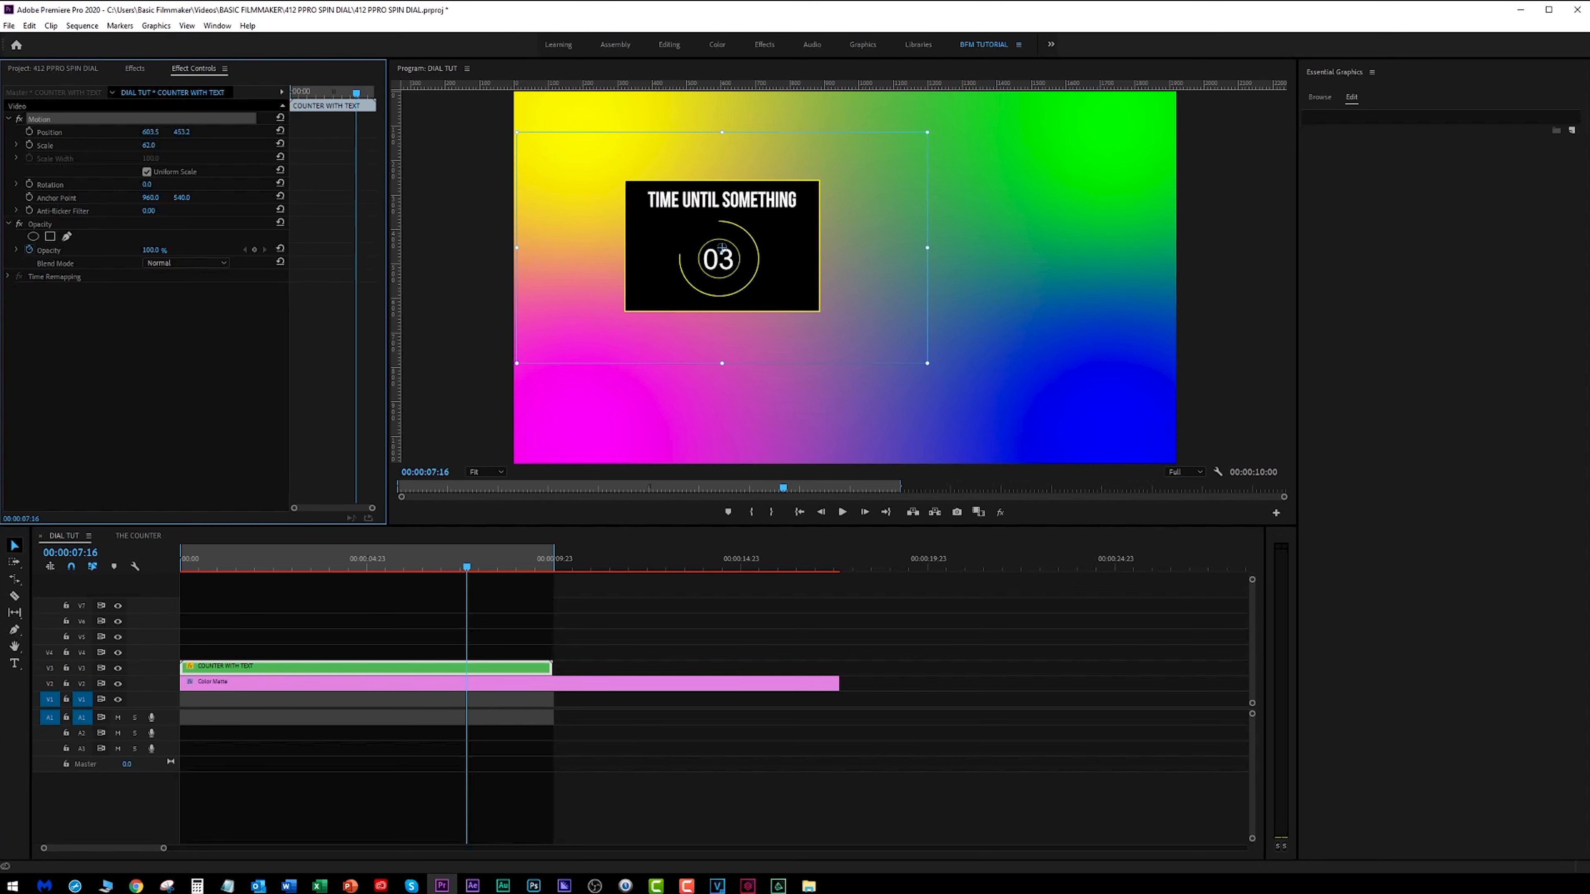
left_click_drag(811, 269, 743, 214)
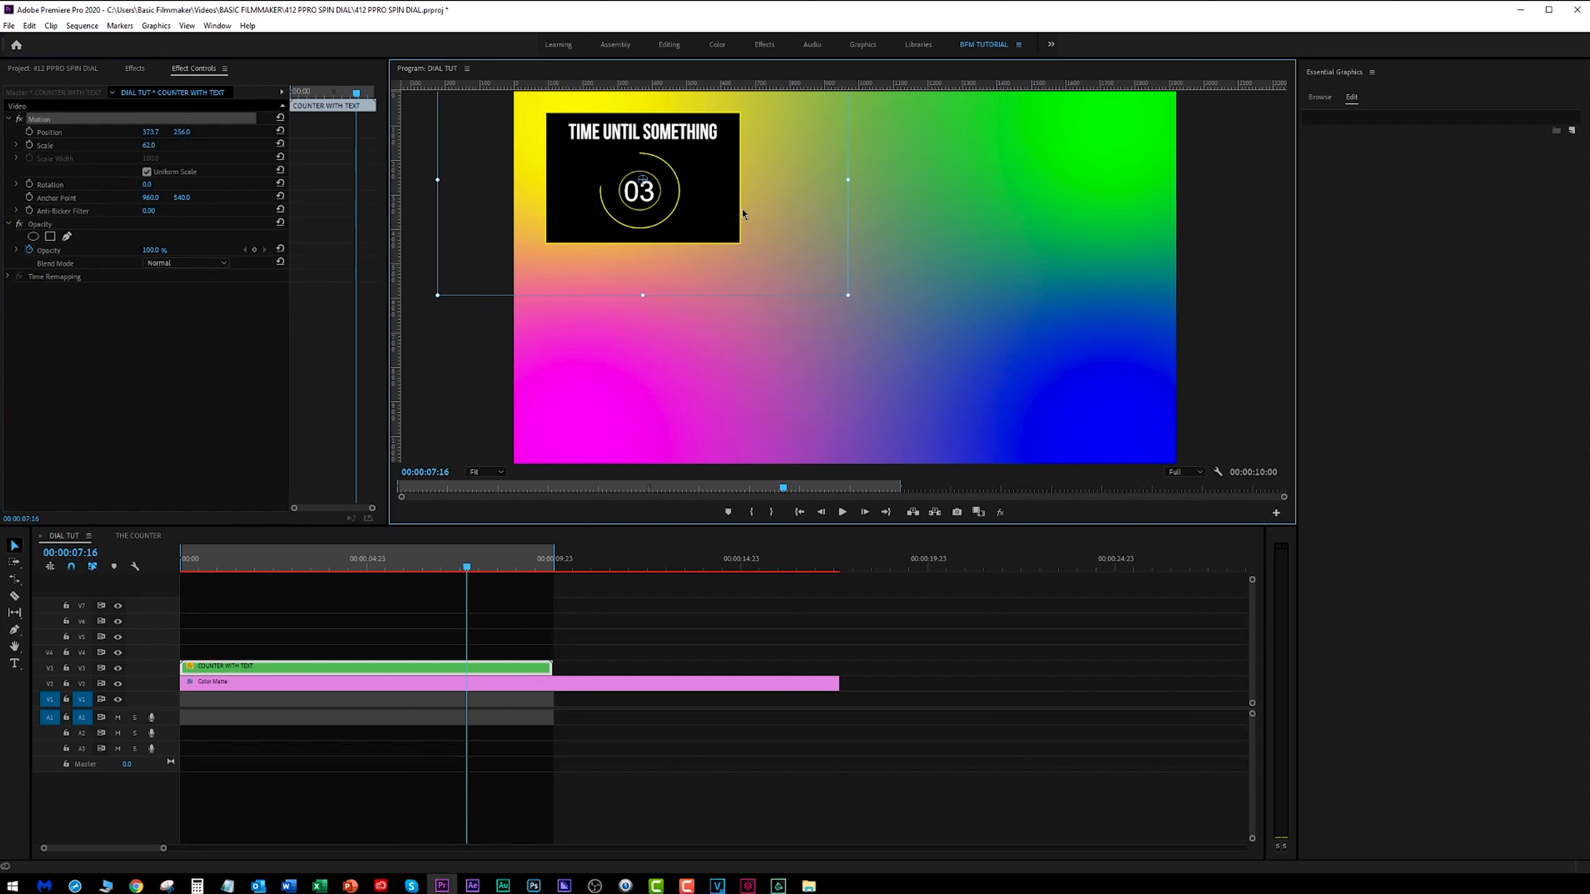
Play the sequence from the start to check the resized and repositioned COUNTER WITH TEXT nest
left_click(463, 619)
key("Home")
key("space")
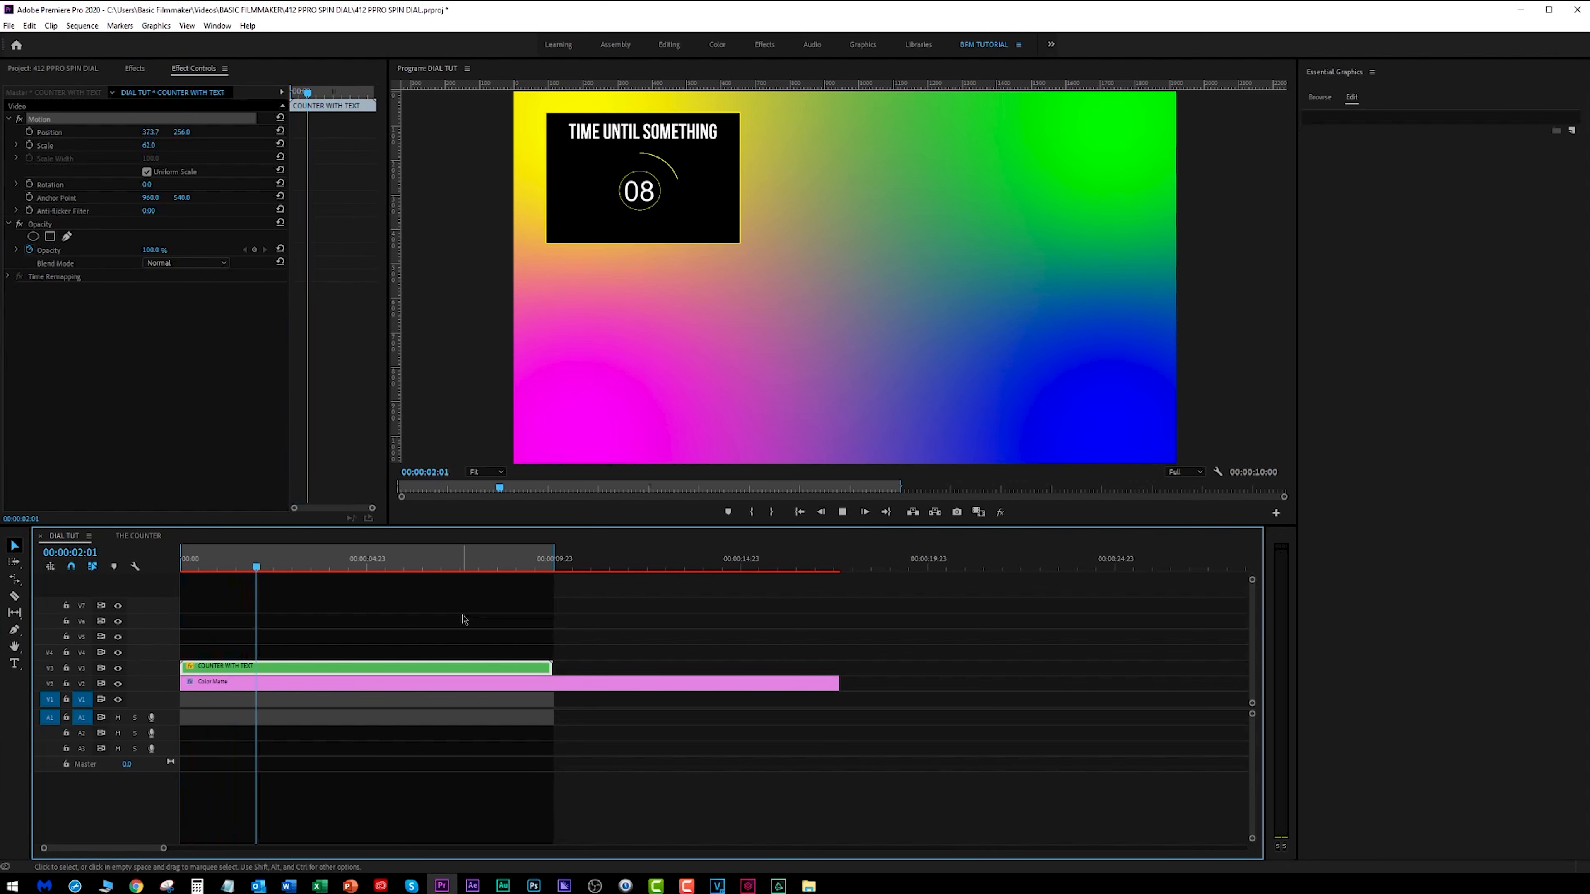
key("space")
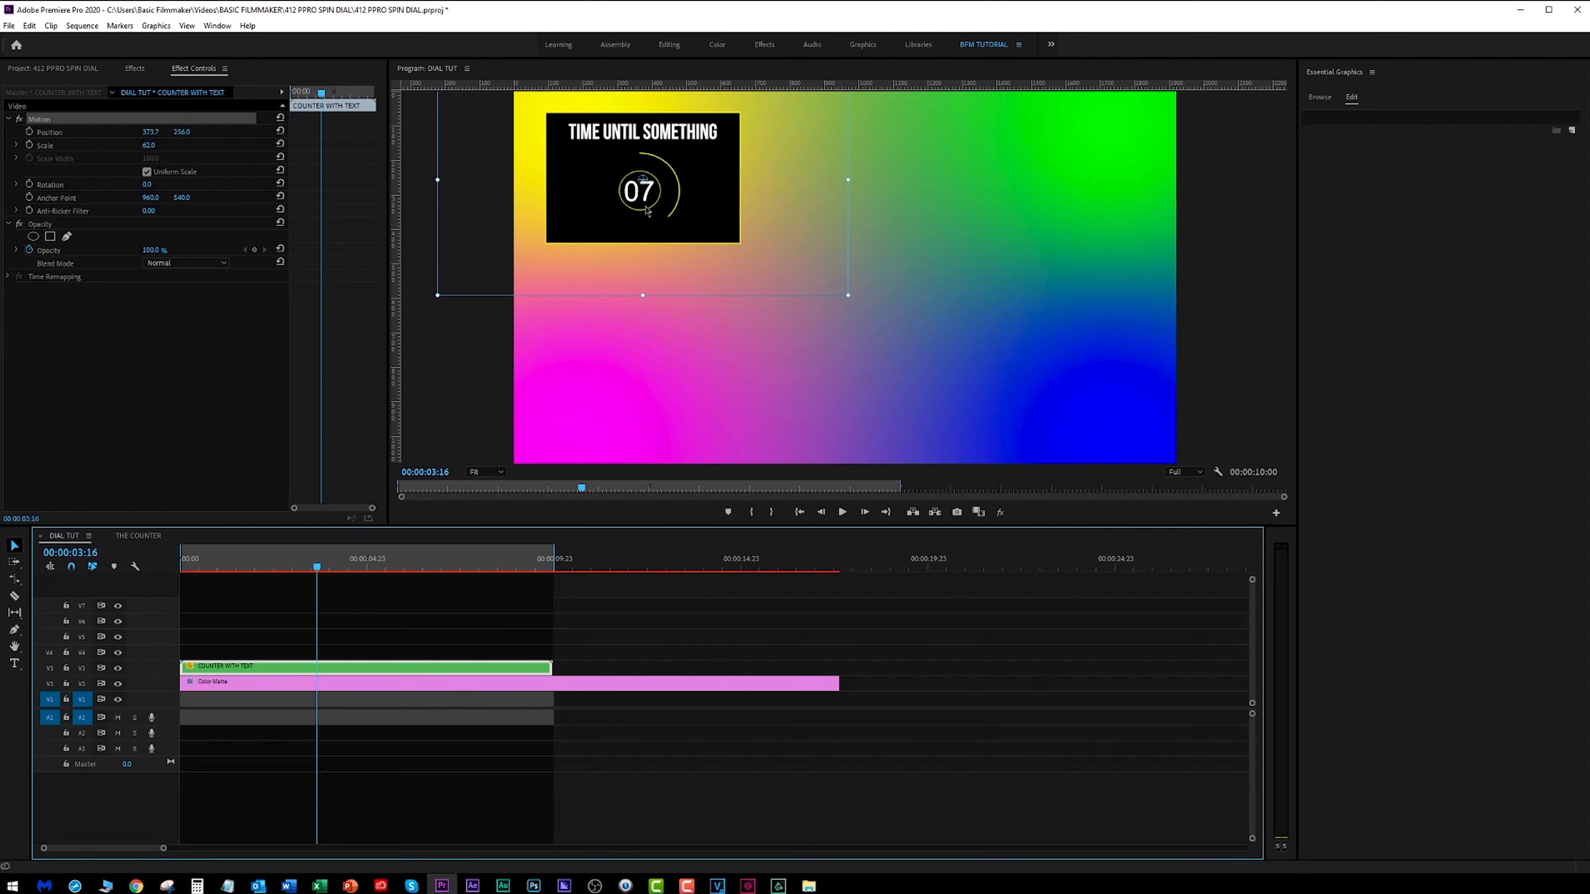